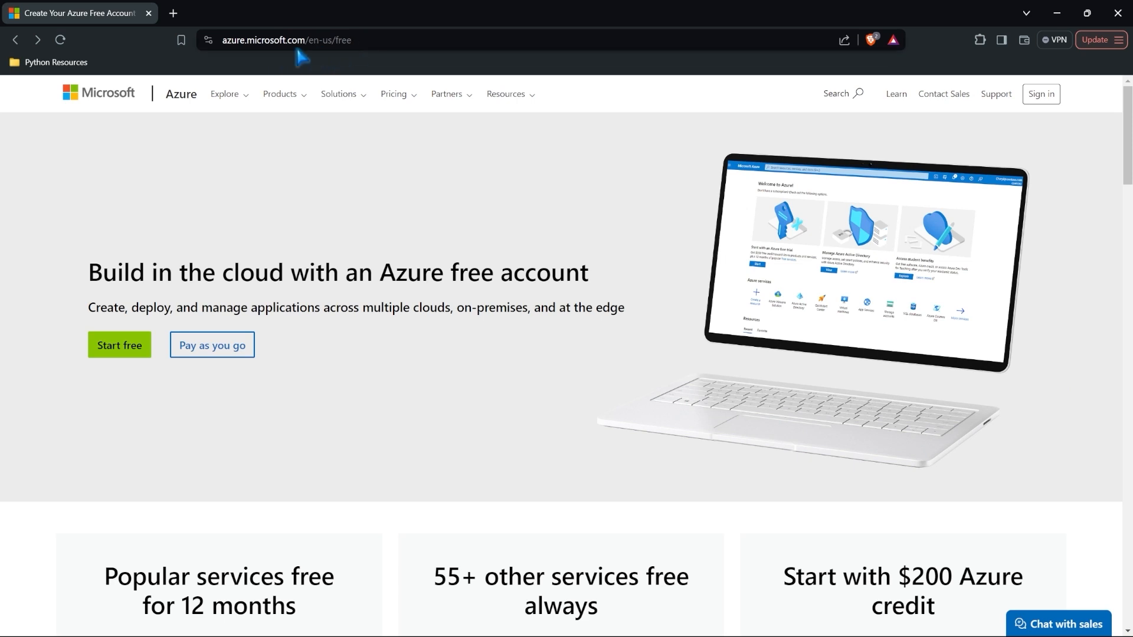
Step: Examine the /en-us/ part of the page address and scroll through the Azure free-account page
left_click(316, 40)
left_click_drag(316, 40, 335, 42)
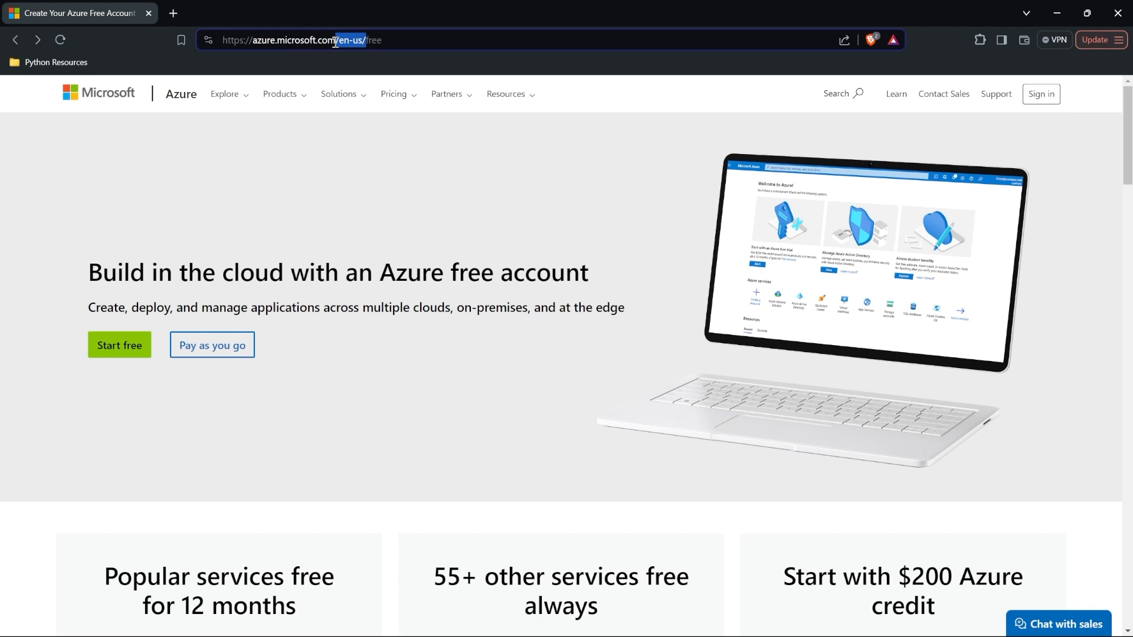
left_click(244, 150)
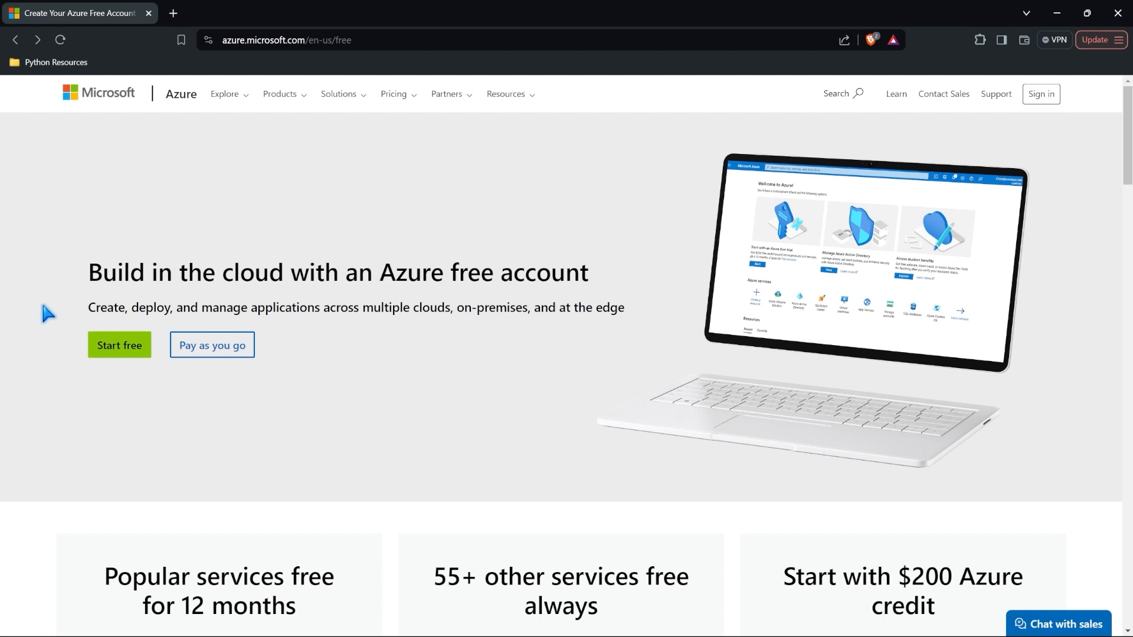
scroll(42, 359, "down", 2)
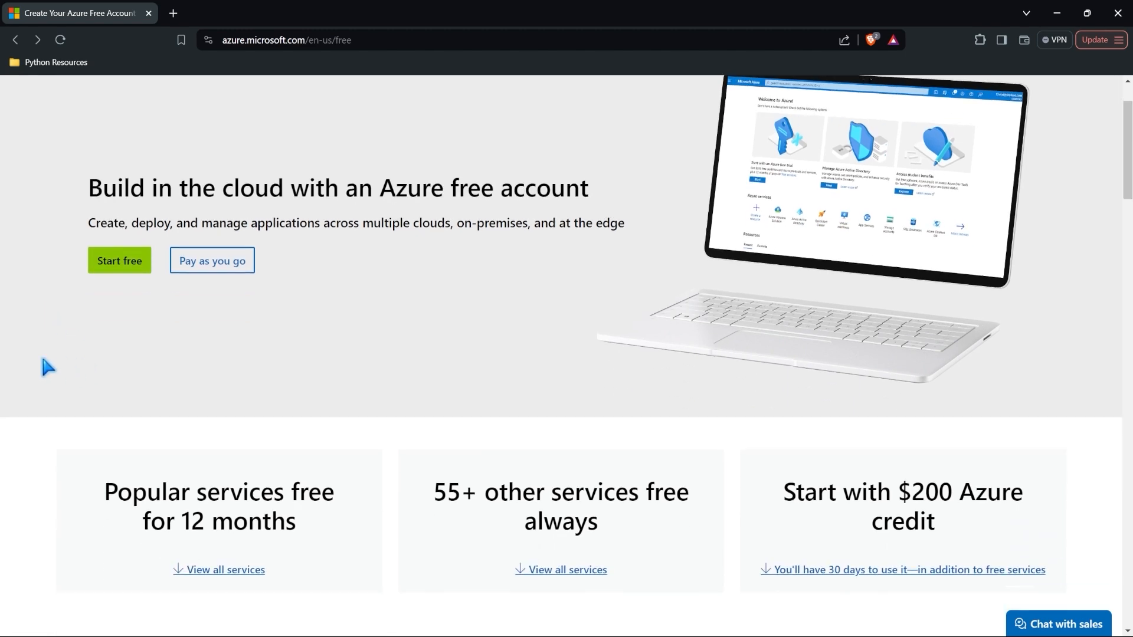
scroll(43, 358, "down", 4)
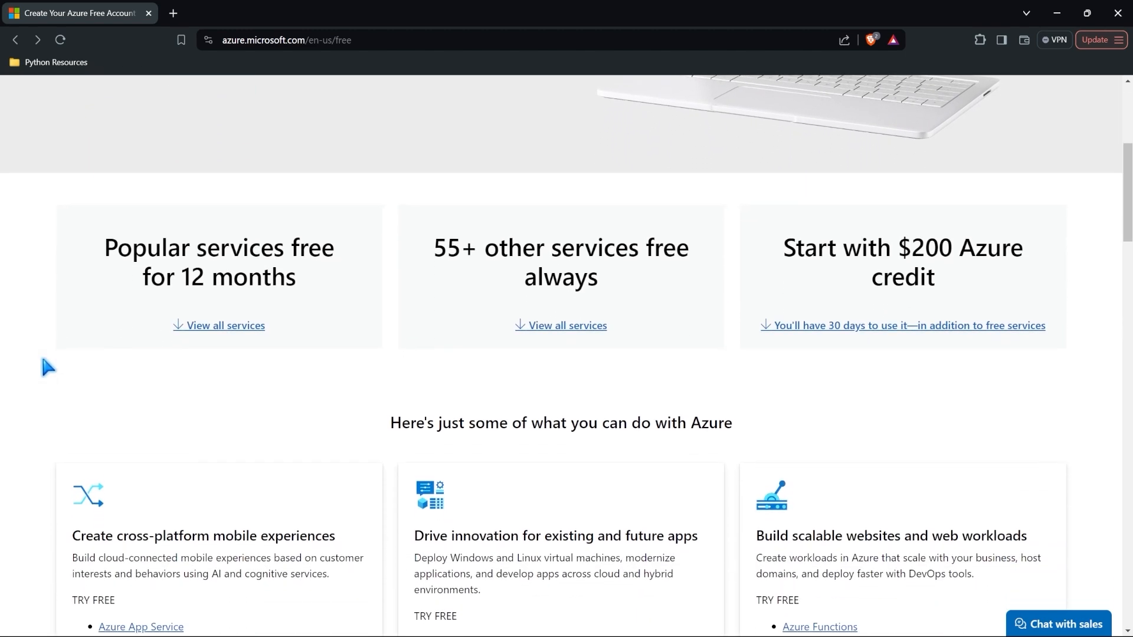
scroll(43, 359, "down", 1)
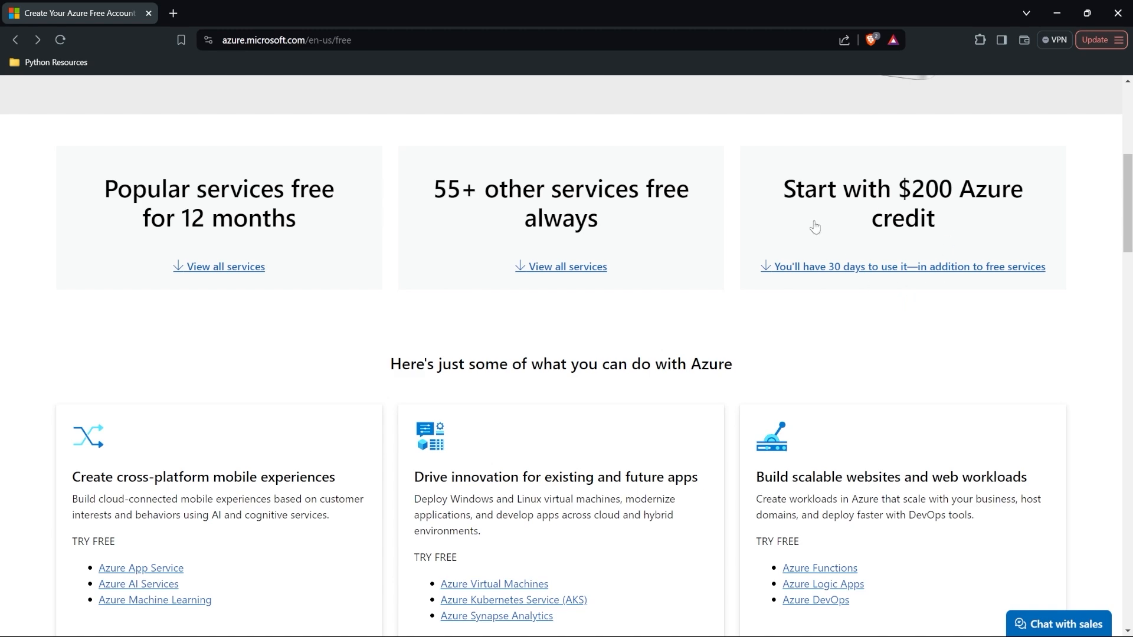
scroll(606, 340, "up", 5)
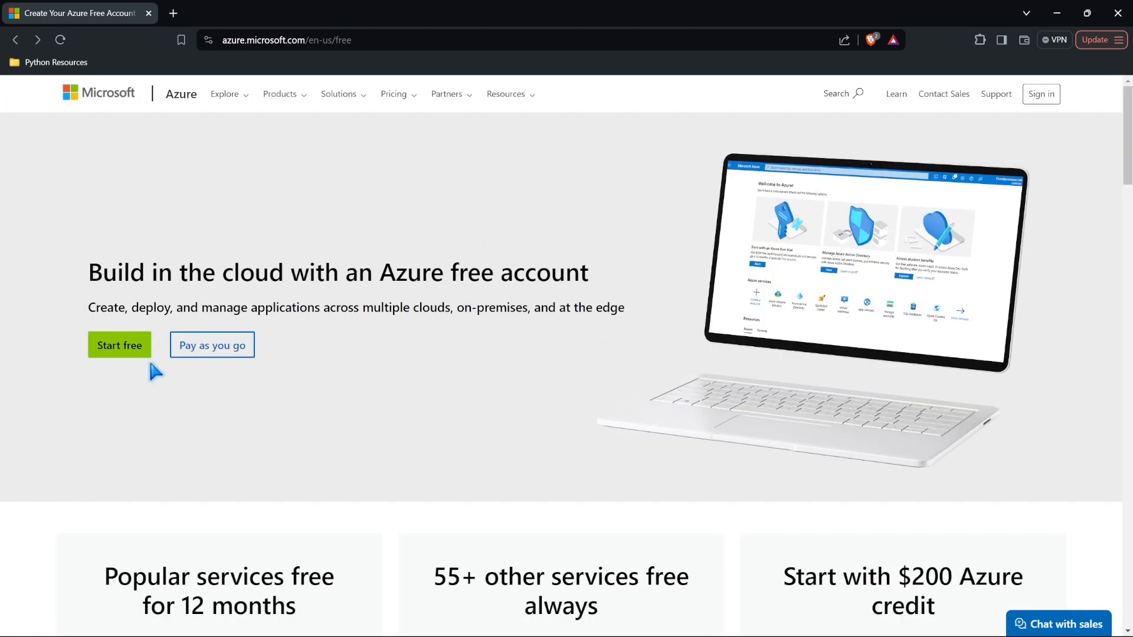
Step: Start the Azure free account with a different account, choosing to create a new Microsoft account
left_click(120, 353)
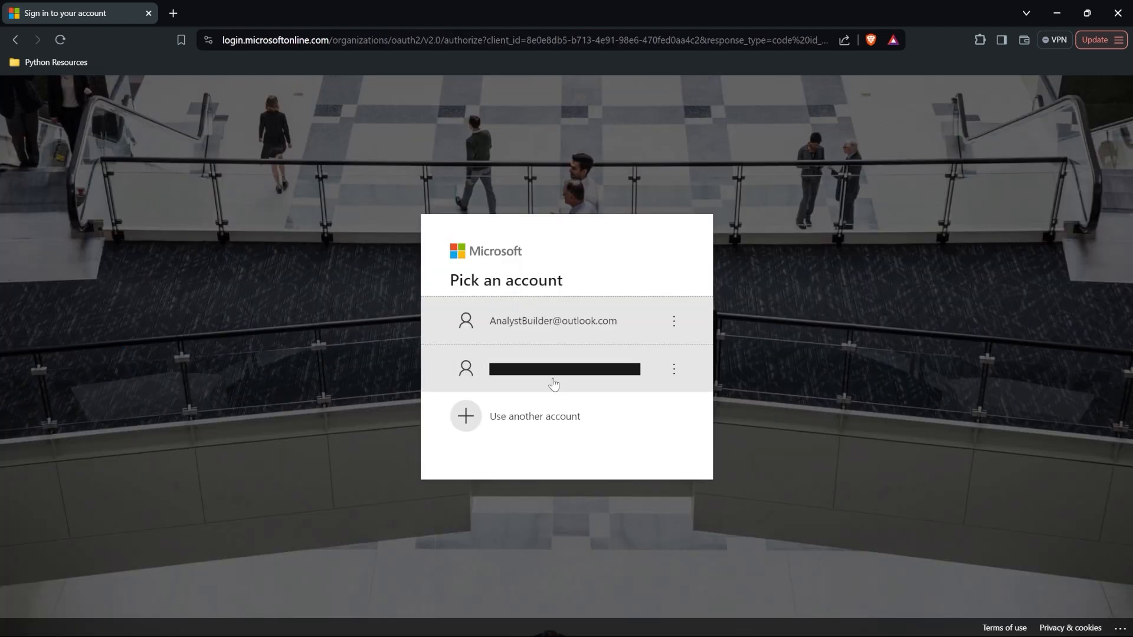
left_click(561, 428)
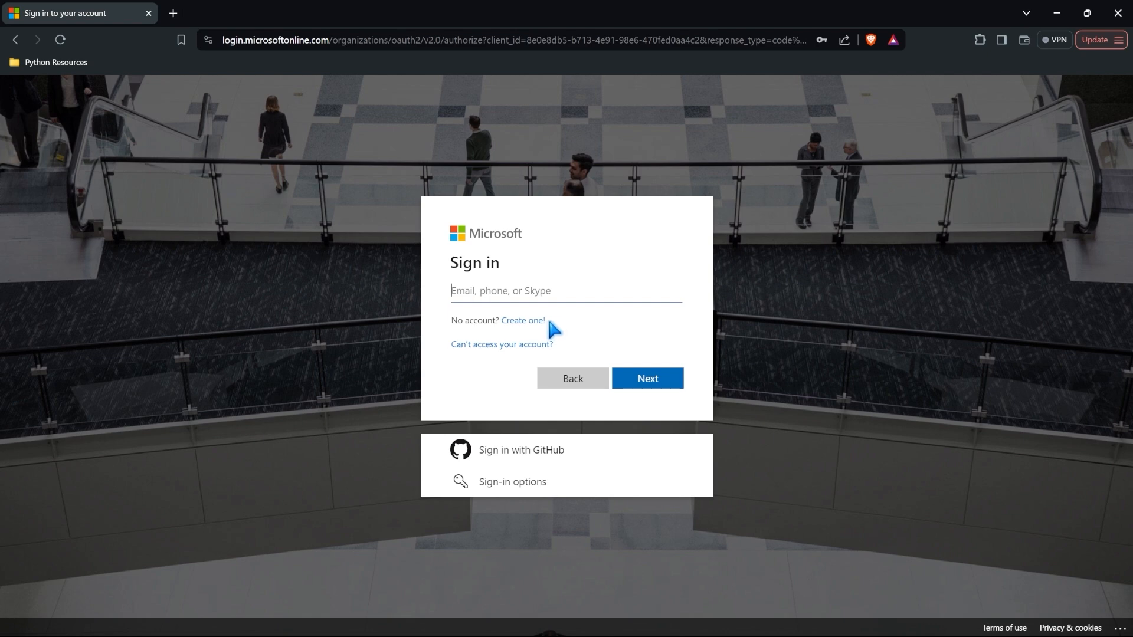
left_click(530, 327)
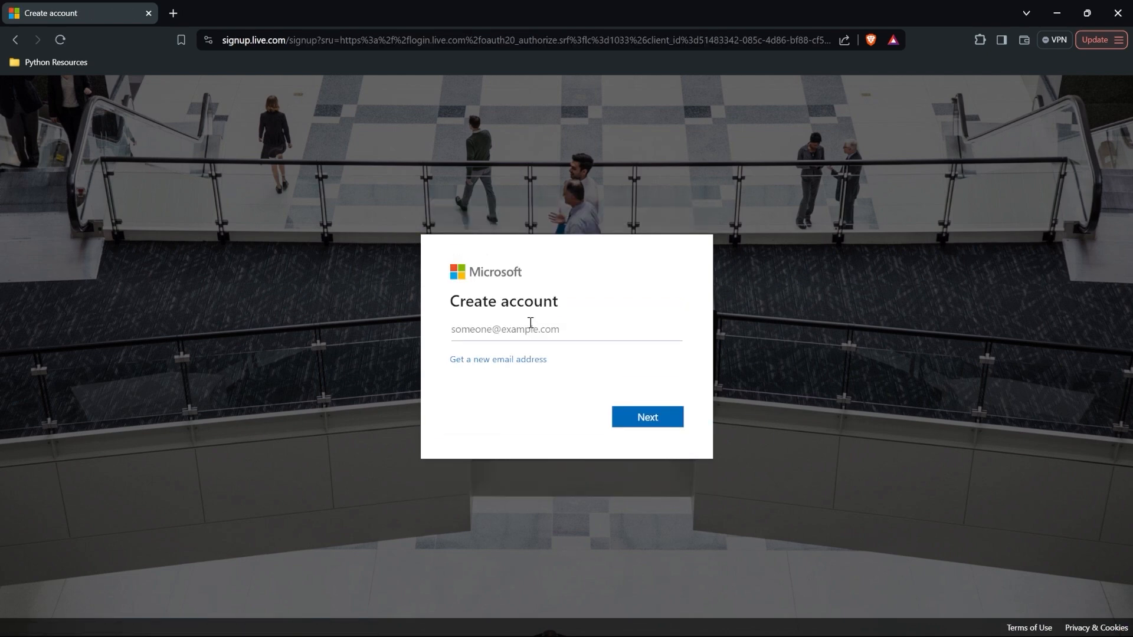
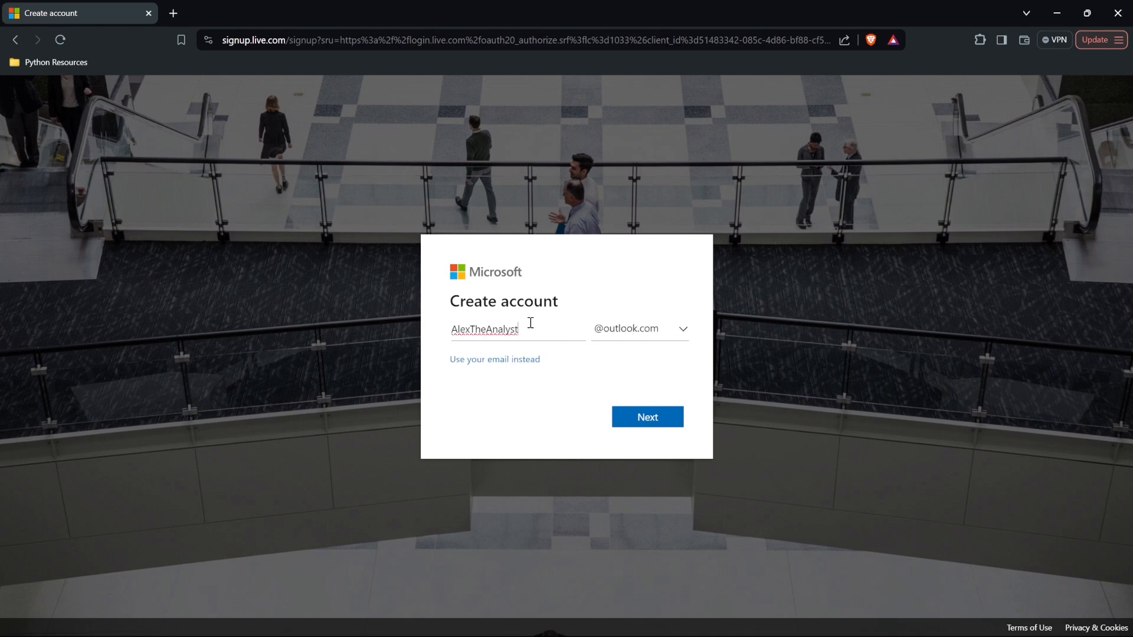
Step: Enter the new account's e-mail address, keeping the outlook.com domain
left_click(607, 328)
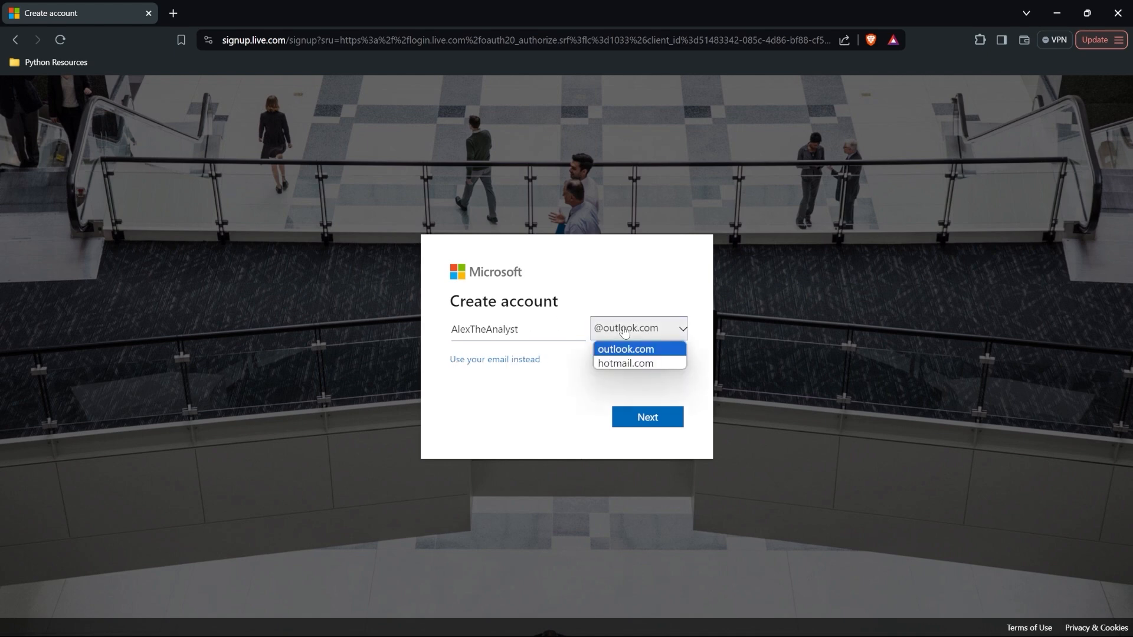
left_click(669, 354)
left_click(646, 416)
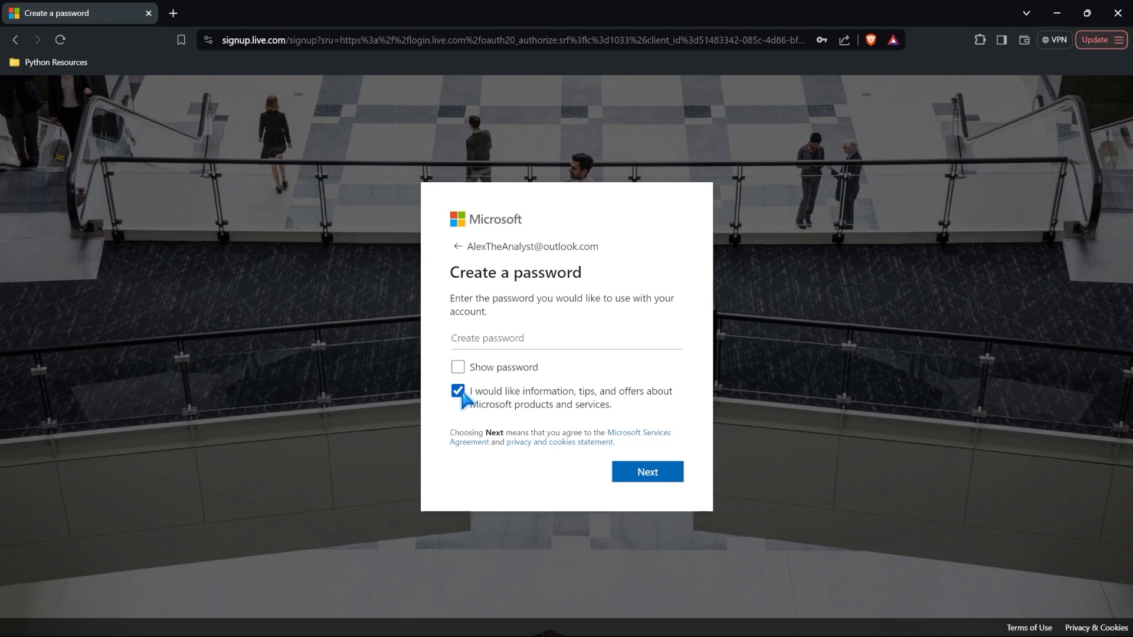
Step: Opt out of Microsoft offers, set the account password, and accept the country and birthdate step
left_click(458, 392)
left_click(559, 338)
type("..")
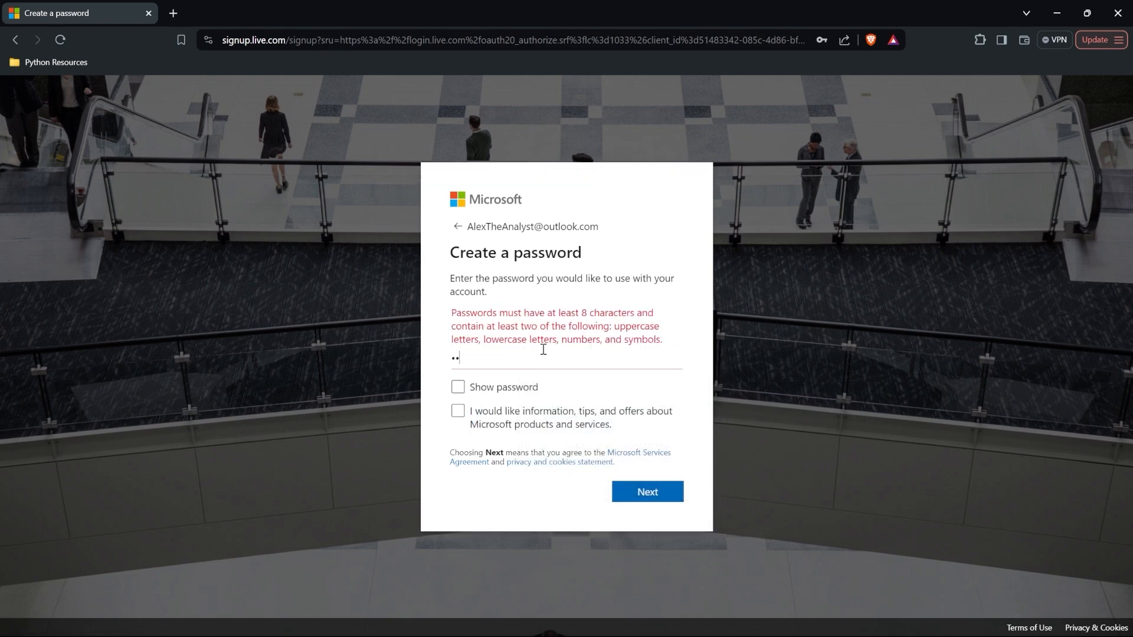
type("........")
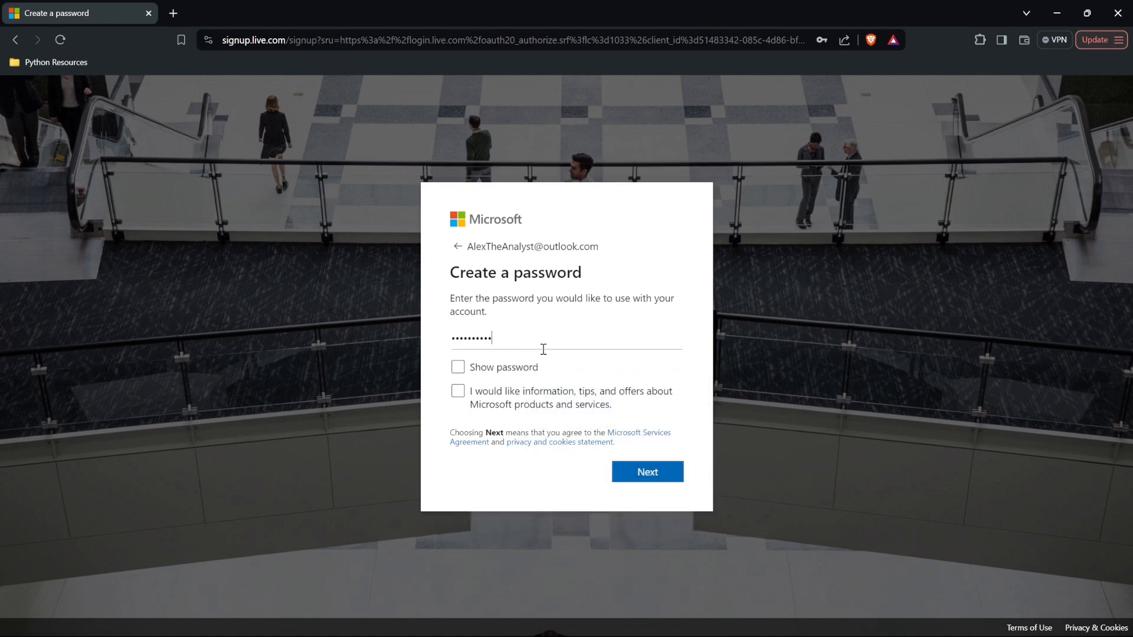
left_click(653, 472)
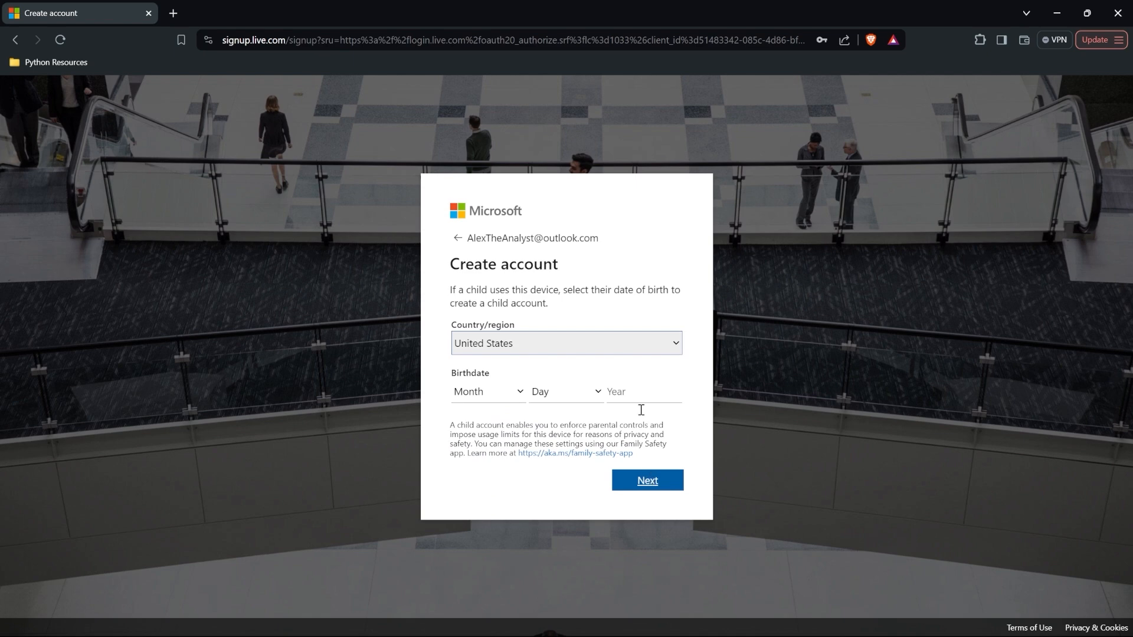
left_click(655, 483)
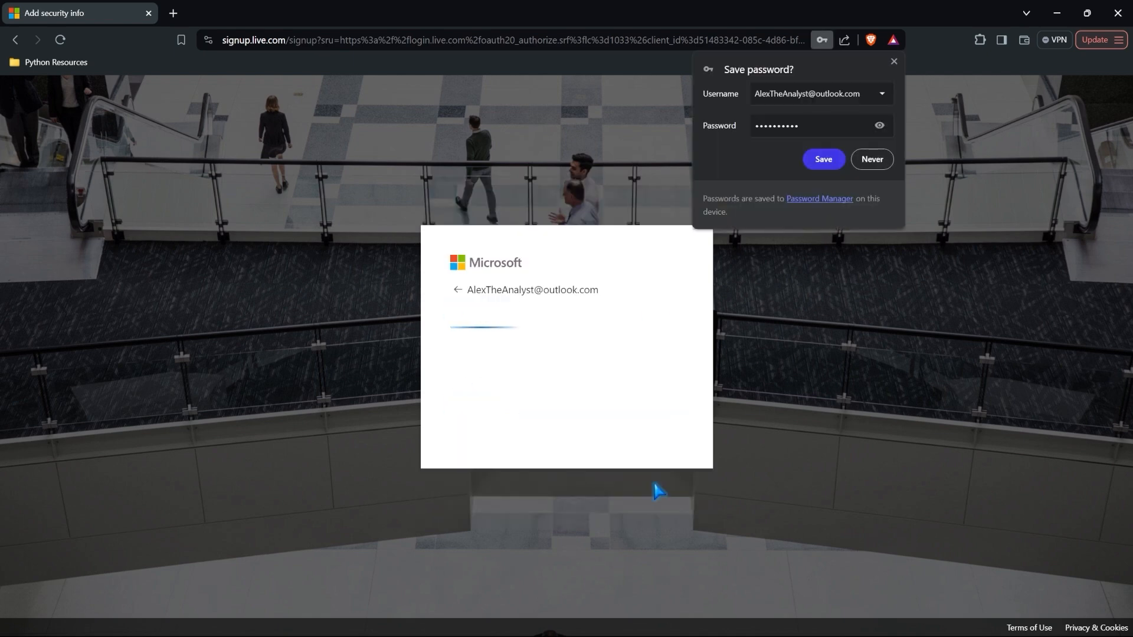
left_click(894, 62)
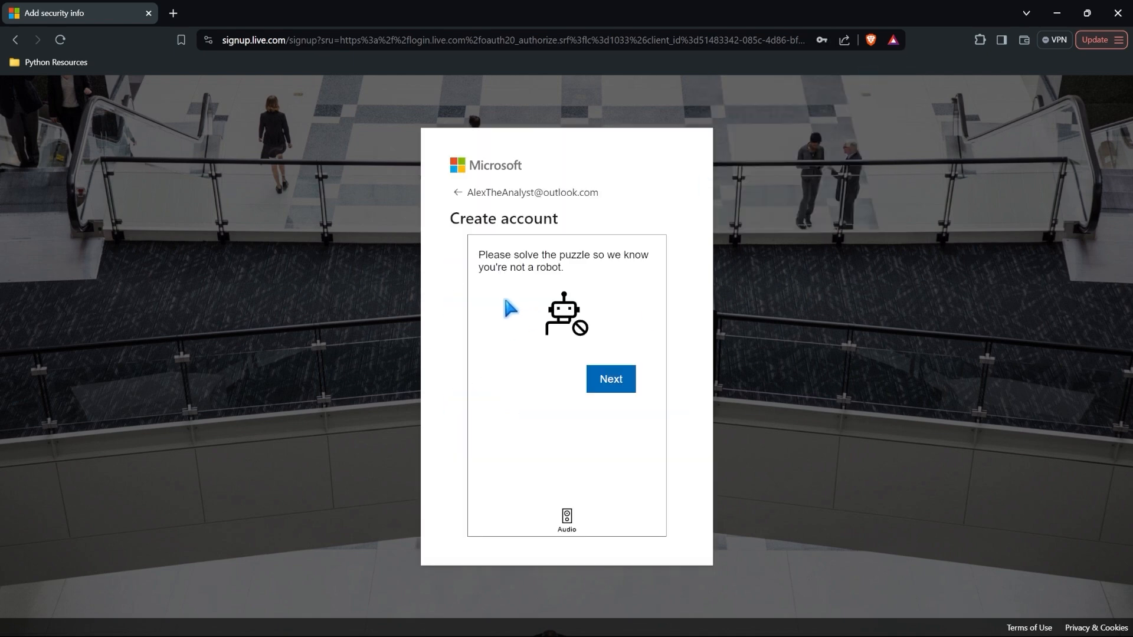
Step: Solve the rotate-the-object robot-check puzzle and submit the answer
left_click(614, 384)
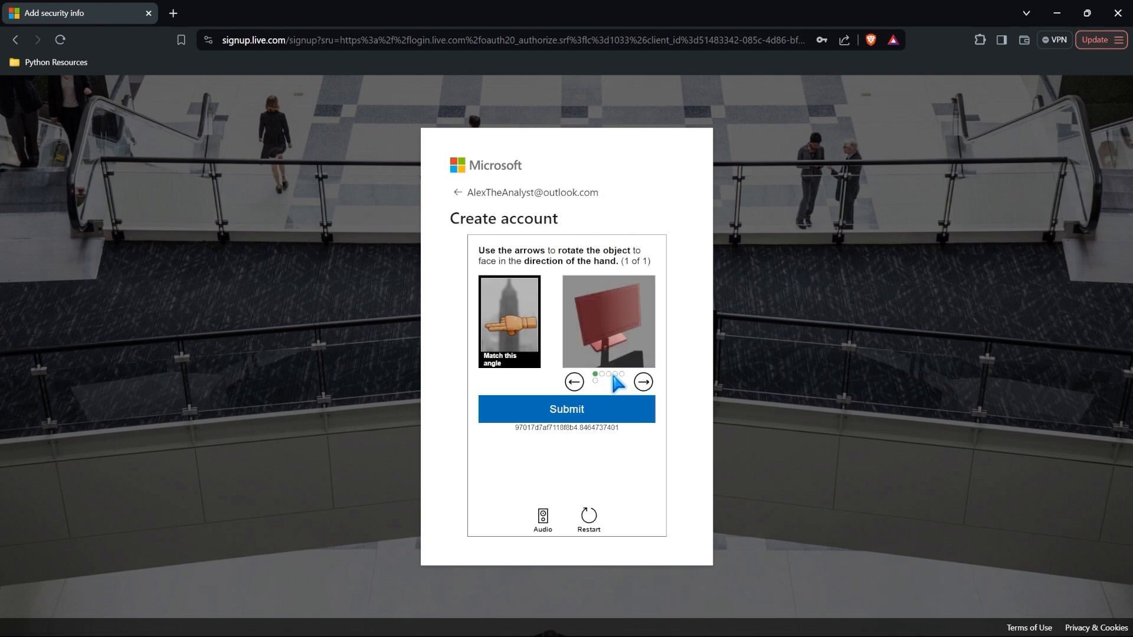
left_click(574, 383)
left_click(574, 383)
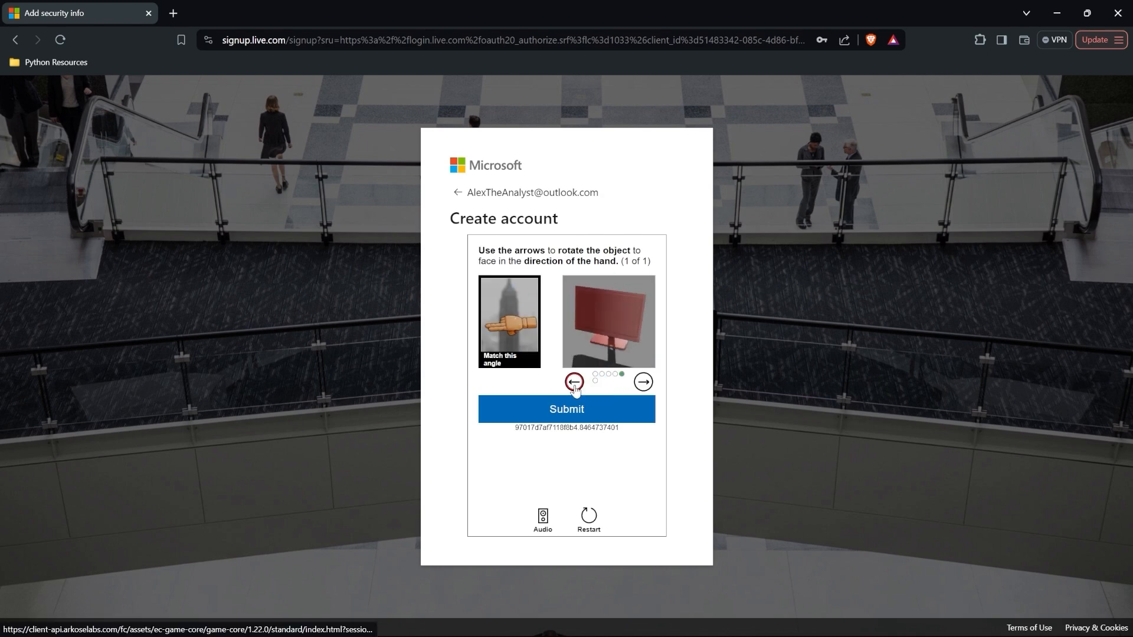
left_click(574, 383)
left_click(569, 413)
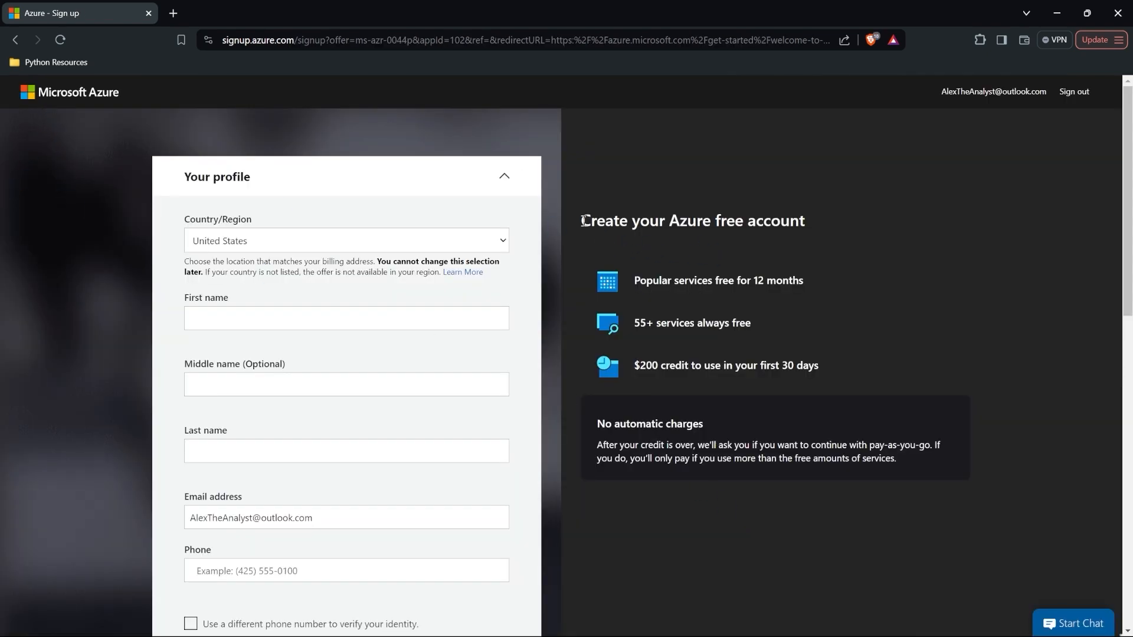
Step: Review the Azure free-account profile form and expand Identity verification by card
left_click_drag(581, 220, 805, 219)
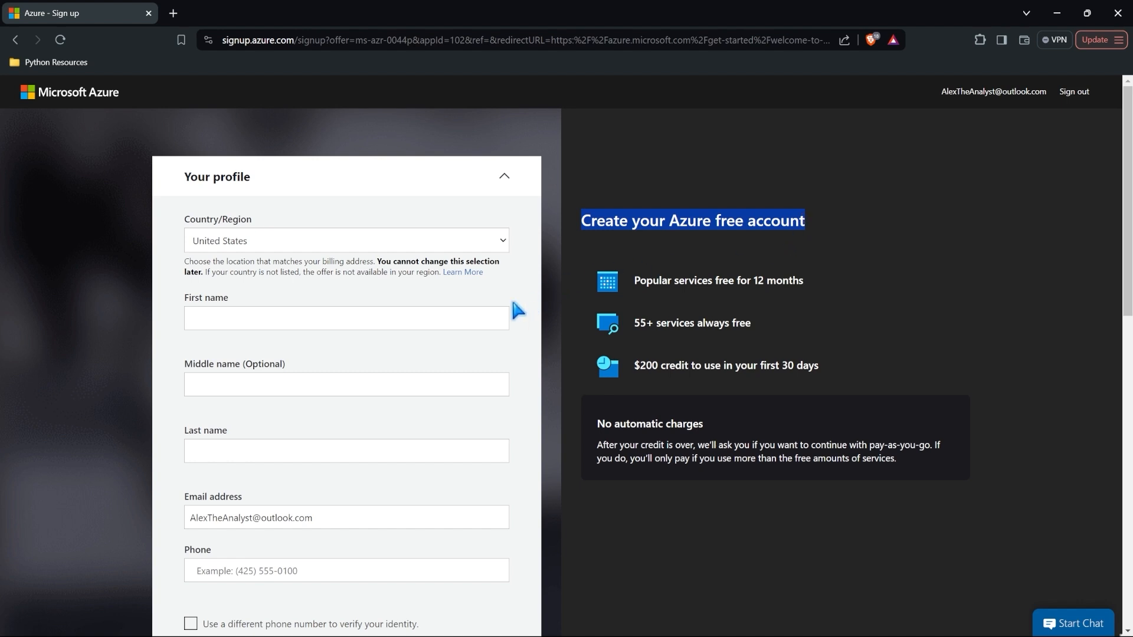
scroll(517, 310, "down", 3)
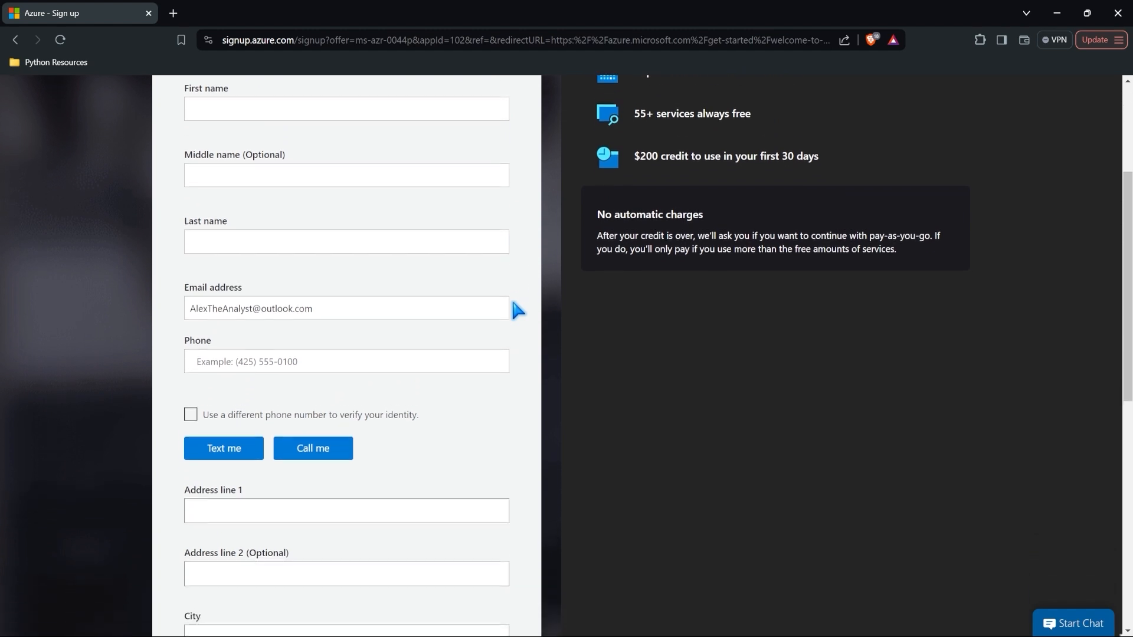
scroll(517, 310, "down", 5)
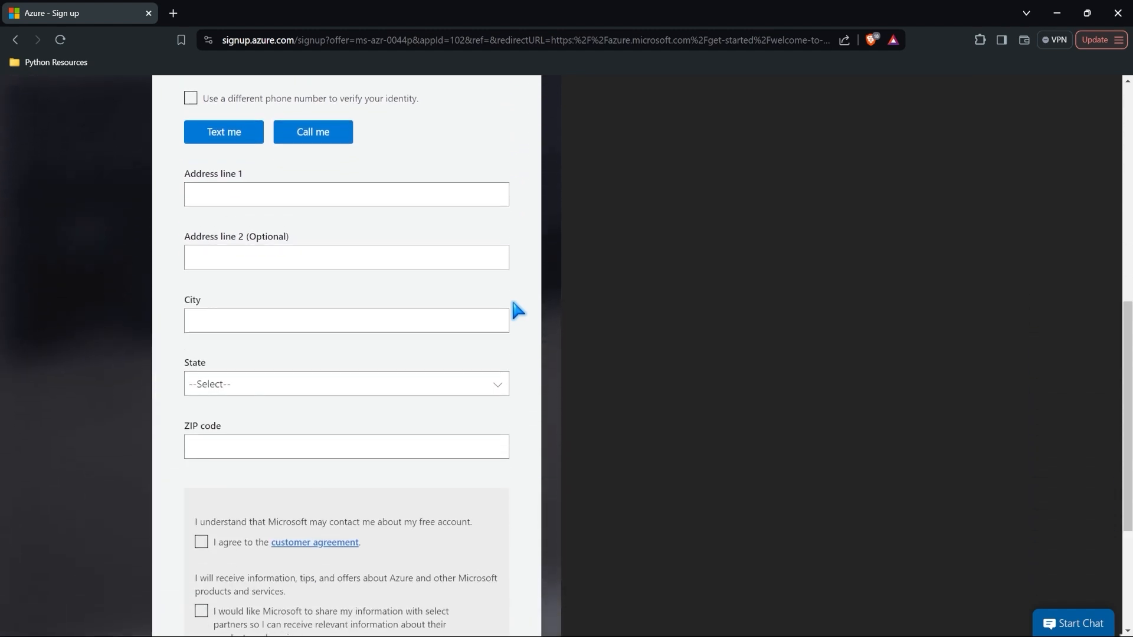
scroll(517, 310, "down", 4)
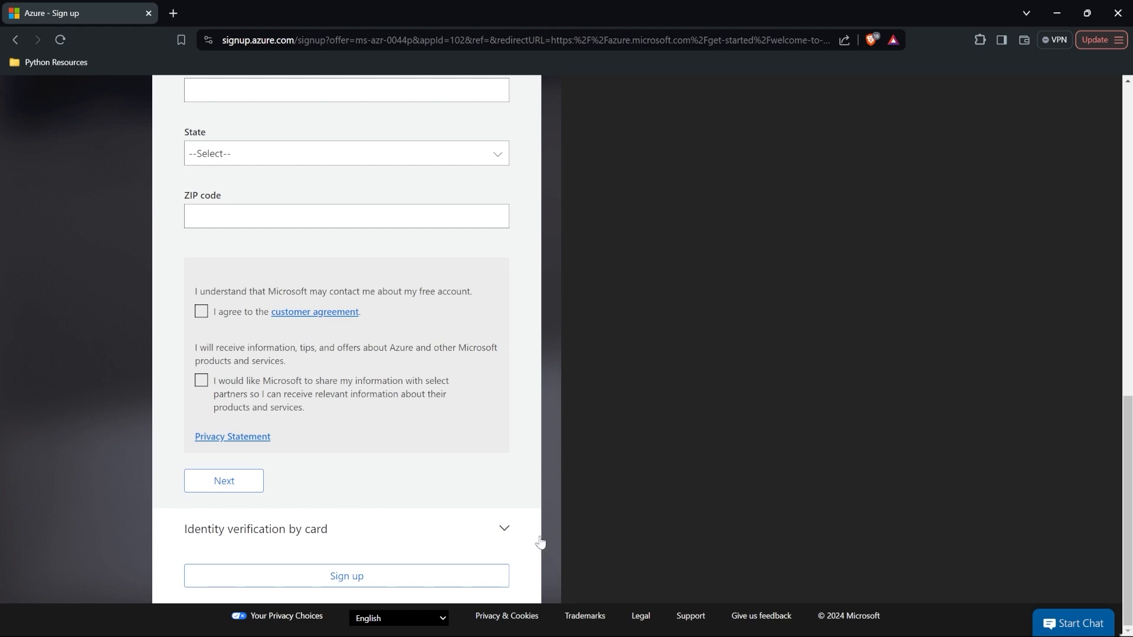
scroll(593, 336, "up", 9)
scroll(595, 337, "up", 4)
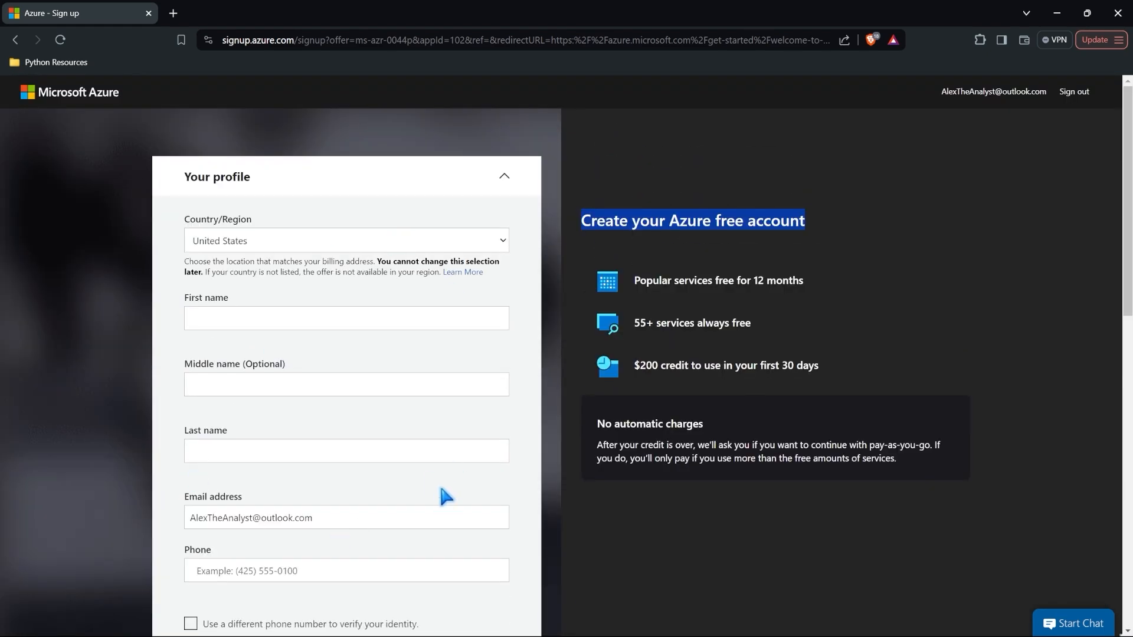
left_click(503, 177)
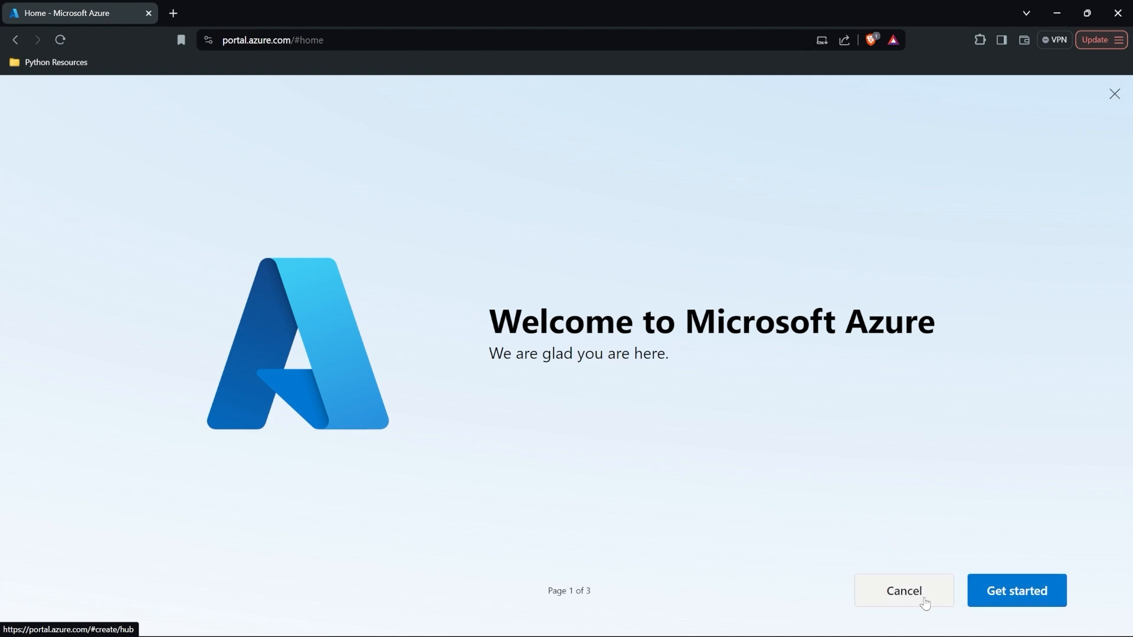
Step: Dismiss the welcome tour and usage tip, then open the All services catalogue
left_click(904, 595)
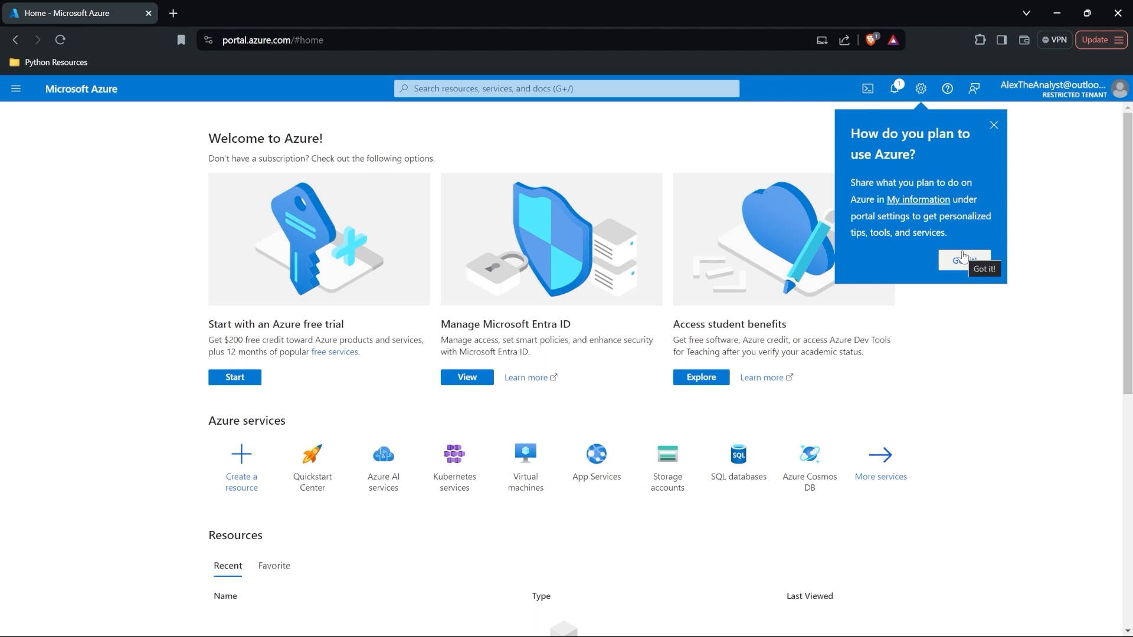
left_click(994, 125)
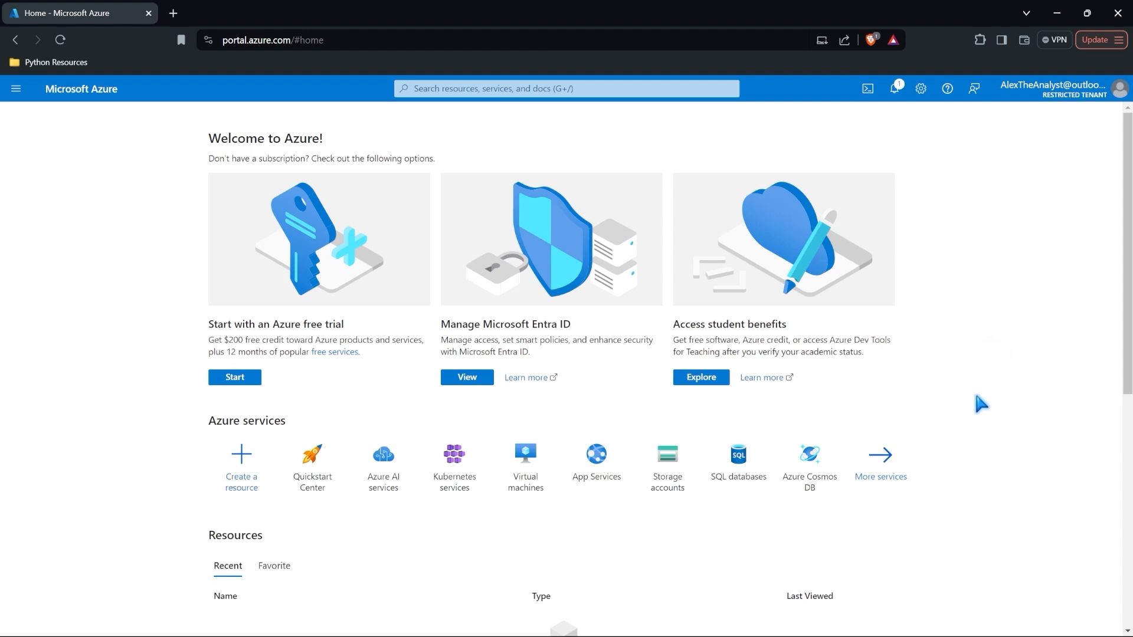
left_click(871, 460)
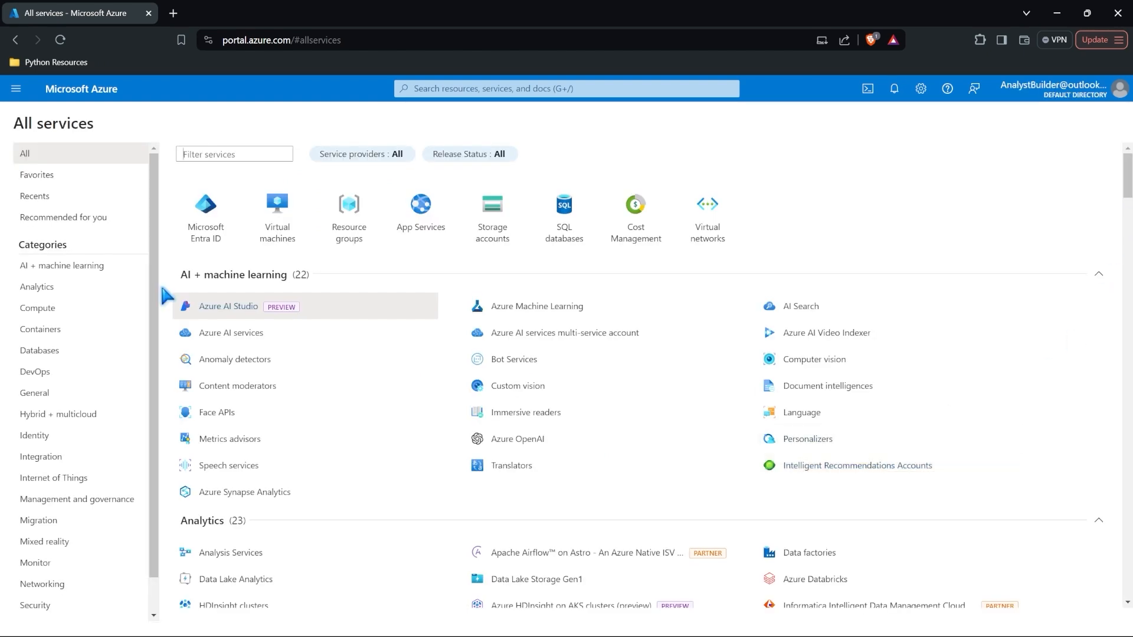
scroll(164, 297, "down", 5)
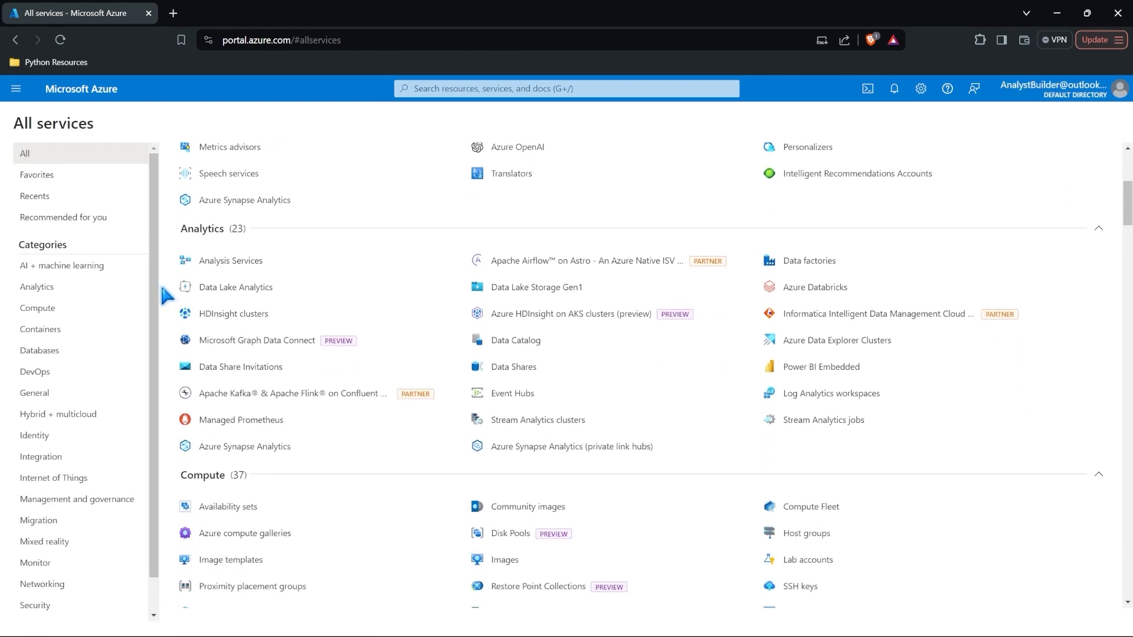
left_click(306, 444)
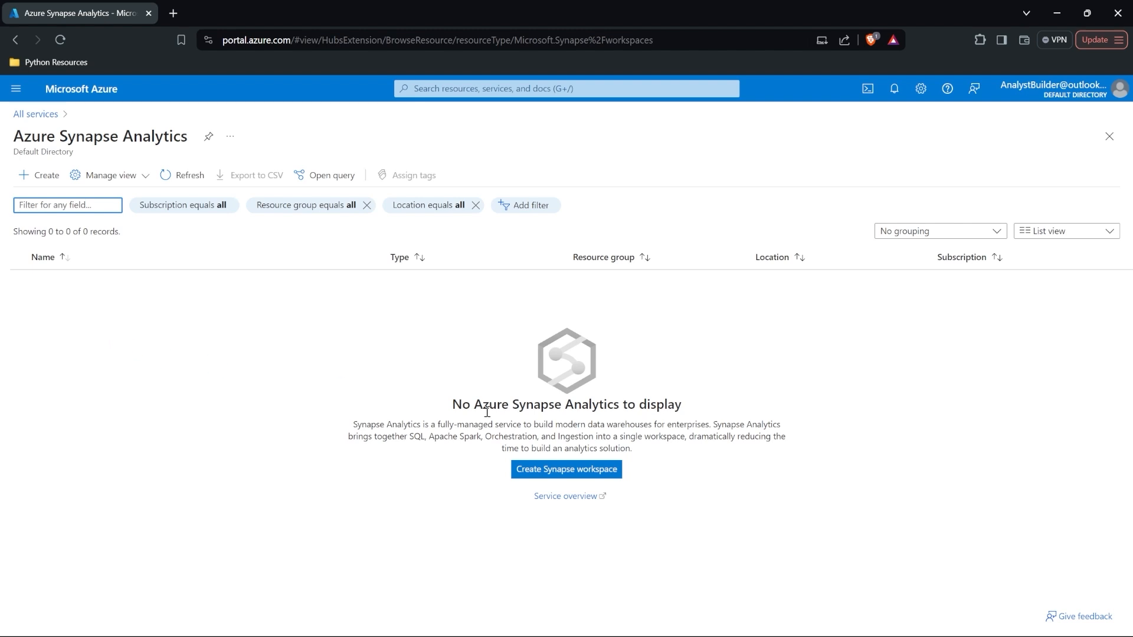
left_click(541, 476)
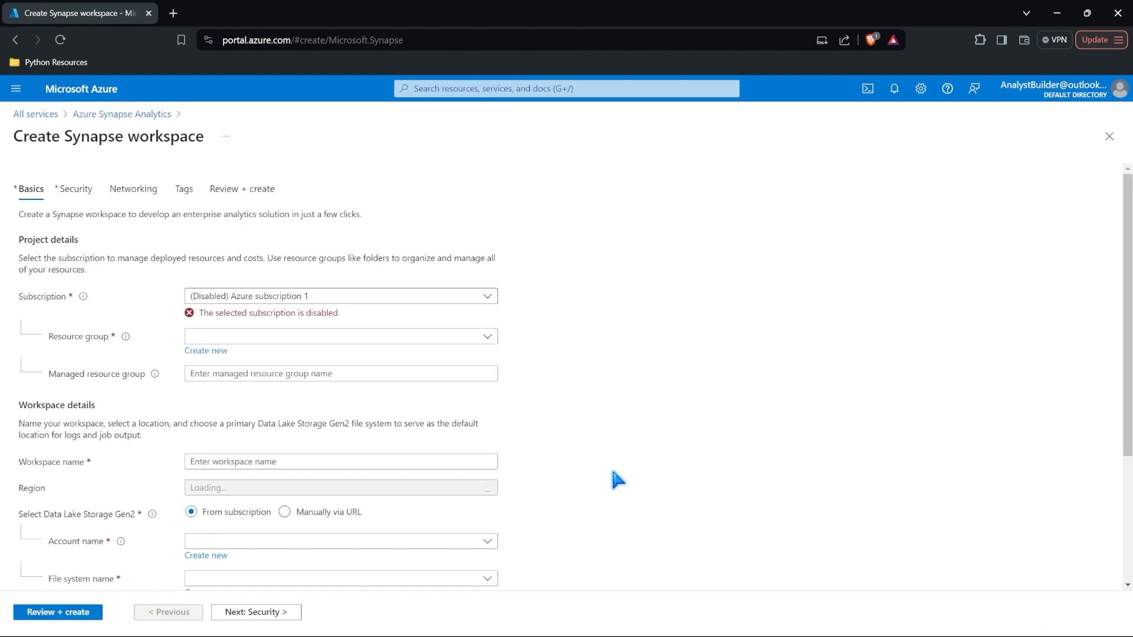
scroll(522, 307, "down", 3)
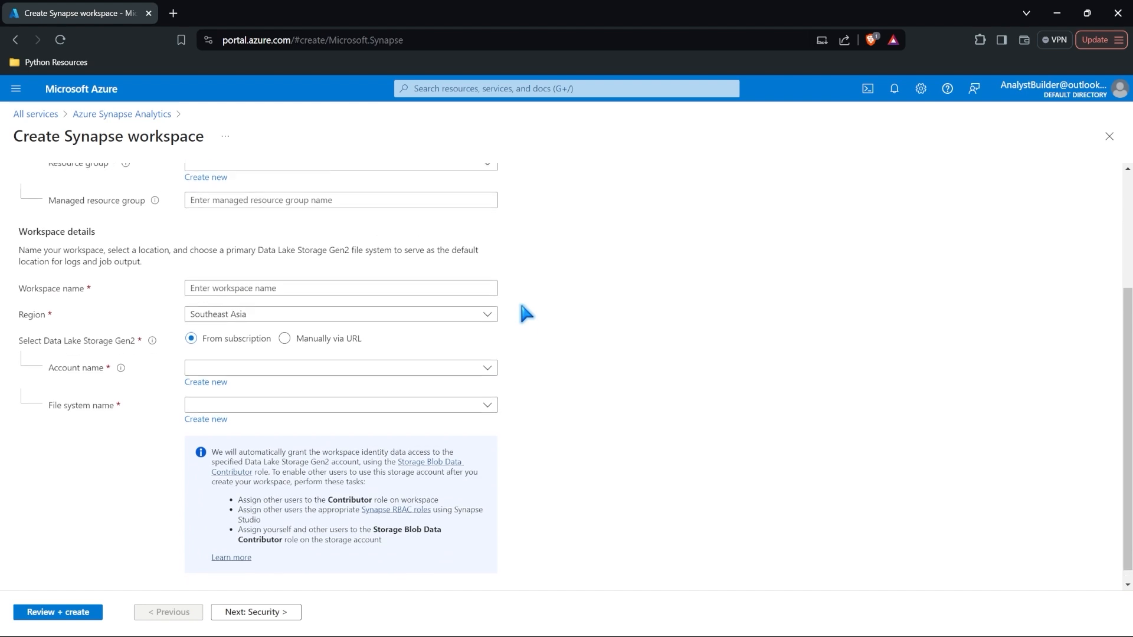
scroll(525, 313, "up", 3)
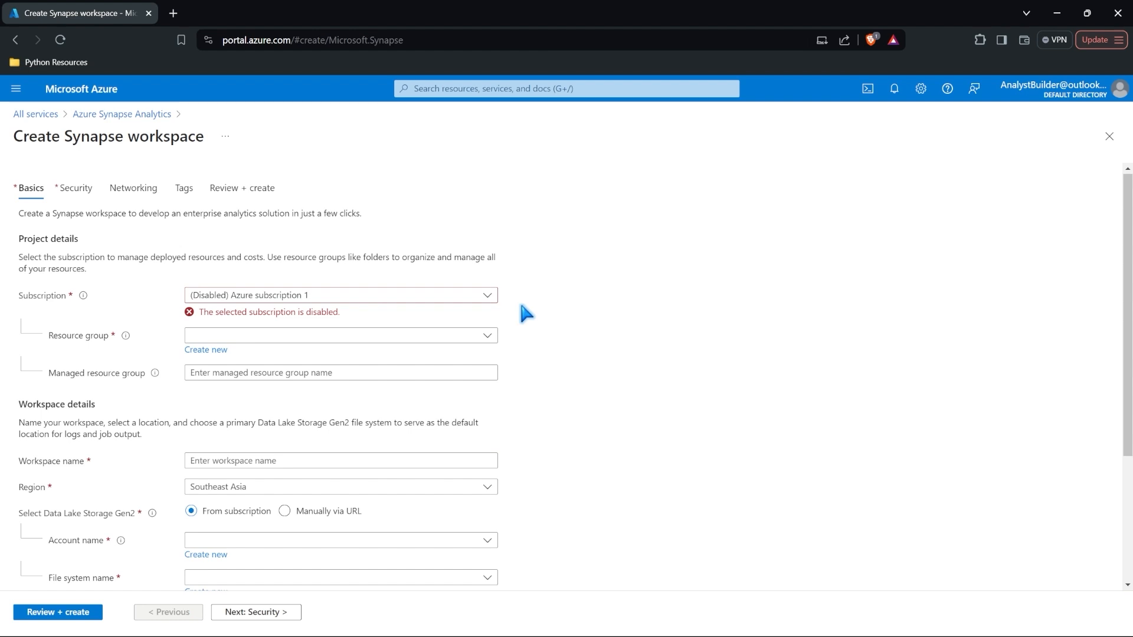
left_click(36, 114)
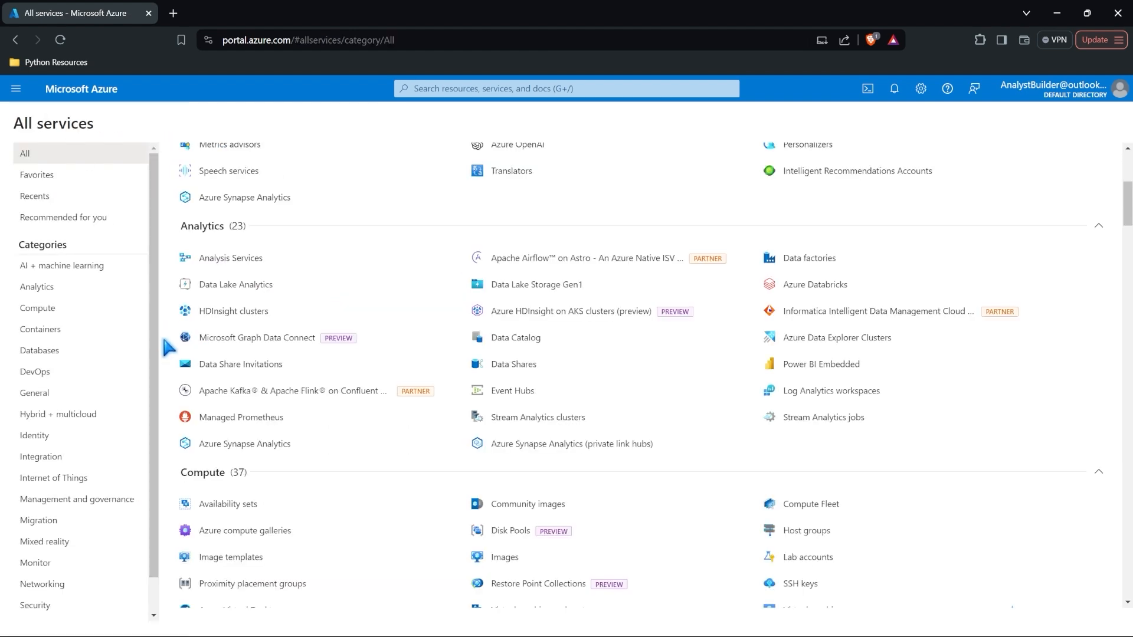
scroll(164, 340, "down", 1)
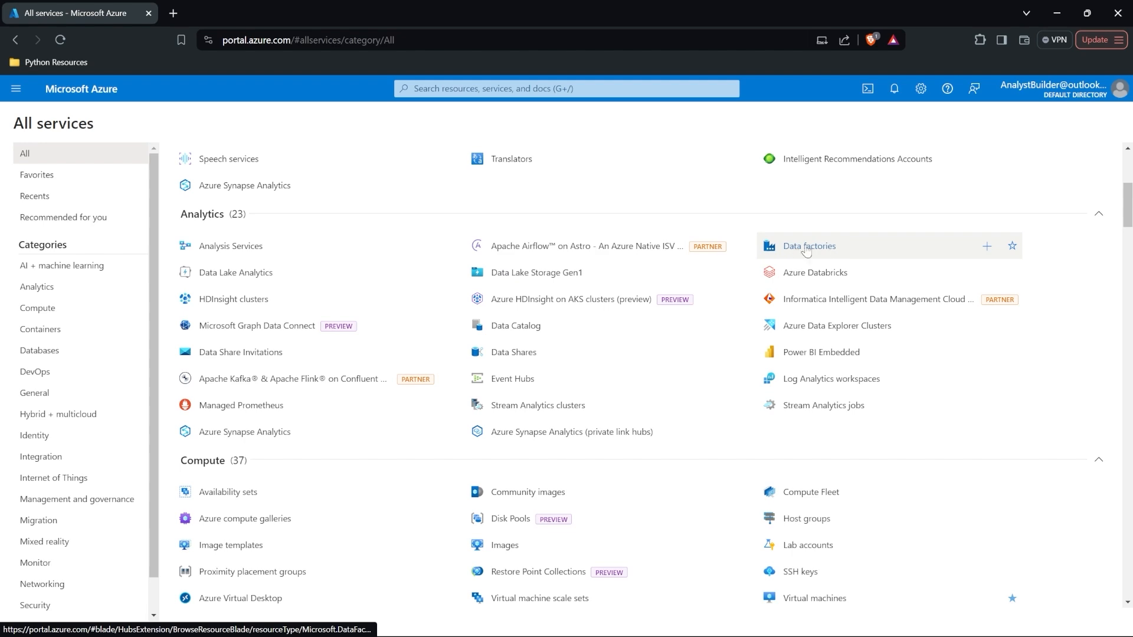
mouse_move(872, 249)
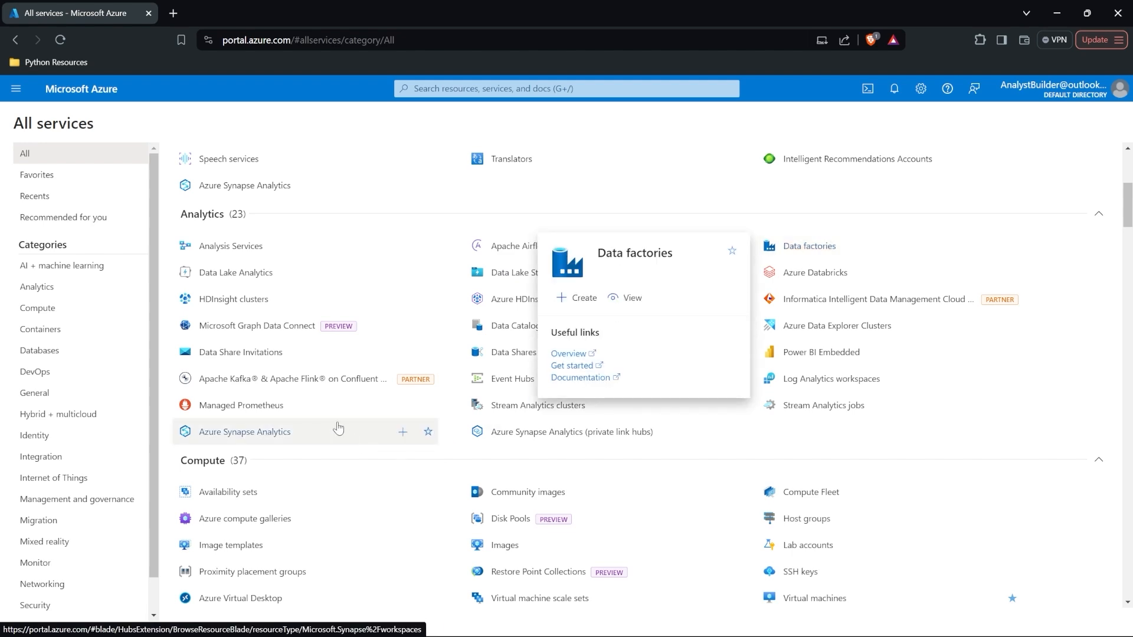
mouse_move(338, 428)
scroll(338, 429, "down", 12)
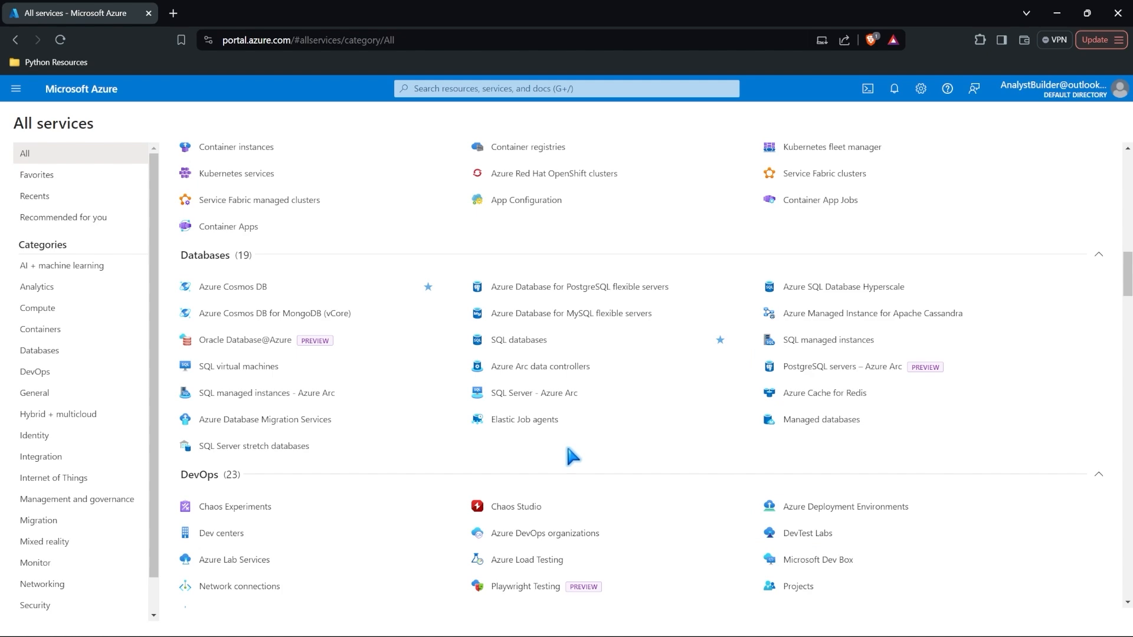
scroll(571, 456, "down", 15)
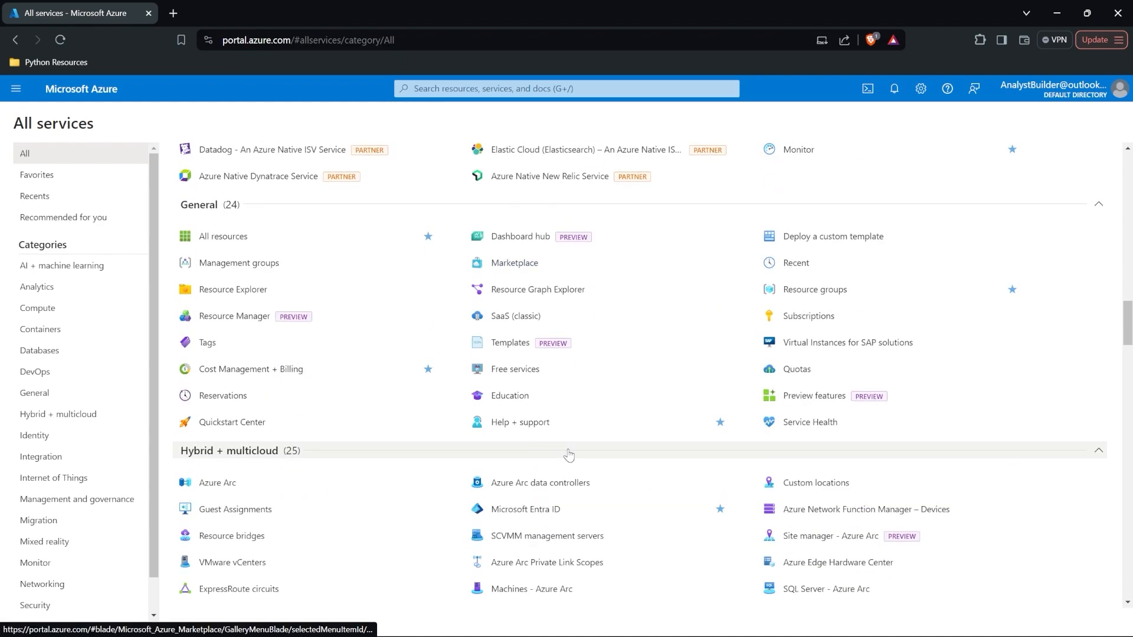
scroll(568, 454, "down", 15)
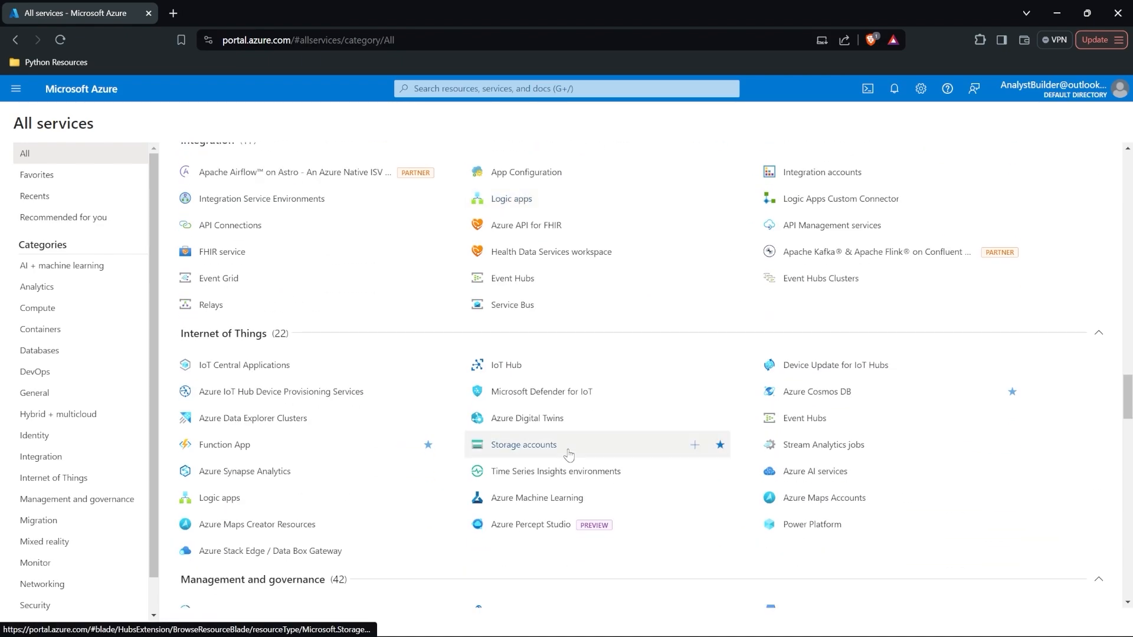
scroll(568, 454, "down", 15)
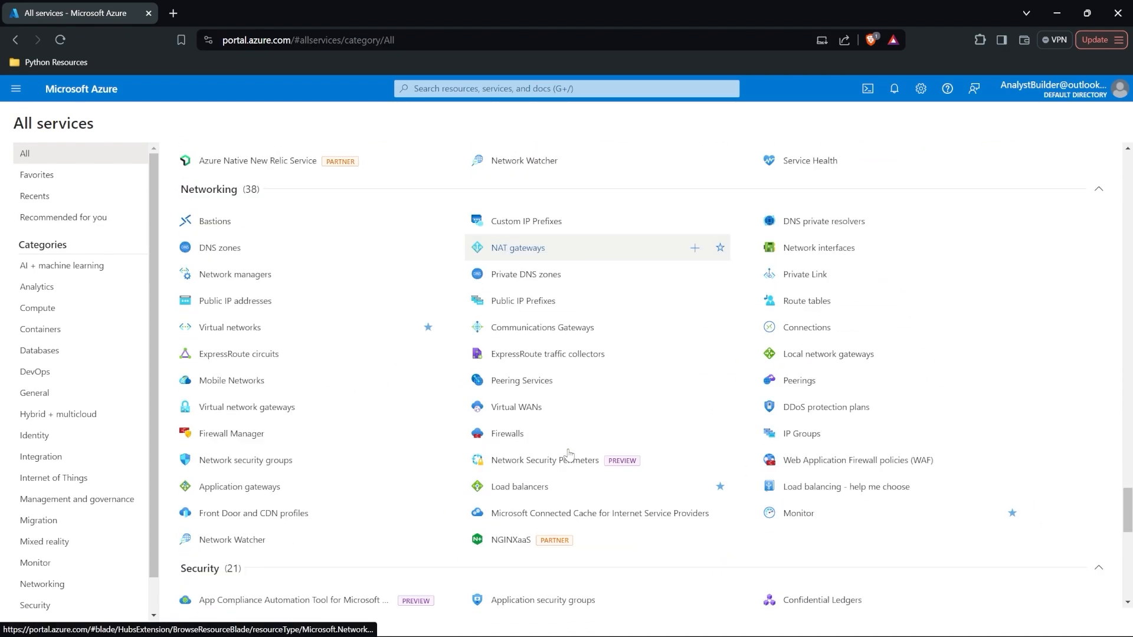
scroll(568, 454, "down", 2)
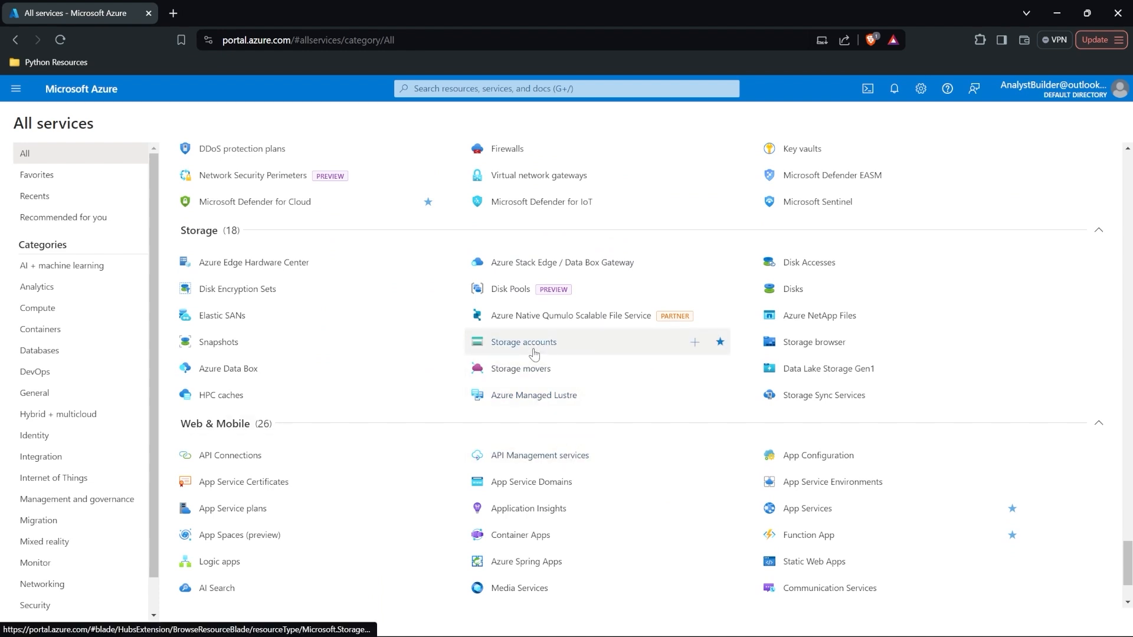
mouse_move(535, 352)
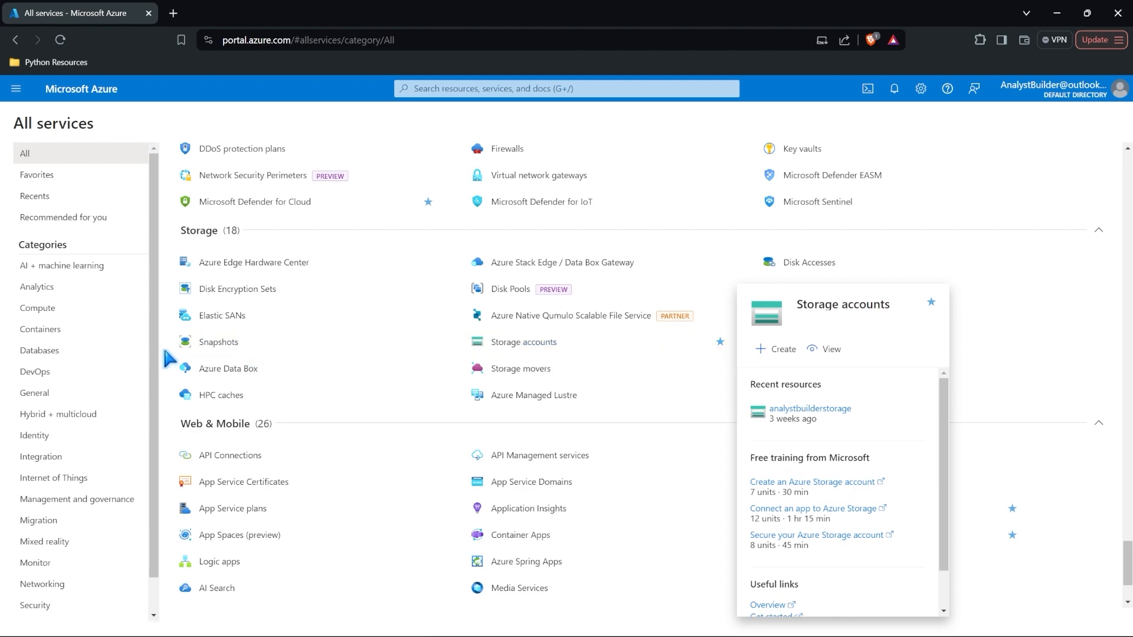
scroll(168, 359, "up", 3)
scroll(168, 359, "up", 7)
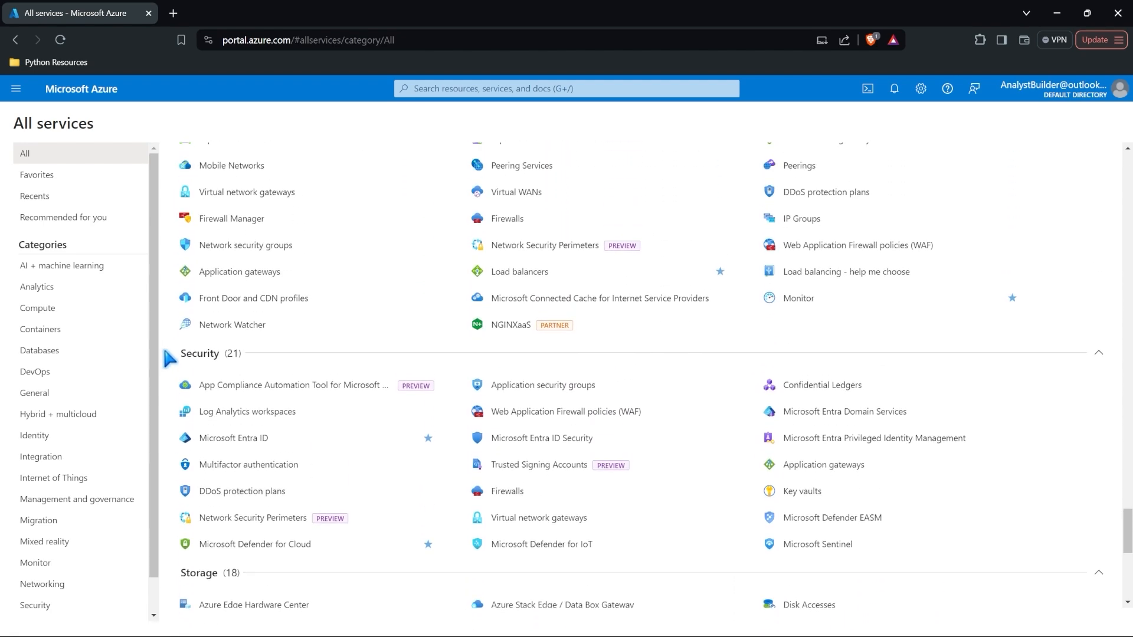
scroll(168, 358, "up", 6)
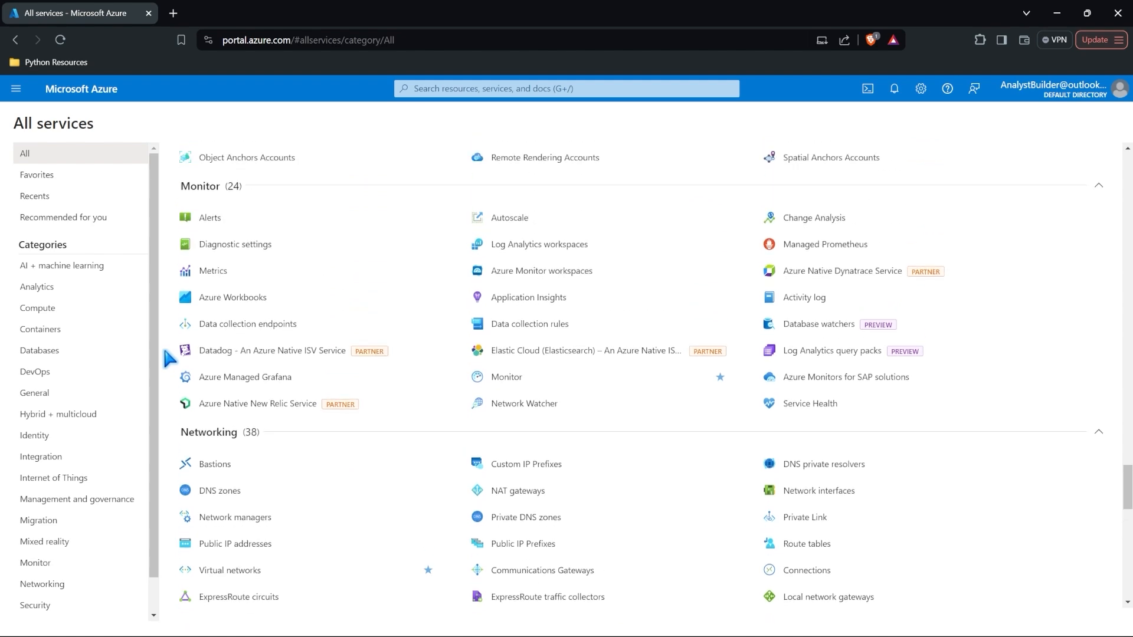
scroll(168, 357, "up", 2)
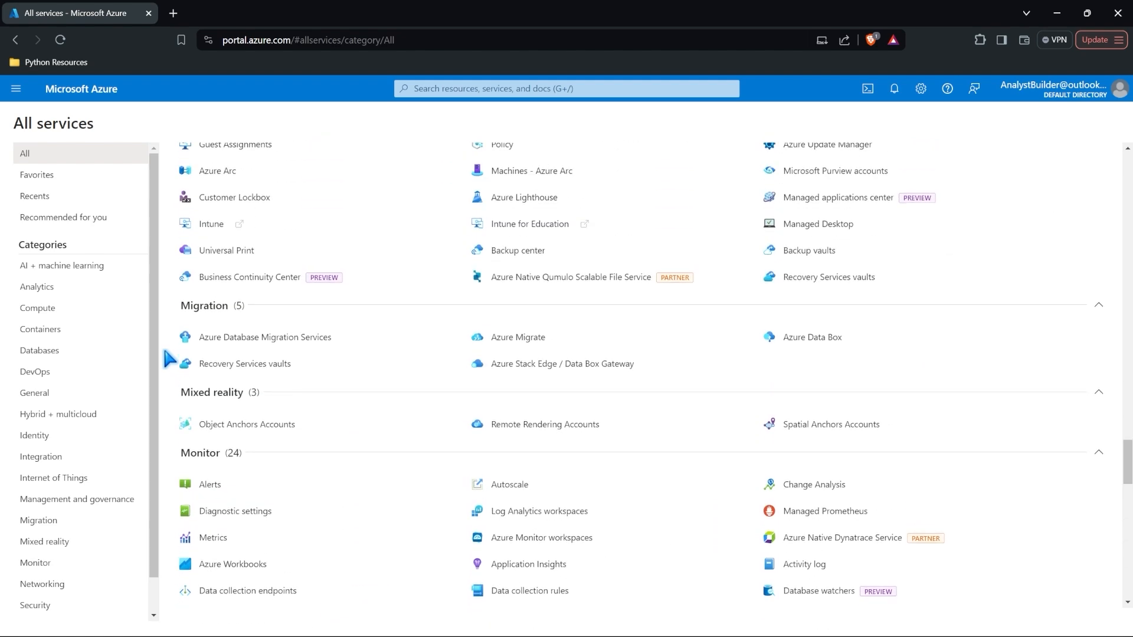
scroll(169, 358, "up", 3)
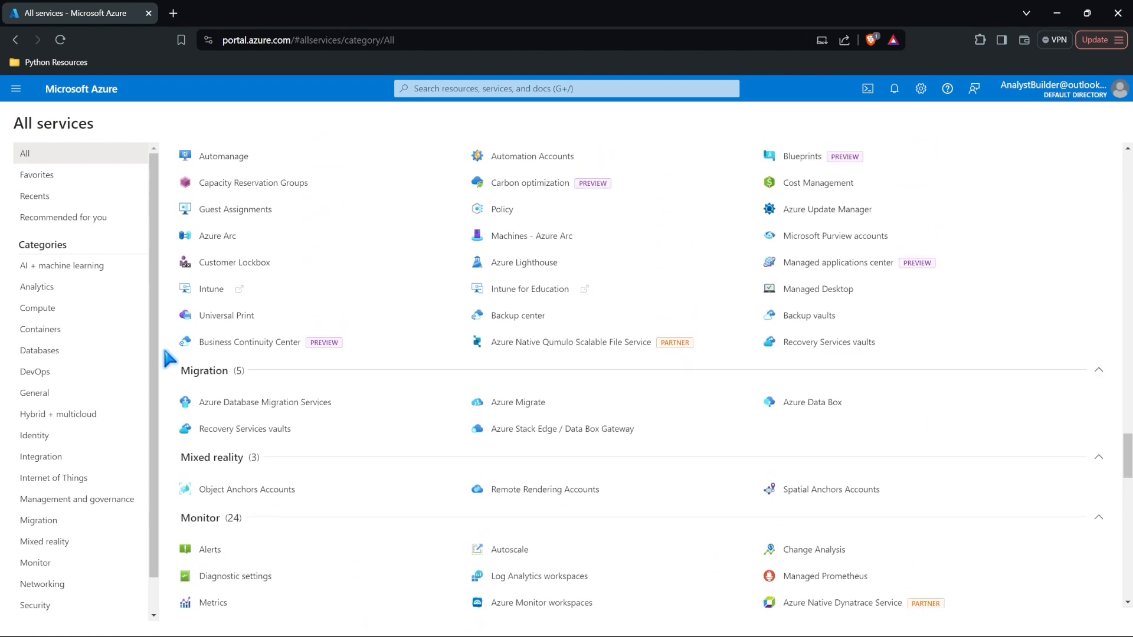
scroll(168, 359, "up", 6)
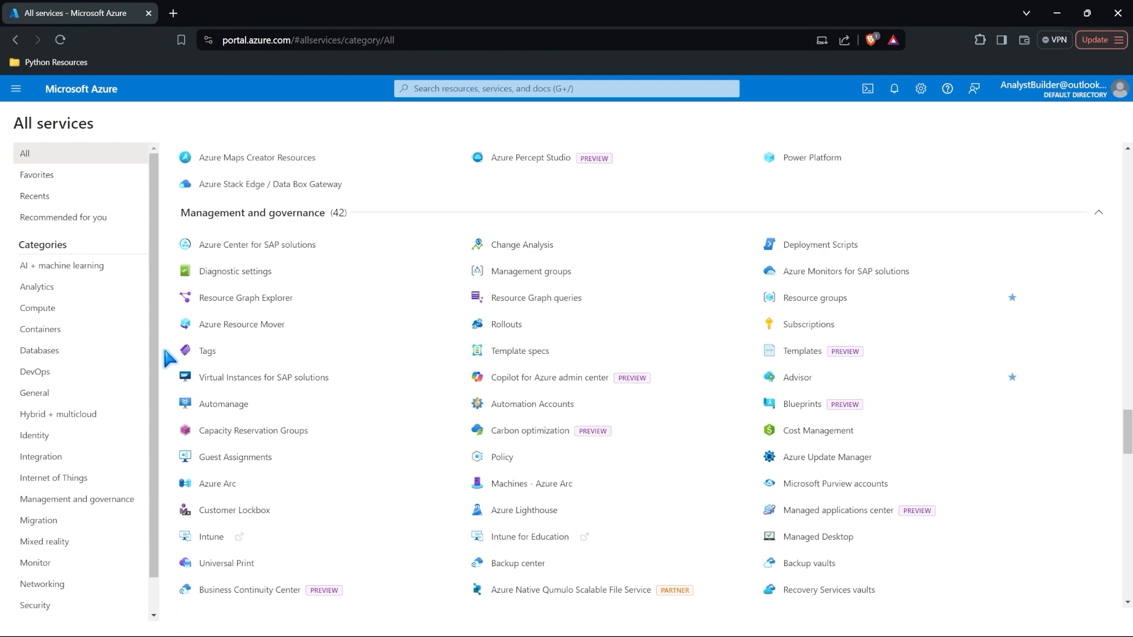
scroll(169, 358, "up", 8)
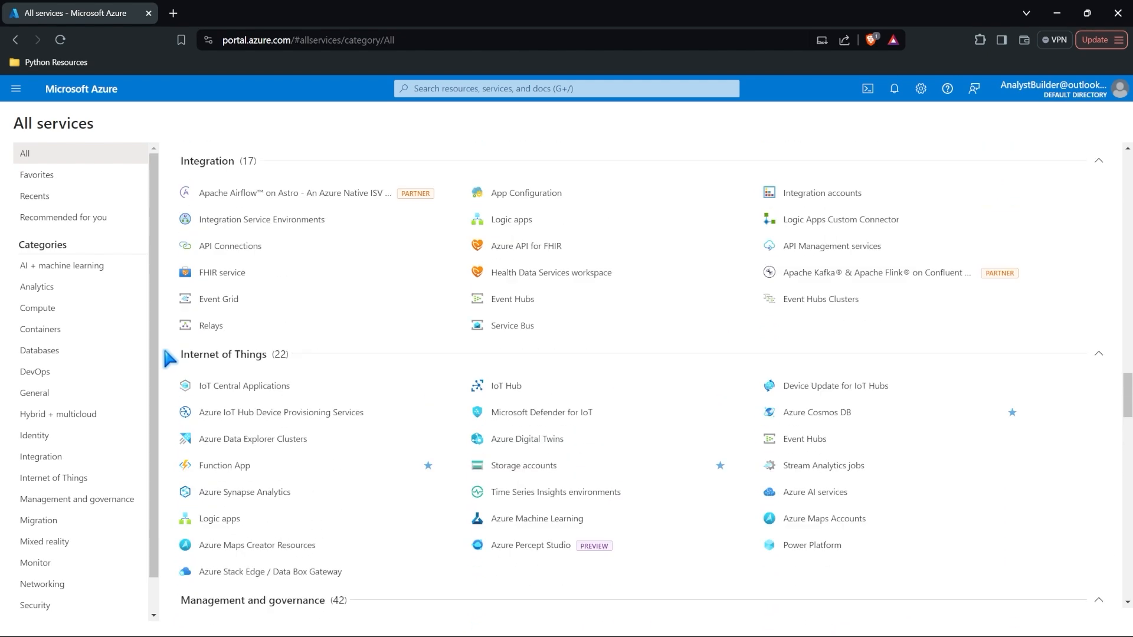
scroll(168, 359, "up", 10)
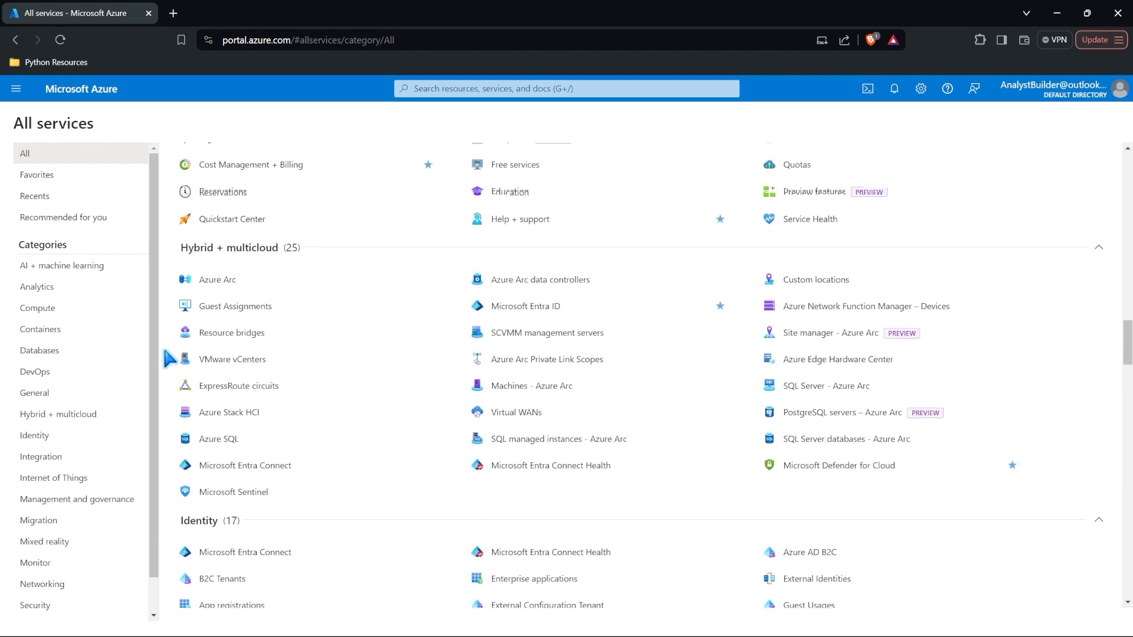
scroll(169, 358, "up", 20)
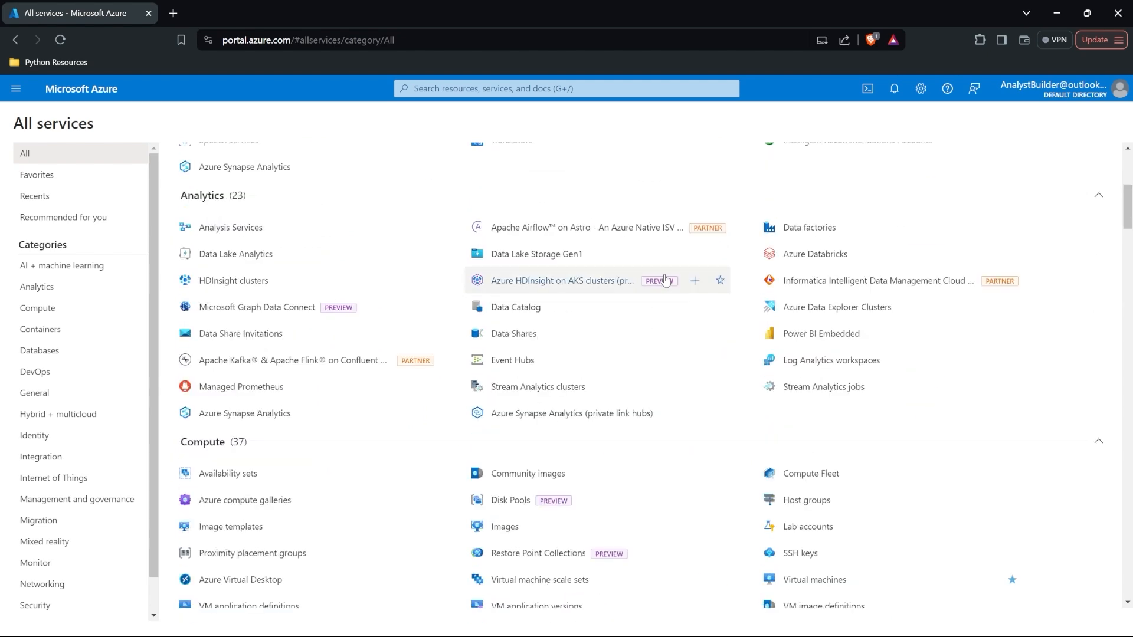
mouse_move(880, 229)
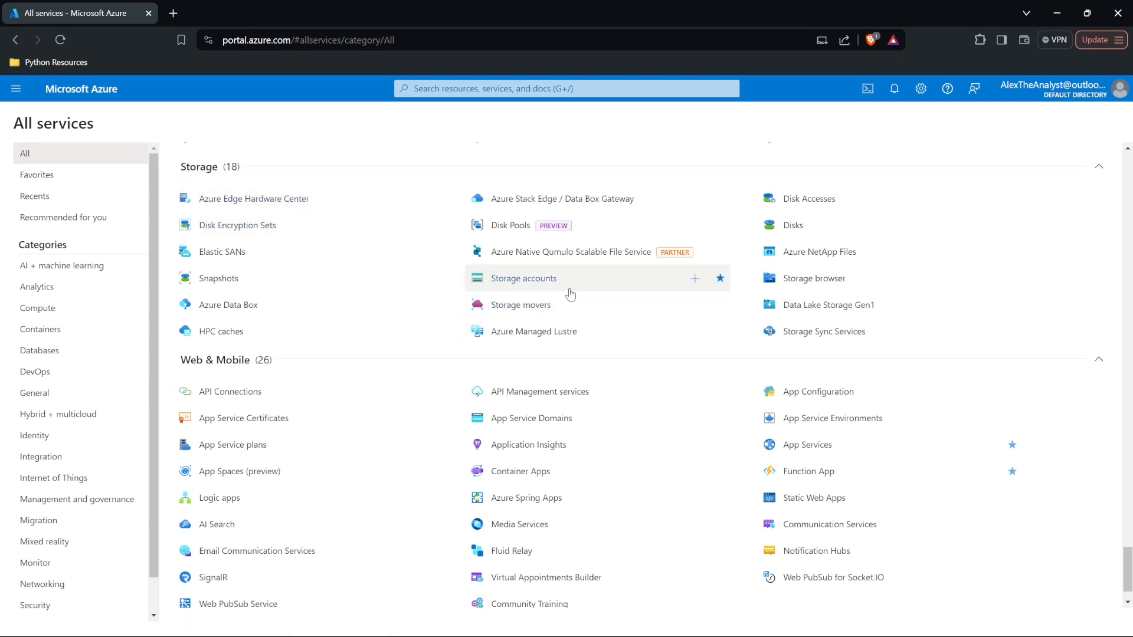
mouse_move(575, 286)
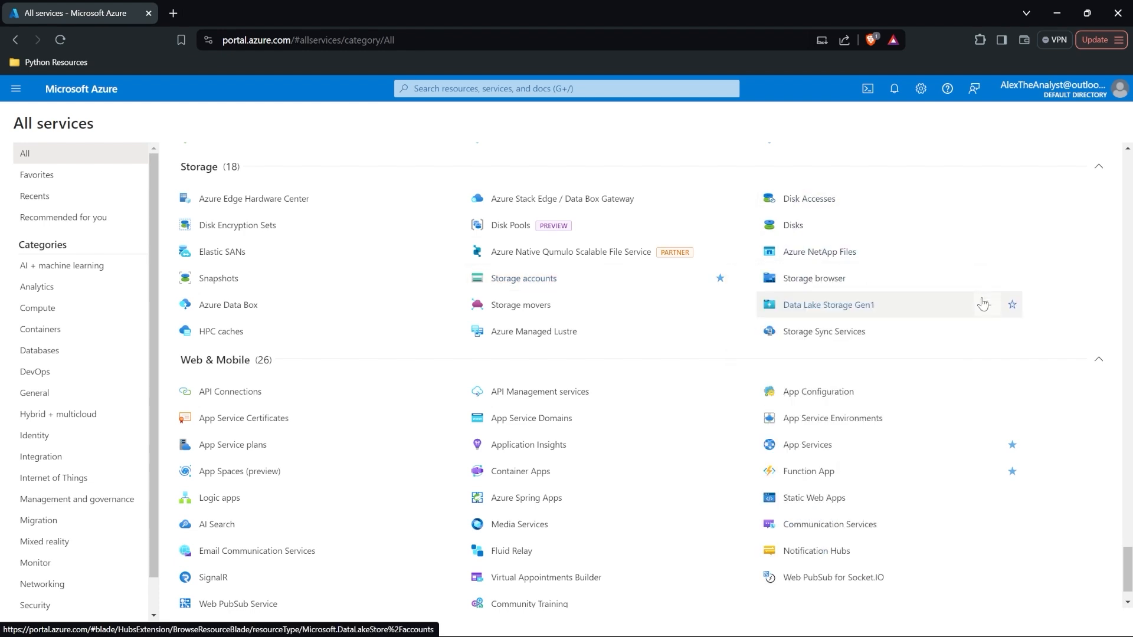
left_click(900, 315)
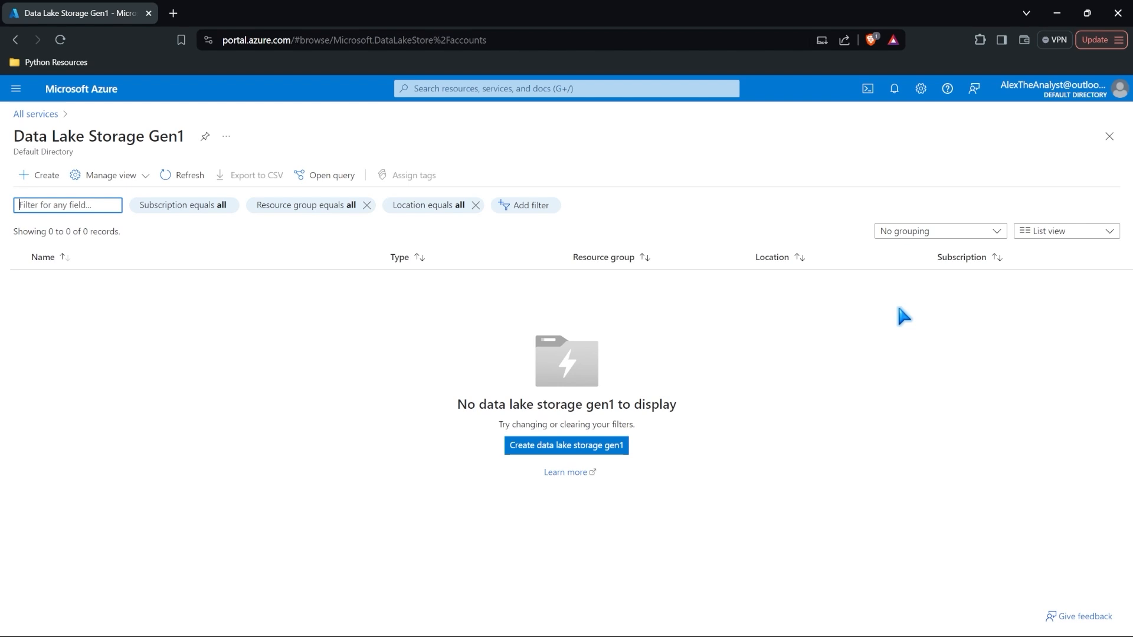
left_click(563, 447)
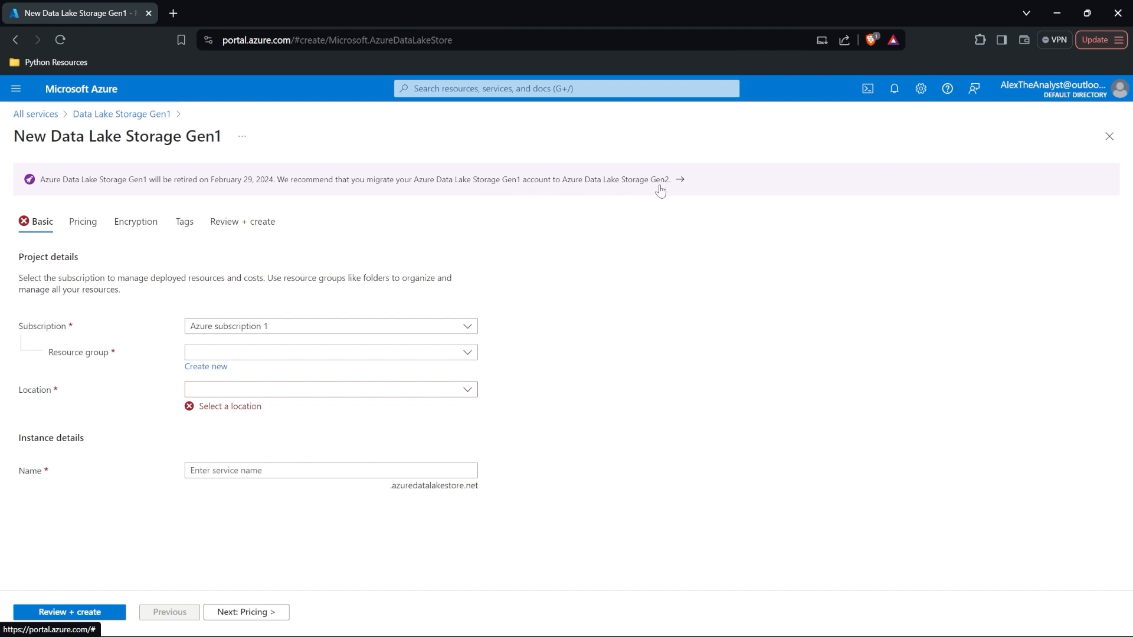
left_click(45, 114)
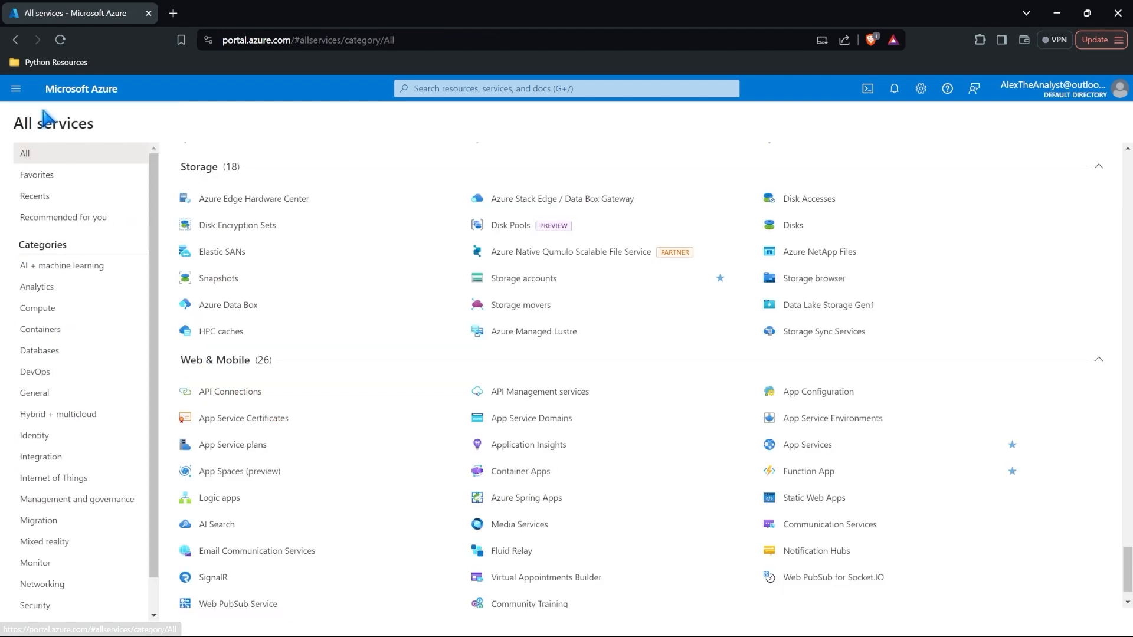
Step: Open Storage accounts, read its description of access tiers, and start a new storage account
left_click(575, 283)
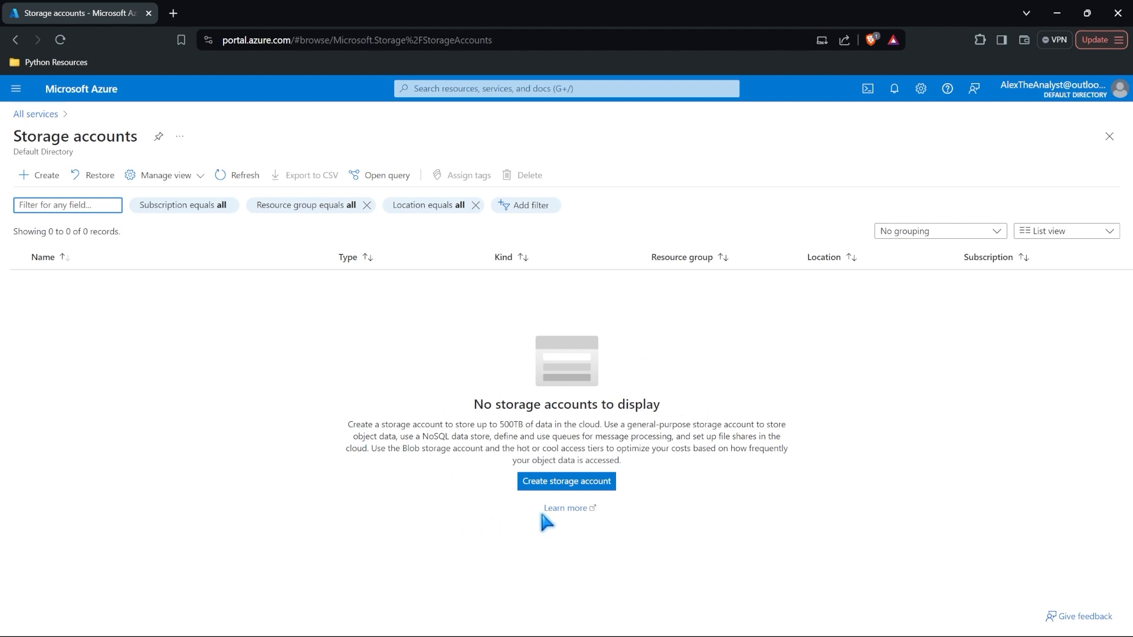
left_click_drag(348, 424, 642, 465)
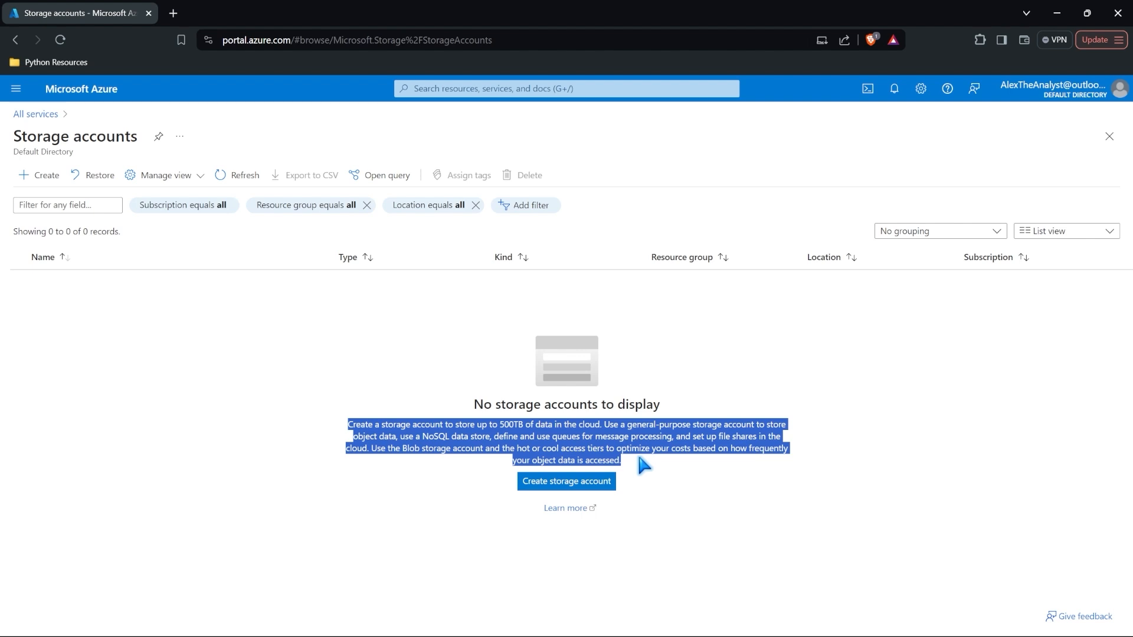
left_click(640, 458)
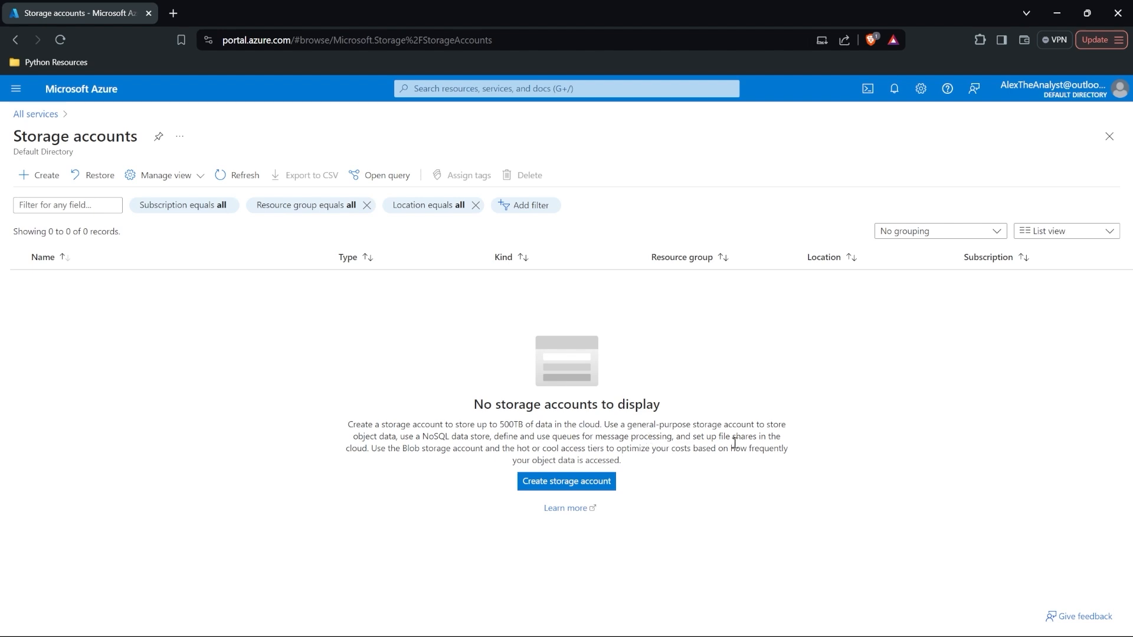
left_click_drag(518, 449, 602, 448)
left_click(655, 465)
left_click_drag(655, 465, 404, 437)
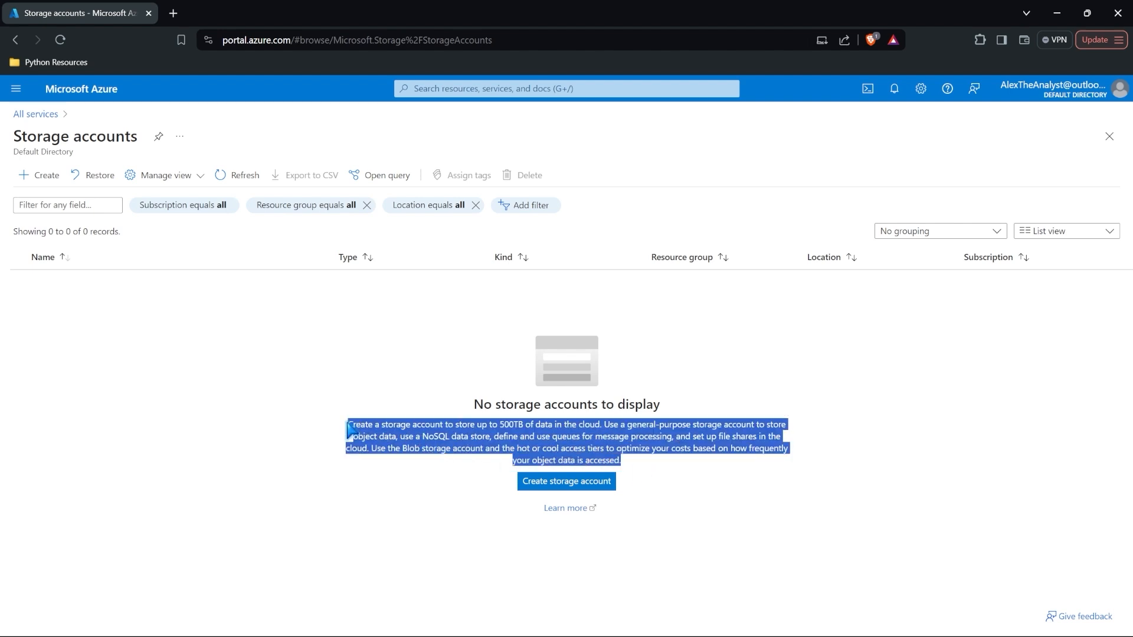
left_click(647, 466)
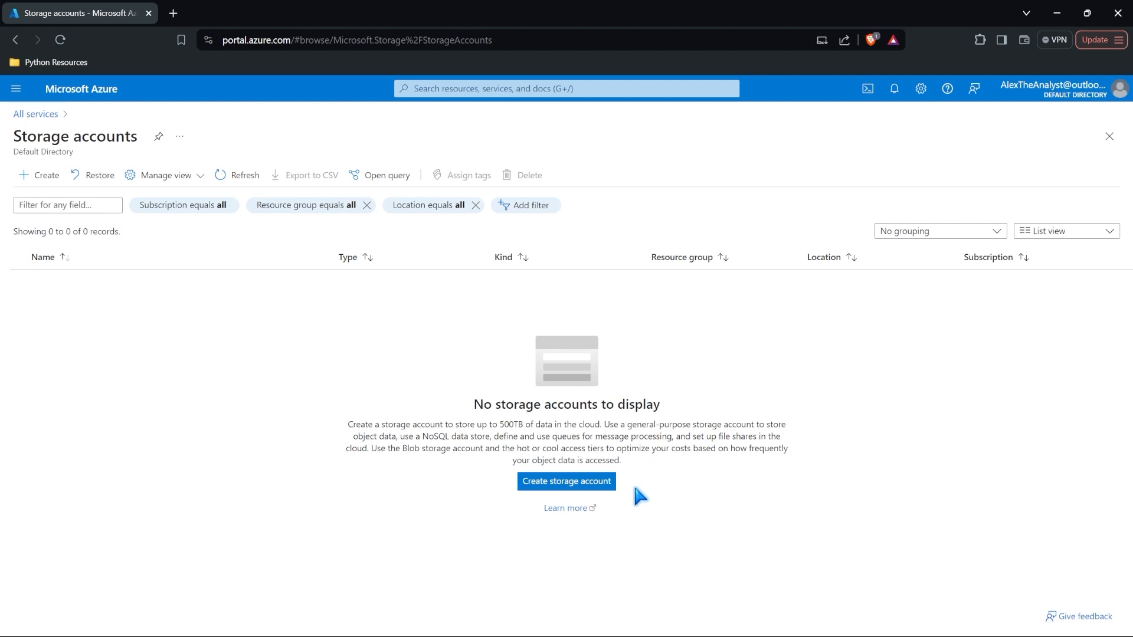
left_click(593, 488)
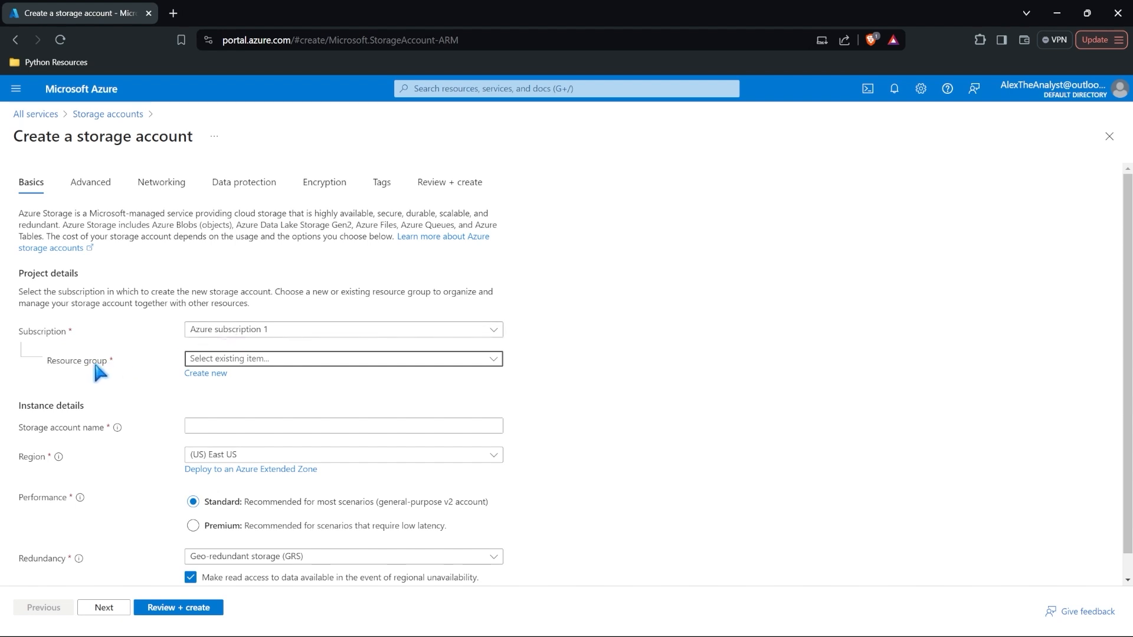
Step: Create a new resource group named AlexTheAnalyst for the storage account
left_click(247, 361)
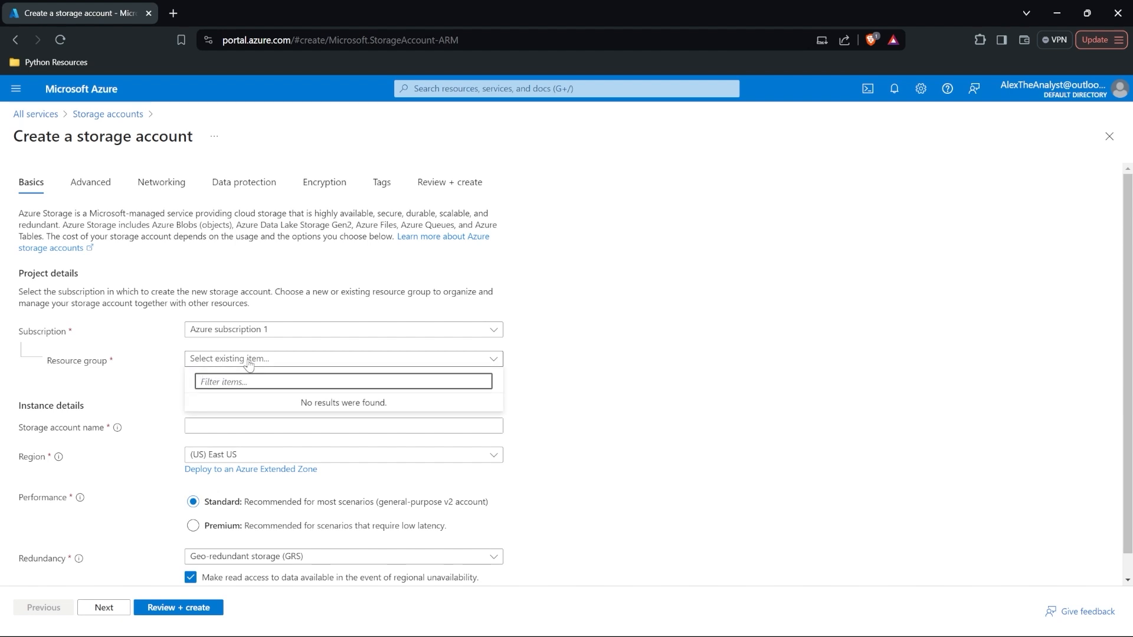
left_click(152, 369)
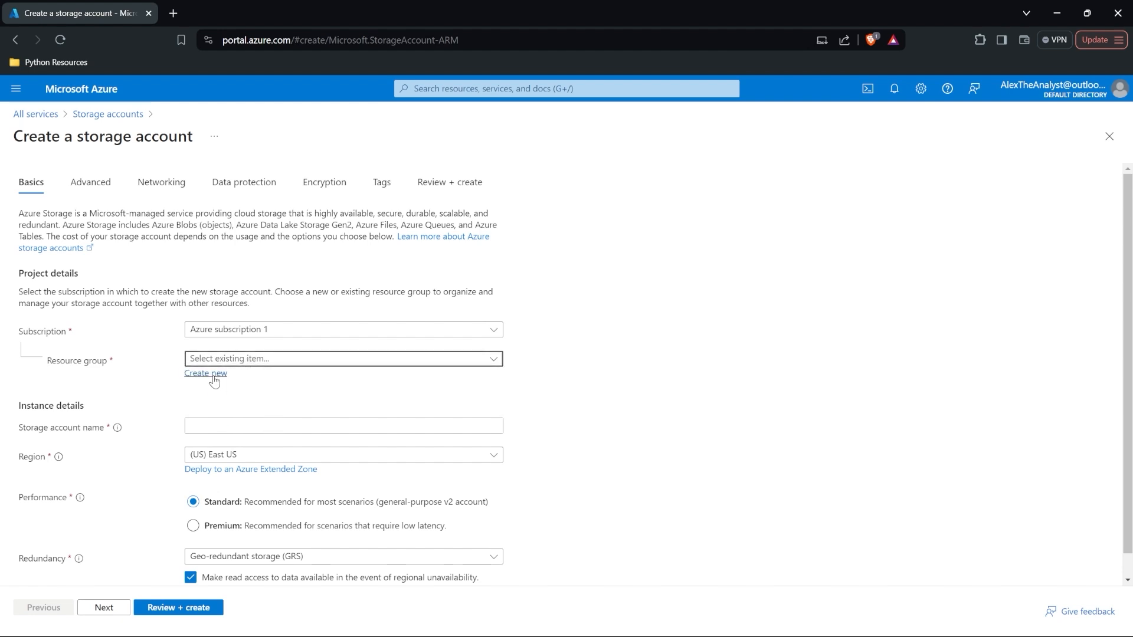
left_click(212, 377)
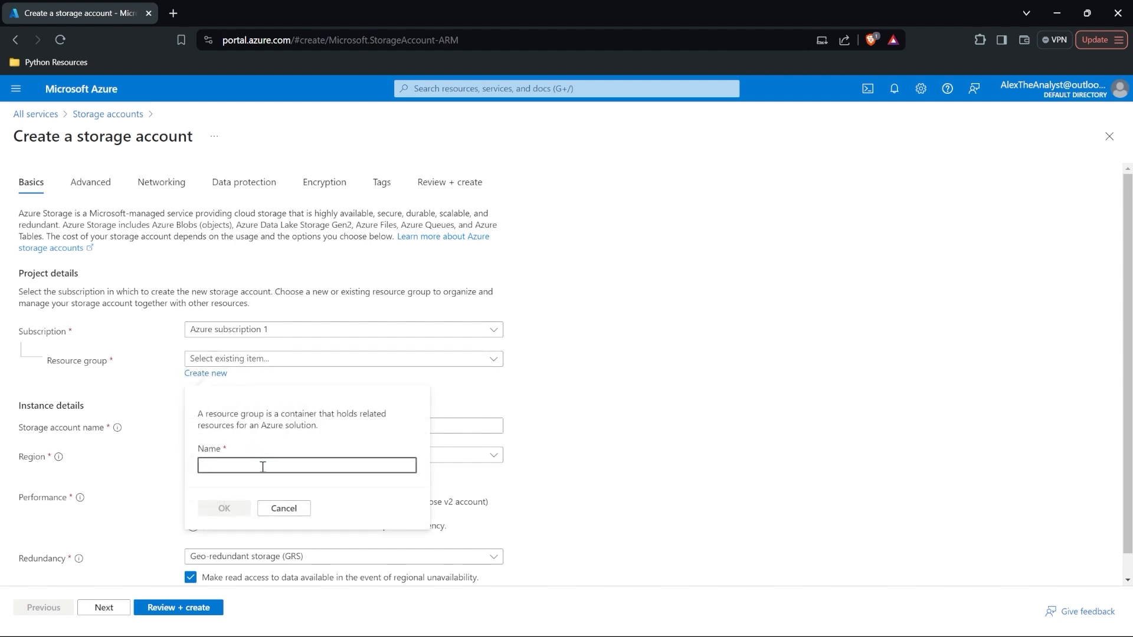
type("AlexTheA")
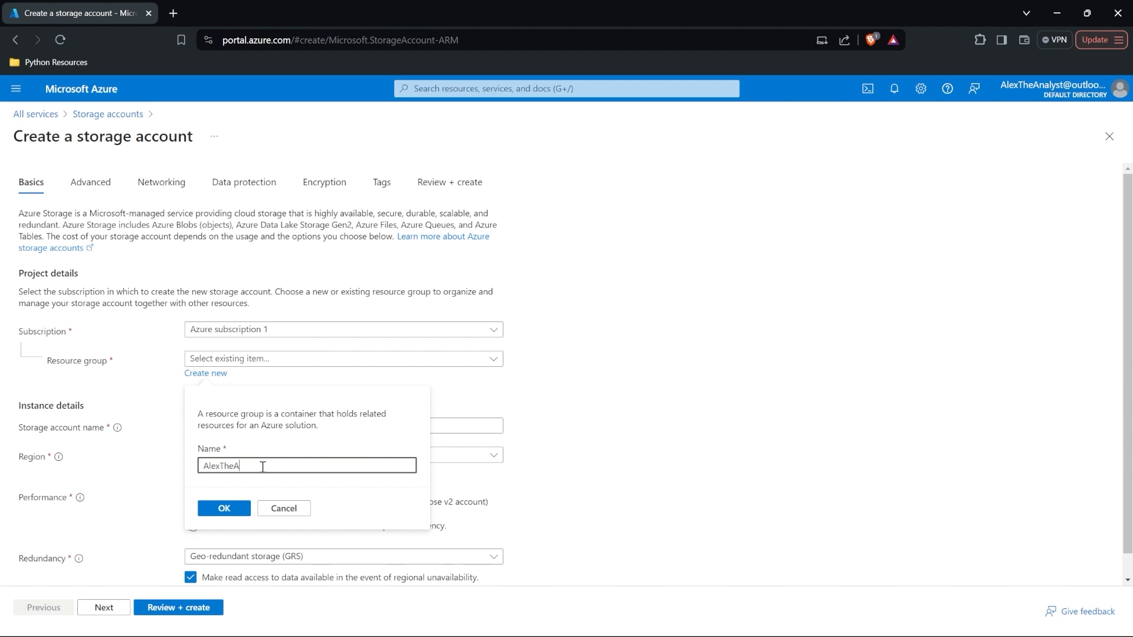
type("nalyst")
left_click(224, 510)
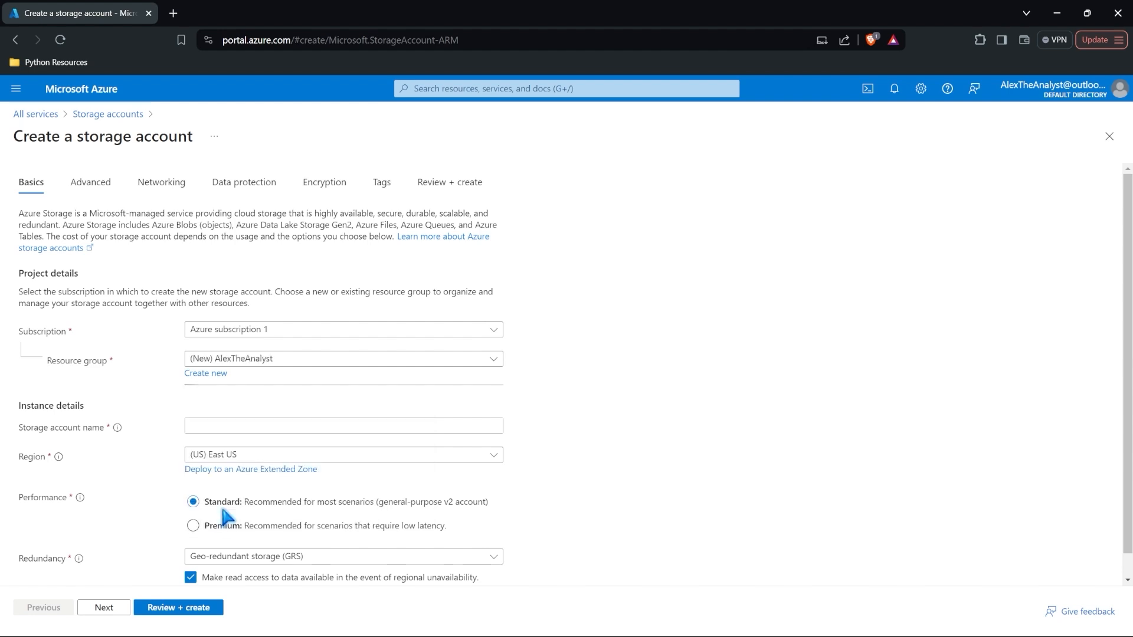
Step: Name the storage account alextheanalyststorage
left_click(275, 426)
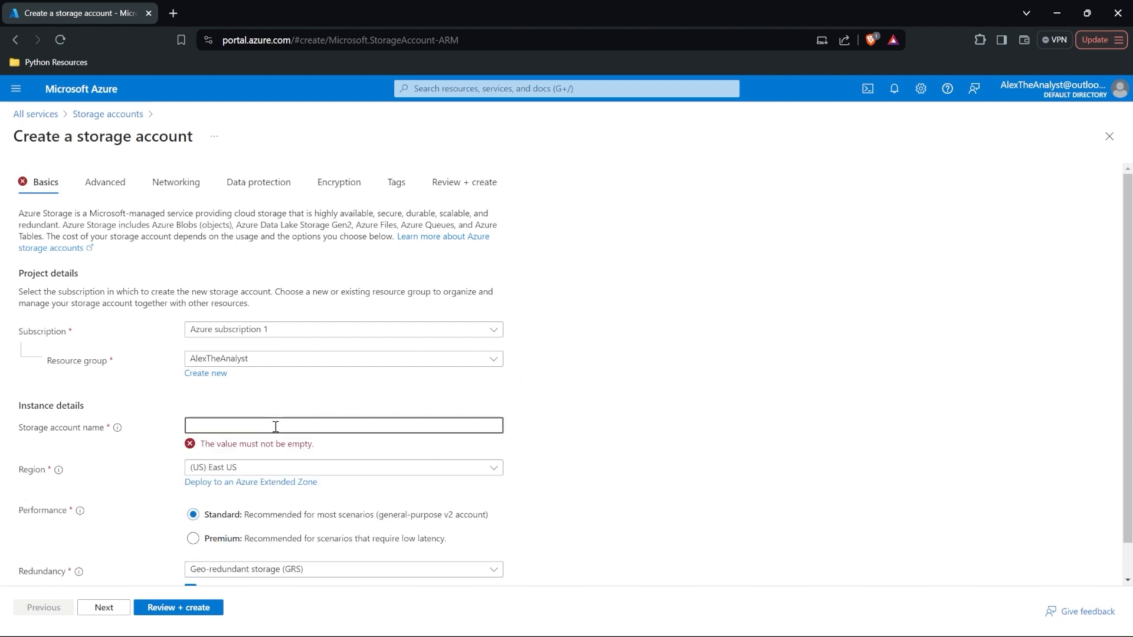
type("alextheanalystst")
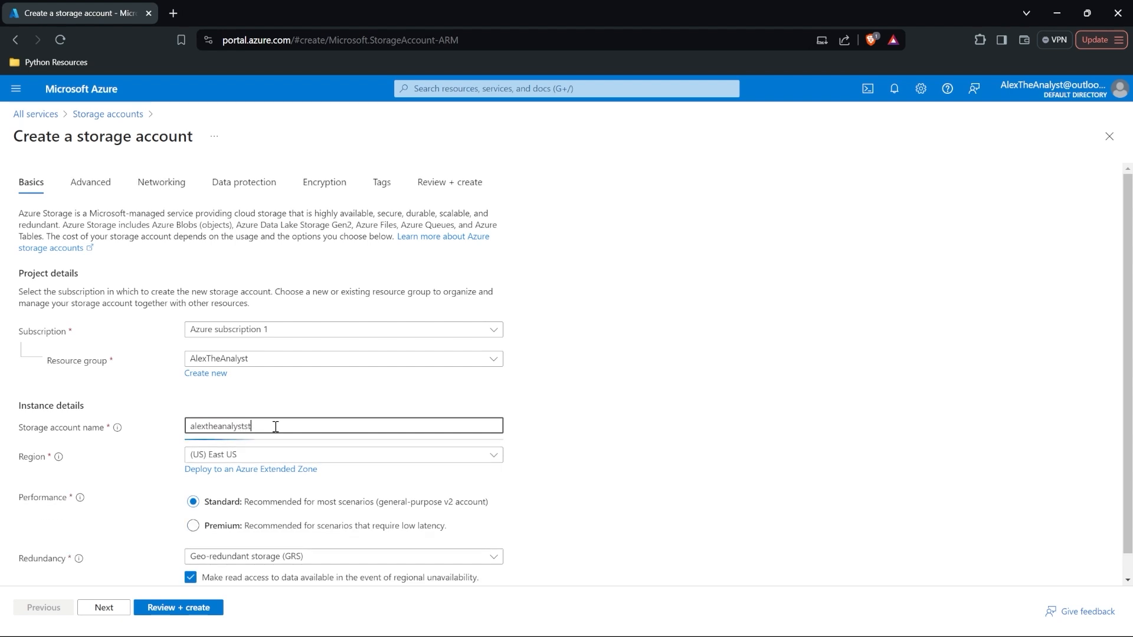
type("orage")
left_click(514, 389)
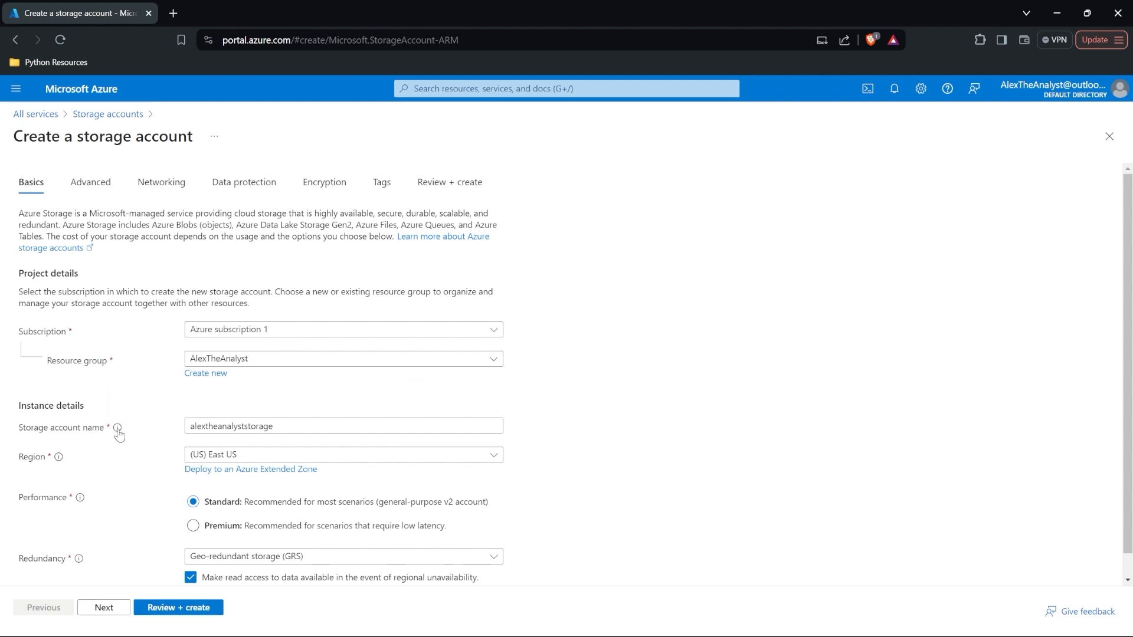
mouse_move(117, 429)
mouse_move(59, 457)
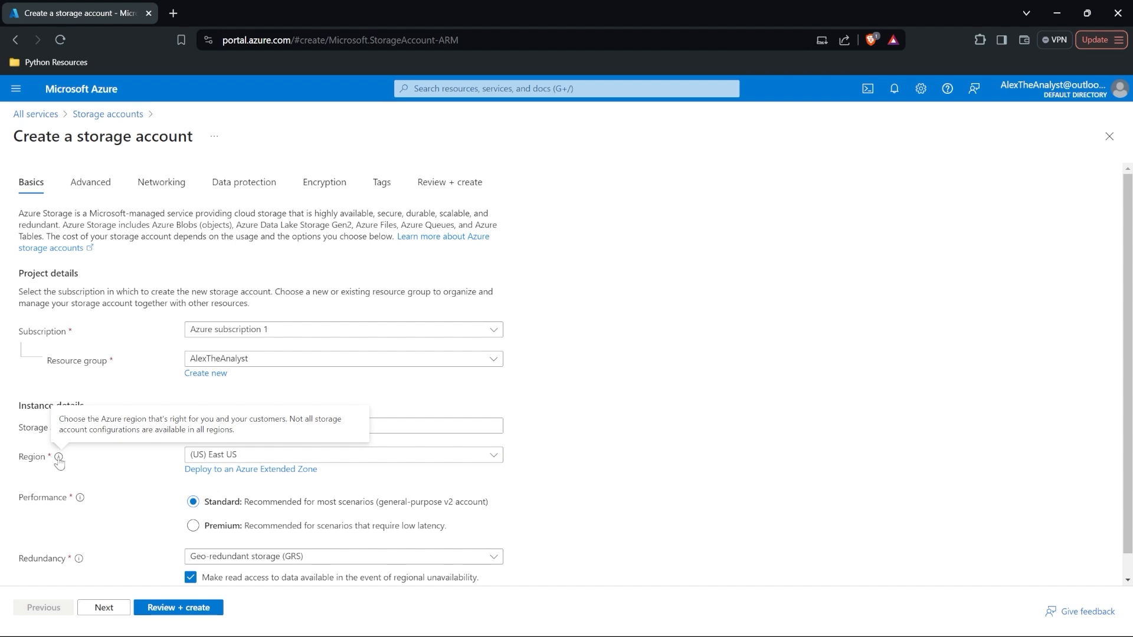
left_click(214, 455)
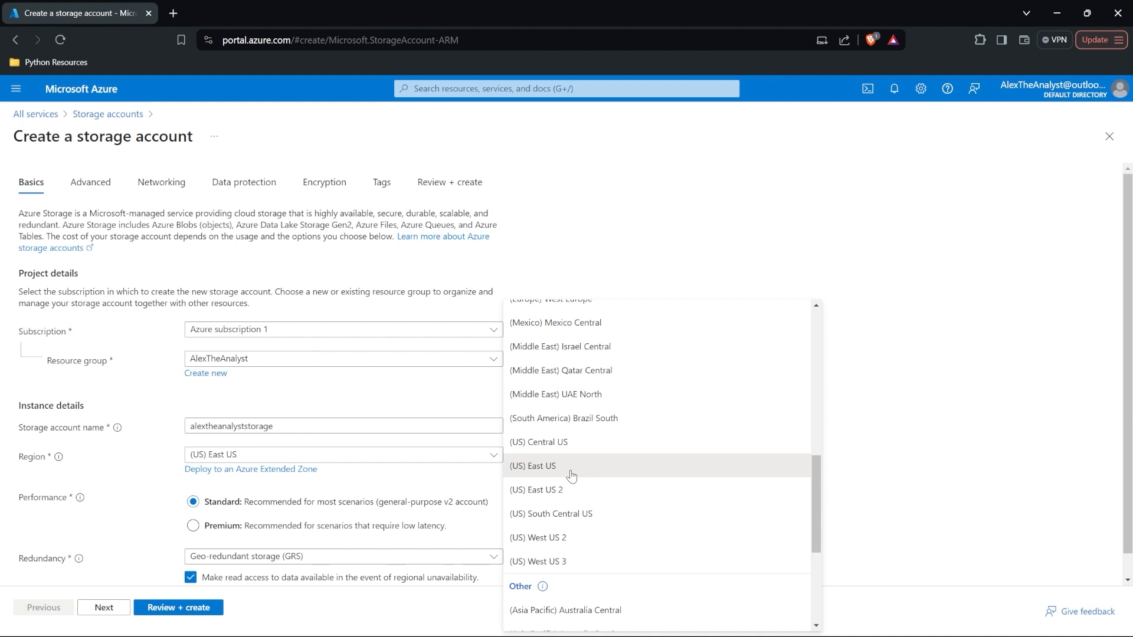
left_click(551, 470)
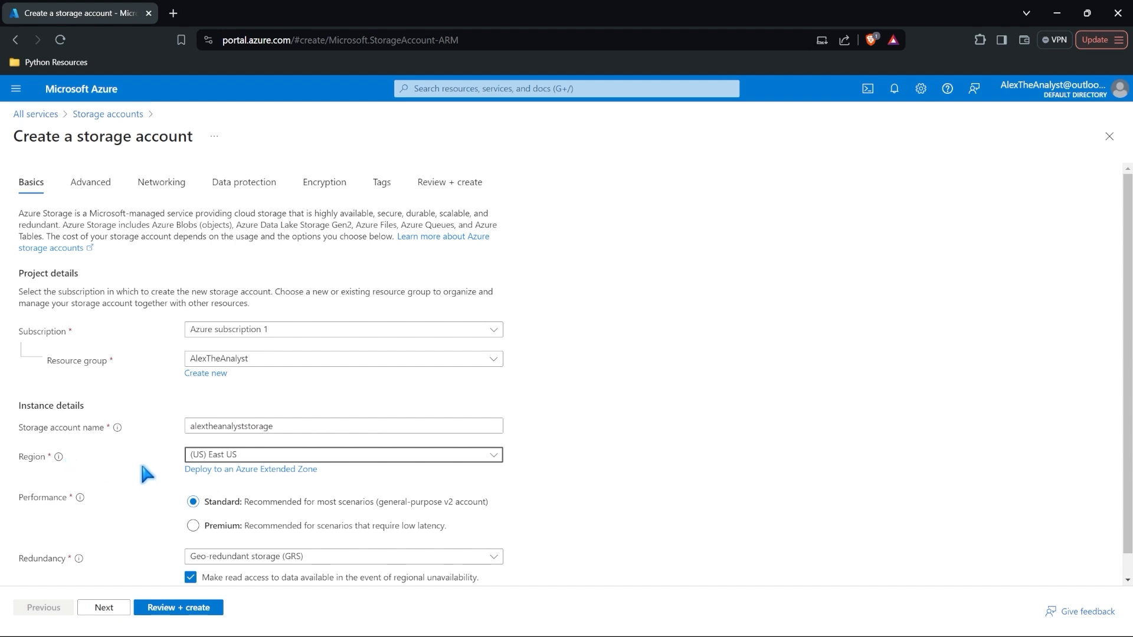
left_click(266, 455)
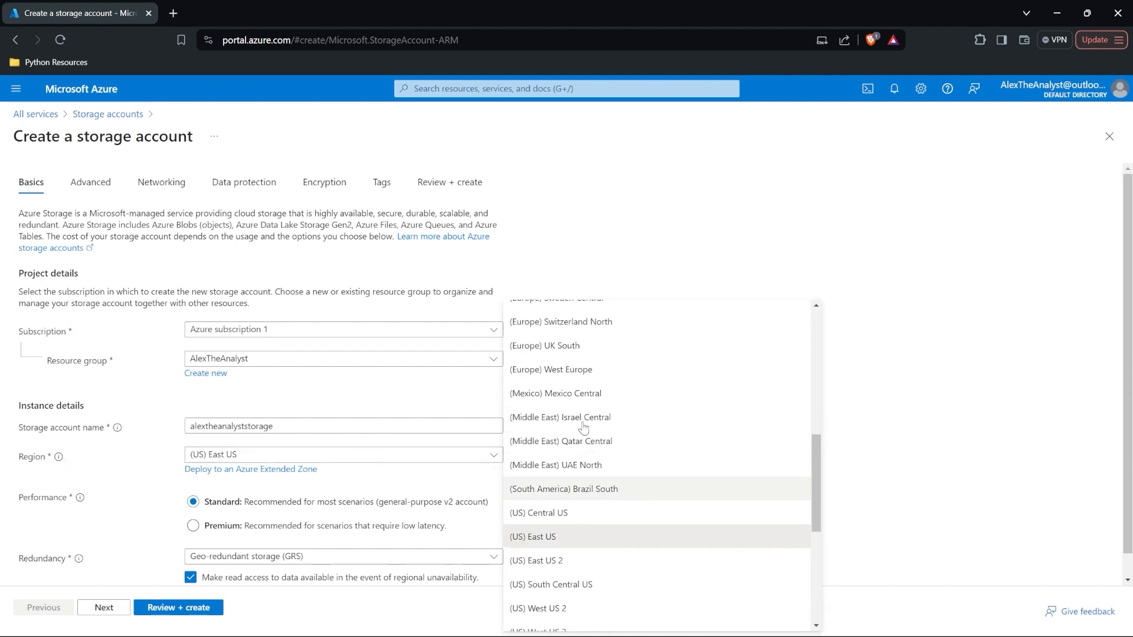
scroll(584, 425, "up", 8)
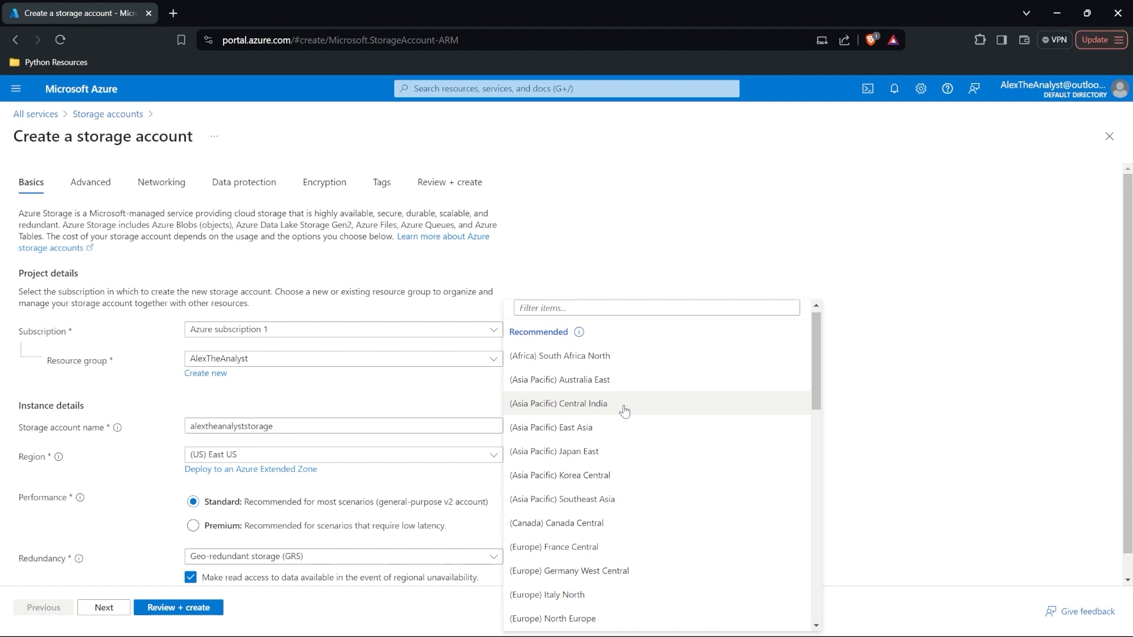
scroll(623, 409, "down", 10)
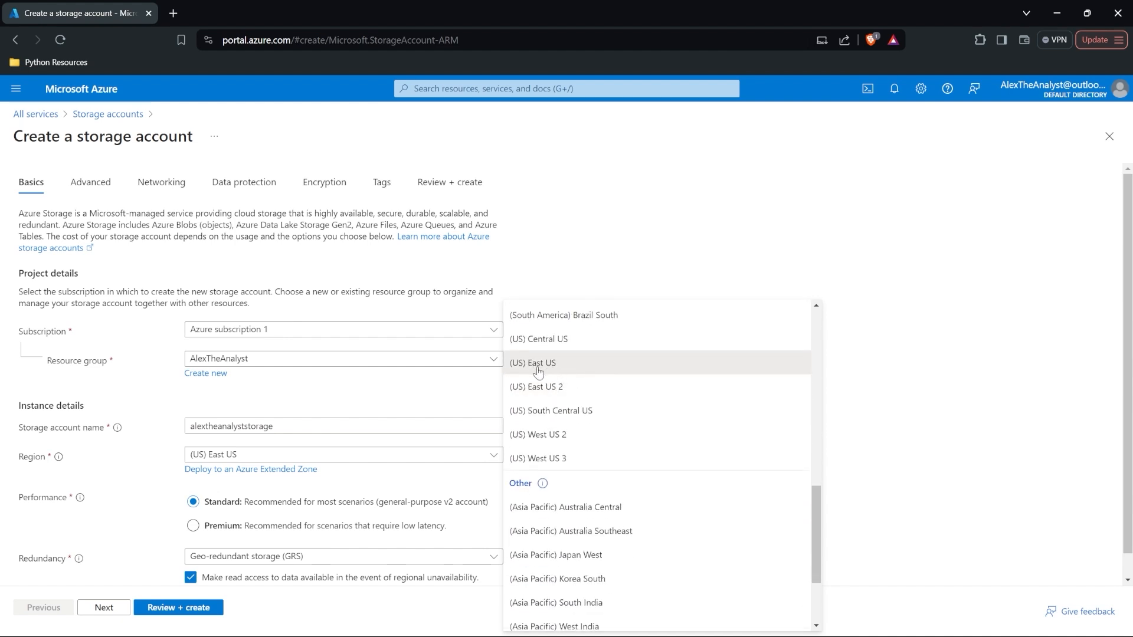
left_click(88, 466)
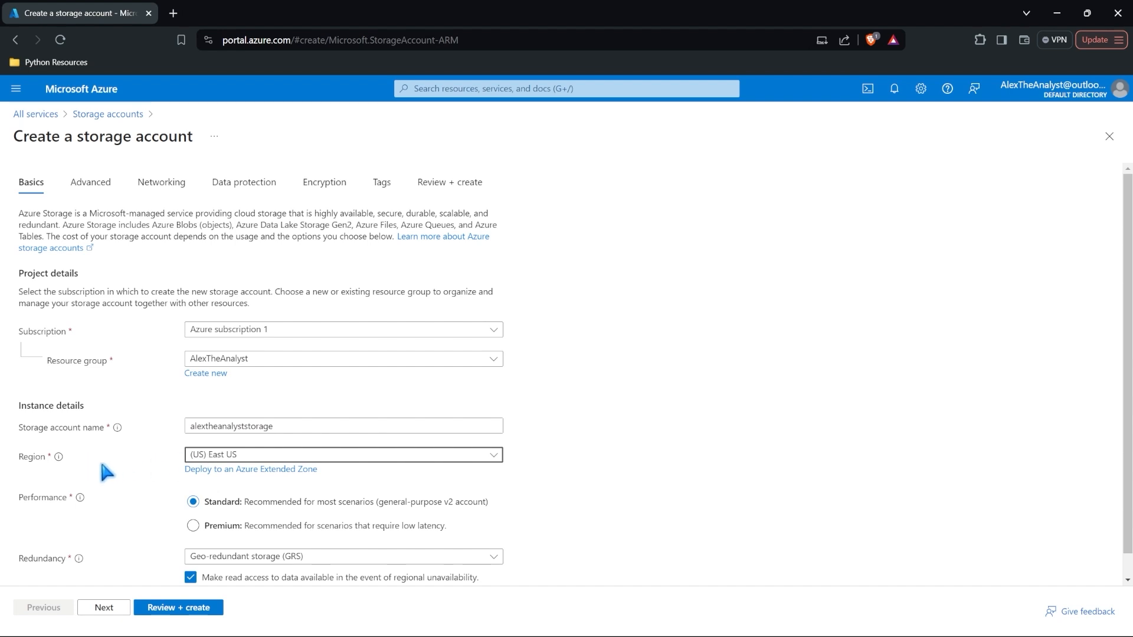
scroll(102, 464, "down", 1)
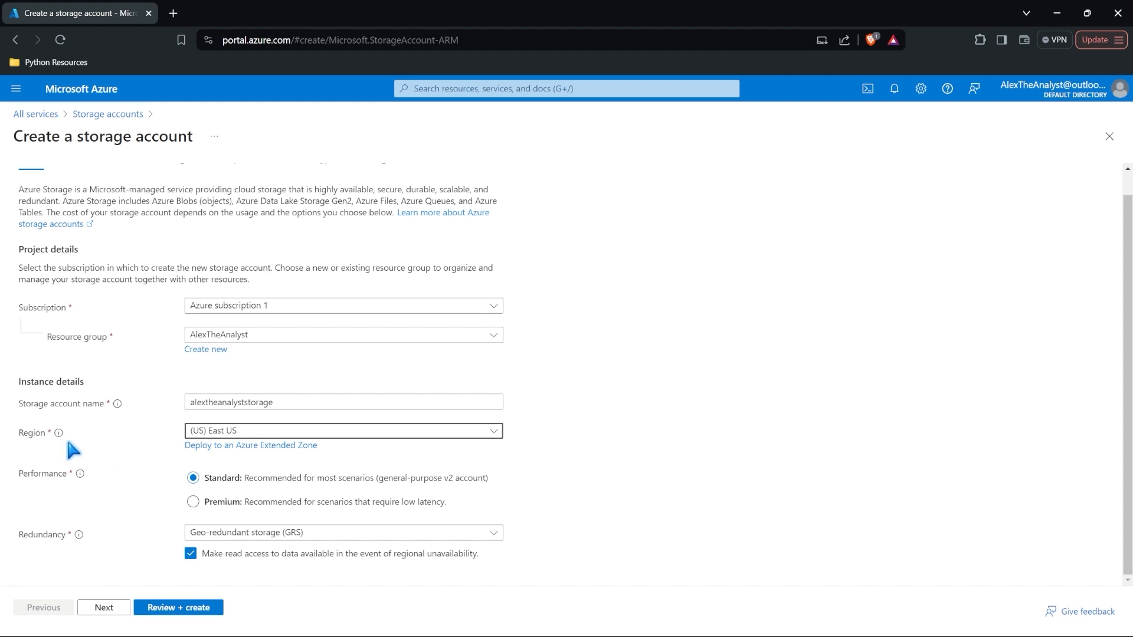
mouse_move(60, 441)
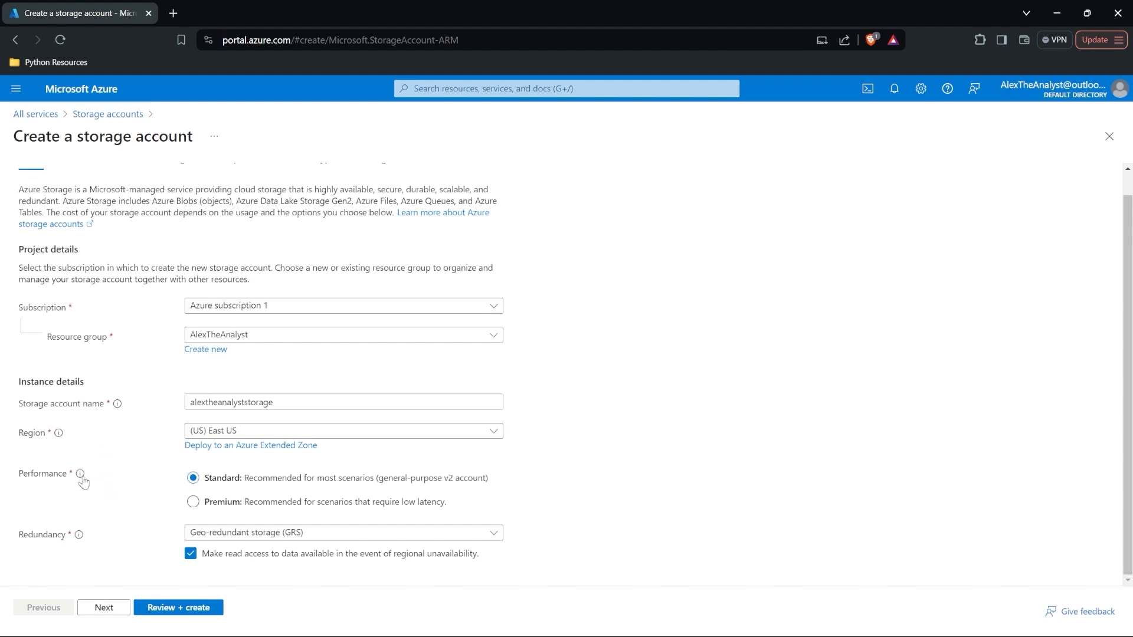
mouse_move(84, 482)
mouse_move(79, 536)
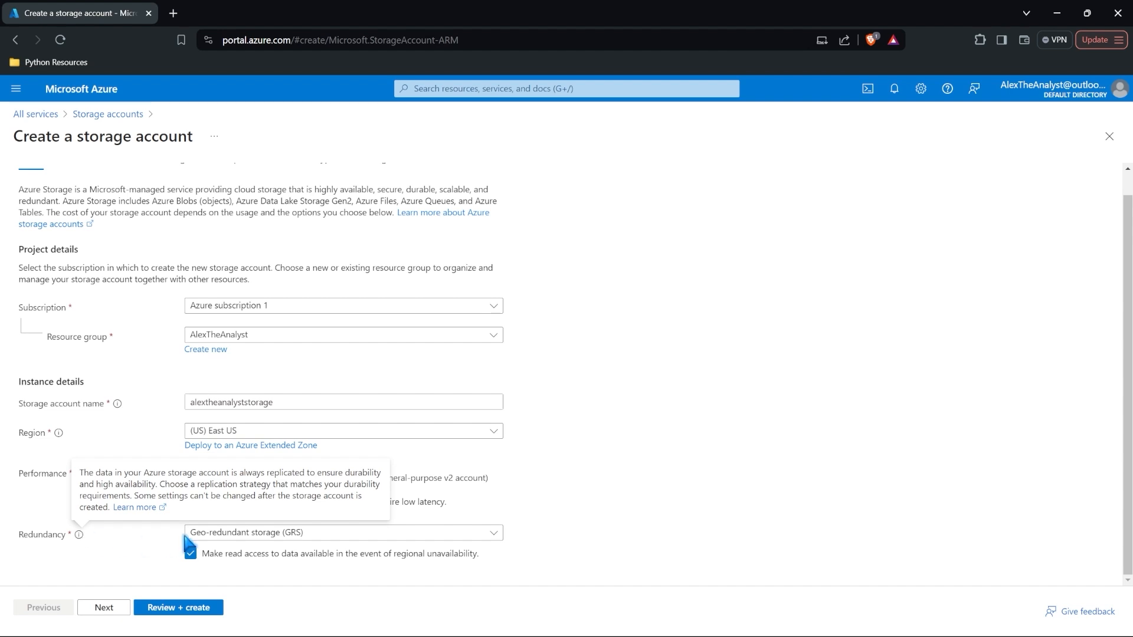
Step: Select Locally-redundant storage (LRS) from the Redundancy options
left_click(206, 534)
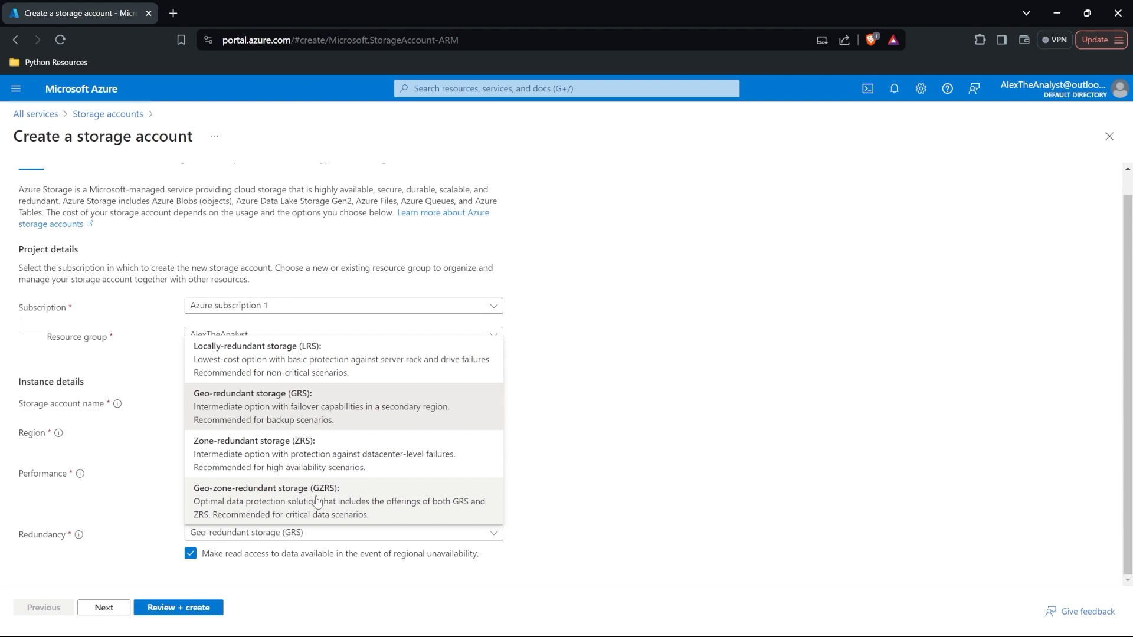
left_click(341, 365)
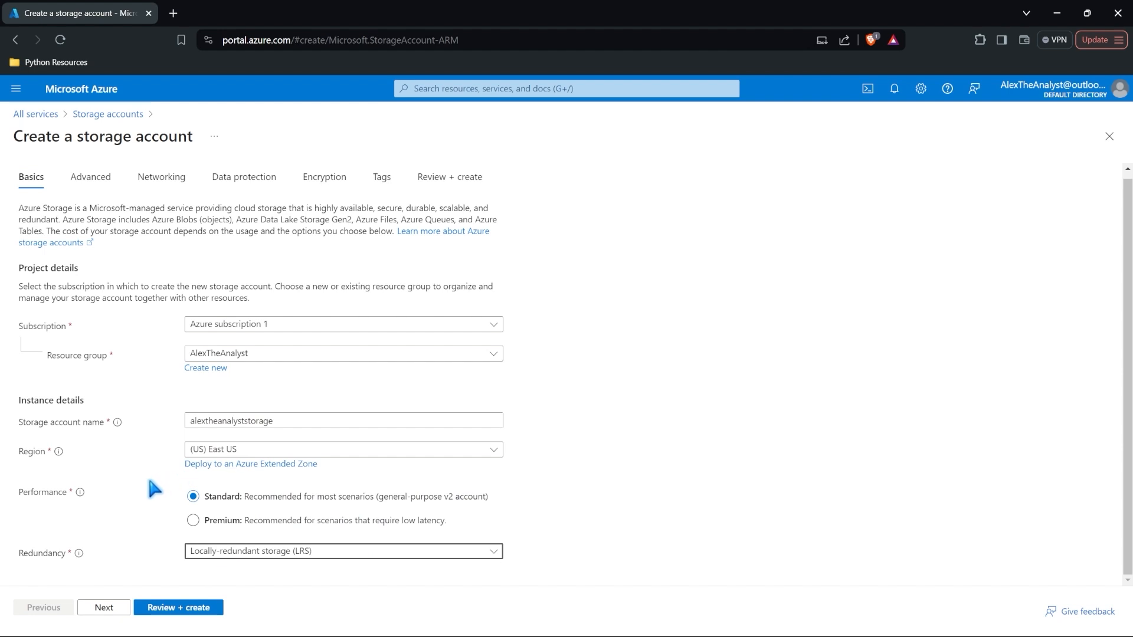
Step: Step through the Advanced, Networking, Data protection, Encryption and Tags tabs, then review and create alextheanalyststorage
left_click(91, 178)
left_click(160, 187)
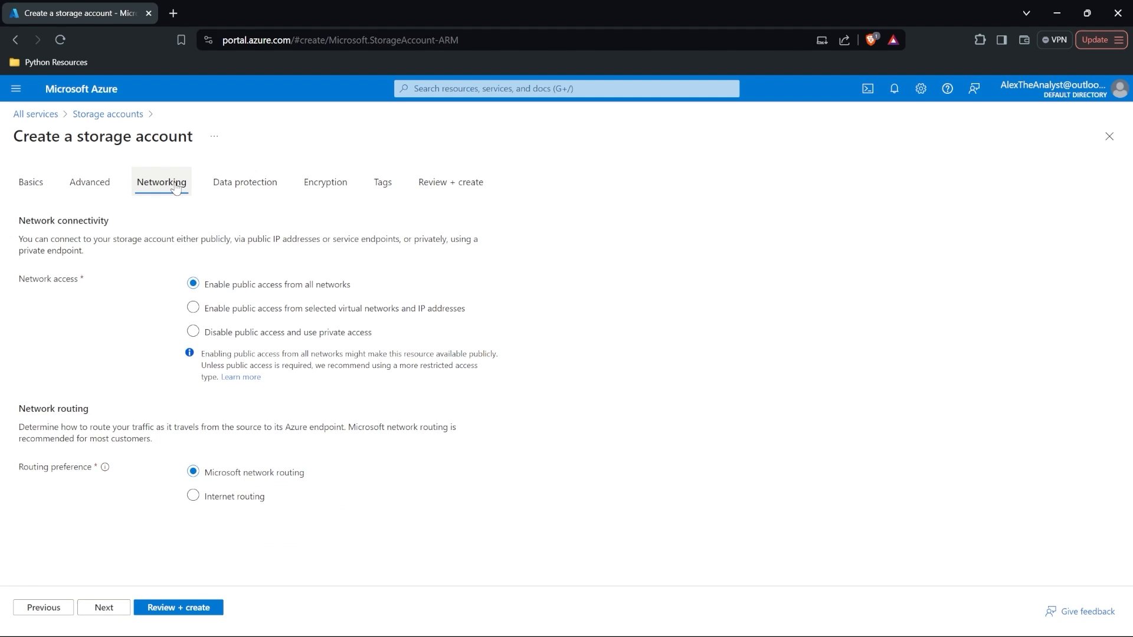
left_click(235, 186)
left_click(324, 185)
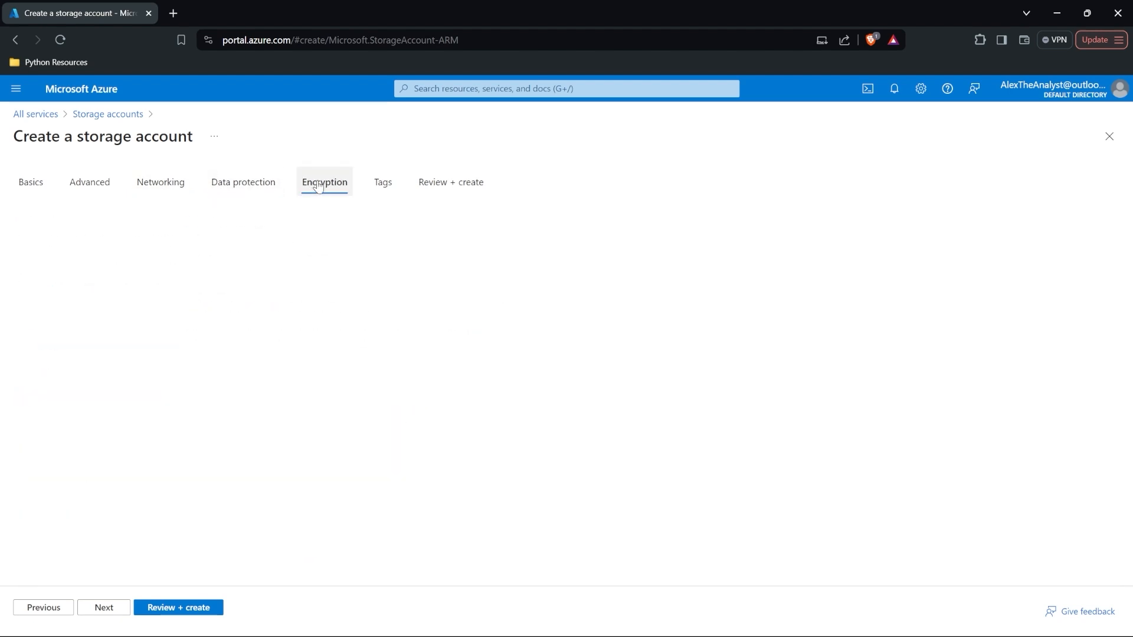
left_click(389, 184)
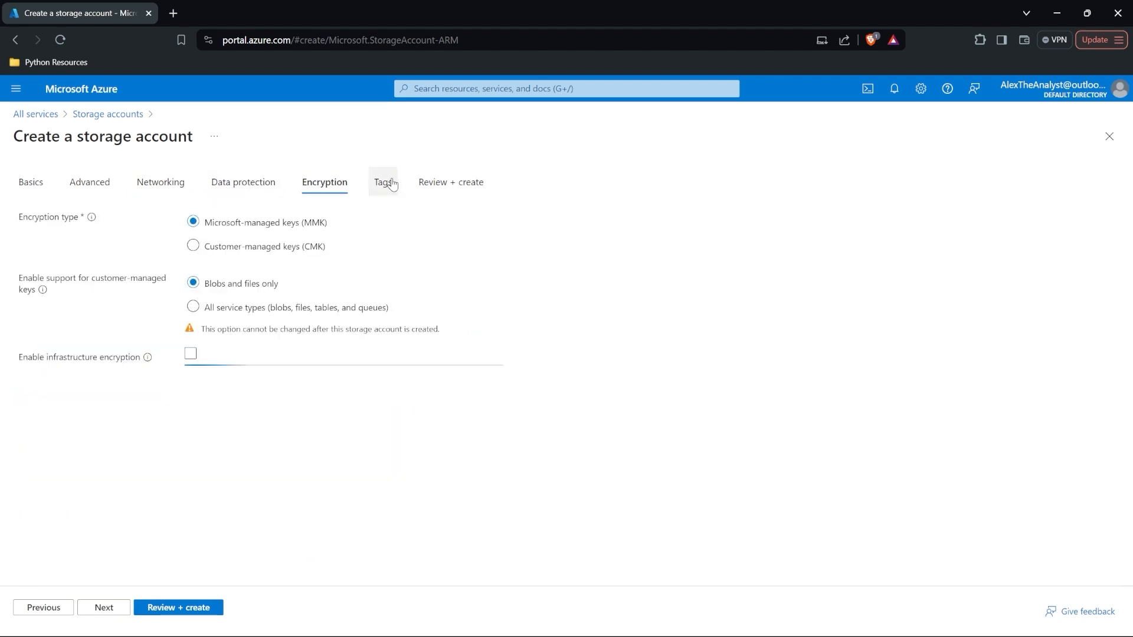
left_click(438, 186)
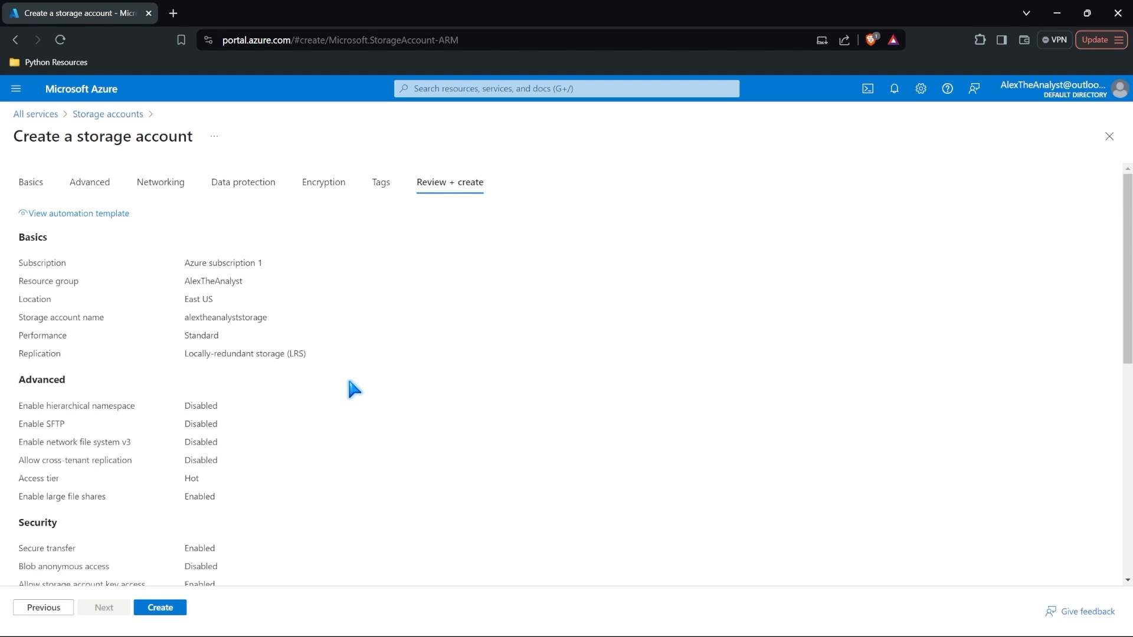
left_click(160, 607)
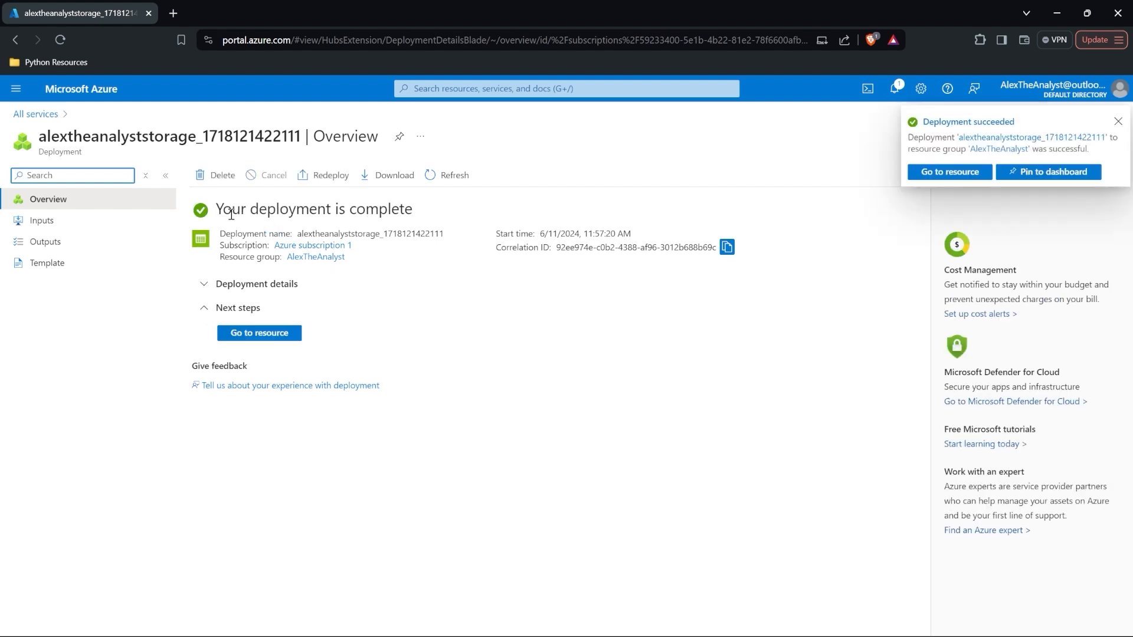
Step: Open the new storage account, then return via All services to the Storage accounts list
left_click(1118, 121)
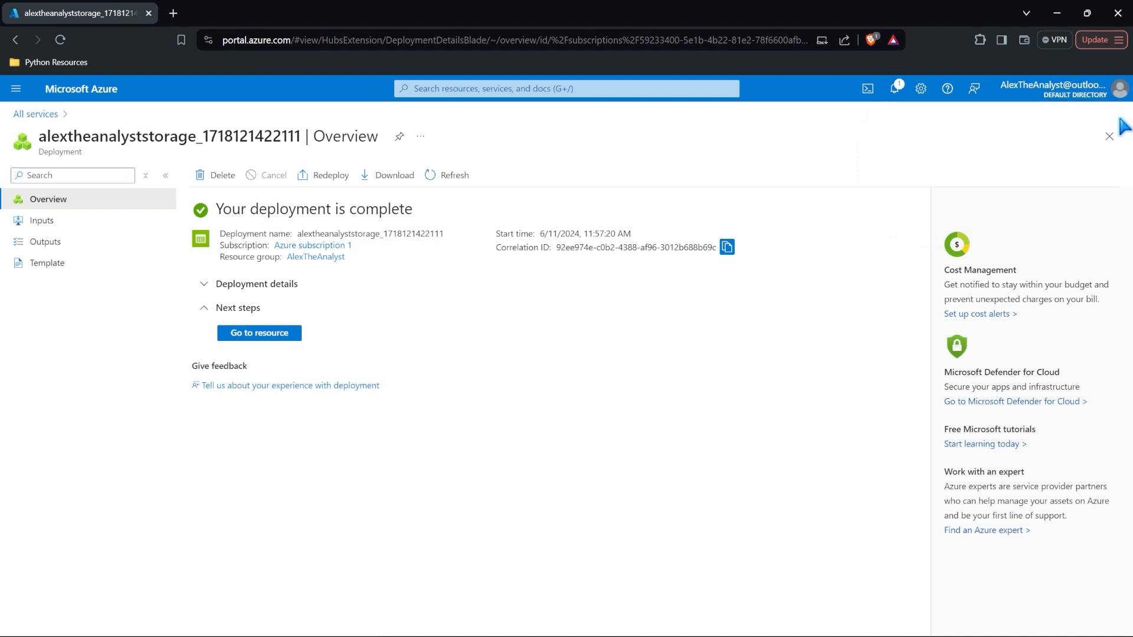
left_click(275, 334)
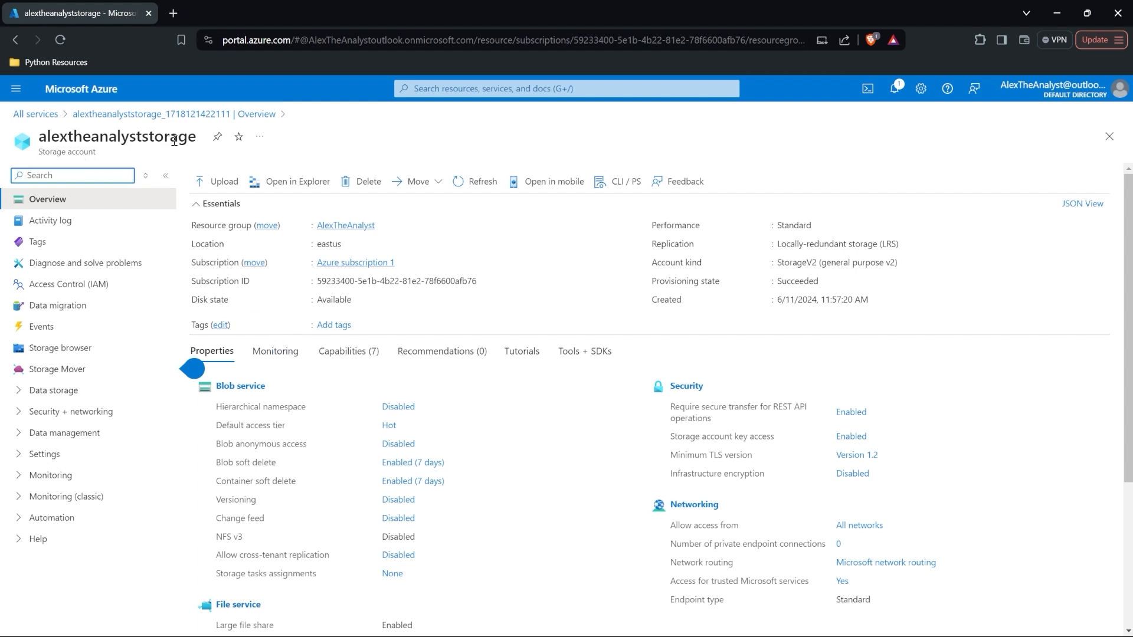
left_click(40, 116)
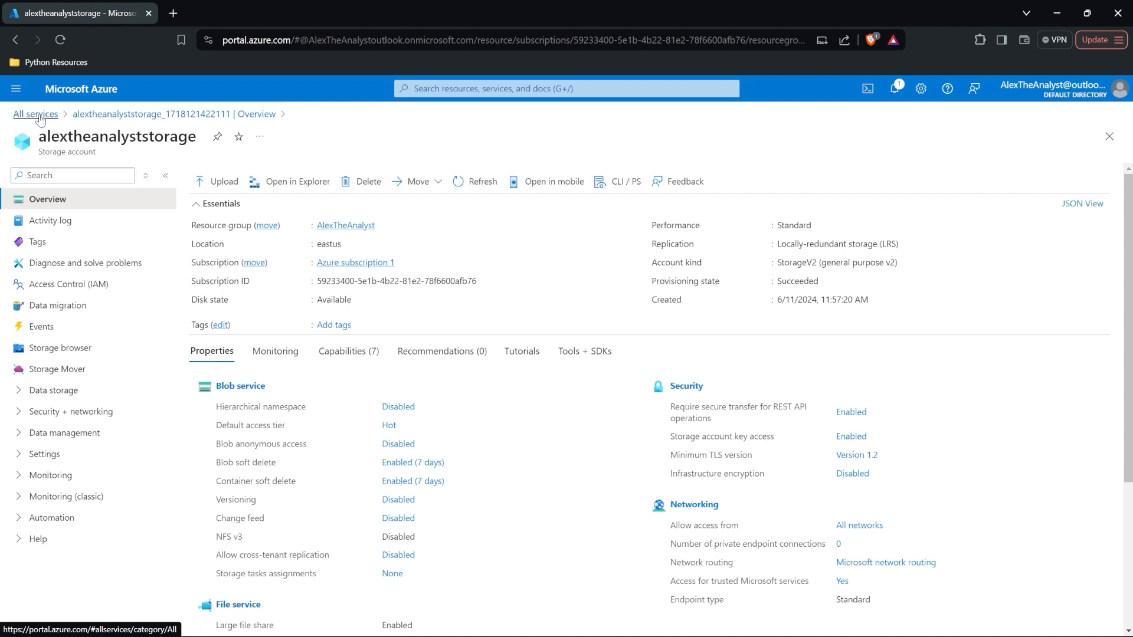
left_click(494, 278)
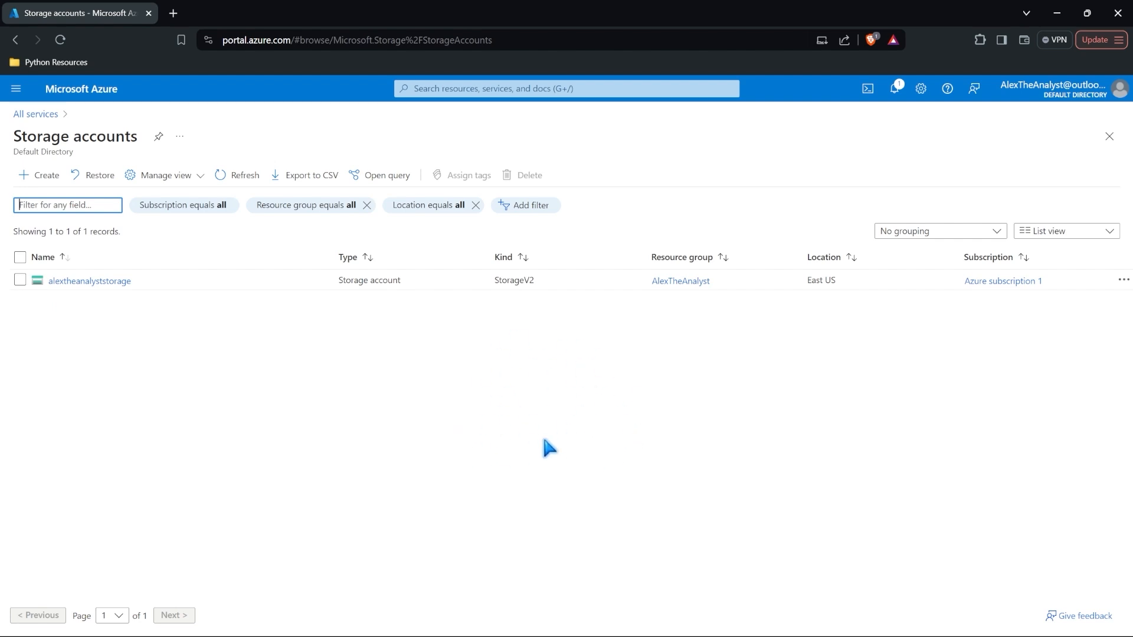
Step: Open alextheanalyststorage, glance at its Monitoring menu, and launch its Storage browser
left_click(117, 281)
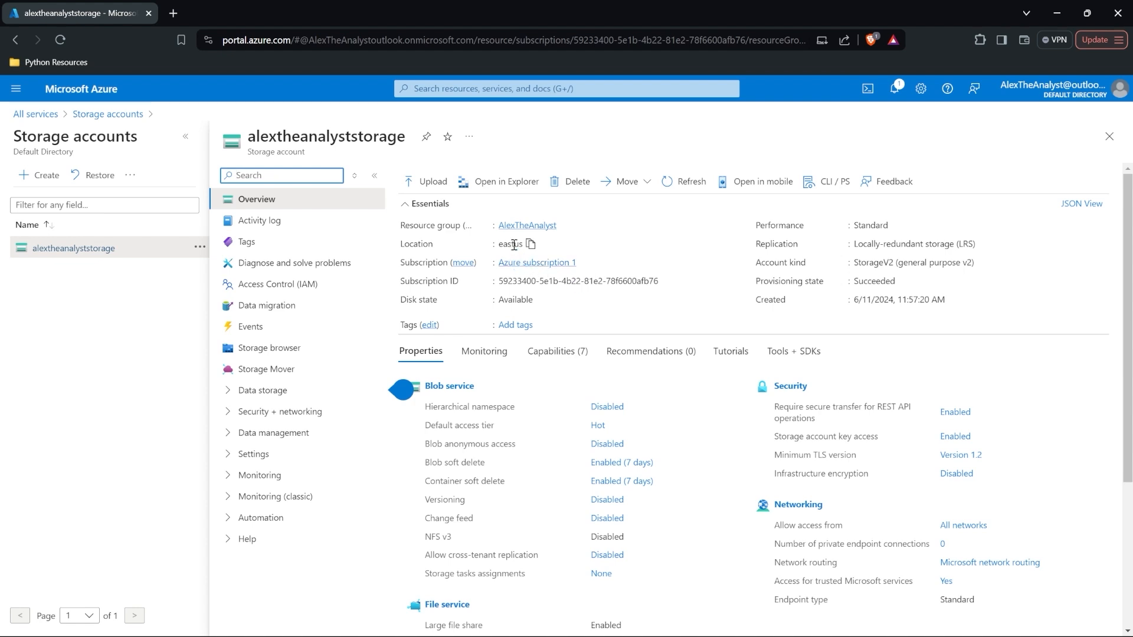
mouse_move(589, 265)
mouse_move(678, 282)
scroll(705, 426, "down", 2)
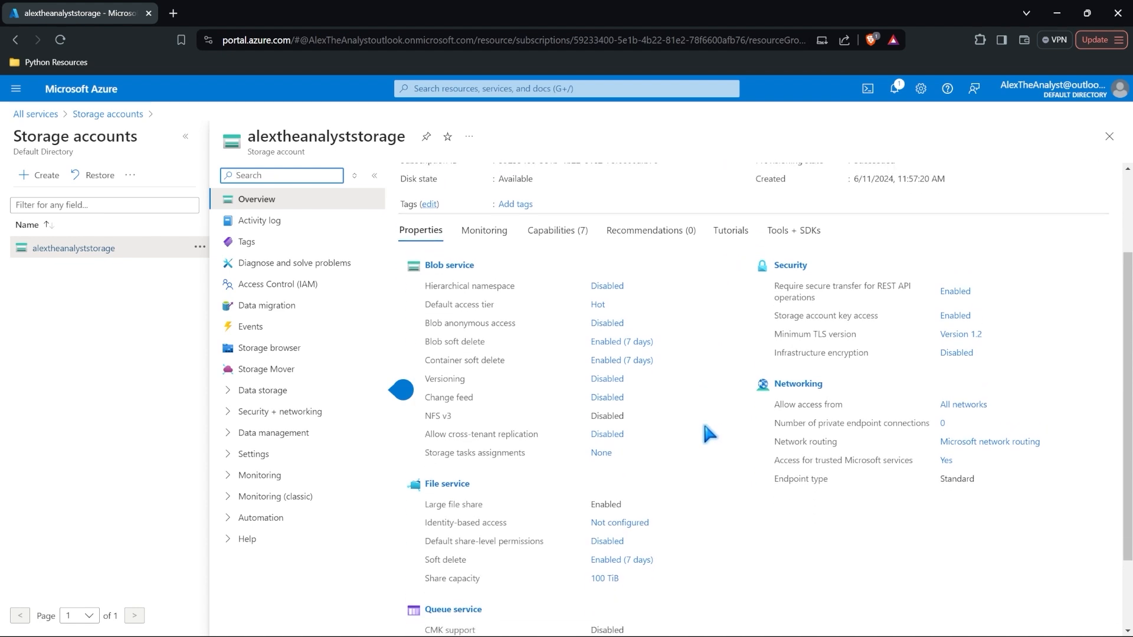
scroll(704, 425, "up", 2)
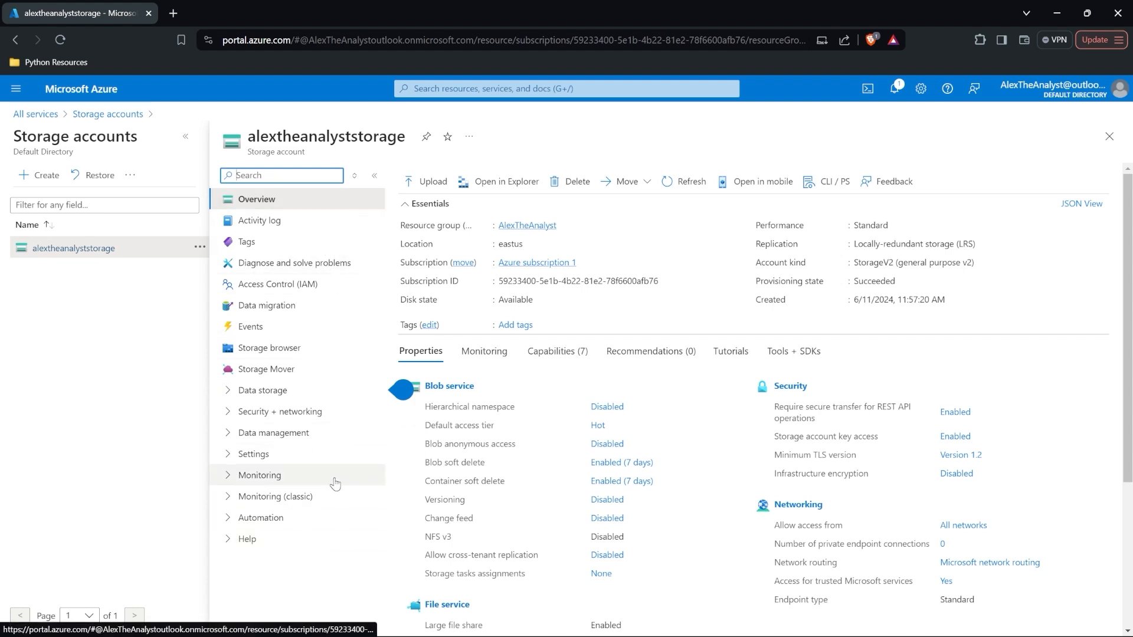
left_click(227, 475)
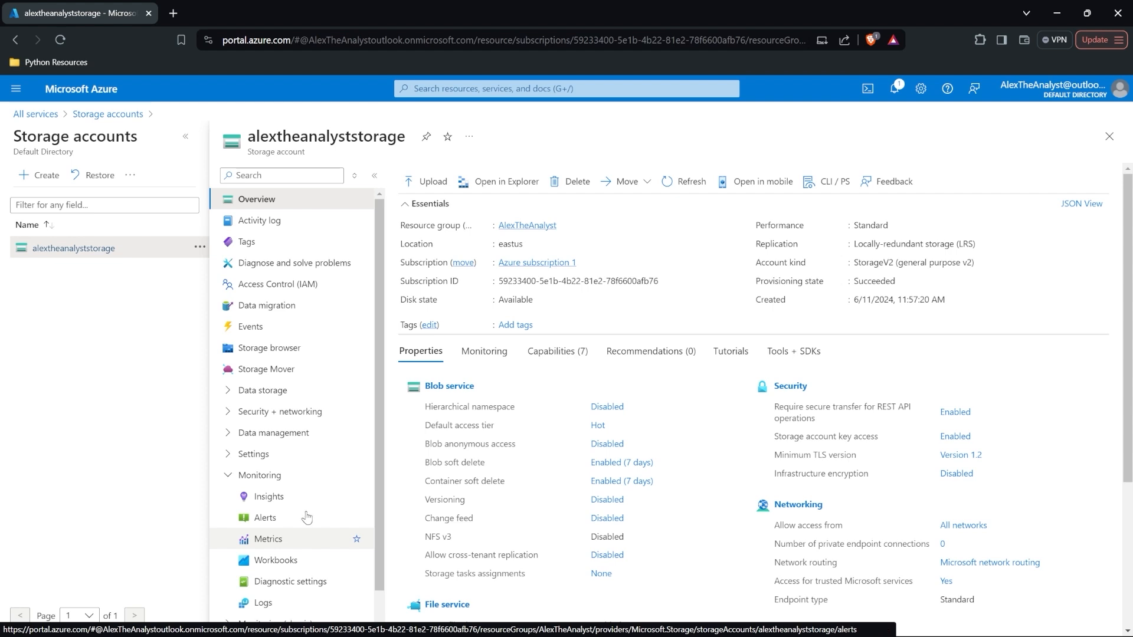
left_click(228, 475)
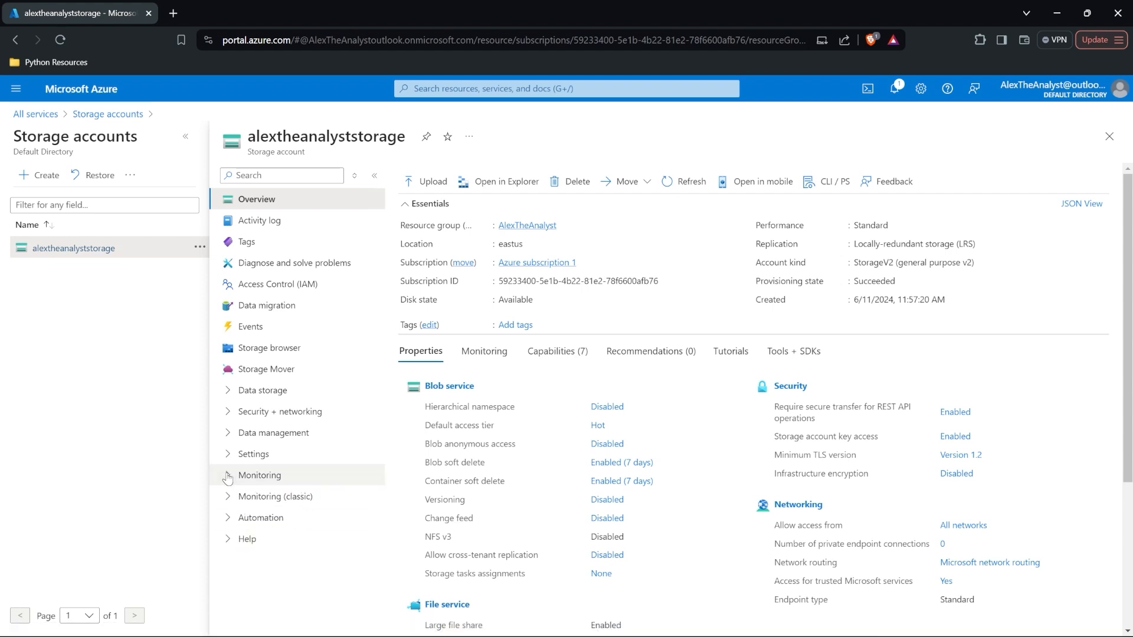
left_click(308, 348)
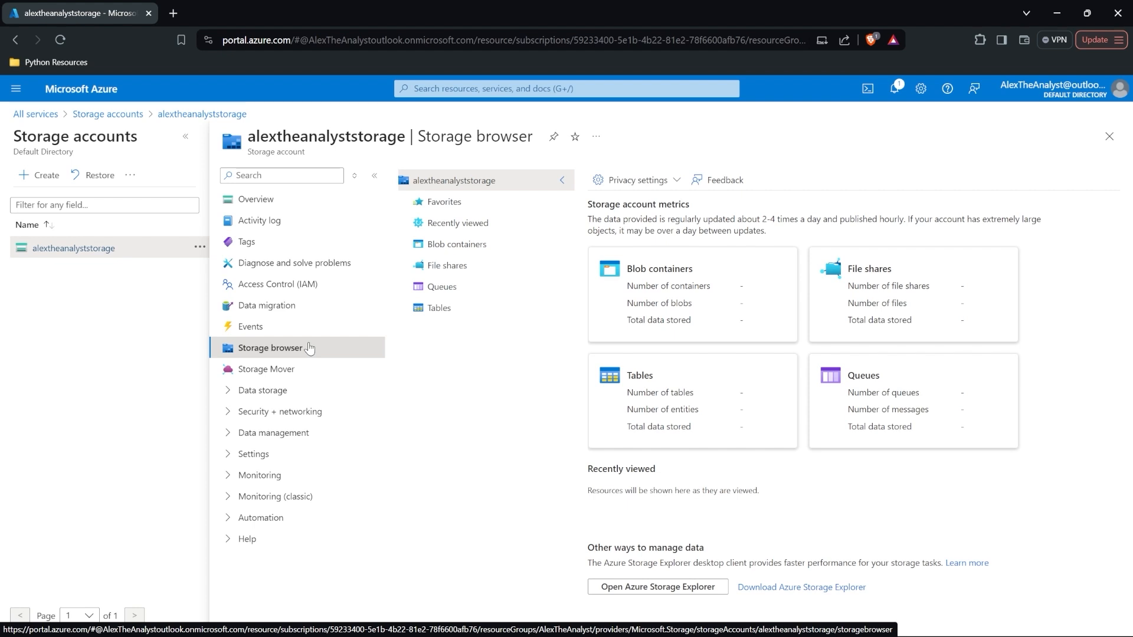
Step: List alextheanalyststorage's blob containers, showing only $logs, and open the New container form
left_click(479, 244)
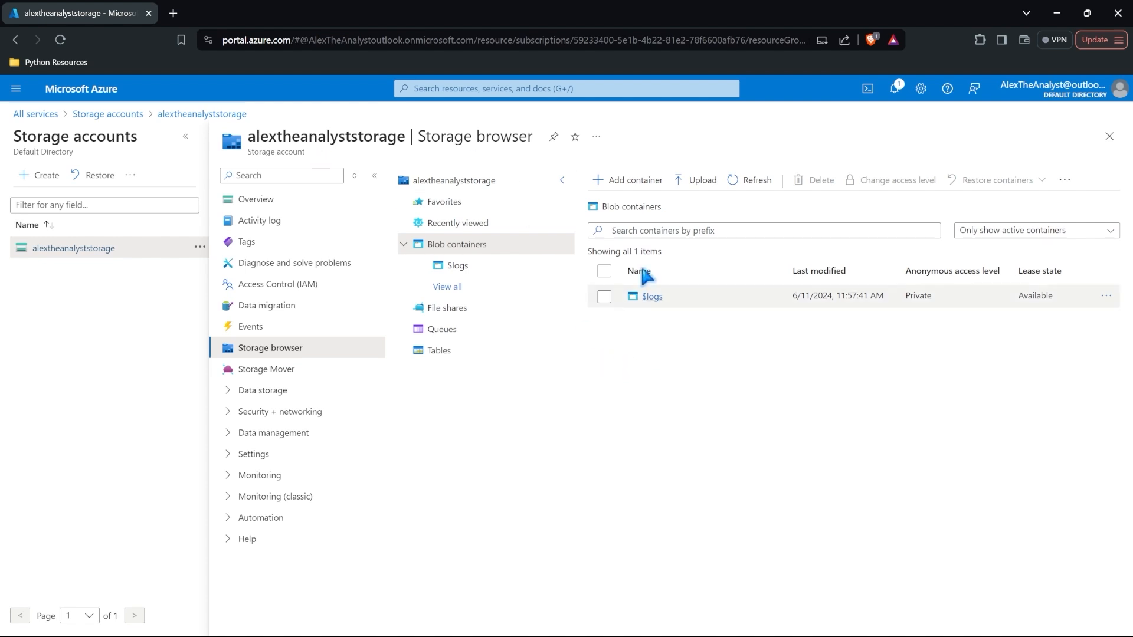
left_click(632, 185)
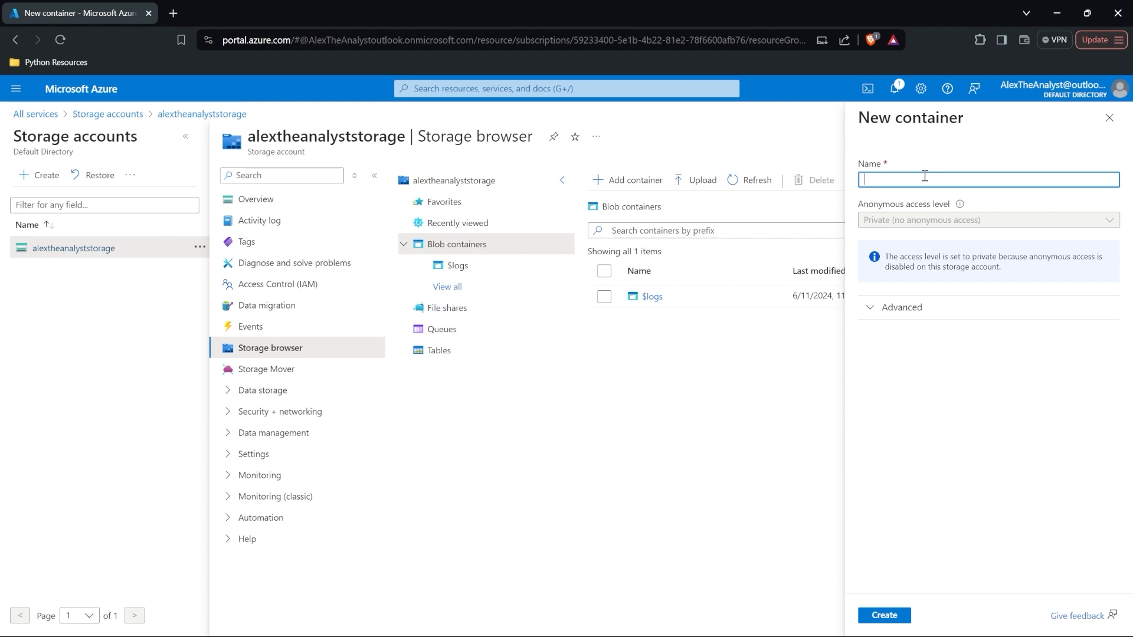
Step: Create a private blob container named 'atacontainer' after reviewing its Advanced options
type("atacontainer")
left_click(957, 352)
left_click(911, 309)
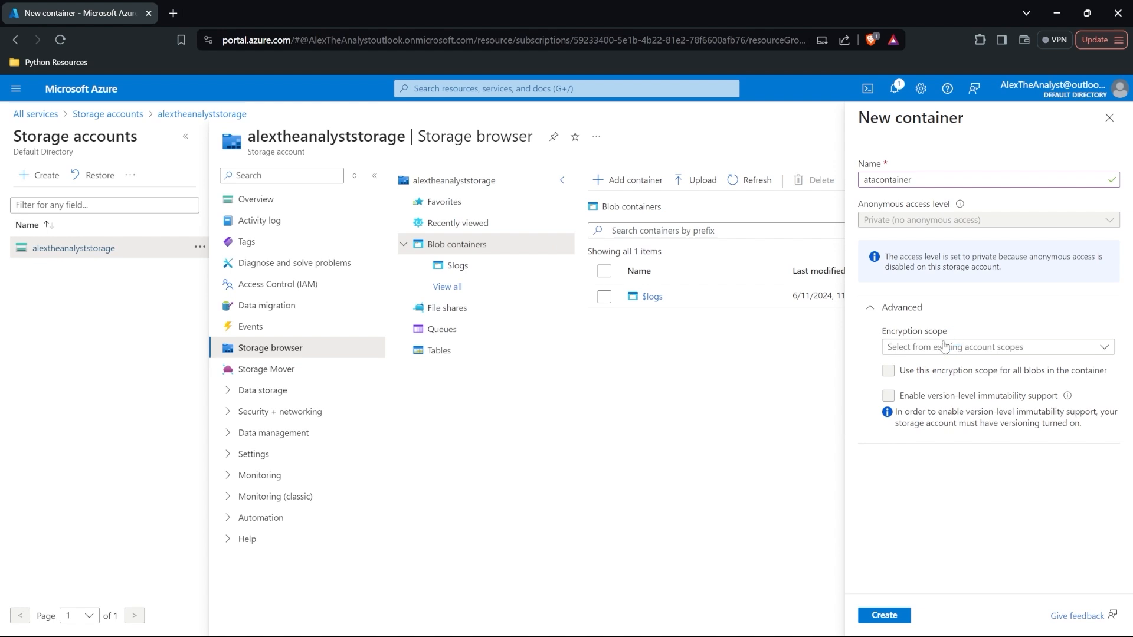
left_click(884, 616)
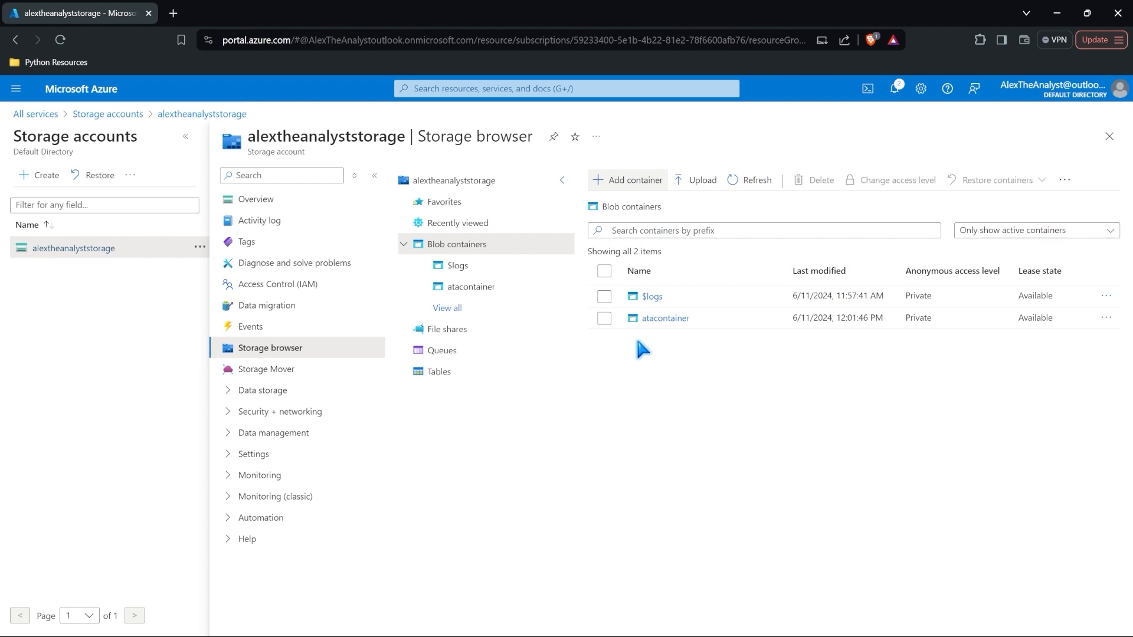
Step: In atacontainer, select csv file.csv, ipynb file.ipynb, png file.png and sql file for upload
left_click(666, 319)
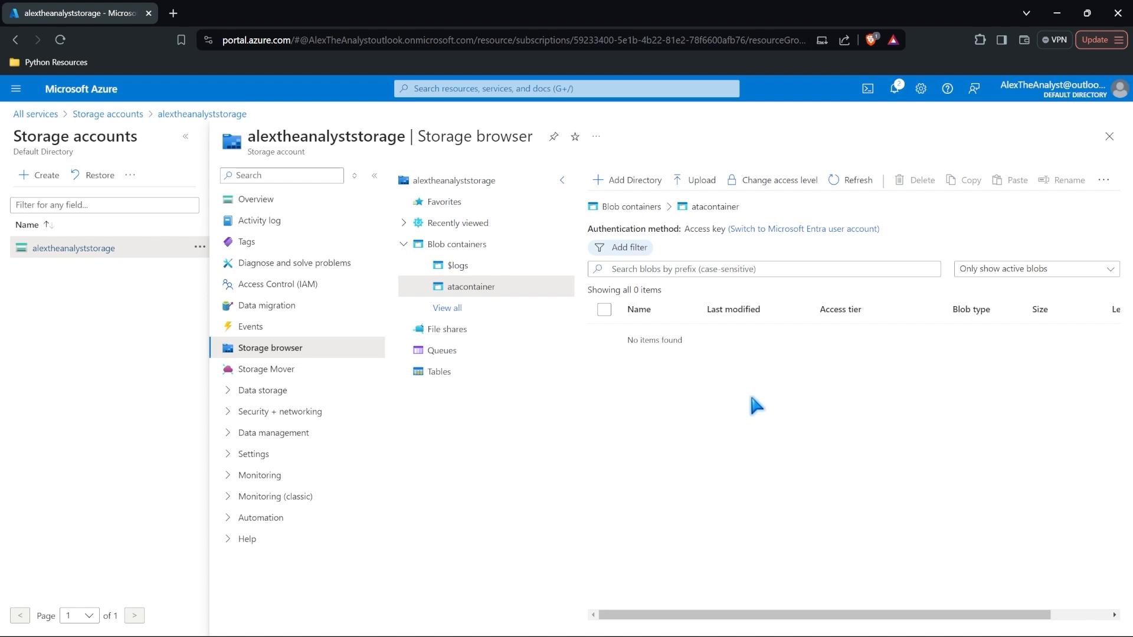
left_click(691, 182)
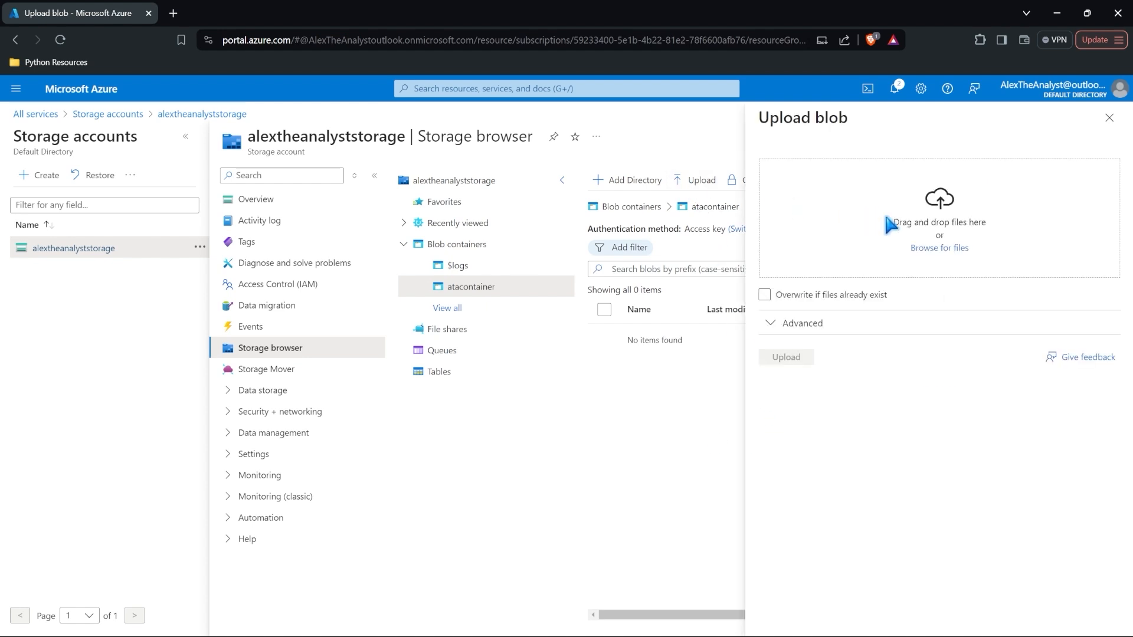
left_click(930, 249)
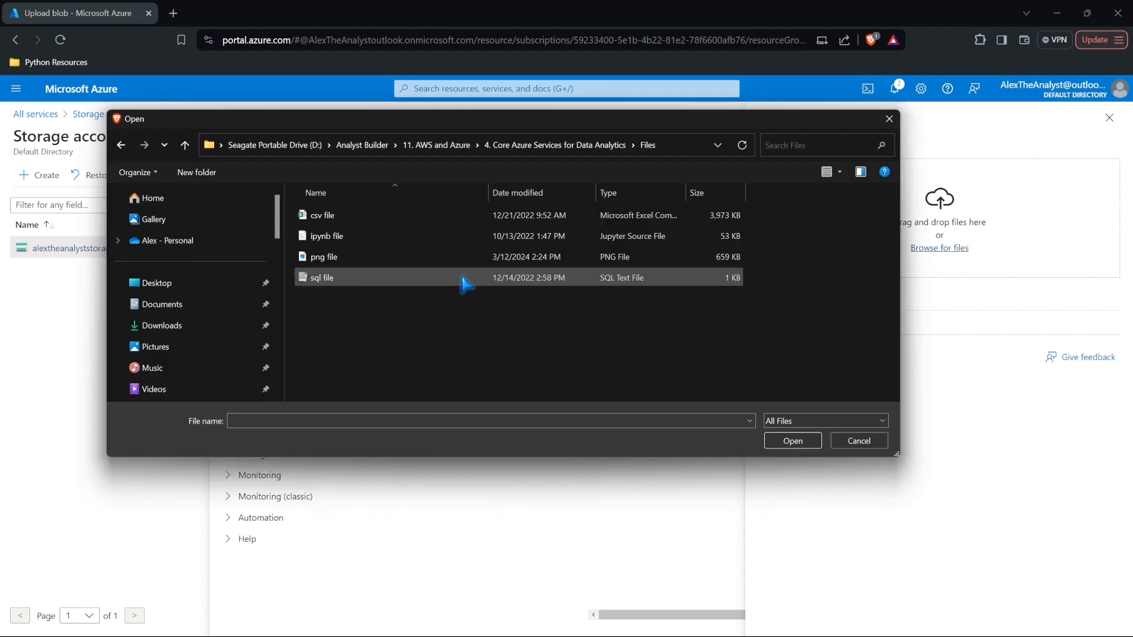
left_click(377, 217)
left_click(391, 279, "shift")
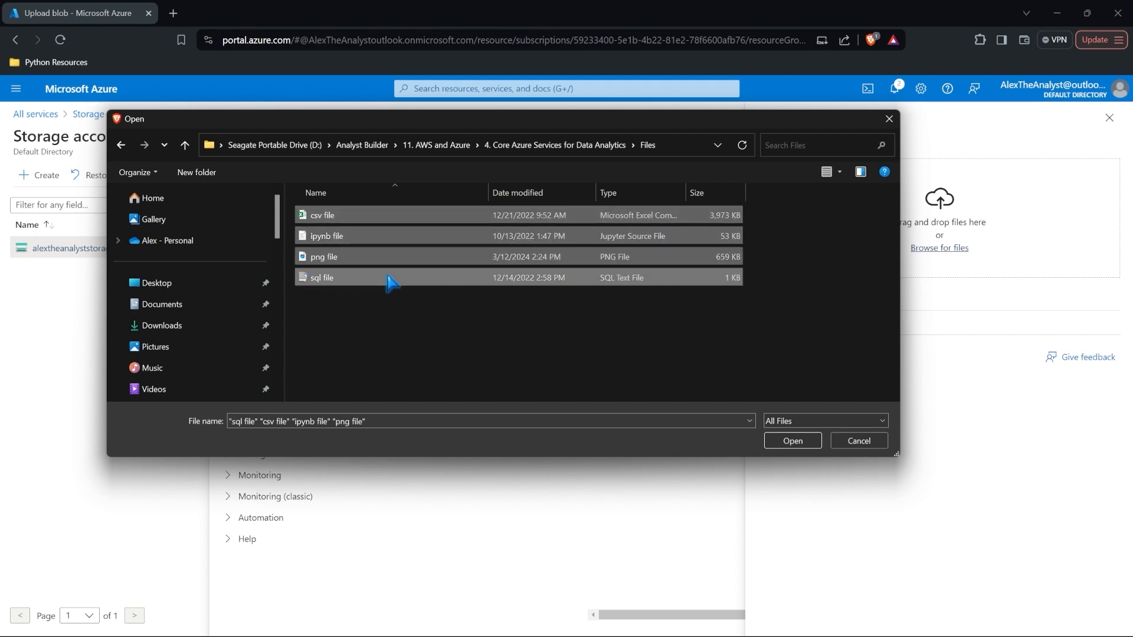
left_click(779, 442)
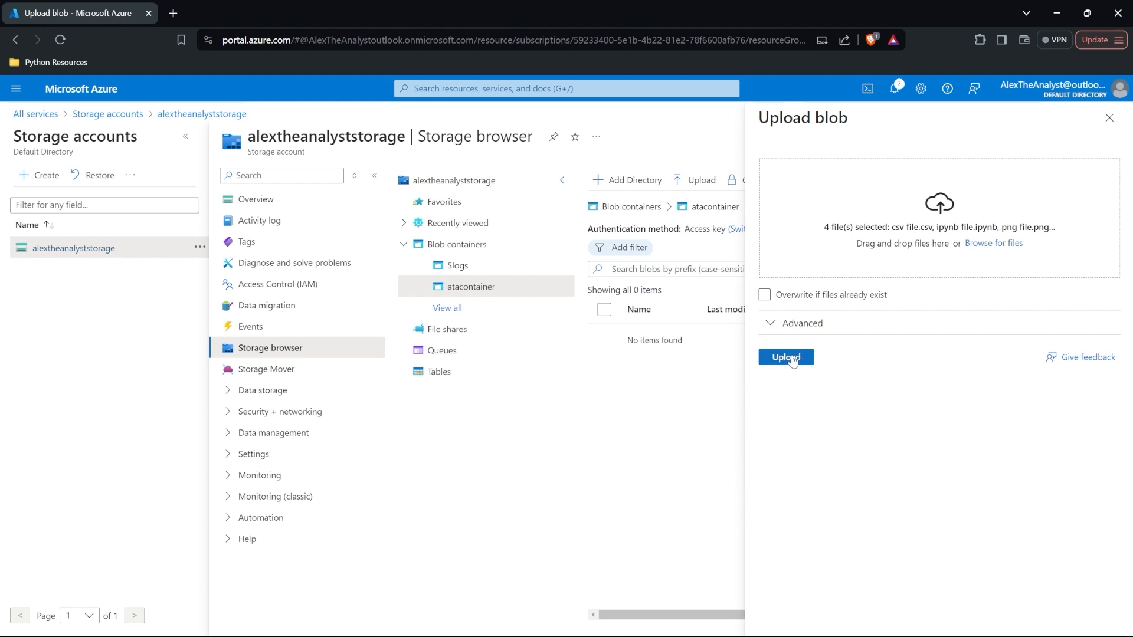
Step: Upload the four selected files to atacontainer, leaving the access tier at Hot (Inferred)
left_click(808, 331)
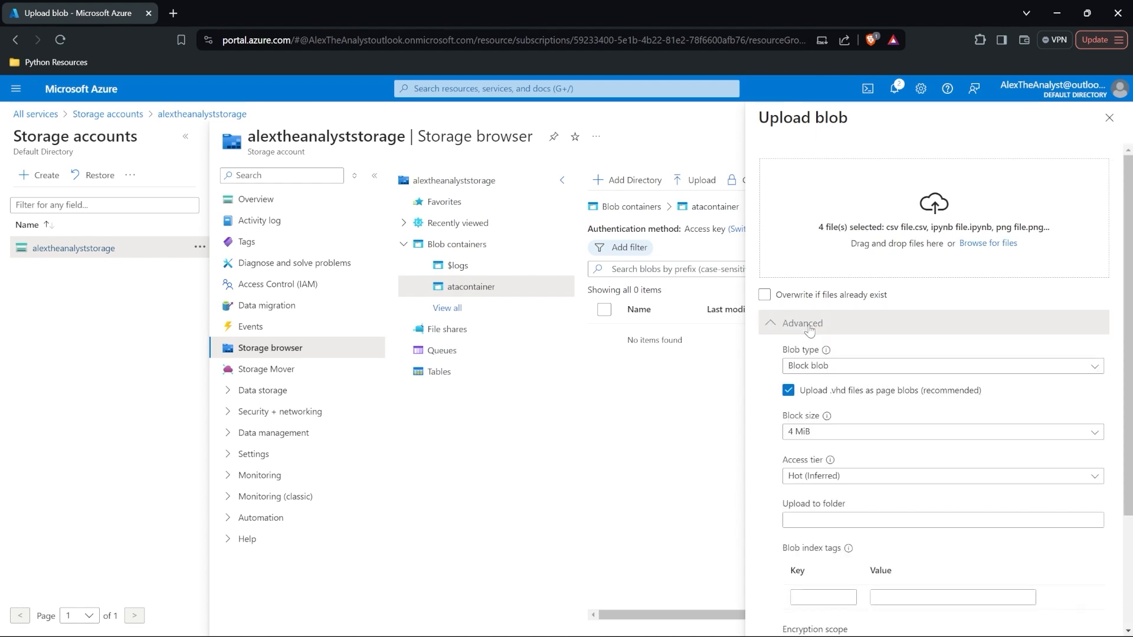
scroll(931, 339, "down", 2)
scroll(930, 340, "down", 3)
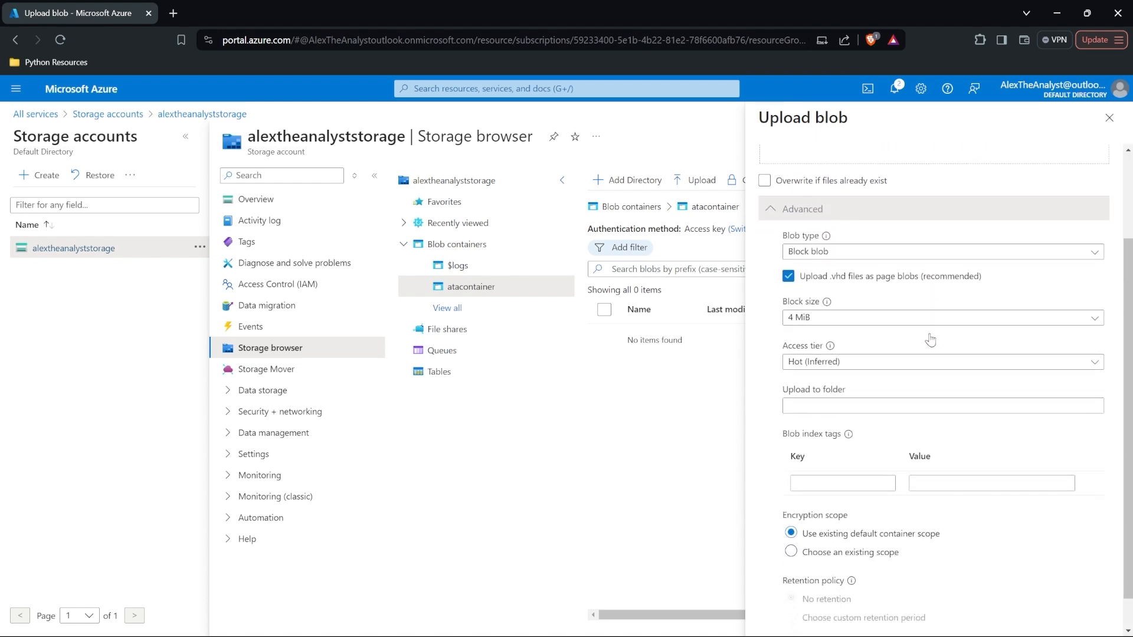
scroll(930, 340, "up", 1)
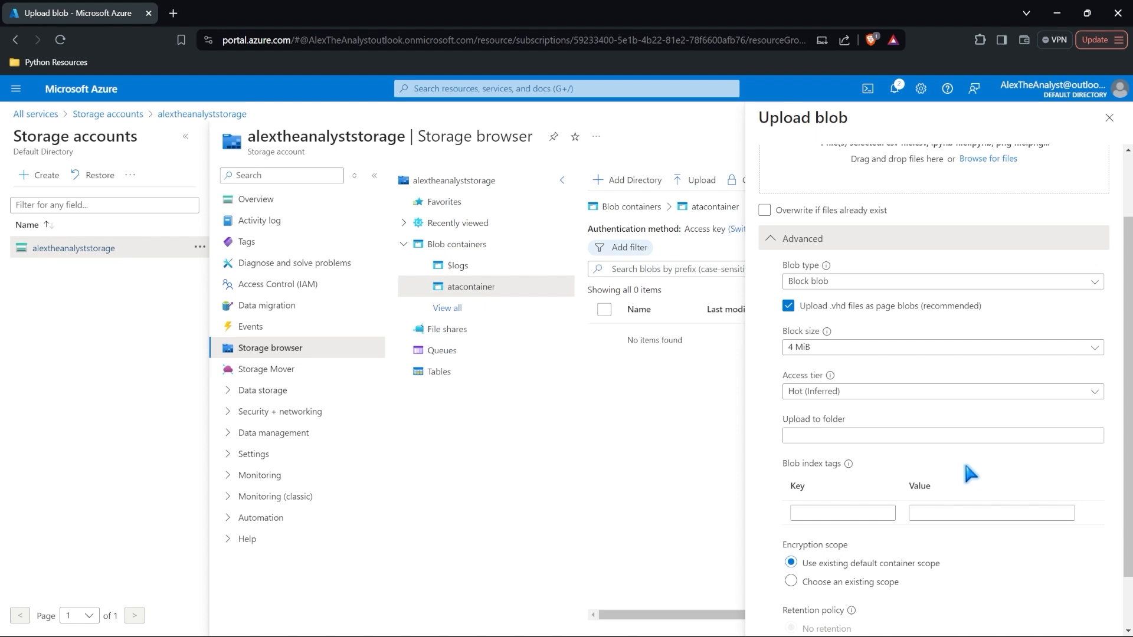
mouse_move(830, 377)
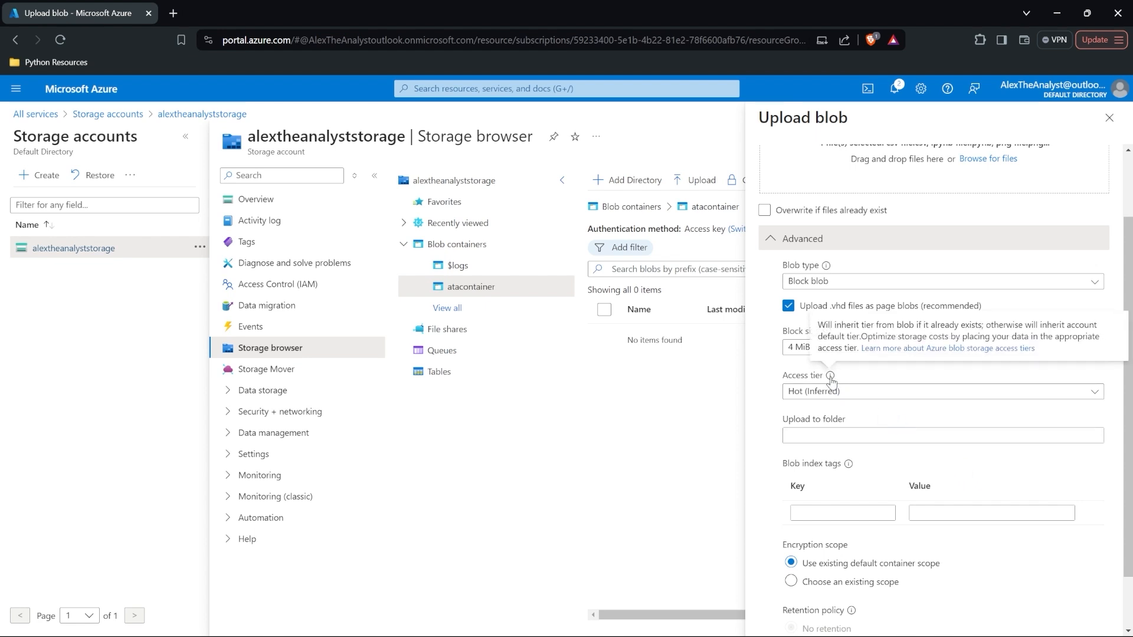
mouse_move(862, 336)
left_mouse_down()
mouse_move(1034, 336)
mouse_move(861, 350)
left_mouse_up()
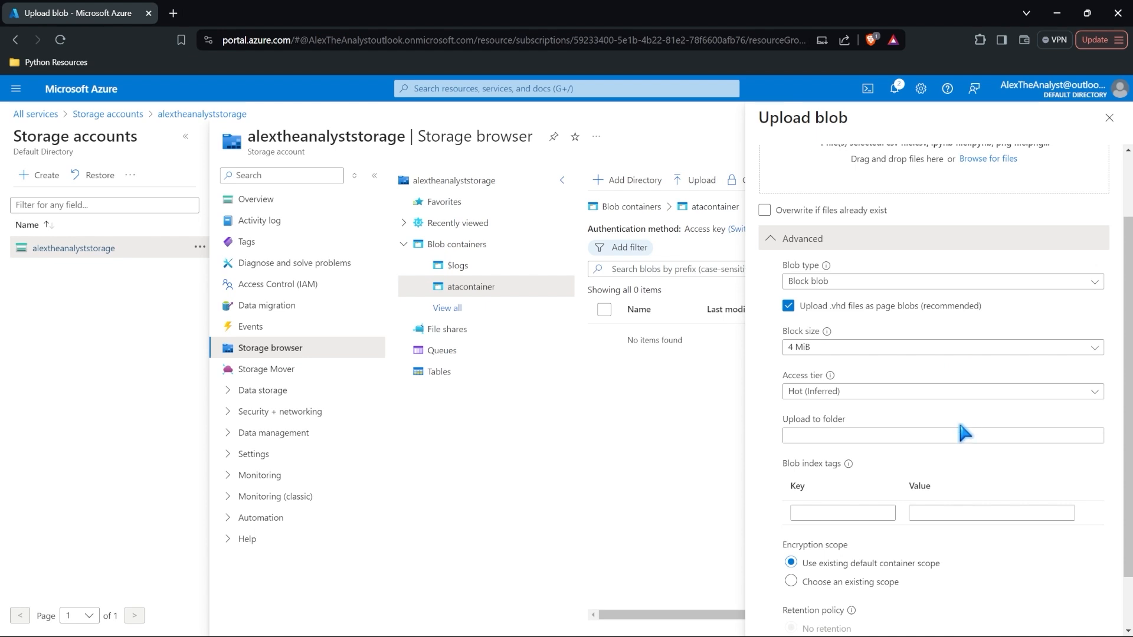
left_click(935, 391)
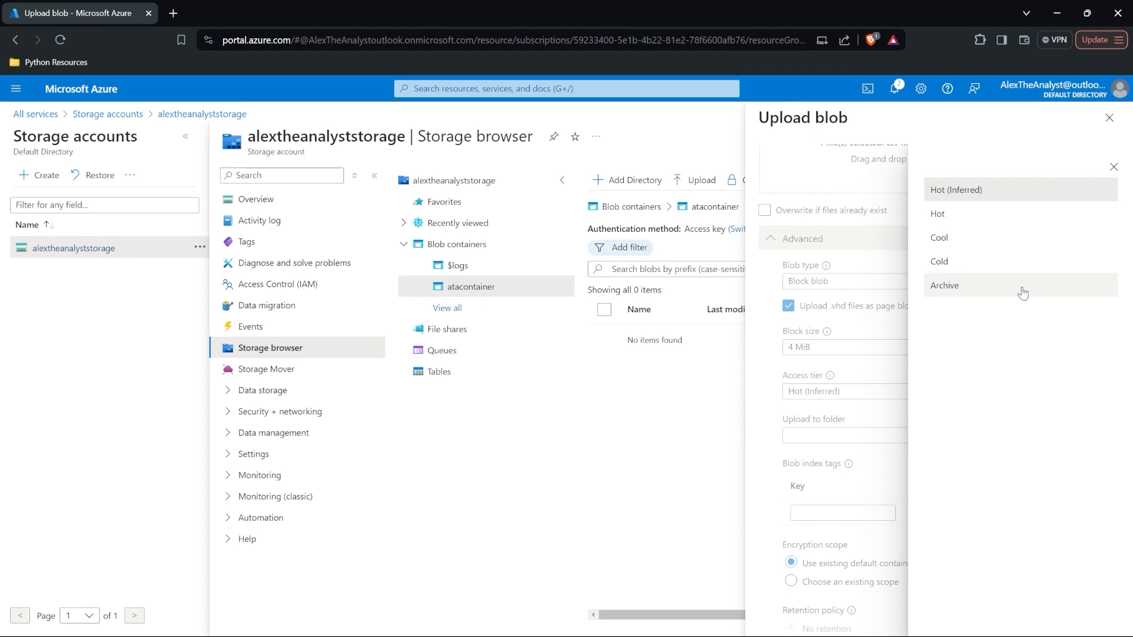
left_click(1017, 192)
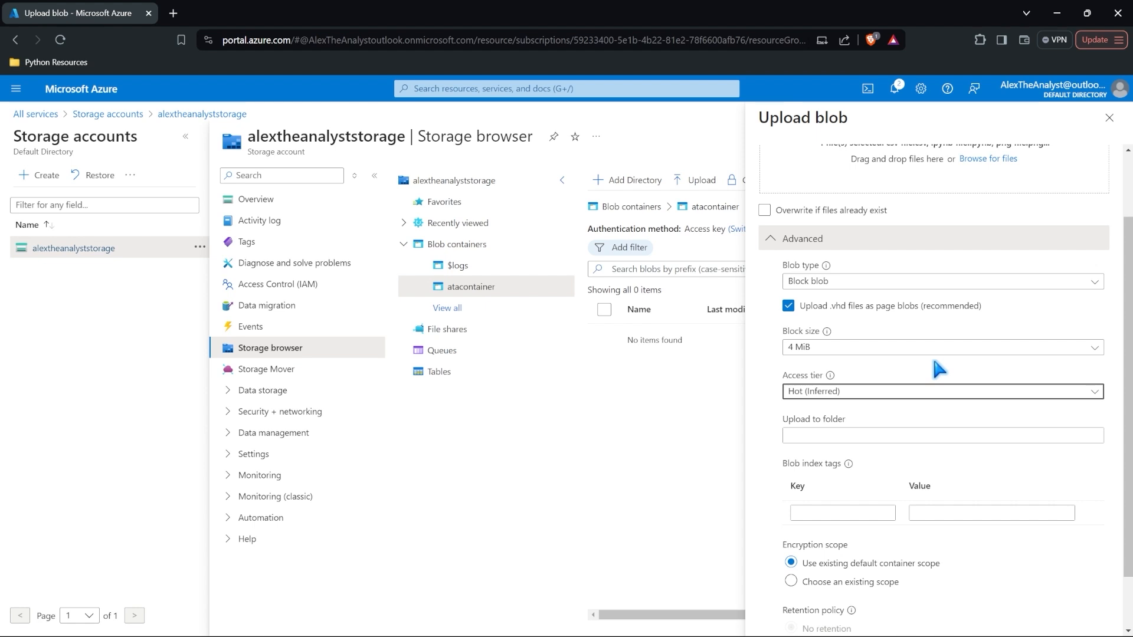
left_click(943, 391)
left_click(880, 385)
scroll(885, 385, "down", 1)
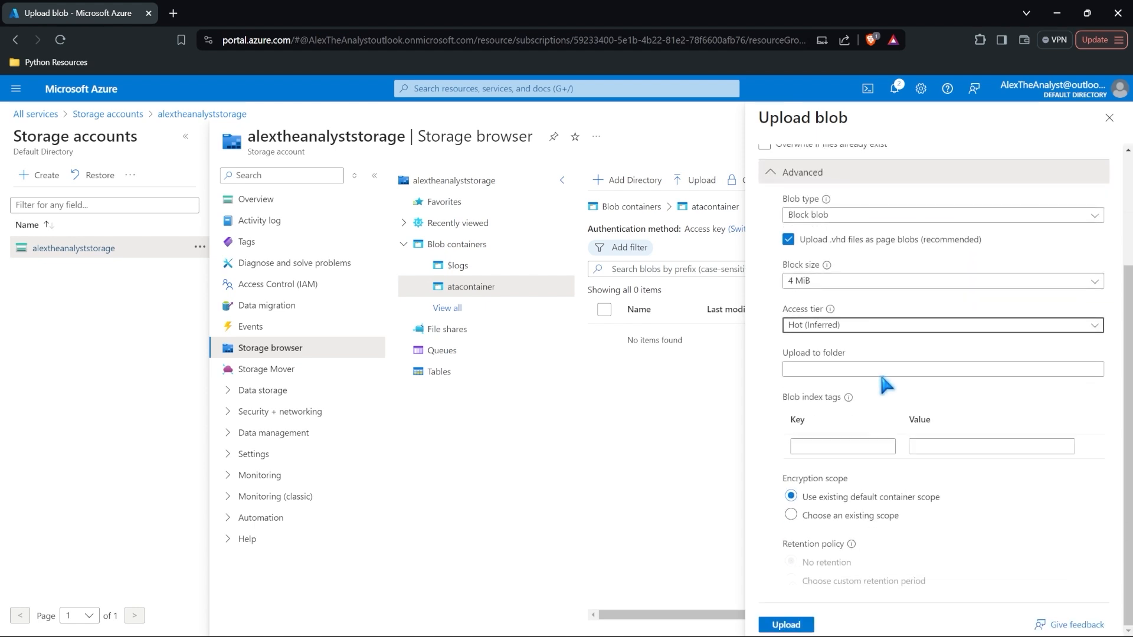
left_click(790, 626)
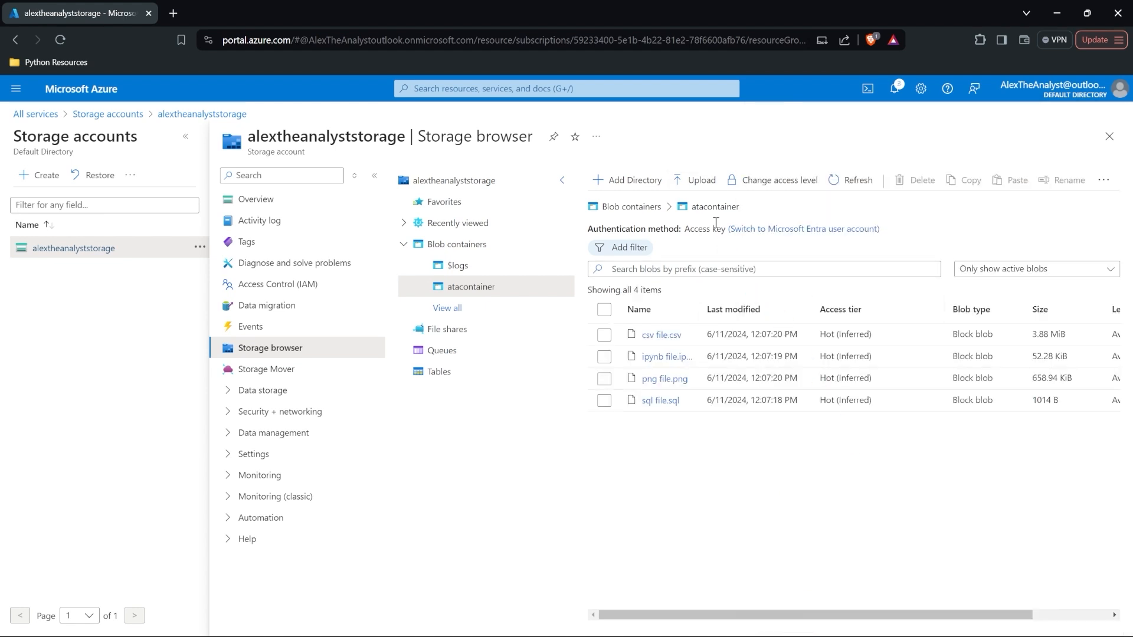
Step: Start a new upload to atacontainer and bring up the file picker on the Files folder
left_click(698, 180)
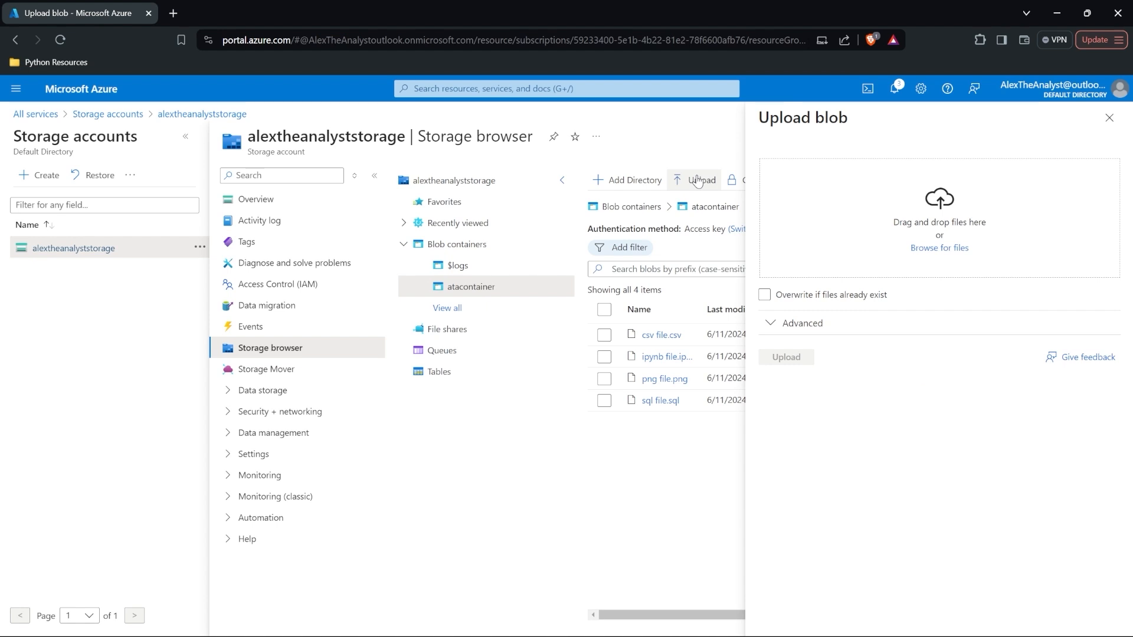
left_click(939, 248)
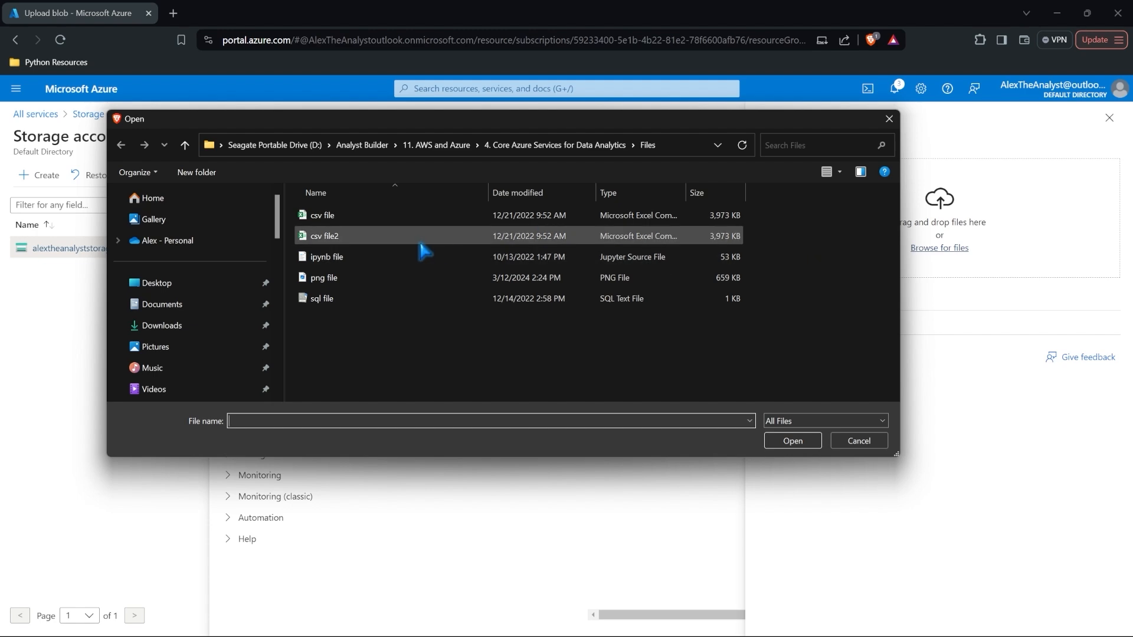
Step: Upload csv file2.csv to atacontainer with the Archive access tier
left_click(389, 239)
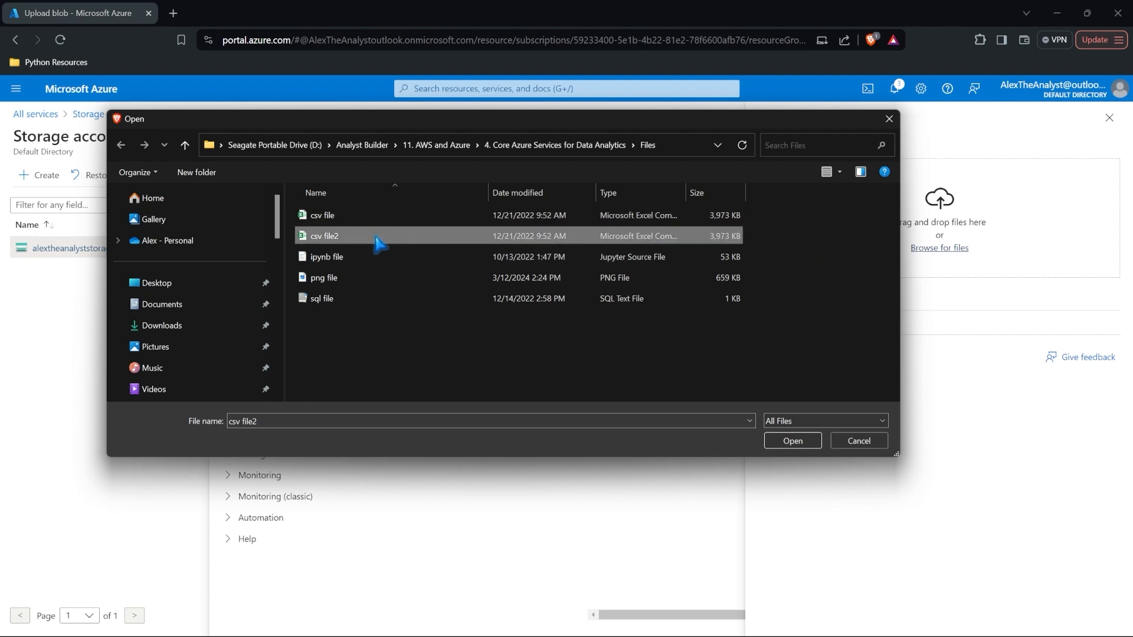
left_click(793, 441)
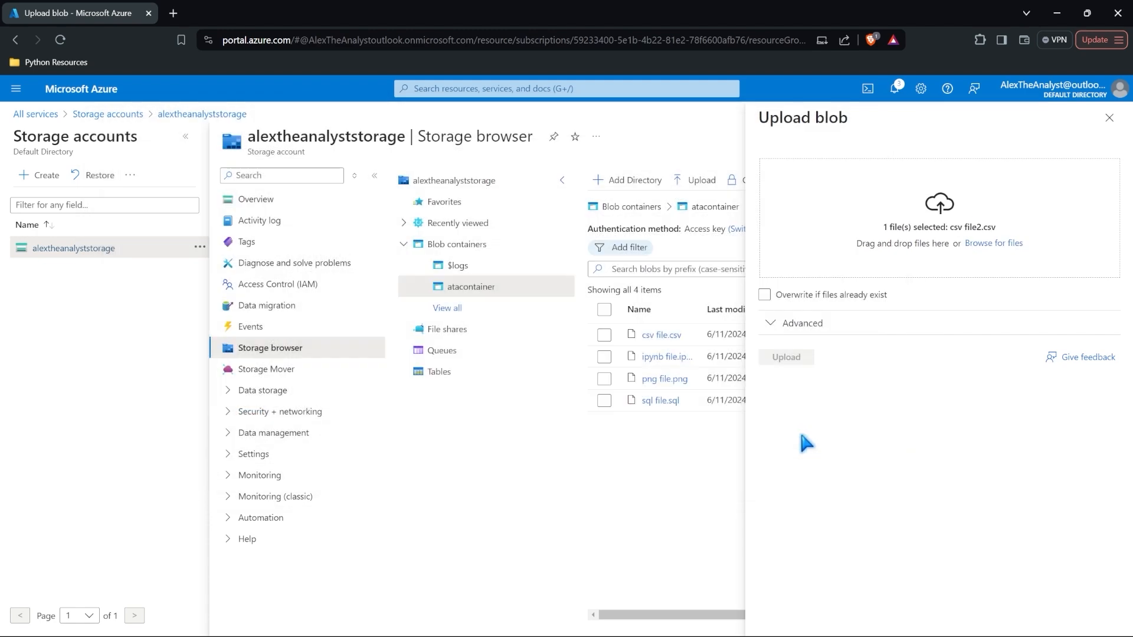
left_click(808, 326)
left_click(859, 476)
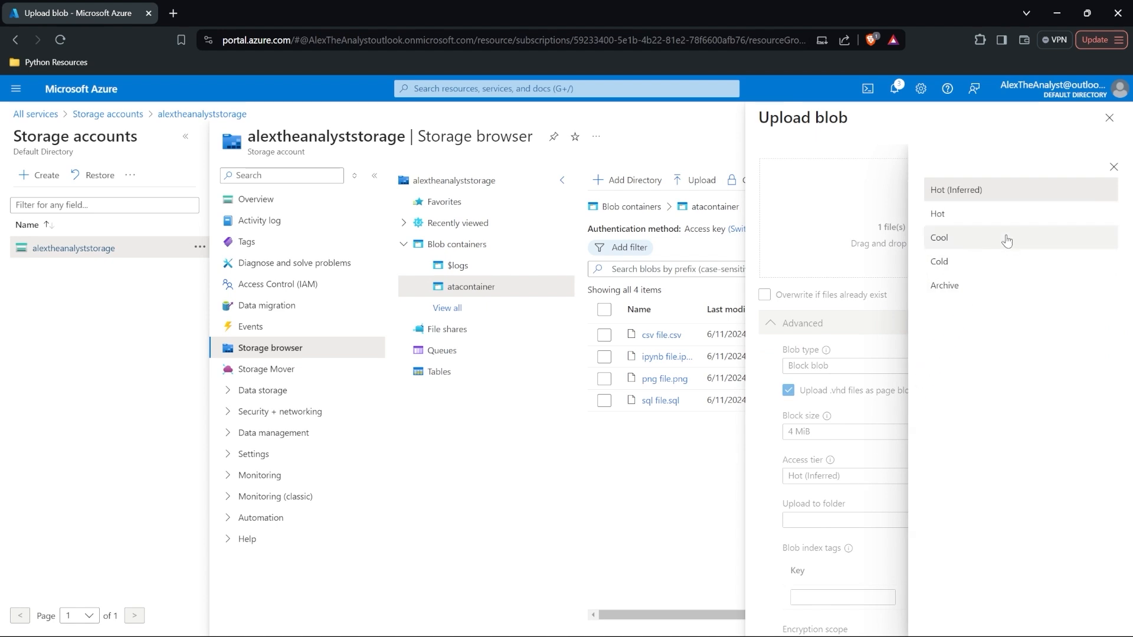
left_click(1002, 287)
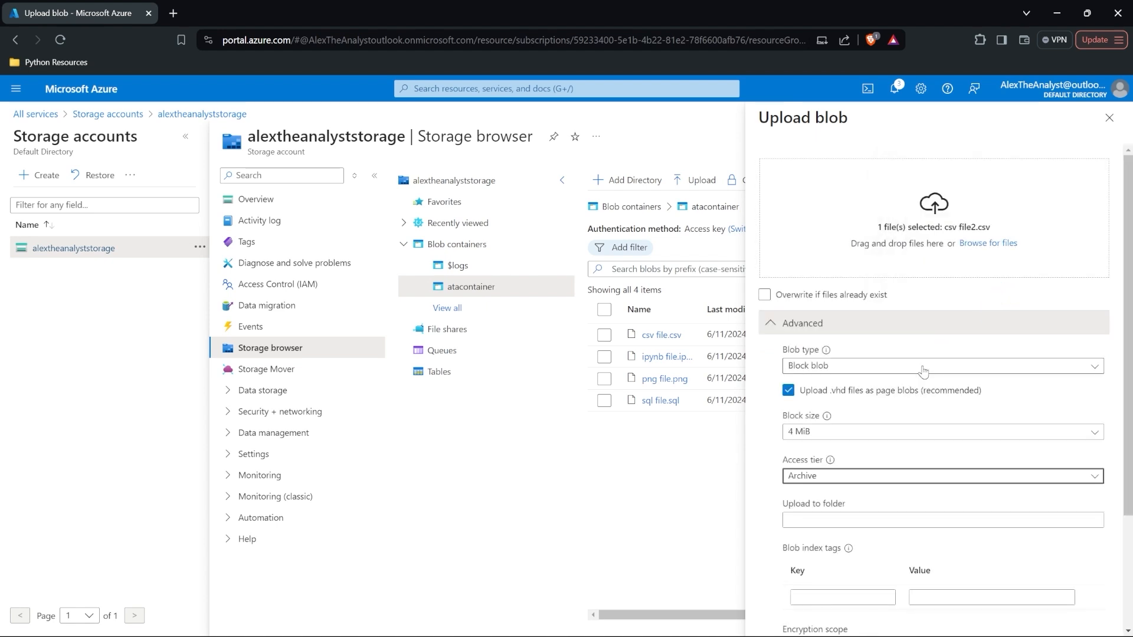
scroll(1005, 293, "down", 3)
left_click(786, 624)
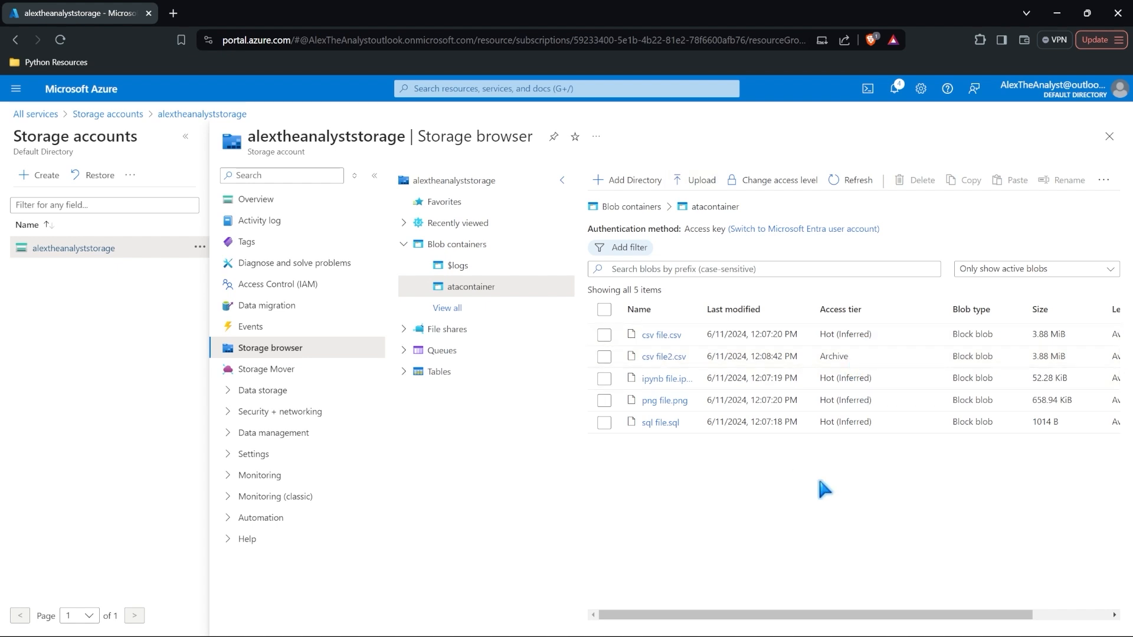
Step: Read the Data Lake Gen2 upgrade page under Settings, then go back to Storage browser
left_click(323, 455)
scroll(345, 438, "down", 2)
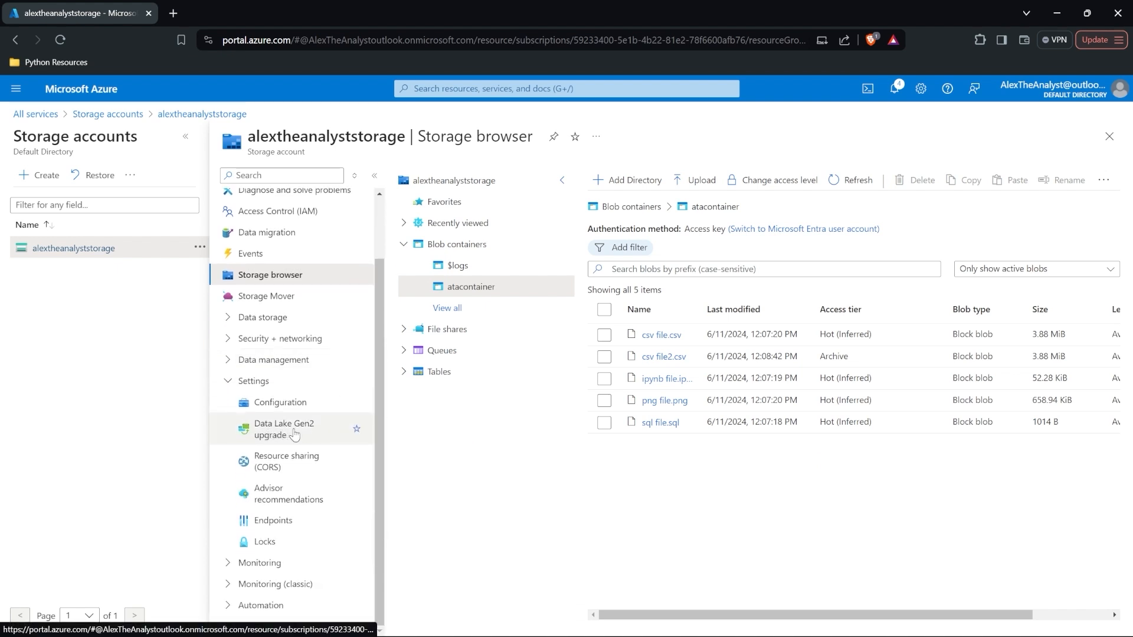
left_click(302, 439)
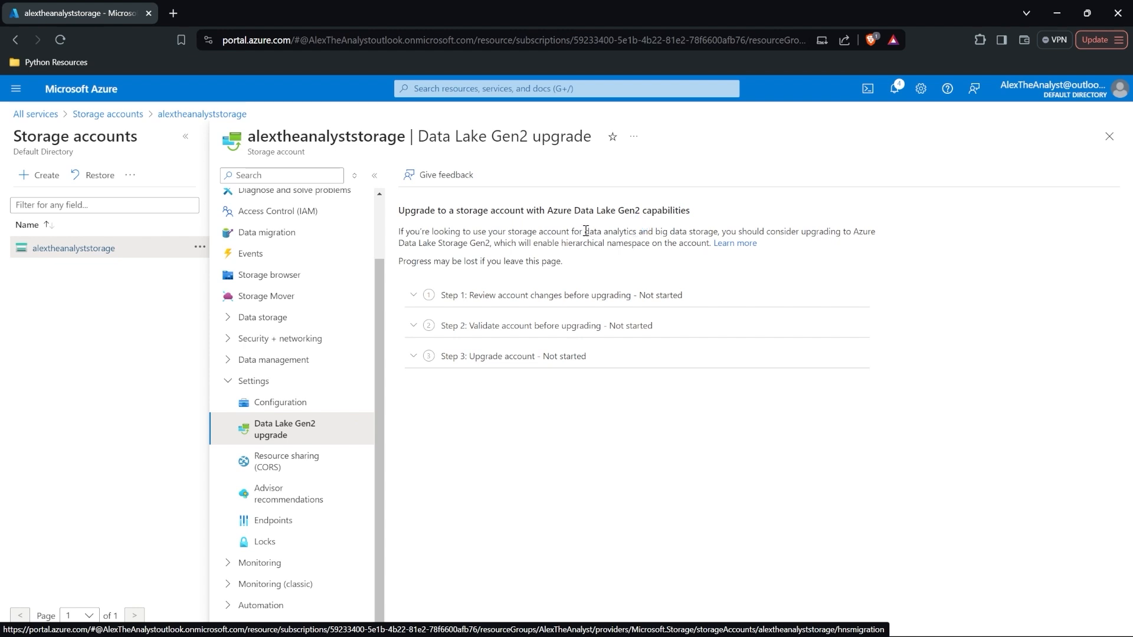
left_click_drag(584, 232, 810, 234)
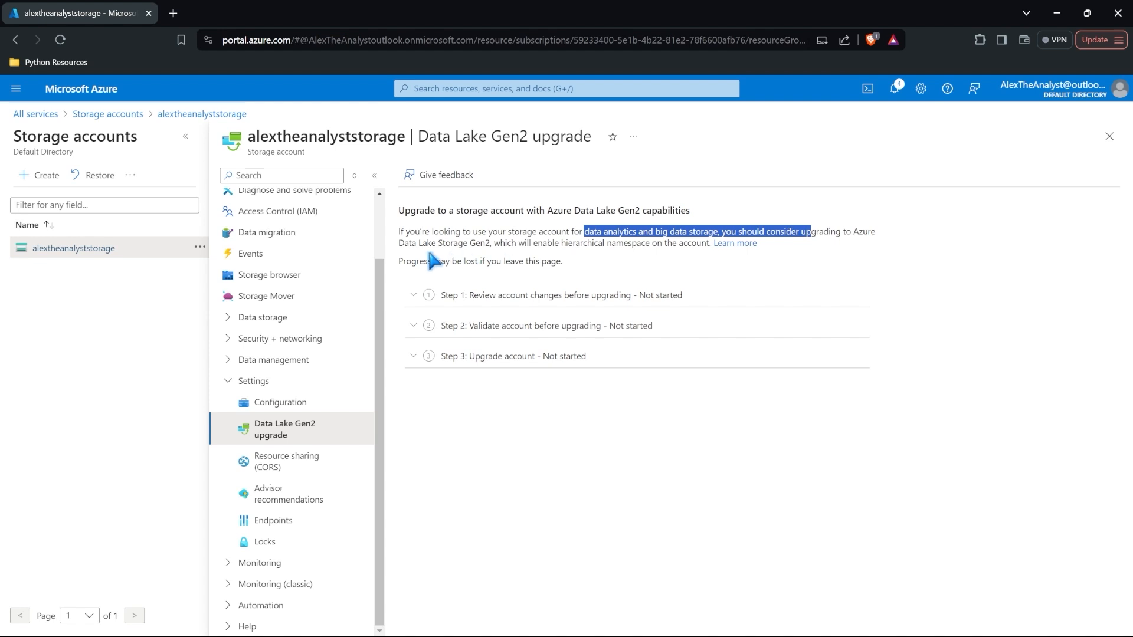
left_click(577, 402)
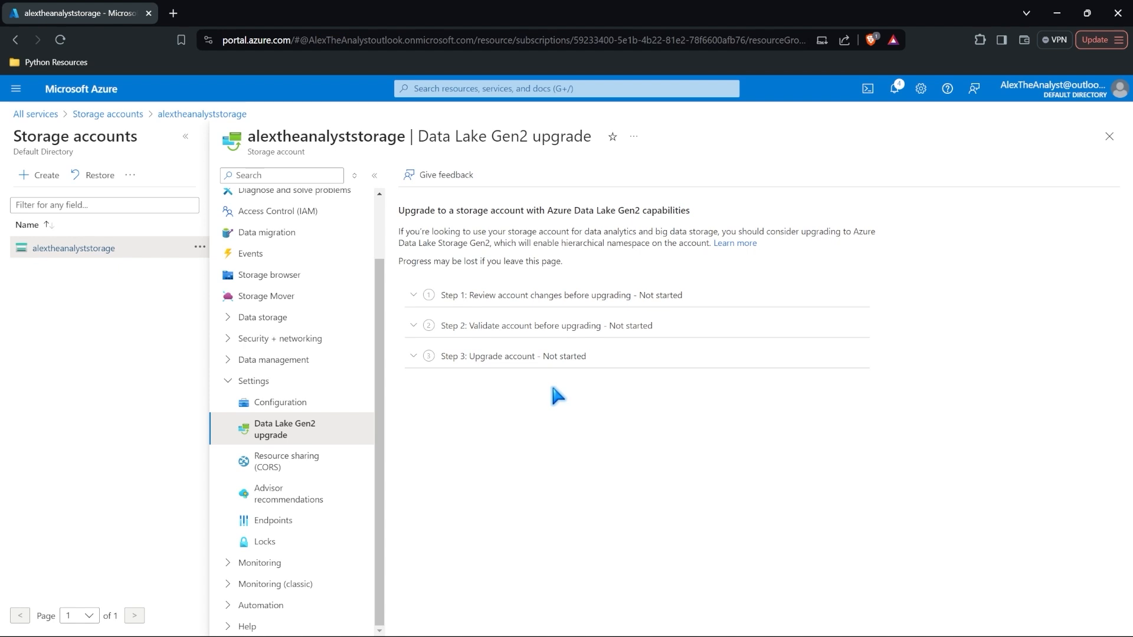
left_click(304, 273)
Step: In Access Control (IAM), confirm your two inherited Owner roles, then show the Add options
scroll(314, 274, "up", 1)
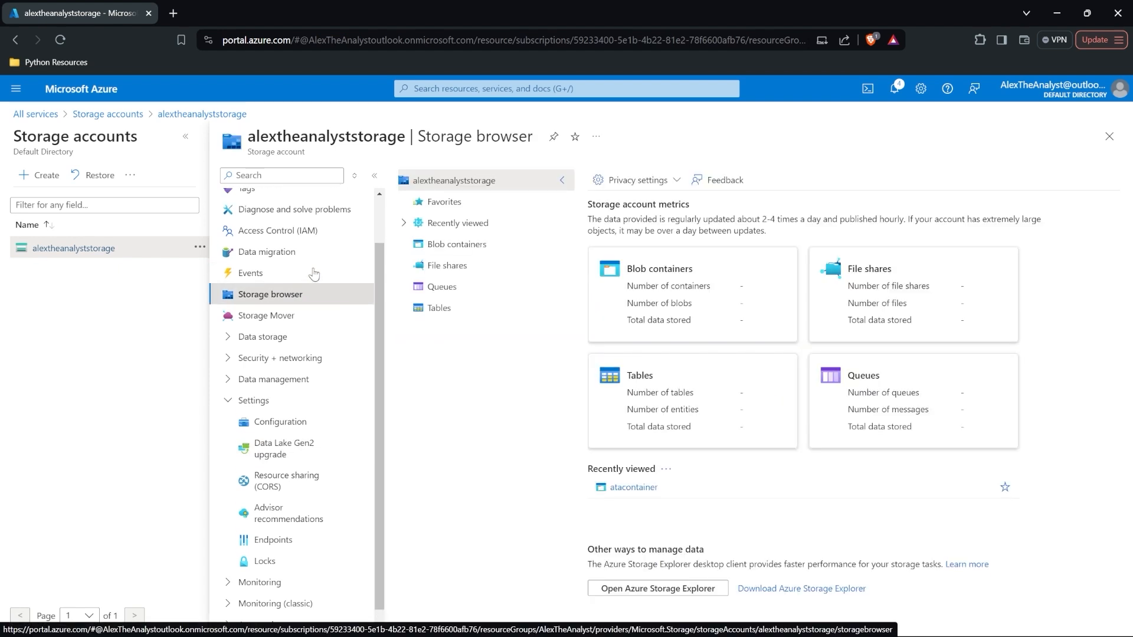
left_click(341, 246)
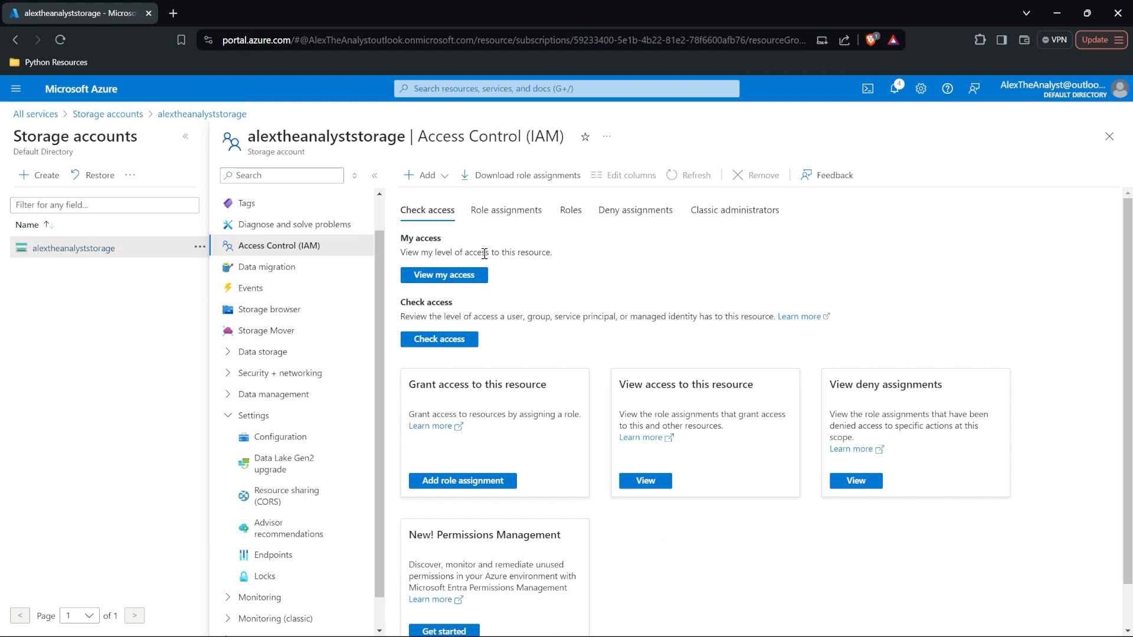
left_click(470, 276)
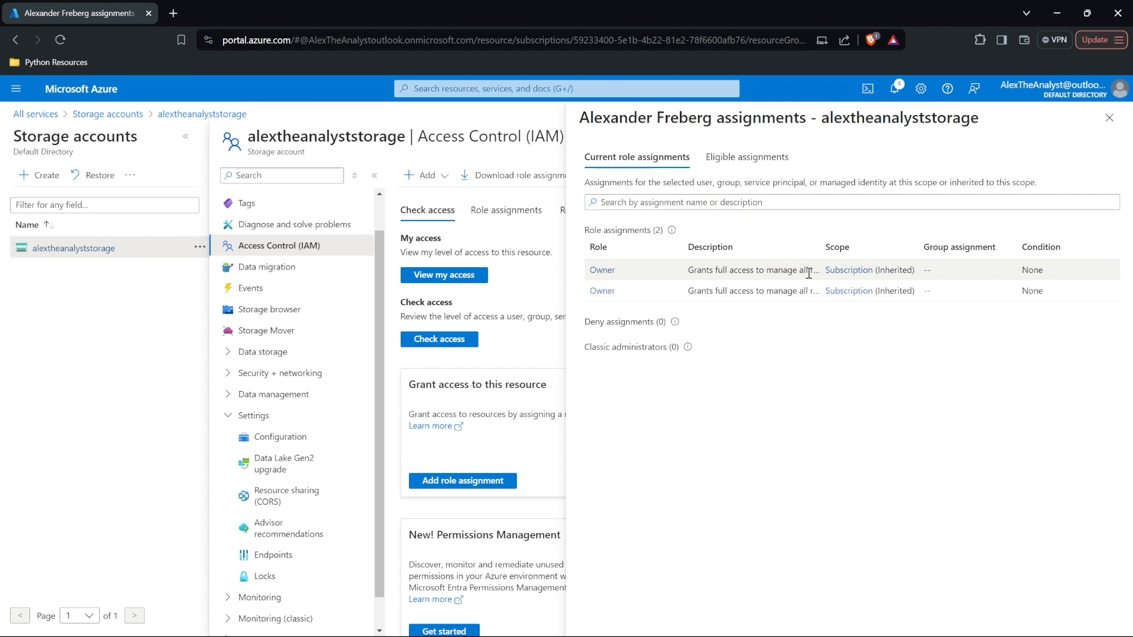
left_click_drag(822, 246, 979, 262)
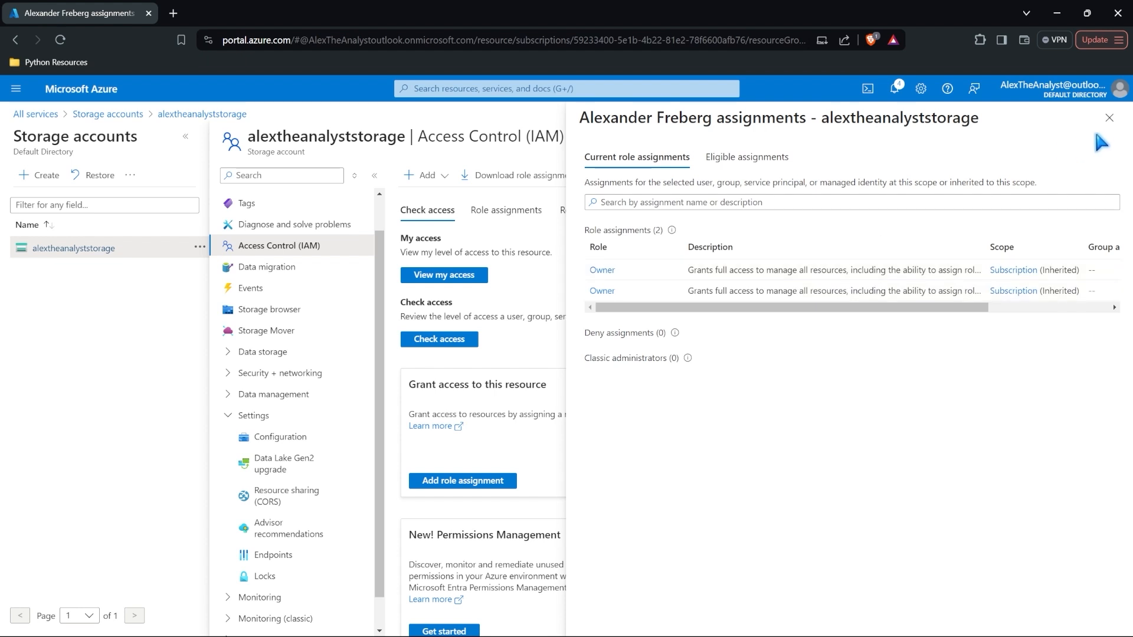
left_click(1109, 118)
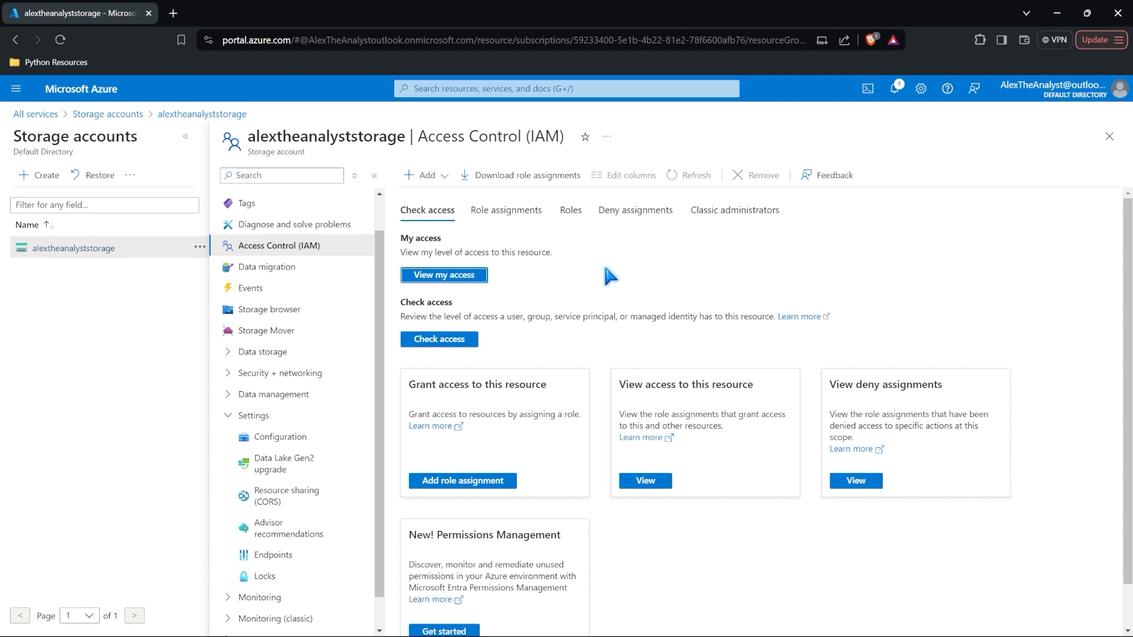
left_click(412, 175)
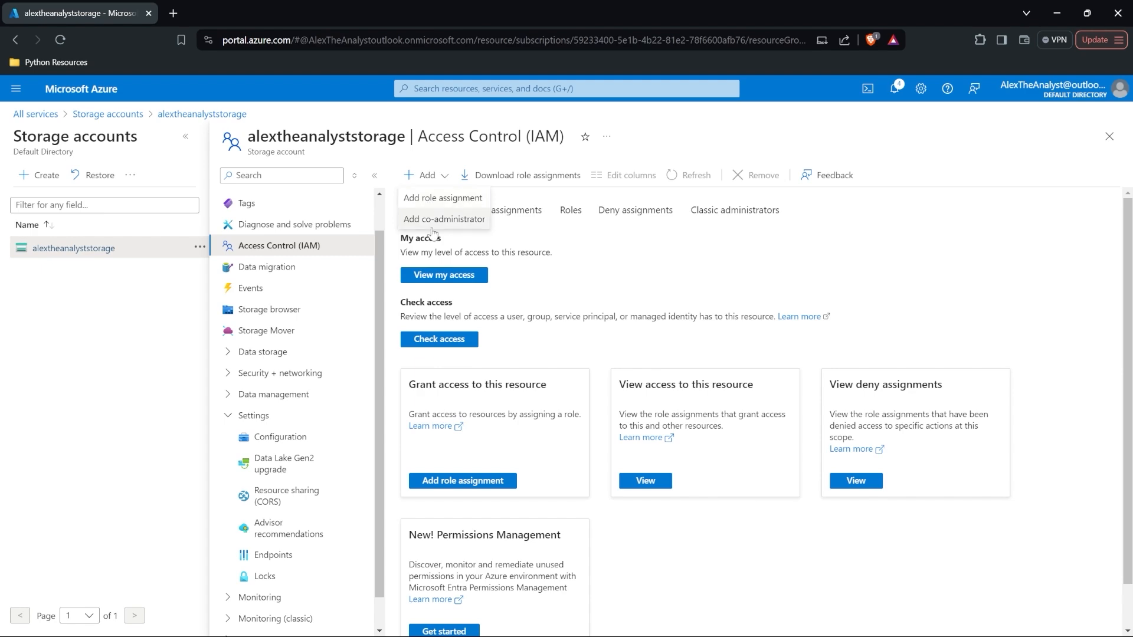
Step: Add a Reader role assignment for the account owner on alextheanalyststorage and submit it
left_click(439, 197)
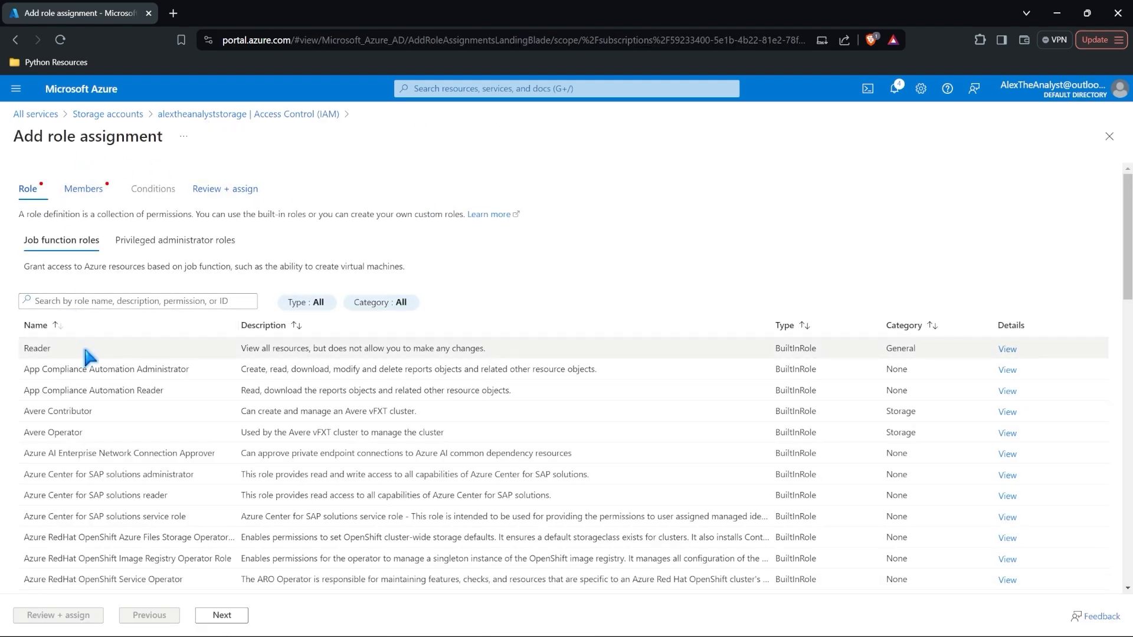
scroll(86, 353, "down", 1)
scroll(83, 342, "up", 1)
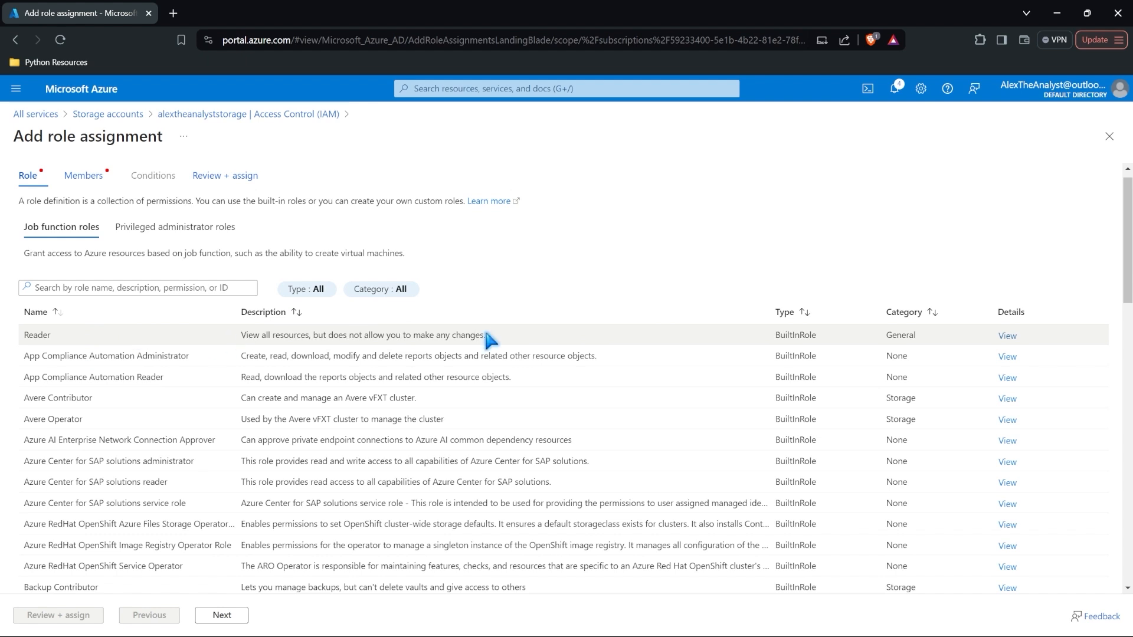
left_click(162, 335)
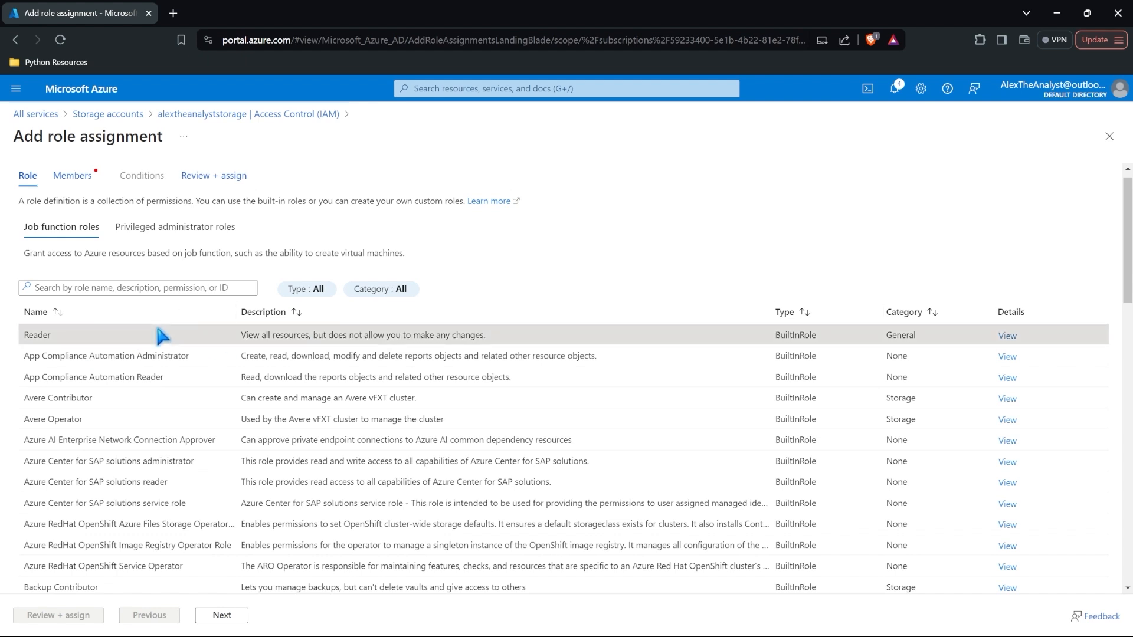
left_click(73, 177)
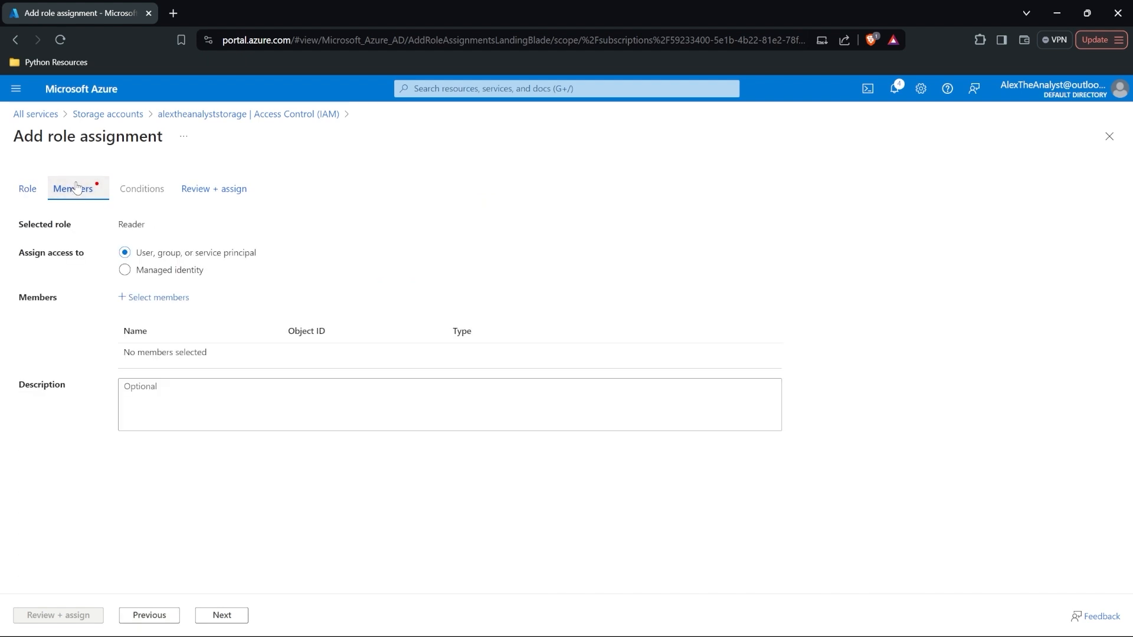
left_click(142, 298)
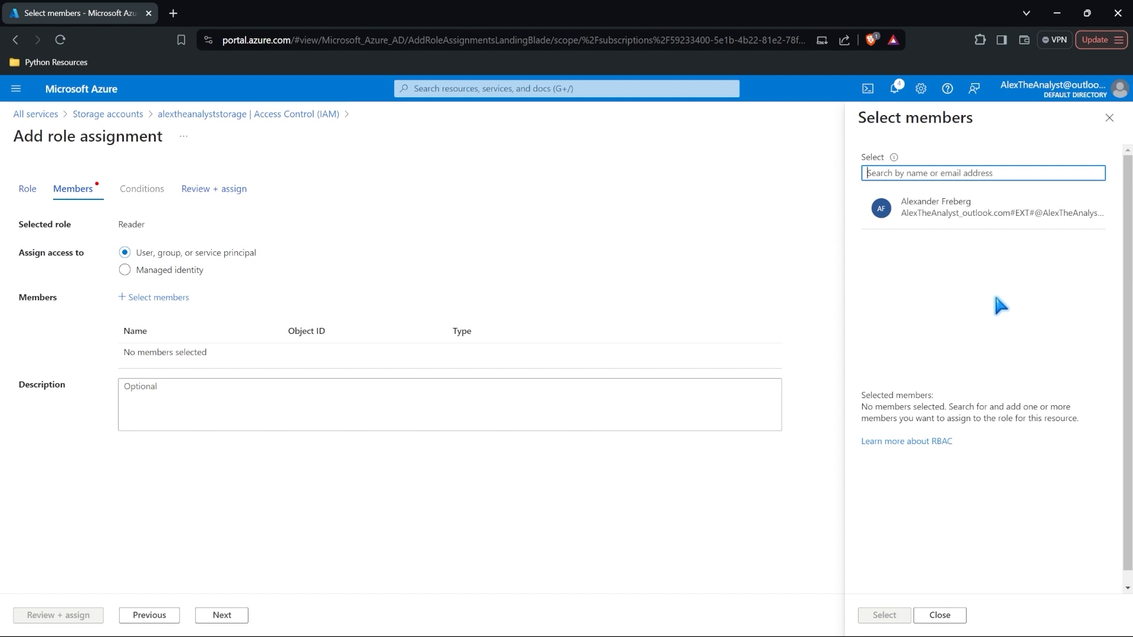
left_click(989, 207)
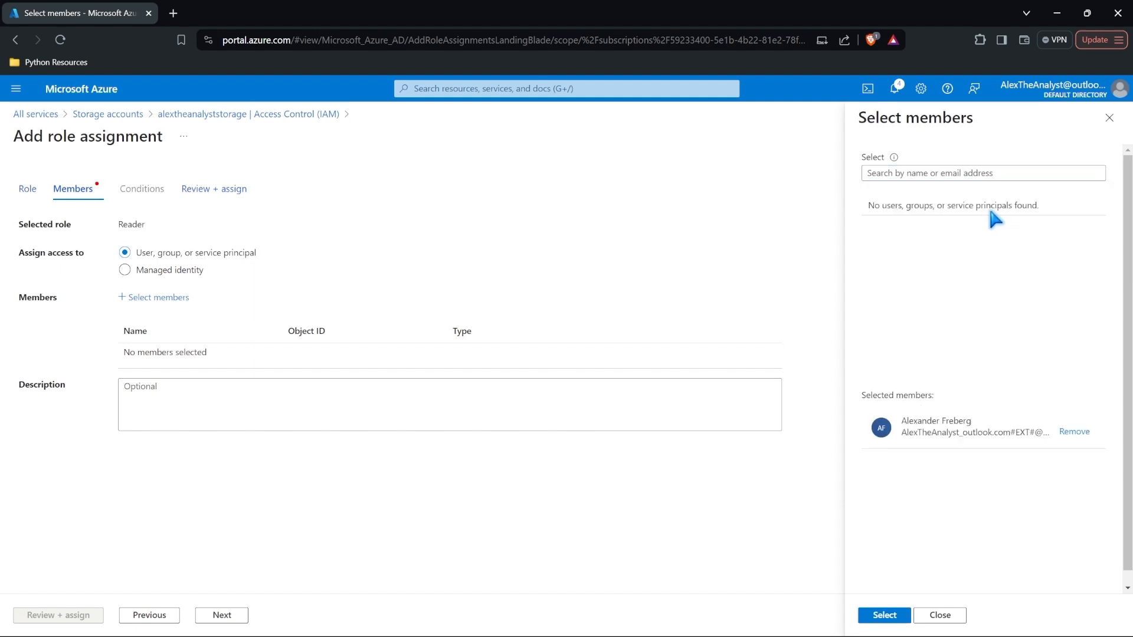
left_click(885, 615)
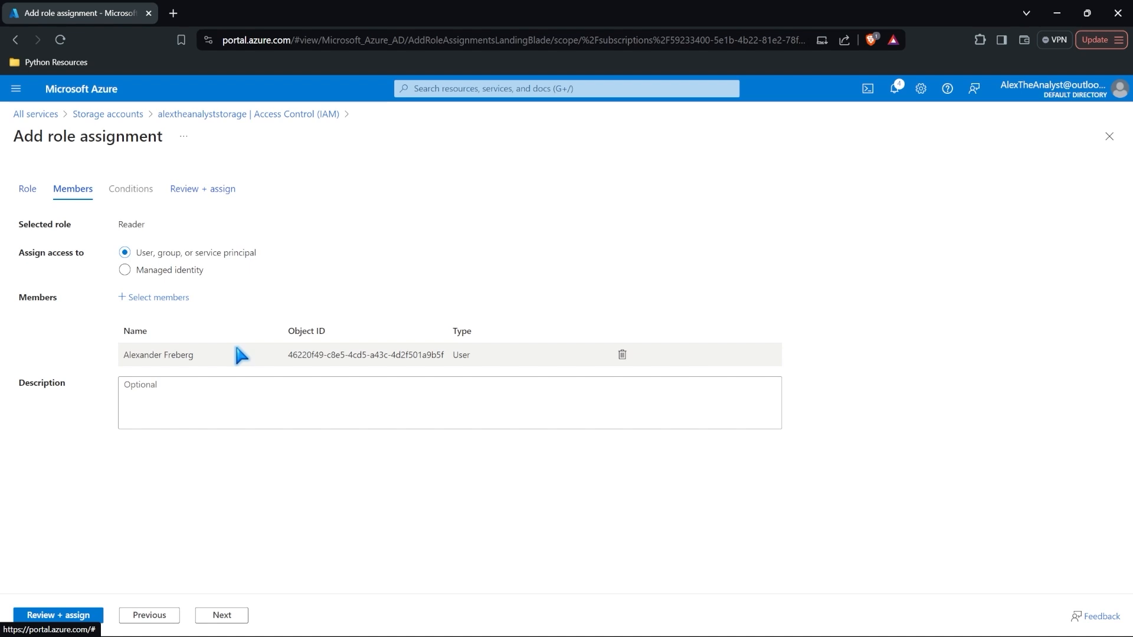
left_click(79, 615)
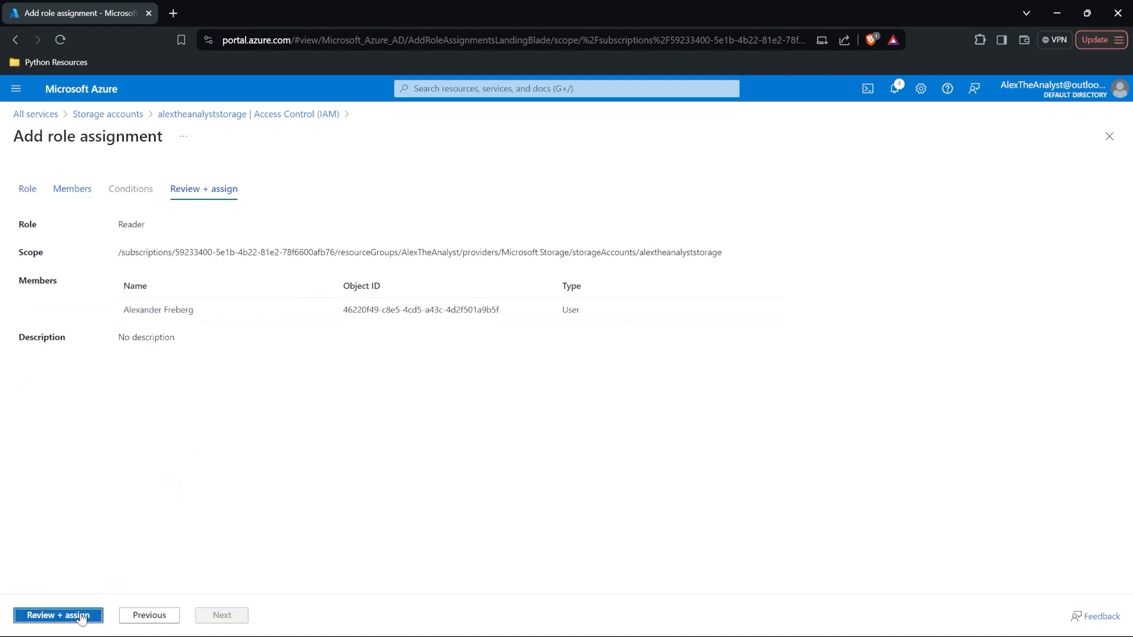
left_click(93, 616)
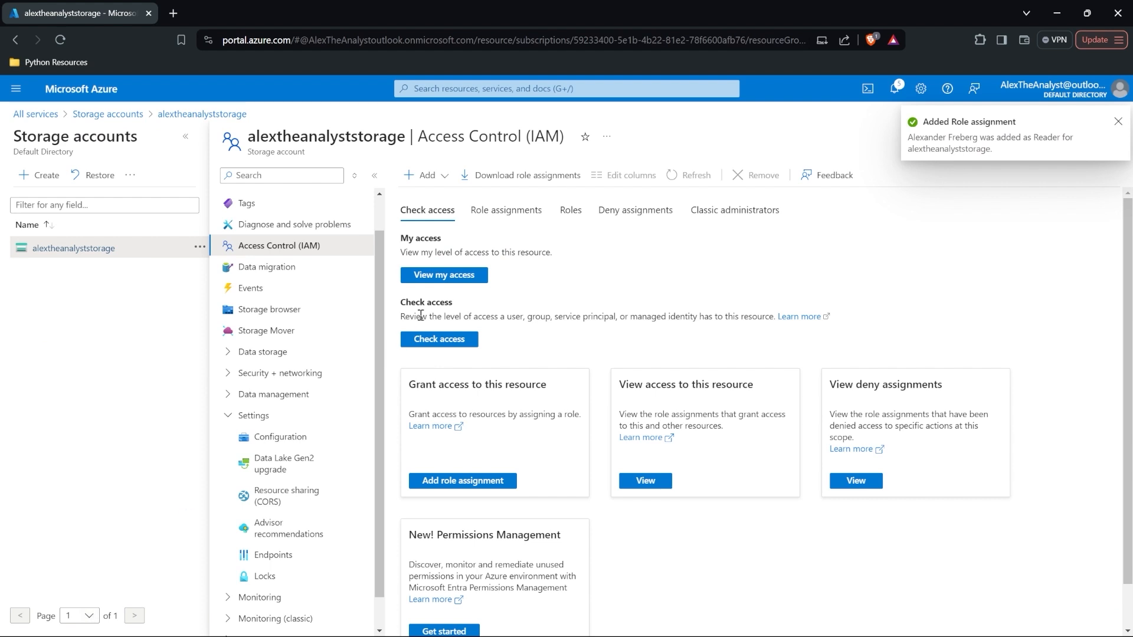
left_click(472, 276)
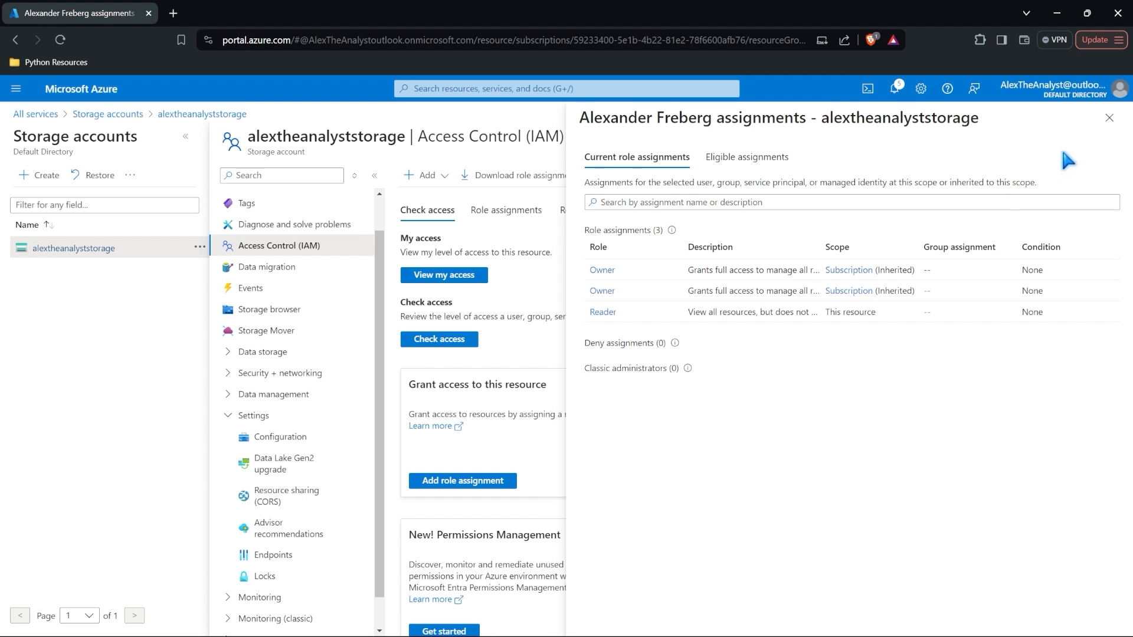
left_click(1109, 118)
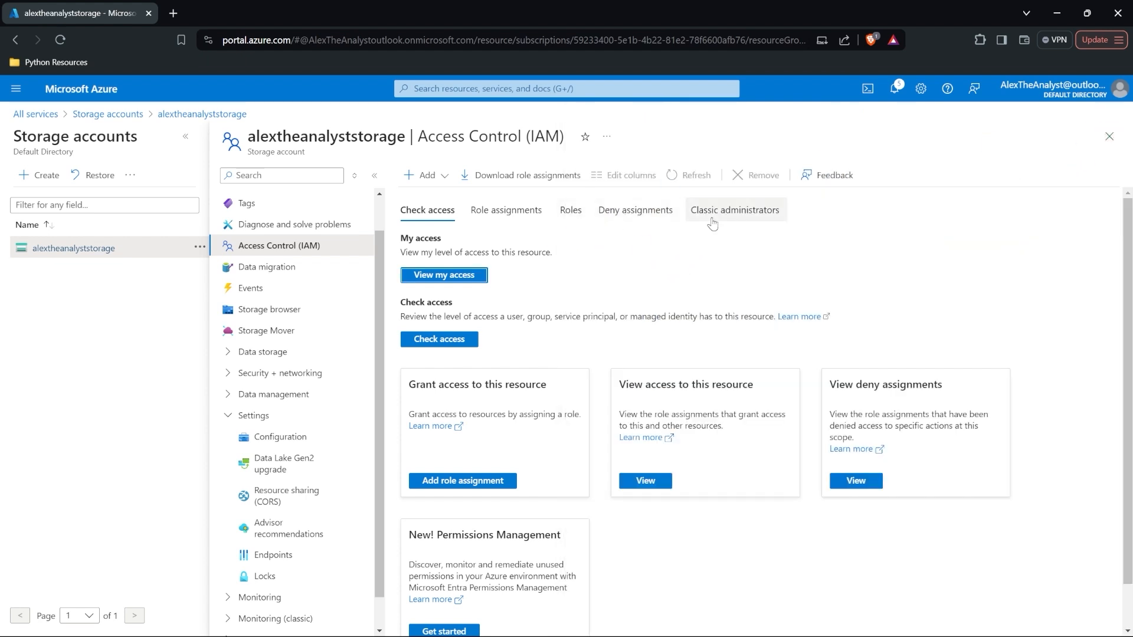
scroll(541, 313, "down", 2)
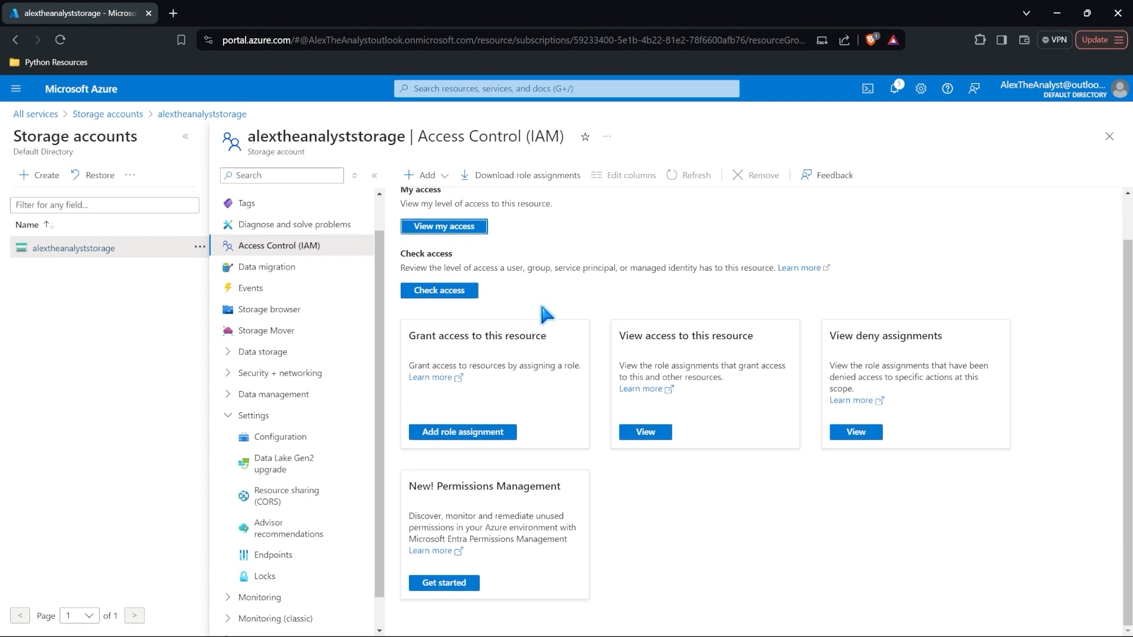
scroll(541, 314, "up", 2)
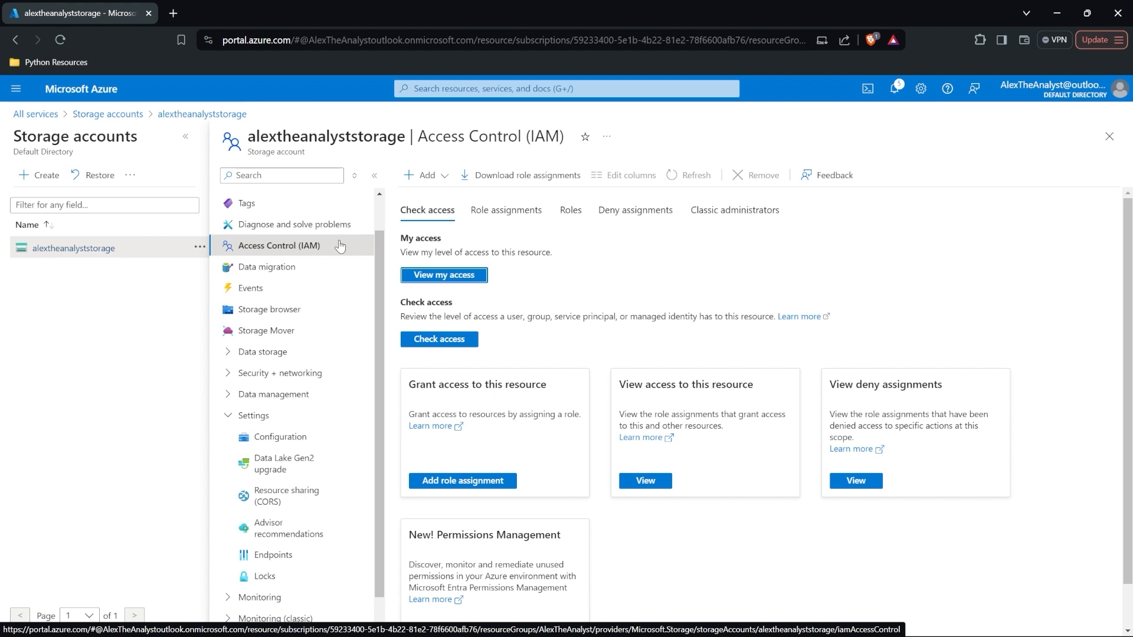
Step: Browse the storage account's blob containers in Storage browser and open atacontainer
left_click(317, 308)
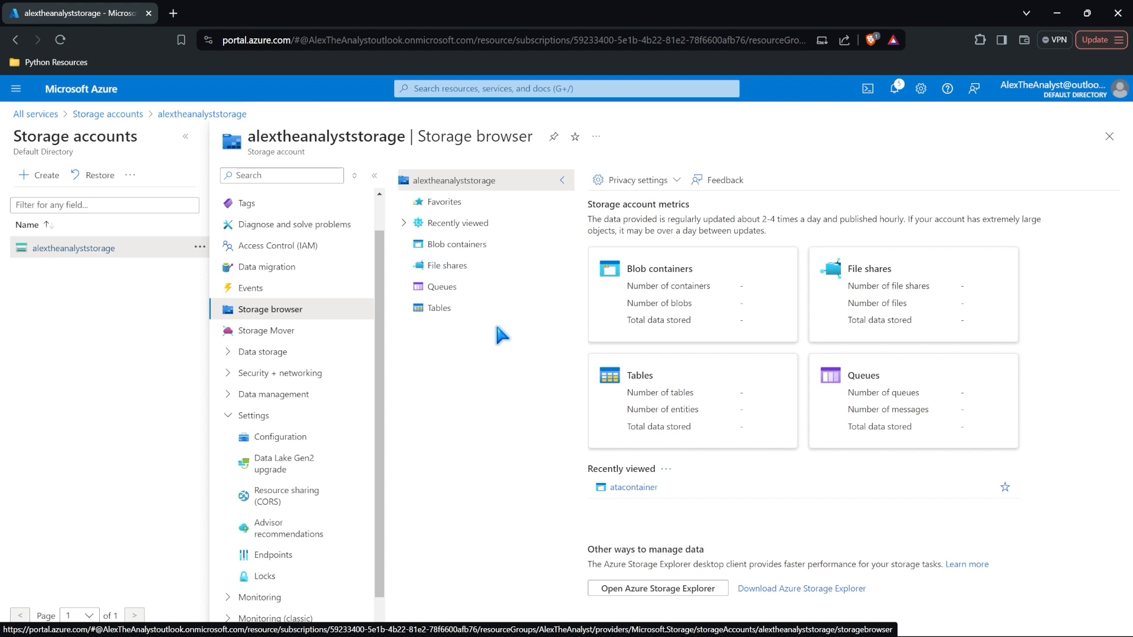
left_click(496, 244)
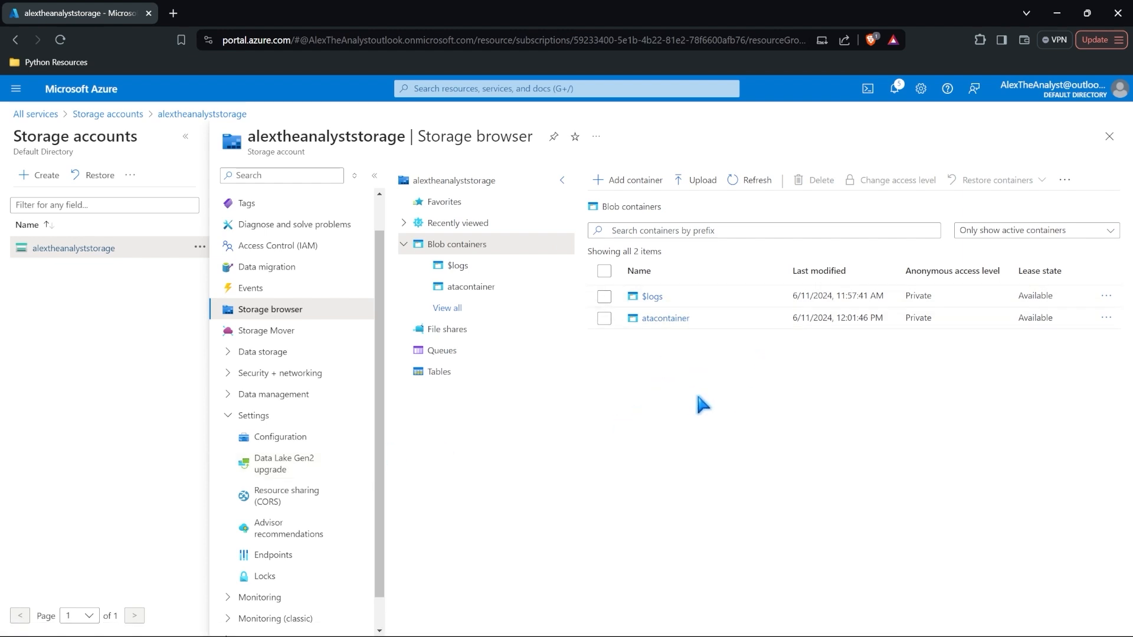
left_click(665, 318)
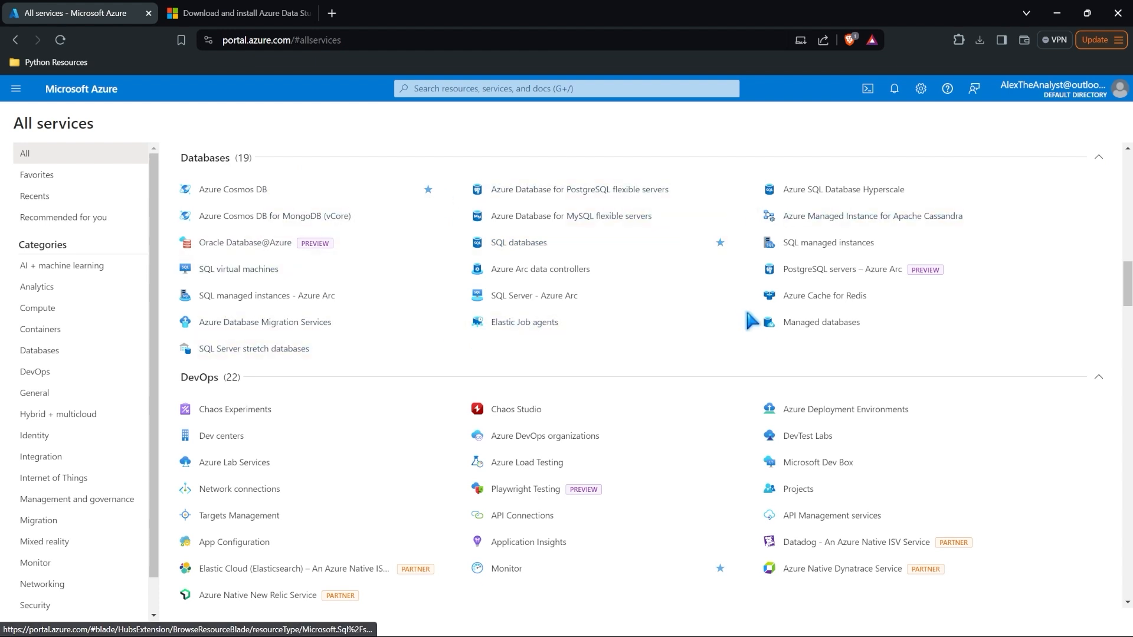
mouse_move(781, 323)
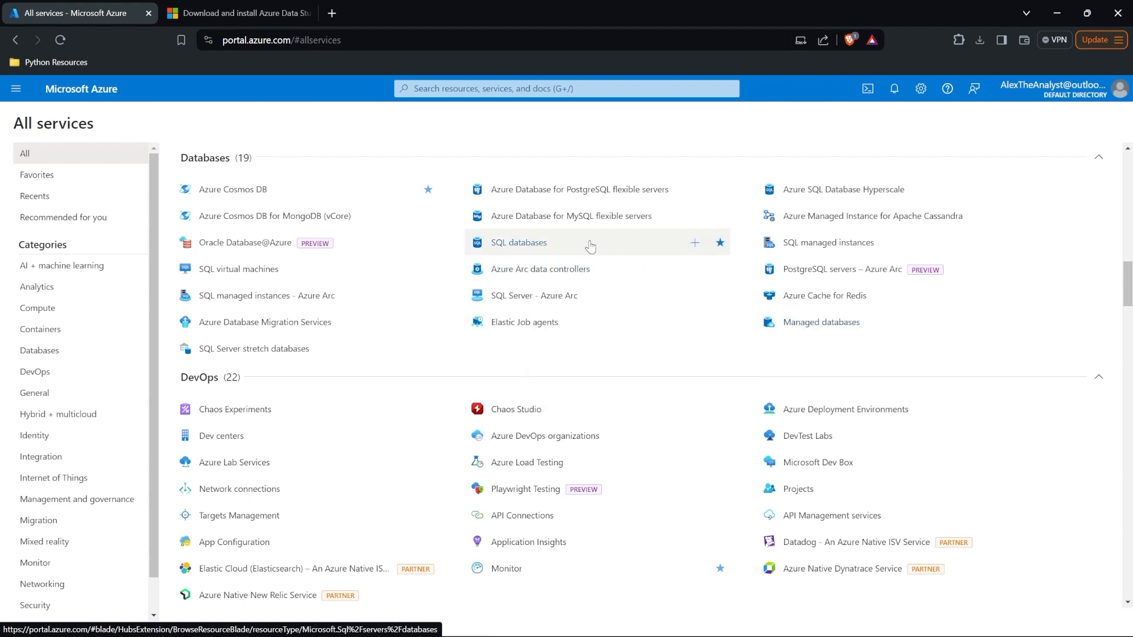
mouse_move(590, 246)
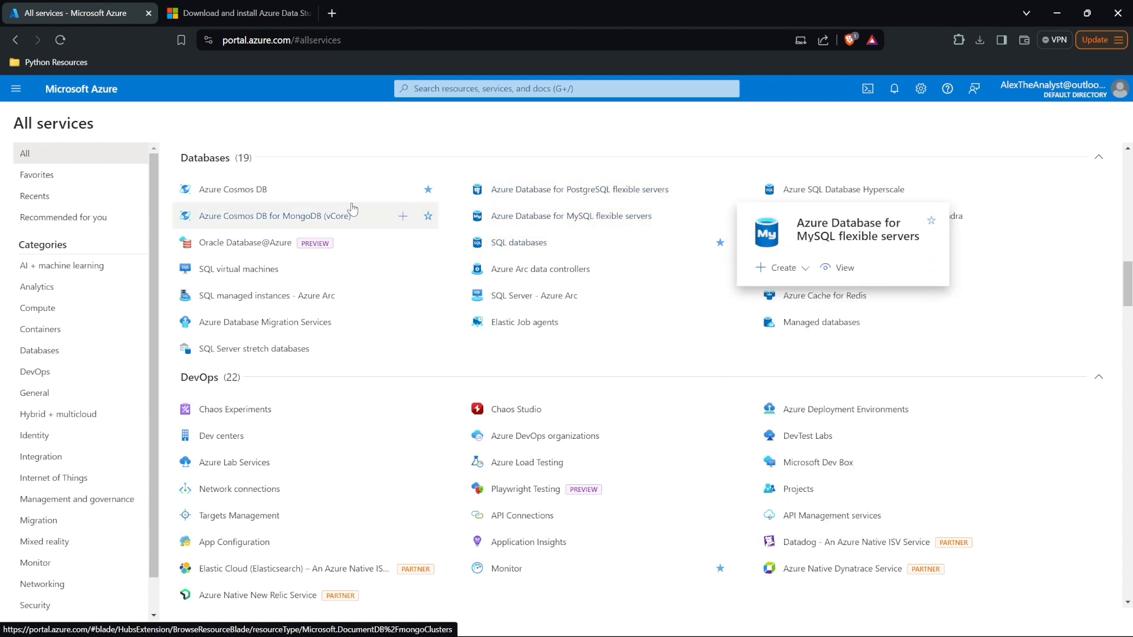
mouse_move(329, 194)
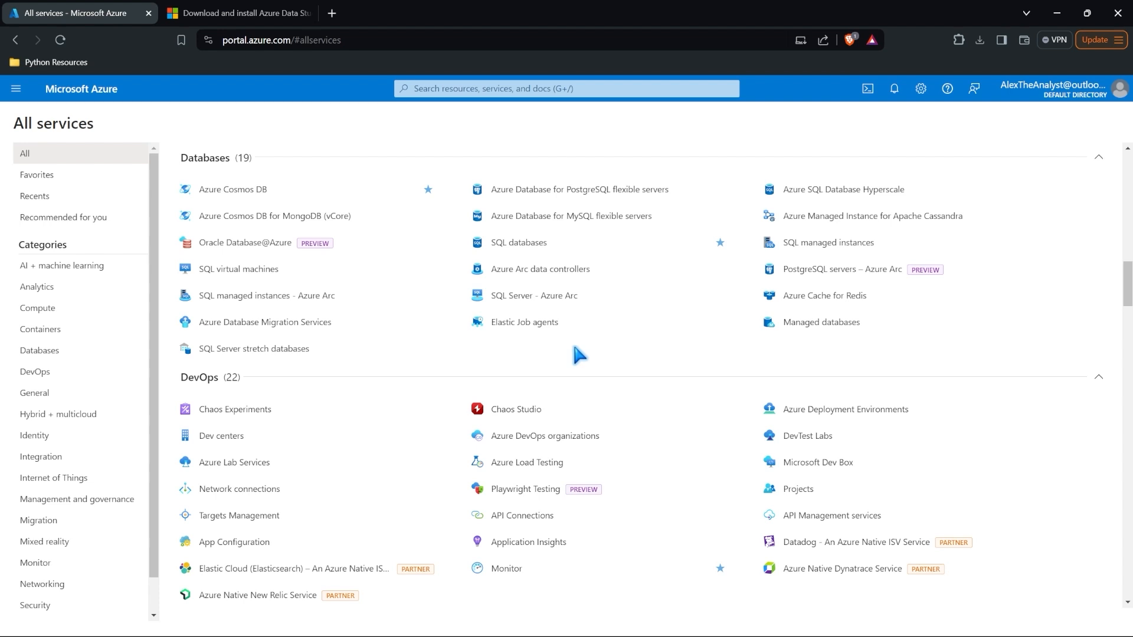
Step: Start a new SQL database in the AlexTheAnalyst resource group
left_click(593, 243)
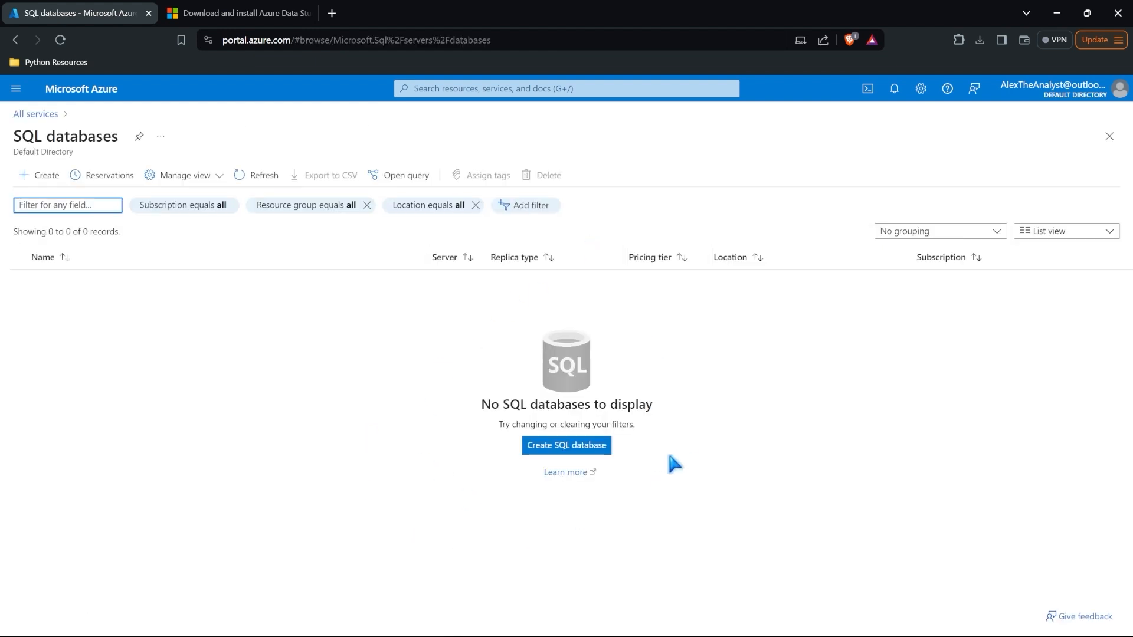
left_click(570, 442)
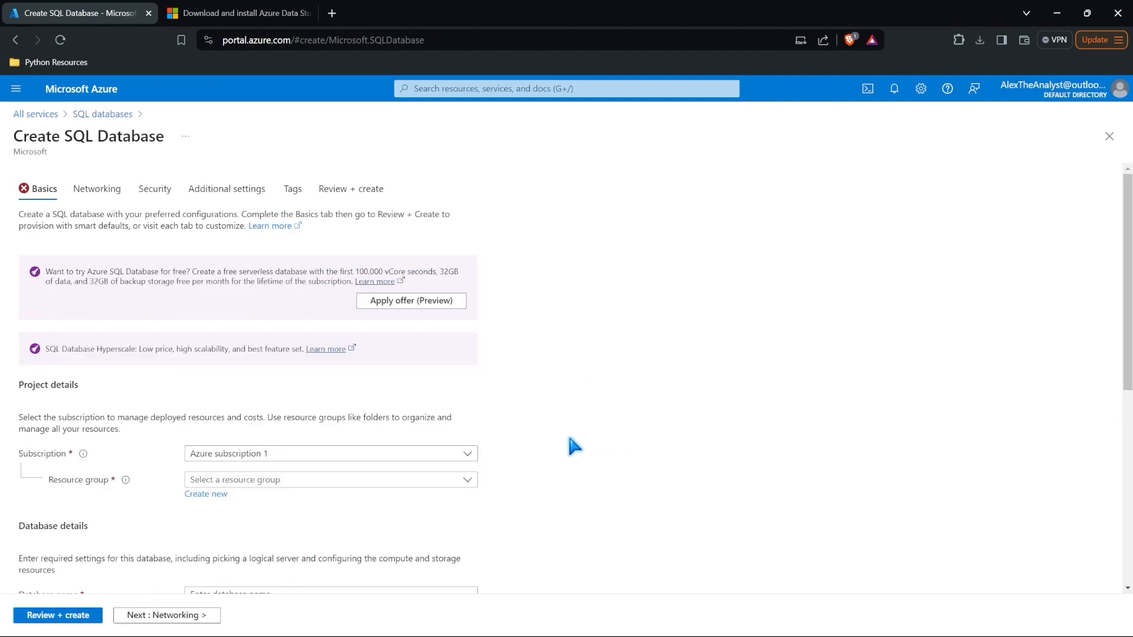
scroll(493, 417, "down", 3)
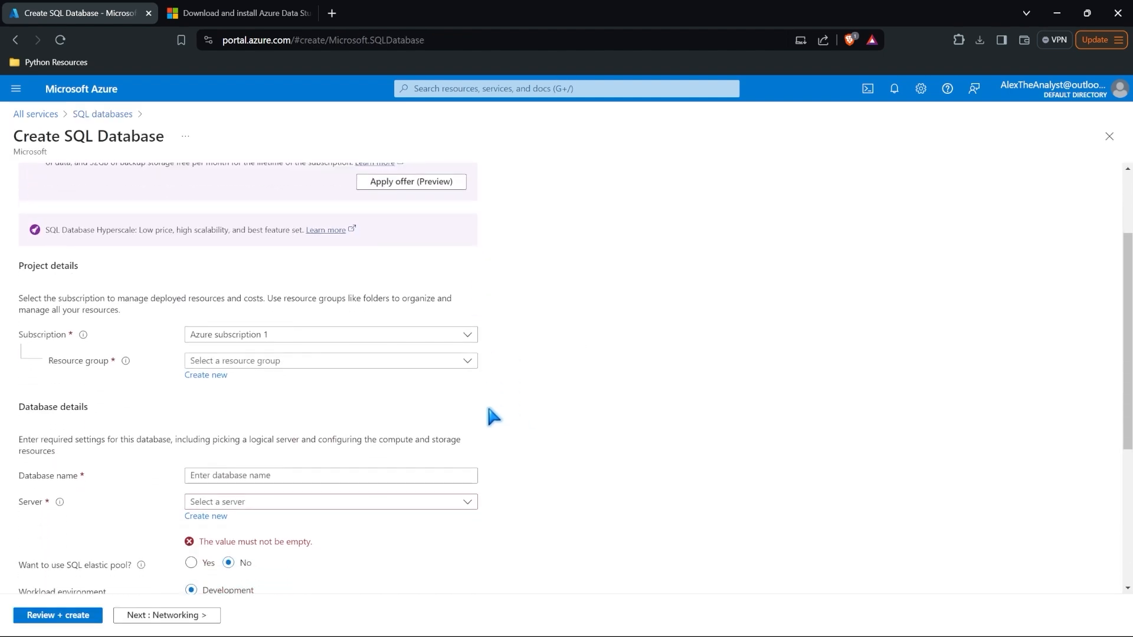
left_click(253, 285)
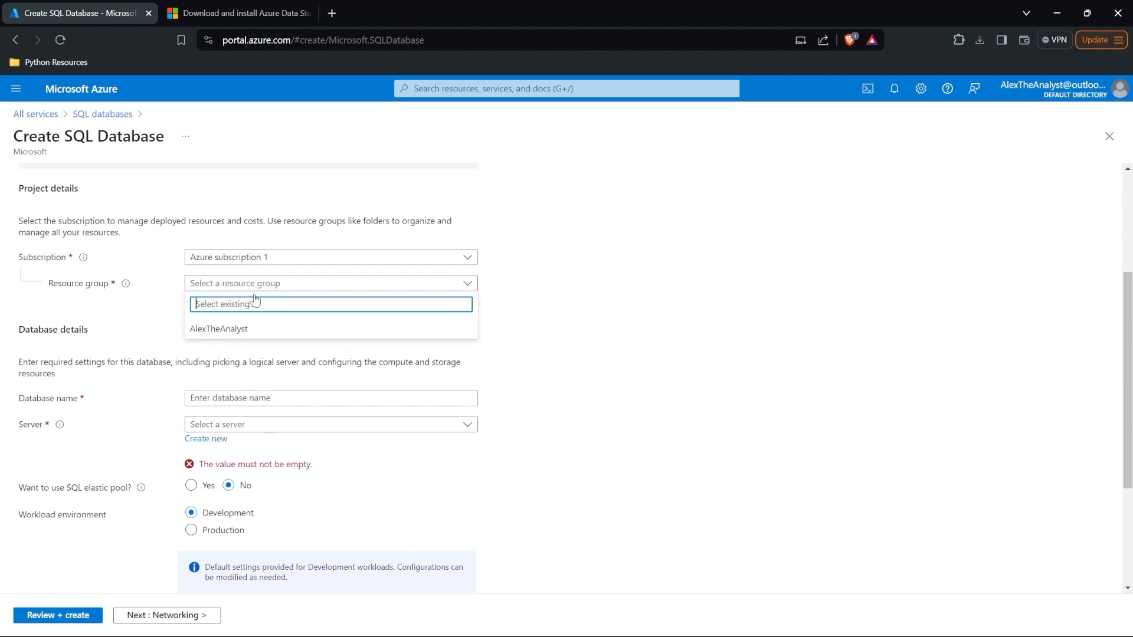
left_click(236, 328)
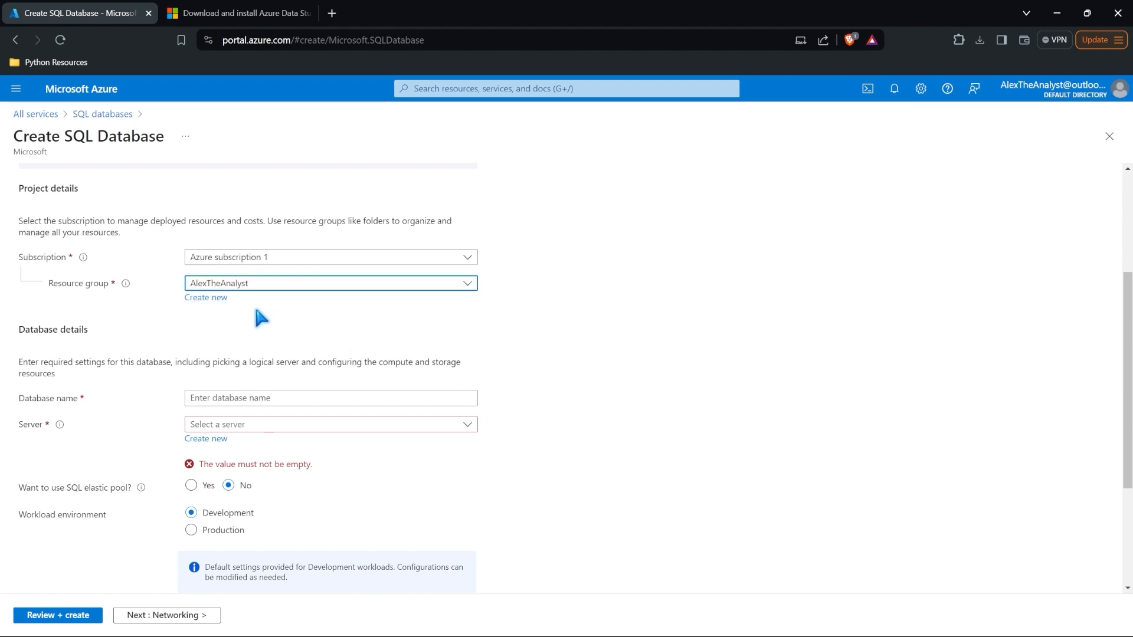
Step: Name the database AlexTheAnalystDB and check the Server list, which has no existing servers
scroll(254, 303, "down", 1)
left_click(289, 316)
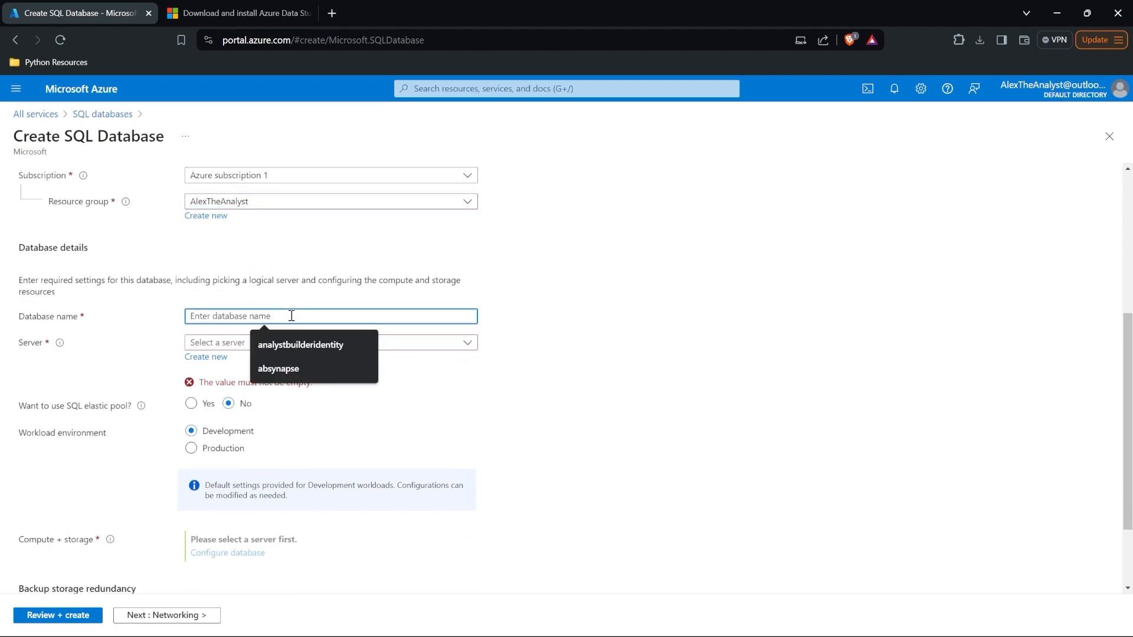
type("AlexTheAnalystDB")
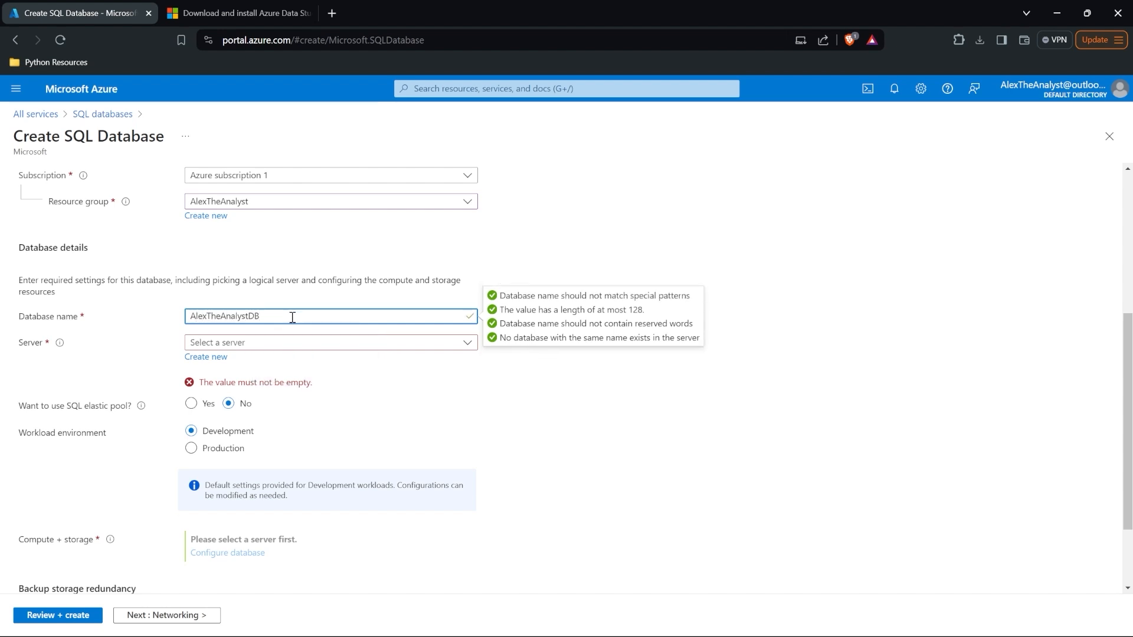
left_click(297, 347)
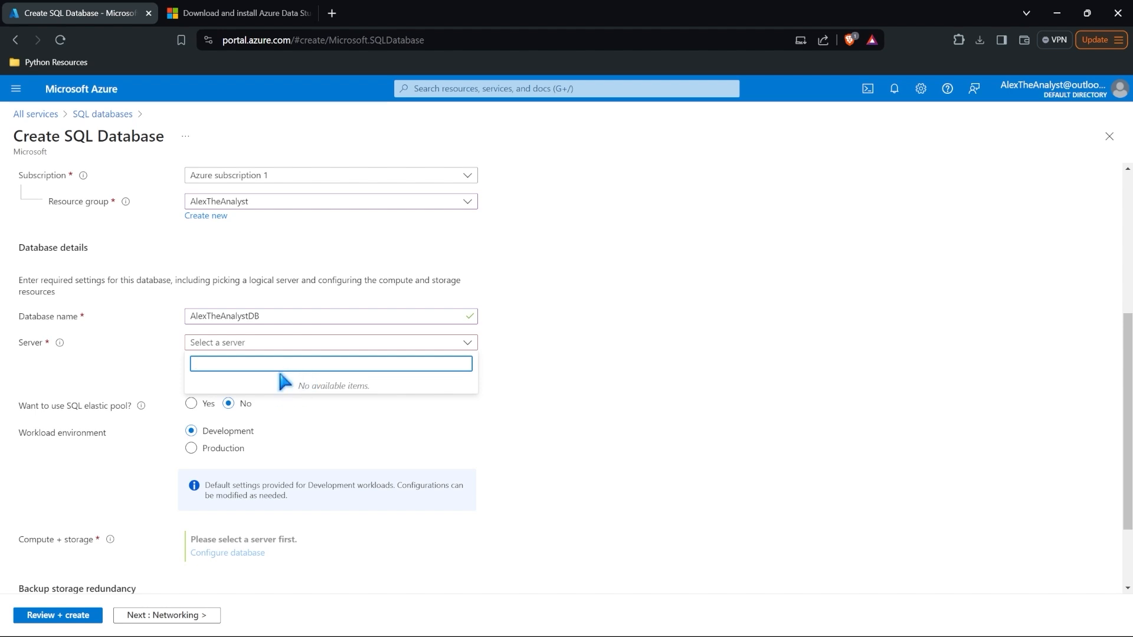
left_click(159, 369)
Step: Create a new server named ataserveryt in East US
left_click(194, 357)
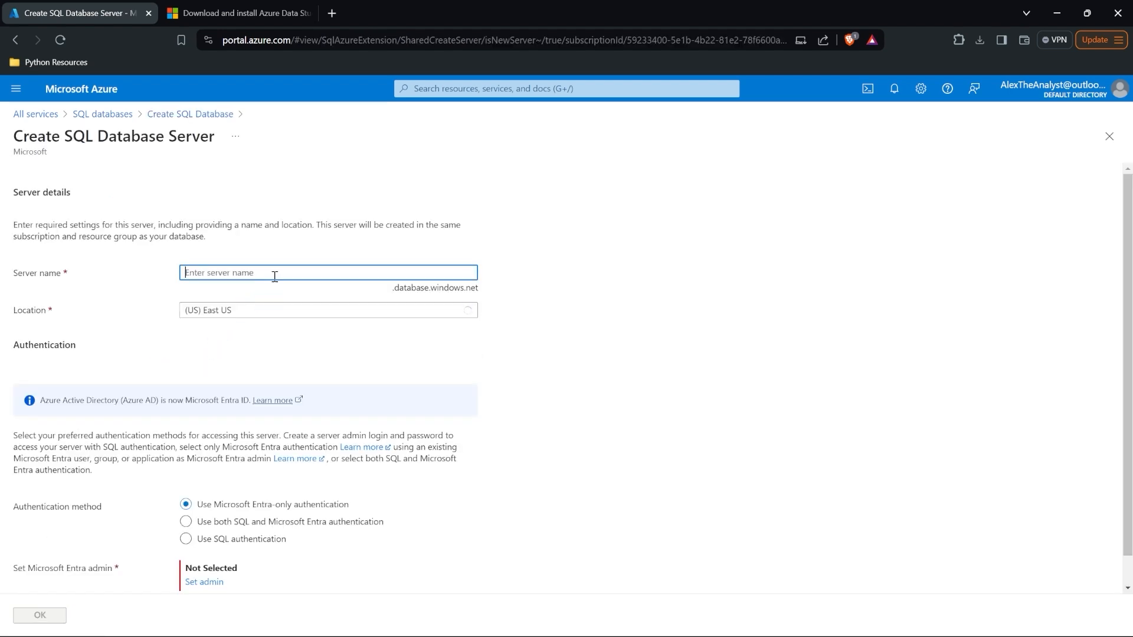
type("ATAServer")
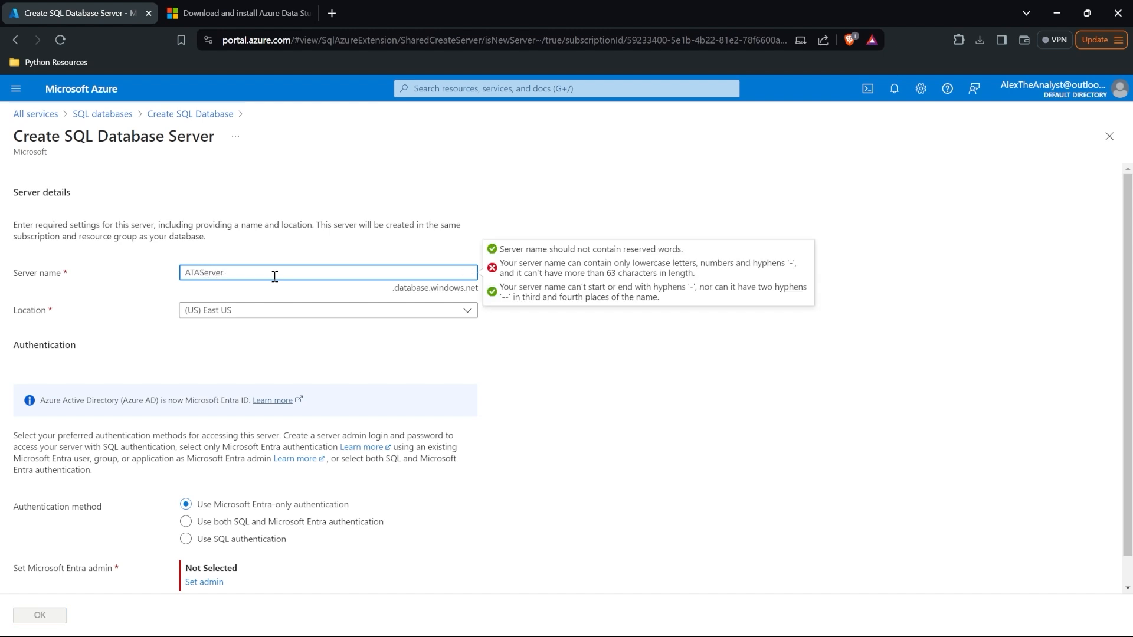
left_click_drag(204, 272, 147, 283)
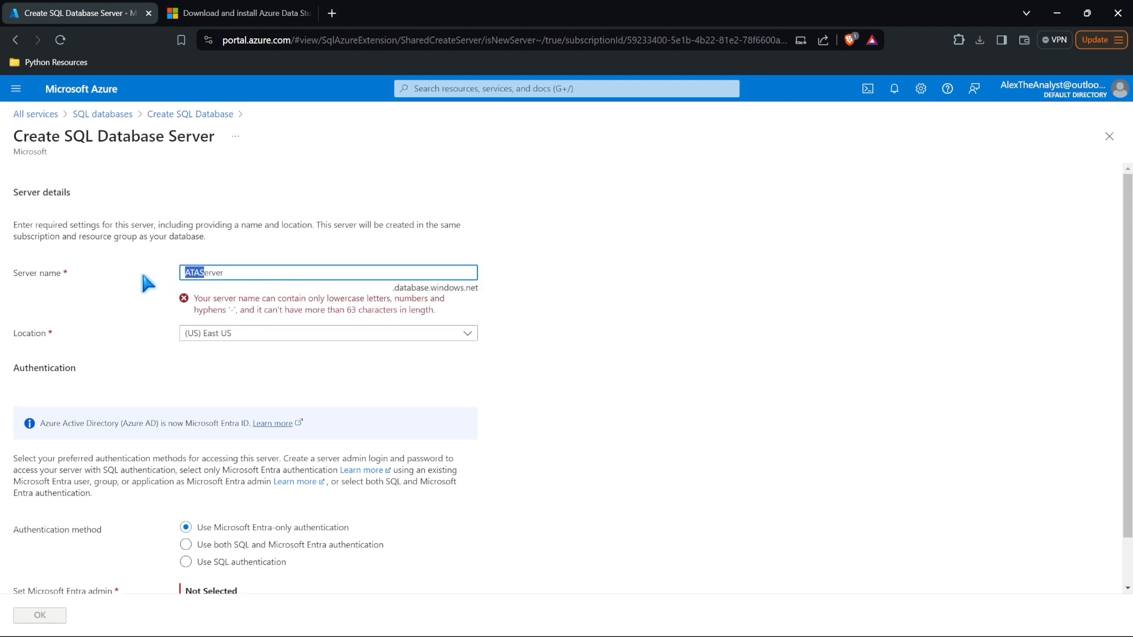
type("atas")
left_click(348, 271)
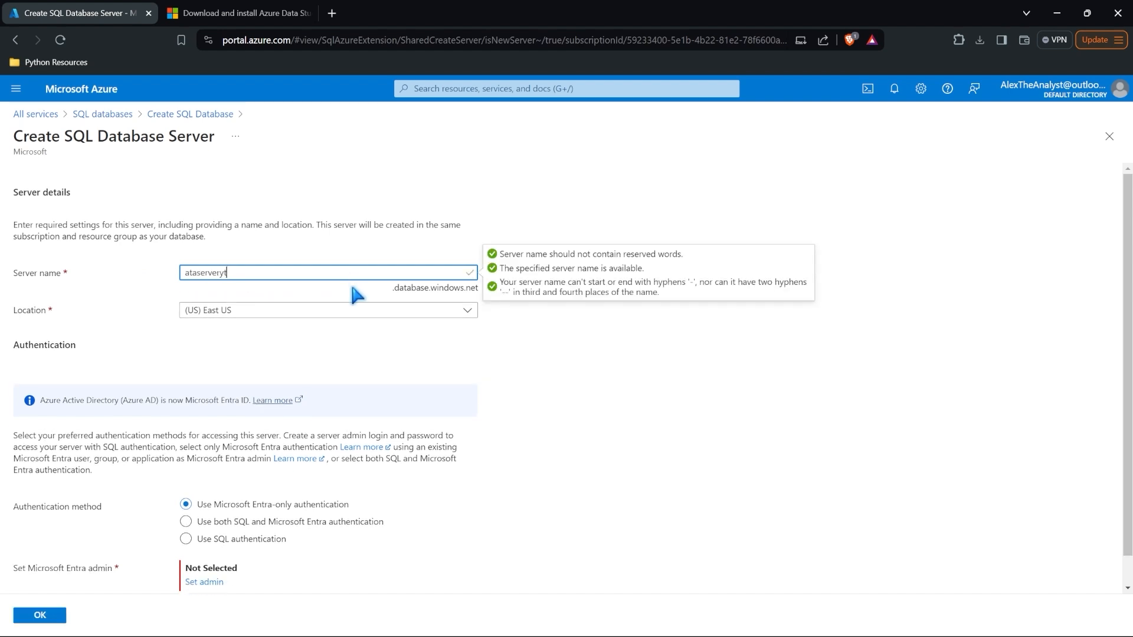
left_click(351, 286)
scroll(507, 308, "down", 1)
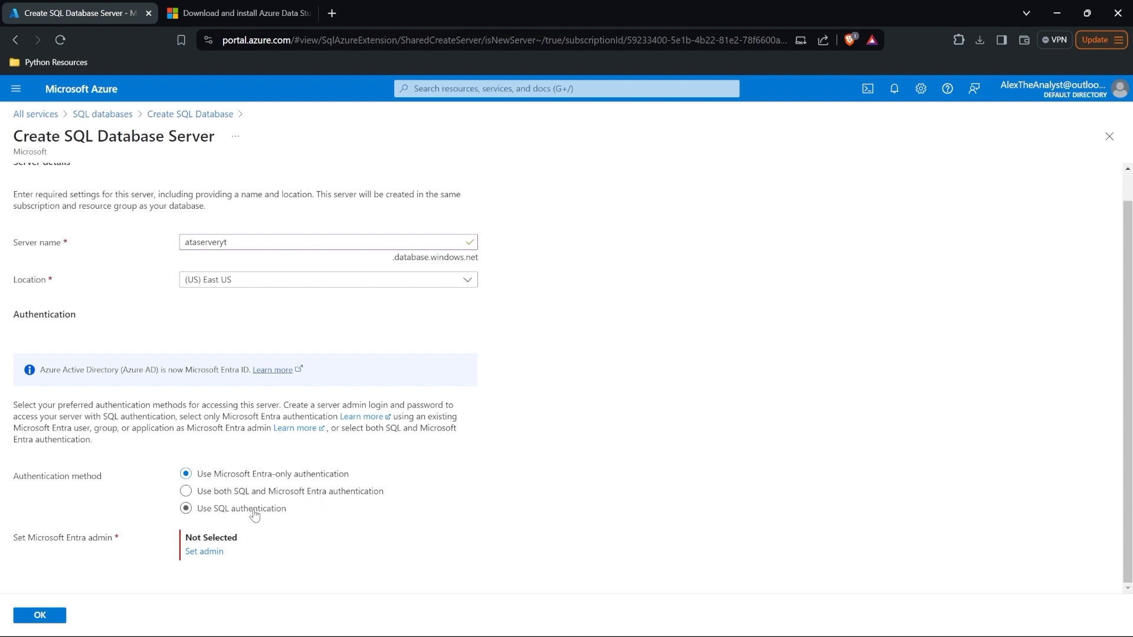
Step: Try the Entra admin picker and the SQL authentication option for the server
left_click(204, 552)
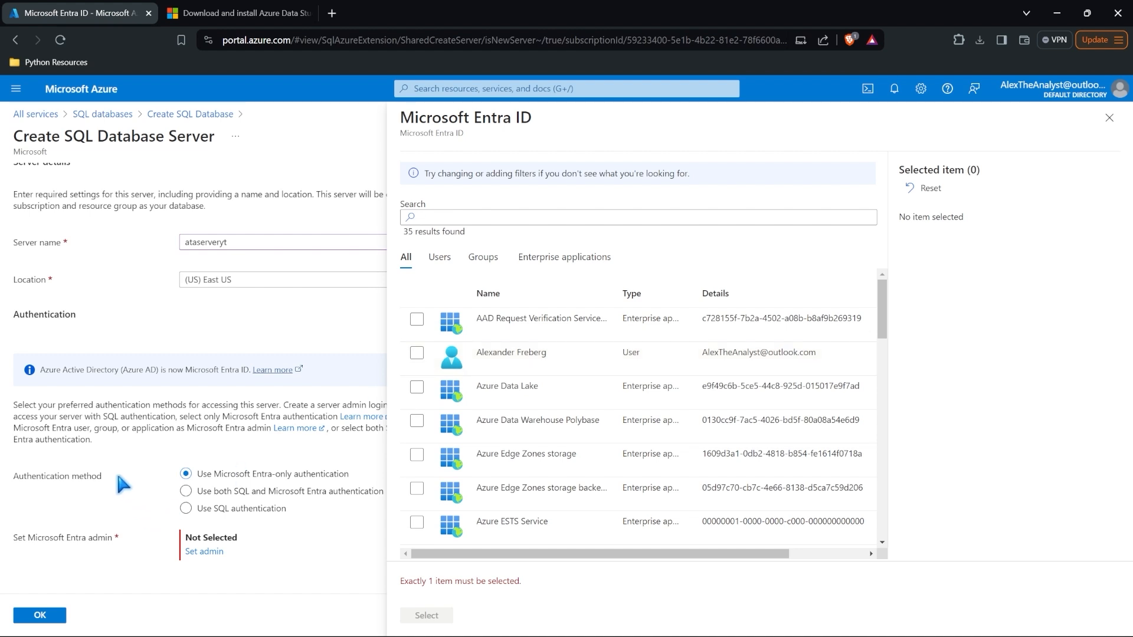
left_click(1109, 118)
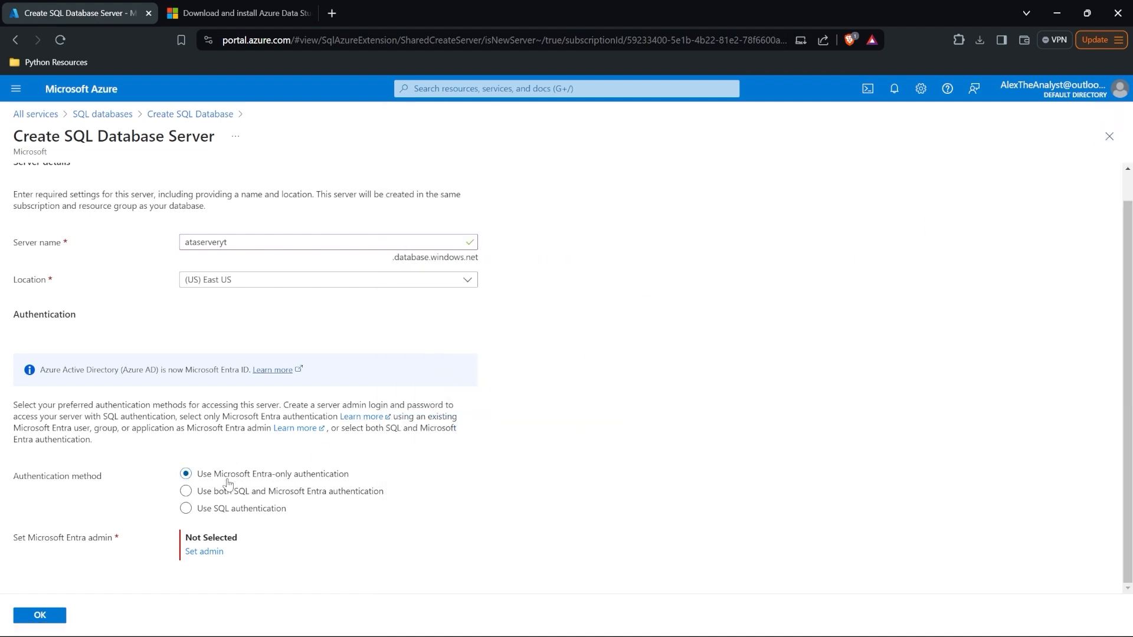
left_click(187, 511)
scroll(189, 515, "down", 1)
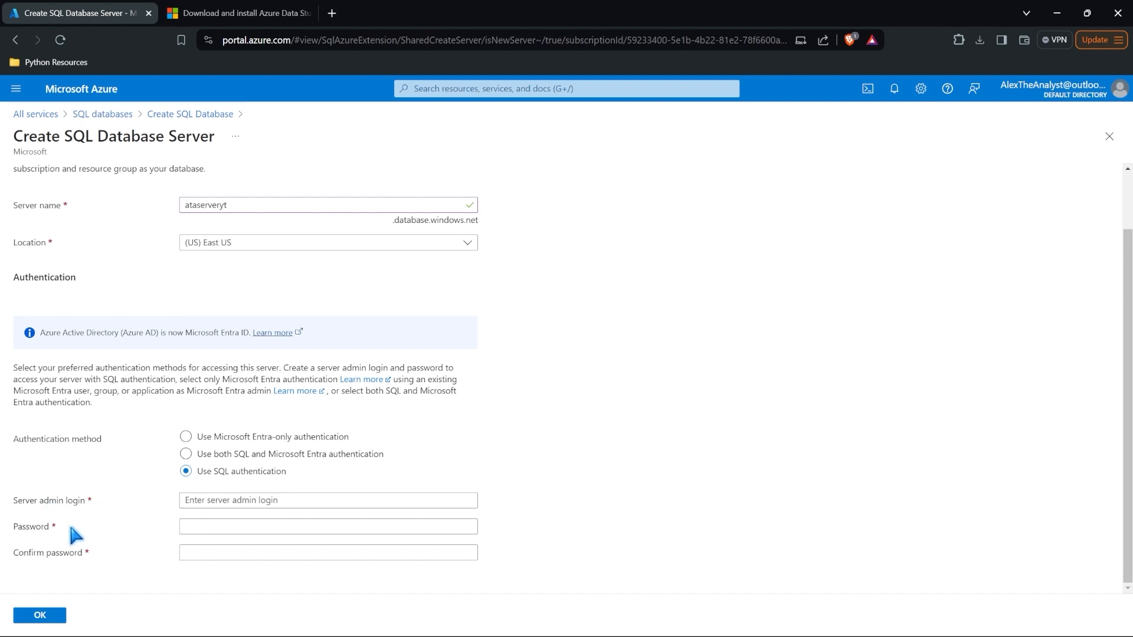
left_click(232, 502)
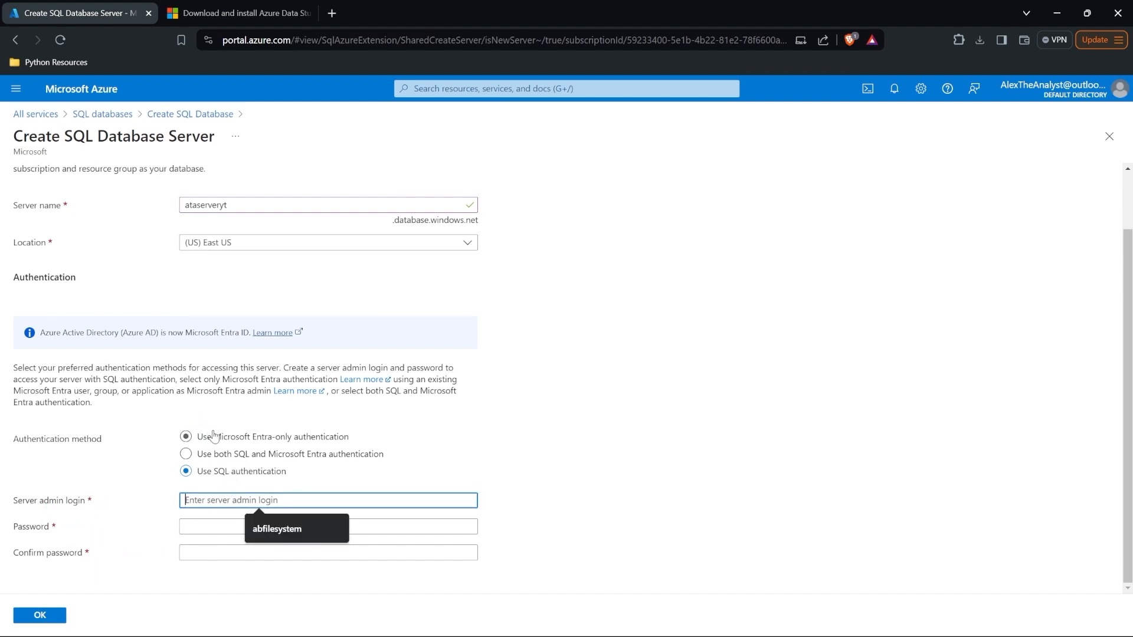
Step: Use Microsoft Entra-only authentication with your own account as Entra admin, and confirm the server
left_click(209, 457)
scroll(249, 505, "down", 1)
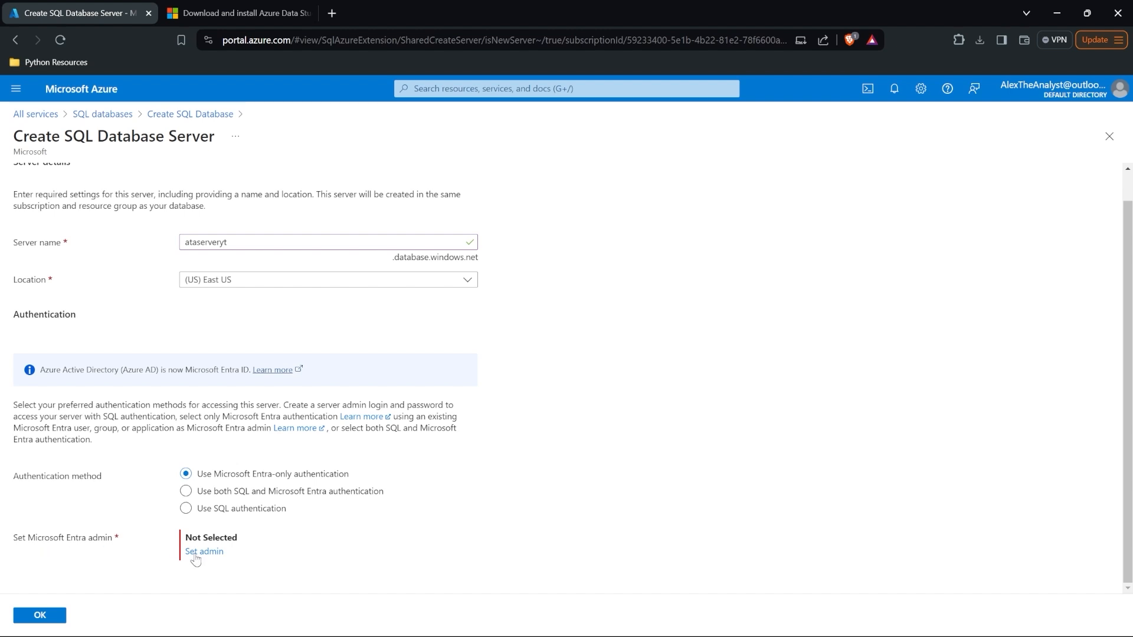
left_click(202, 553)
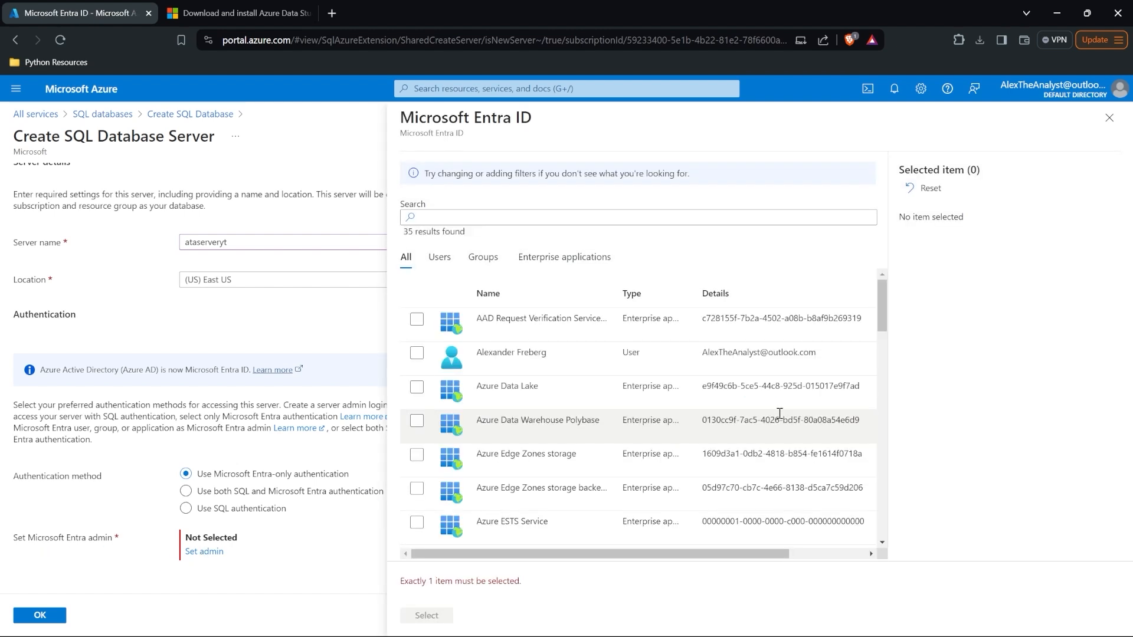
left_click(417, 353)
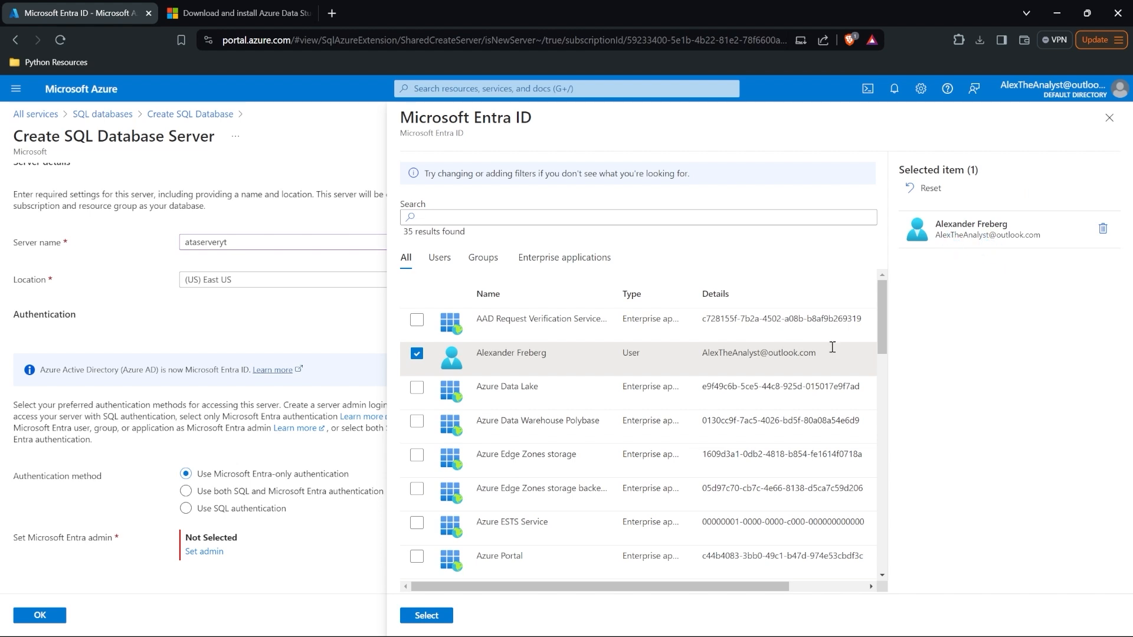
left_click(416, 617)
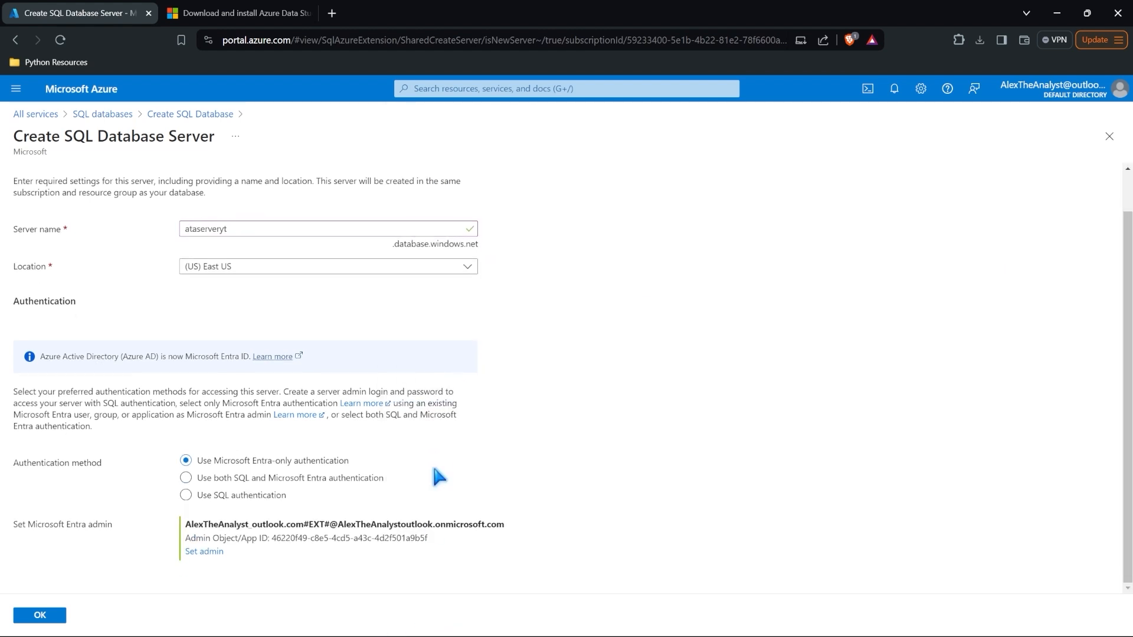
left_click(51, 619)
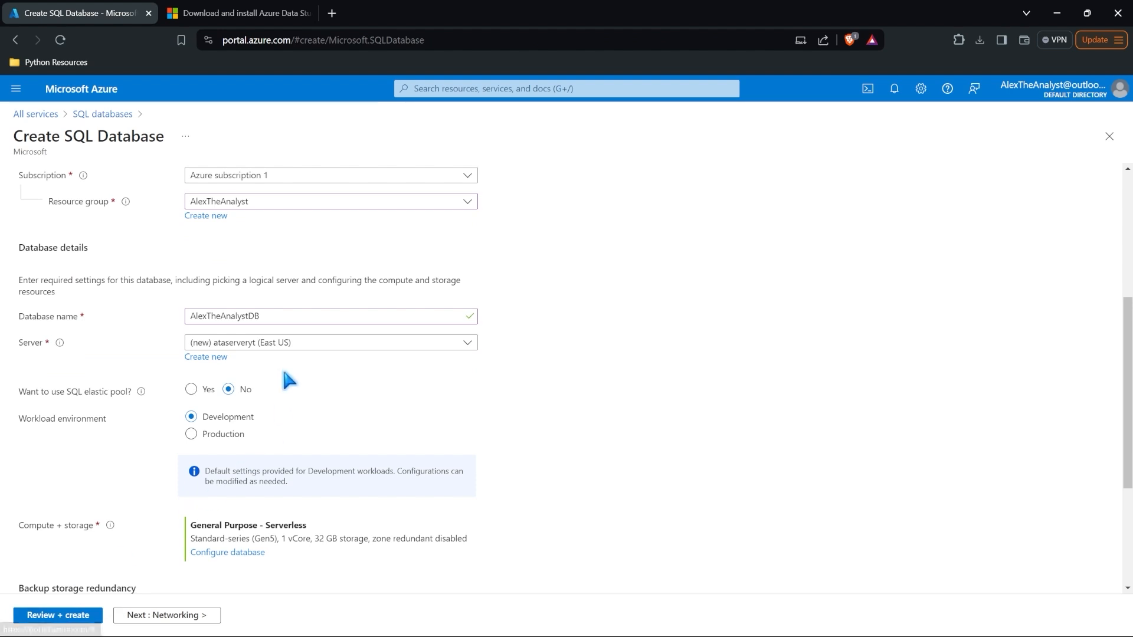
Step: Keep the workload environment on Development after trying Production, and open the compute + storage configuration
scroll(278, 354, "down", 4)
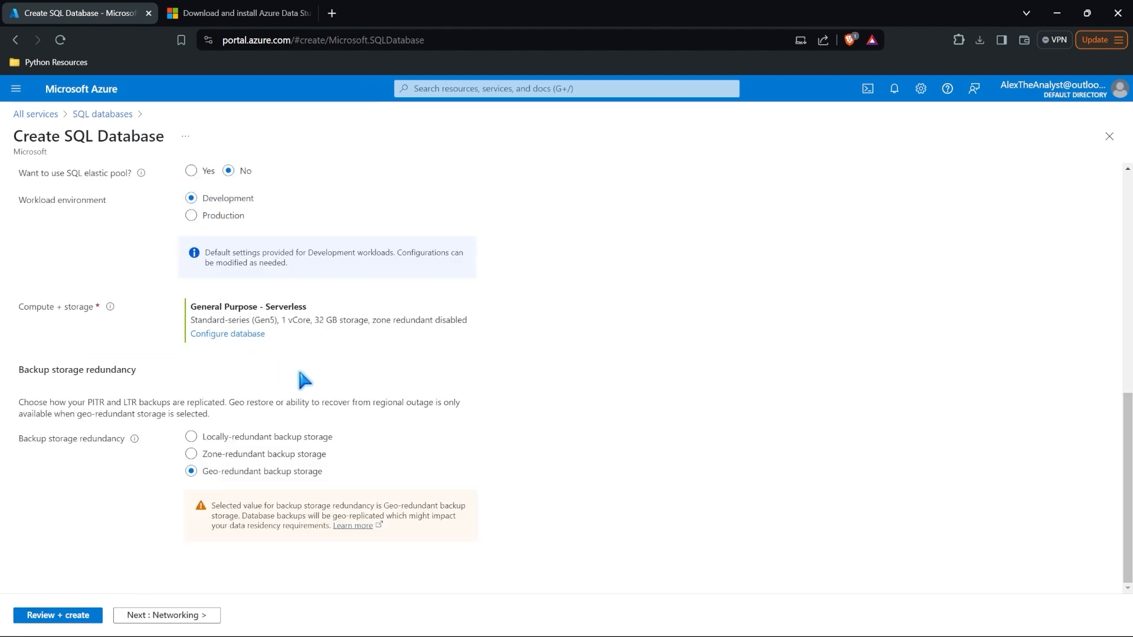
scroll(298, 378, "up", 3)
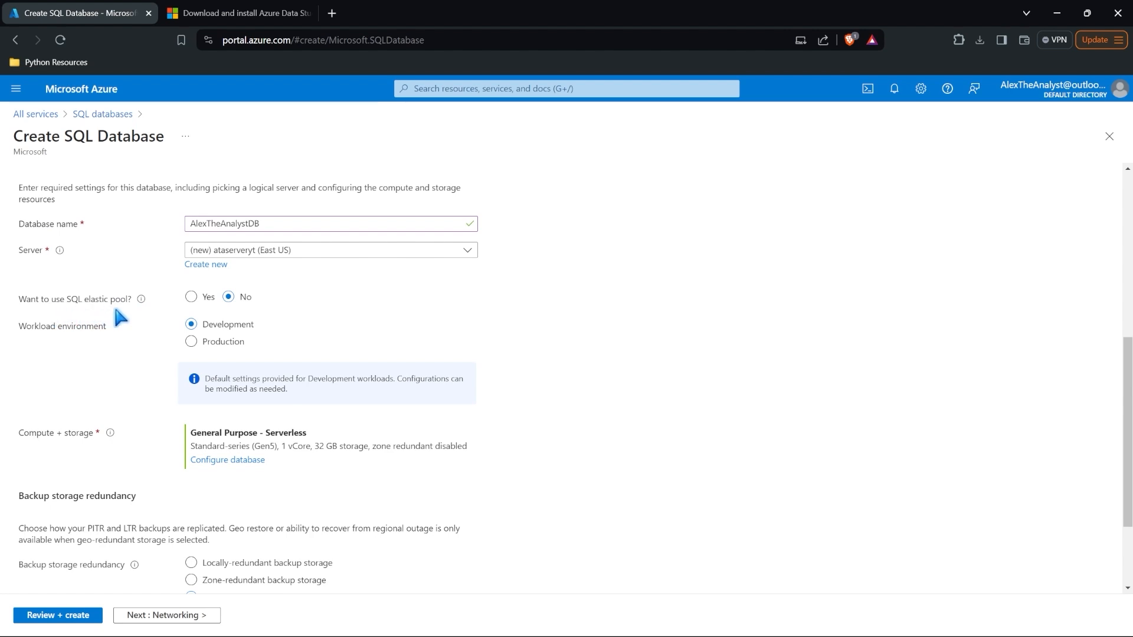
mouse_move(139, 302)
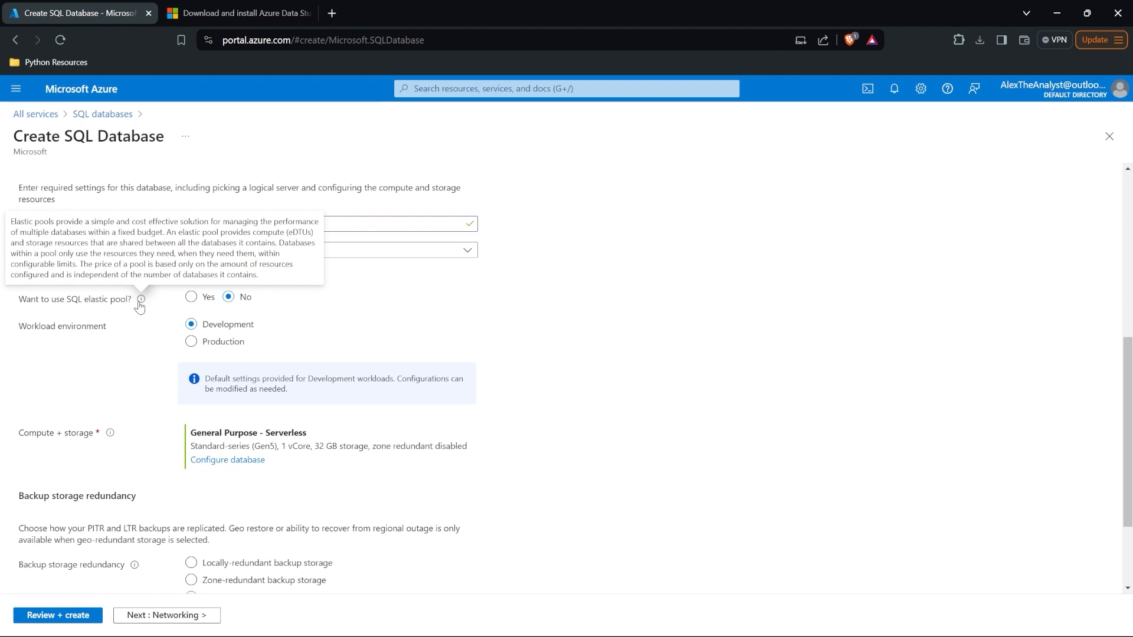
left_click(191, 342)
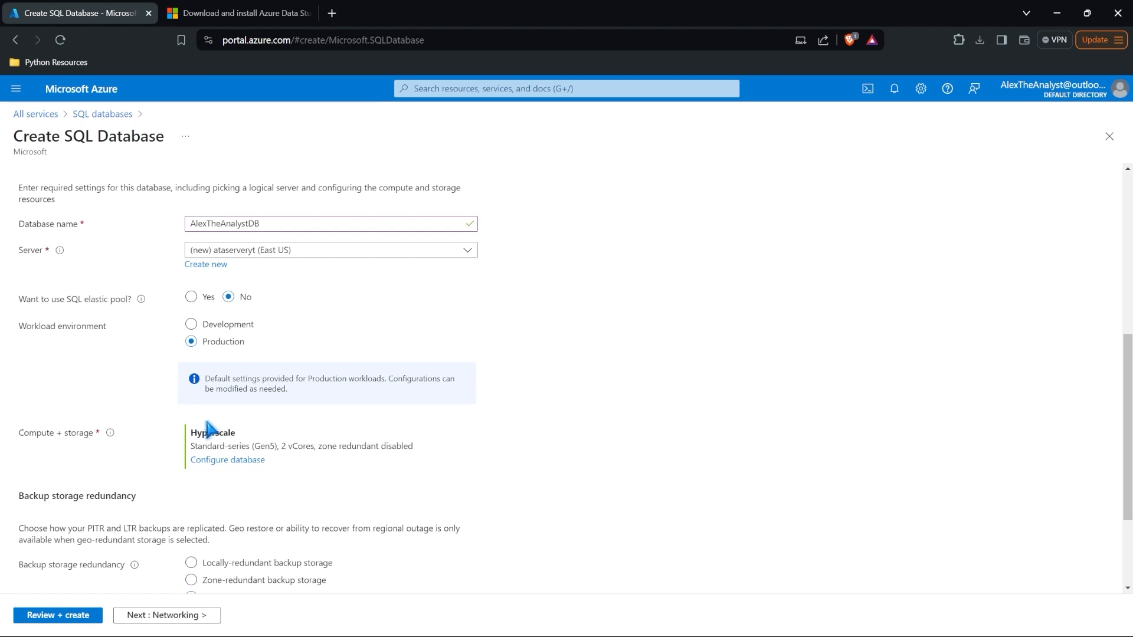
left_click(192, 326)
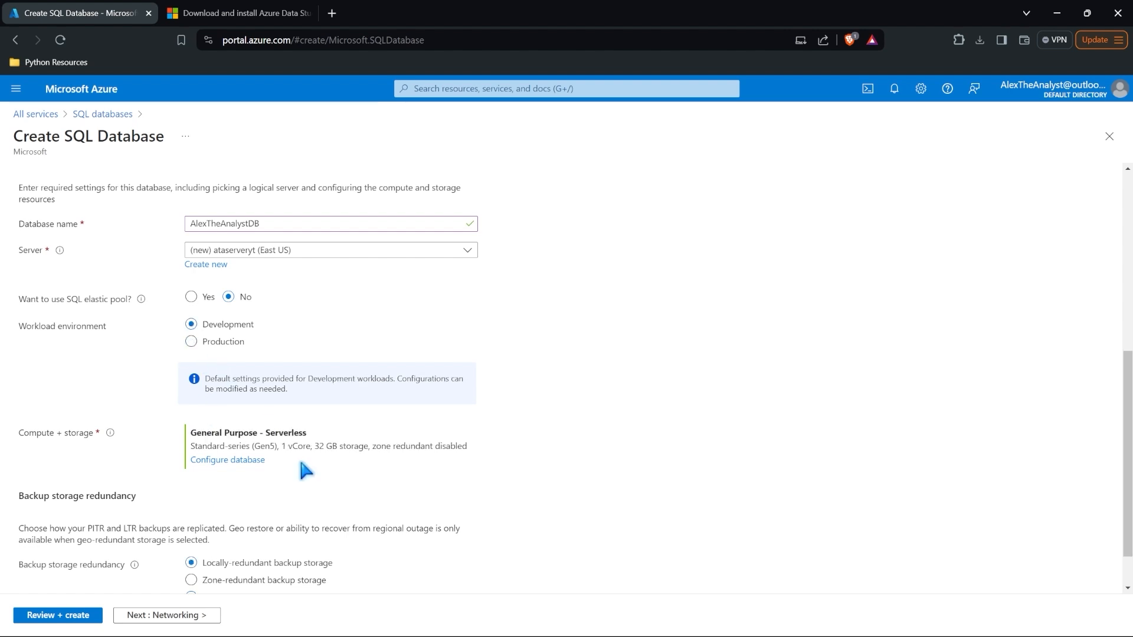
left_click(256, 461)
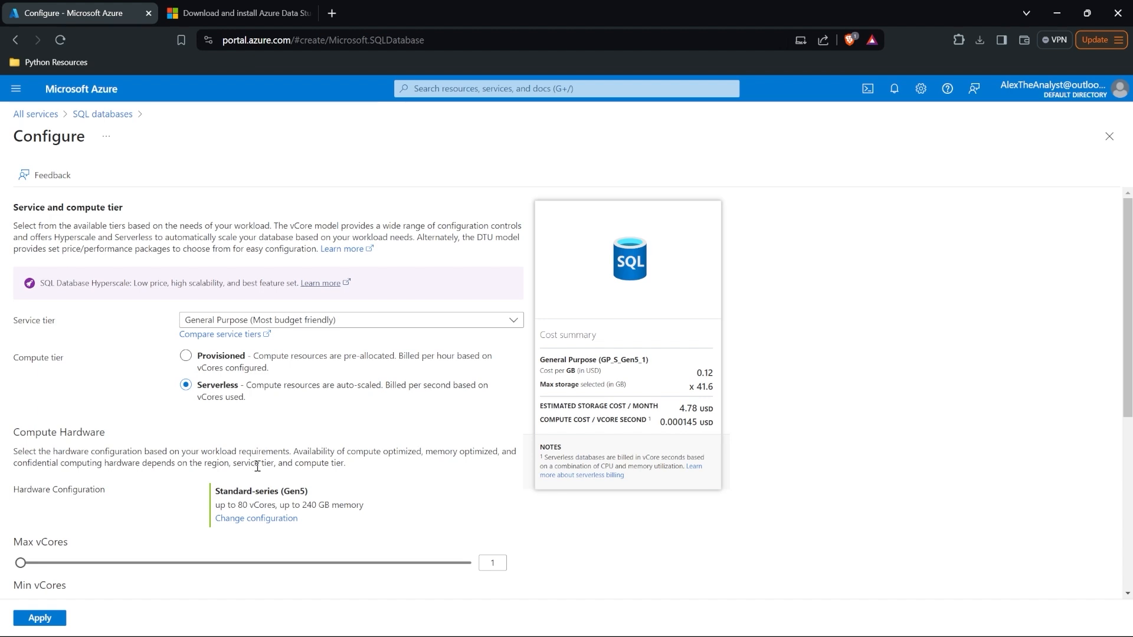
Step: View the hardware options without changes, keeping General Purpose Serverless, 1 vCore, 32 GB storage
scroll(264, 496, "down", 3)
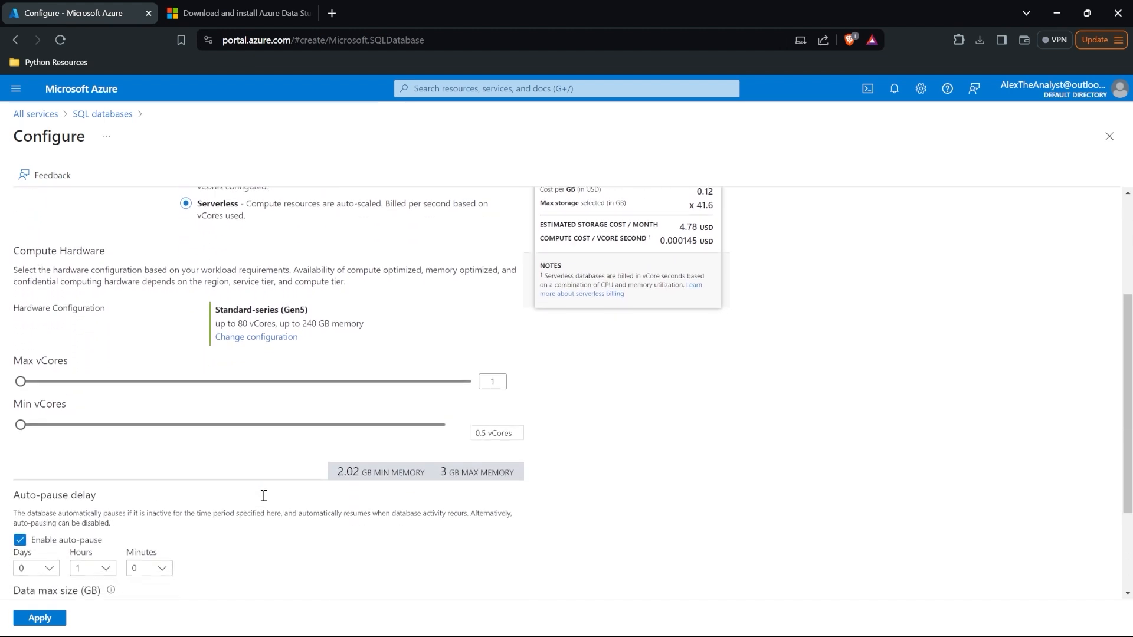
scroll(263, 495, "down", 2)
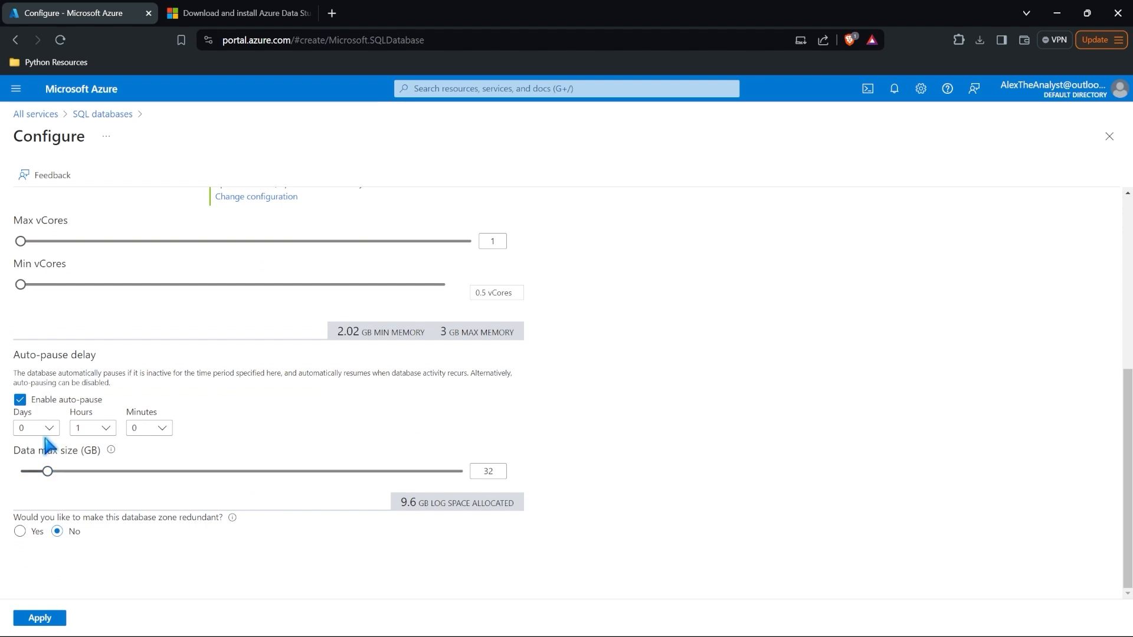
scroll(49, 442, "up", 2)
scroll(47, 442, "up", 3)
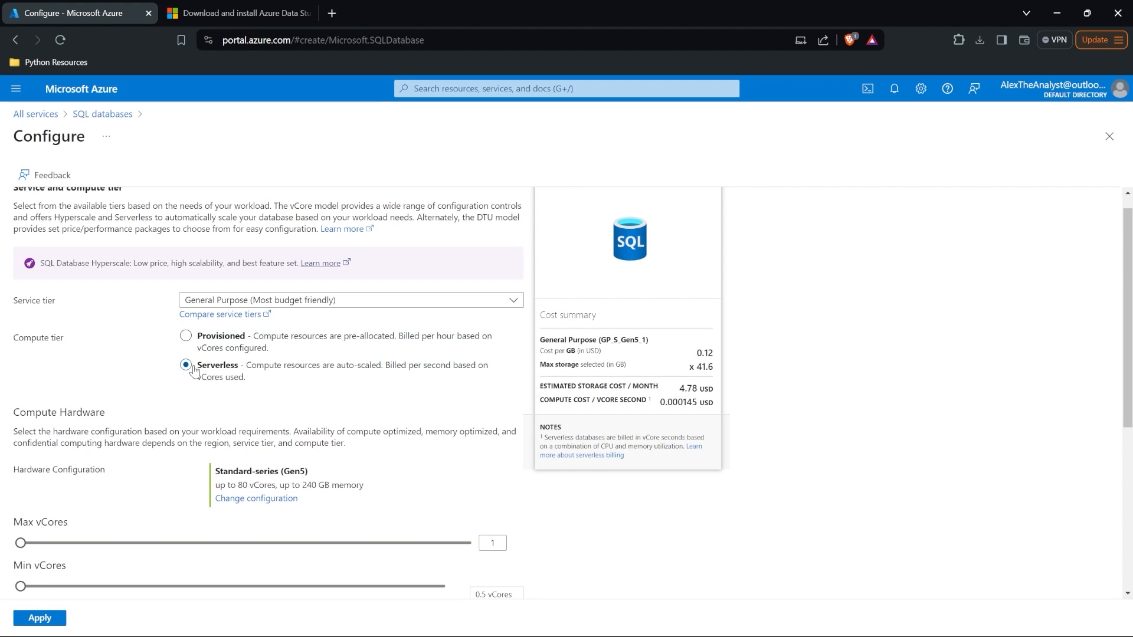
scroll(176, 378, "down", 3)
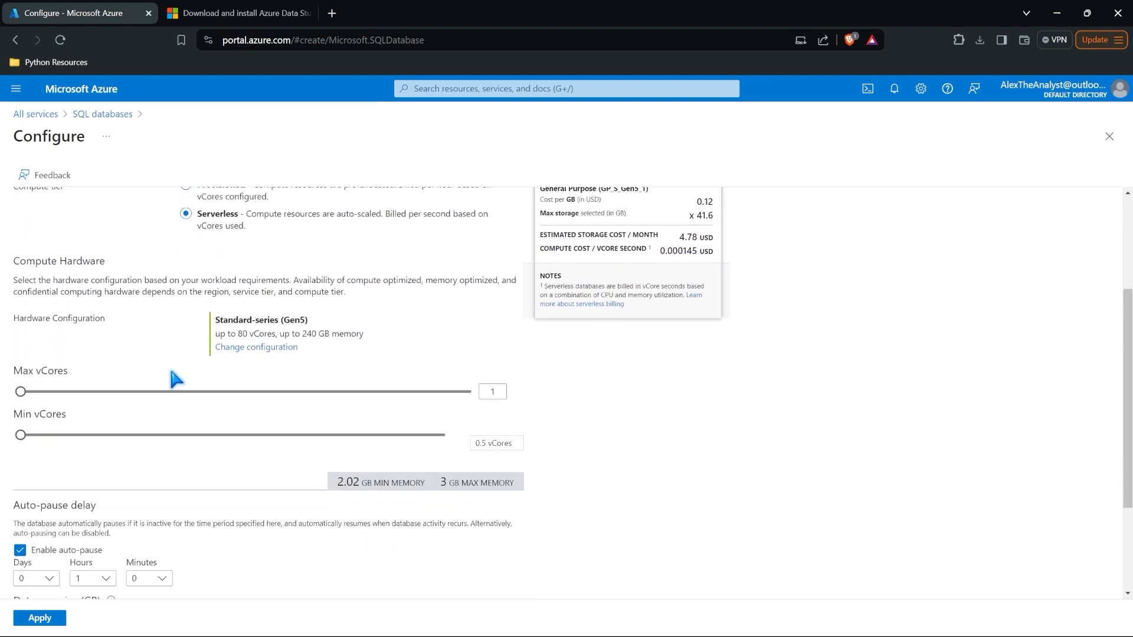
left_click(249, 348)
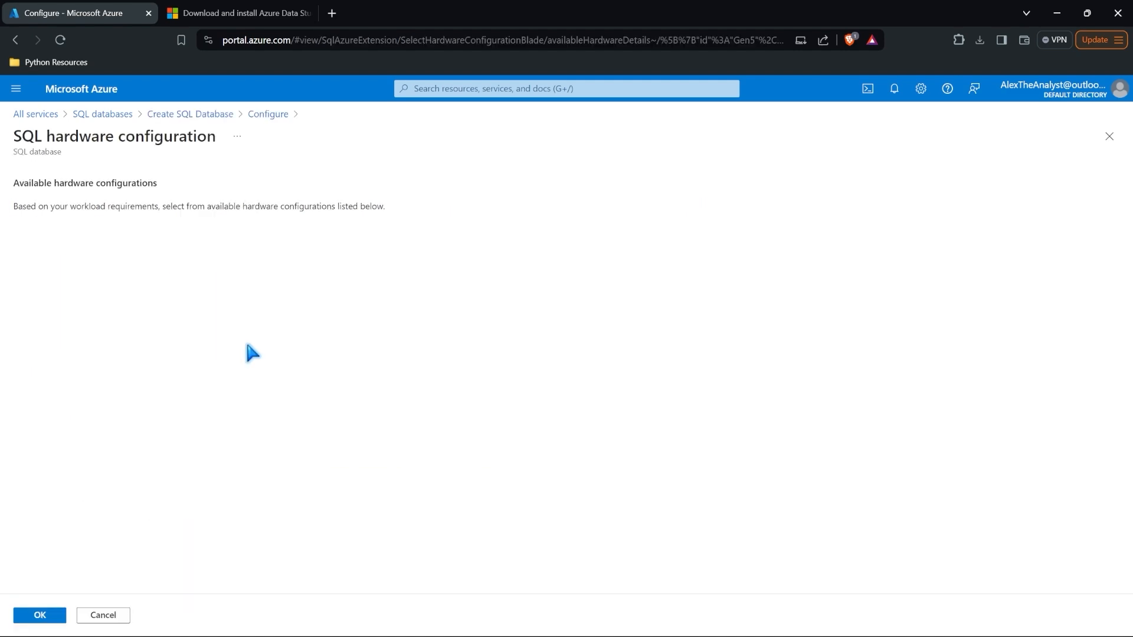
left_click(110, 614)
scroll(123, 299, "up", 3)
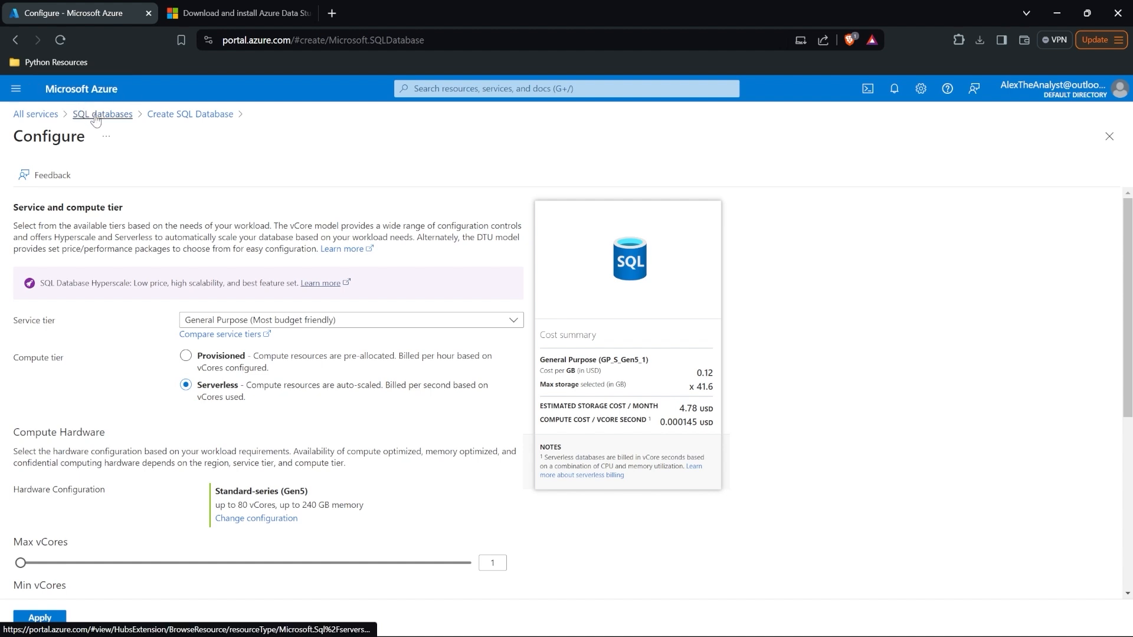
left_click(166, 117)
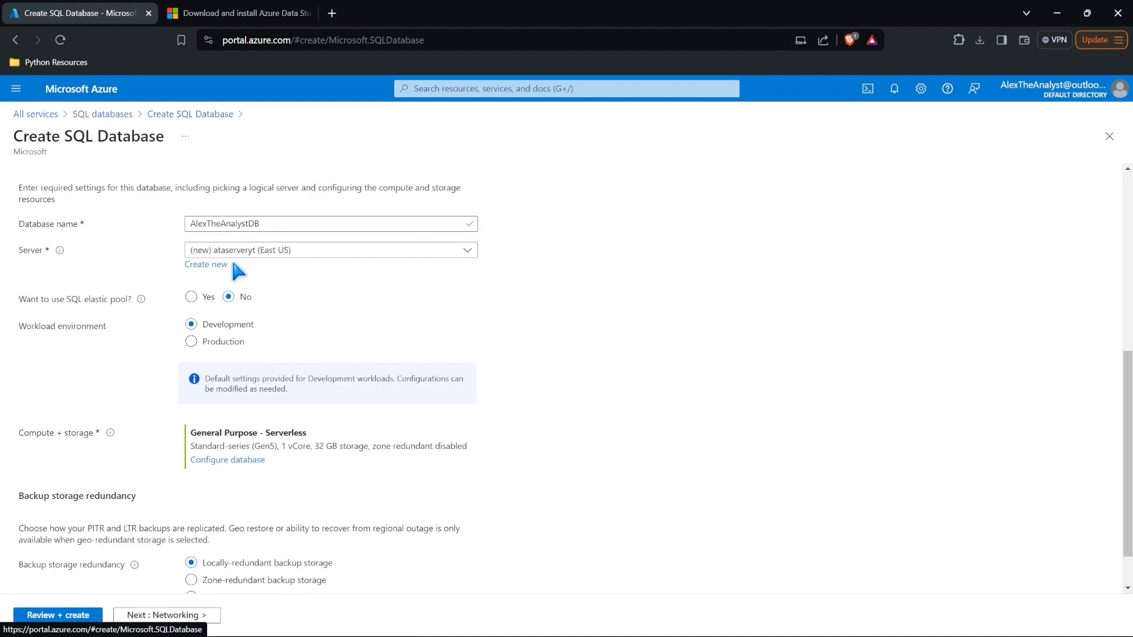
Step: Review the AlexTheAnalystDB summary and create the database with the new ataserveryt server
scroll(245, 305, "down", 1)
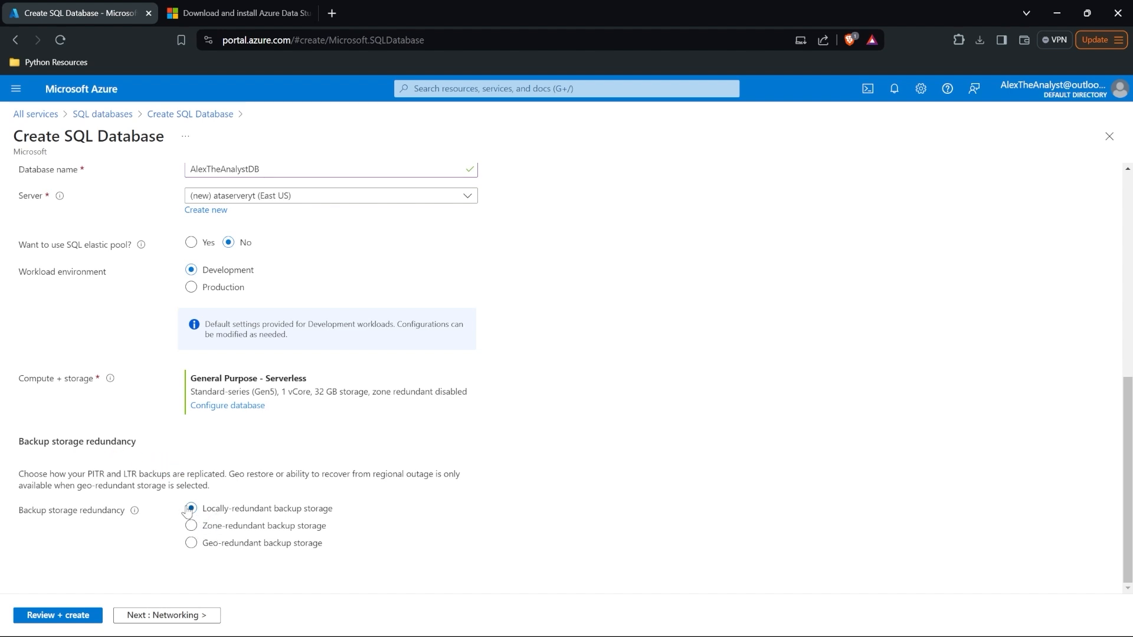
left_click(78, 617)
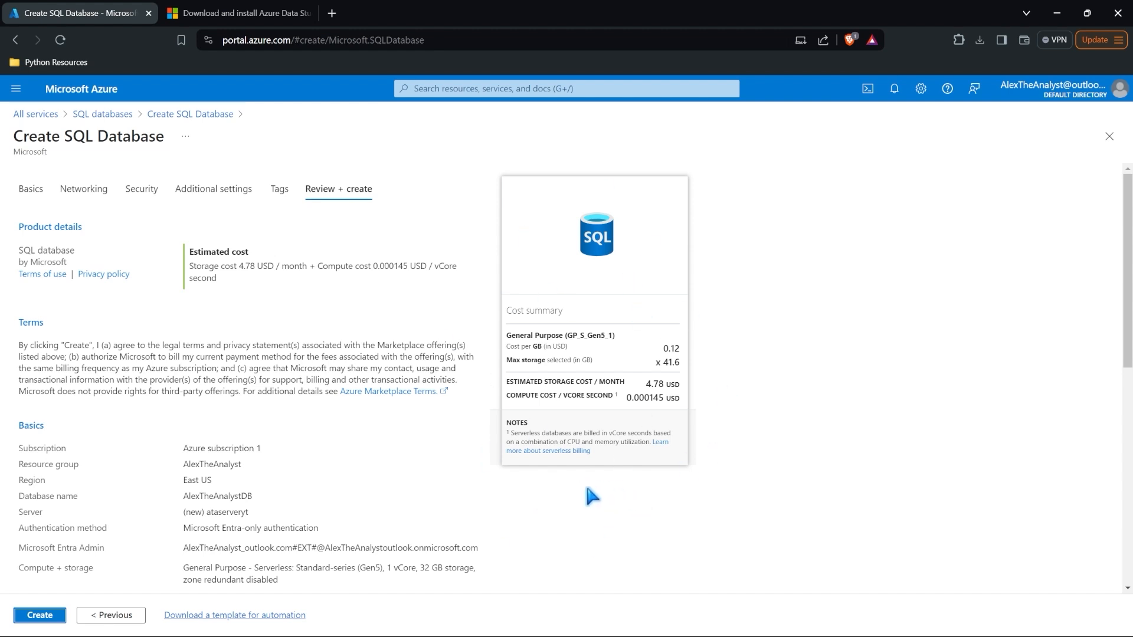
scroll(586, 488, "down", 9)
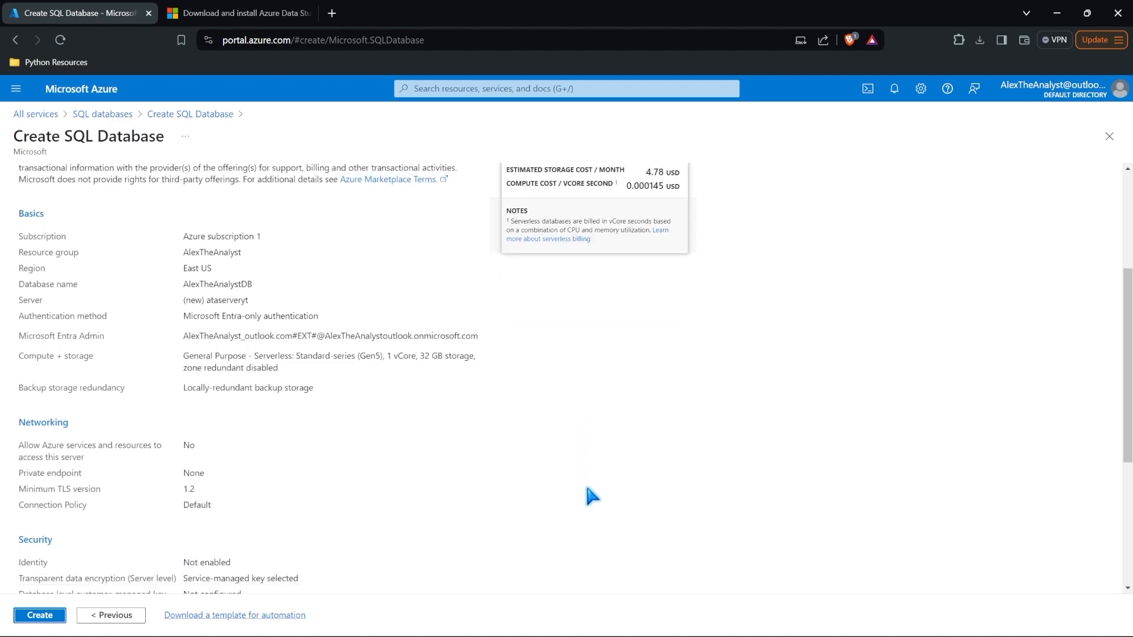
left_click(38, 616)
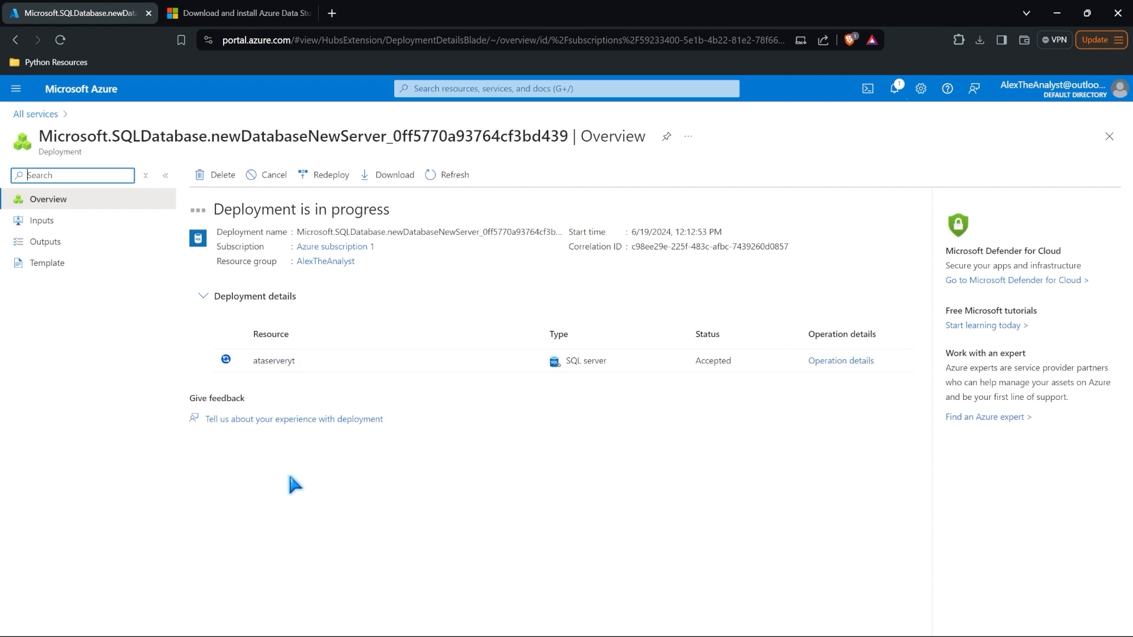
Step: Expand the deployment details to watch AlexTheAnalystDB and ataserveryt finish deploying
left_click(204, 296)
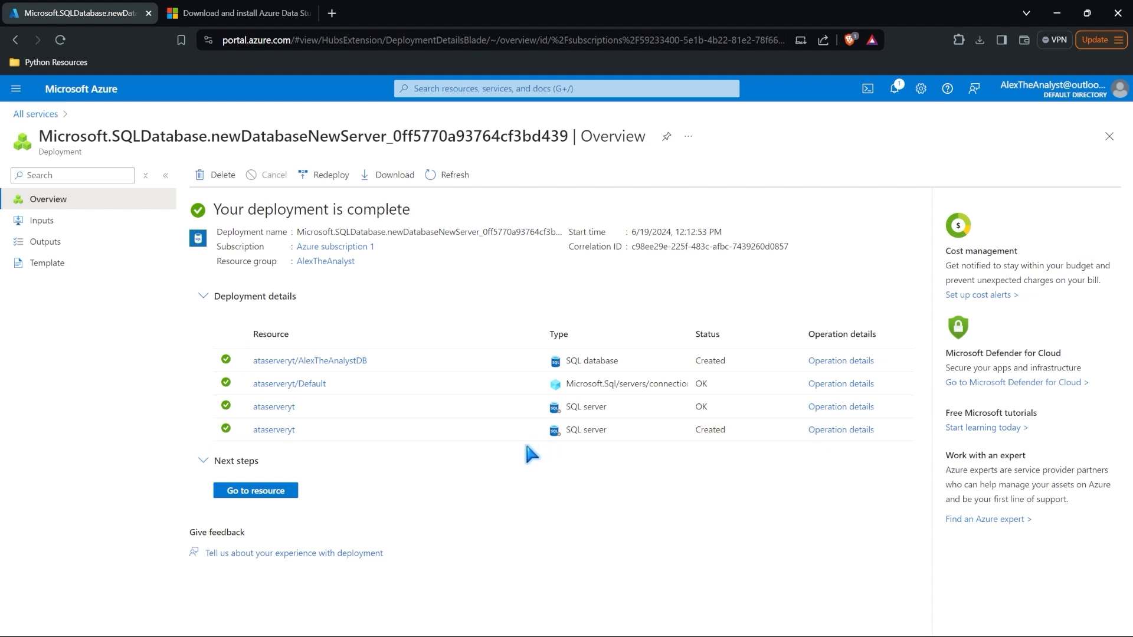
Step: Go to the AlexTheAnalystDB resource and dismiss the service menu callout on its Overview
left_click(262, 492)
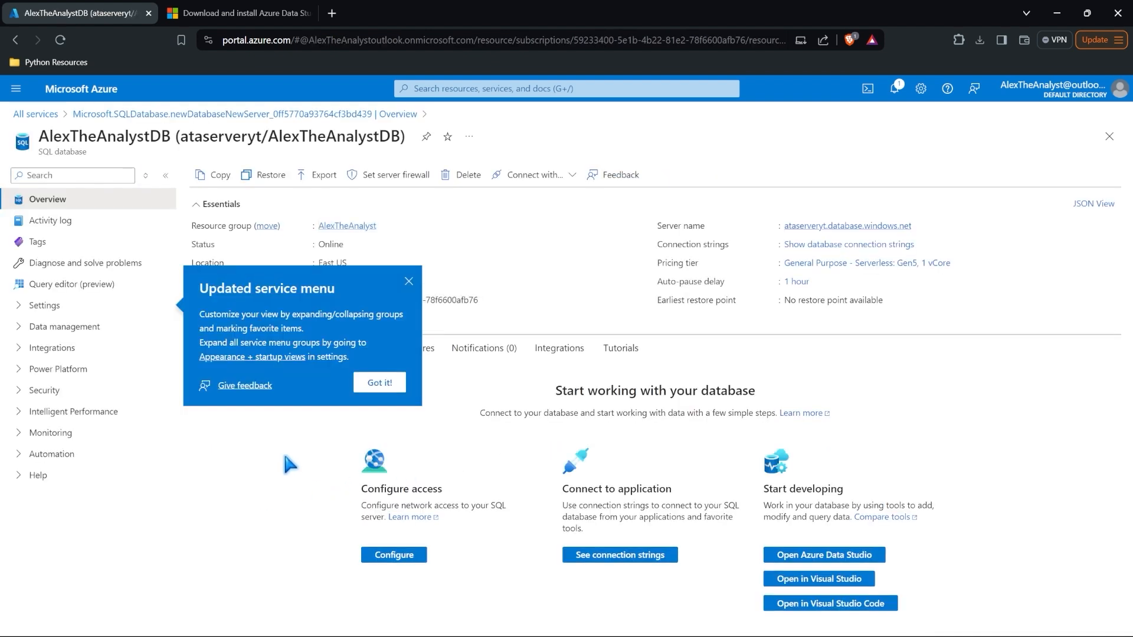
left_click(408, 281)
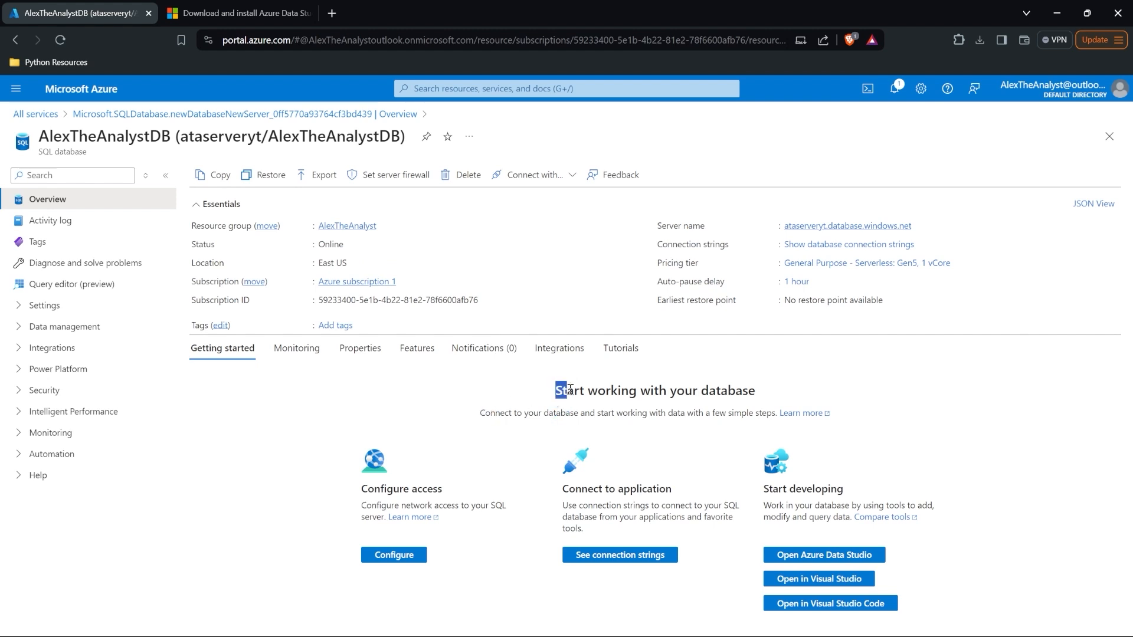
left_click_drag(555, 390, 761, 394)
left_click(761, 394)
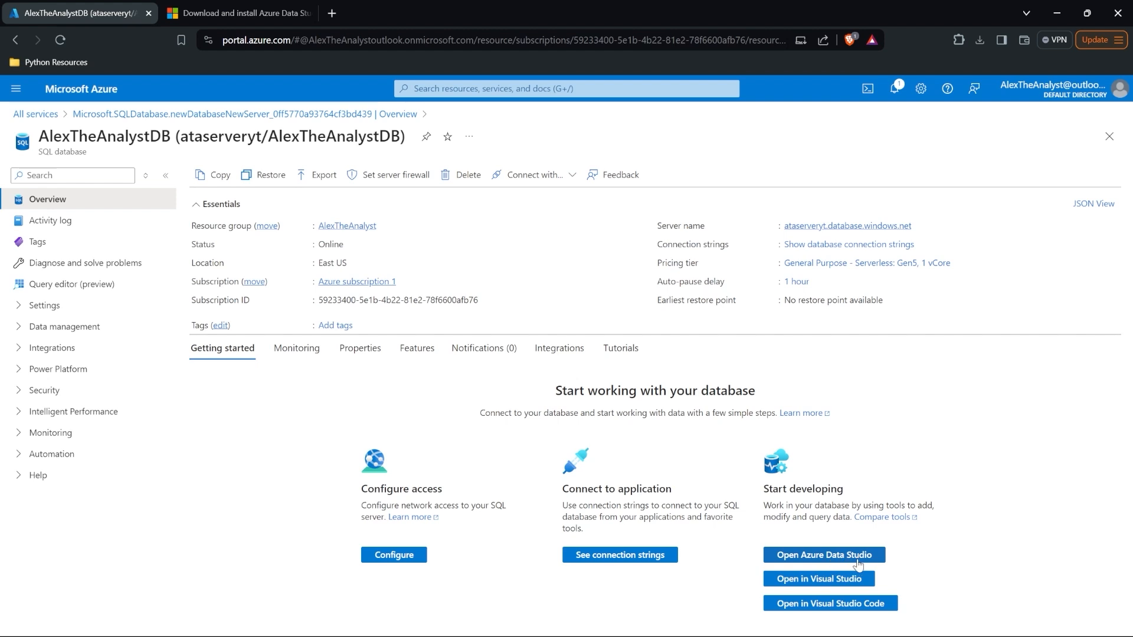
Step: Open Azure Data Studio from the AlexTheAnalystDB Overview and launch the desktop app
left_click(820, 558)
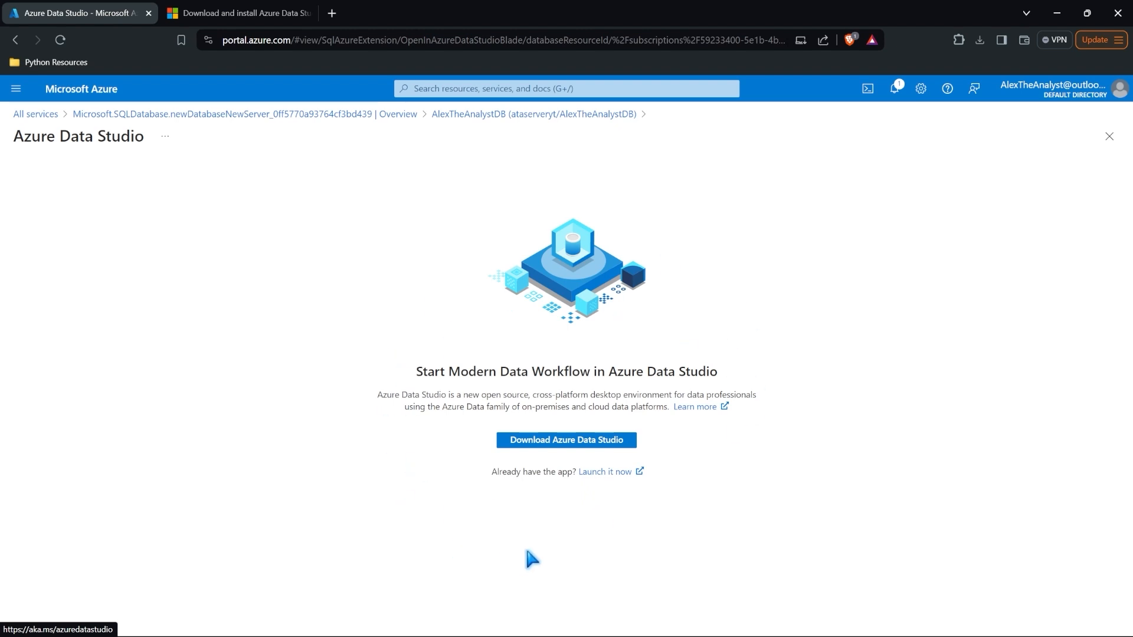
left_click(627, 626)
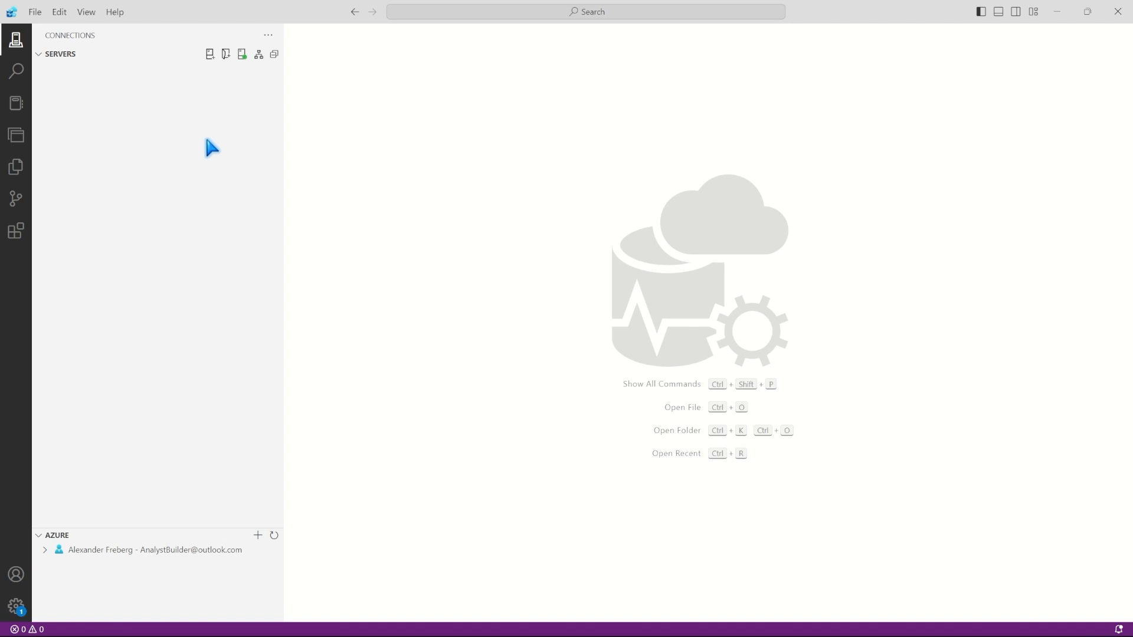
left_click(15, 72)
left_click(16, 104)
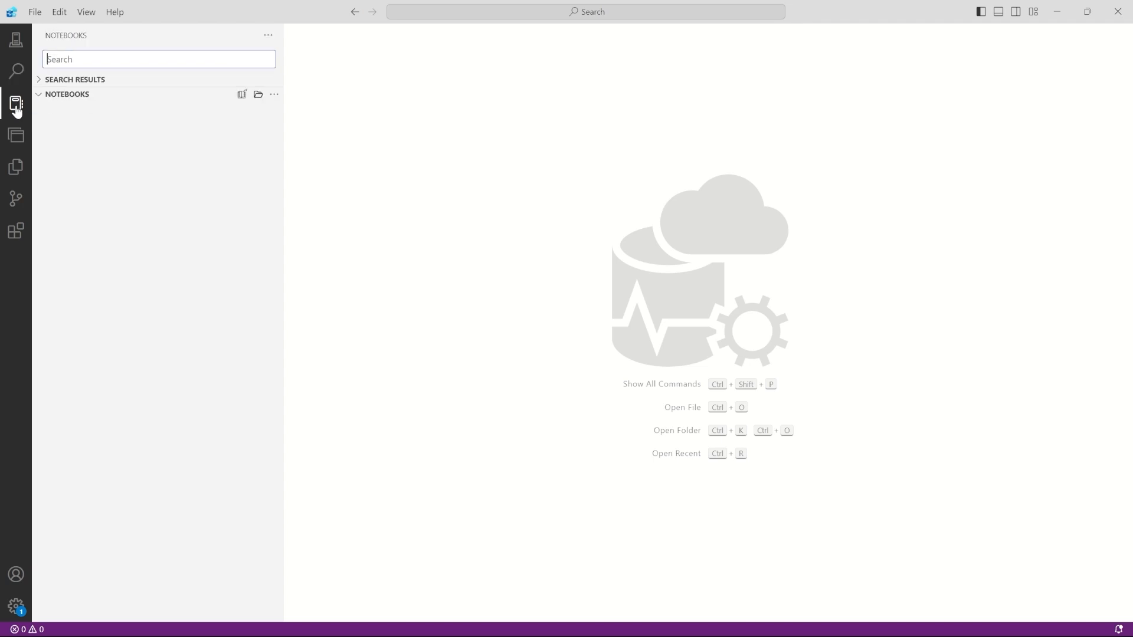
left_click(16, 135)
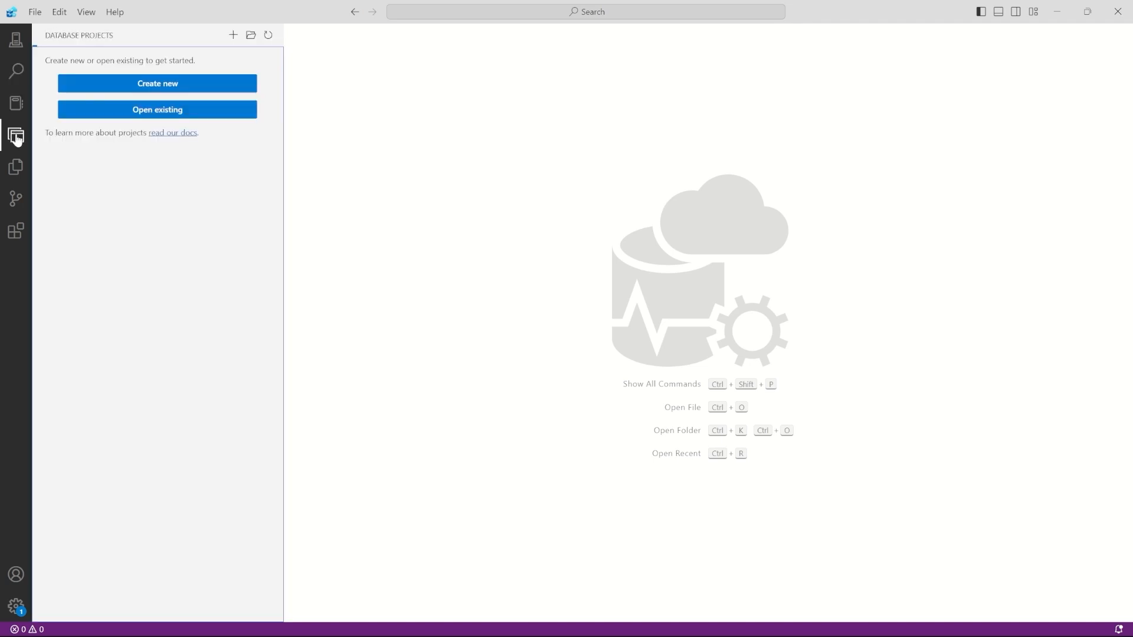
left_click(15, 169)
left_click(15, 201)
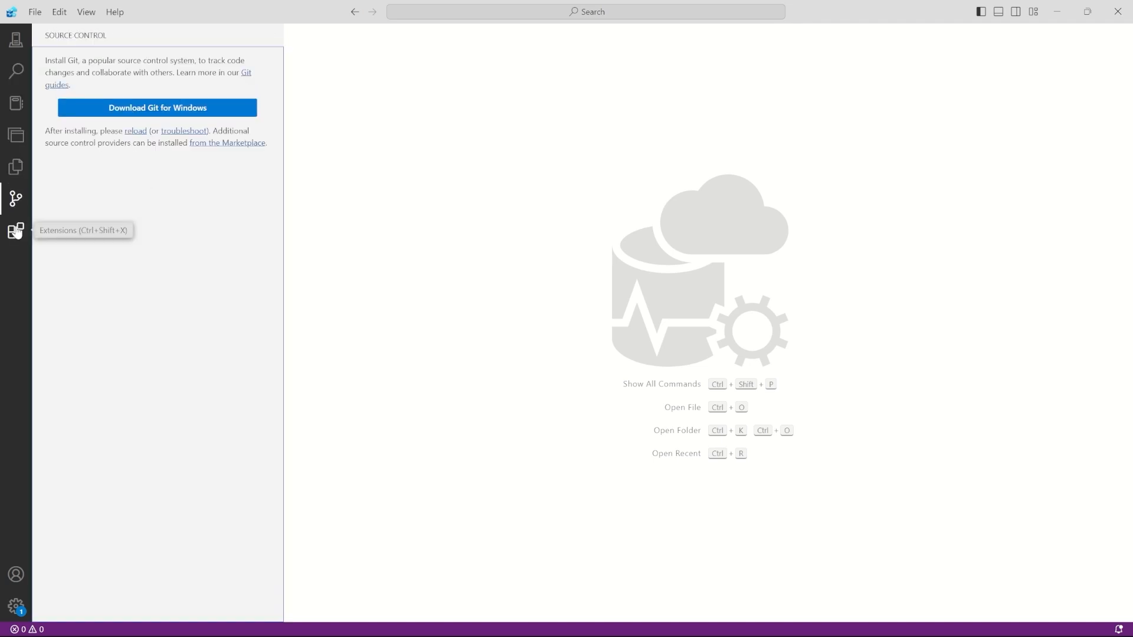
left_click(16, 231)
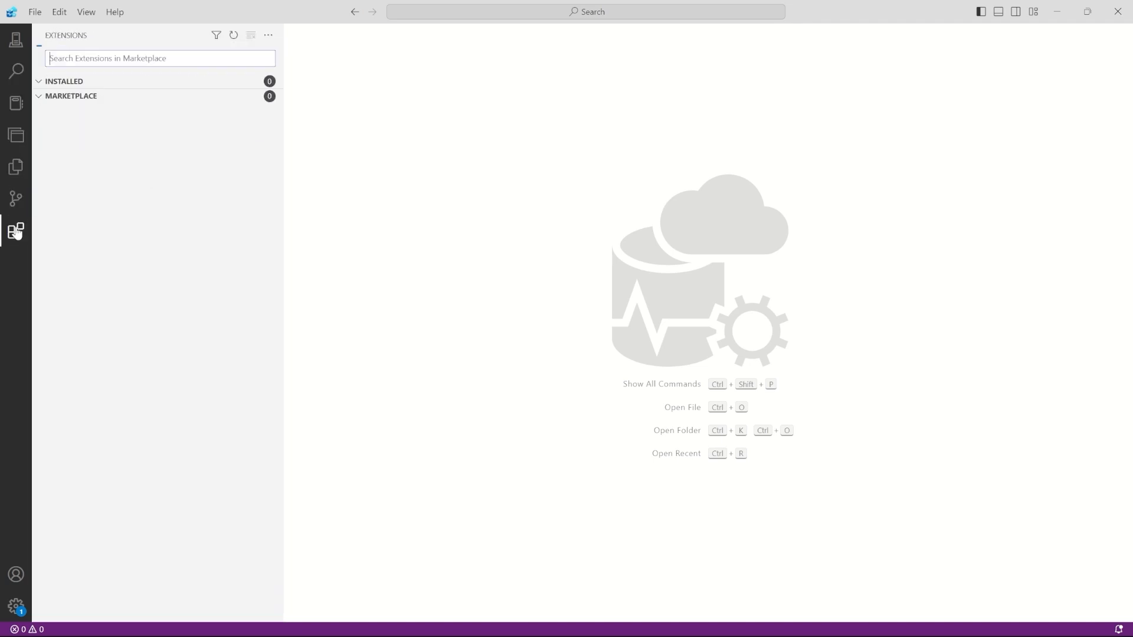
left_click(16, 71)
left_click(16, 46)
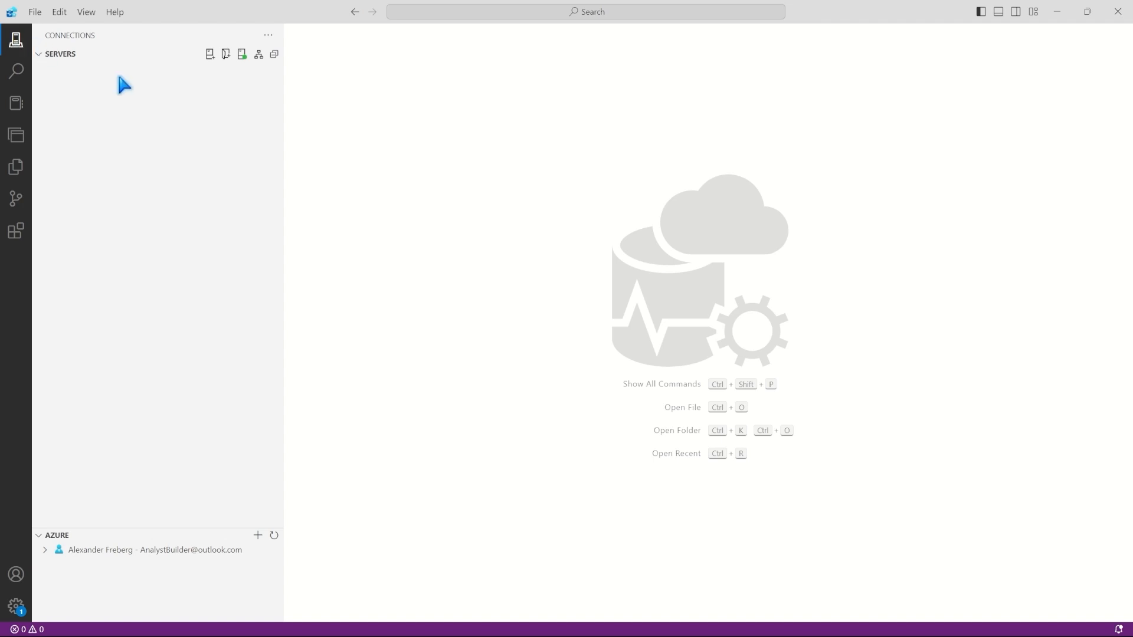
Step: Start a new connection and copy the server name ataserveryt from its Azure portal page
left_click(209, 55)
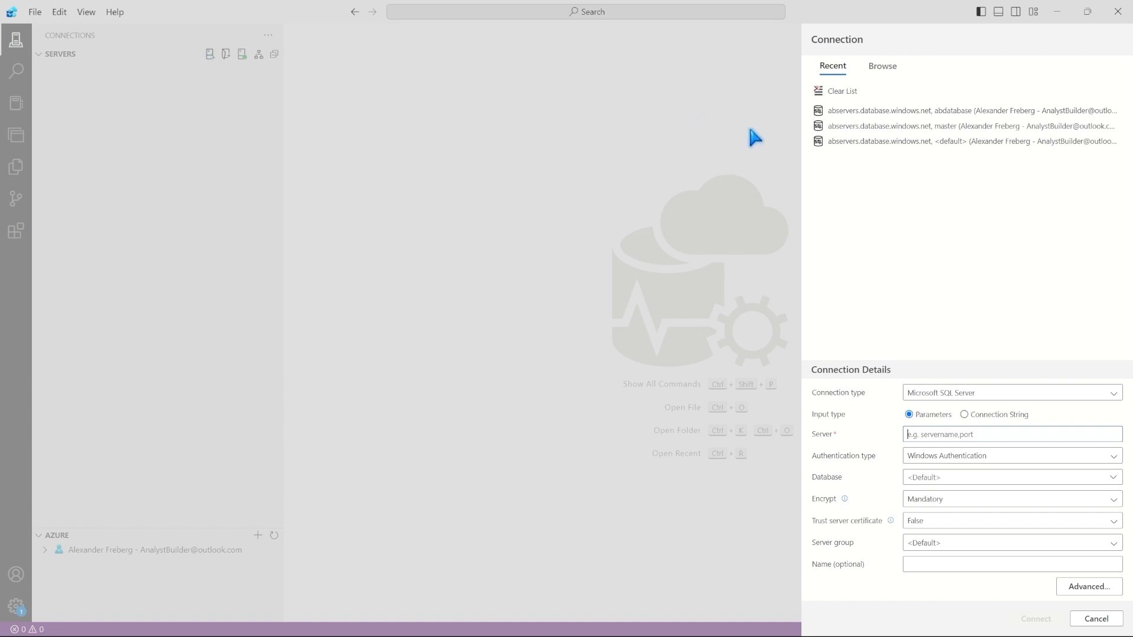
left_click(934, 436)
mouse_move(548, 629)
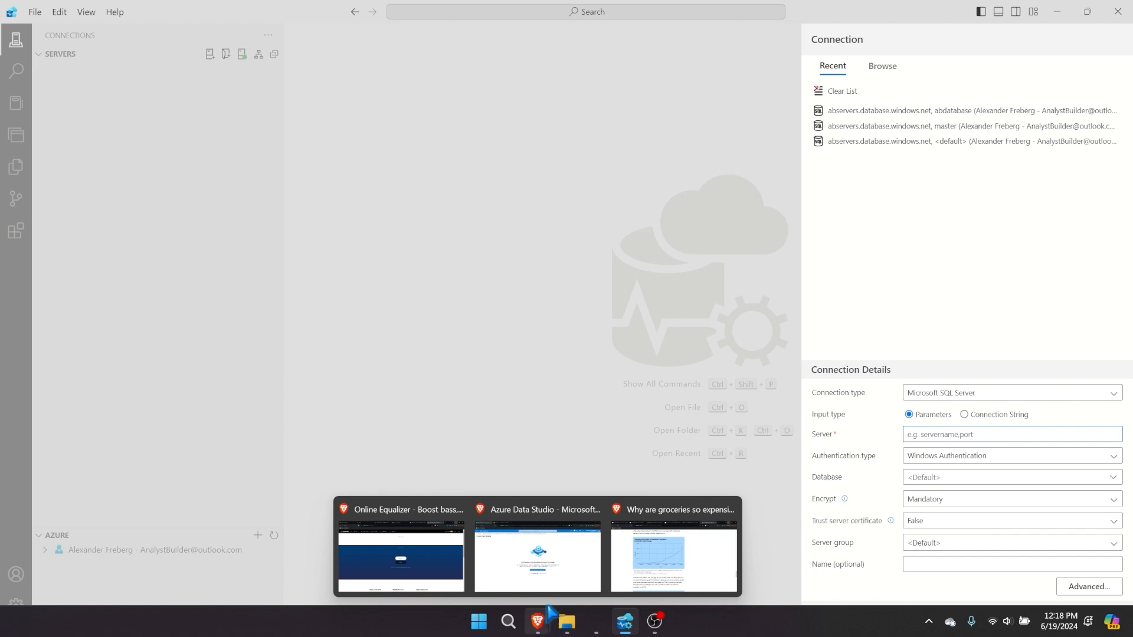
left_click(537, 555)
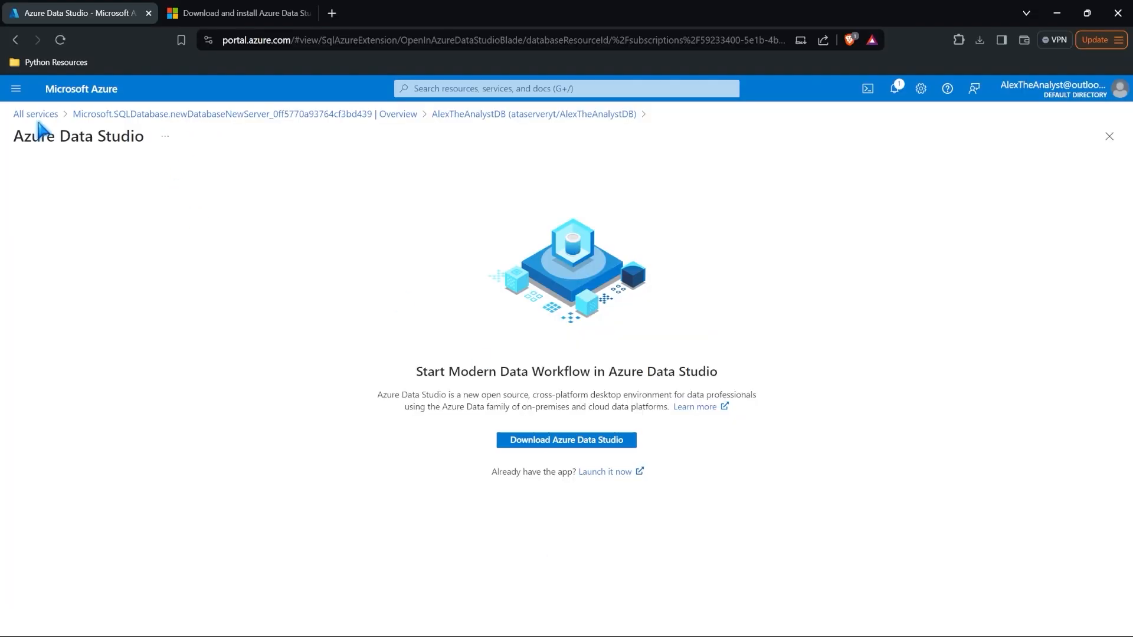
left_click(118, 114)
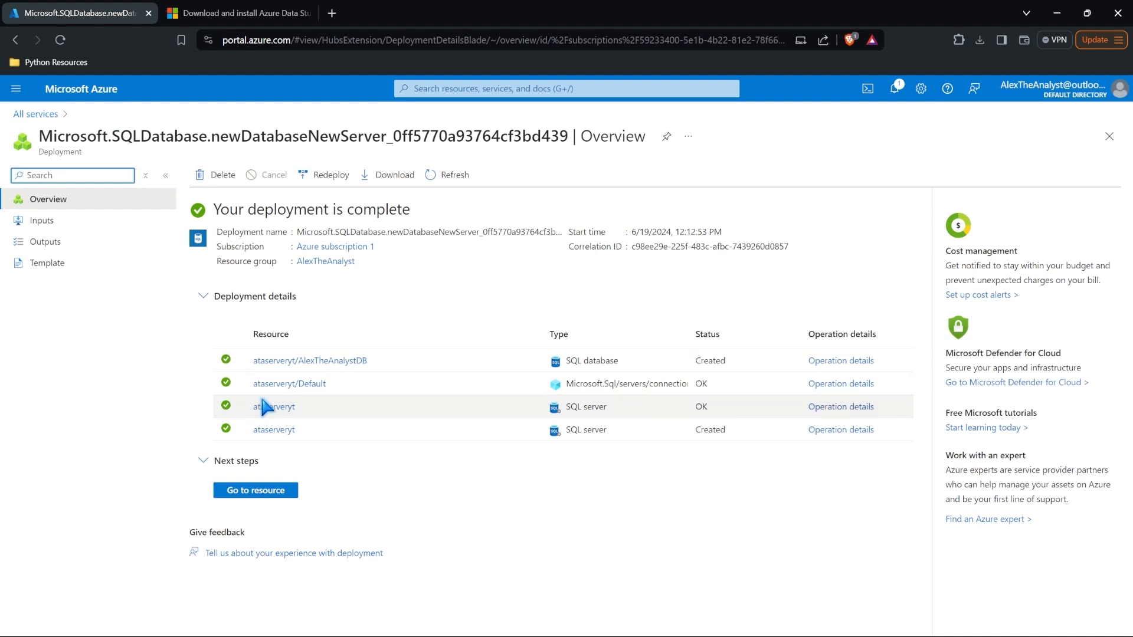
mouse_move(276, 412)
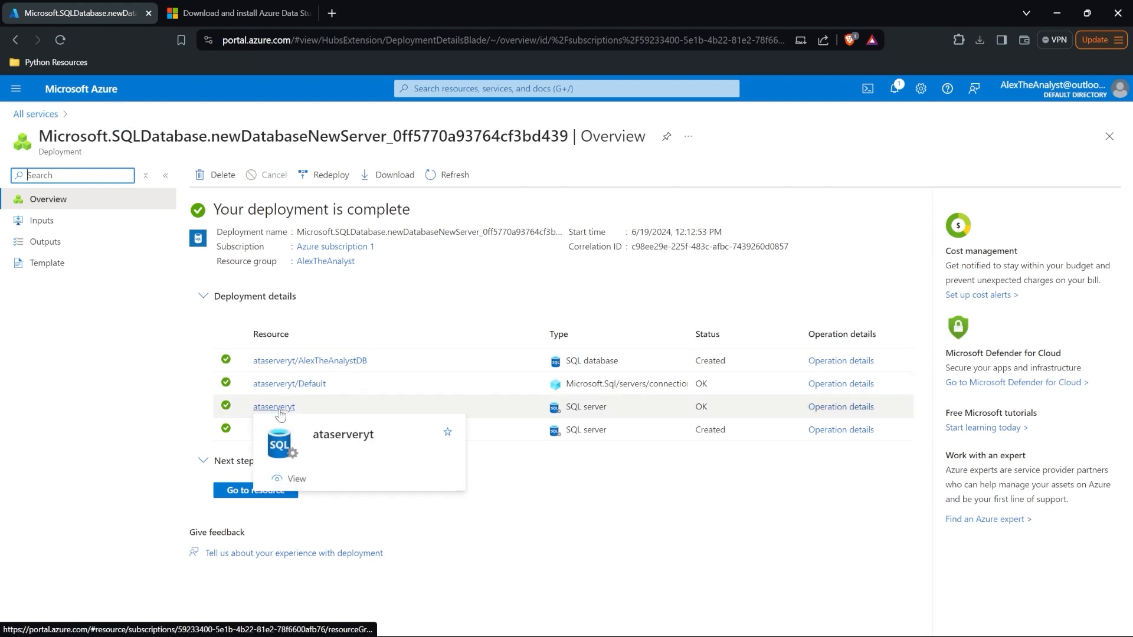
left_click(276, 409)
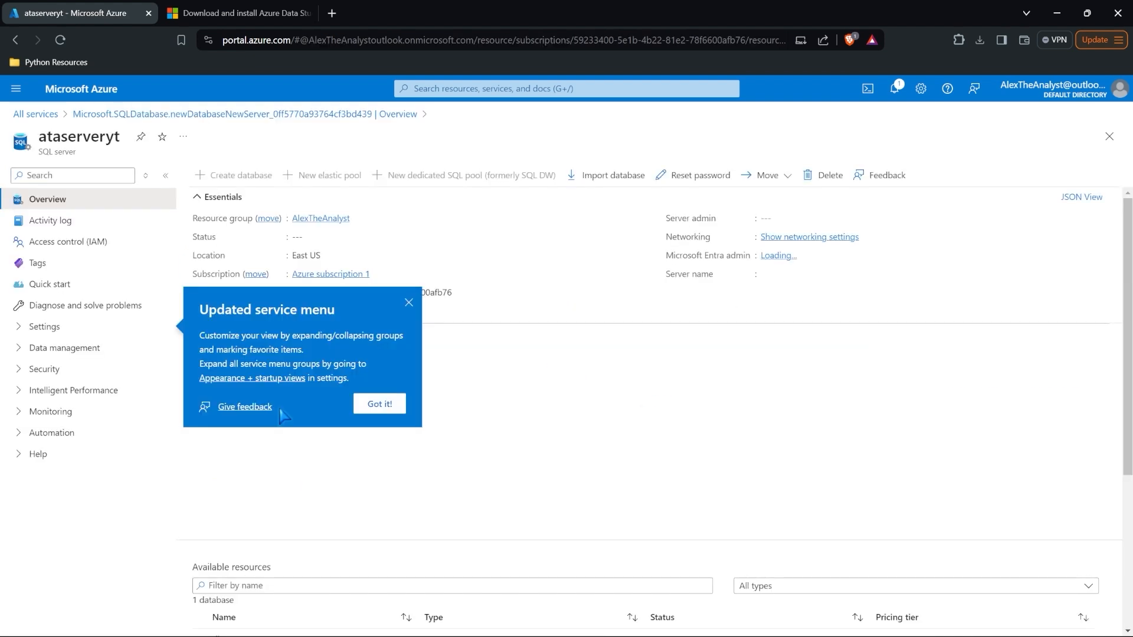
left_click(411, 307)
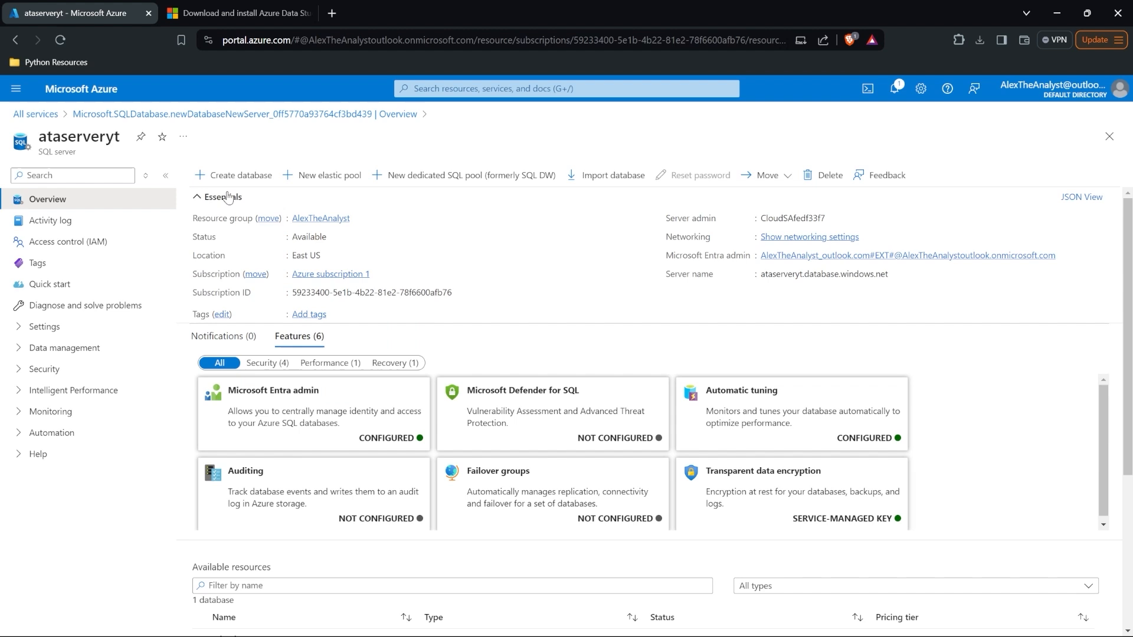
double_click(88, 136)
key("ctrl+c")
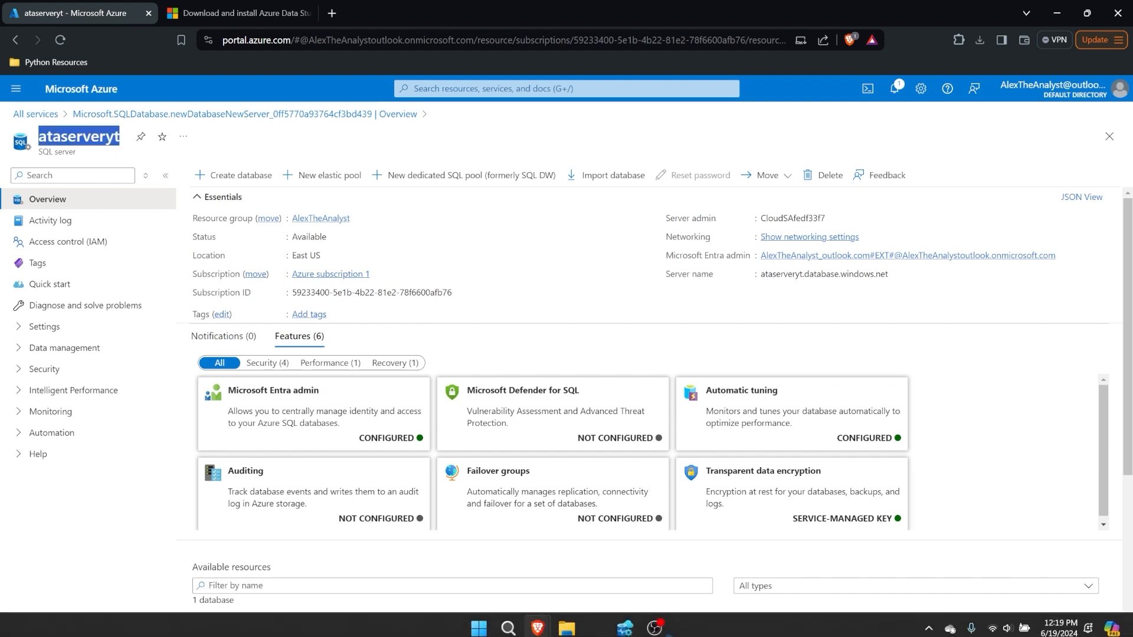
left_click(625, 628)
Step: Paste ataserveryt as the server and use Microsoft Entra ID with a newly signed-in account
key("ctrl+v")
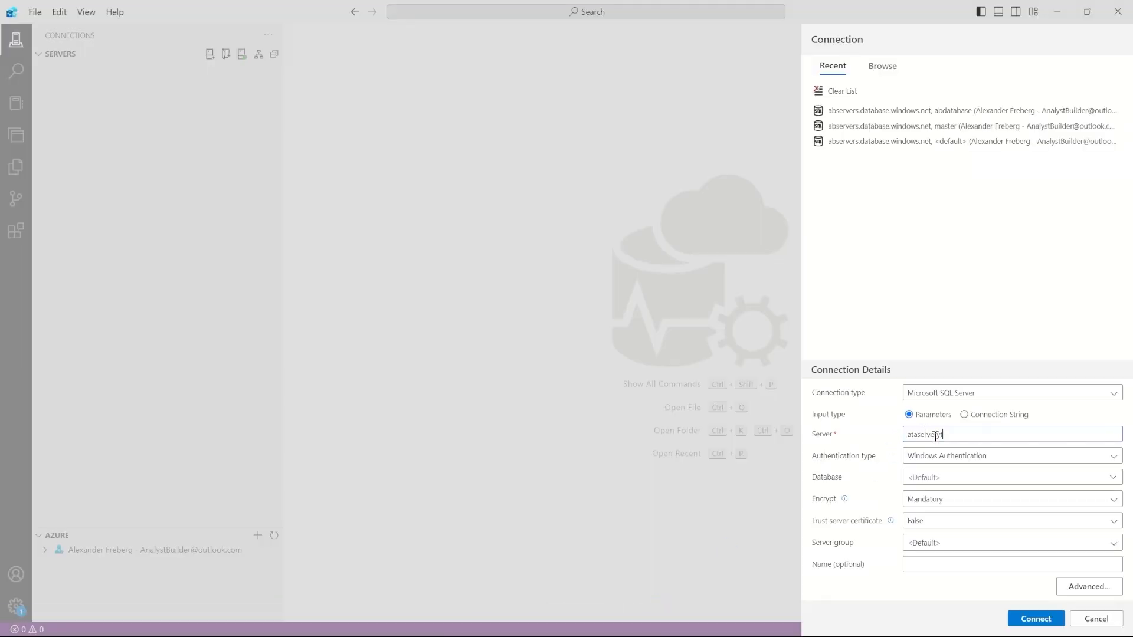
left_click(971, 457)
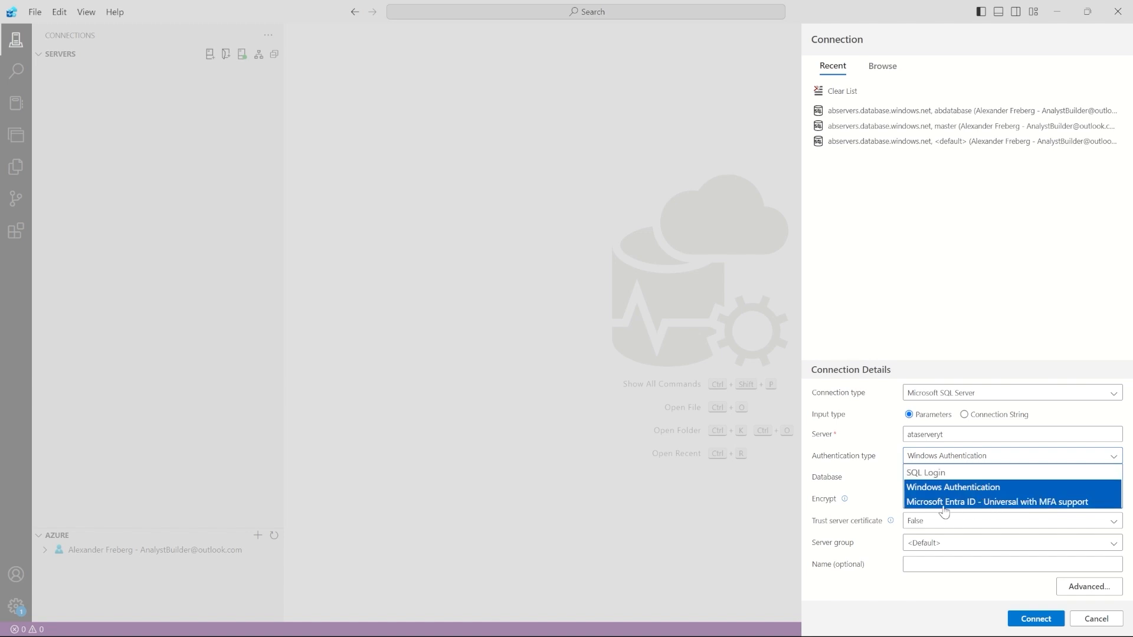
left_click(972, 505)
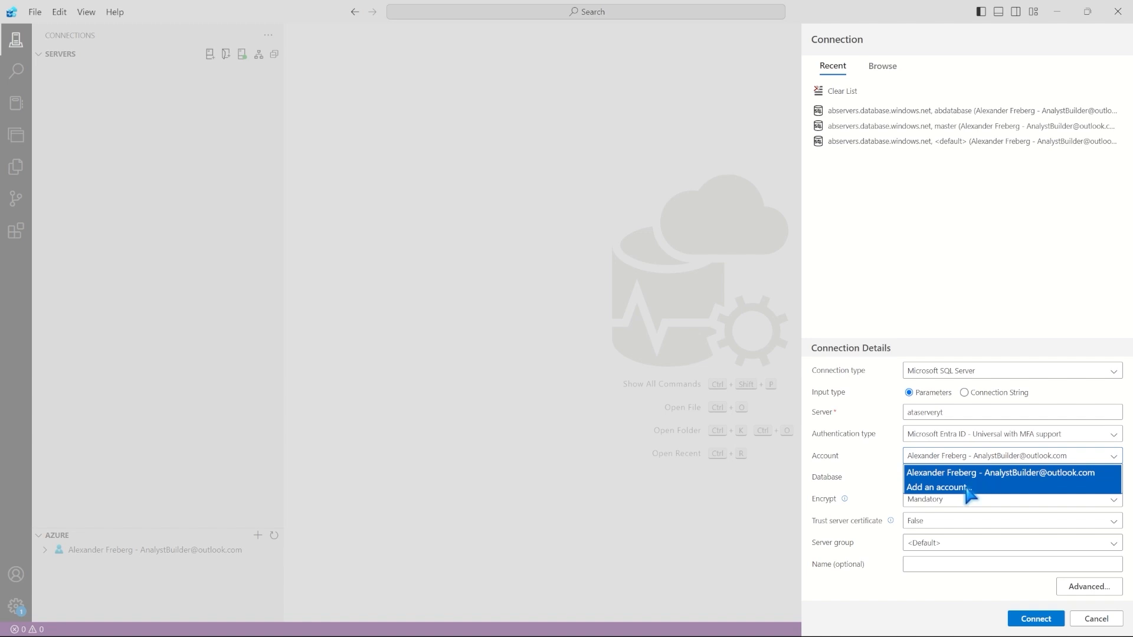
left_click(966, 489)
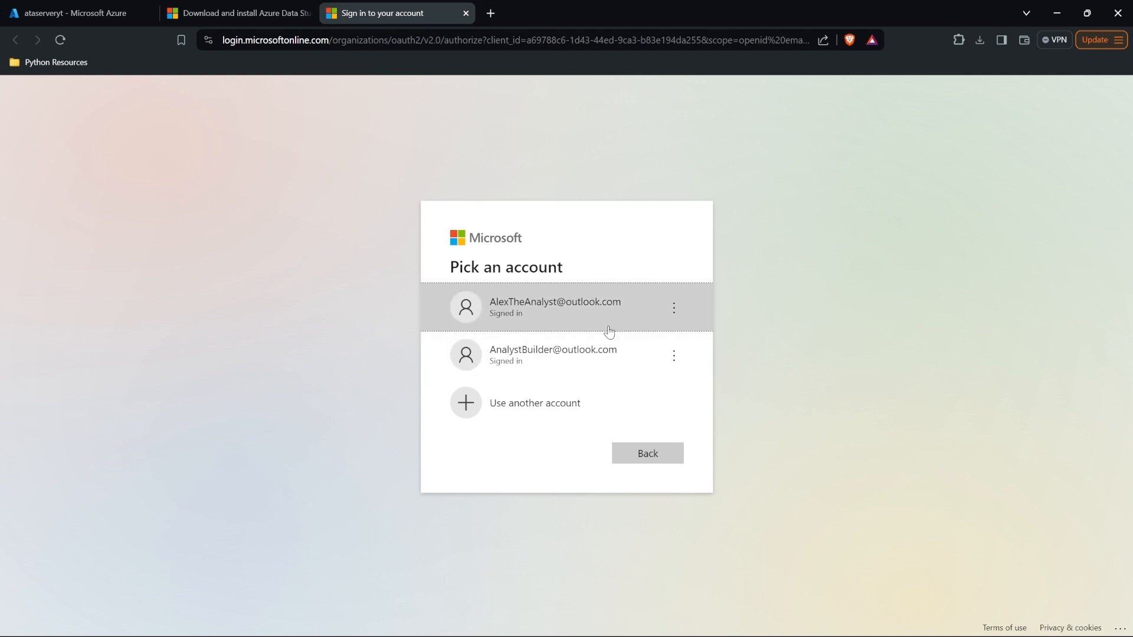
left_click(576, 308)
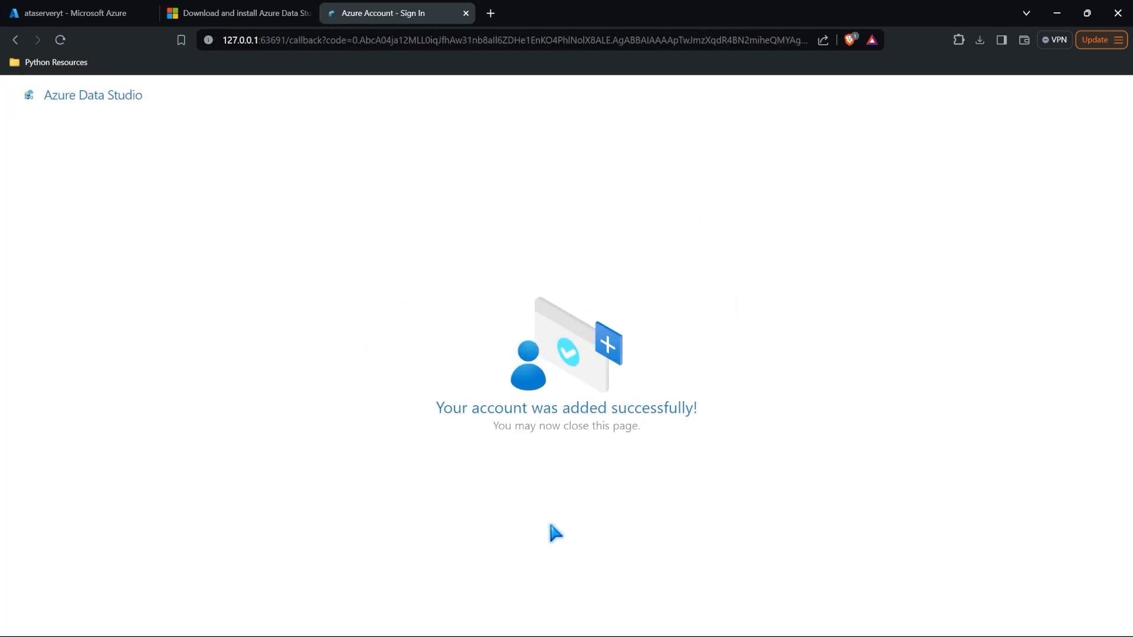
mouse_move(683, 610)
left_click(625, 618)
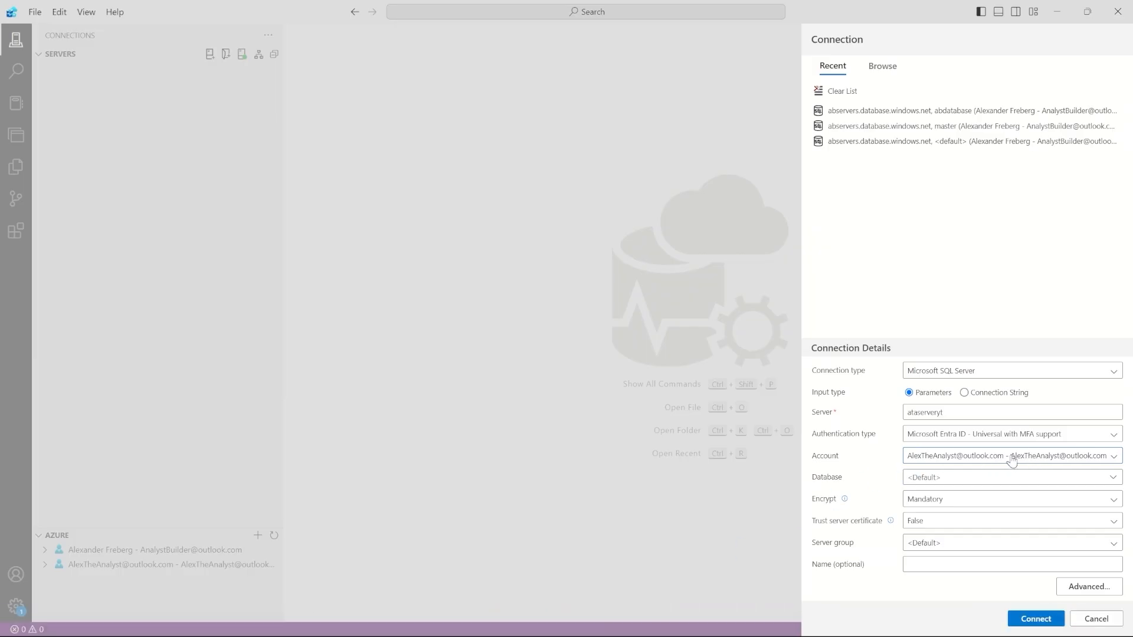
Step: Keep the Default database, attempt to connect, and dismiss the connection error
left_click(993, 482)
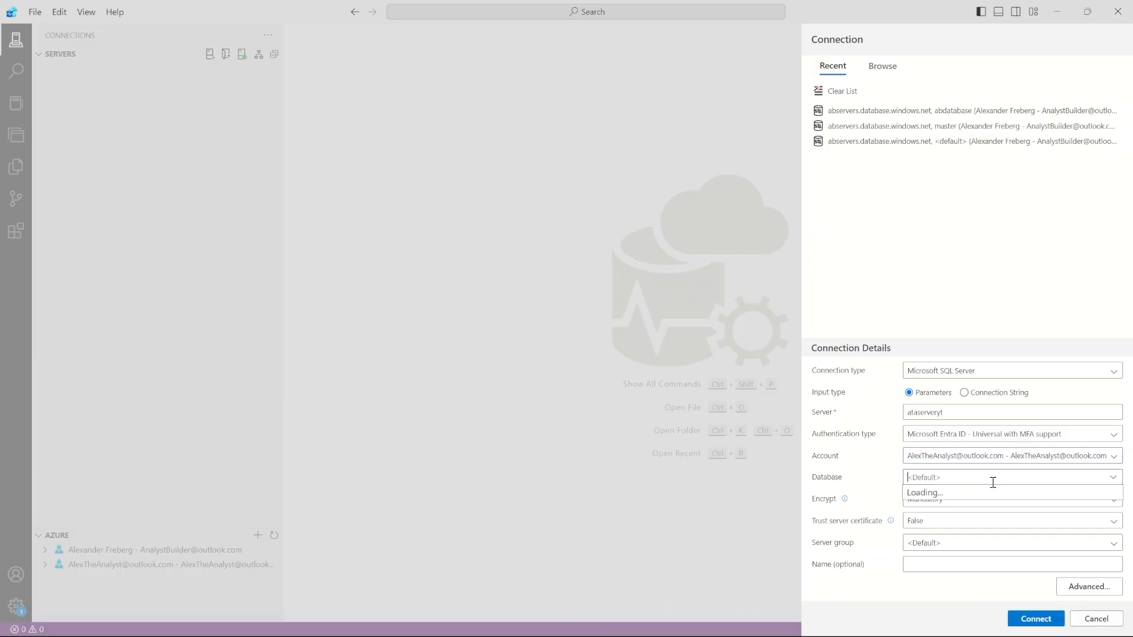
left_click(890, 486)
left_click(924, 482)
left_click(897, 481)
left_click(1035, 618)
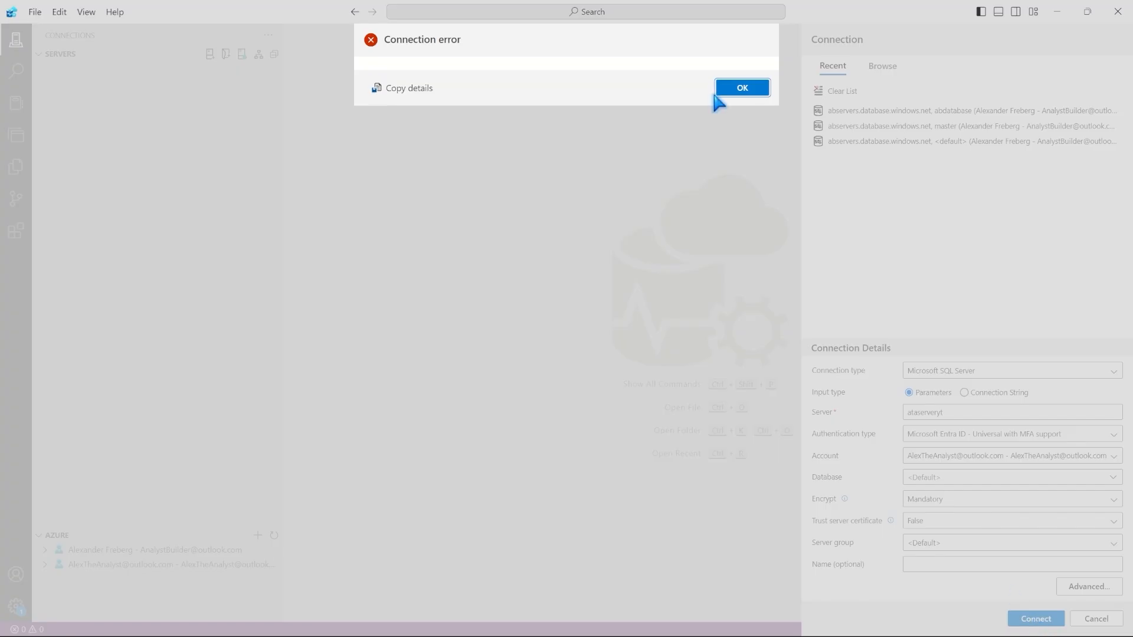
left_click(742, 88)
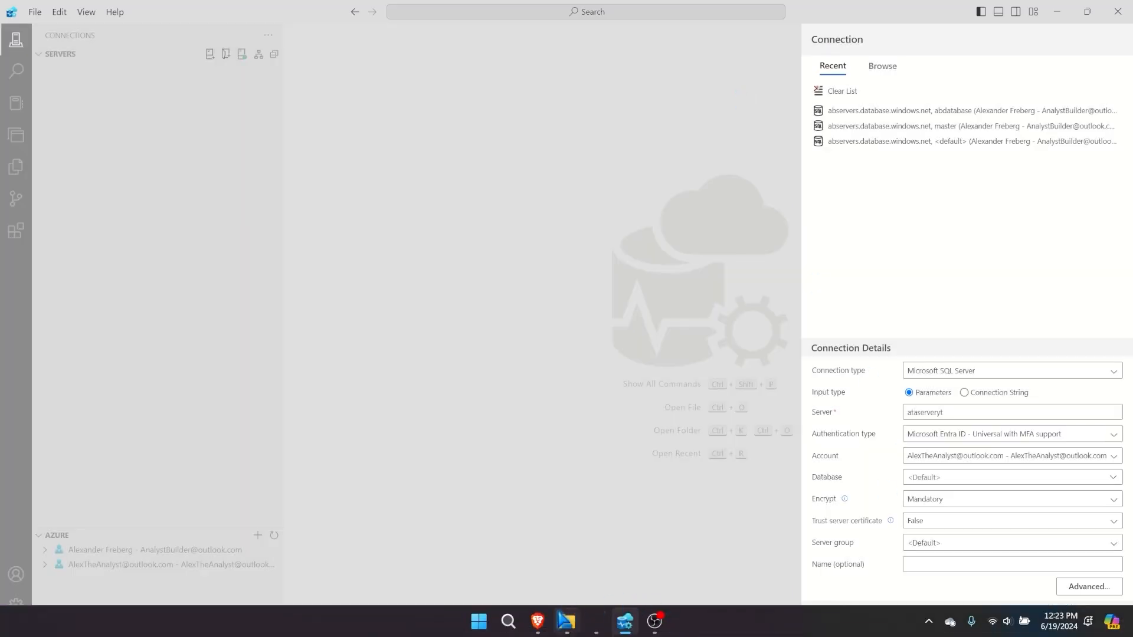
mouse_move(537, 620)
left_click(572, 581)
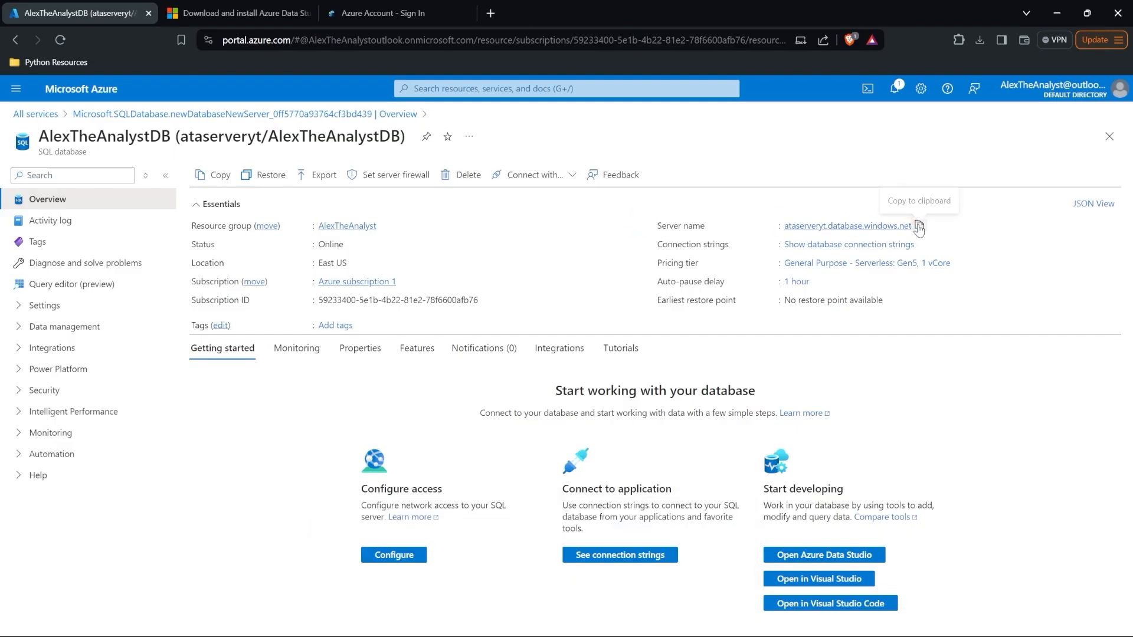
Step: Retry with server ataserveryt.database.windows.net; it is refused because public network access is denied
left_click(918, 226)
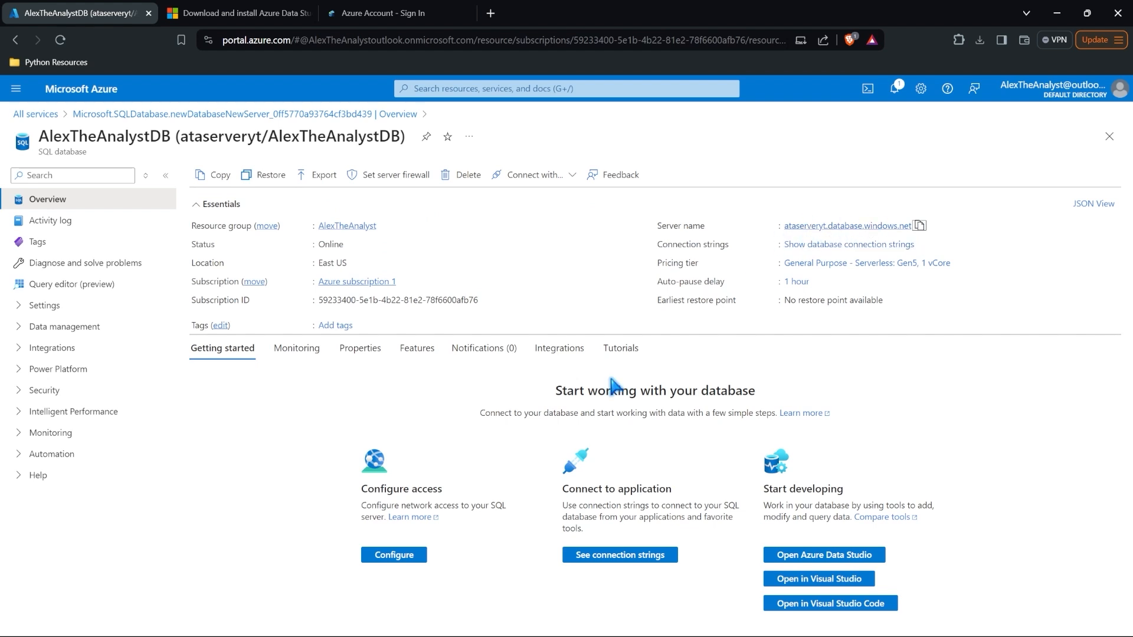
left_click(625, 621)
double_click(970, 412)
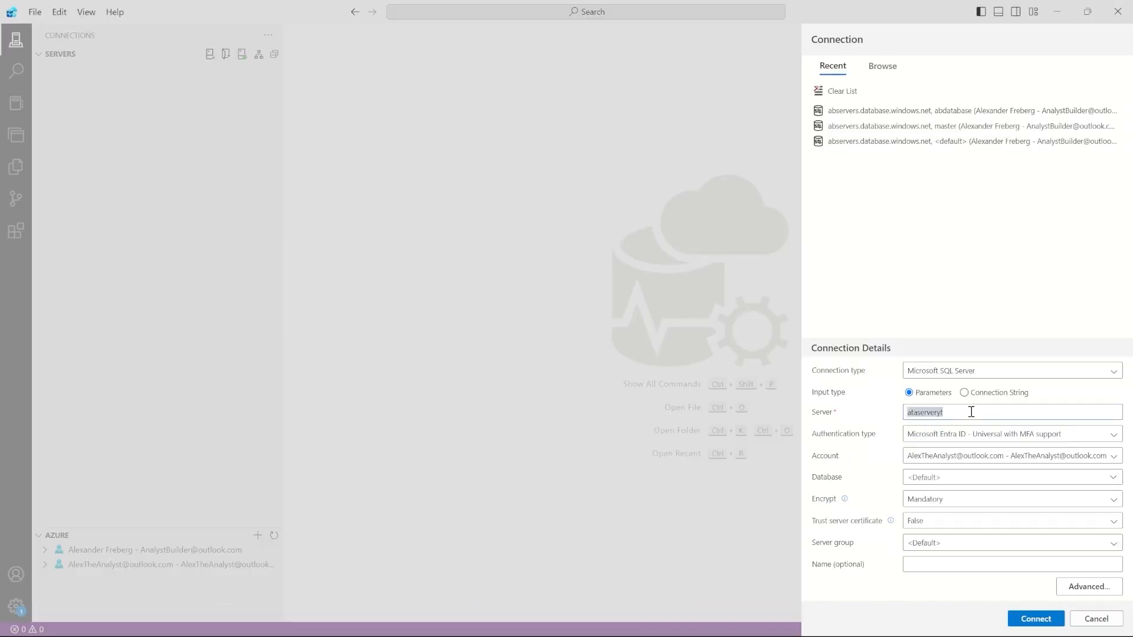
key("ctrl+v")
left_click(988, 477)
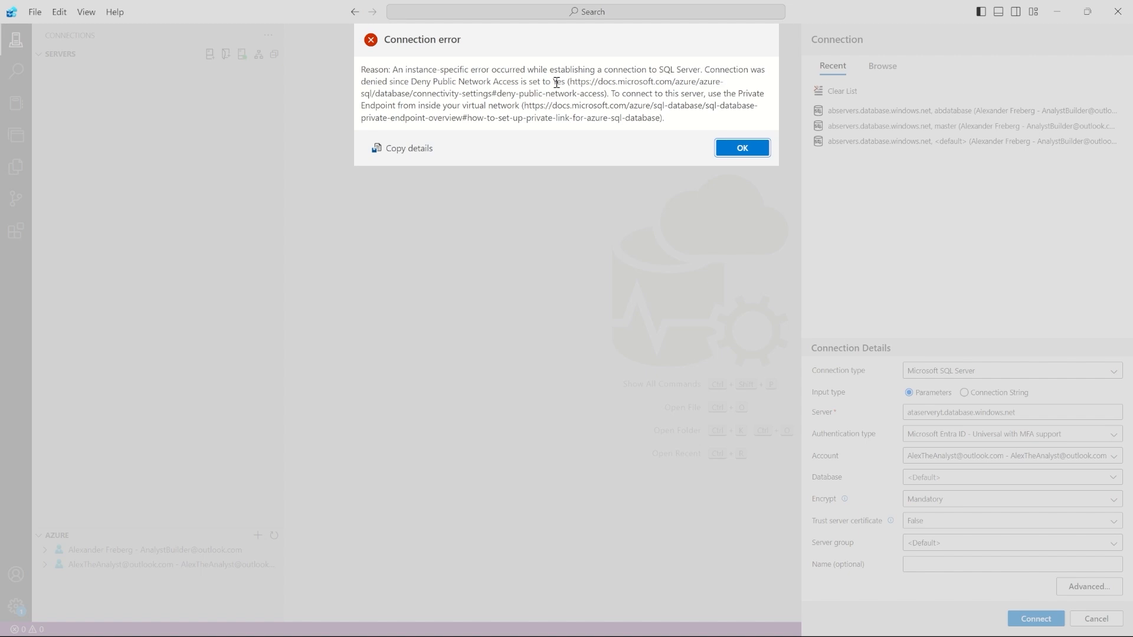
left_click_drag(563, 83, 704, 69)
left_click(742, 148)
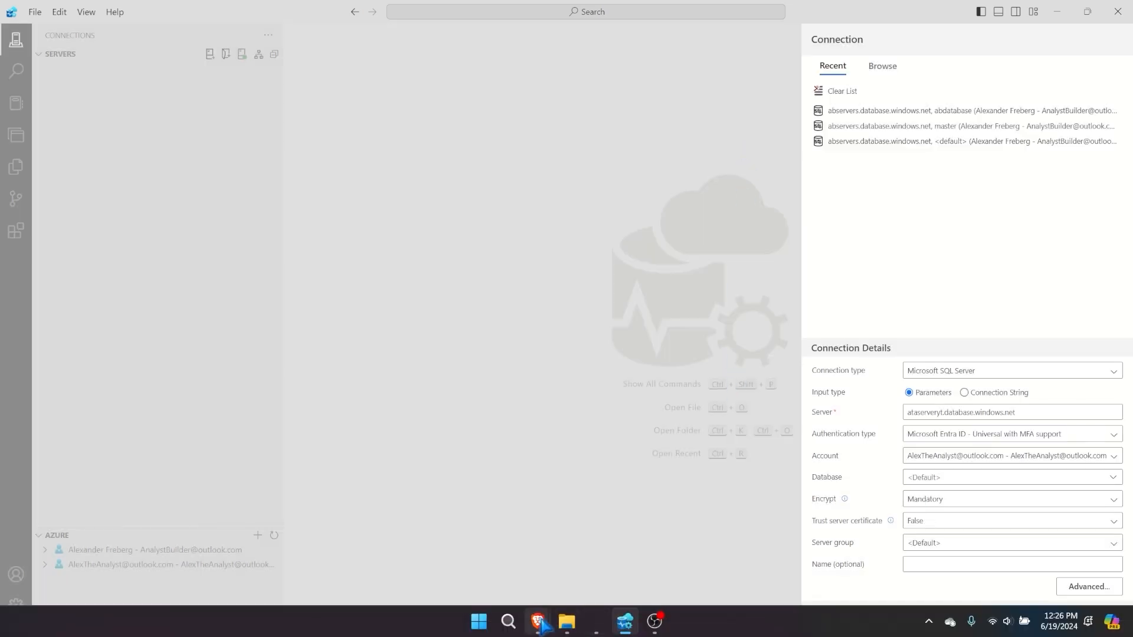
mouse_move(540, 622)
left_click(532, 557)
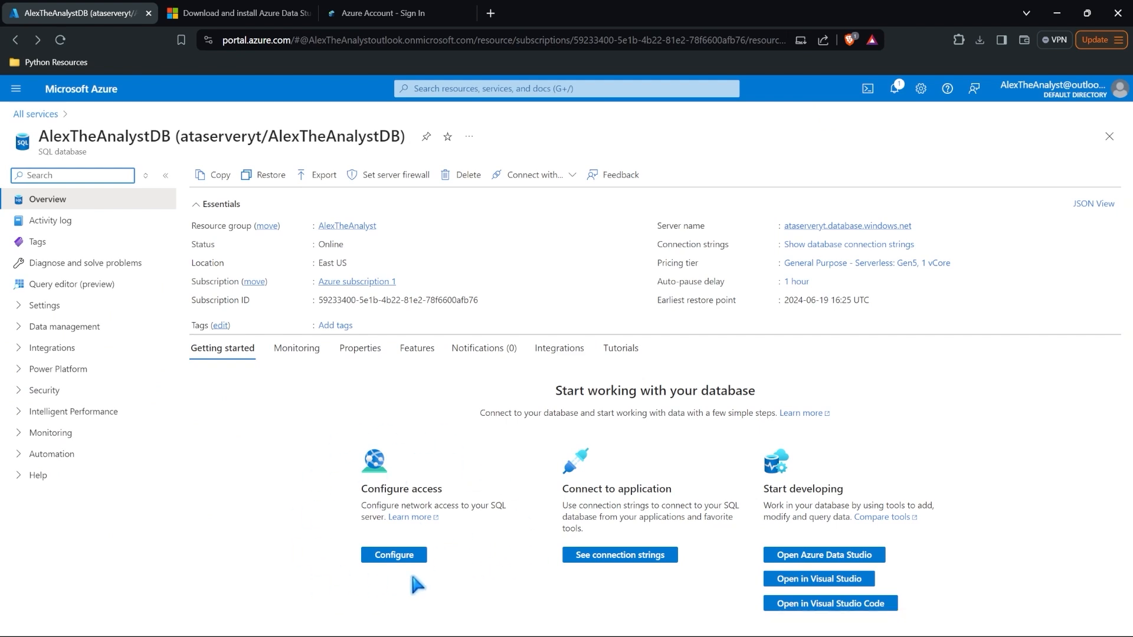
Step: On ataserveryt Networking, choose Selected networks, add the client IPv4 firewall rule, and save
left_click(392, 557)
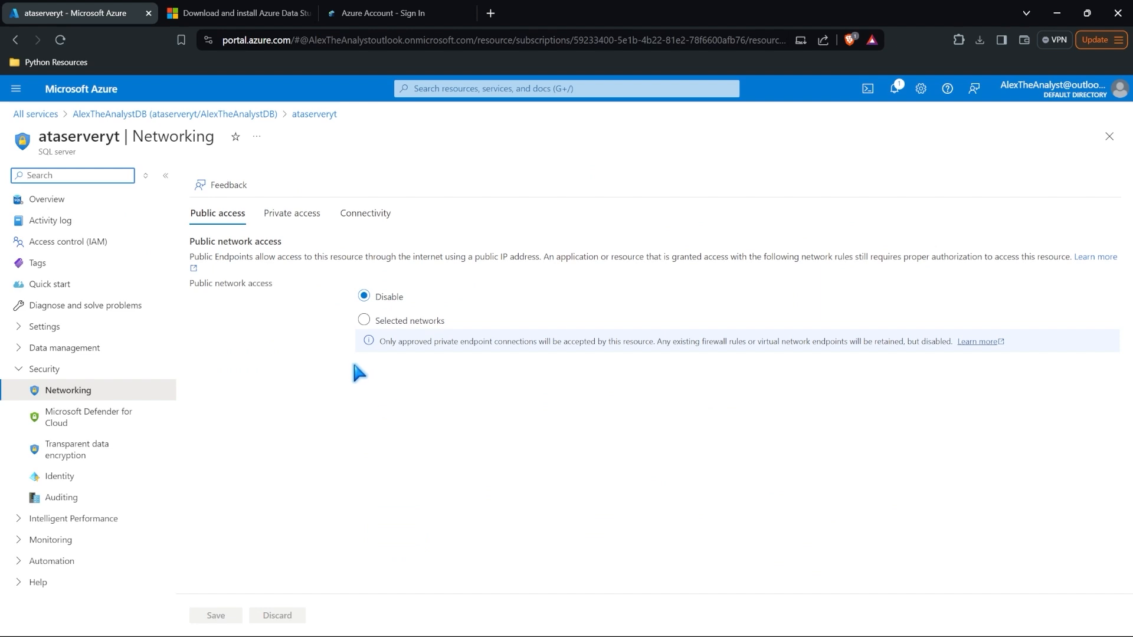
left_click(365, 320)
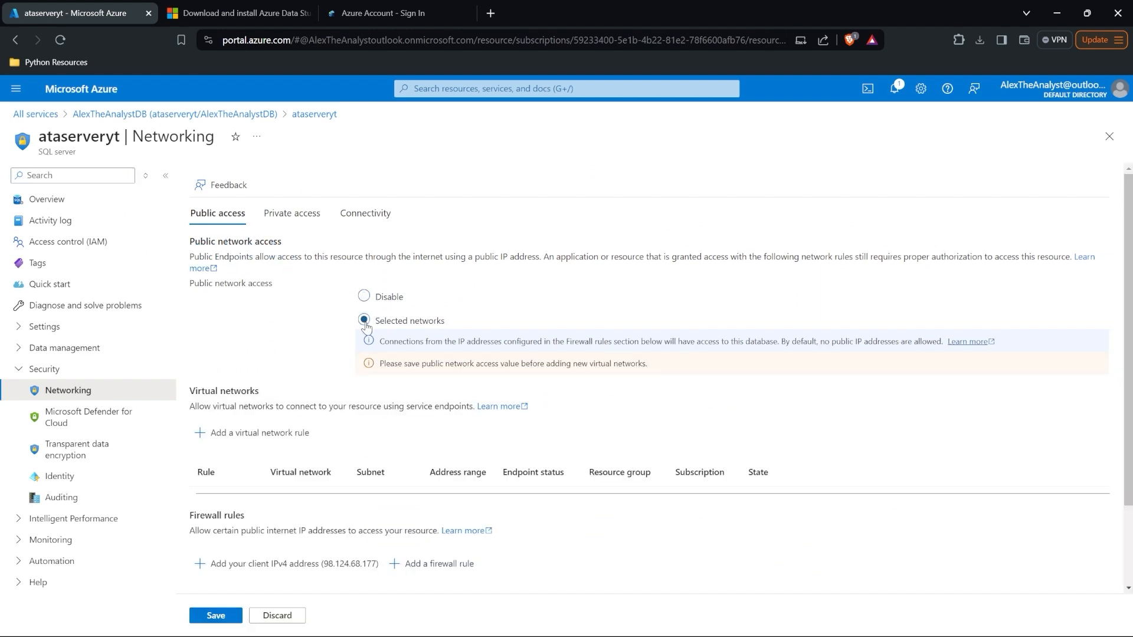
scroll(317, 344, "down", 2)
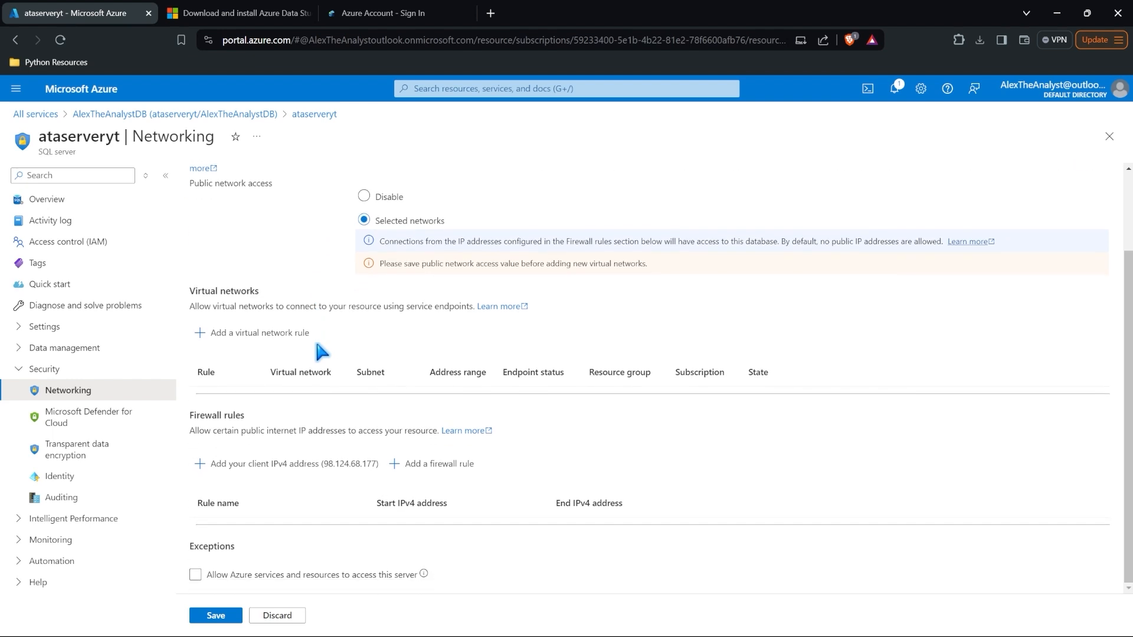
left_click(301, 476)
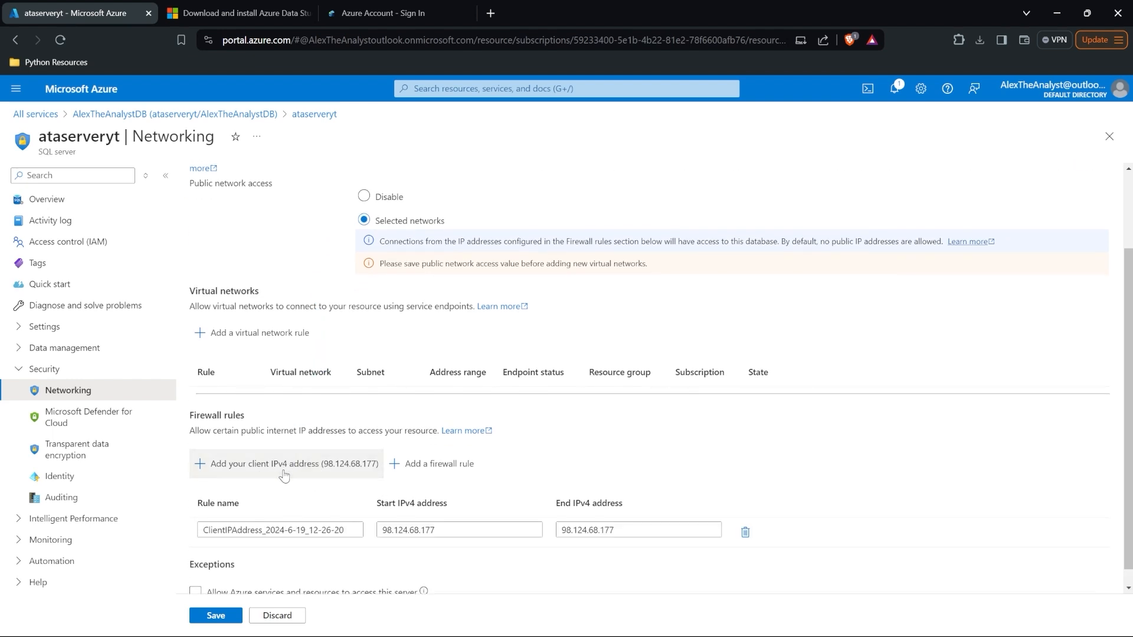
scroll(300, 478, "down", 1)
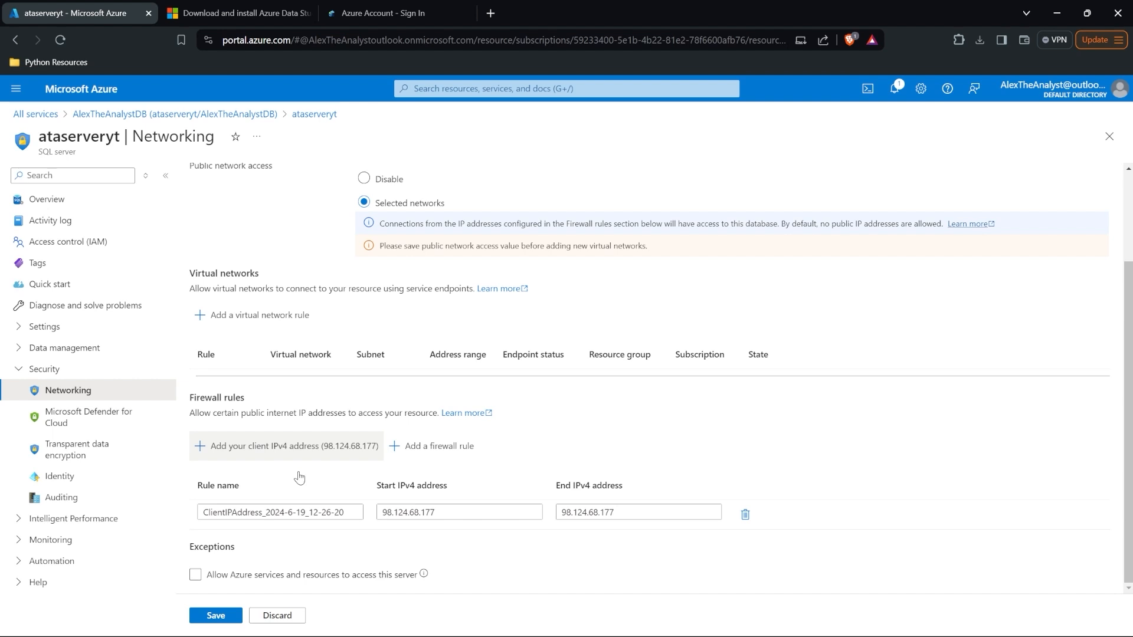
left_click(217, 618)
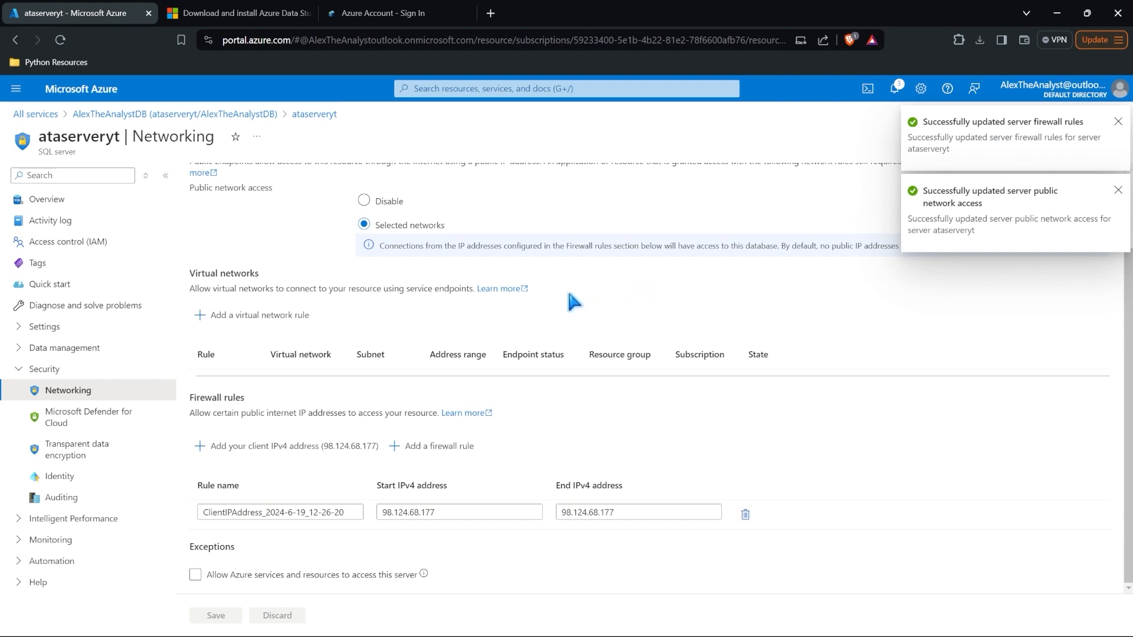
left_click(1118, 190)
left_click(1117, 124)
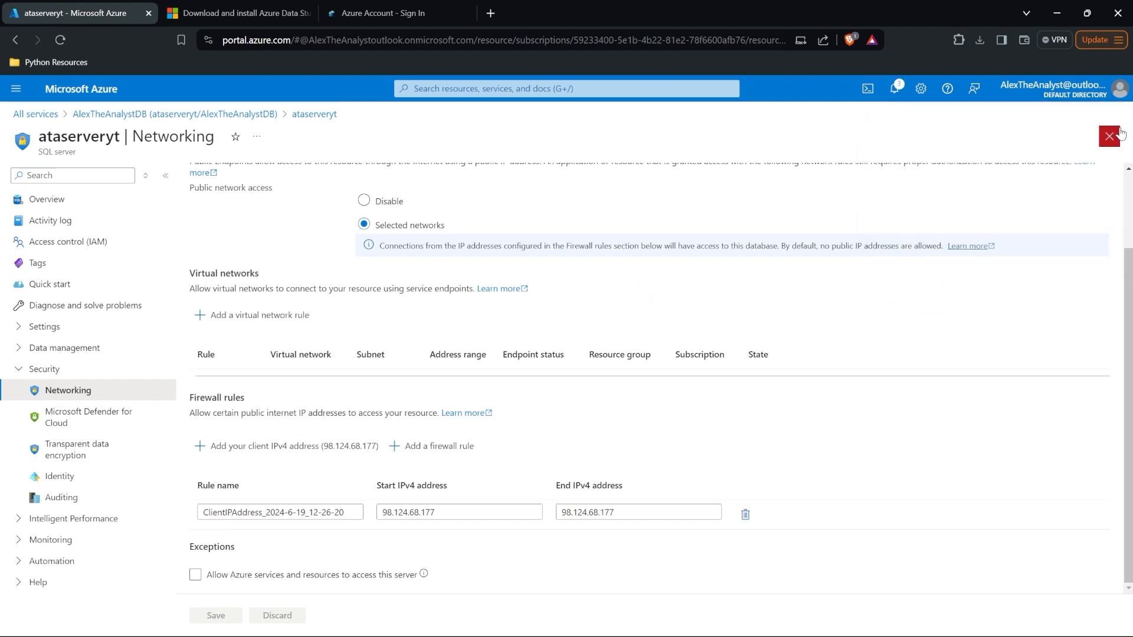
Step: Connect to ataserveryt.database.windows.net using AlexTheAnalystDB instead of master
left_click(626, 621)
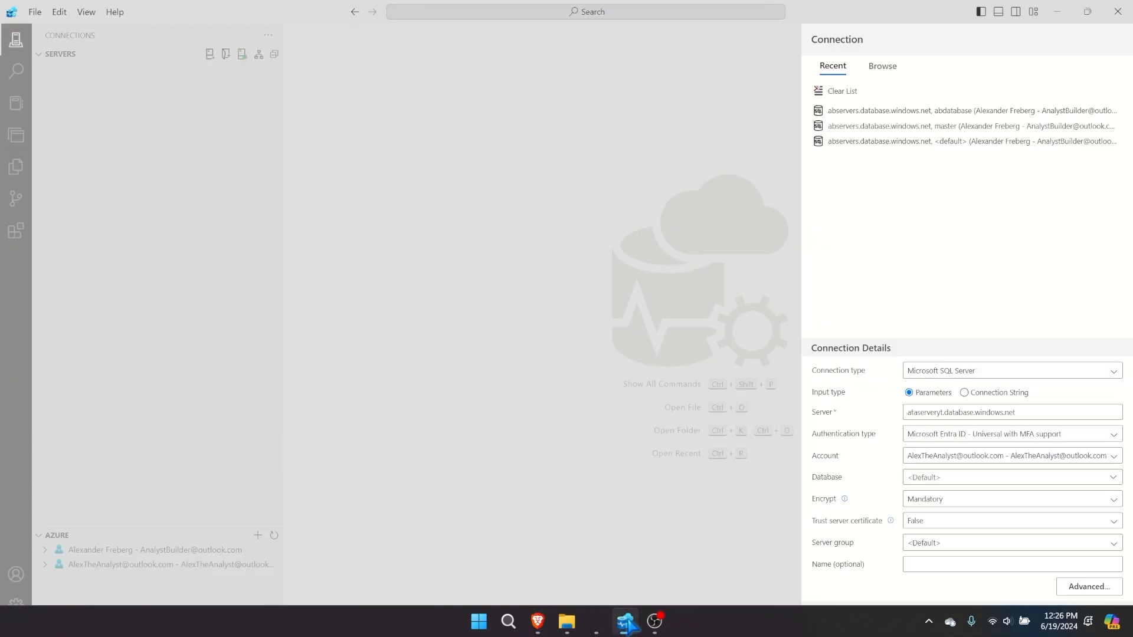
left_click(991, 477)
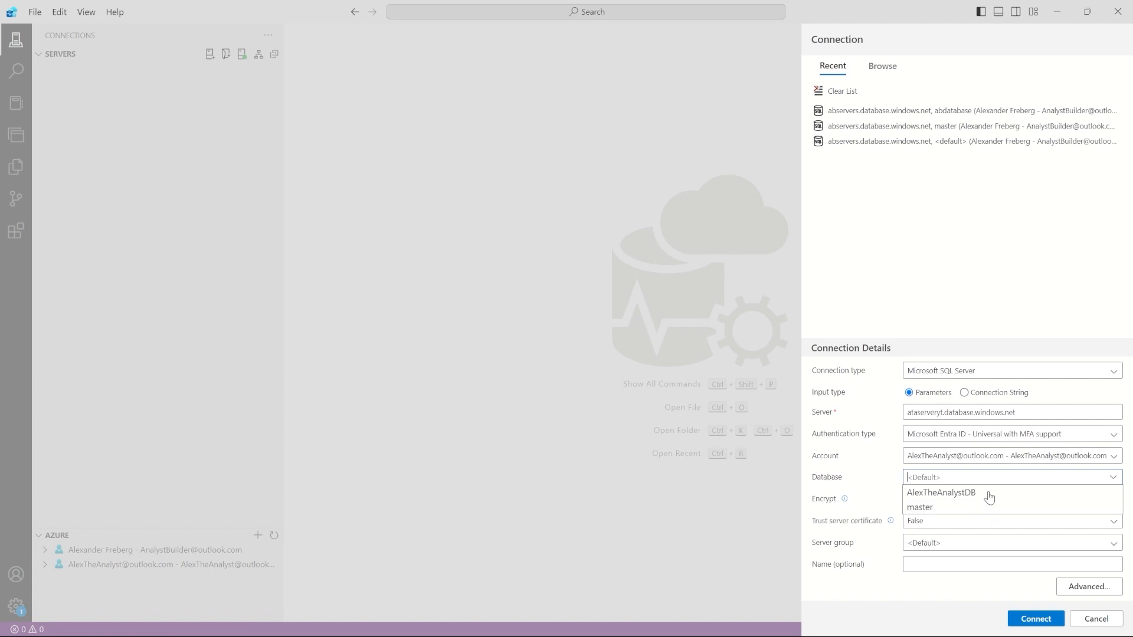
left_click(989, 492)
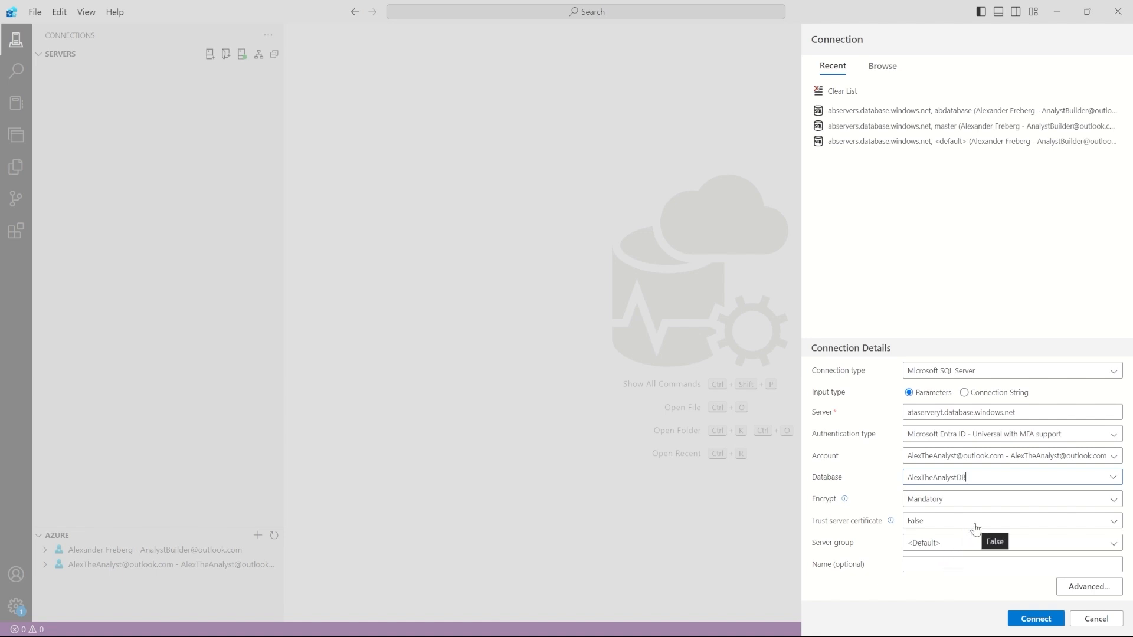
left_click(1027, 606)
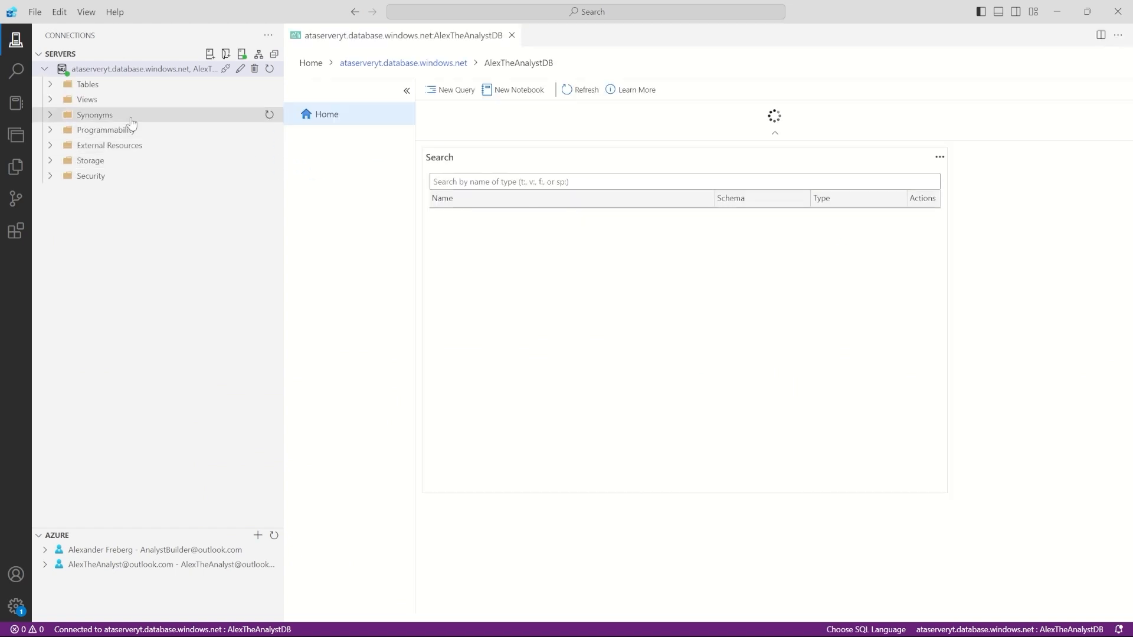
Step: Browse the Tables folders of AlexTheAnalystDB and open a New Table designer
left_click(83, 84)
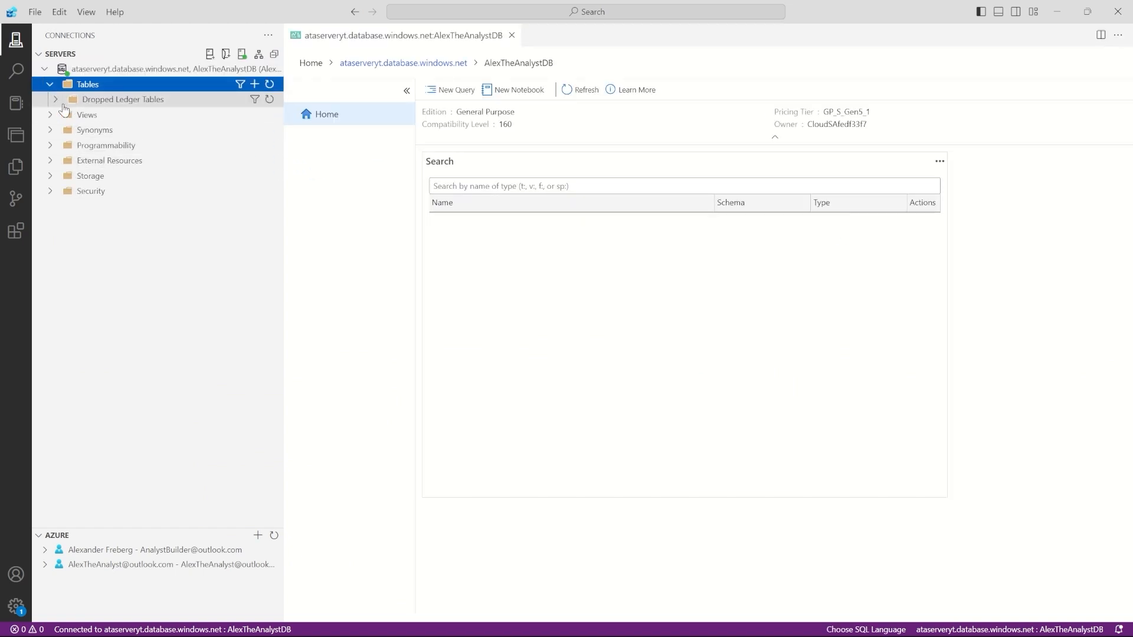
left_click(55, 100)
left_click(50, 85)
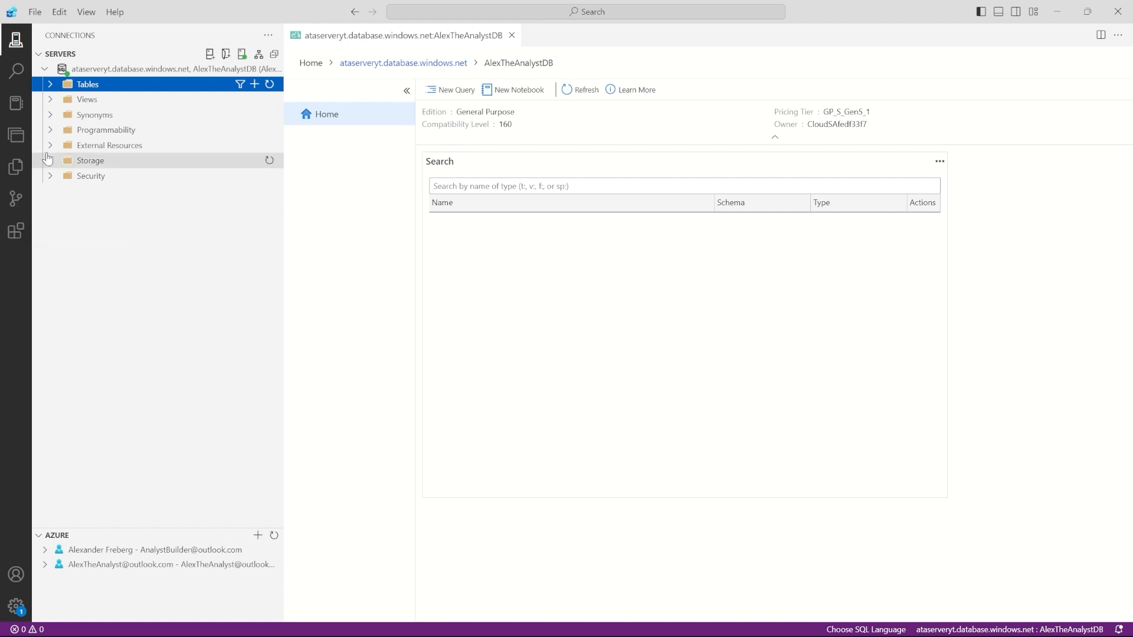
left_click(255, 84)
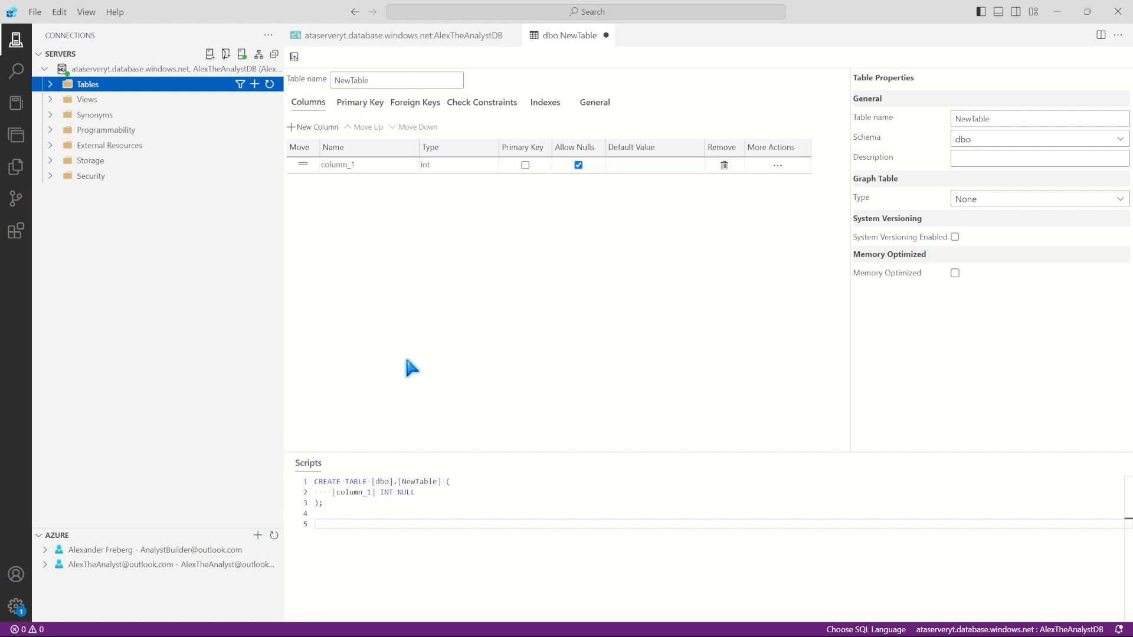
Step: Publish the default dbo.NewTable with its int column_1 via Update Database, then expand it
left_click(447, 499)
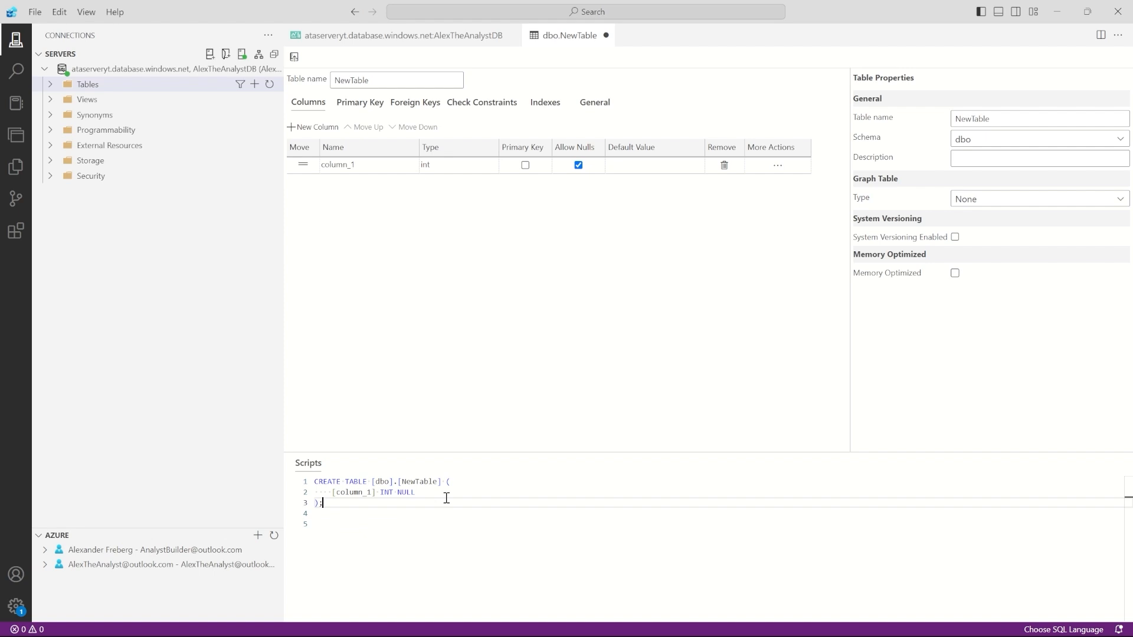
left_click(447, 493)
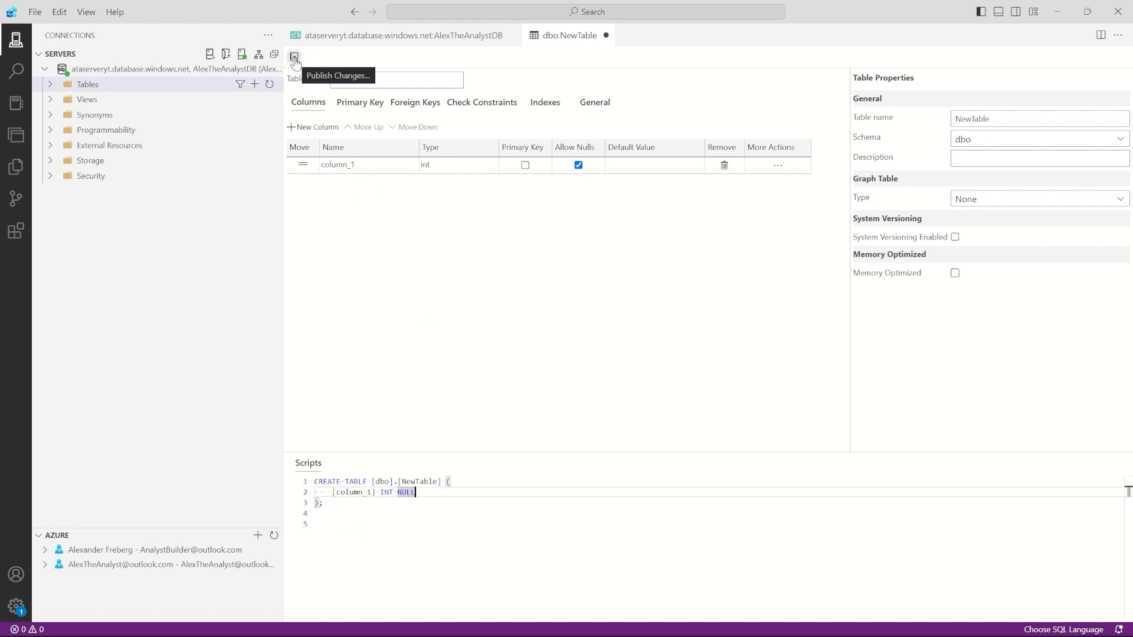
left_click(294, 58)
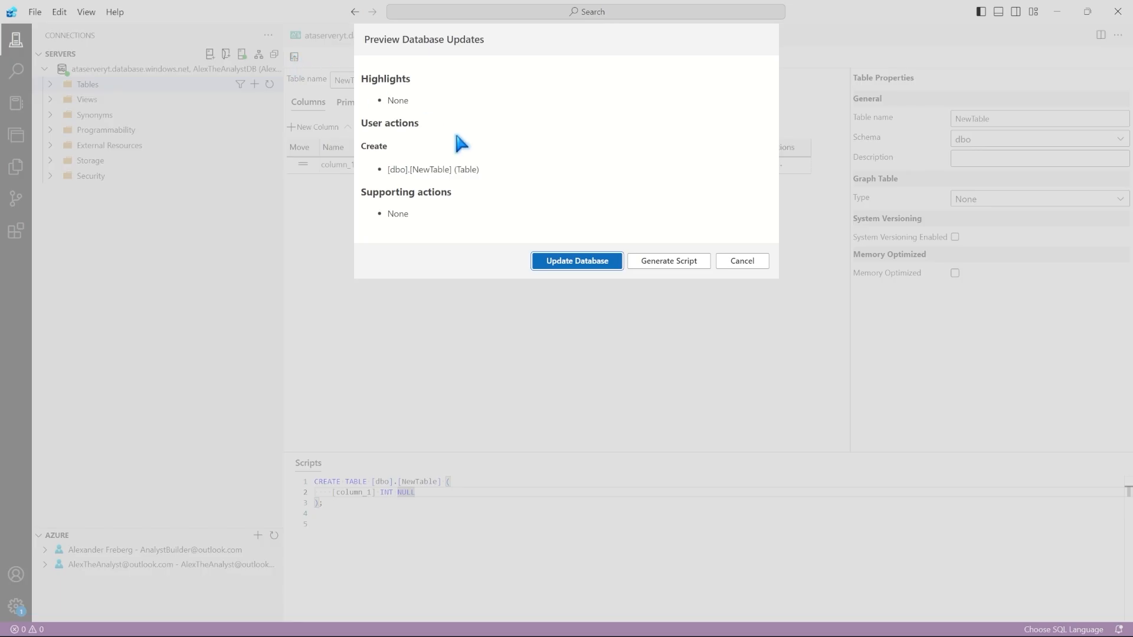
left_click(571, 263)
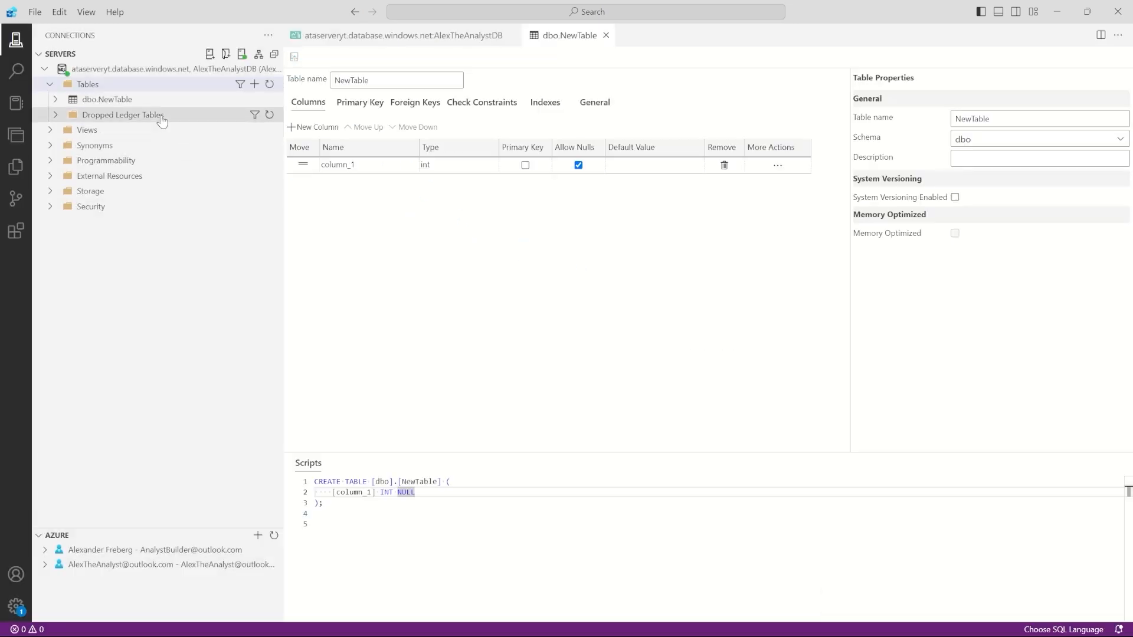
left_click(123, 100)
Step: Run Select Top 1000 on the empty dbo.NewTable, then start a blank query
right_click(249, 102)
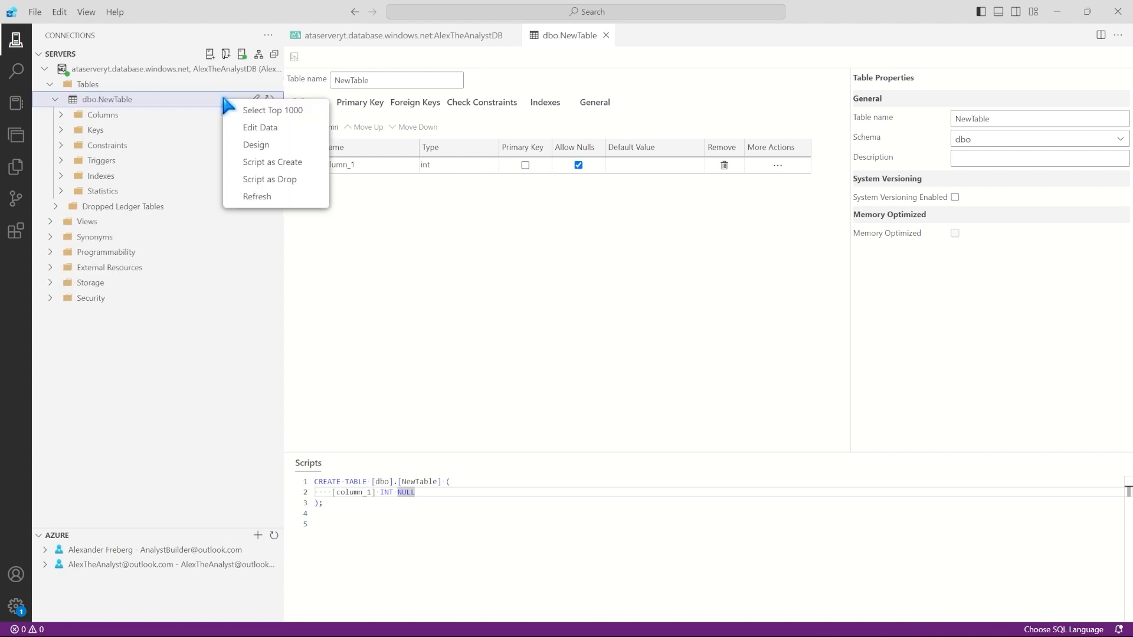
left_click(244, 109)
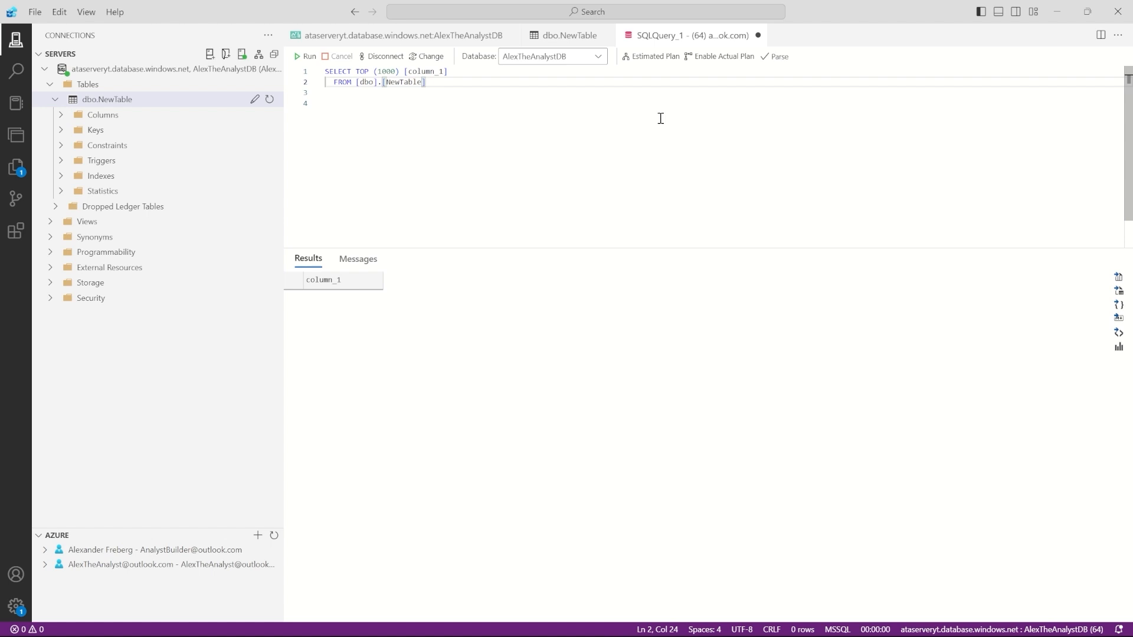
key("ctrl+n")
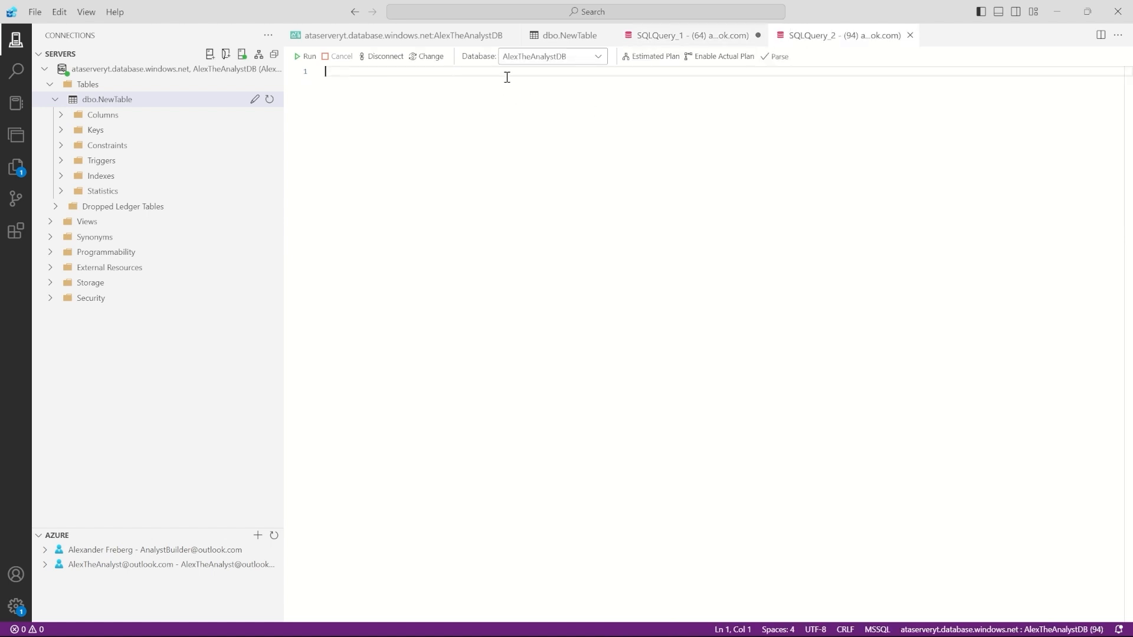
Step: Paste and run the USE/CREATE TABLE products/INSERT script, adding ten bakery rows to AlexTheAnalystDB
type("USE AlexTheAnalystDB; GO  CREATE TABLE products (   product_id INT NOT NULL PRIMARY KEY,   product_name VARCHAR(50) NOT NULL,   units_in_stock INT NOT NULL,   sale_price DECIMAL(4,2) NOT NULL );  INSERT INTO products VALUES (1001,'Chocolate Chip Cookie',200,1.50); INSERT INTO products VALUES (1002,'Banana Nut Muffin',180,2.50); INSERT INTO products VALUES (1003,'Croissant',70,1.75); INSERT INTO products VALUES (1004,'Cheese Danish',55,1.85); INSERT INTO products VALUES (1005,'Cannoli',112,2.25); INSERT INTO products VALUES (1006,'Sweet Bread Loaf',32,15.50); INSERT INTO products VALUES (1007,'Strawberry Macaron',98,2.00); INSERT INTO products VALUES (1008,'Coffee Cake',25,13.00); INSERT INTO products VALUES (1009,'Carrot Cake',15,14.50); INSERT INTO products VALUES (1010,'Chocolate Covered Doughnut',80,1.00);")
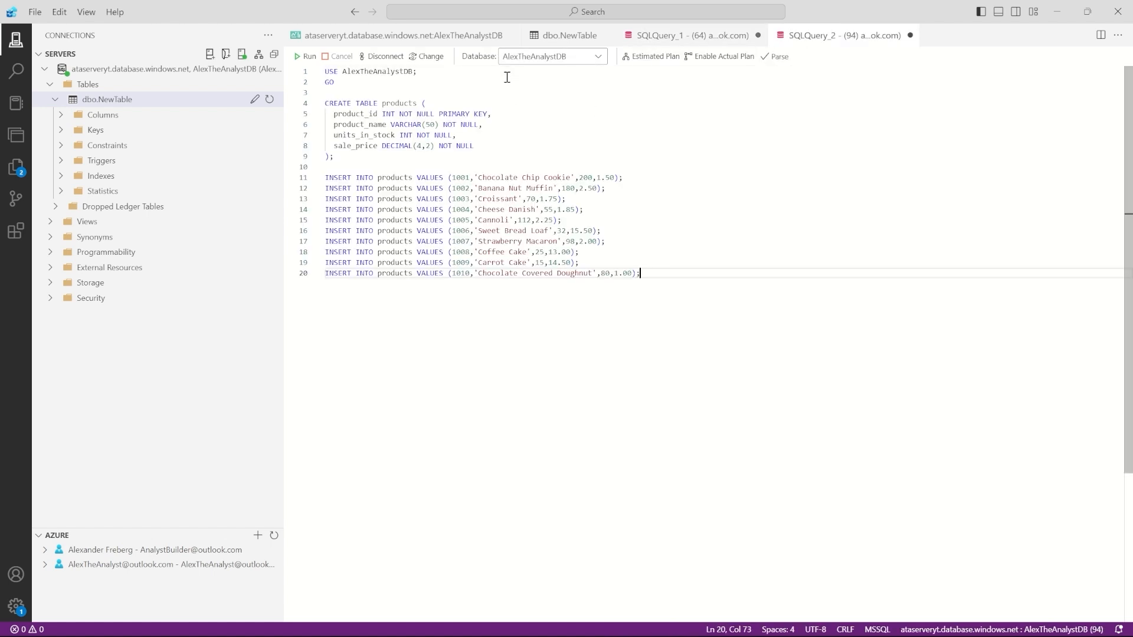
left_click(539, 55)
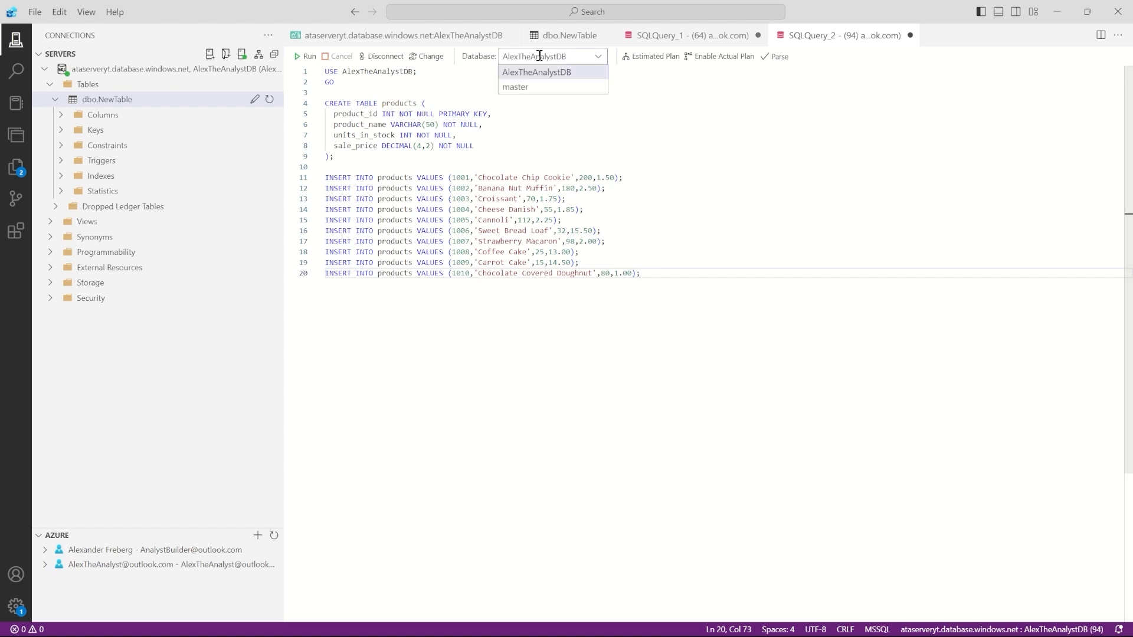
left_click(352, 72)
left_click_drag(325, 72, 423, 82)
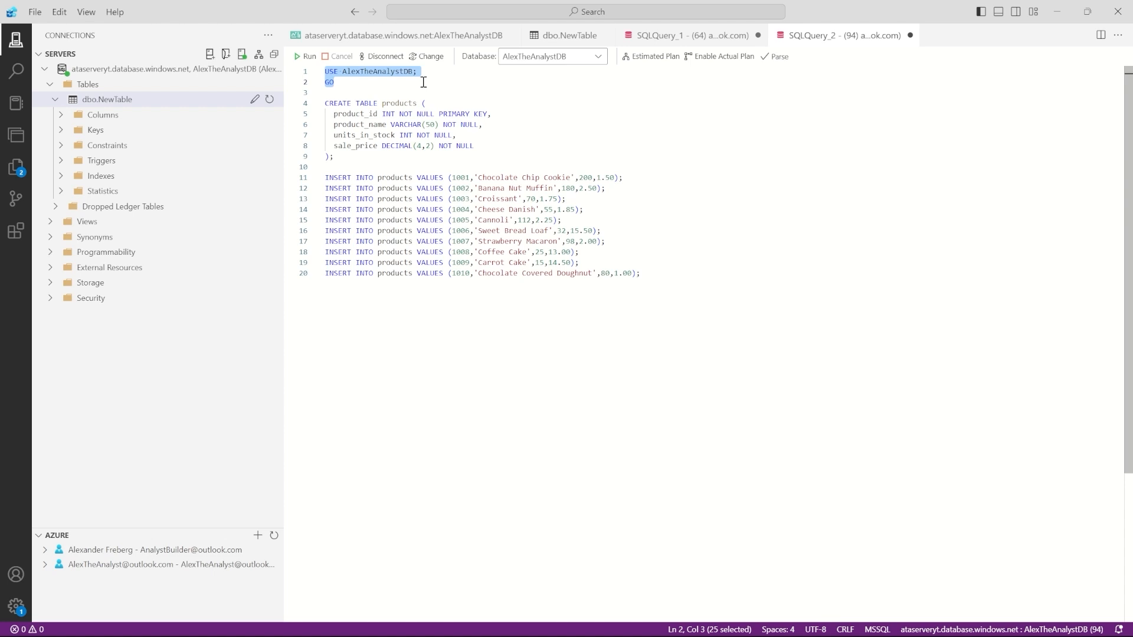
left_click(373, 84)
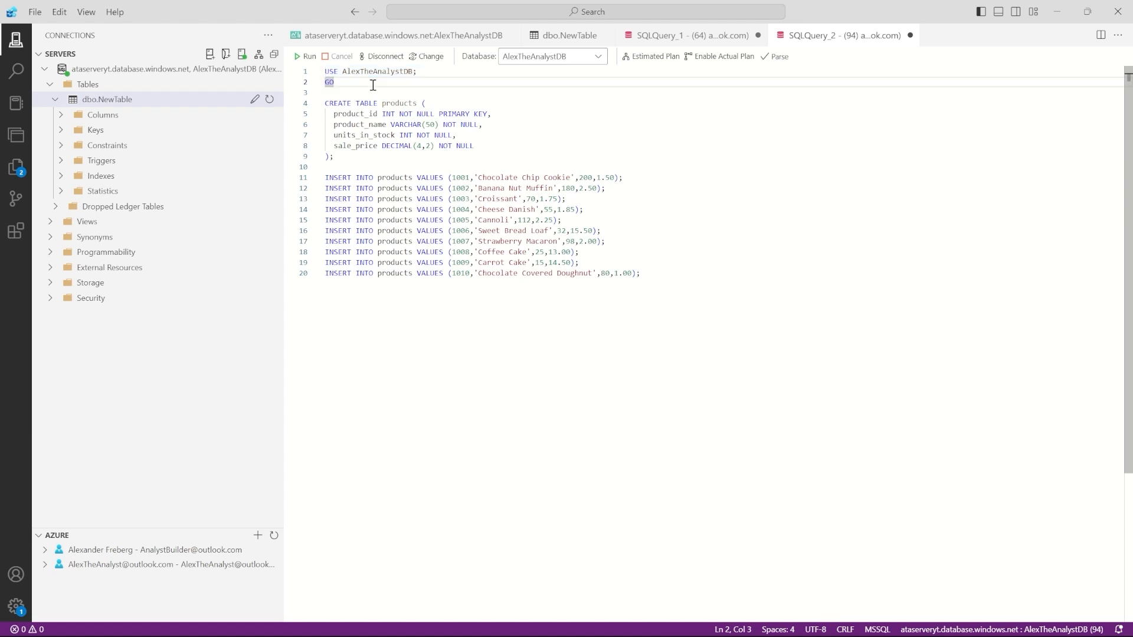
left_click(552, 118)
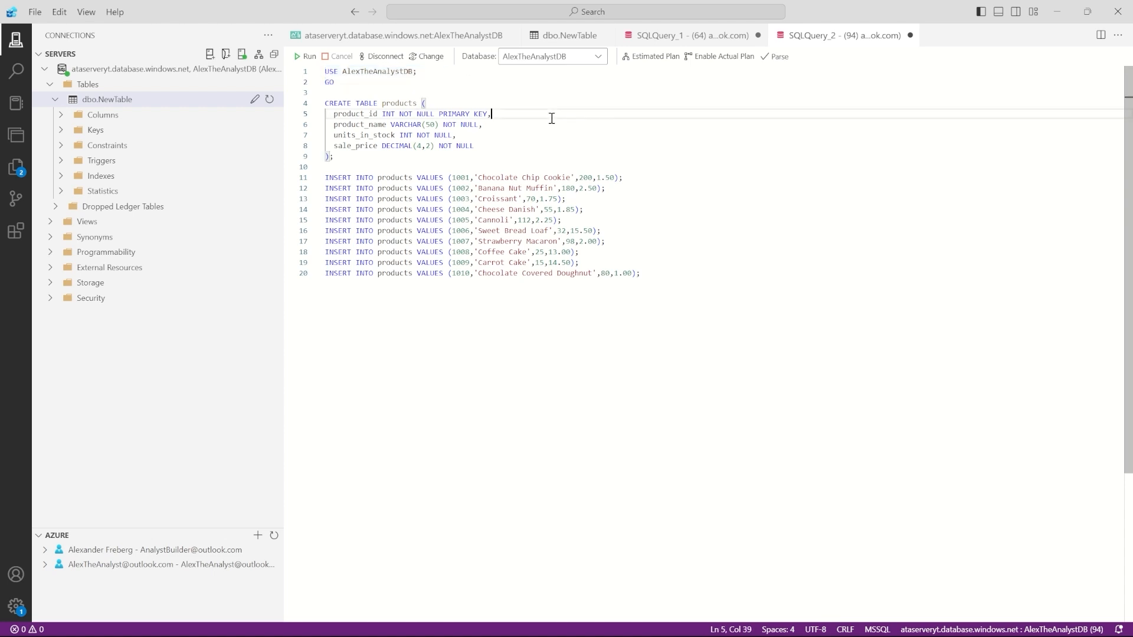
left_click(552, 98)
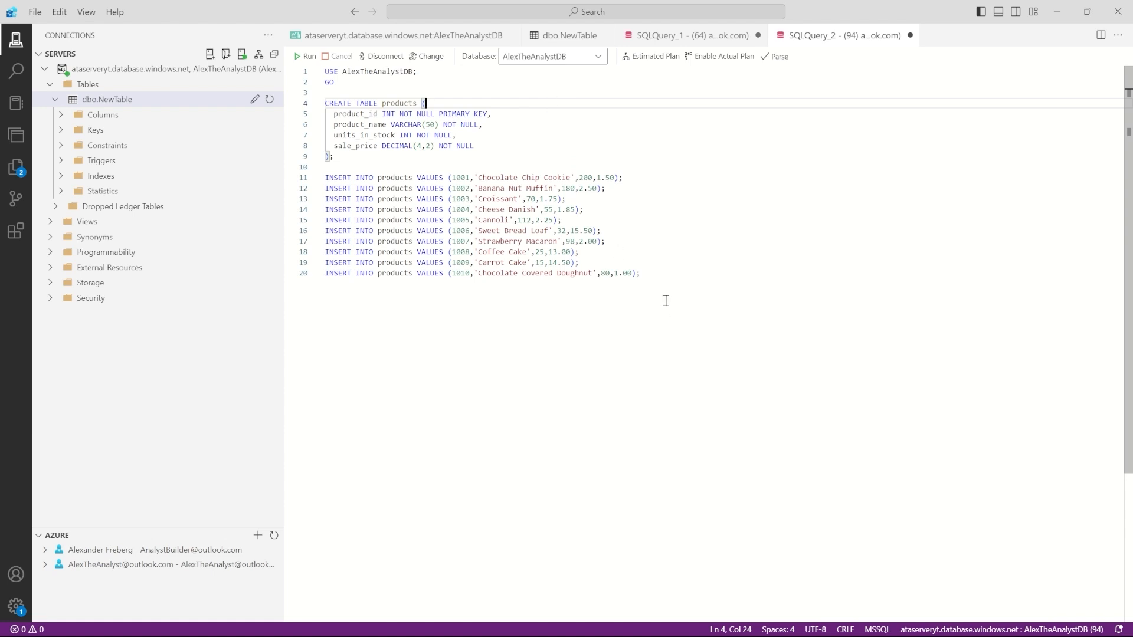
left_click(653, 276)
left_click_drag(653, 276, 321, 82)
left_click(368, 75)
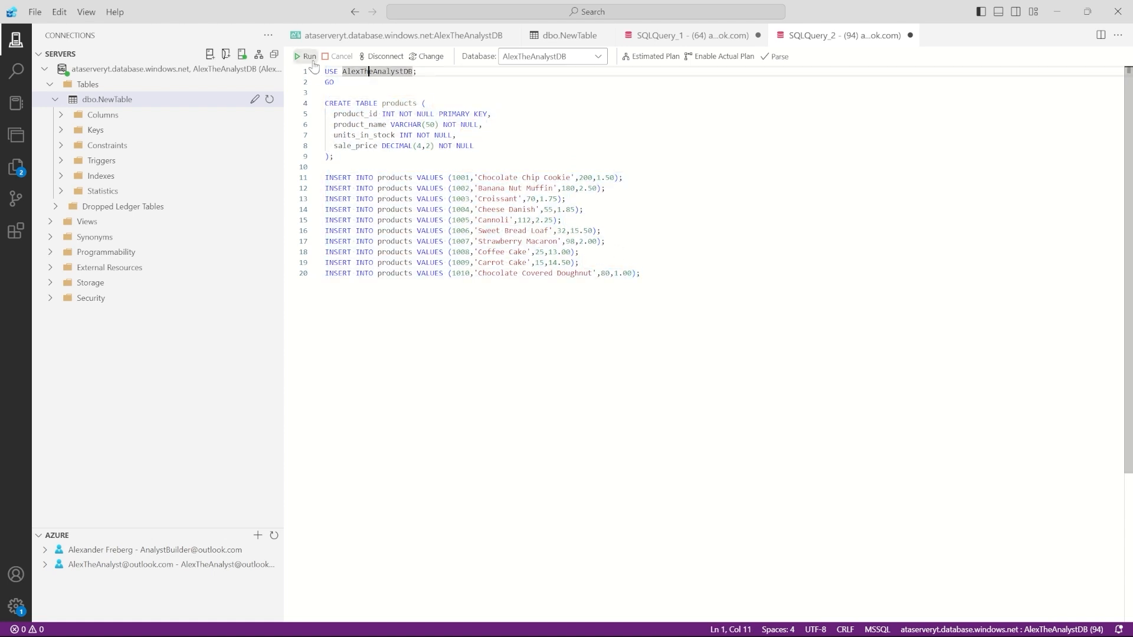
left_click(306, 56)
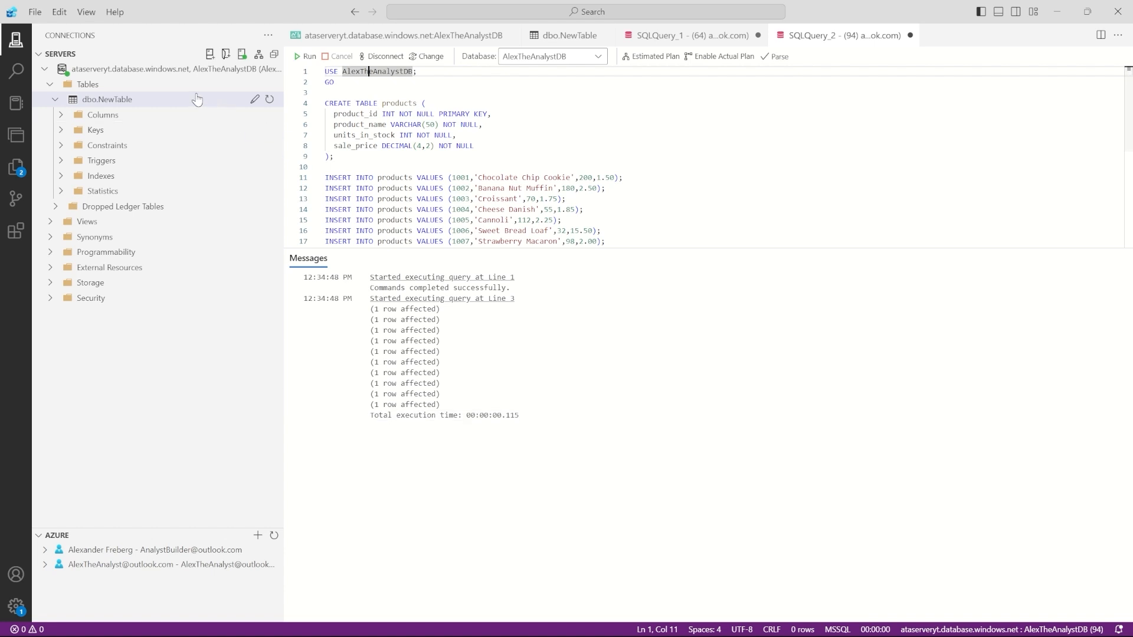
left_click(269, 100)
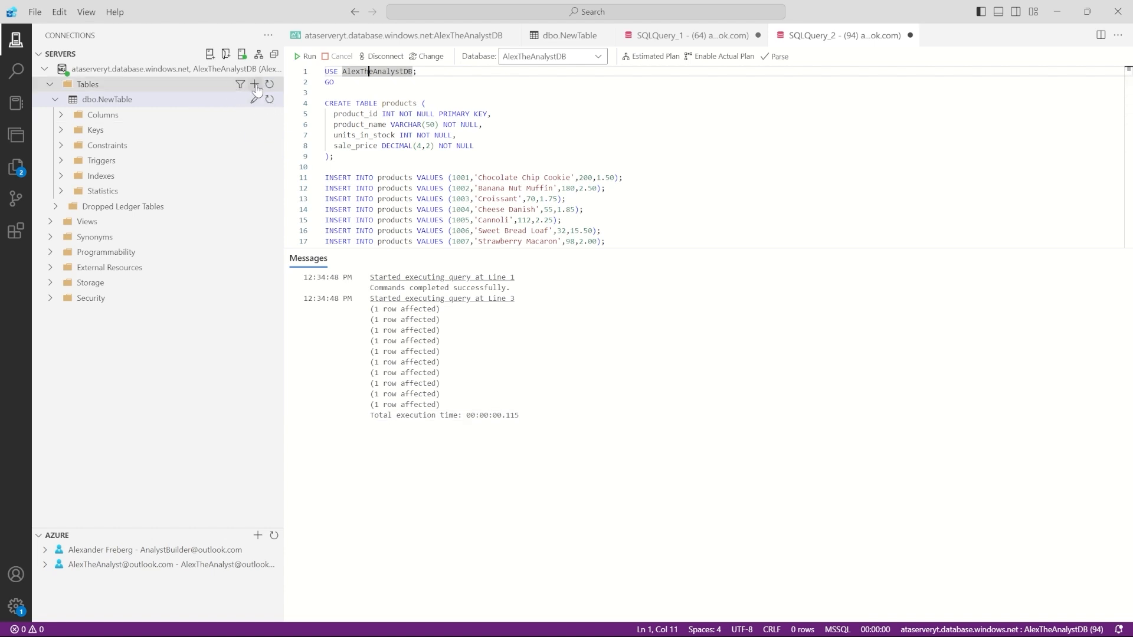
right_click(186, 116)
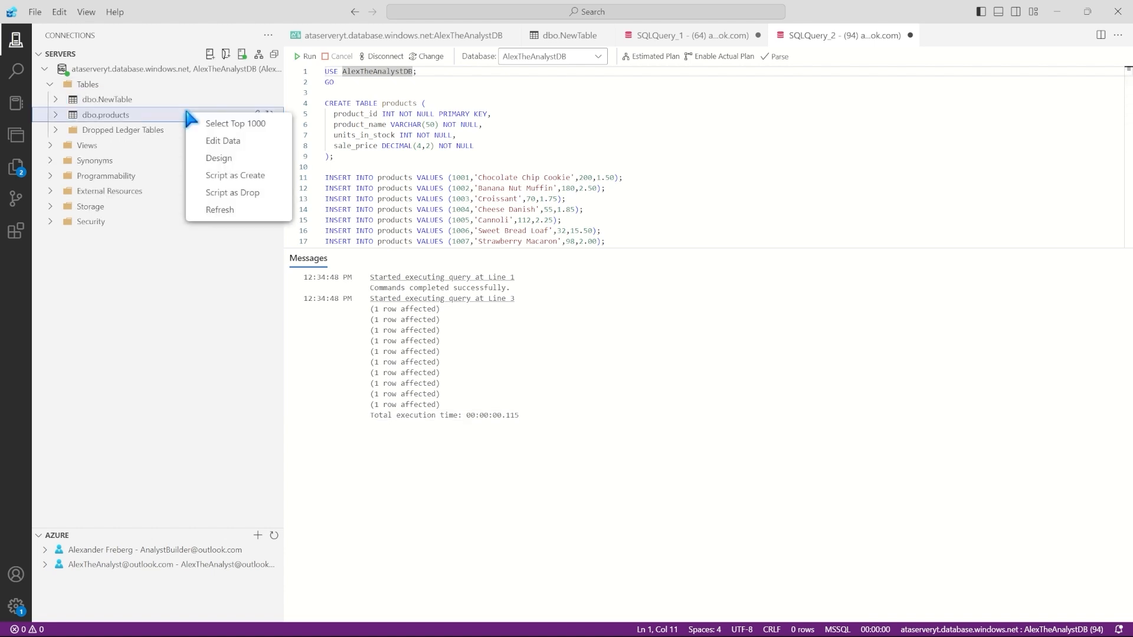
left_click(222, 121)
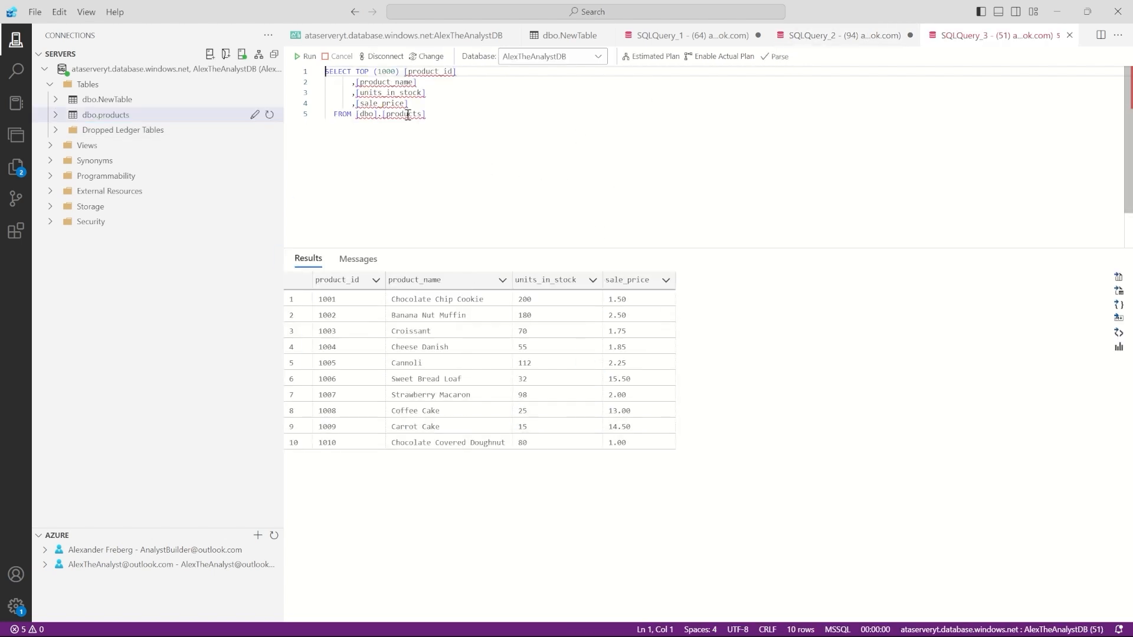
left_click(460, 117)
key("ctrl+r")
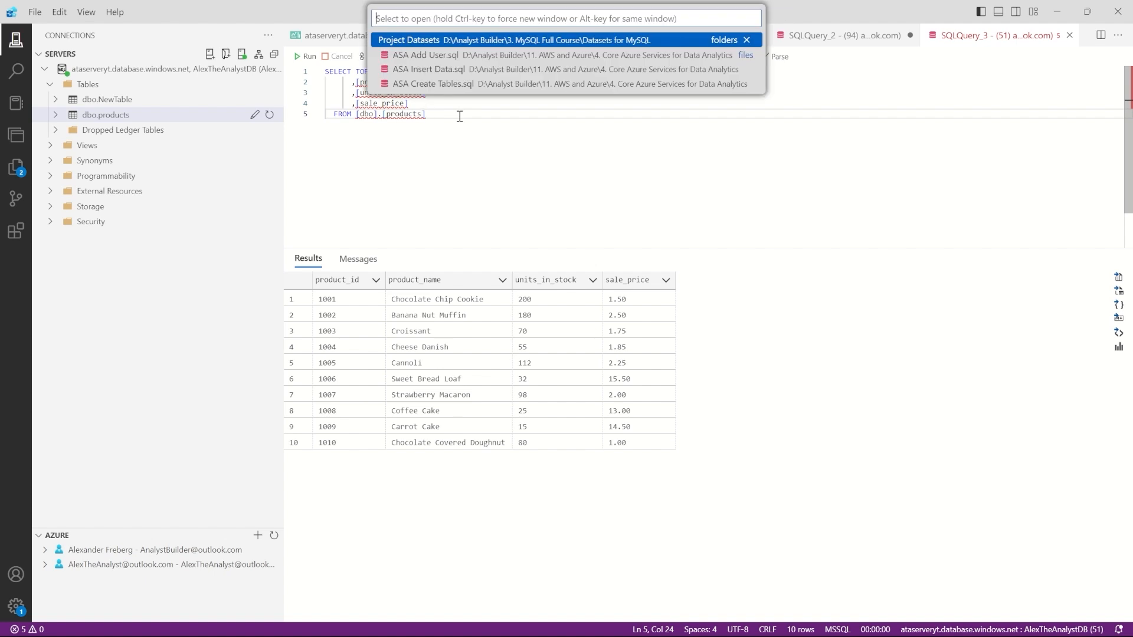
key("Escape")
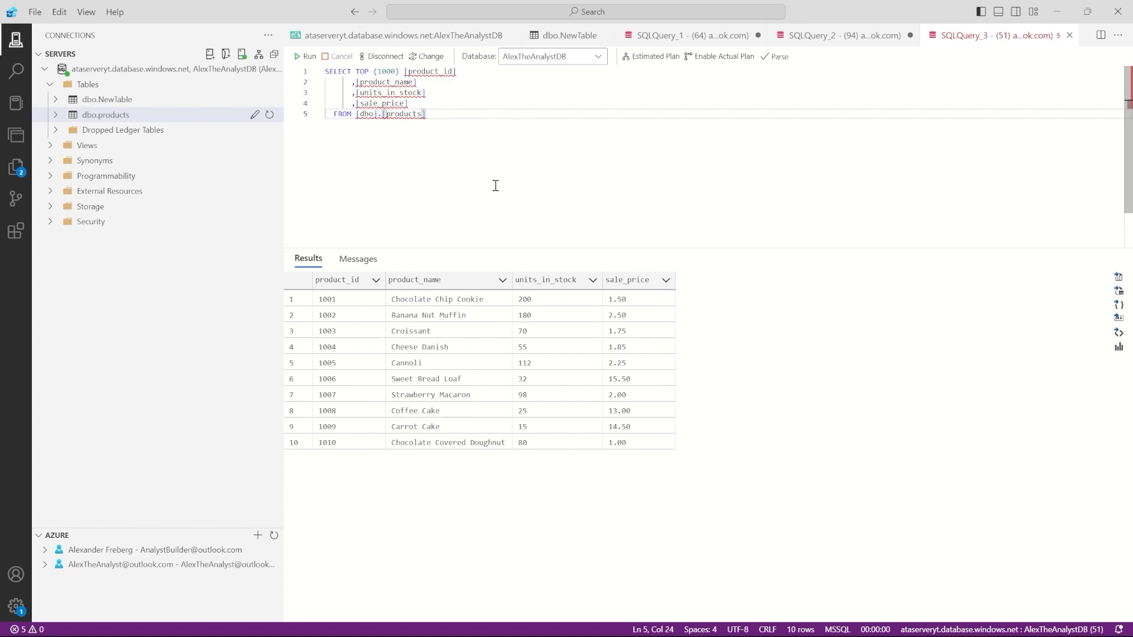
mouse_move(557, 622)
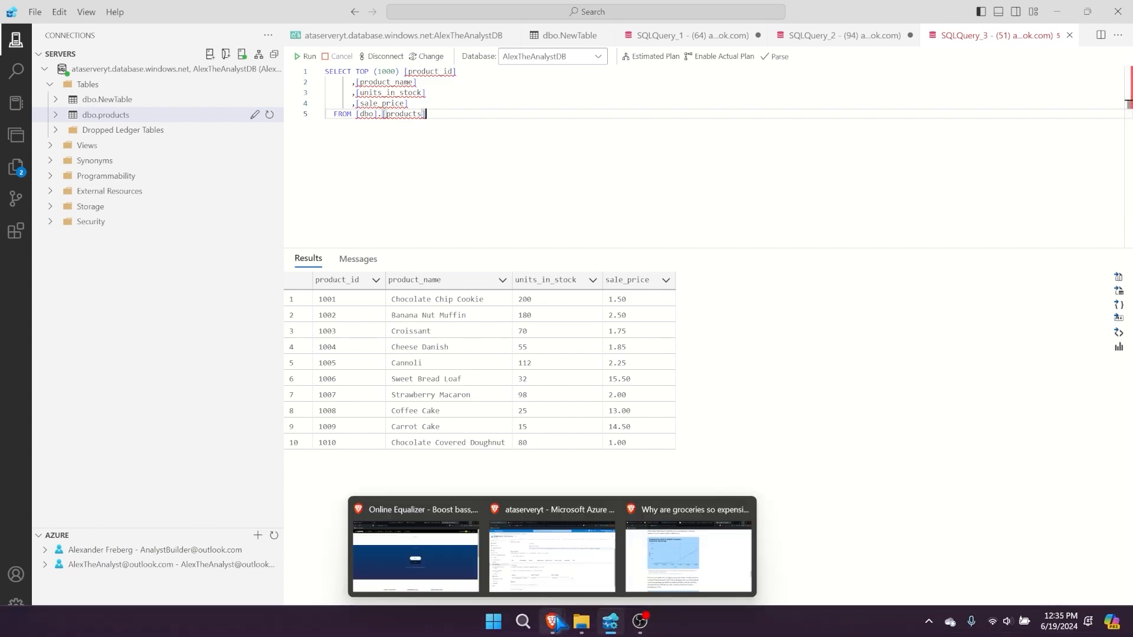
Step: Bring the Azure portal forward and navigate back to the AlexTheAnalystDB database overview
left_click(493, 587)
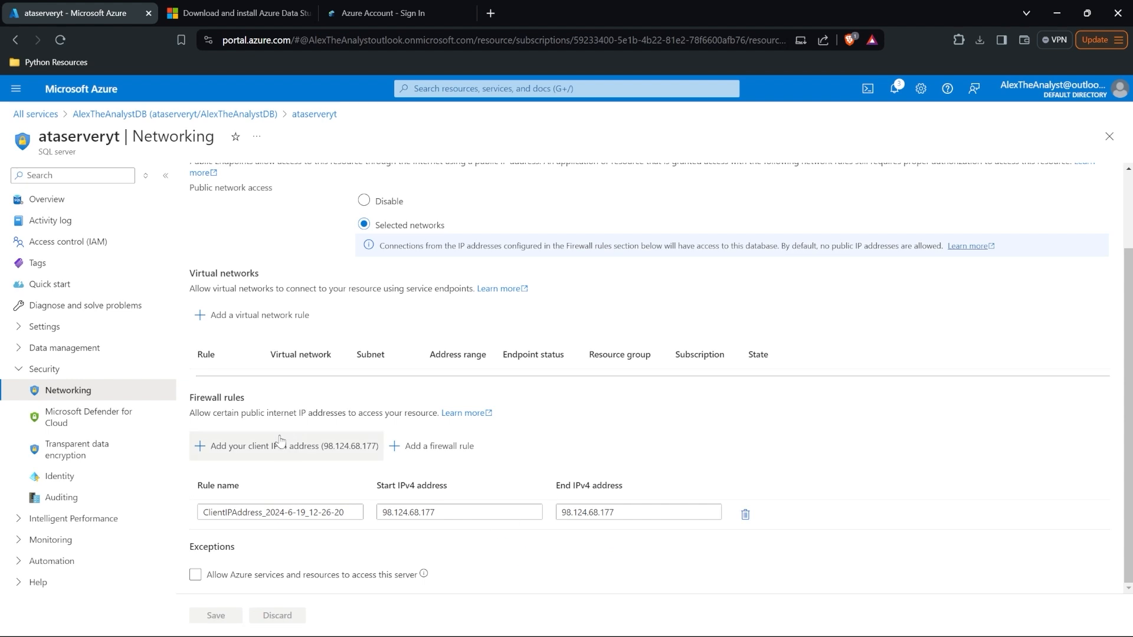
left_click(76, 203)
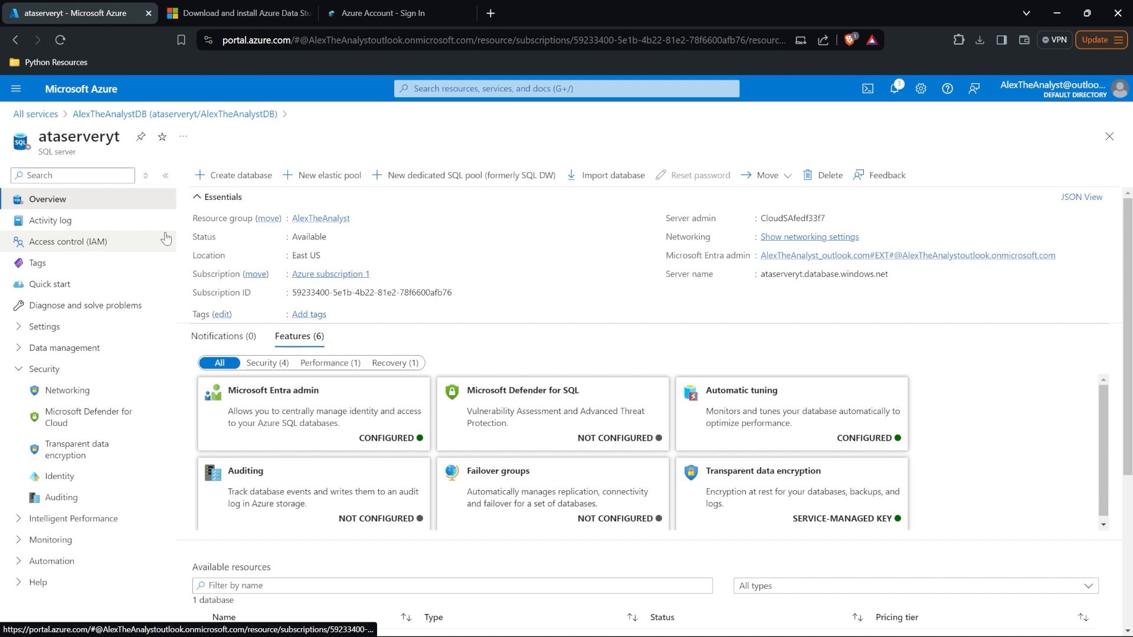
left_click(14, 44)
left_click(14, 44)
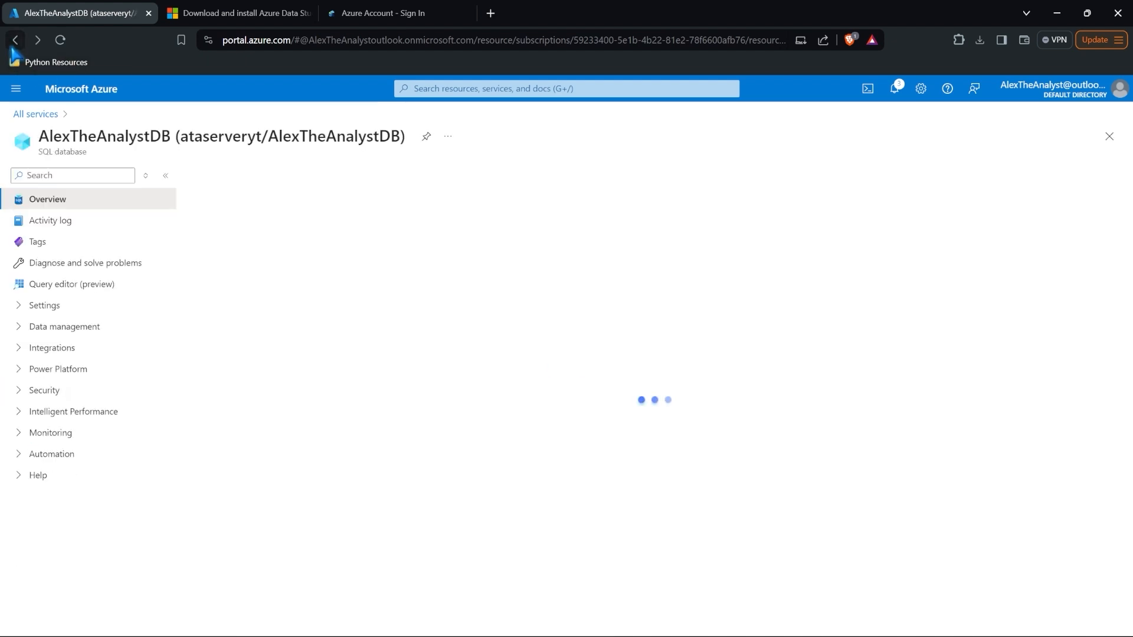
left_click_drag(40, 153, 89, 152)
left_click(121, 155)
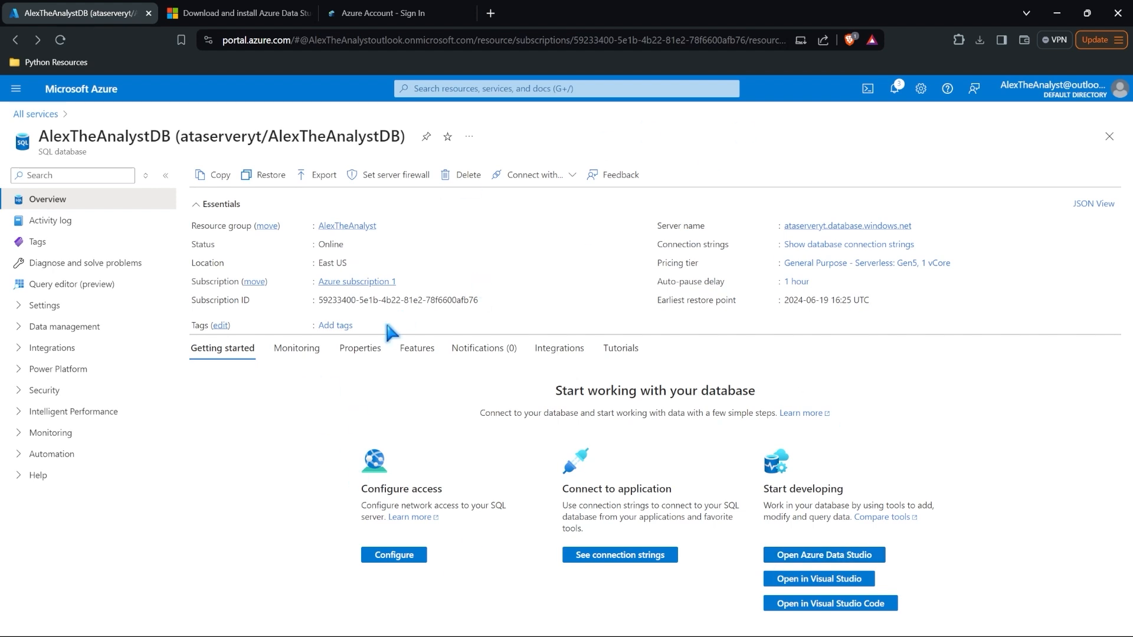
Step: Sign in to Query editor (preview) via Entra and expand Tables to show dbo.NewTable and dbo.products
left_click(123, 286)
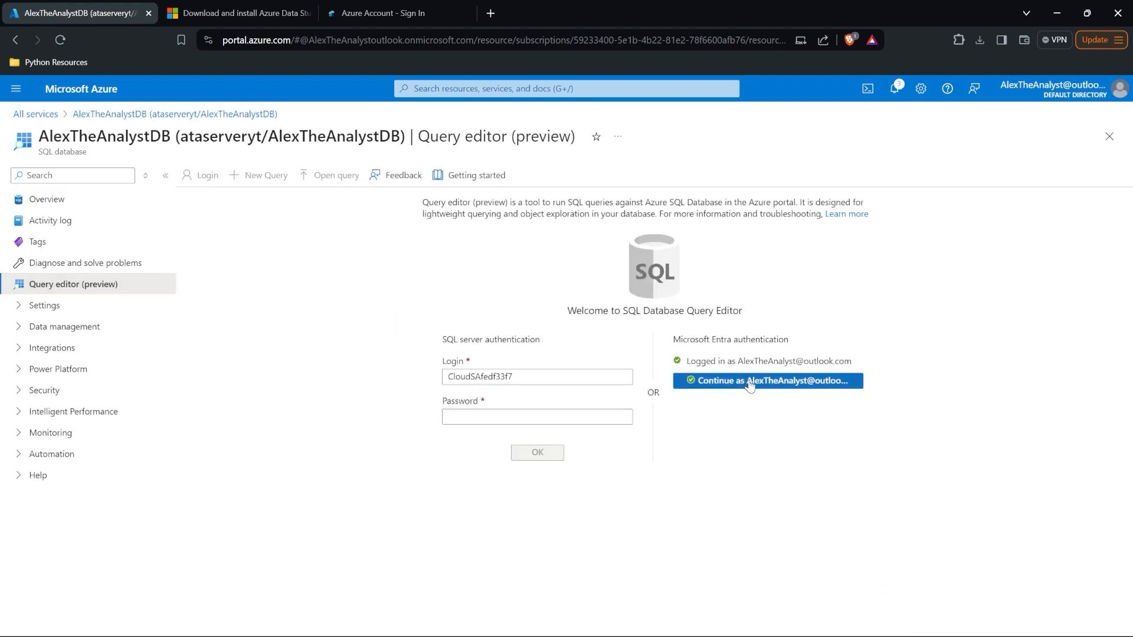
left_click(749, 381)
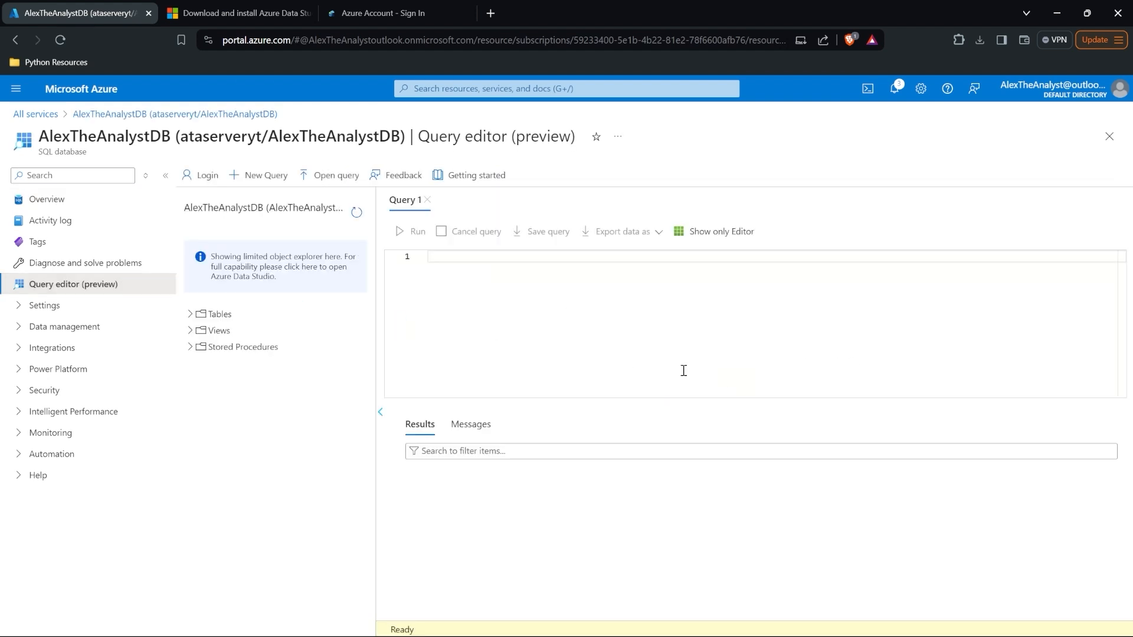
left_click(188, 315)
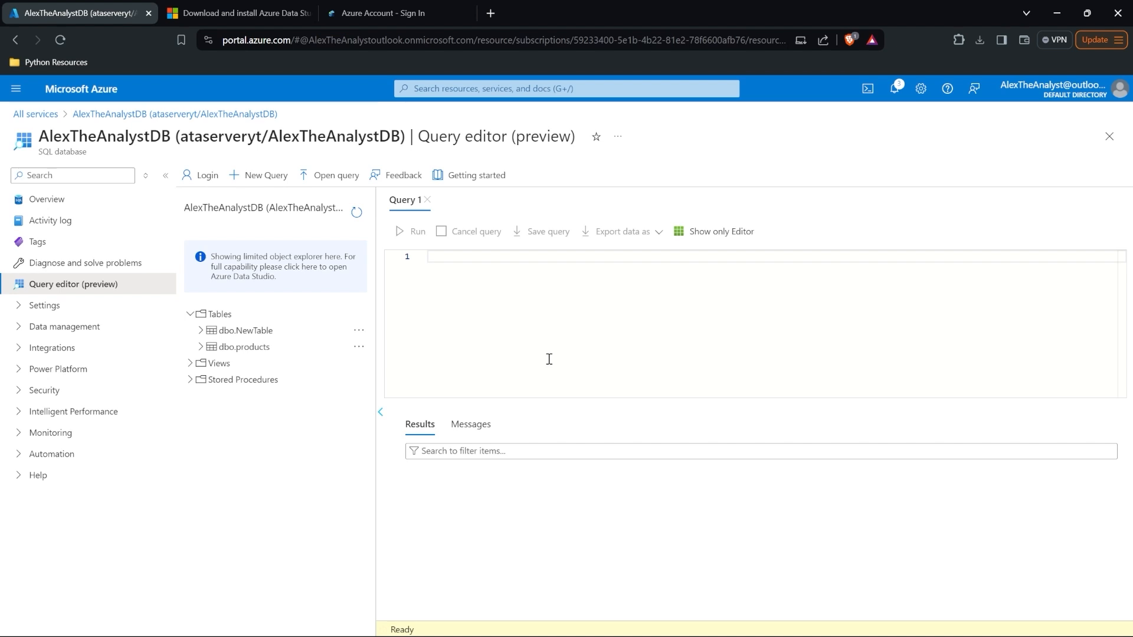
left_click(64, 326)
Step: Expand and collapse the Data management, Power Platform, Integrations and Monitoring menu groups
left_click(65, 326)
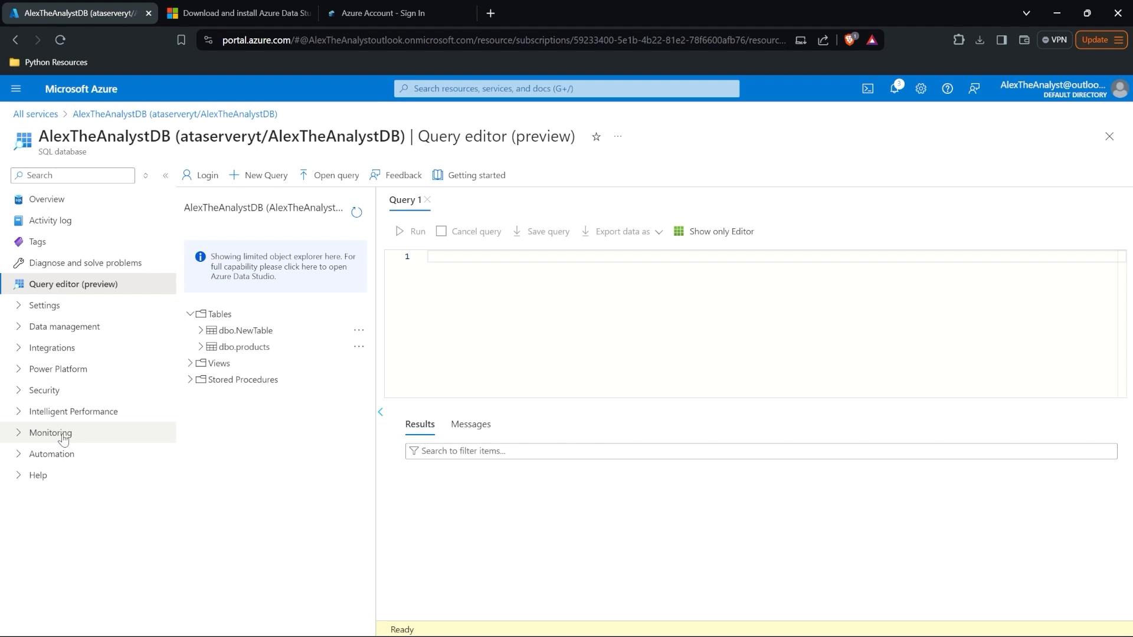
left_click(109, 370)
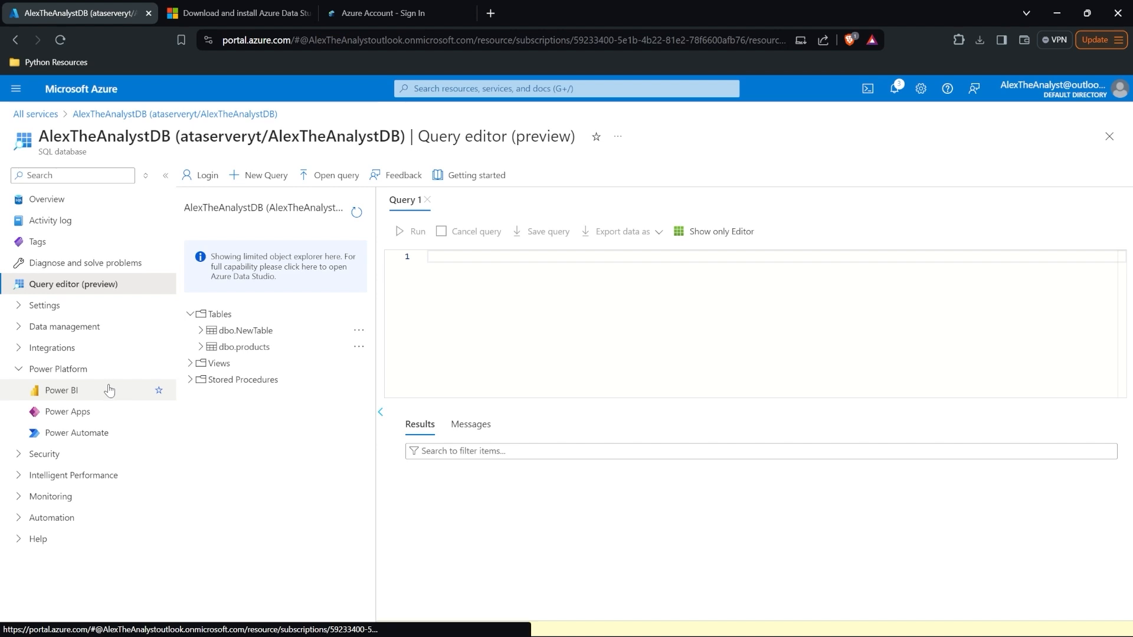
left_click(105, 349)
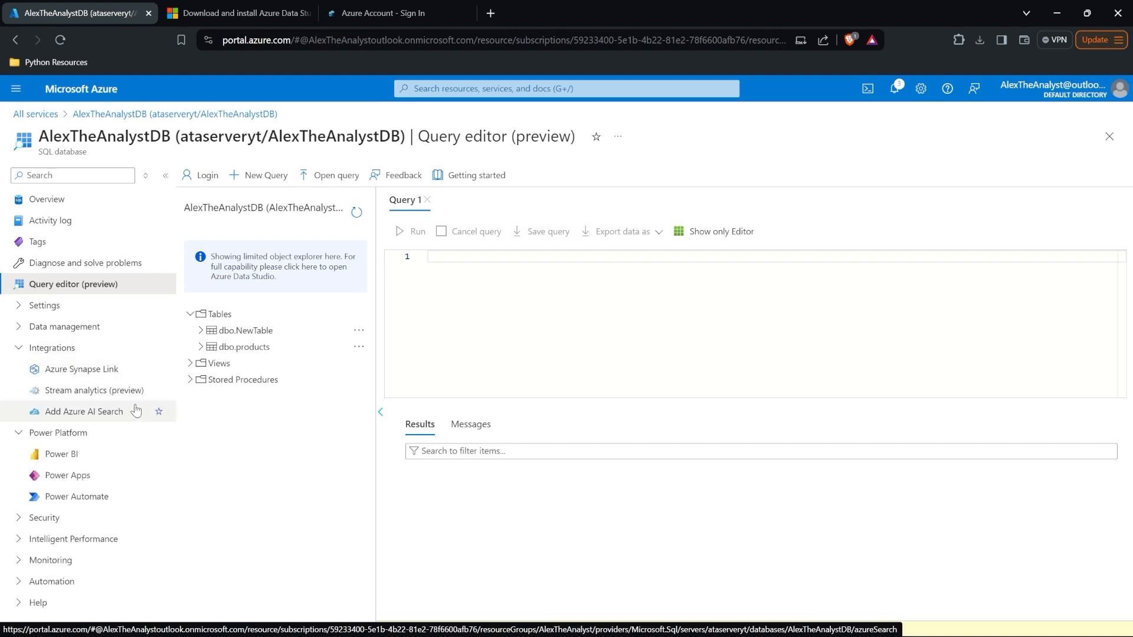
left_click(121, 349)
left_click(121, 330)
left_click(121, 331)
left_click(120, 348)
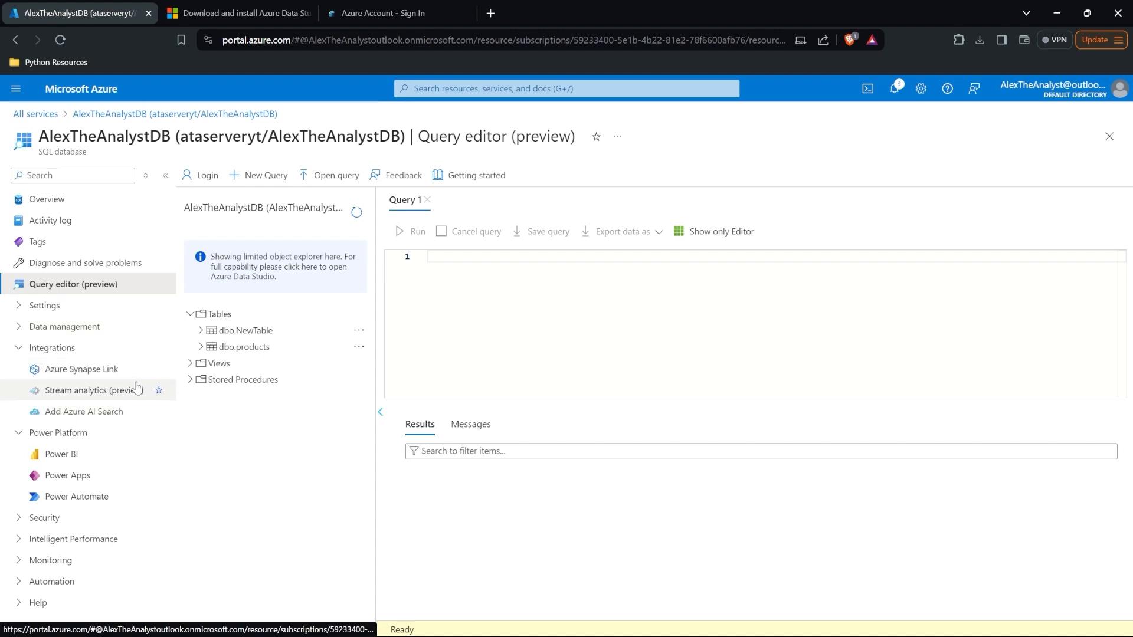
left_click(127, 349)
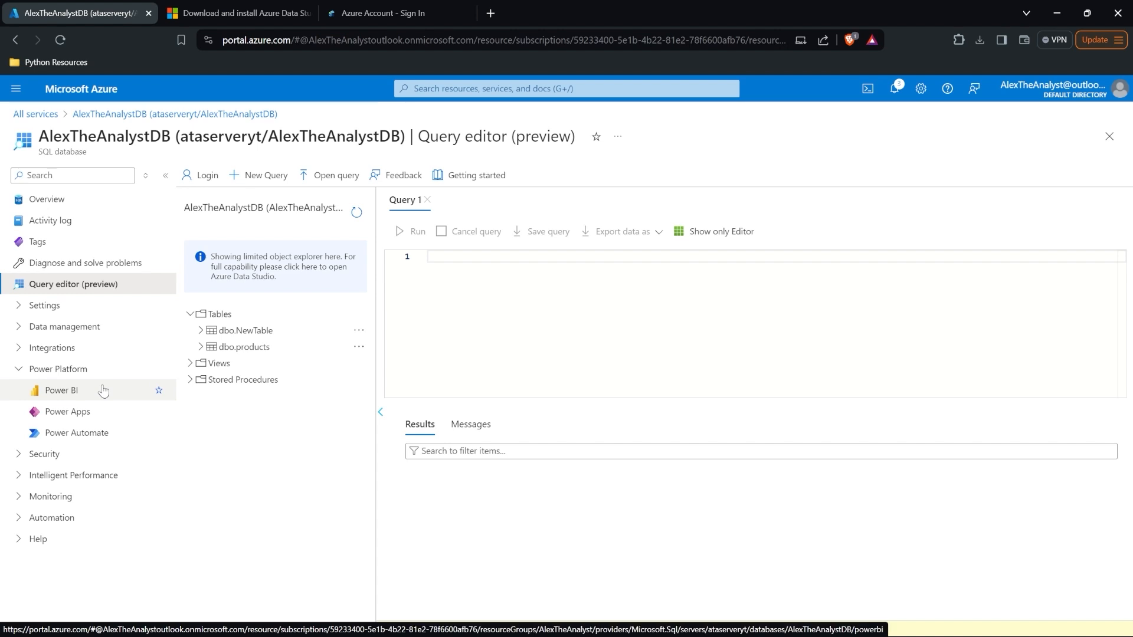
left_click(92, 499)
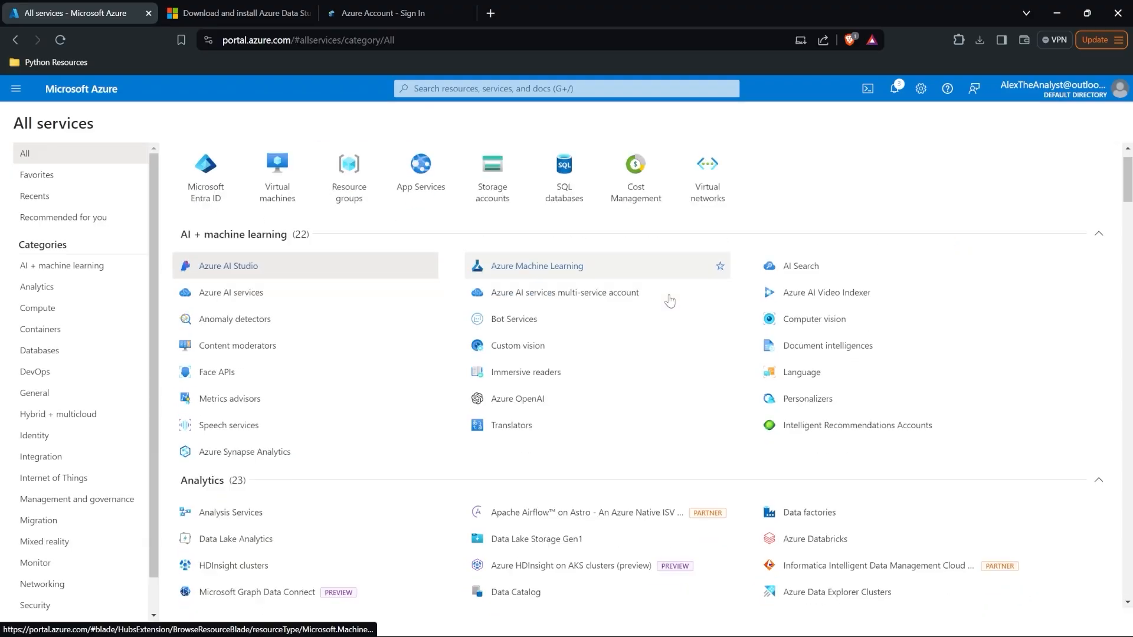
Step: Create data factory AlexTheAnalystADF in resource group AlexTheAnalyst, region East US, version V2
scroll(667, 299, "down", 4)
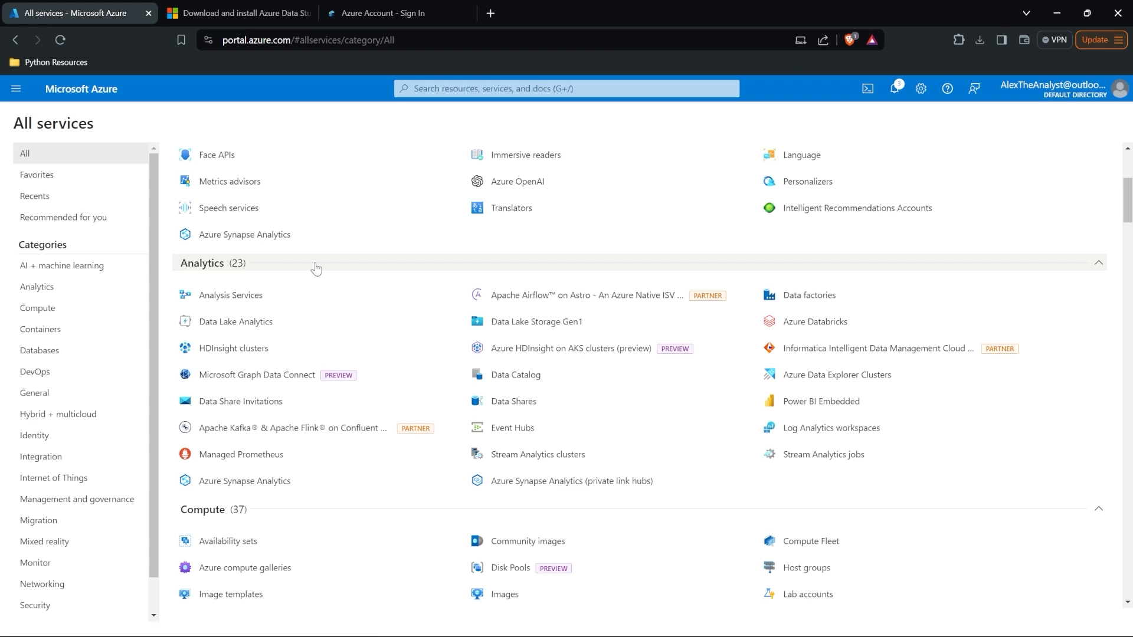
left_click(877, 296)
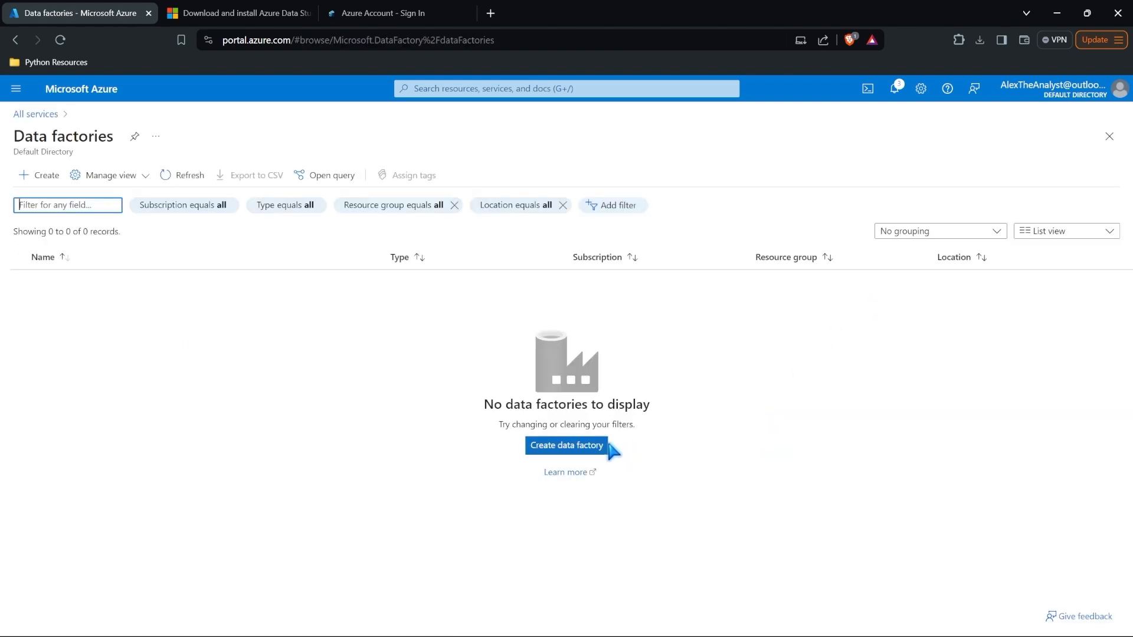
left_click(567, 448)
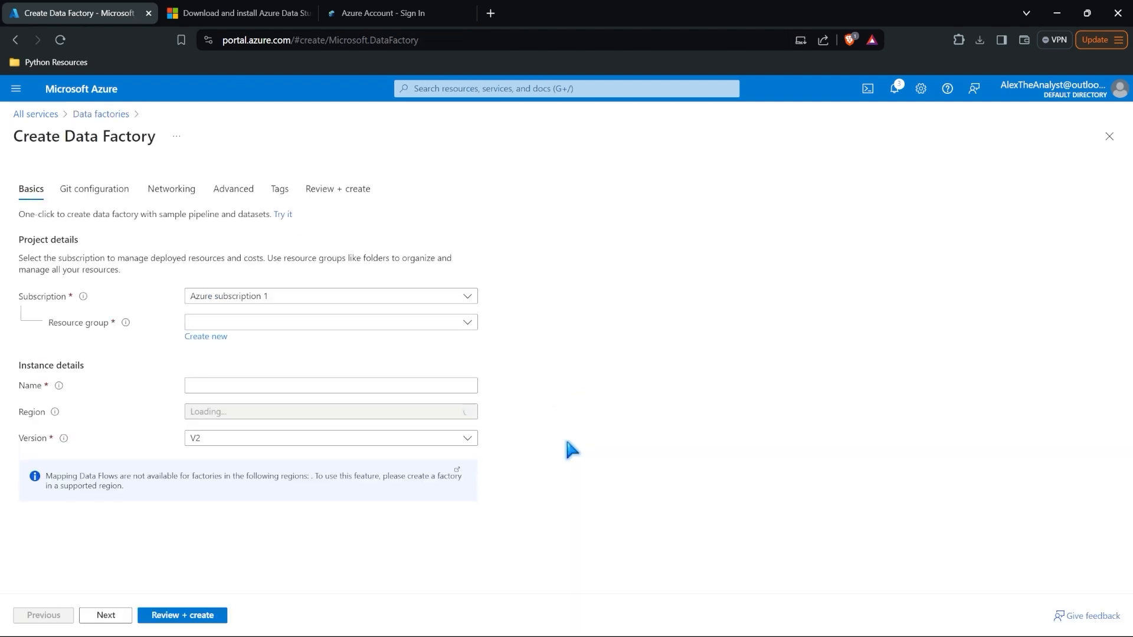
left_click(379, 323)
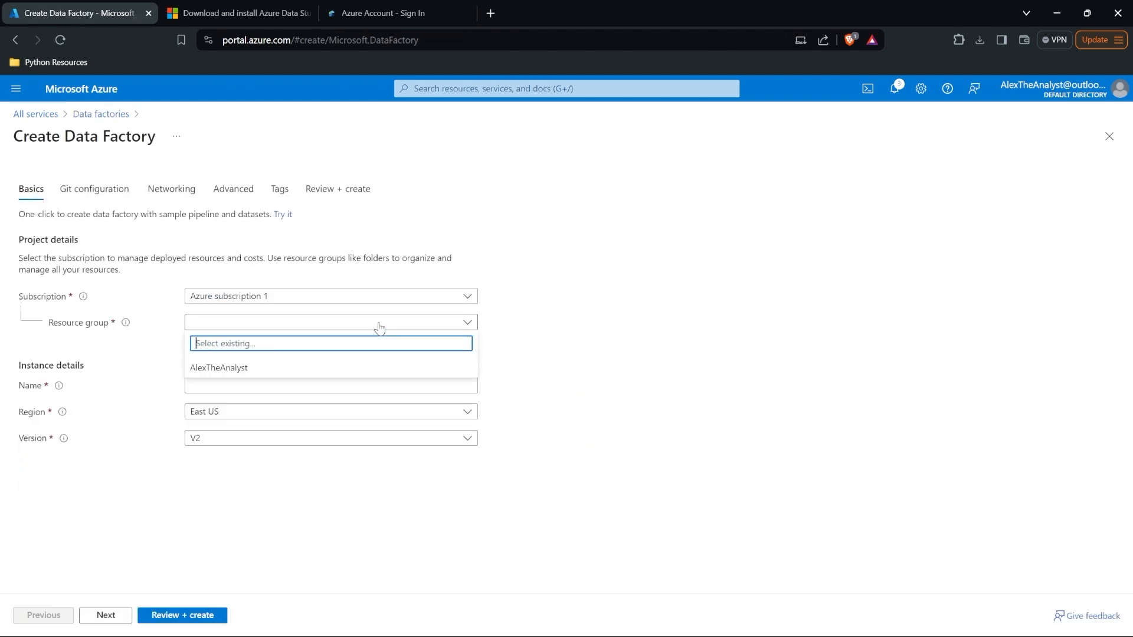
left_click(344, 367)
left_click(317, 383)
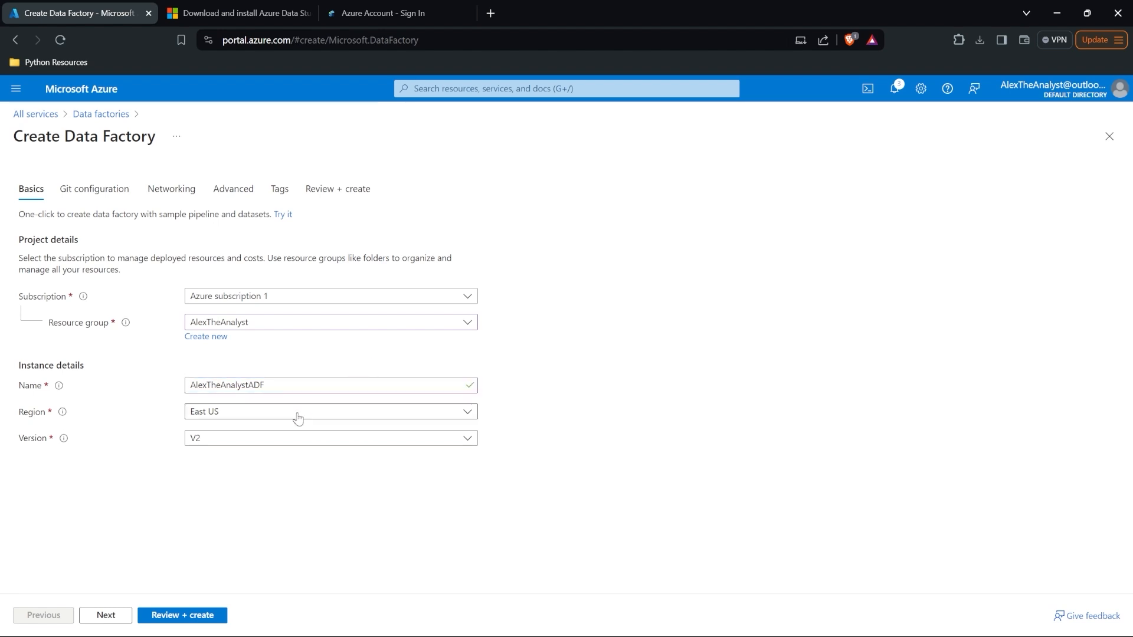
left_click(274, 440)
left_click(266, 451)
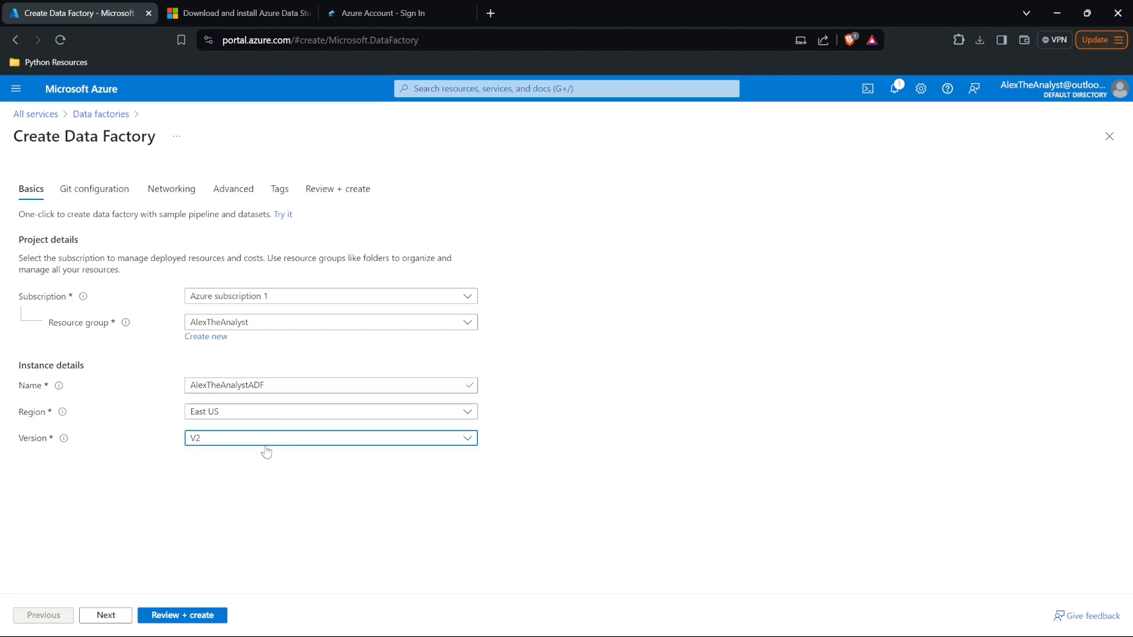
left_click(190, 617)
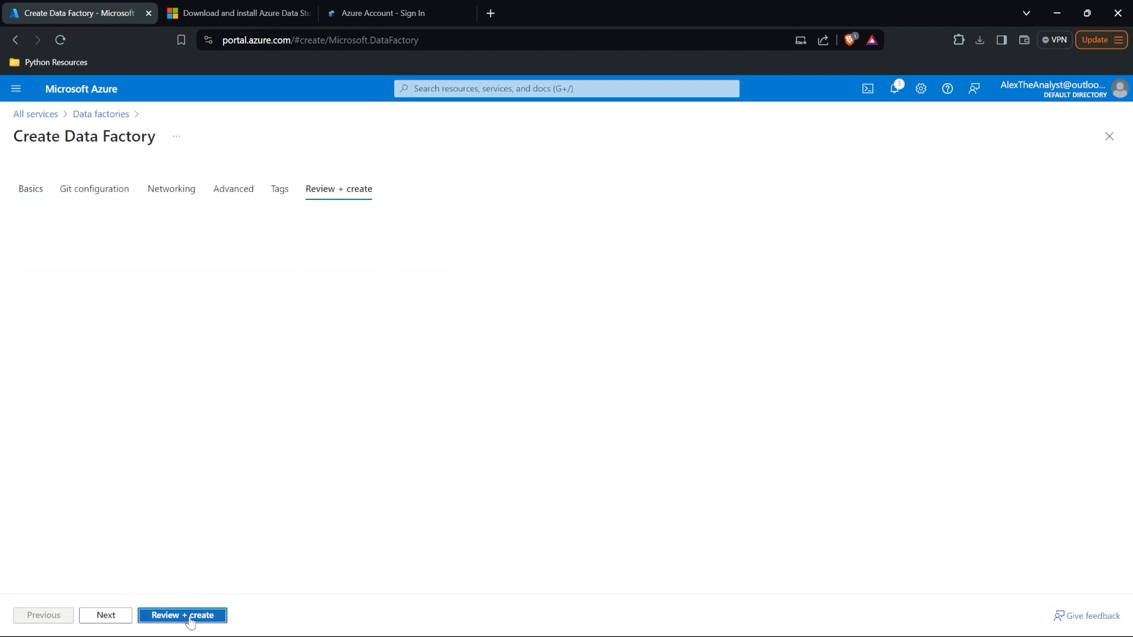
left_click(163, 614)
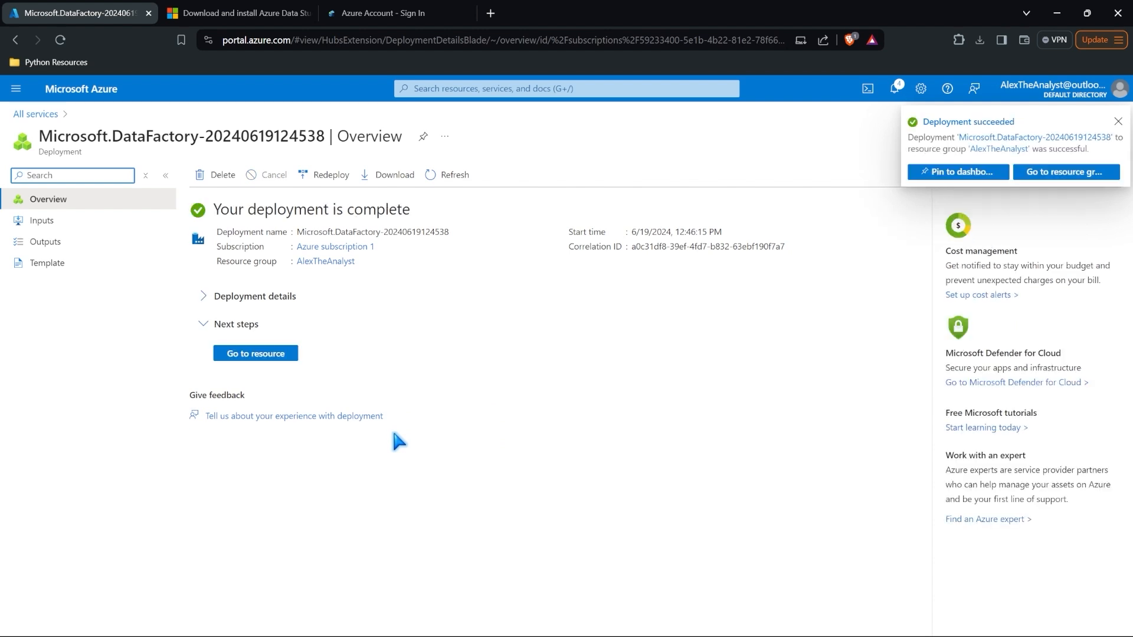
Step: Go to the deployed AlexTheAnalystADF resource and scroll through its overview Monitoring charts
left_click(203, 297)
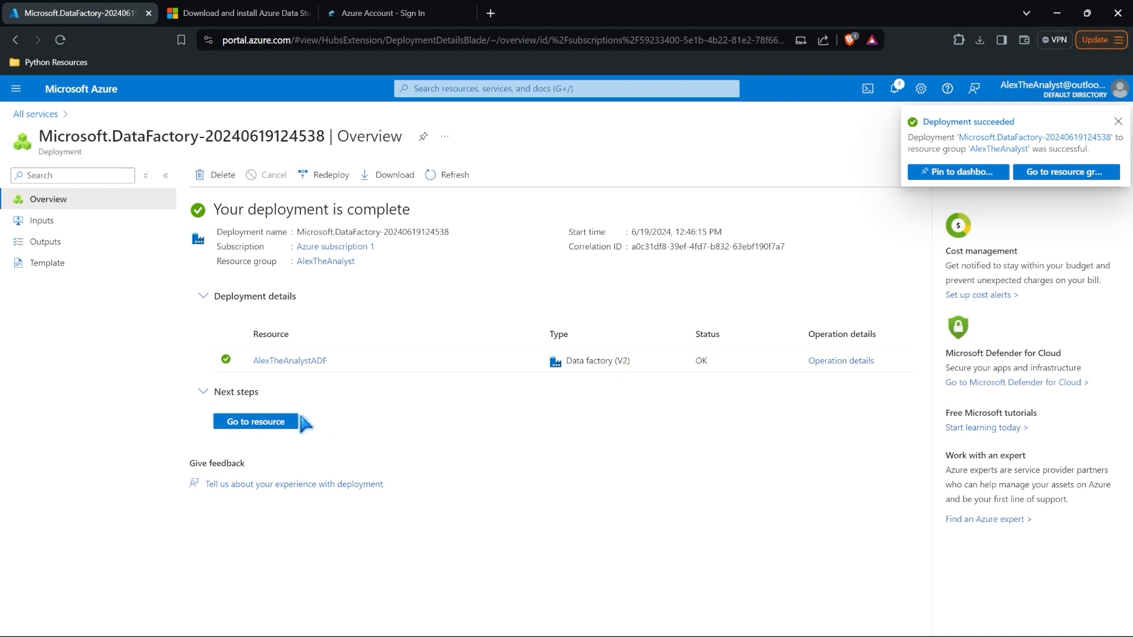
left_click(278, 422)
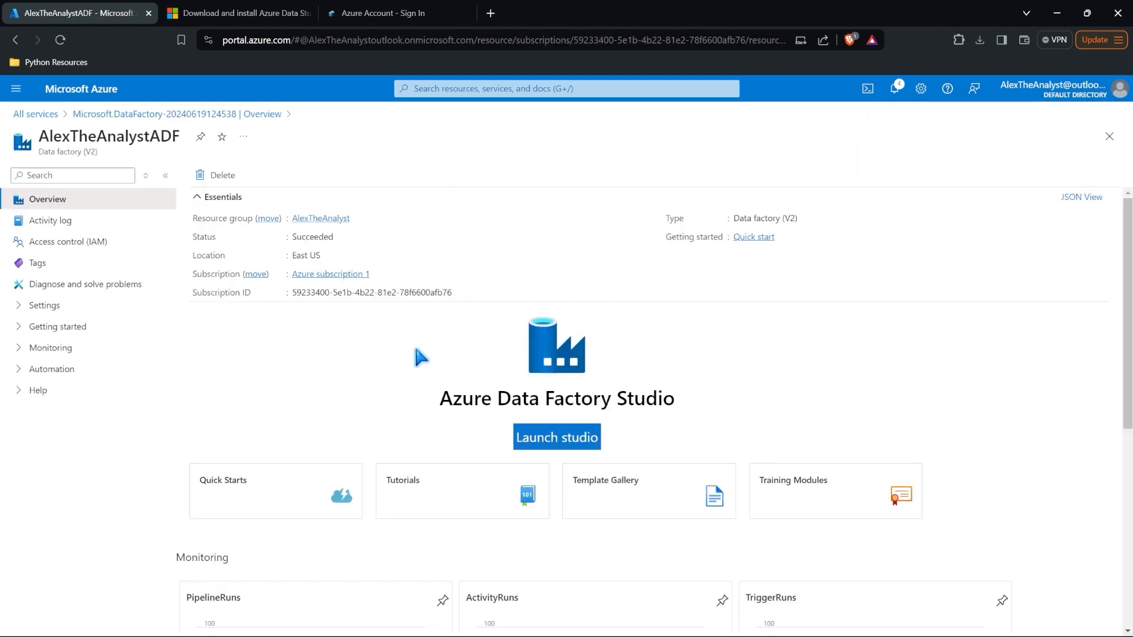
scroll(413, 351, "down", 4)
scroll(415, 351, "down", 2)
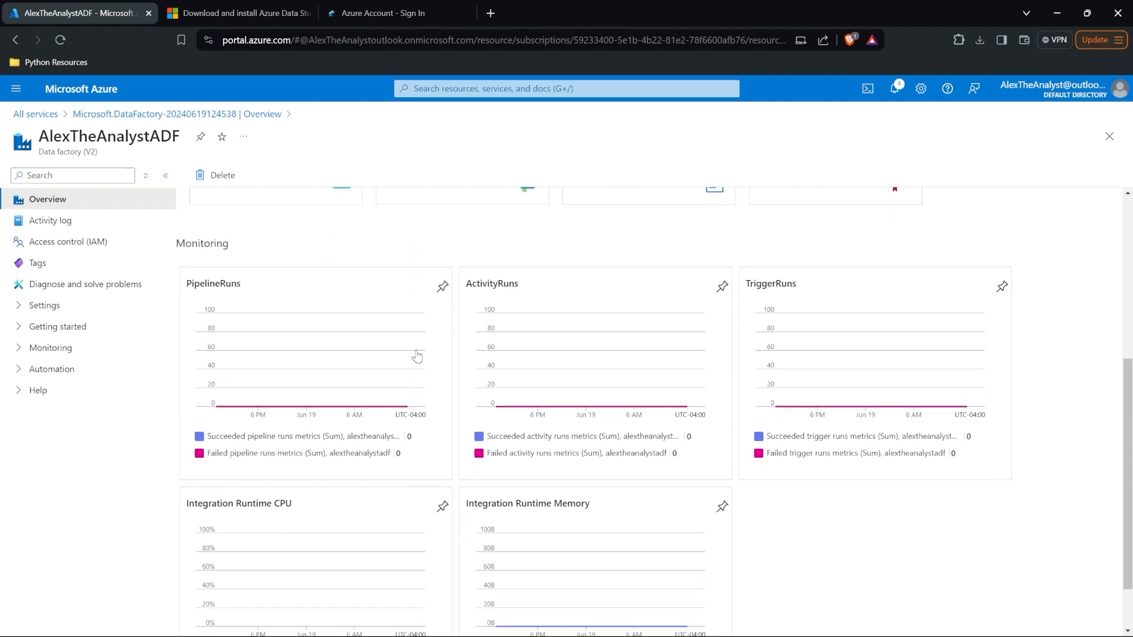
scroll(415, 352, "up", 6)
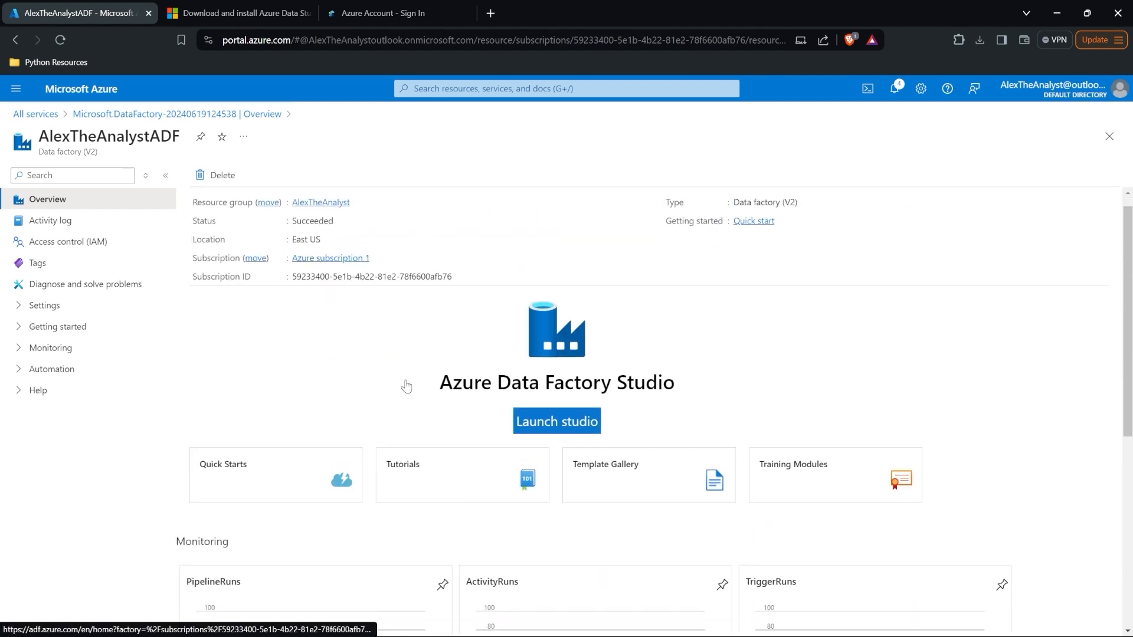
scroll(405, 386, "down", 2)
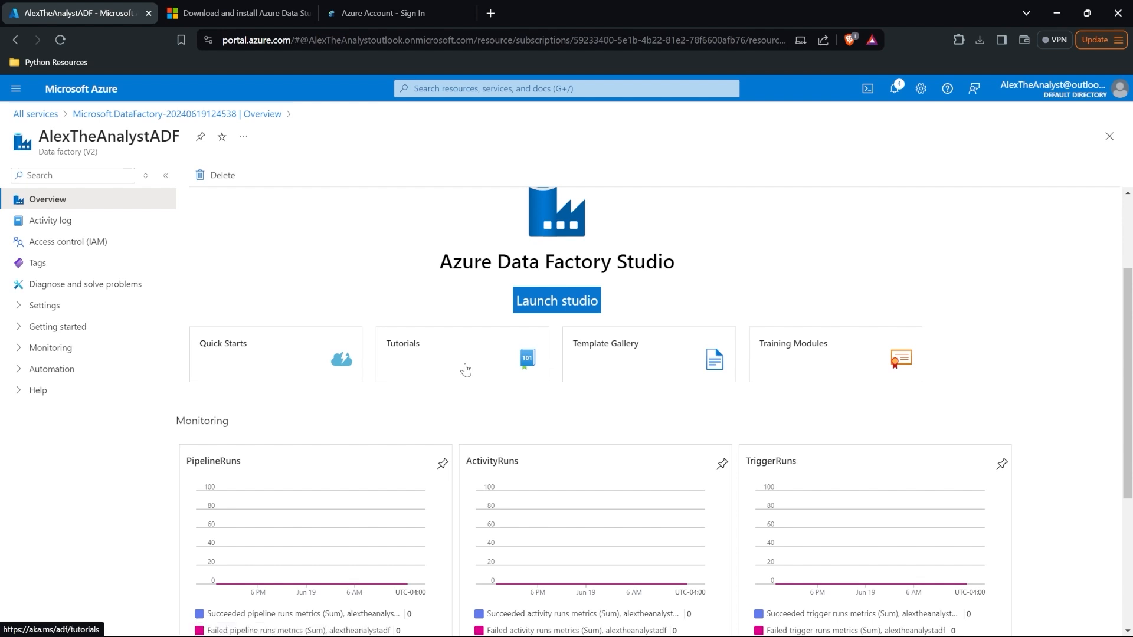
scroll(466, 370, "down", 3)
scroll(466, 370, "down", 1)
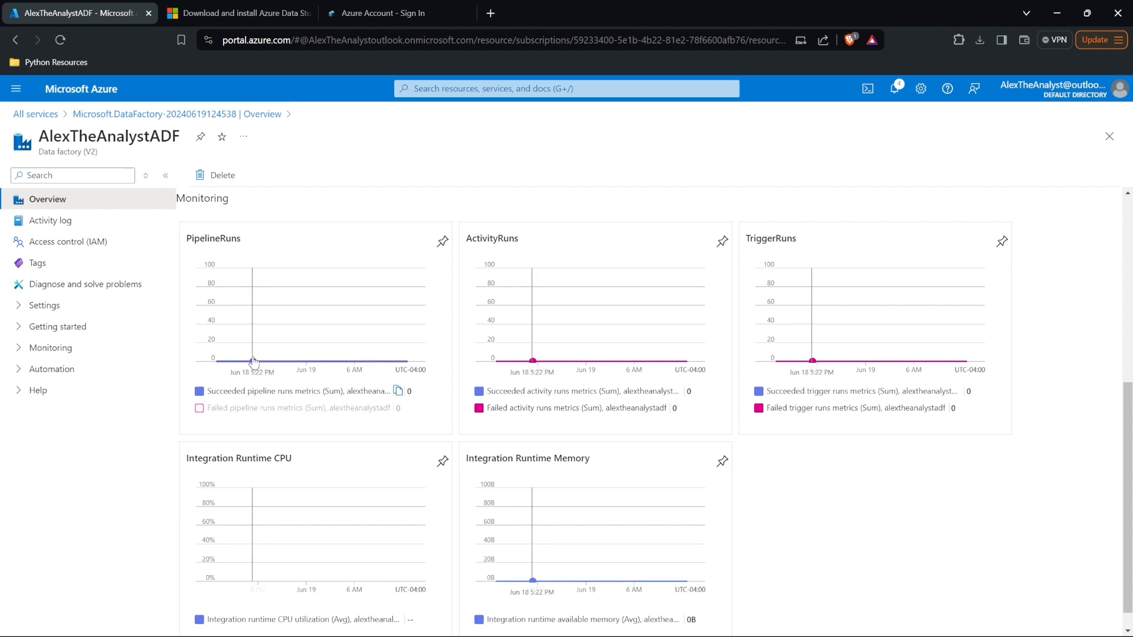
scroll(340, 365, "up", 2)
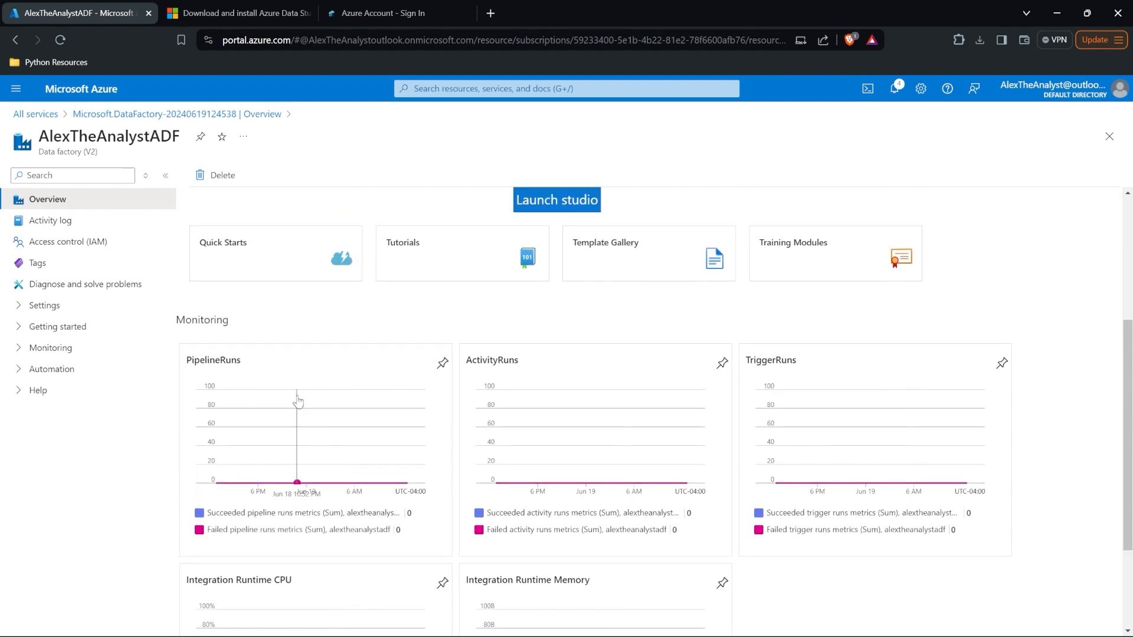
scroll(464, 325, "up", 4)
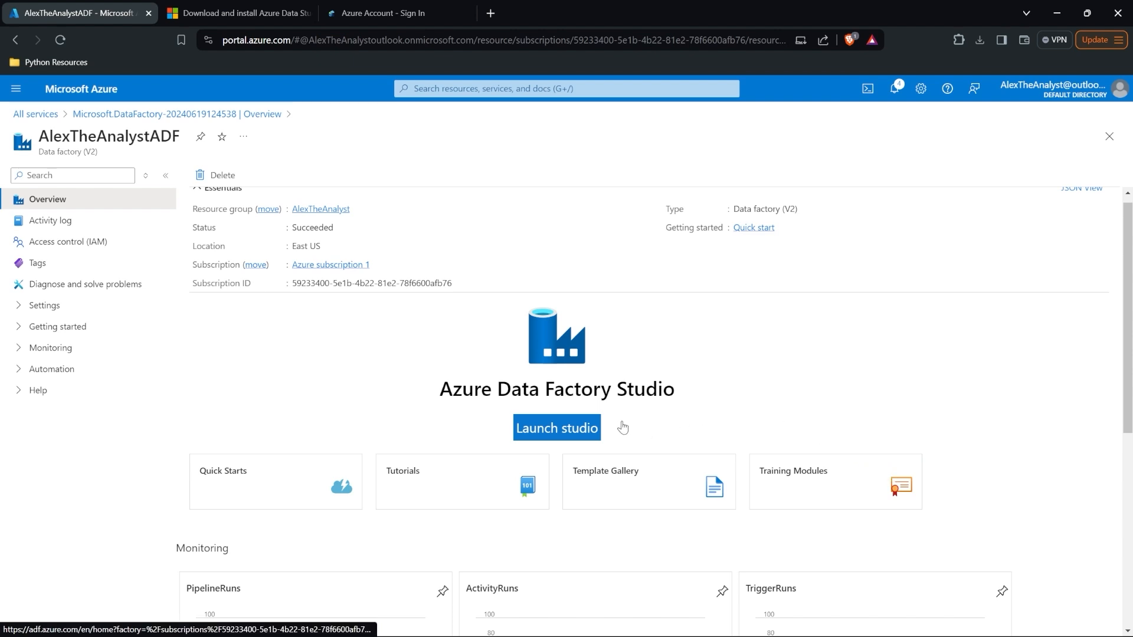
Step: Launch Data Factory Studio and start the Ingest Copy Data tool as a built-in, run-once task
left_click(553, 427)
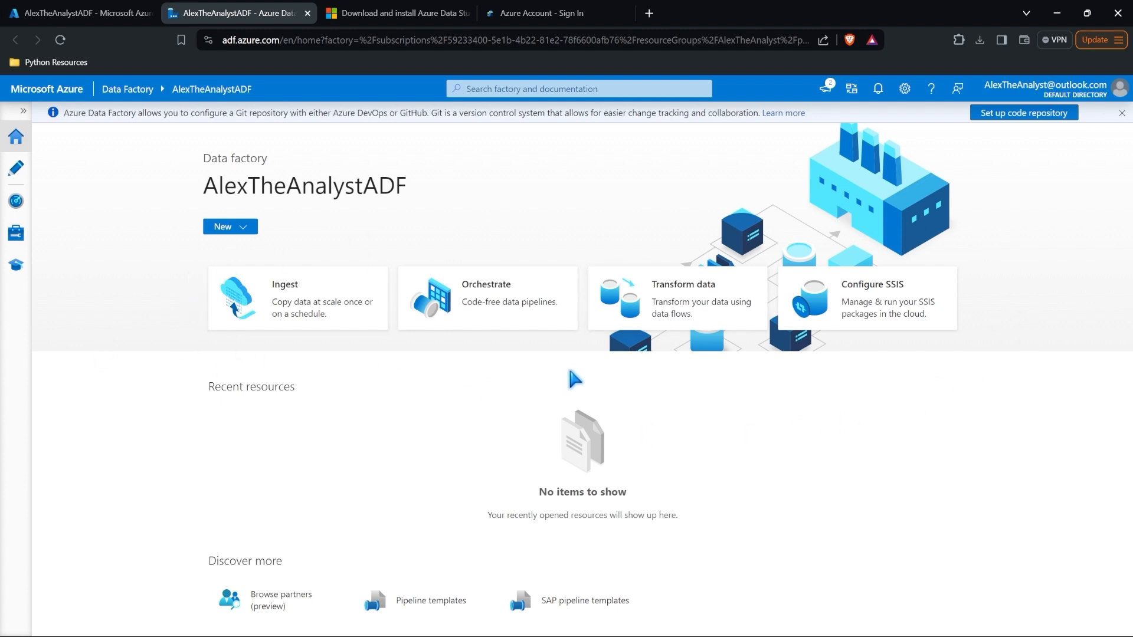
left_click(324, 322)
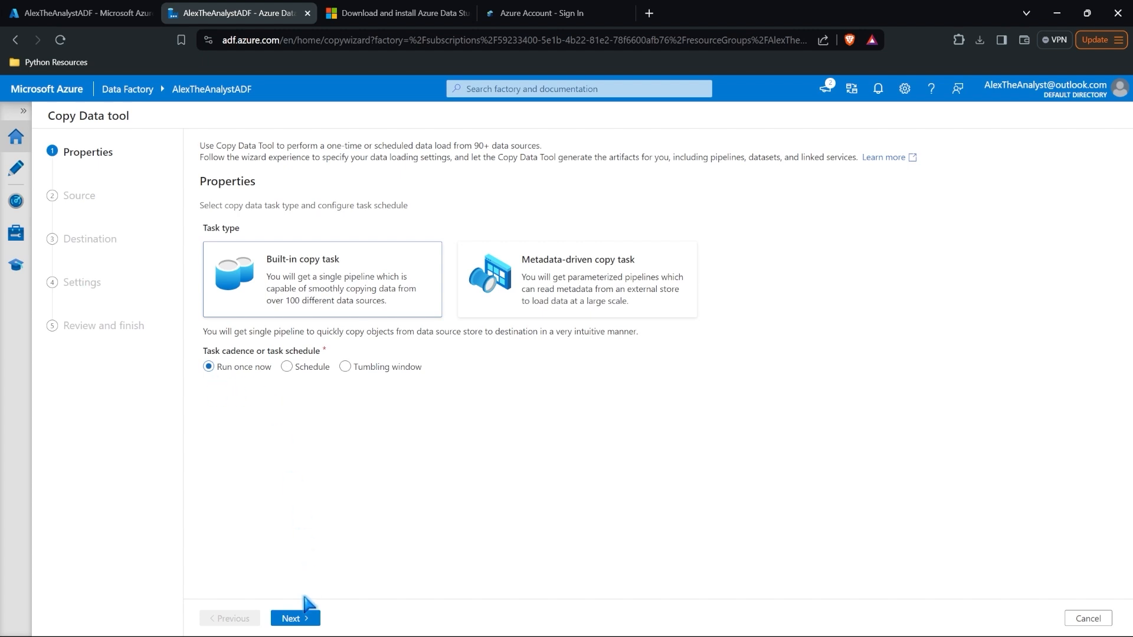
Step: Advance to the source step and check the products table in Azure Data Studio
left_click(298, 620)
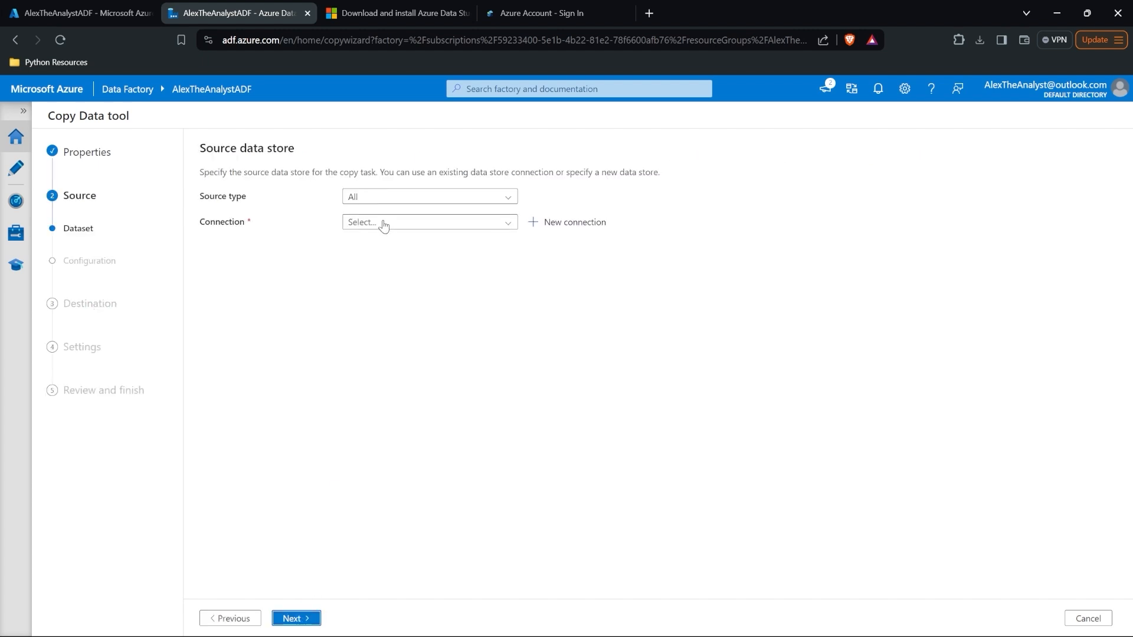
left_click(361, 199)
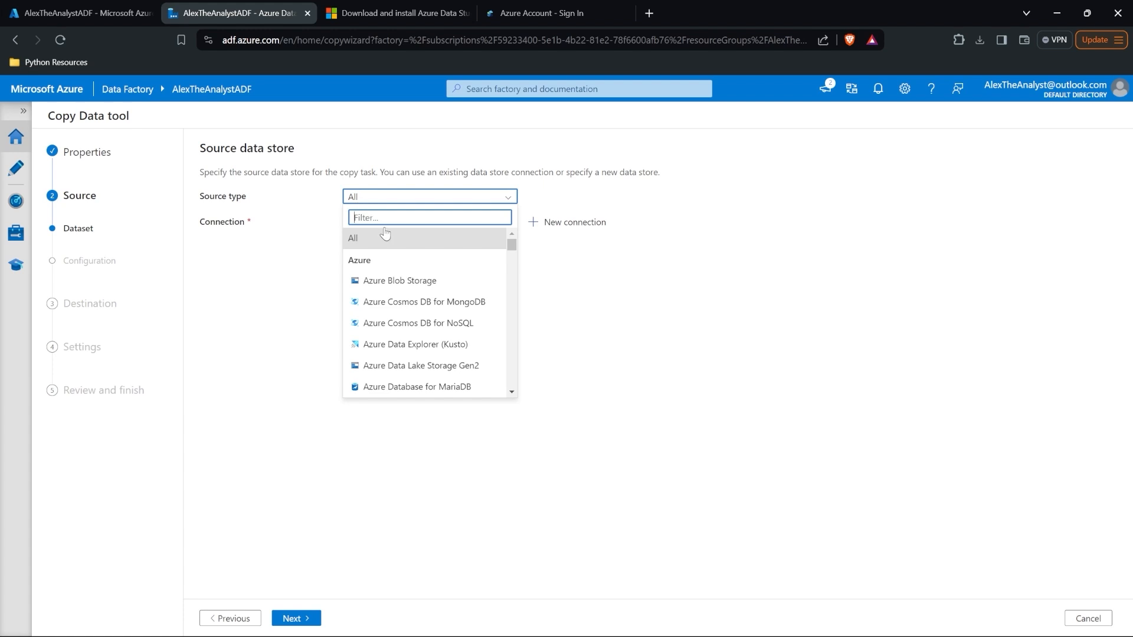
mouse_move(513, 246)
left_mouse_down()
mouse_move(514, 270)
mouse_move(514, 237)
left_mouse_up()
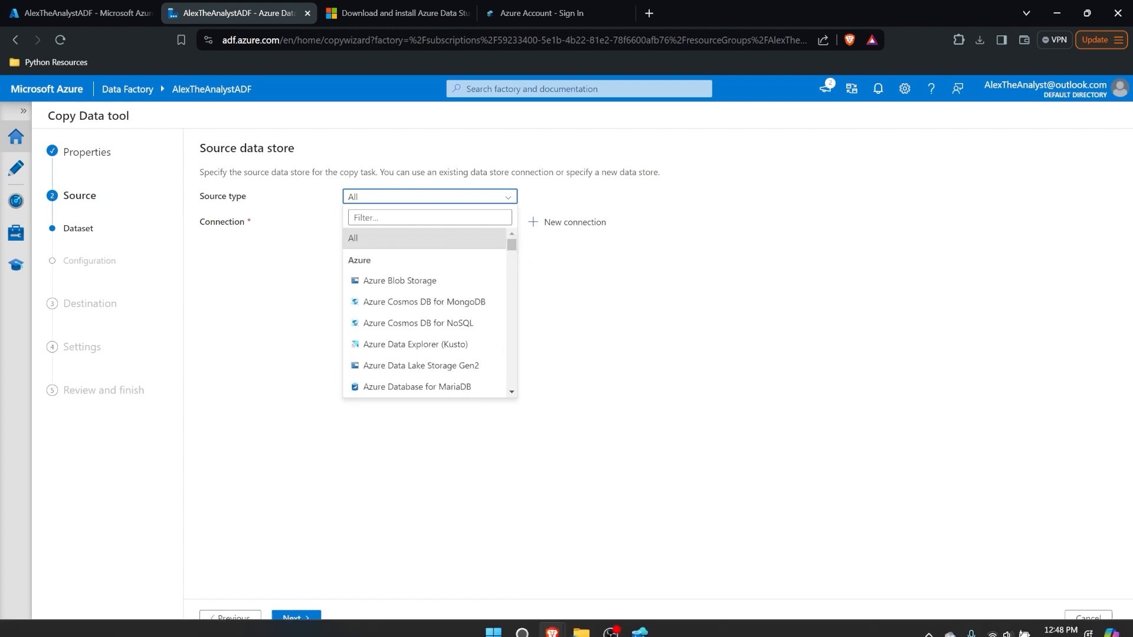
left_click(642, 624)
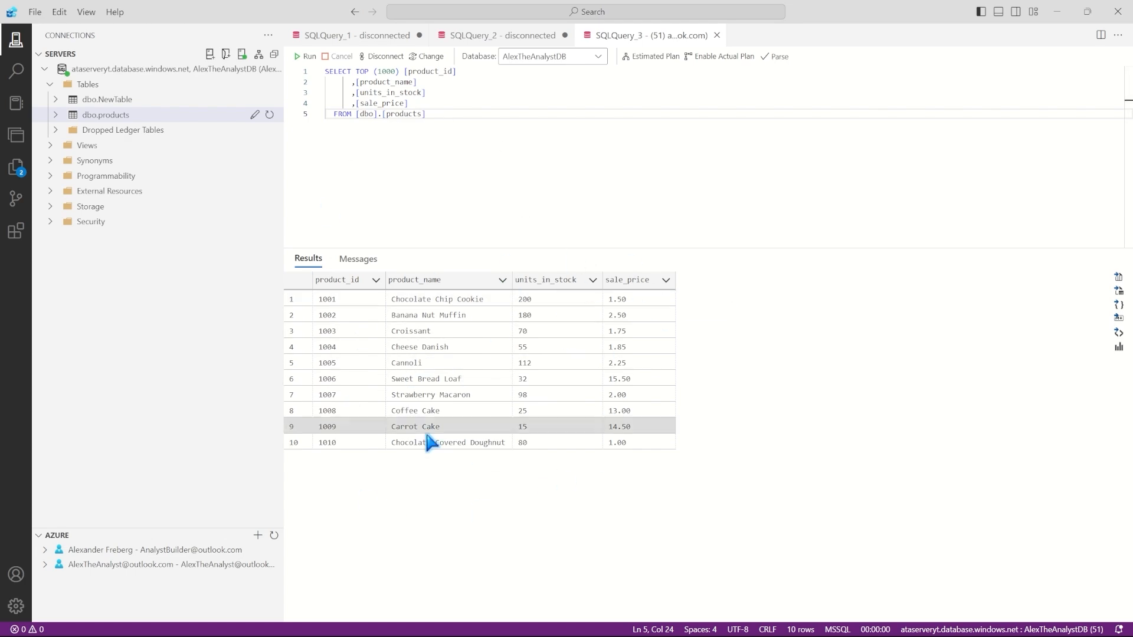
left_click(1058, 11)
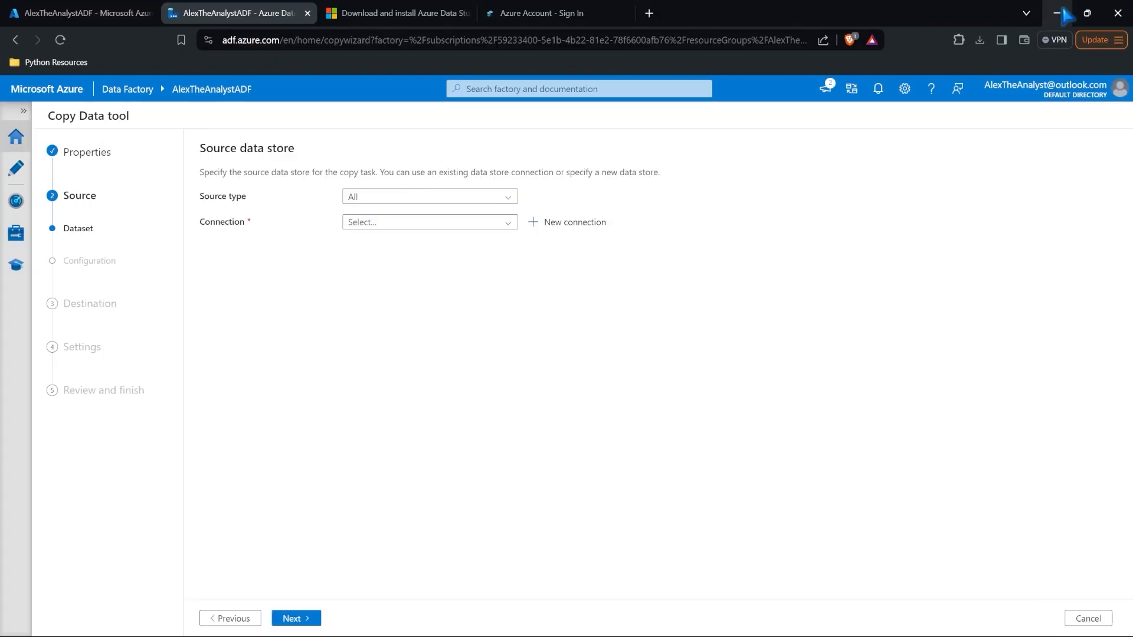
Step: Filter source types by 'sql', choose Azure SQL Database, and start a new connection
left_click(428, 201)
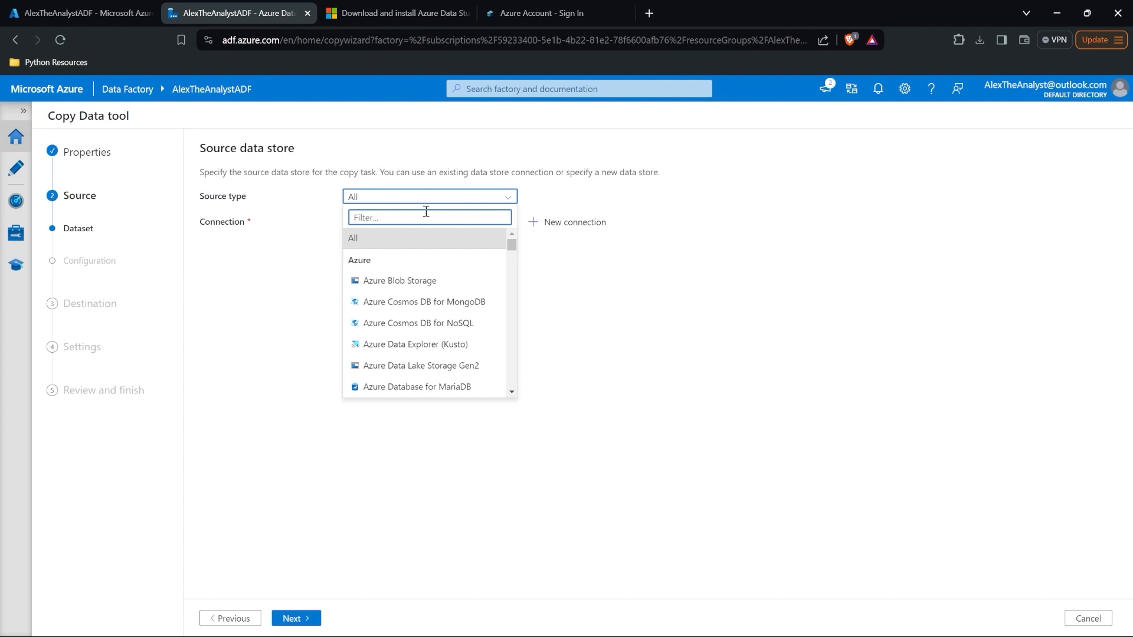
type("sql")
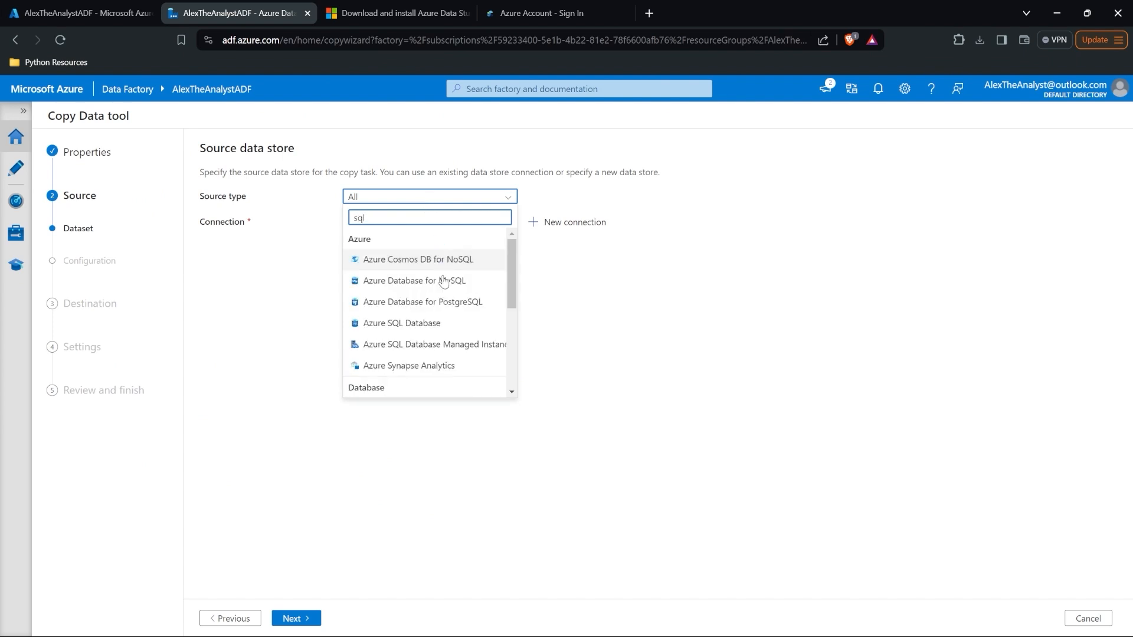
left_click(451, 323)
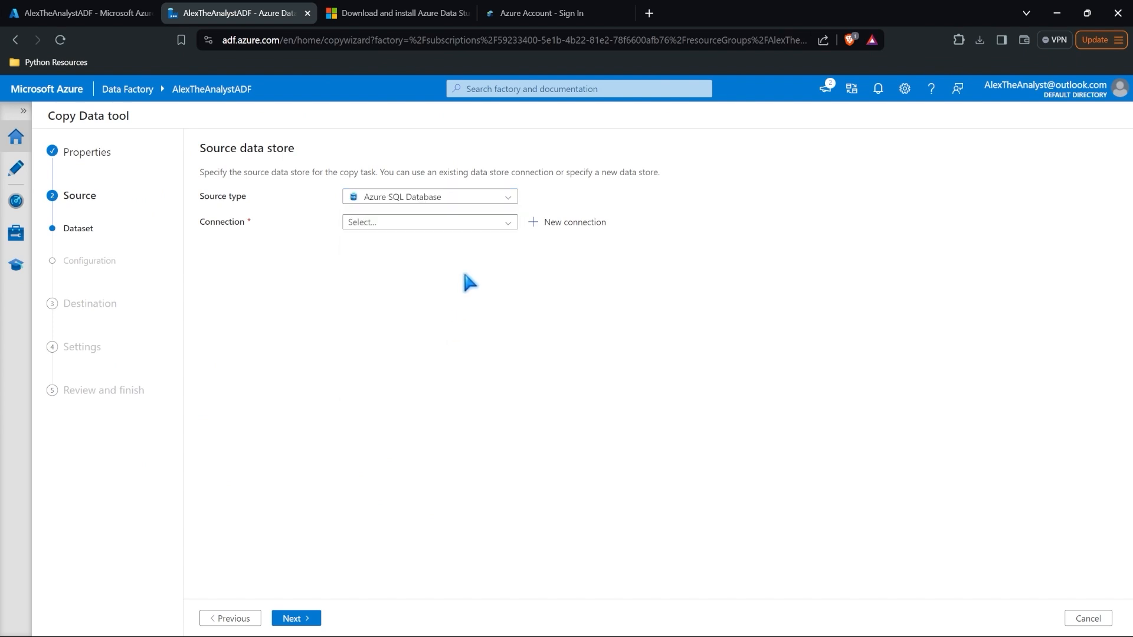
left_click(470, 221)
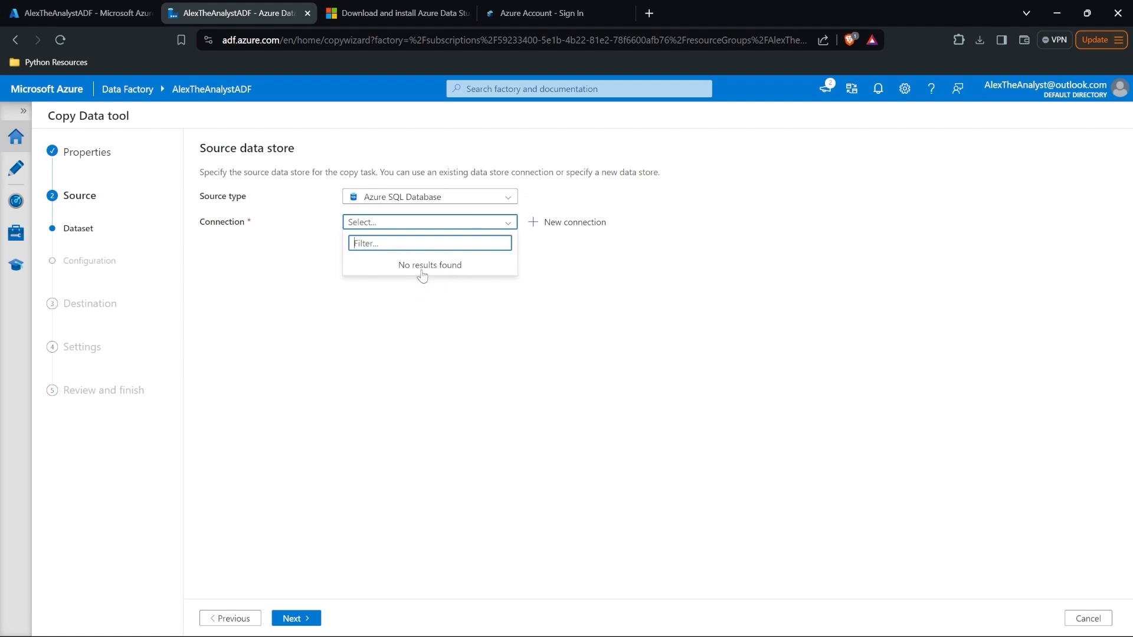
left_click(560, 224)
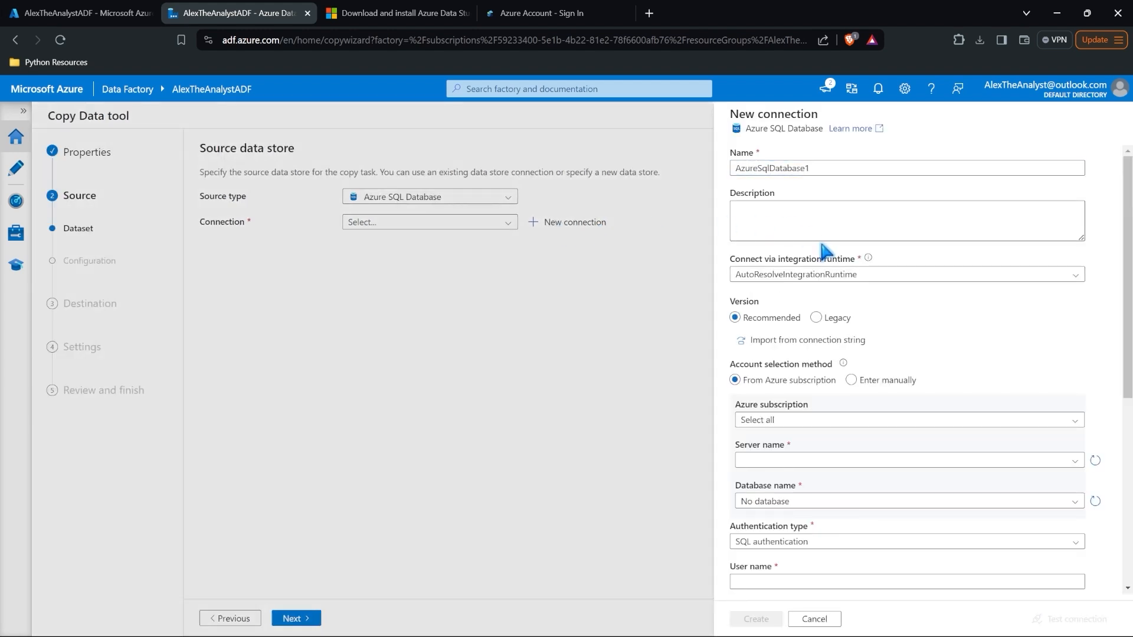
Step: Select Azure subscription 1, server ataserveryt and database AlexTheAnalystDB for the connection
scroll(817, 271, "down", 3)
scroll(817, 271, "down", 3)
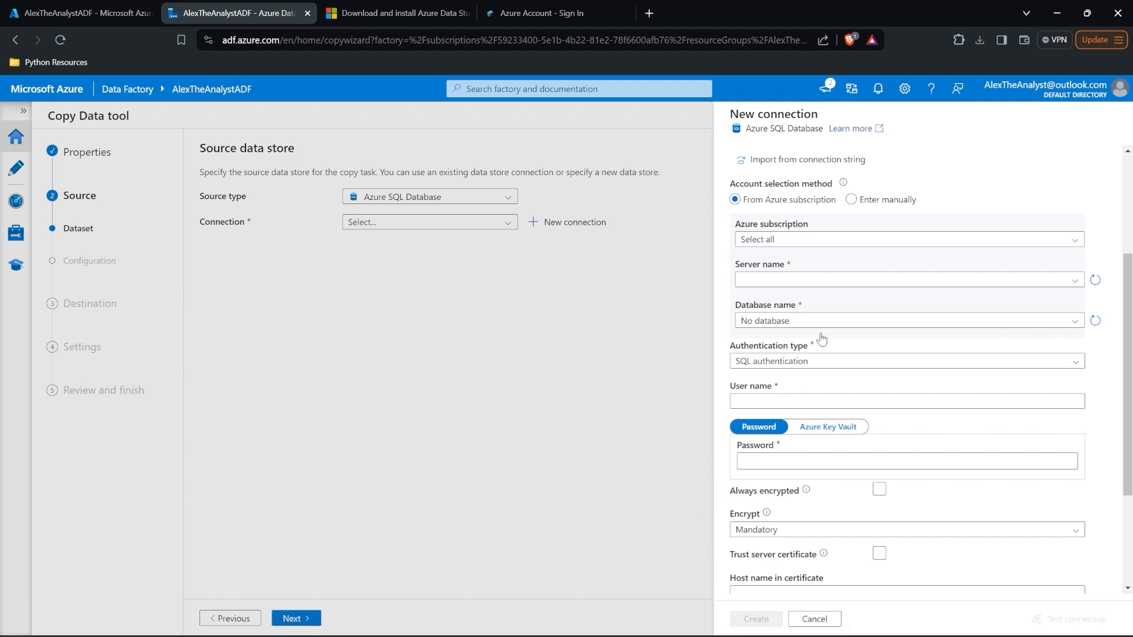
left_click(832, 281)
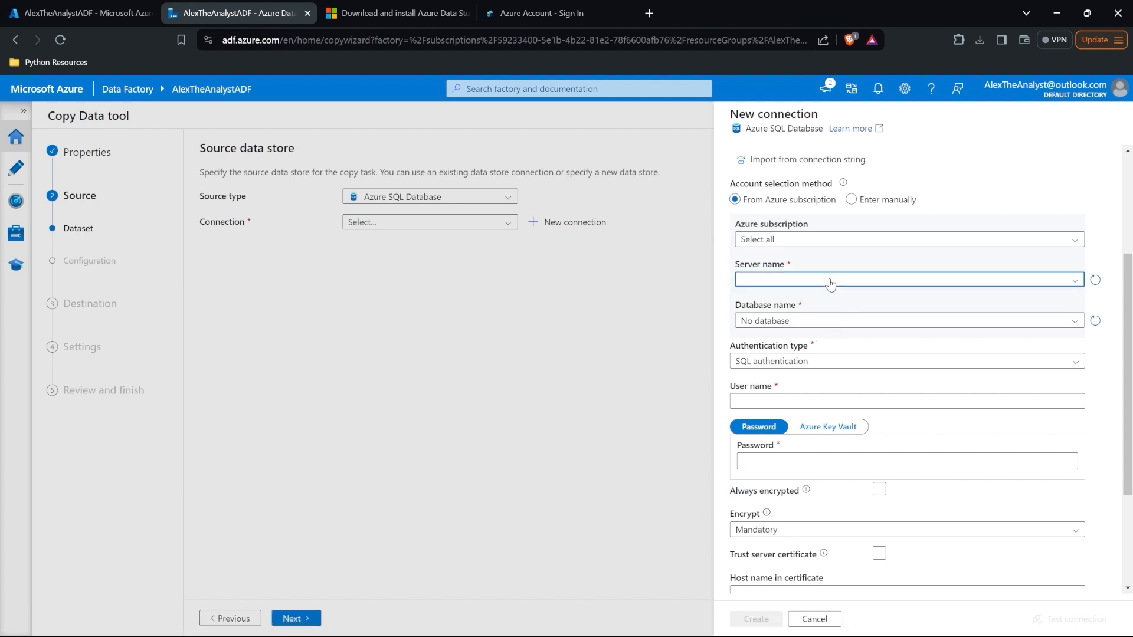
left_click(800, 298)
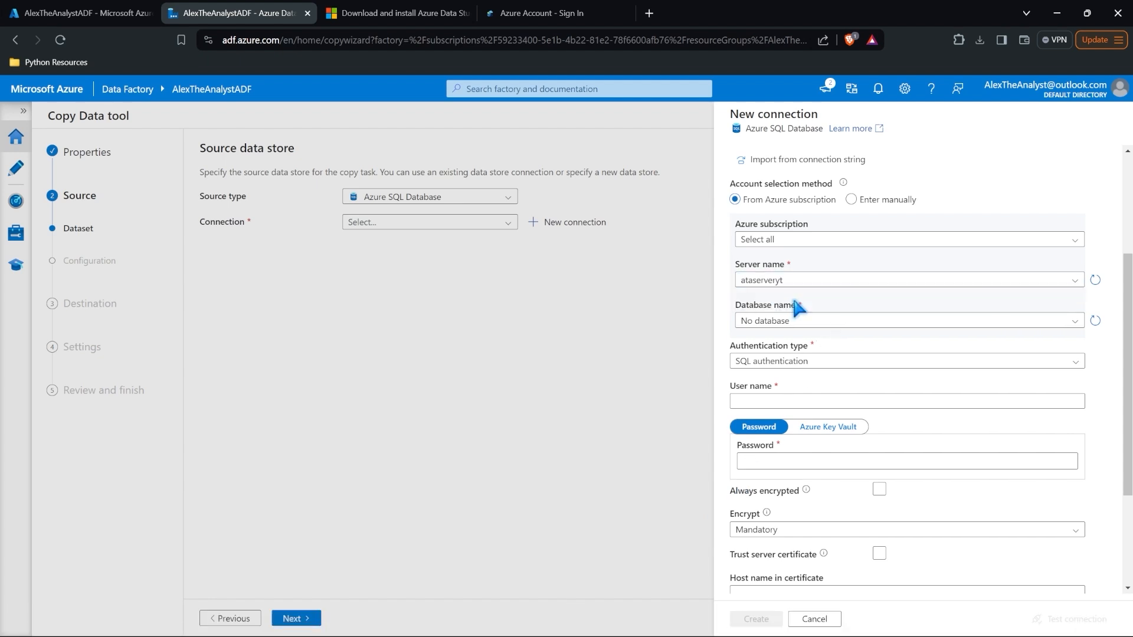
left_click(803, 322)
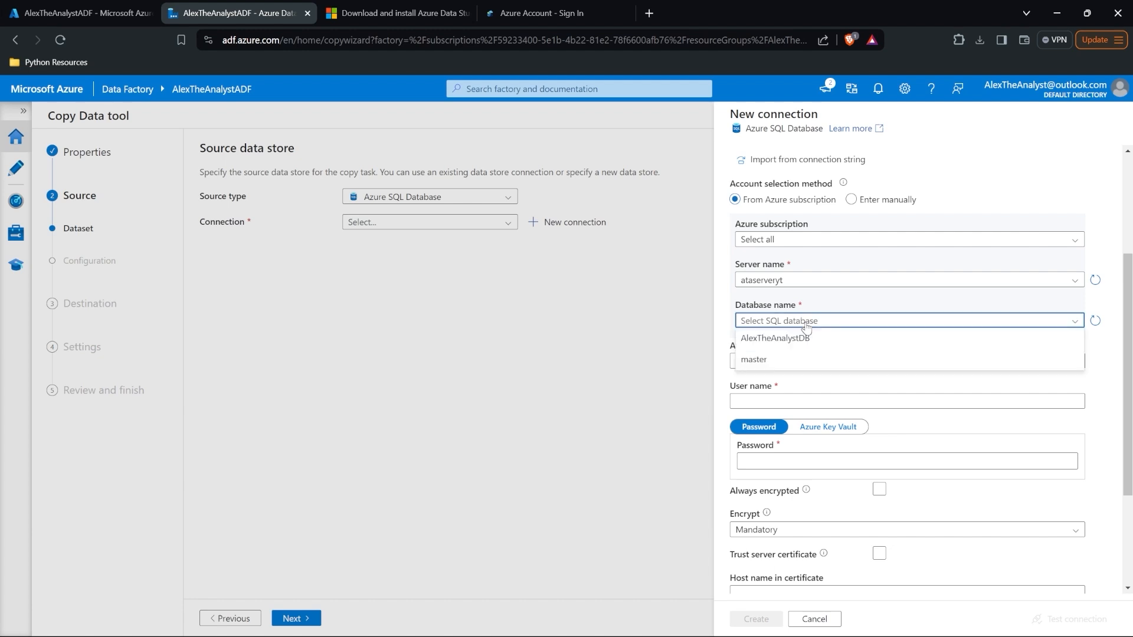
left_click(832, 341)
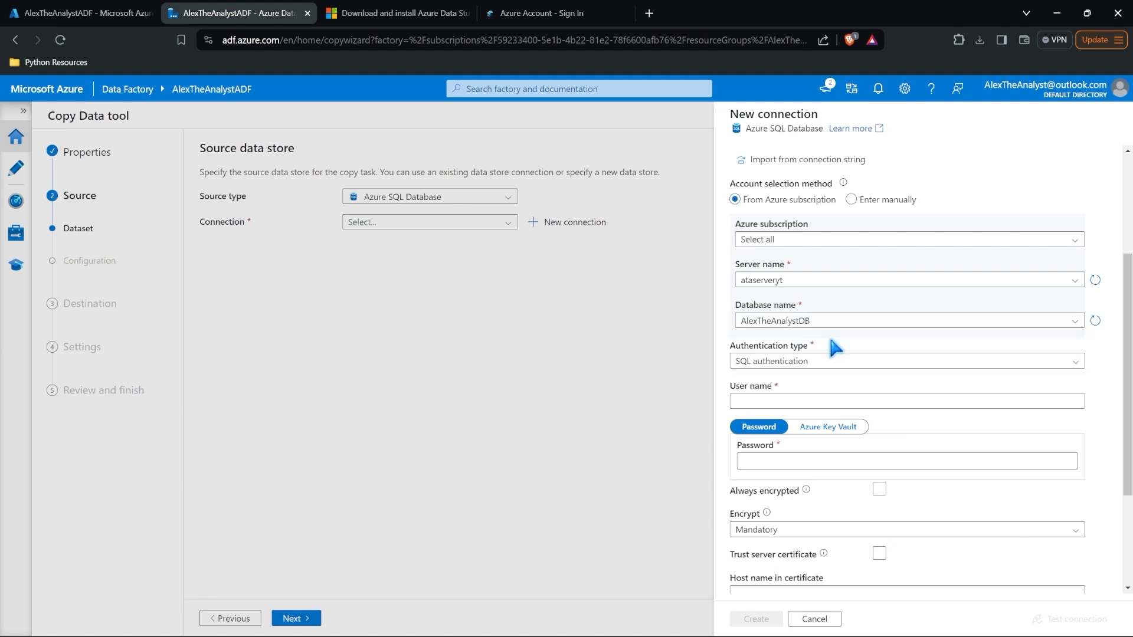
left_click(811, 247)
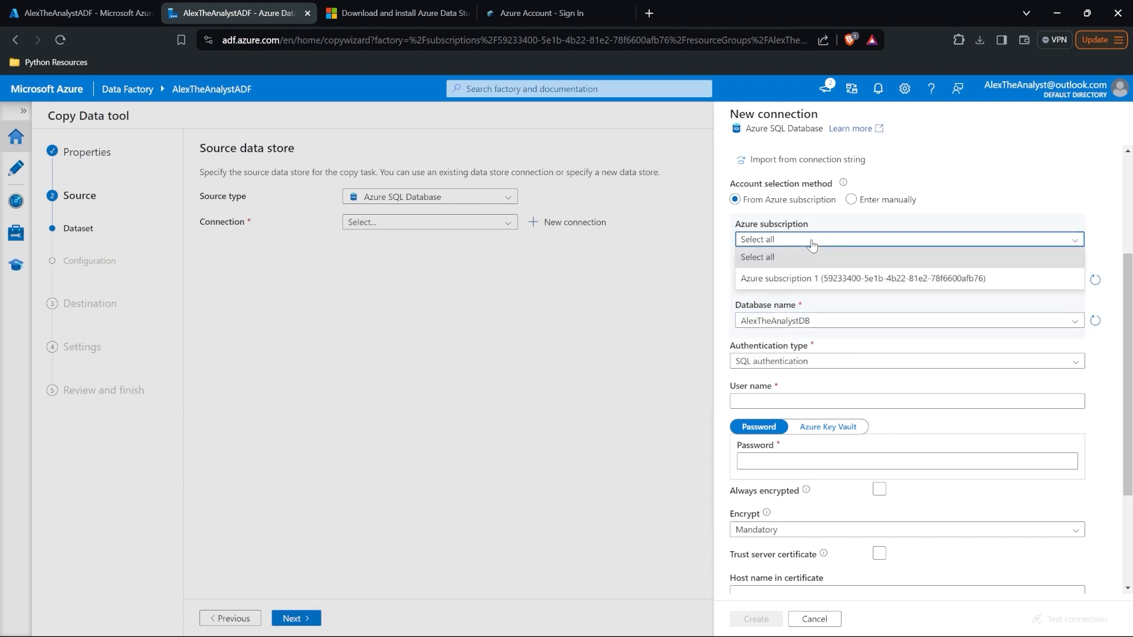
left_click(810, 278)
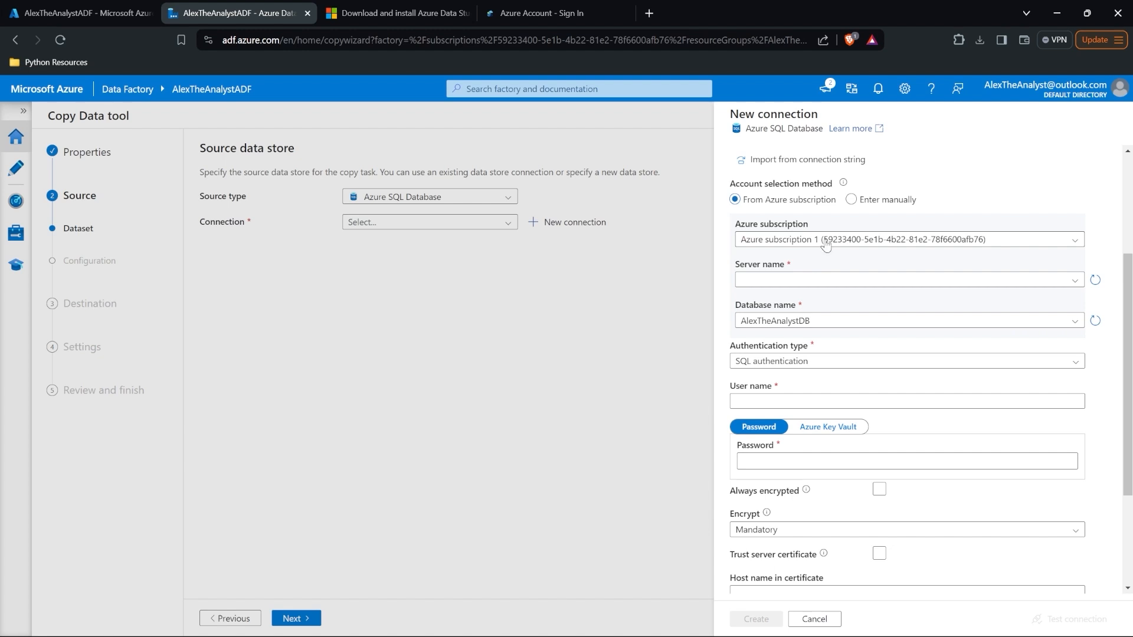
left_click(821, 280)
left_click(820, 295)
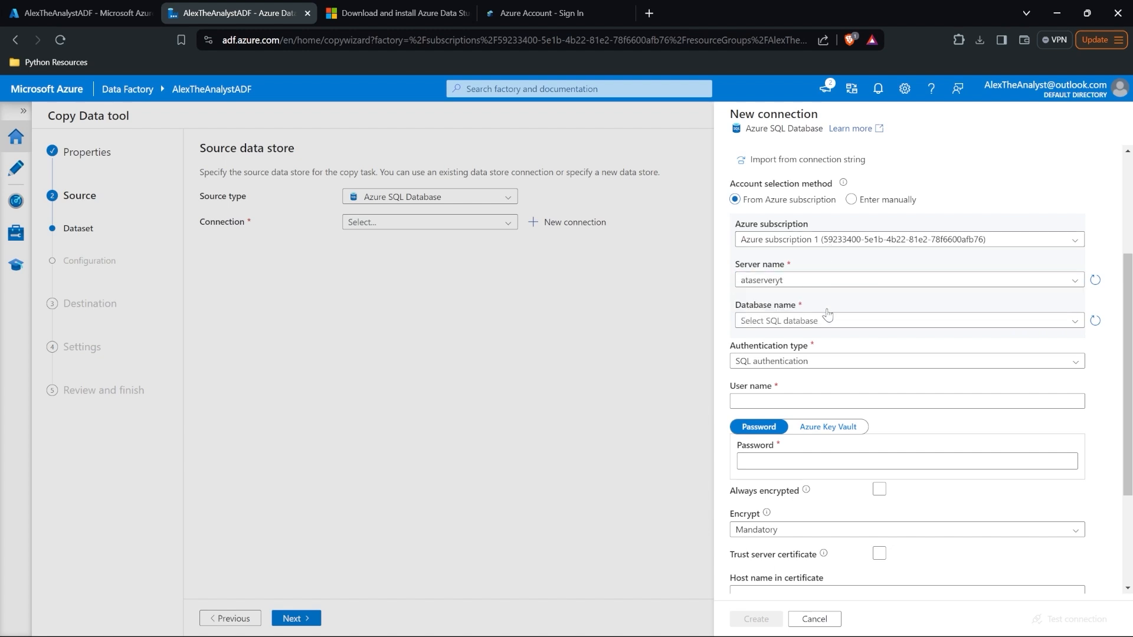
left_click(828, 320)
left_click(820, 336)
Step: Set authentication to System Assigned Managed Identity and create the AzureSqlDatabase1 connection
scroll(811, 339, "down", 2)
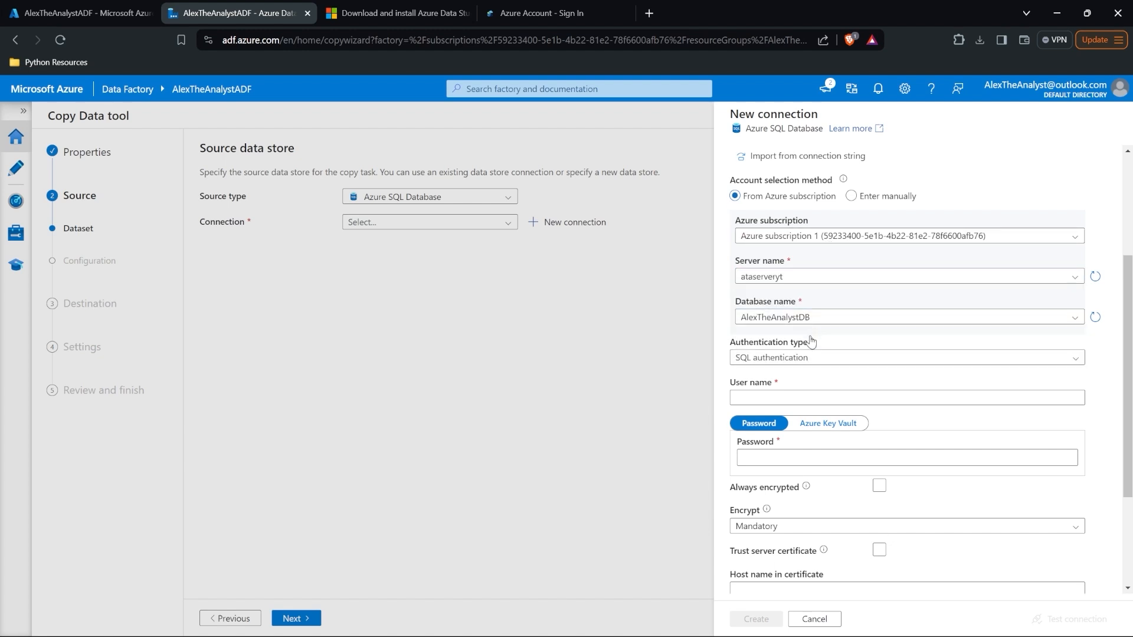
left_click(776, 277)
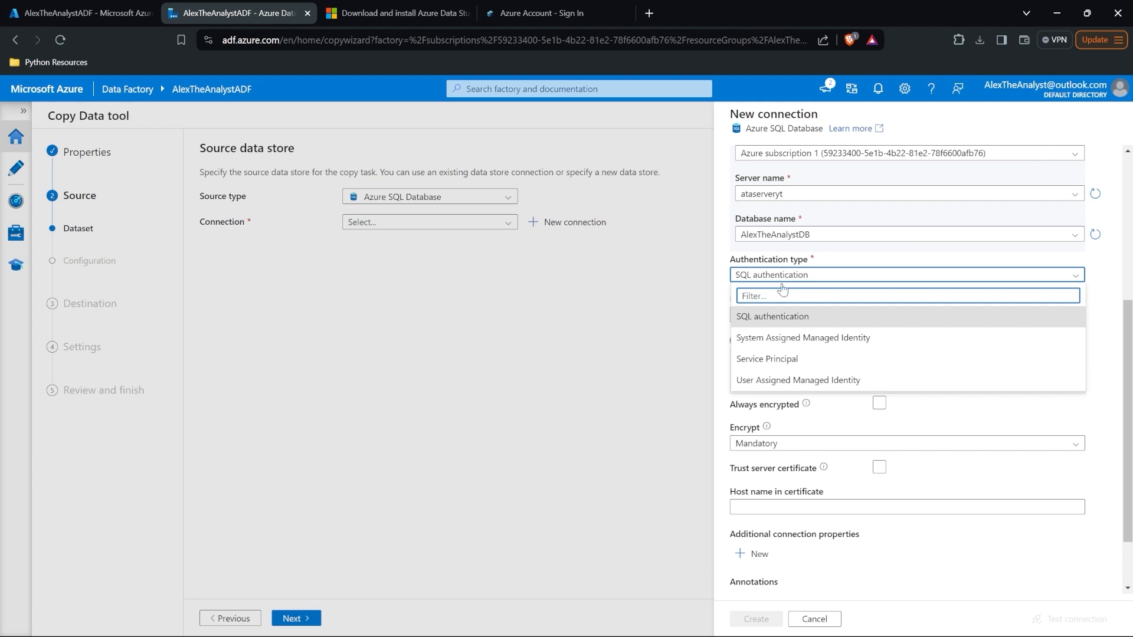
left_click(803, 339)
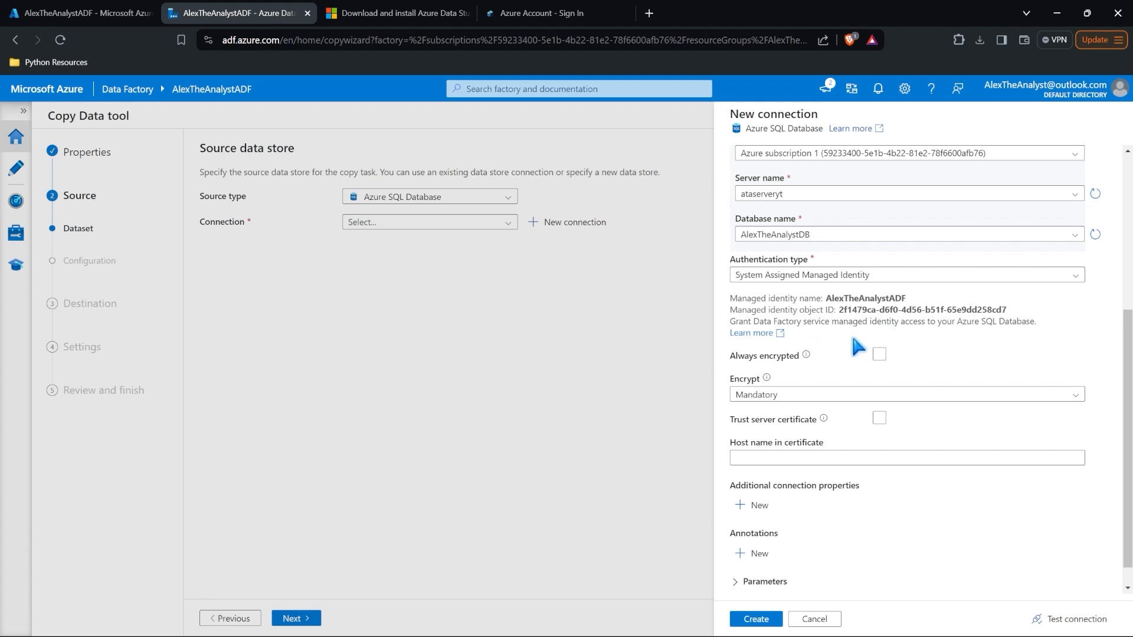
scroll(857, 348, "down", 1)
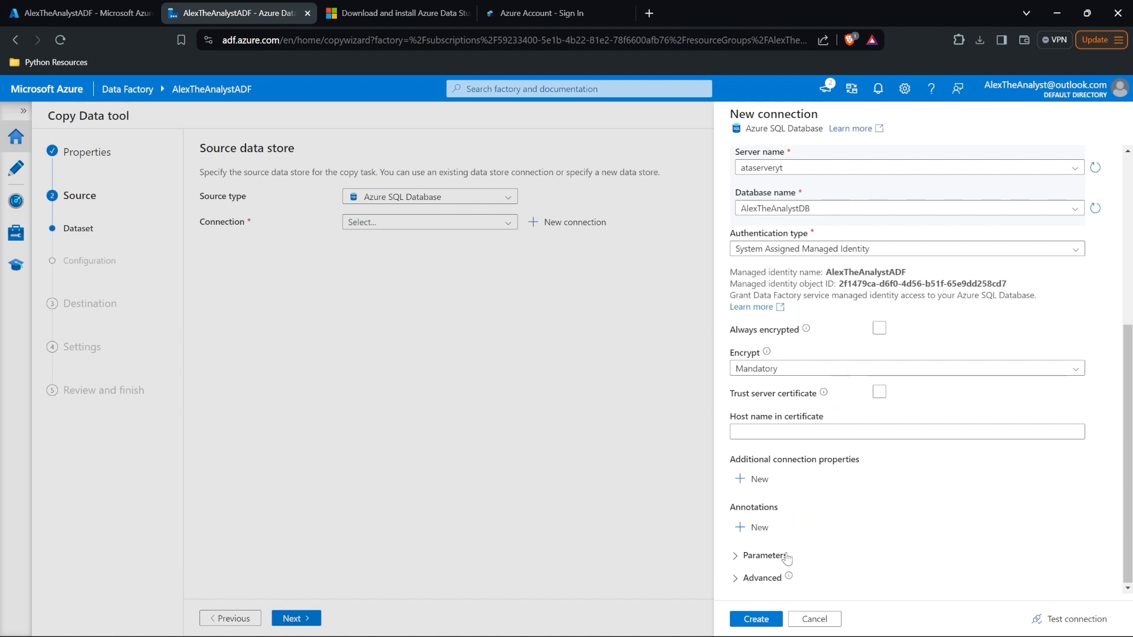
left_click(755, 618)
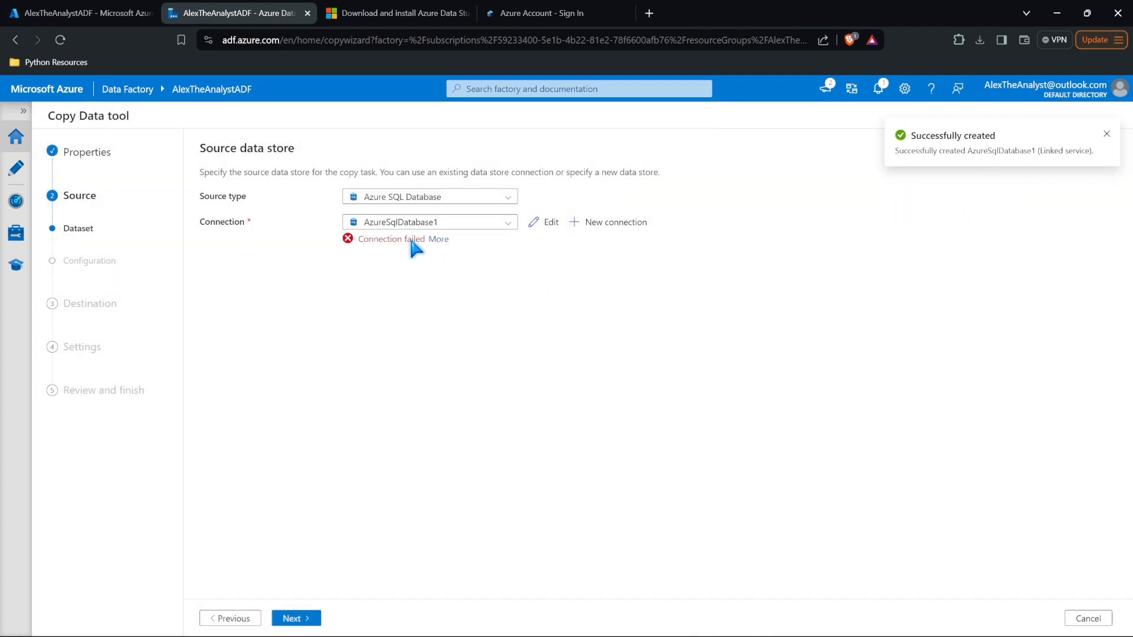
Step: Read the connection failure details and copy the managed identity name AlexTheAnalystADF from the connection settings
left_click(437, 240)
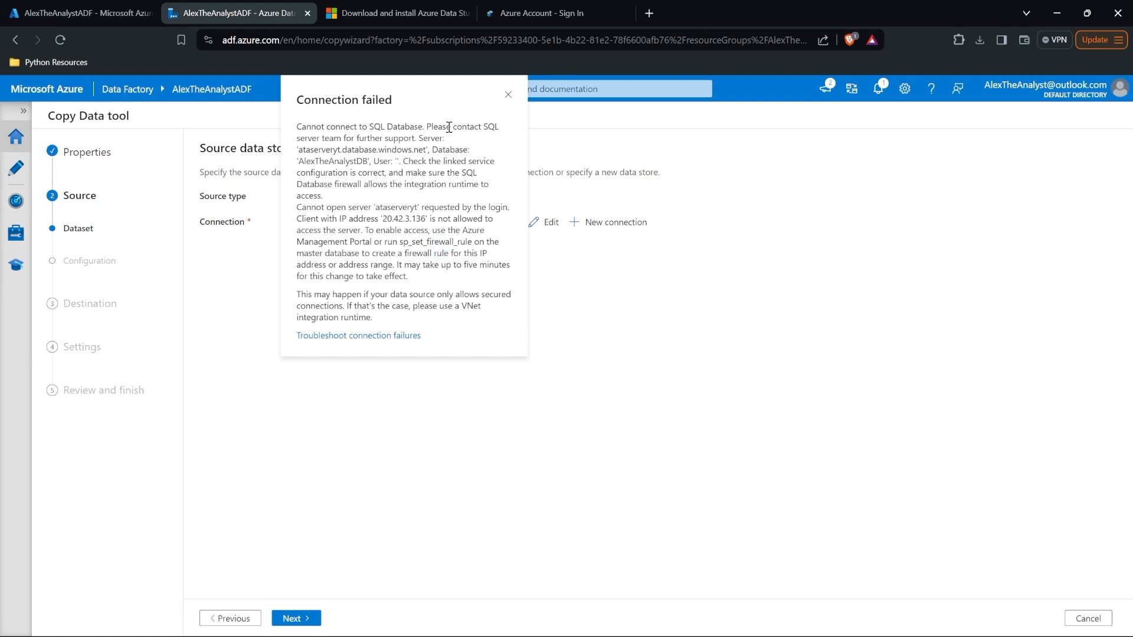
left_click(508, 94)
left_click(546, 222)
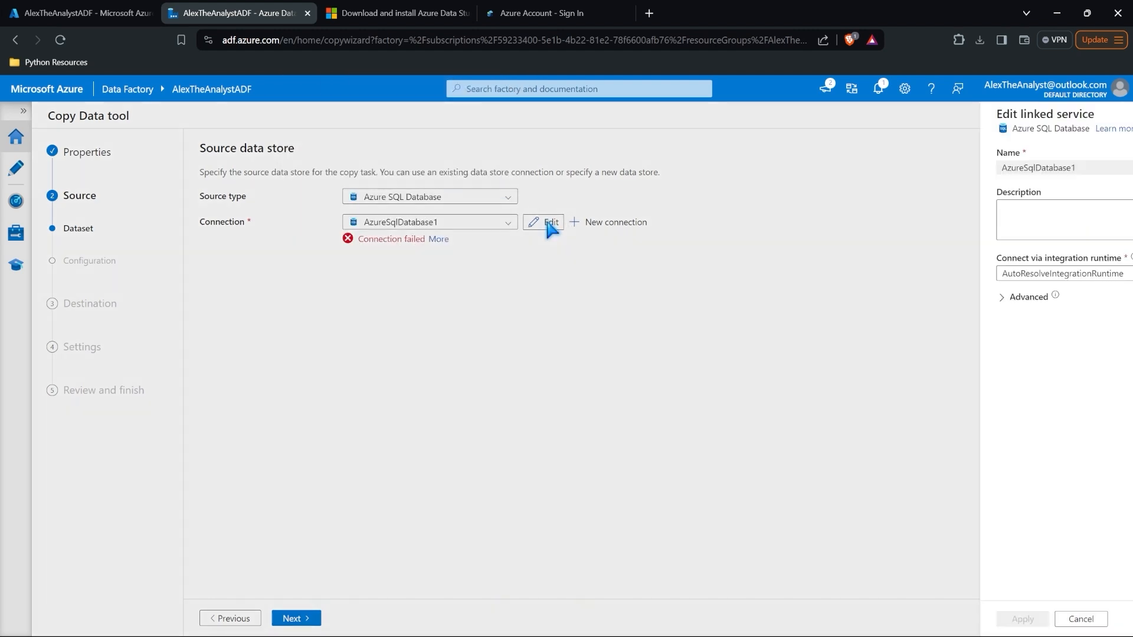
scroll(940, 342, "down", 3)
scroll(940, 342, "down", 2)
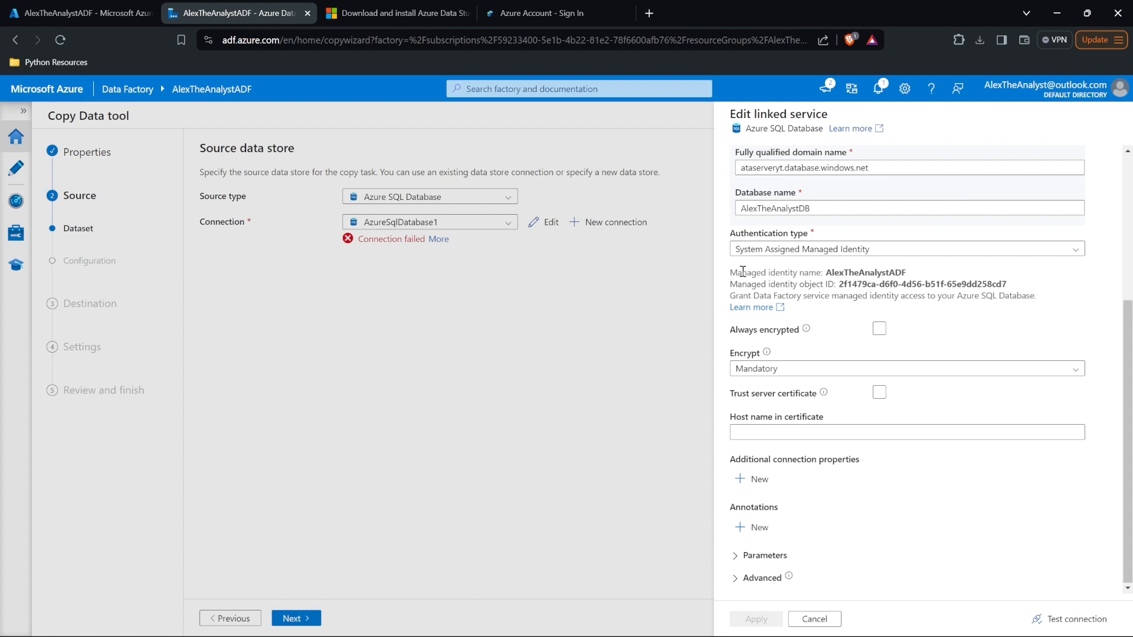
mouse_move(833, 274)
left_click(913, 272)
left_click(646, 622)
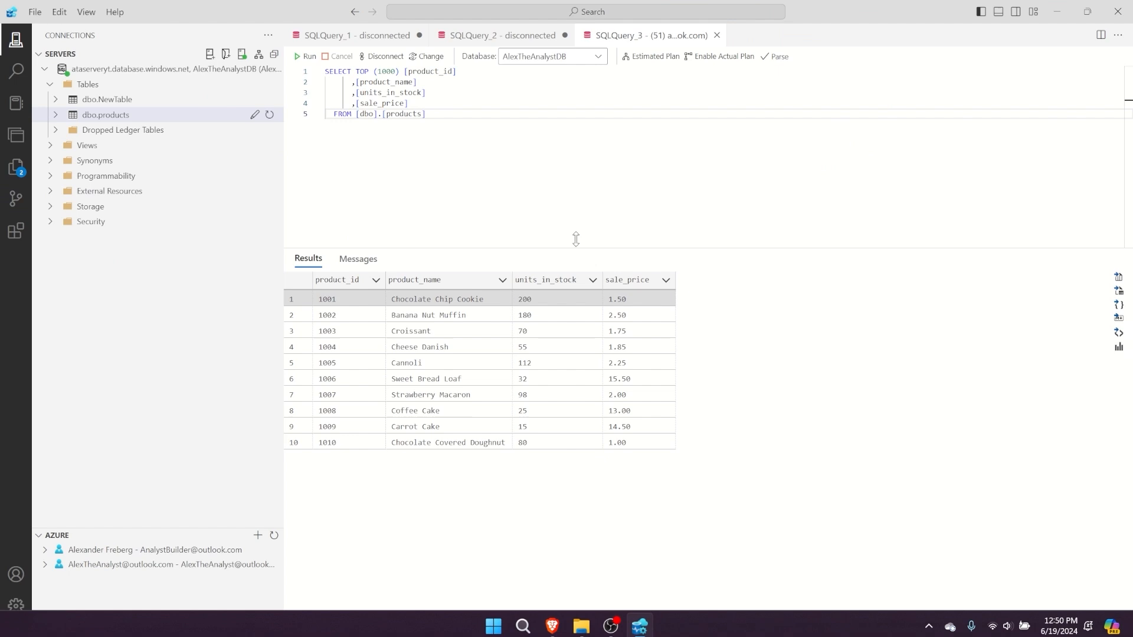
Step: Start a new query and paste the managed identity name AlexTheAnalystADF
left_click(511, 169)
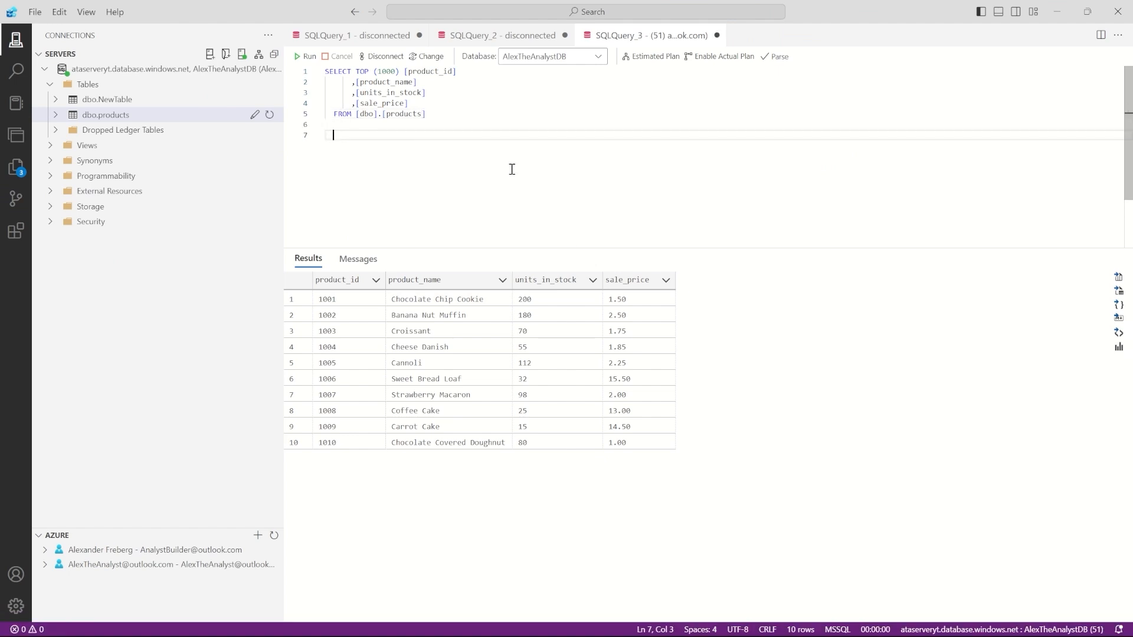
key("ctrl+n")
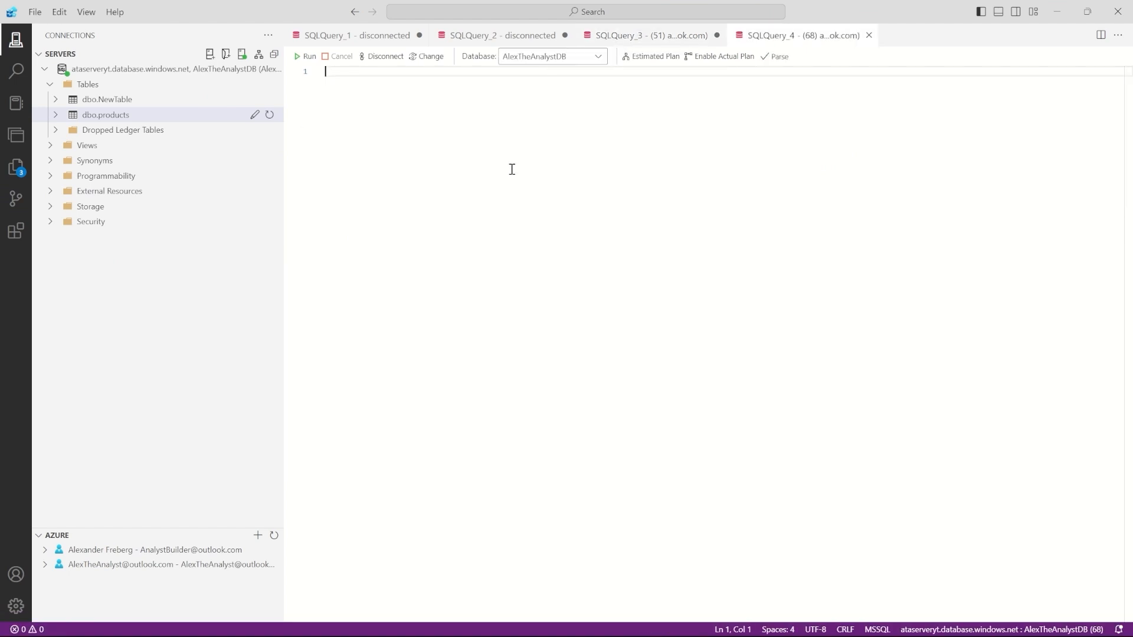
key("Return")
key("Return")
key("Return")
key("Return")
key("ctrl+v")
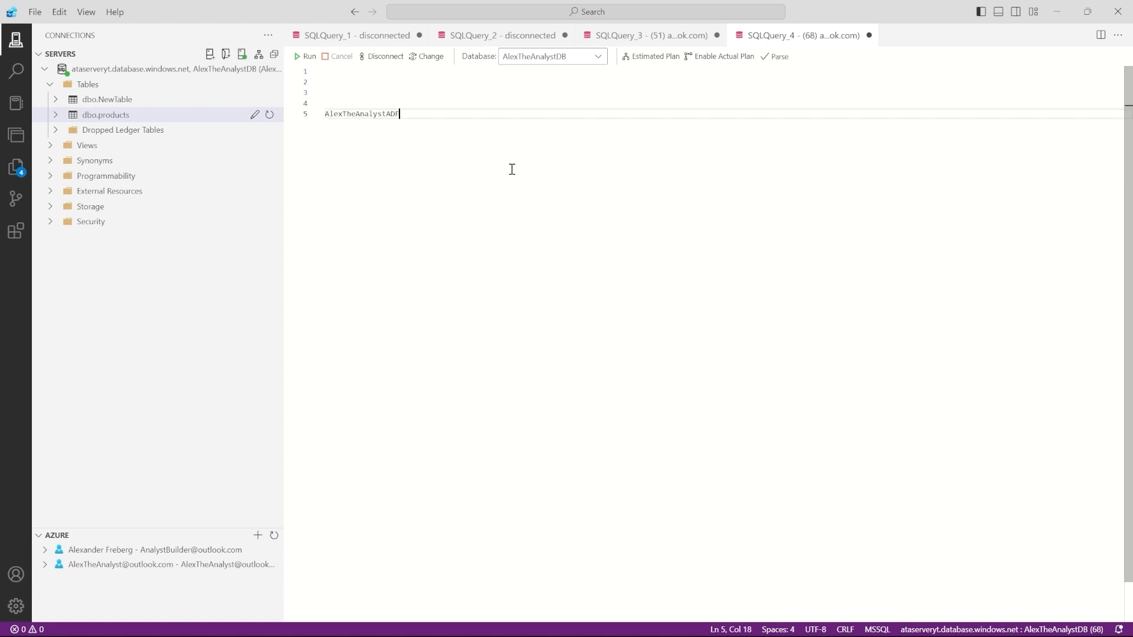
left_click_drag(400, 113, 325, 115)
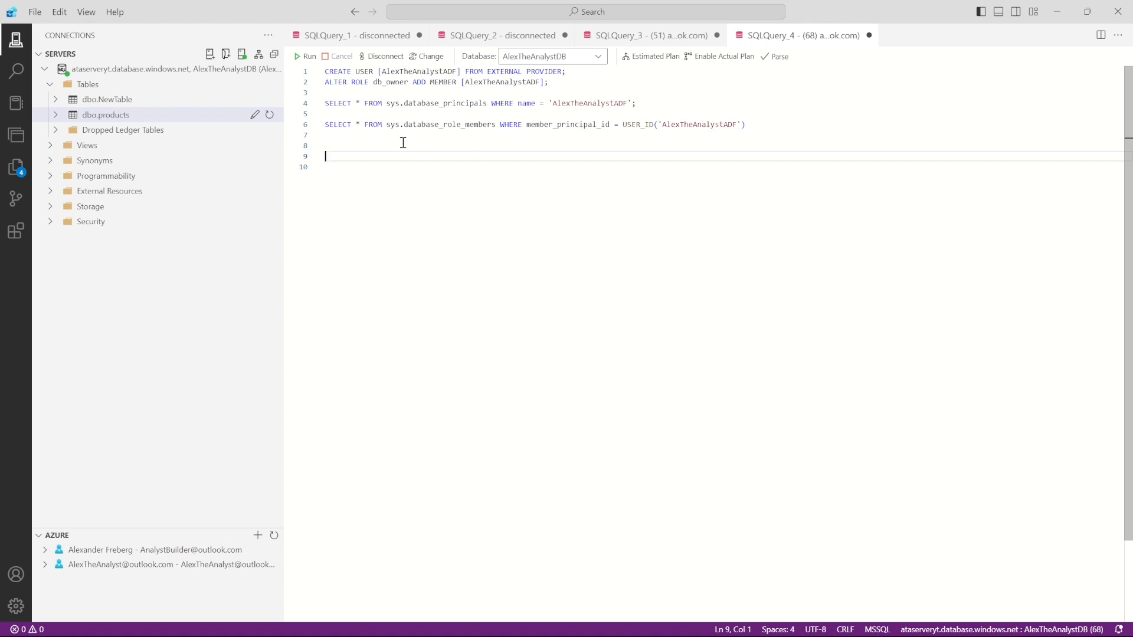
Step: Run the sys.database_principals and sys.database_role_members verification queries
left_click_drag(326, 73, 459, 73)
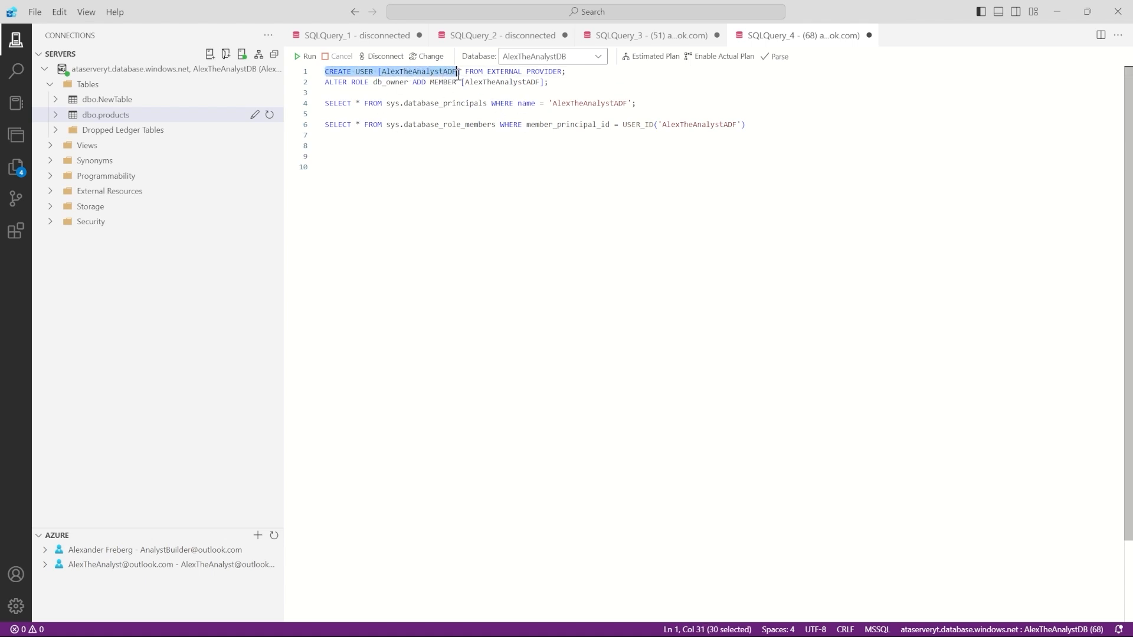
double_click(432, 73)
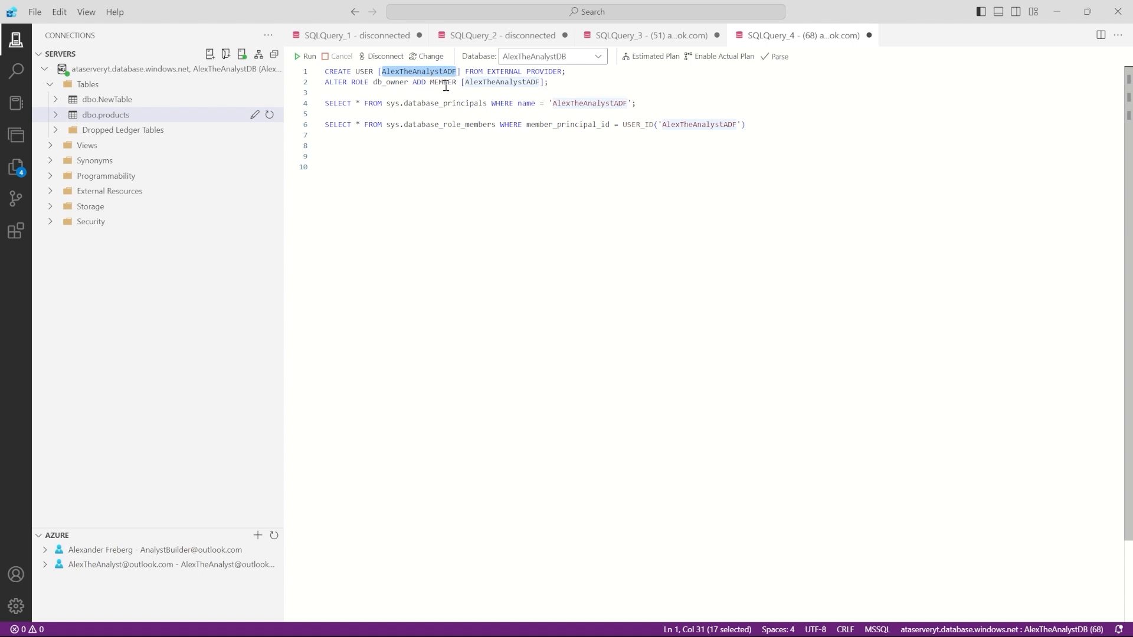
left_click_drag(746, 125, 288, 104)
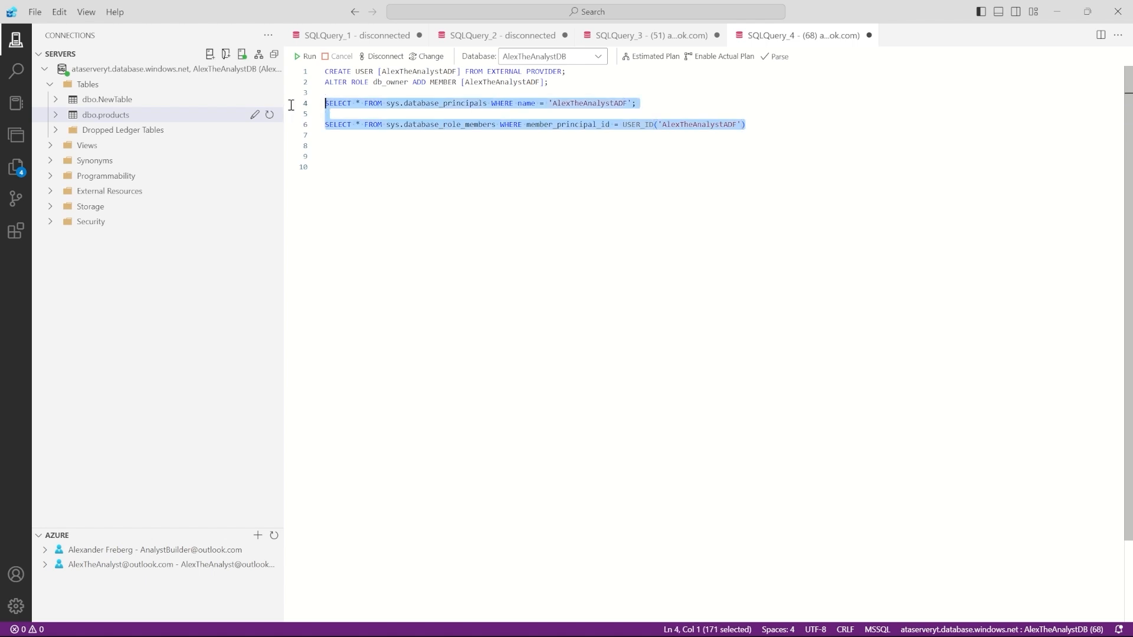
left_click(307, 56)
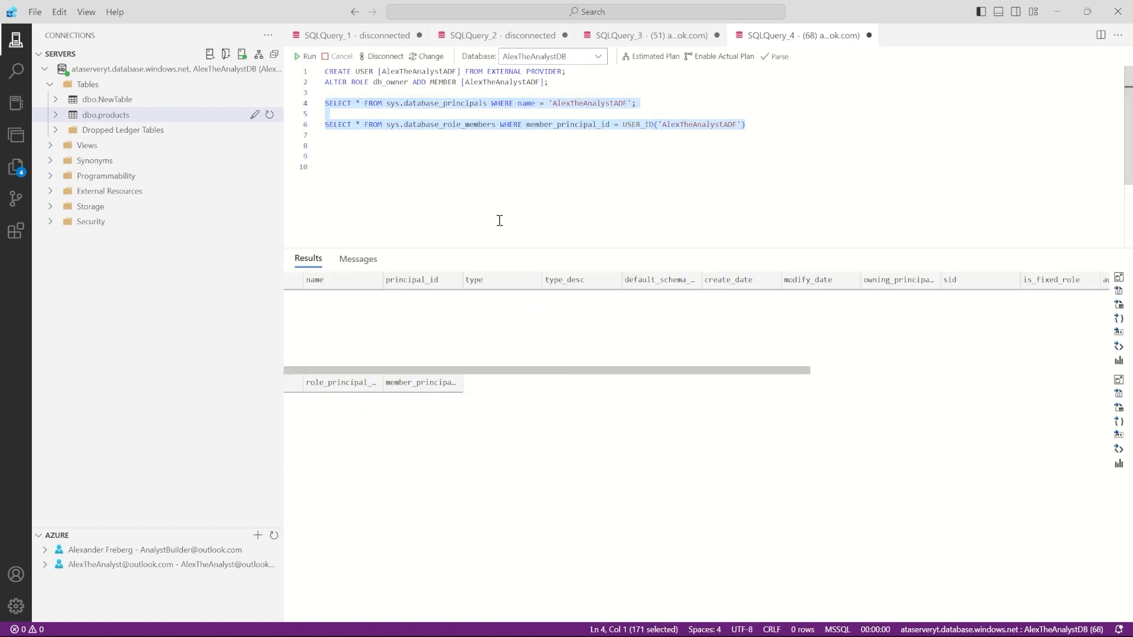
double_click(428, 103)
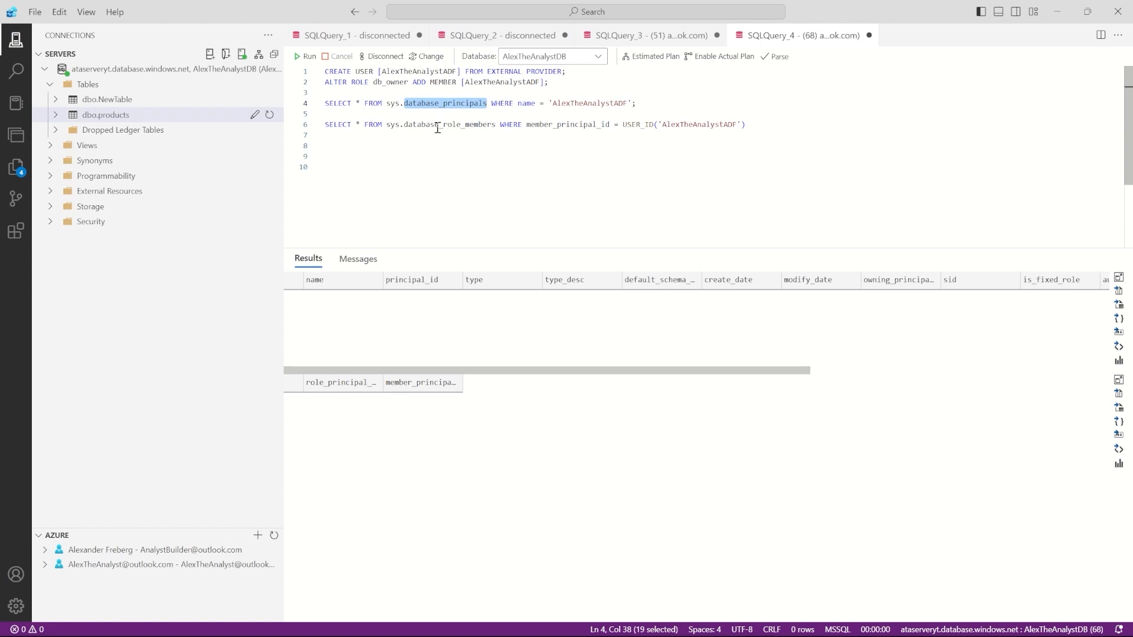
double_click(437, 125)
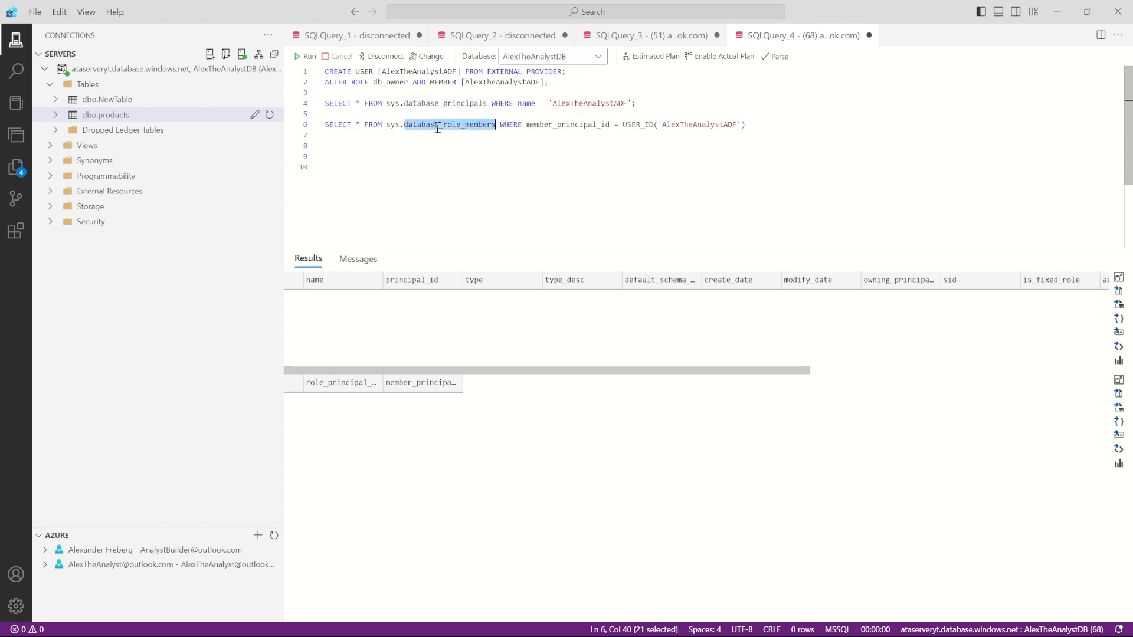
double_click(393, 102)
double_click(391, 121)
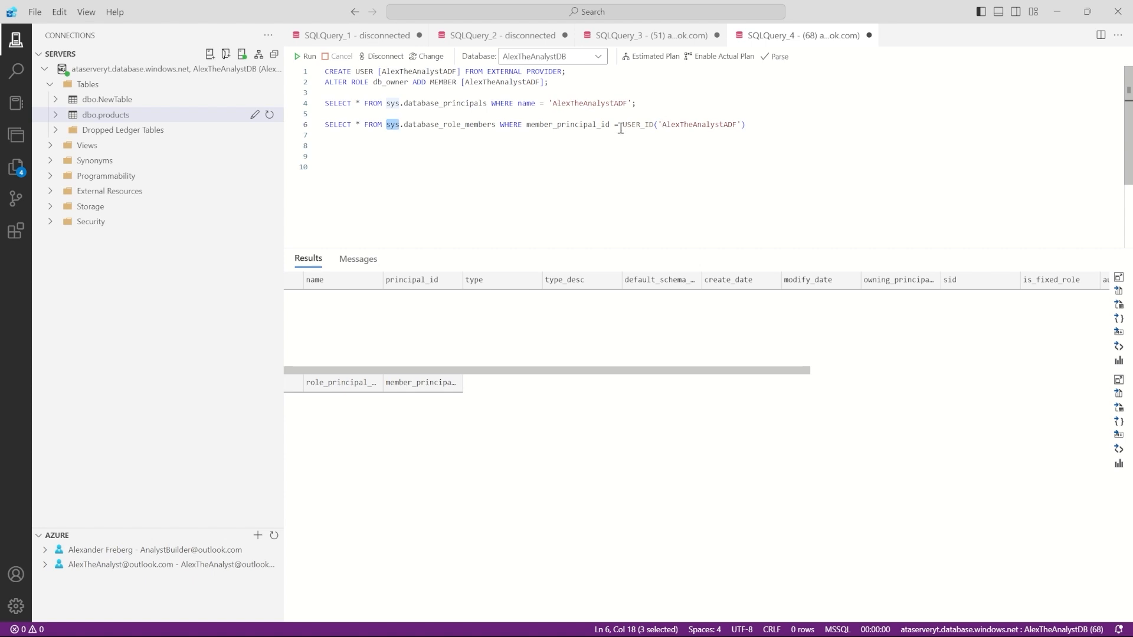
Step: Create user AlexTheAnalystADF from external provider, add it to db_owner, and re-verify
left_click_drag(548, 82, 325, 71)
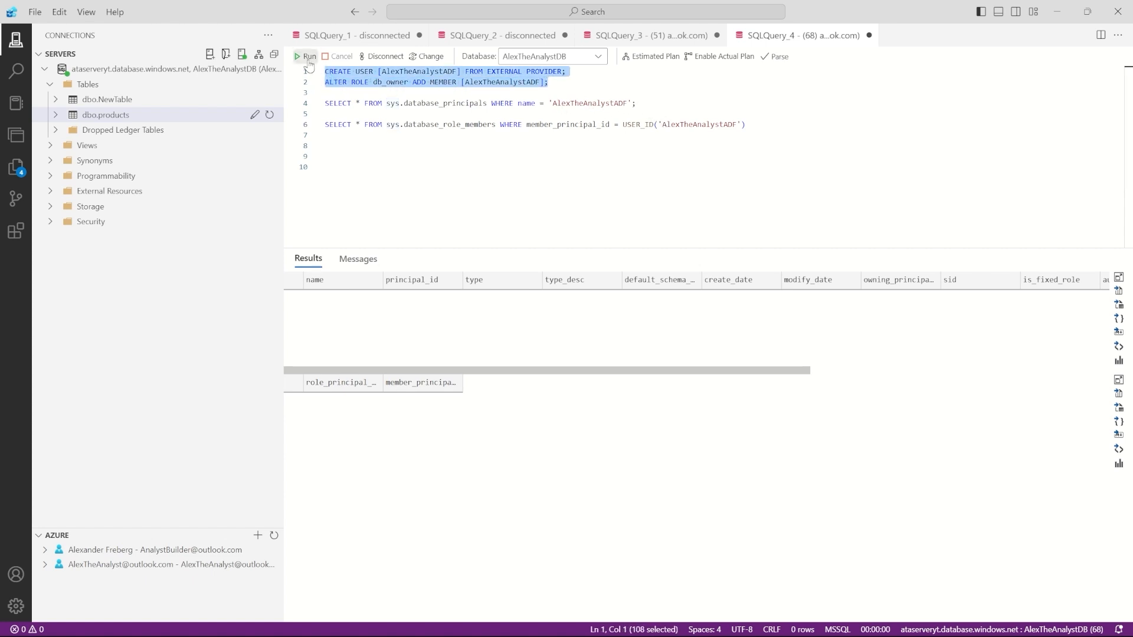
left_click(308, 58)
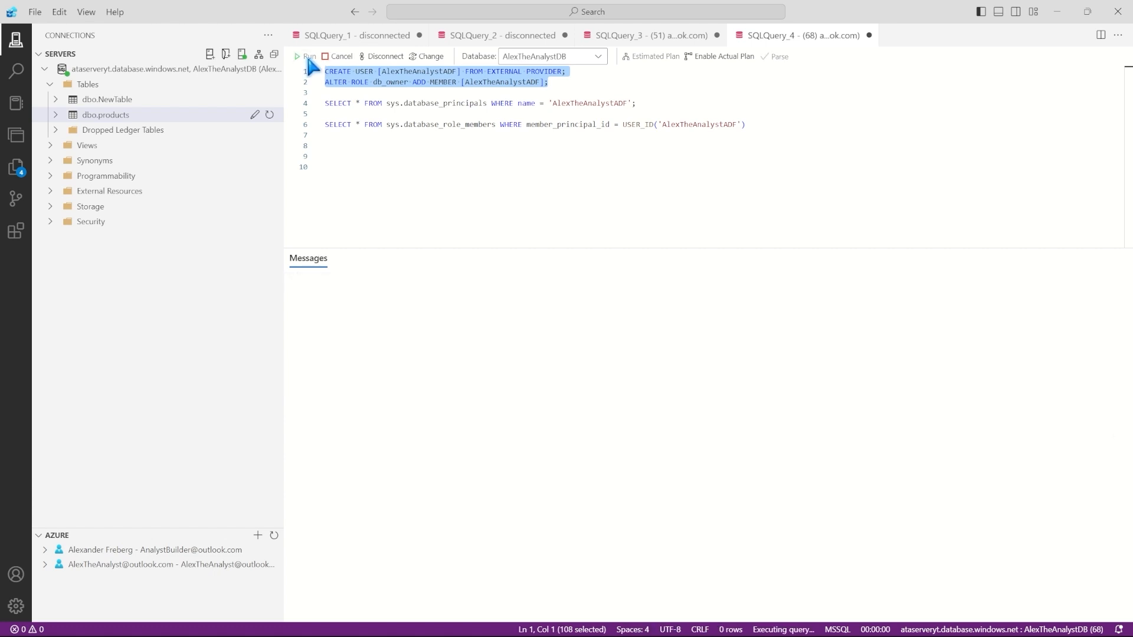
left_click_drag(765, 125, 326, 104)
left_click(308, 58)
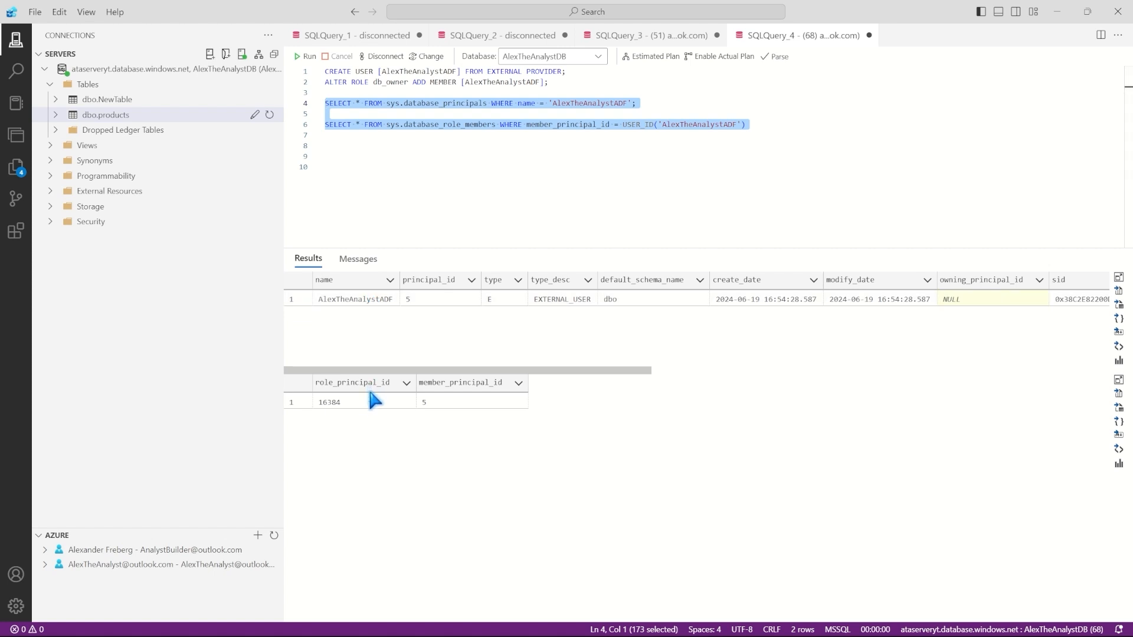
left_click(456, 124)
double_click(395, 104)
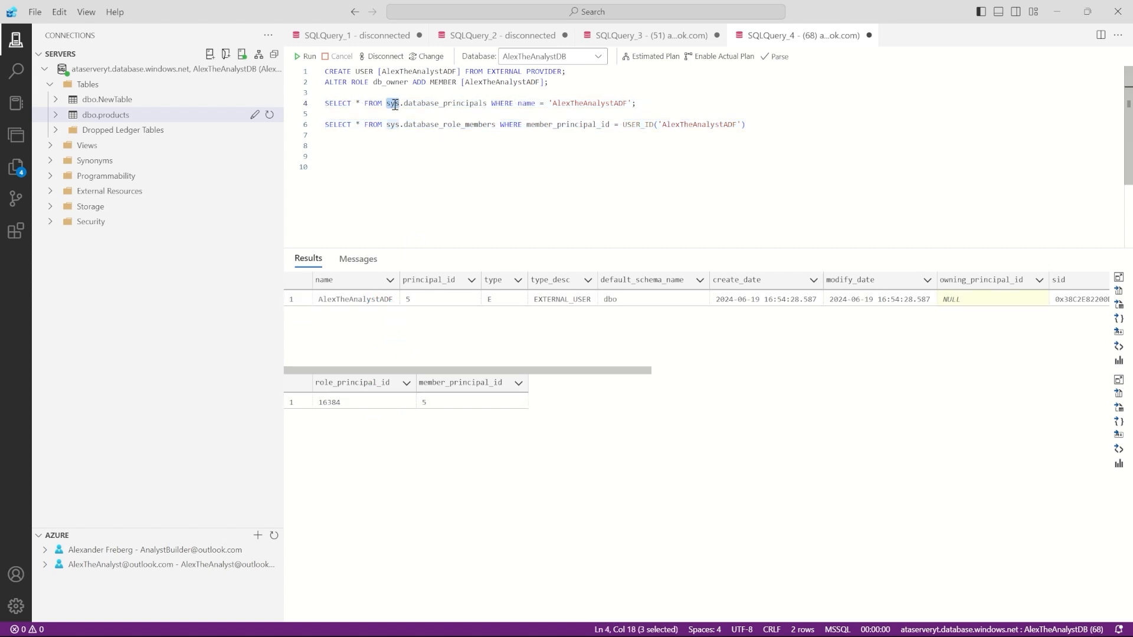
left_click(448, 122)
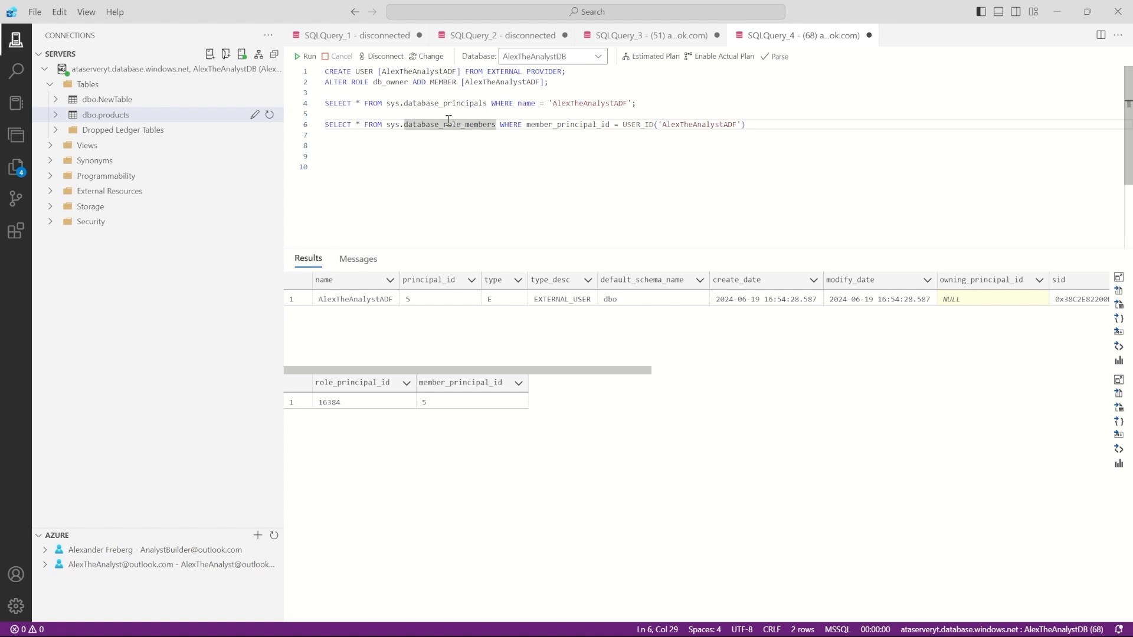
left_click(477, 136)
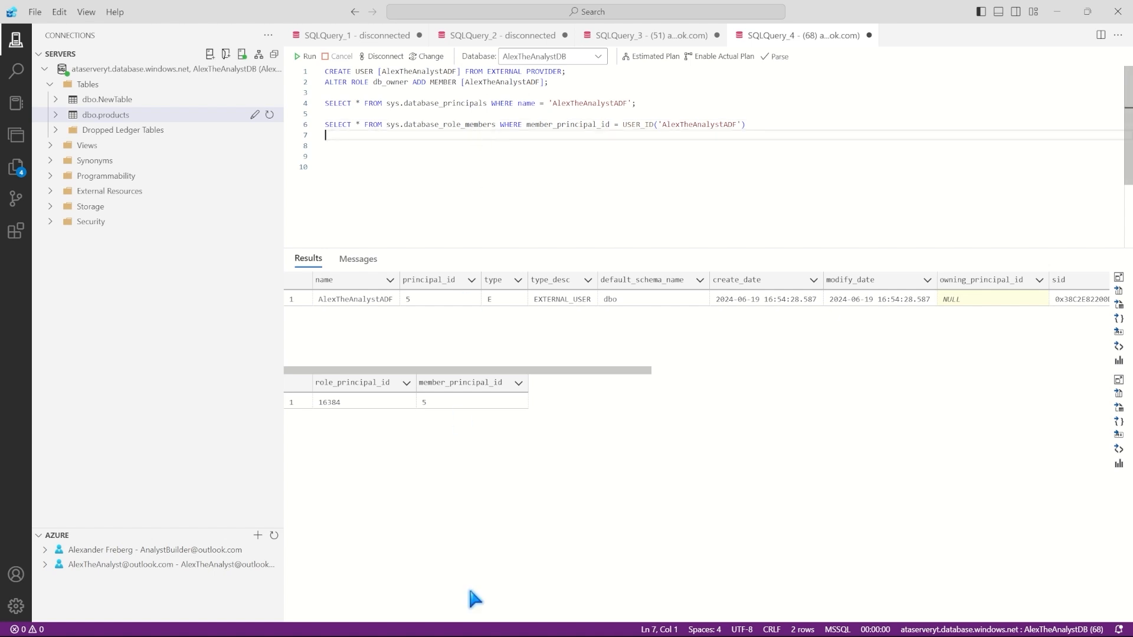
Step: Confirm the SQL database linked service's test connection now succeeds, then close the editor
mouse_move(555, 627)
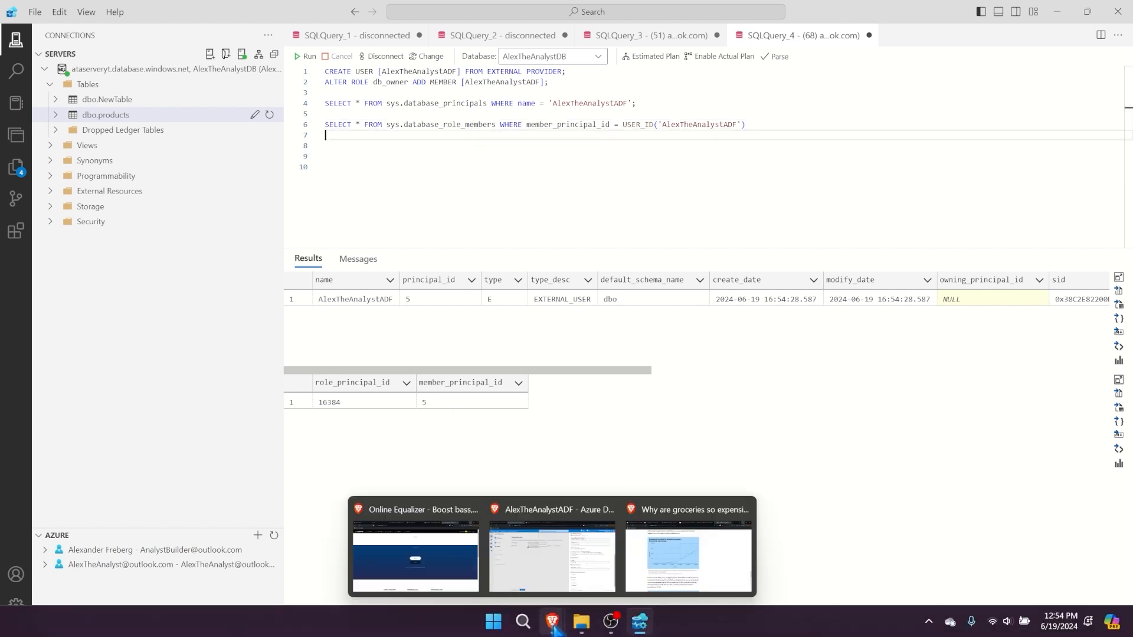
left_click(551, 566)
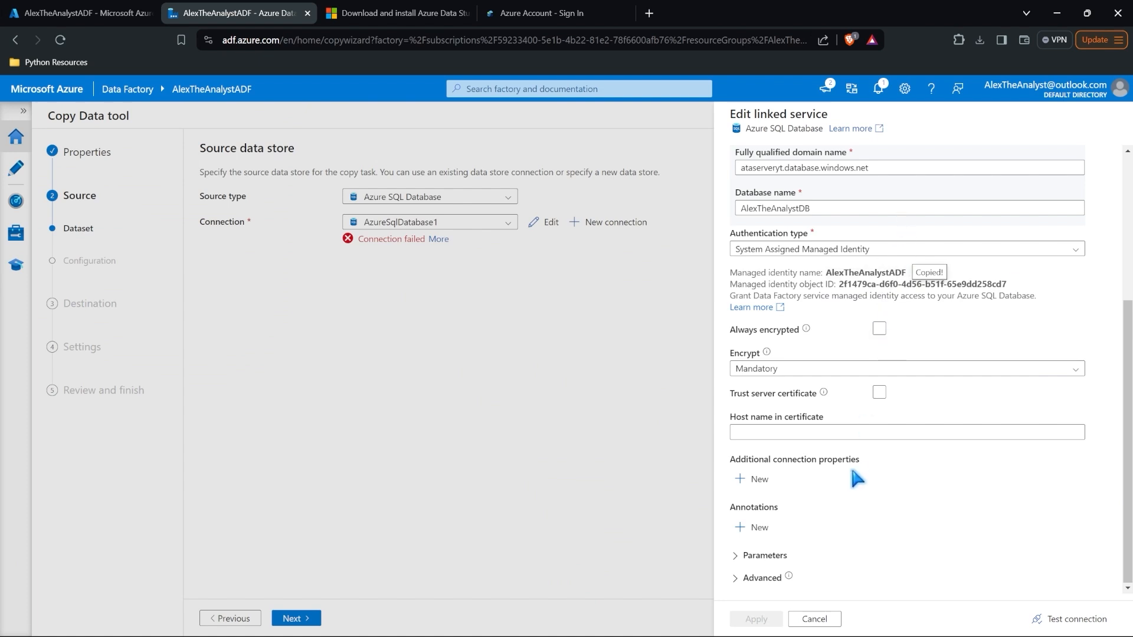
scroll(857, 478, "up", 5)
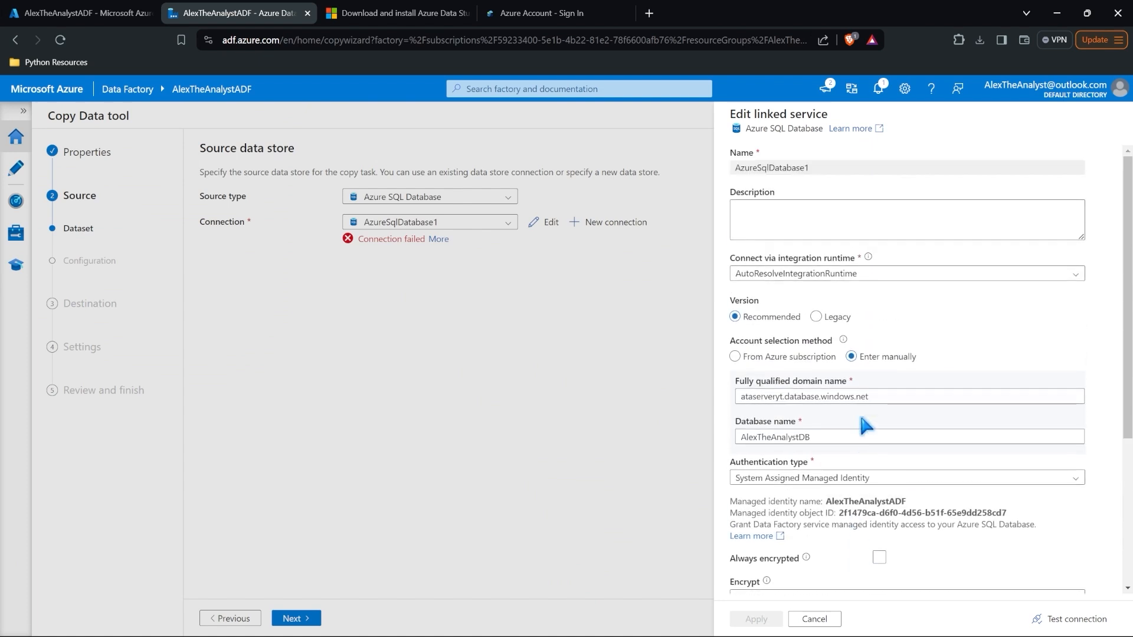
scroll(866, 424, "down", 1)
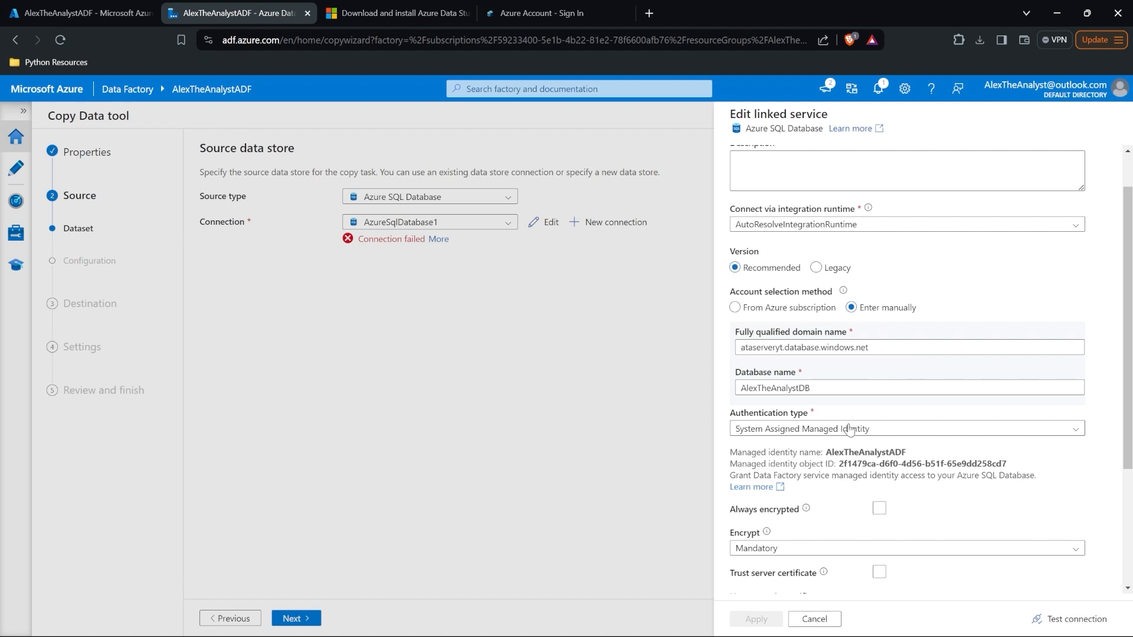
scroll(849, 429, "up", 2)
scroll(848, 429, "down", 6)
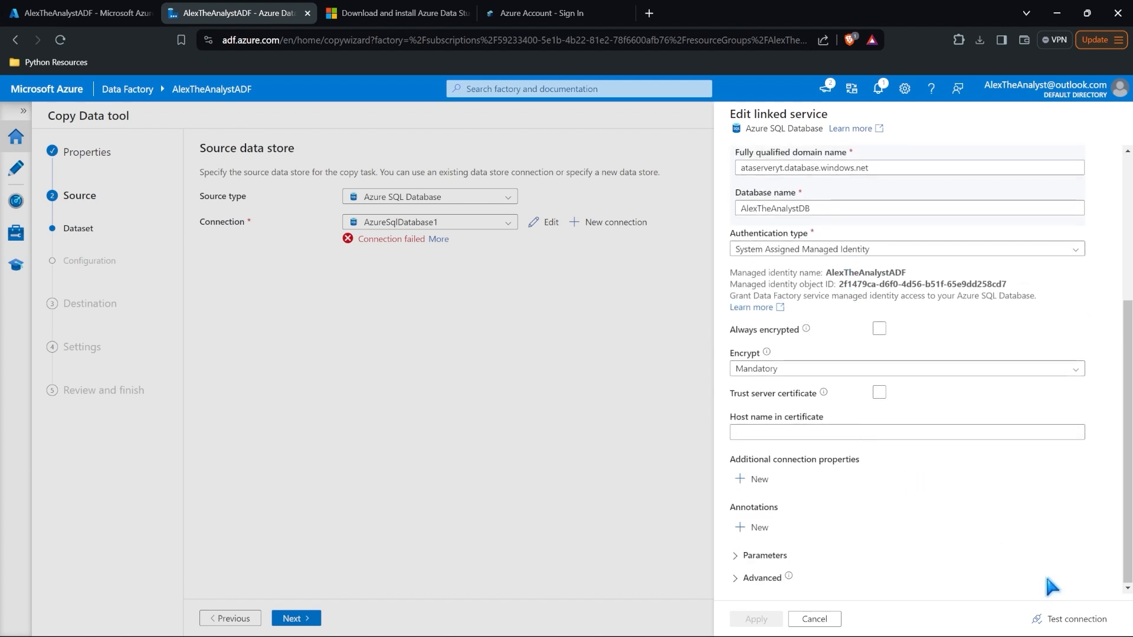
left_click(1069, 619)
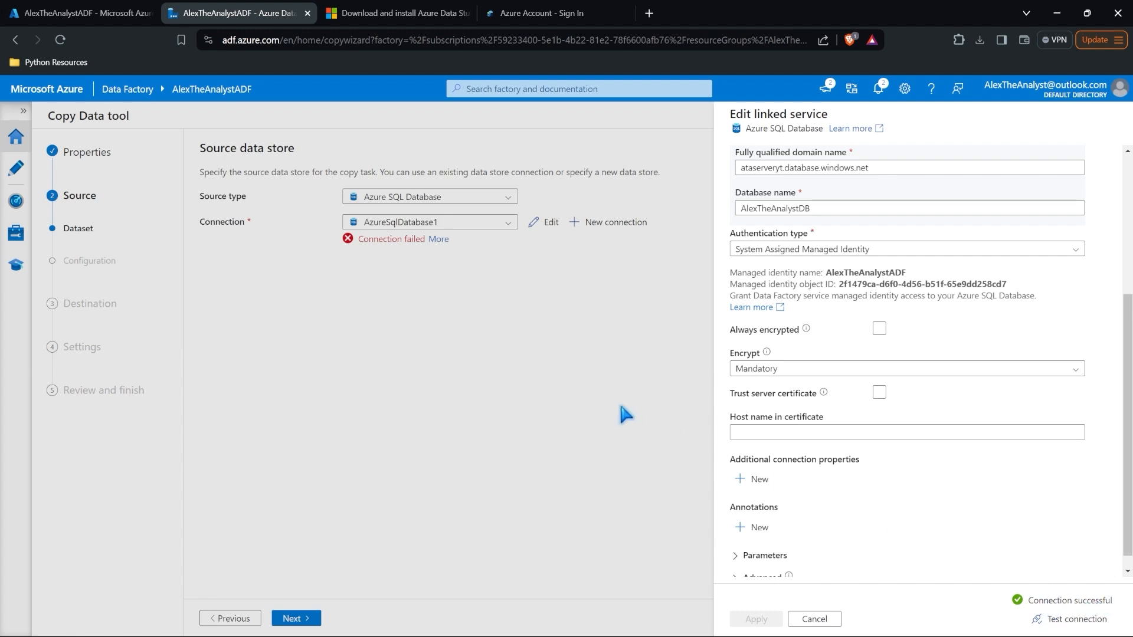
left_click(812, 618)
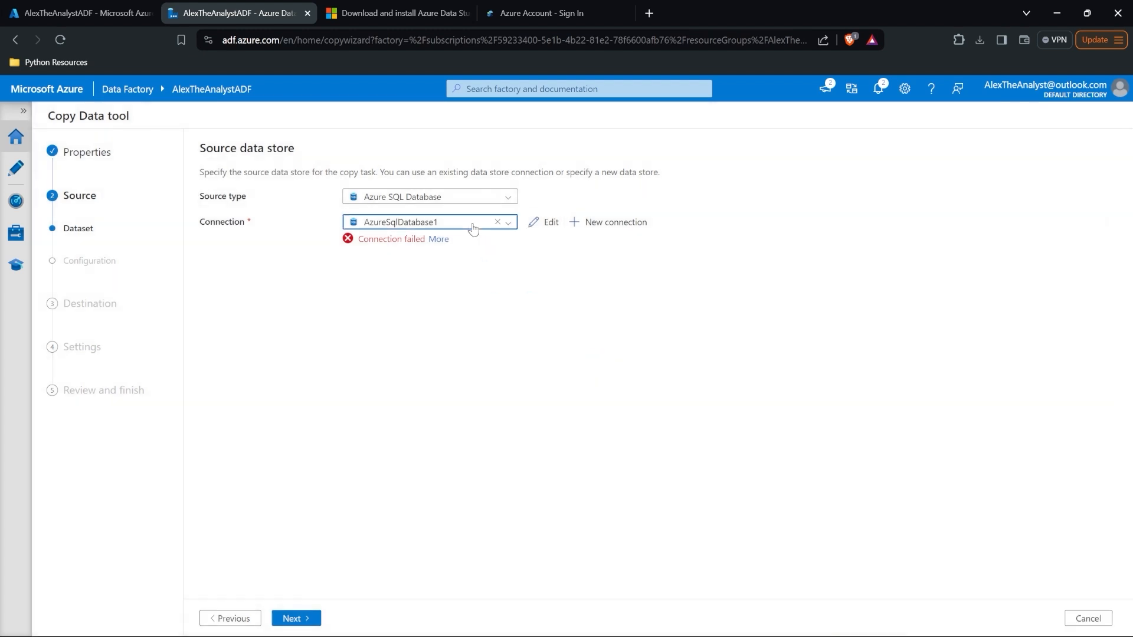
Step: Reselect AzureSqlDatabase1 and choose dbo.products as the source table, advancing to the destination step
left_click(472, 229)
left_click(441, 266)
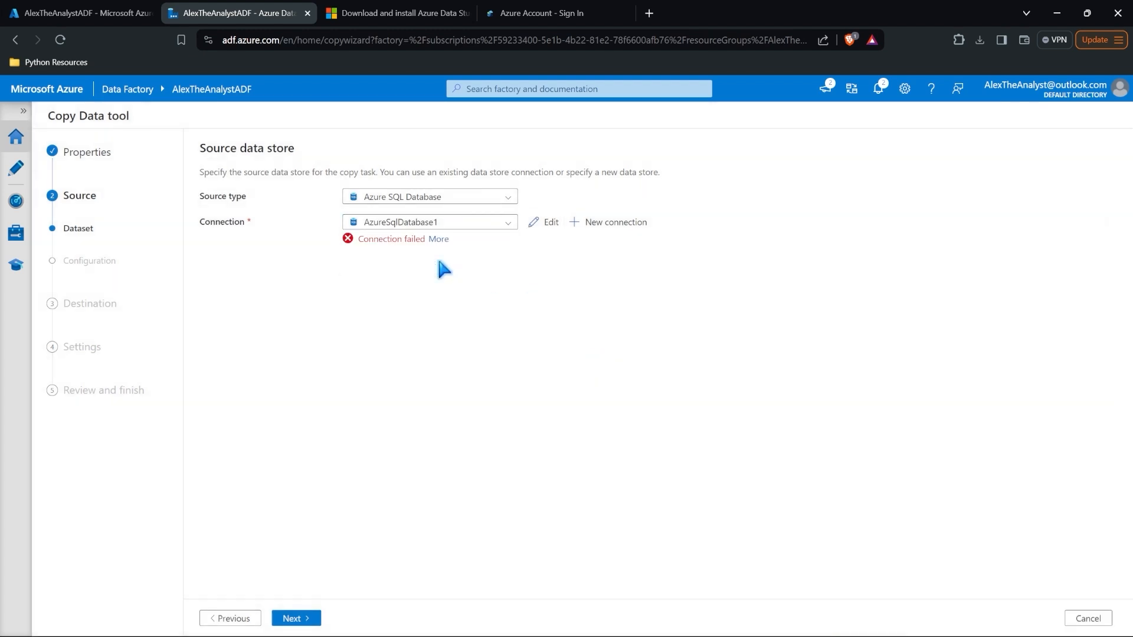
left_click(298, 618)
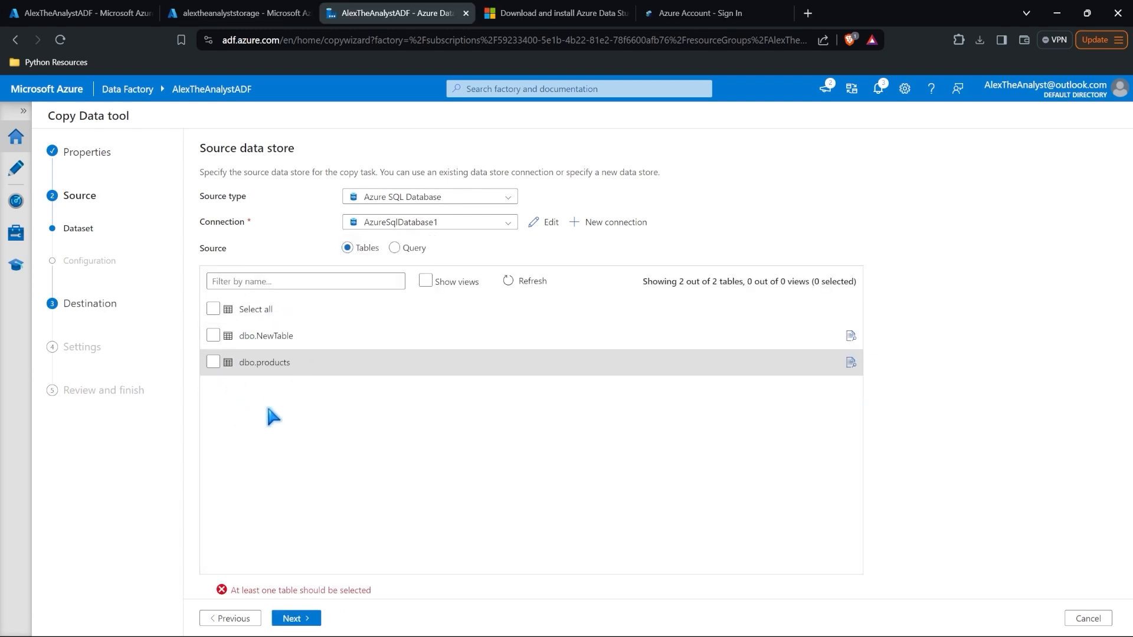
left_click(214, 362)
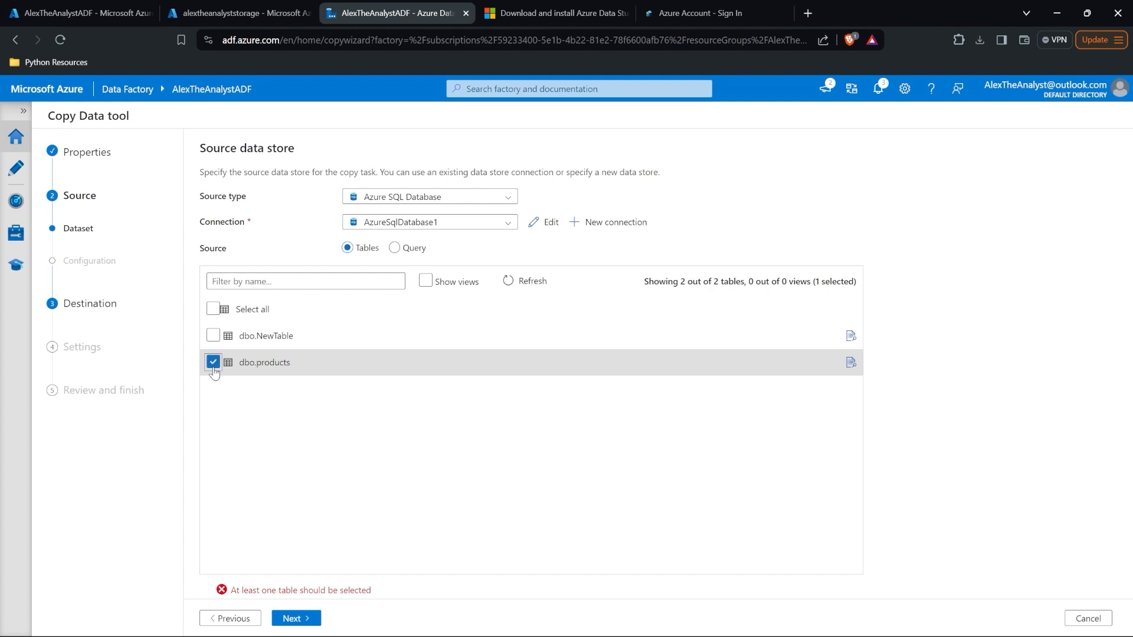
left_click(304, 619)
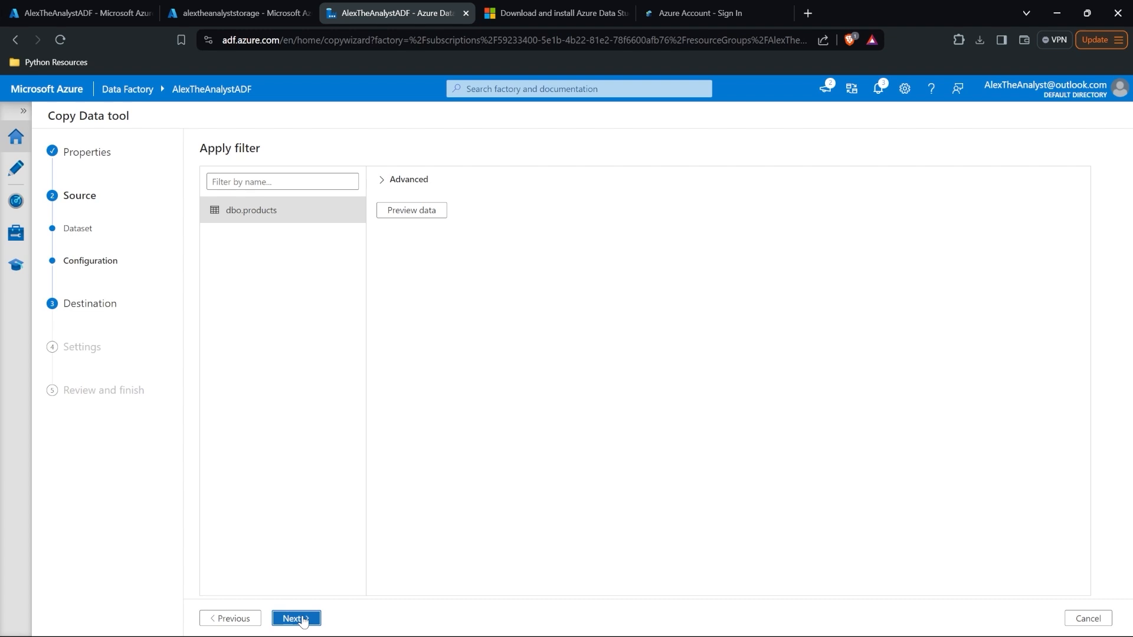
left_click(302, 619)
Step: Check the products query in Azure Data Studio, then set the destination type to Azure Blob Storage
left_click(400, 198)
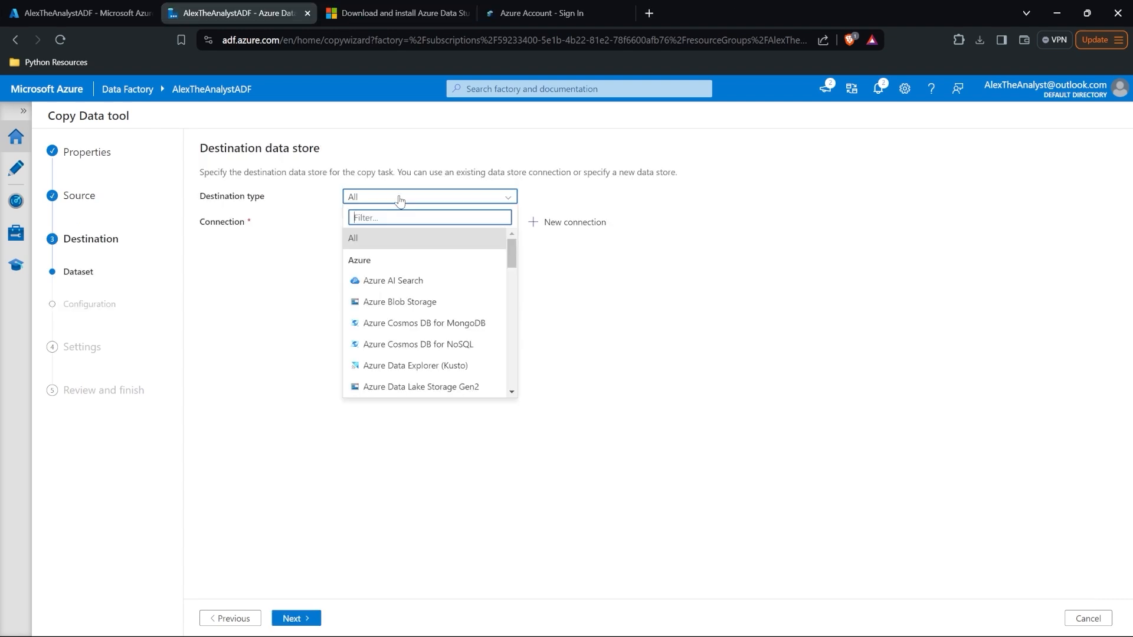
left_click(634, 625)
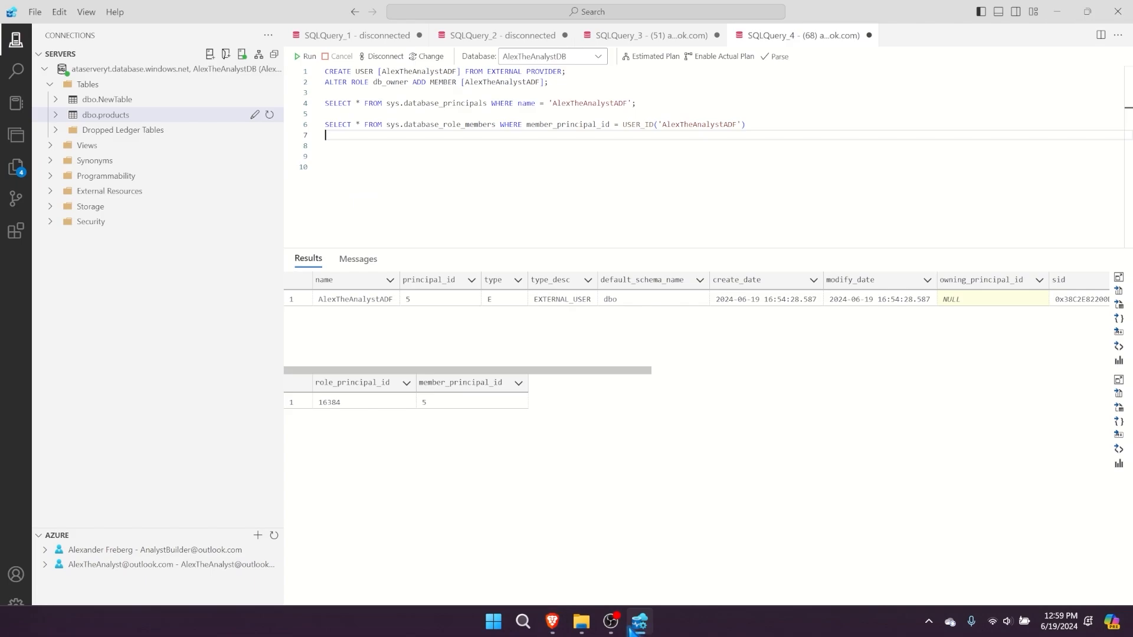
left_click(646, 36)
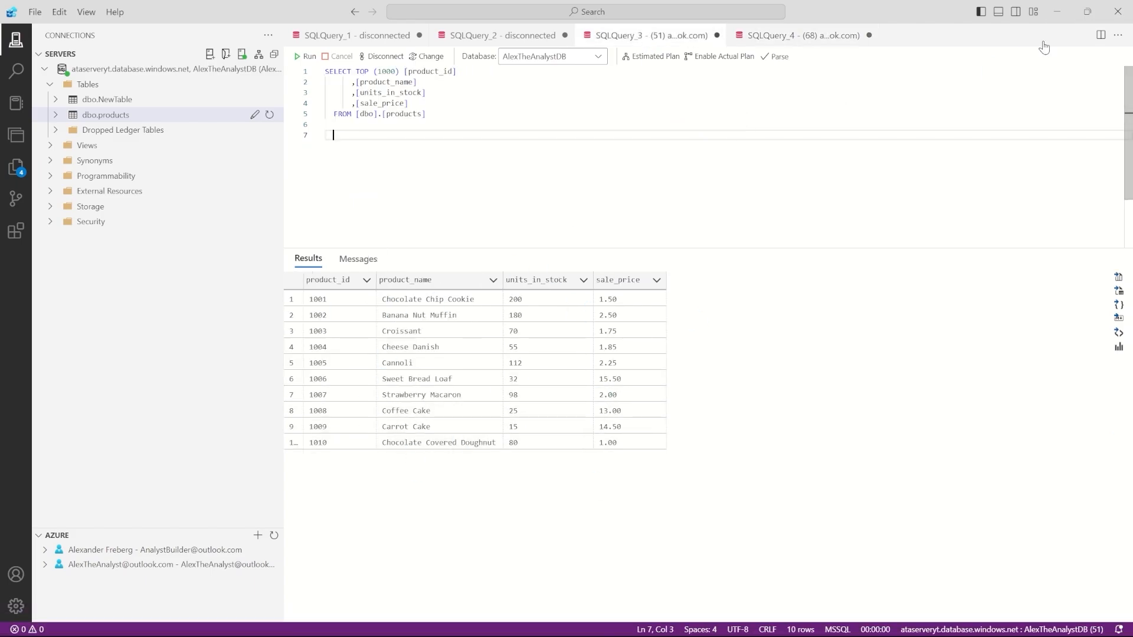
left_click(1056, 12)
left_click(481, 201)
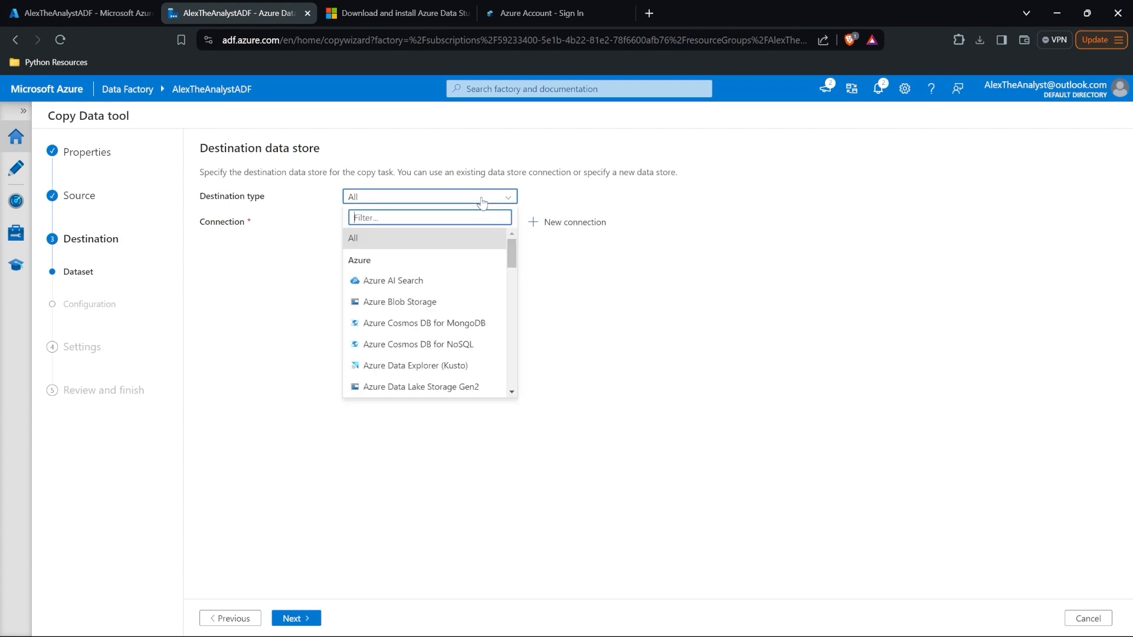
left_click(441, 306)
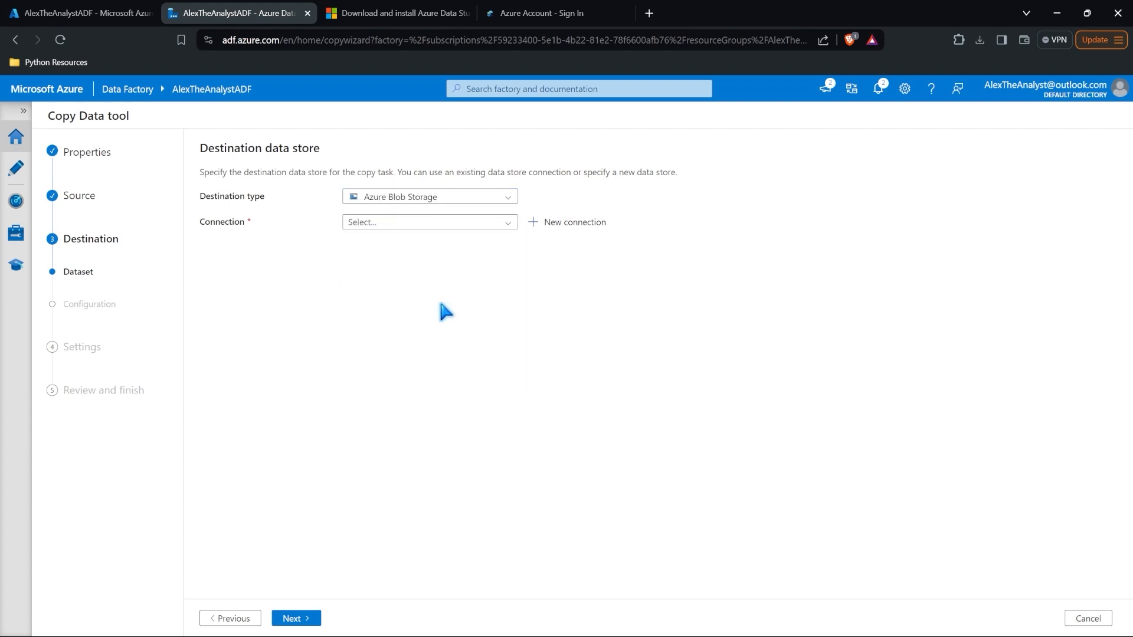
Step: Create connection AzureBlobStorage1 on Azure subscription 1 with account alextheanalyststorage, then start duplicating the tab
left_click(440, 224)
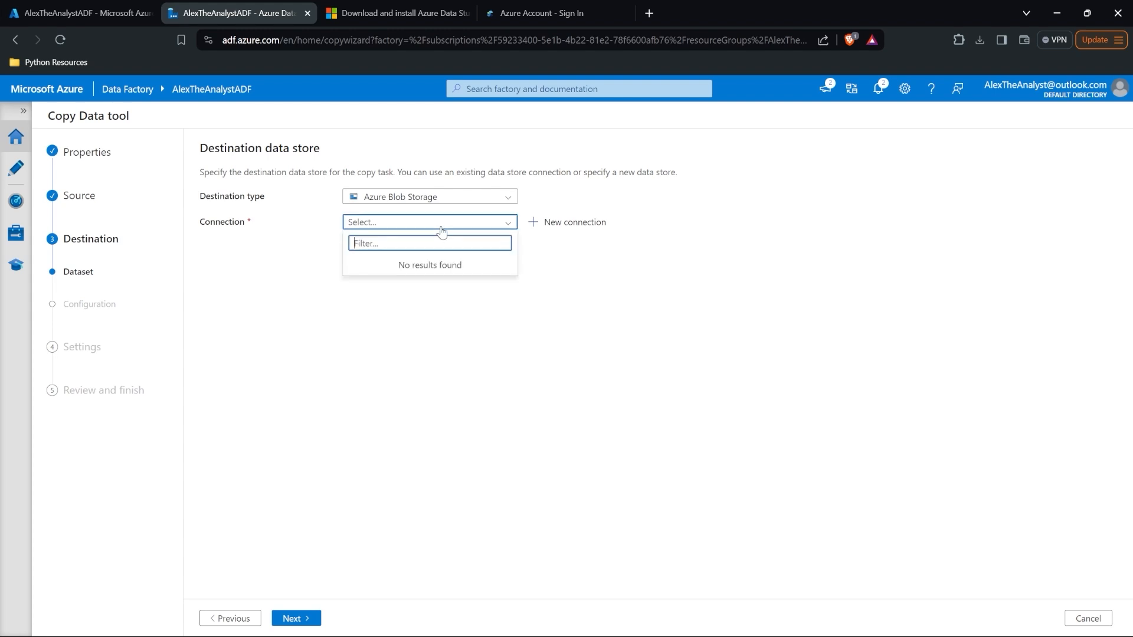
left_click(563, 221)
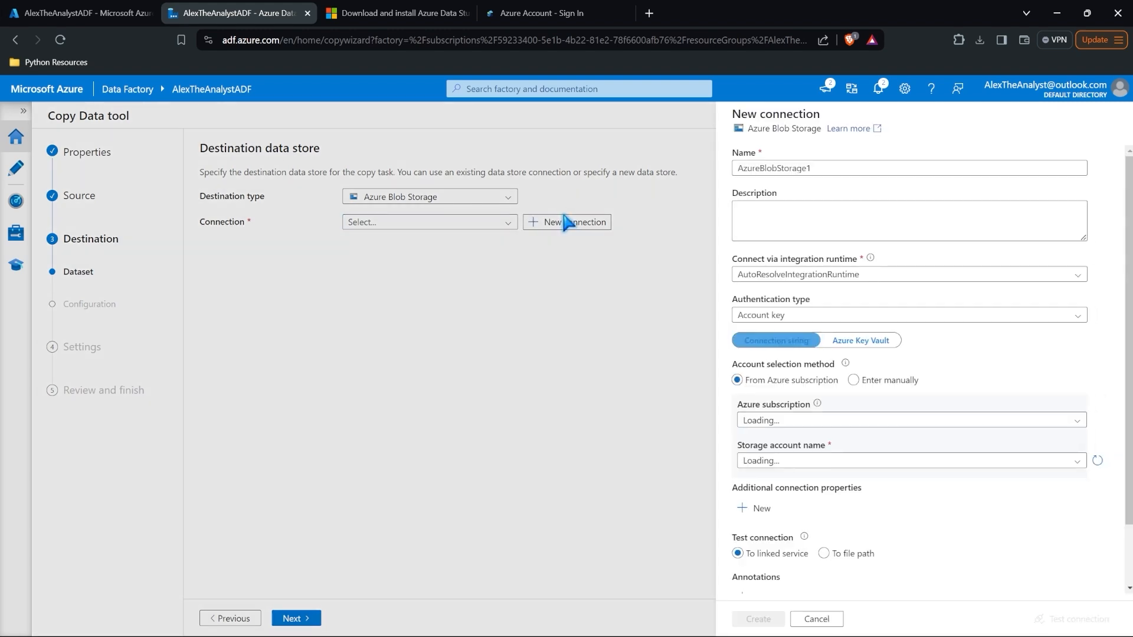
scroll(784, 335, "down", 1)
left_click(785, 349)
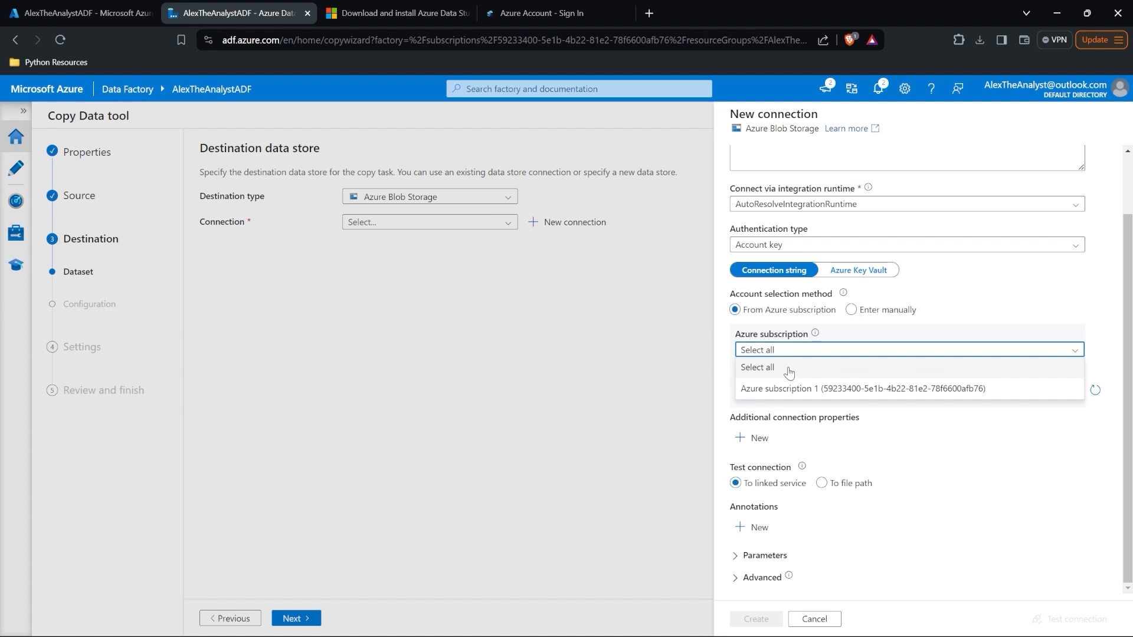
left_click(790, 388)
left_click(804, 392)
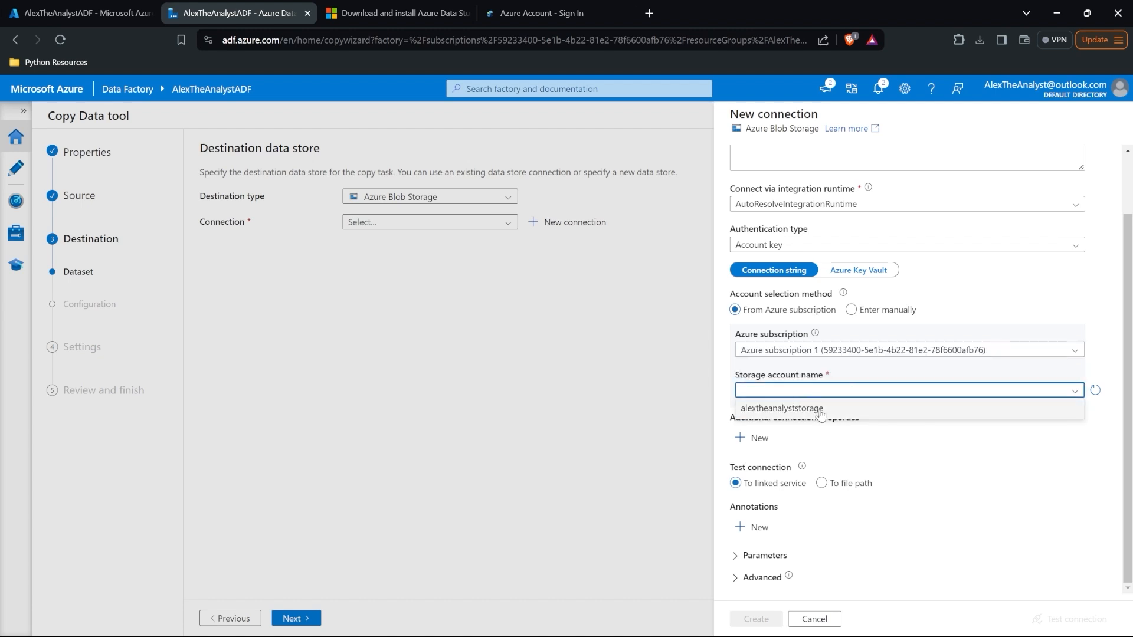
left_click(826, 408)
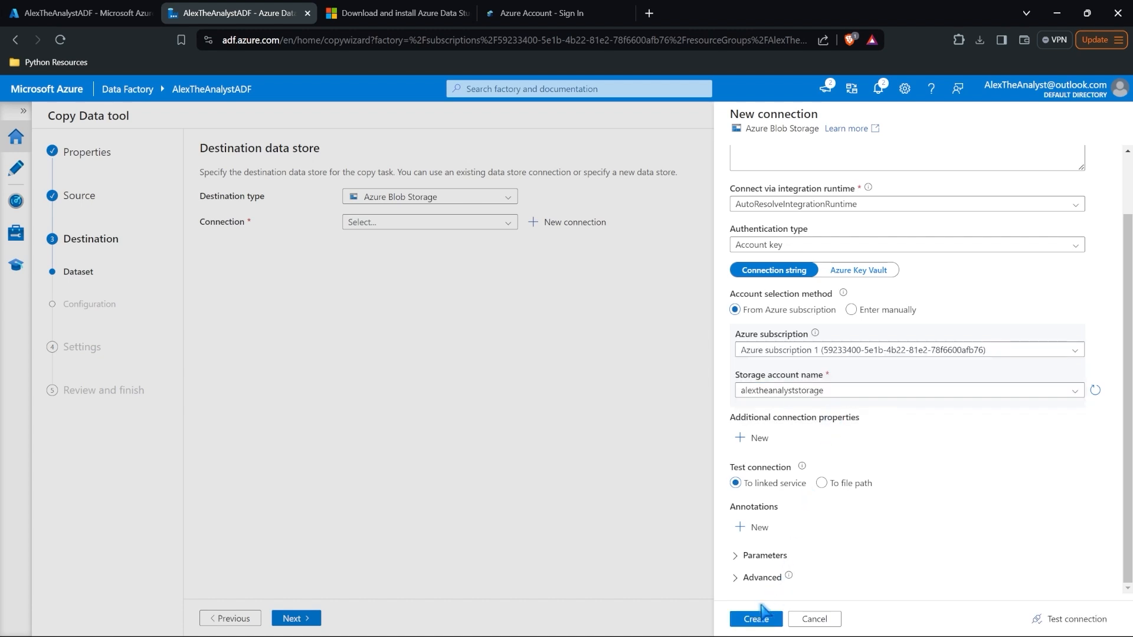
left_click(754, 620)
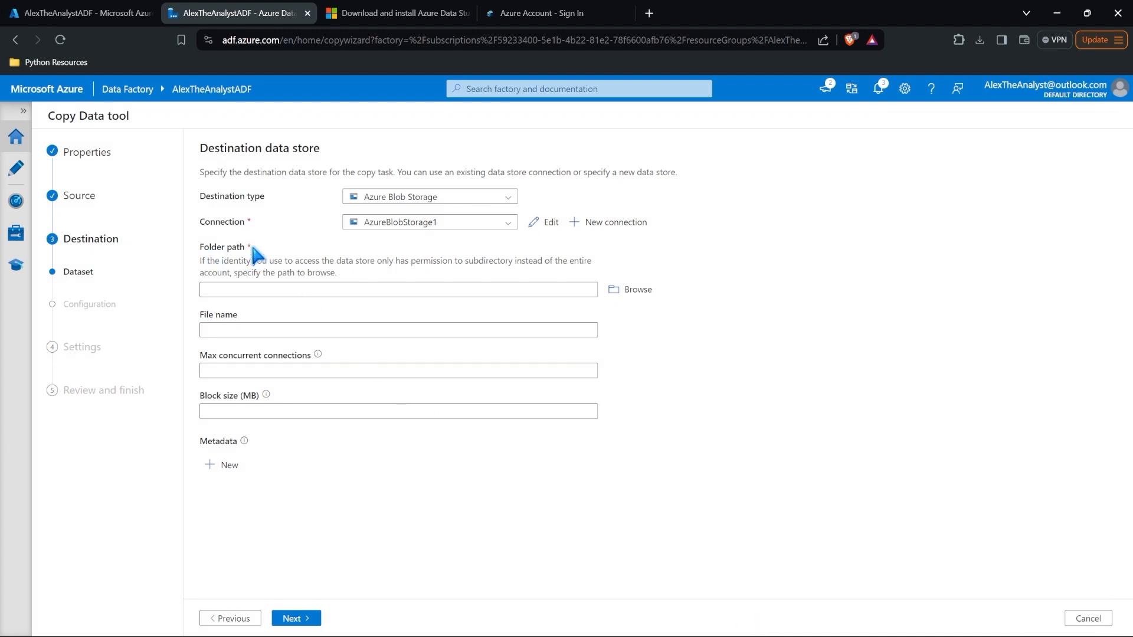
right_click(96, 11)
Step: In a duplicated portal tab, open atacontainer in the alextheanalyststorage storage browser to view its five files
left_click(142, 99)
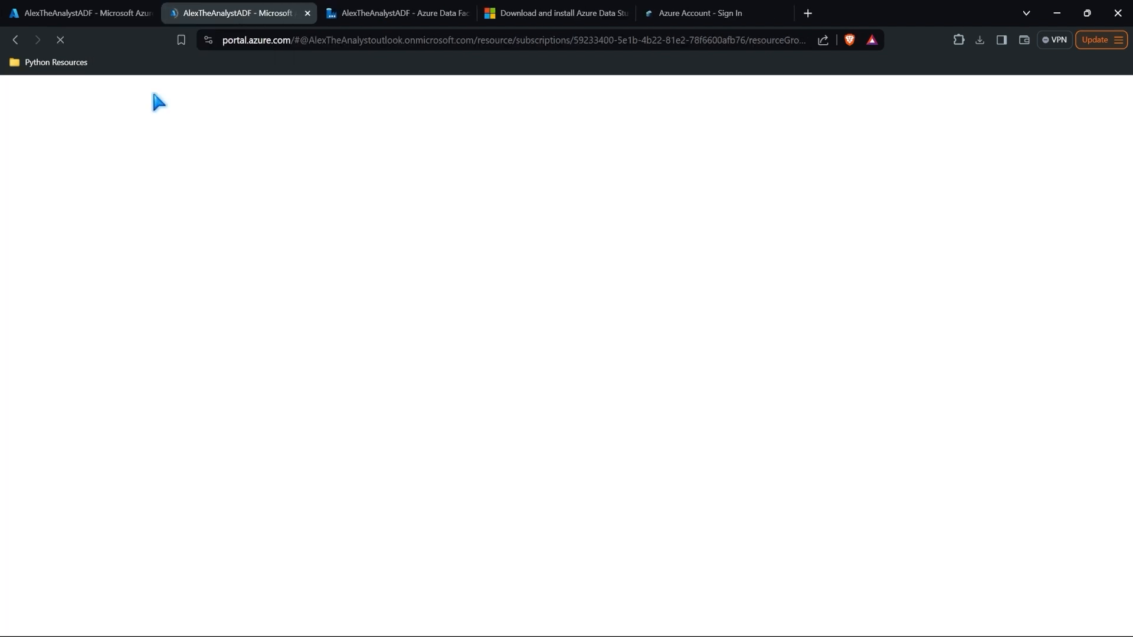
left_click(16, 89)
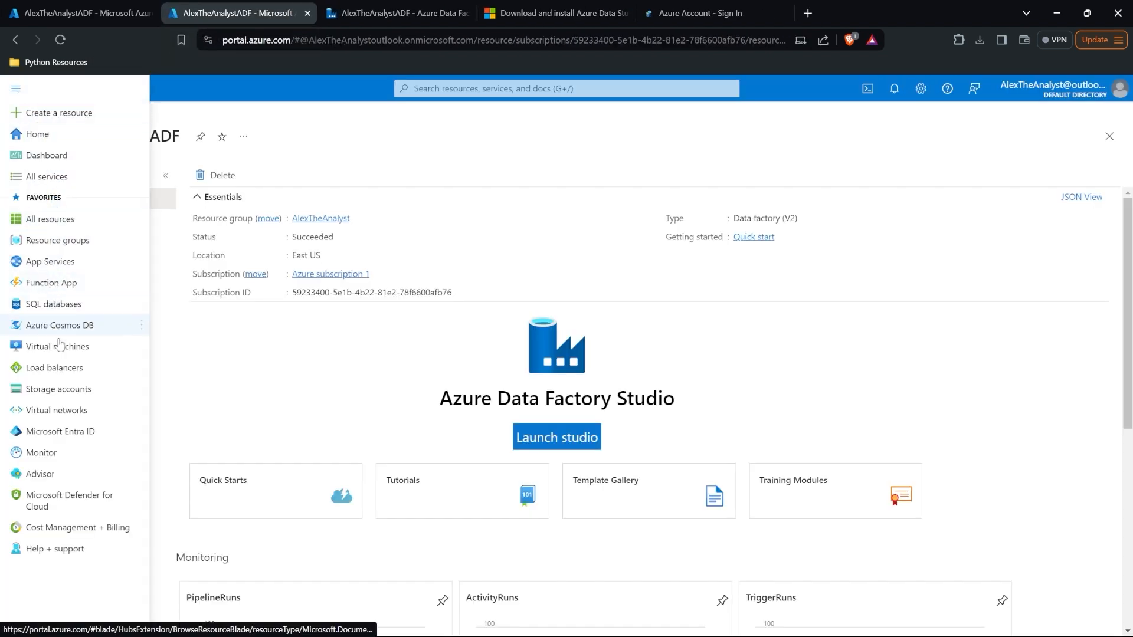
left_click(58, 391)
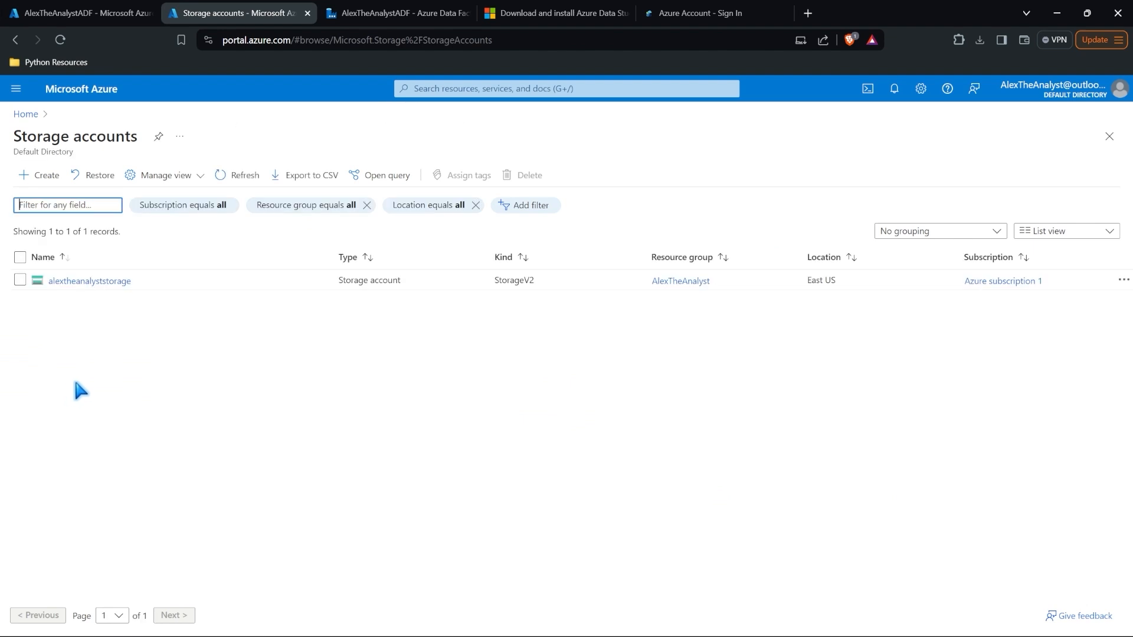
left_click(90, 283)
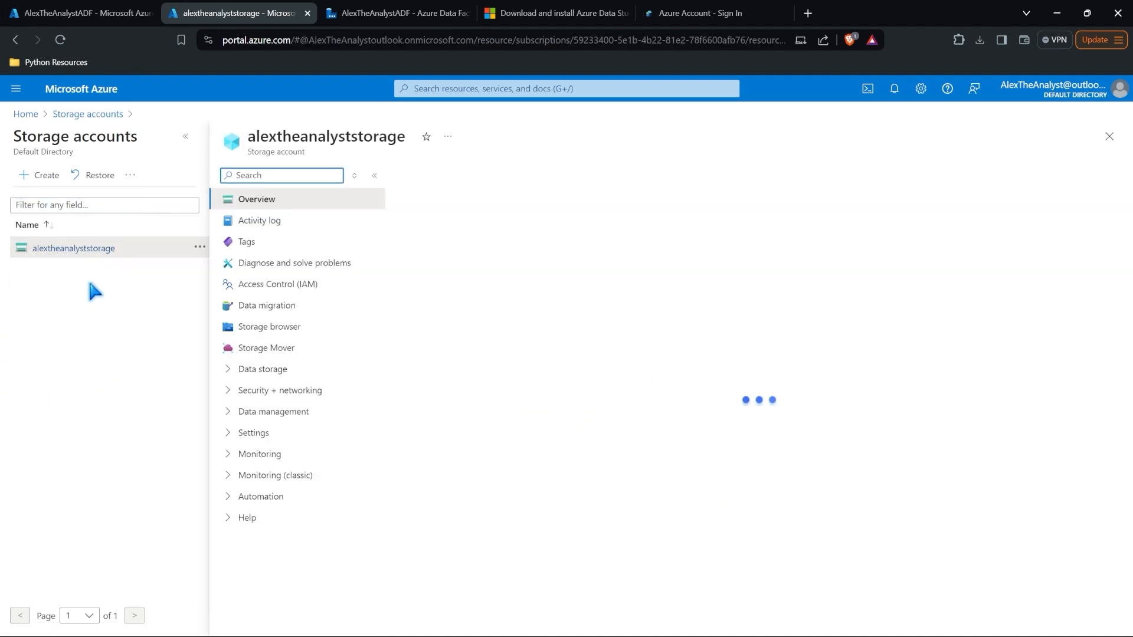
left_click(280, 351)
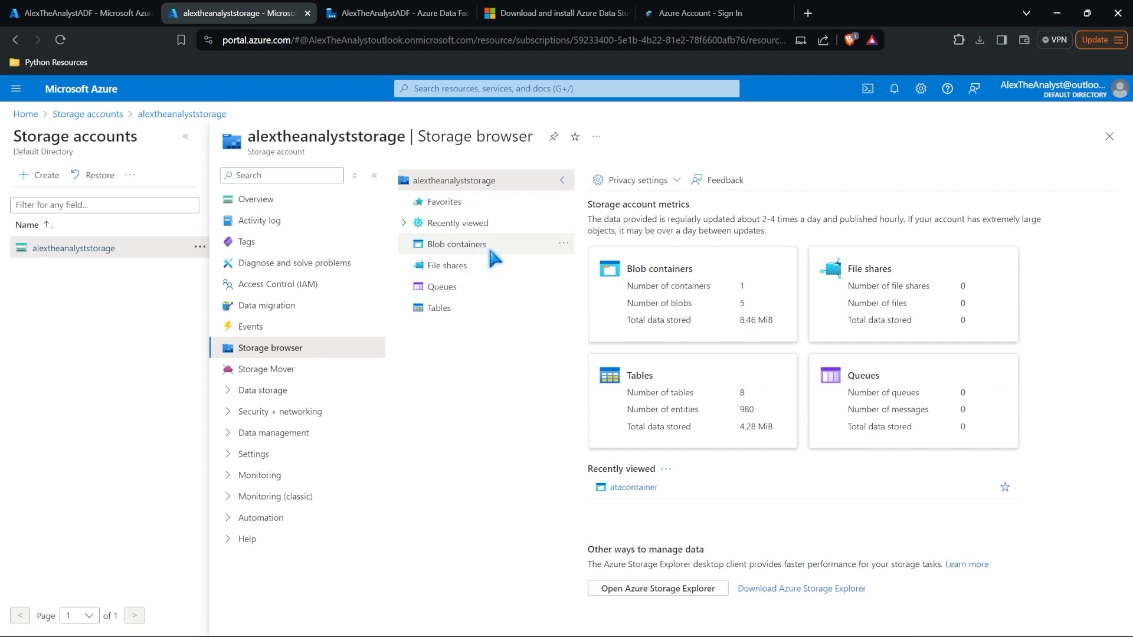
left_click(463, 243)
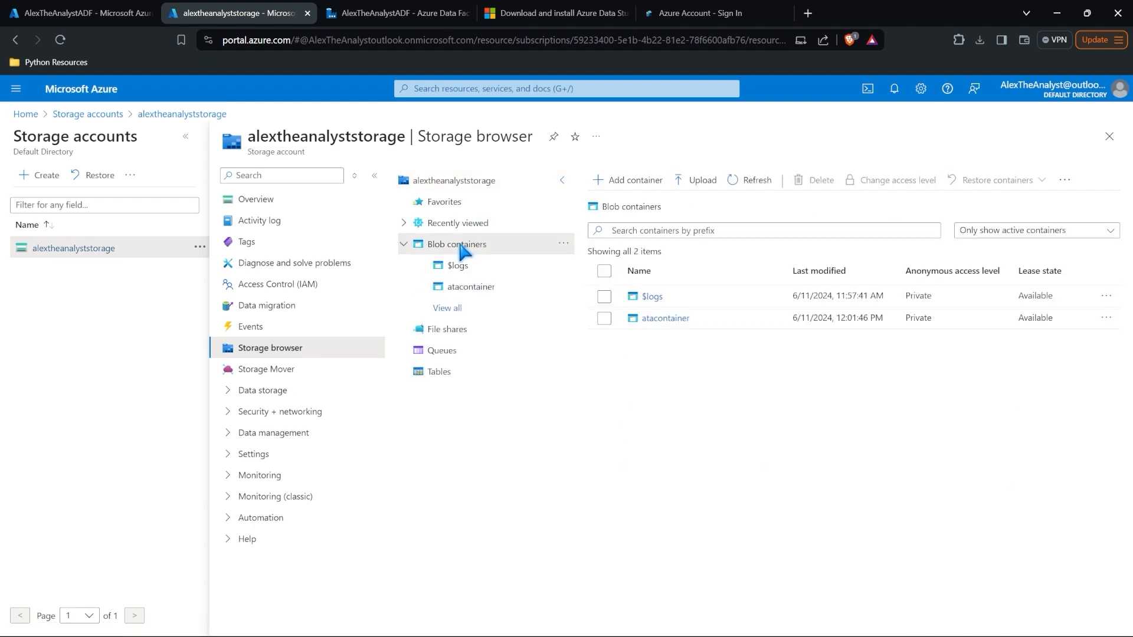
left_click(678, 319)
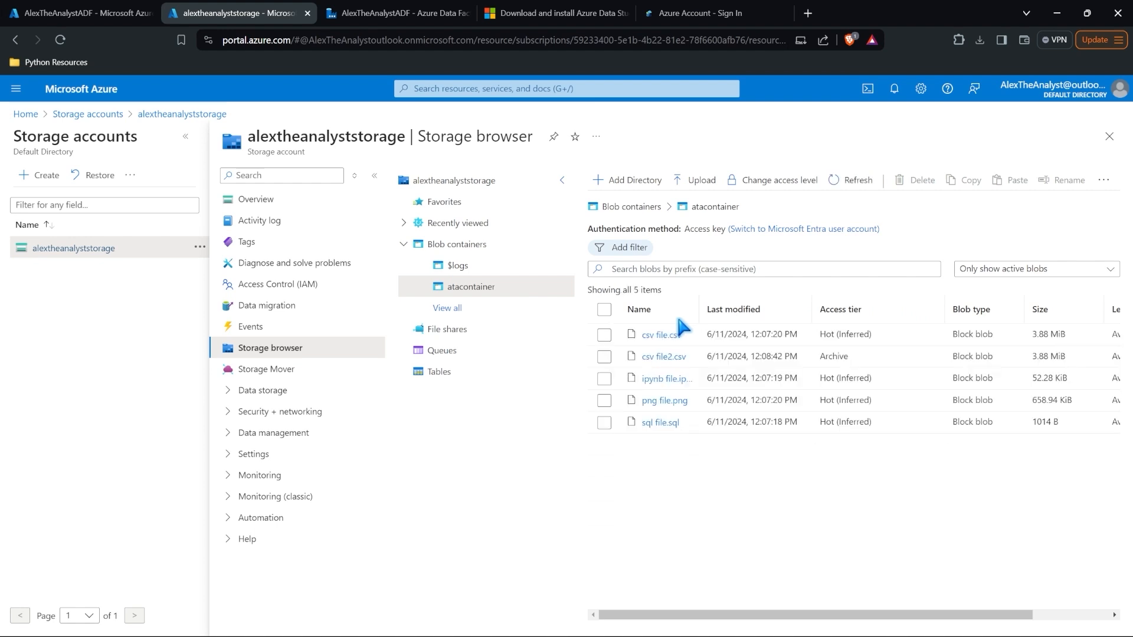
left_click(395, 13)
Step: Browse the storage account and choose atacontainer as the destination folder
left_click(636, 289)
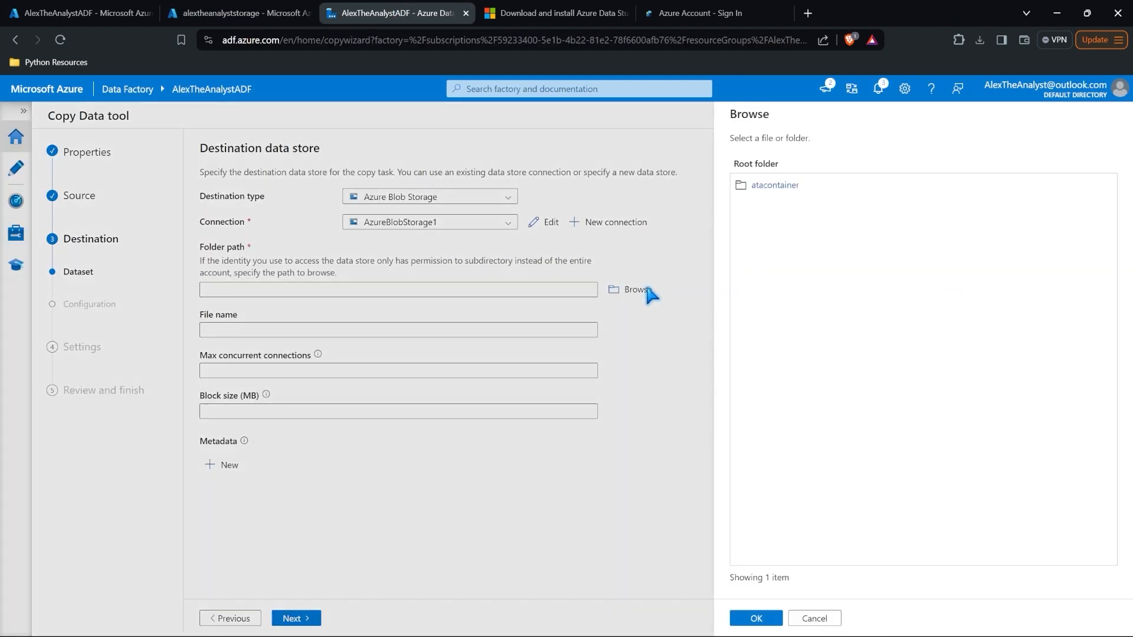
double_click(778, 186)
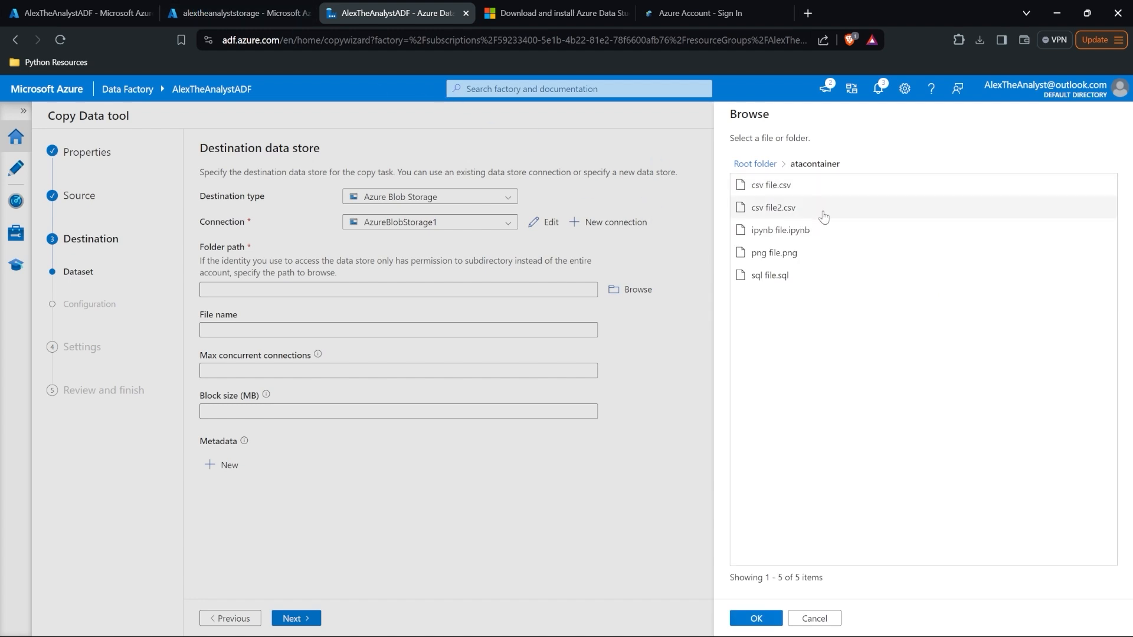
left_click(267, 9)
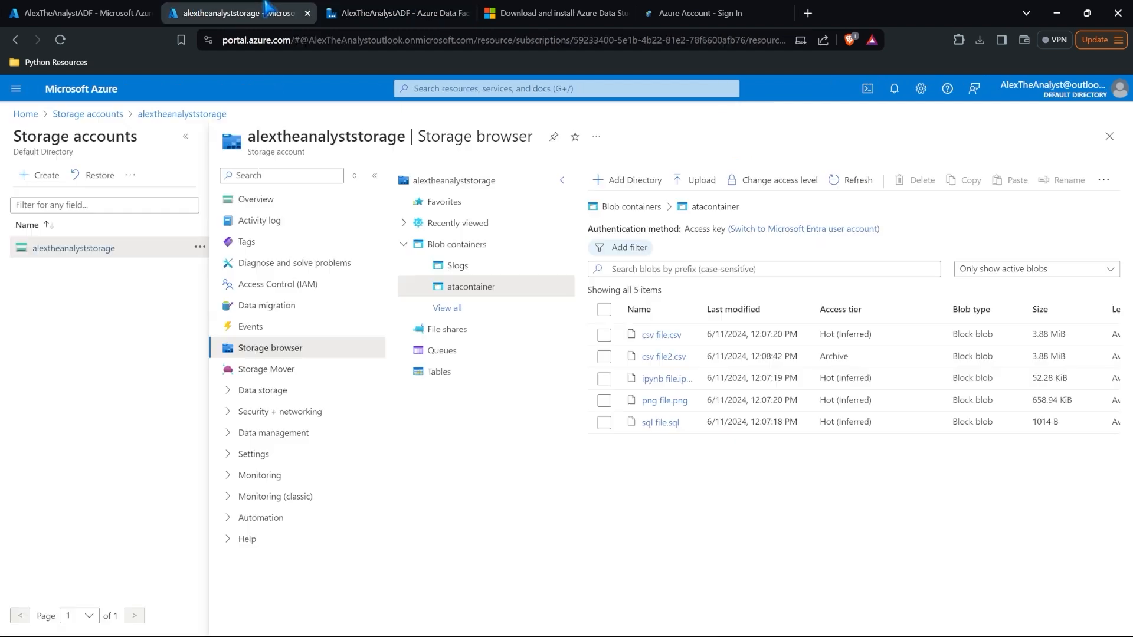
left_click(390, 12)
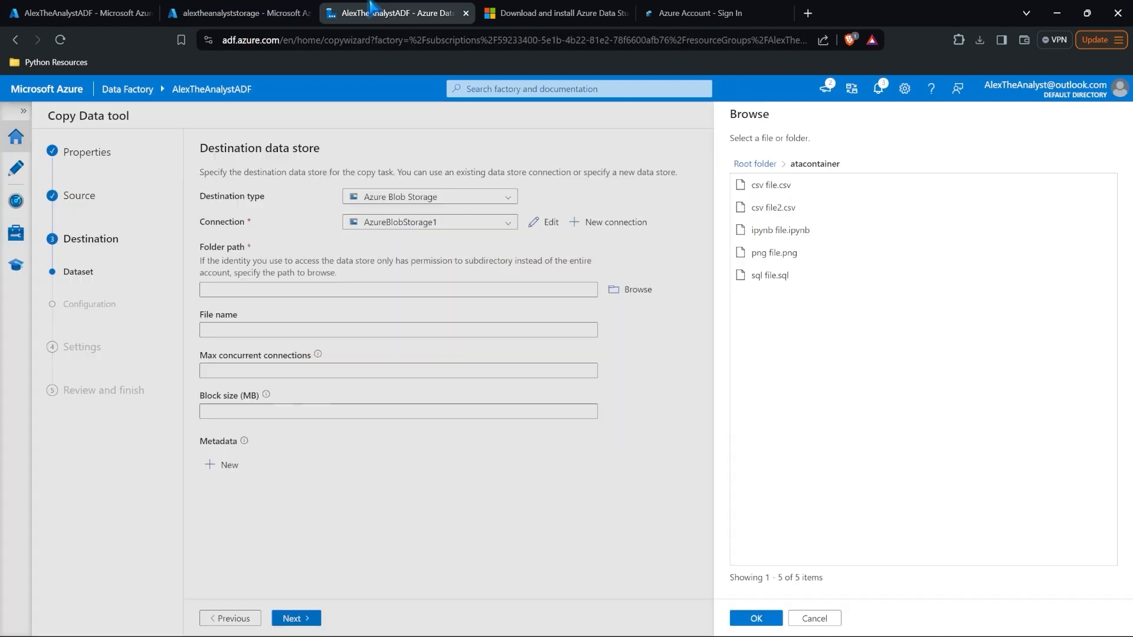
left_click(755, 163)
left_click(775, 185)
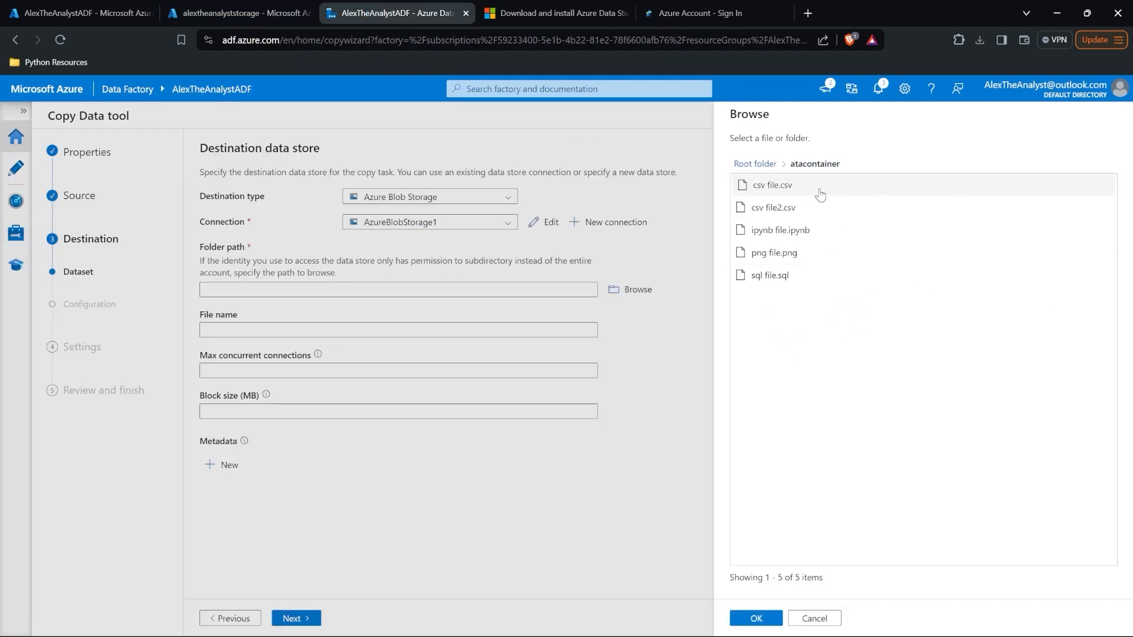
left_click(819, 191)
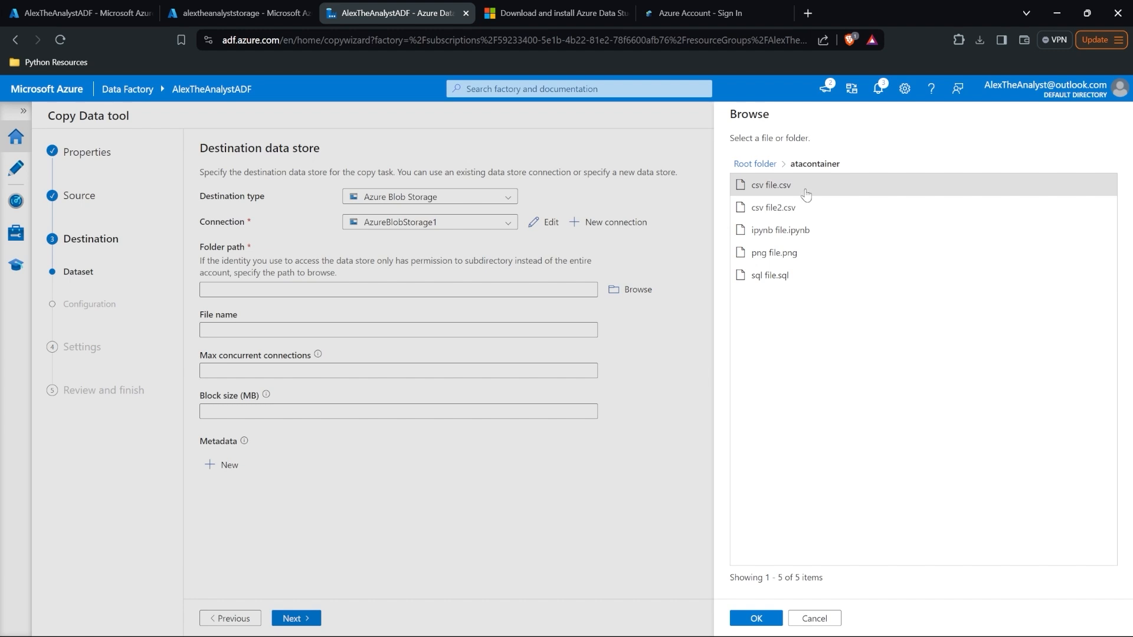
left_click(756, 164)
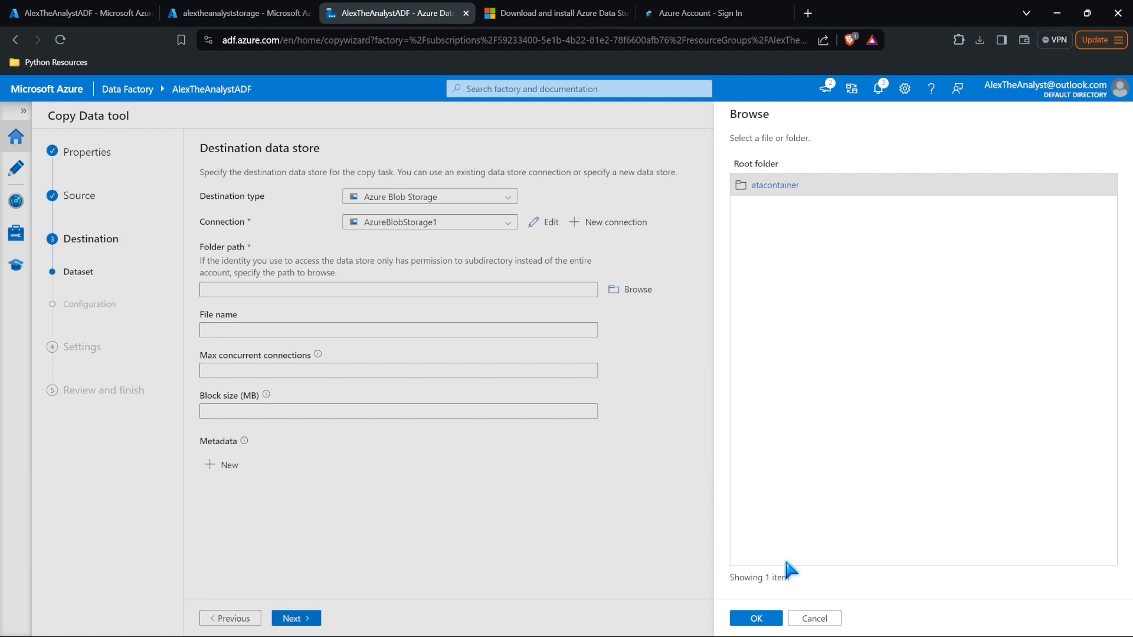
left_click(756, 618)
Step: Name the output sqldatabaseoutput and keep DelimitedText with comma delimiter and header row
left_click(360, 329)
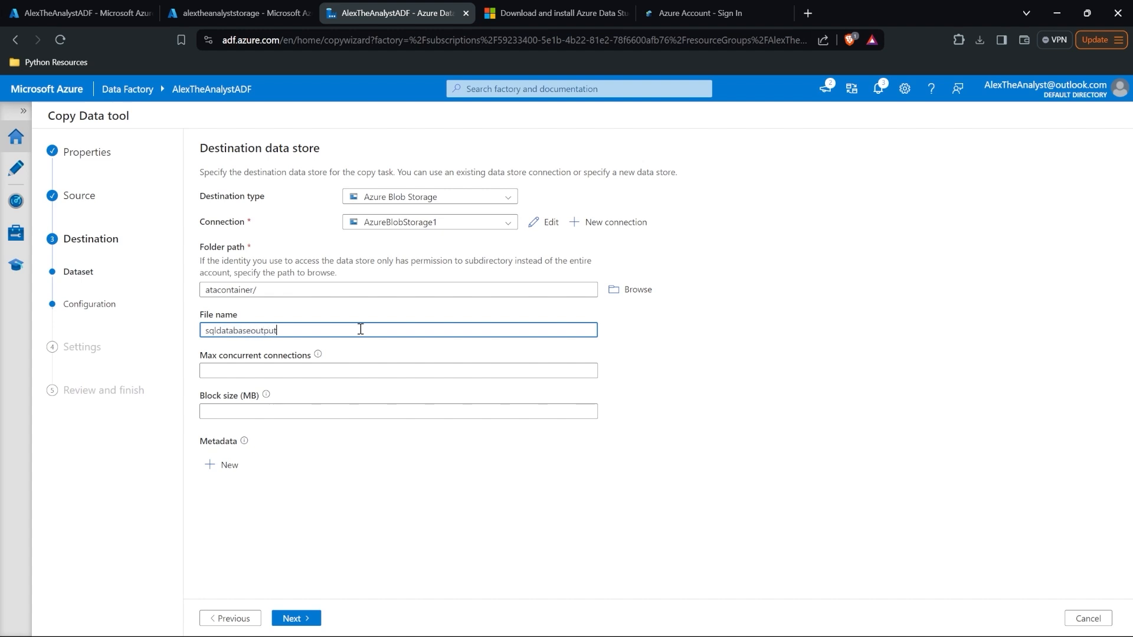
left_click(298, 620)
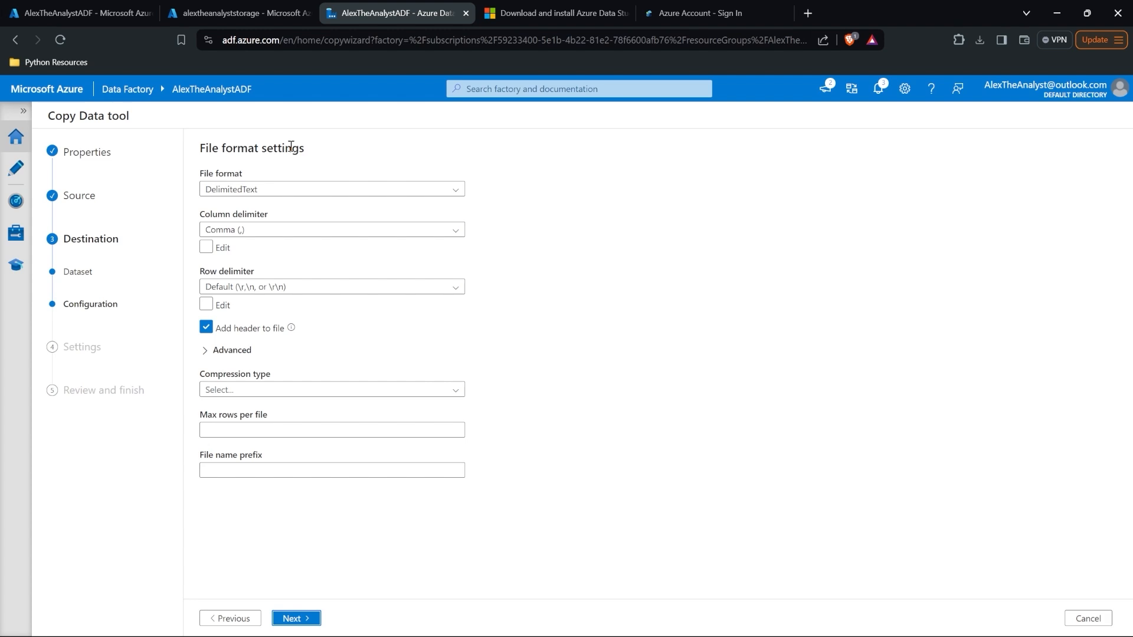
left_click(301, 189)
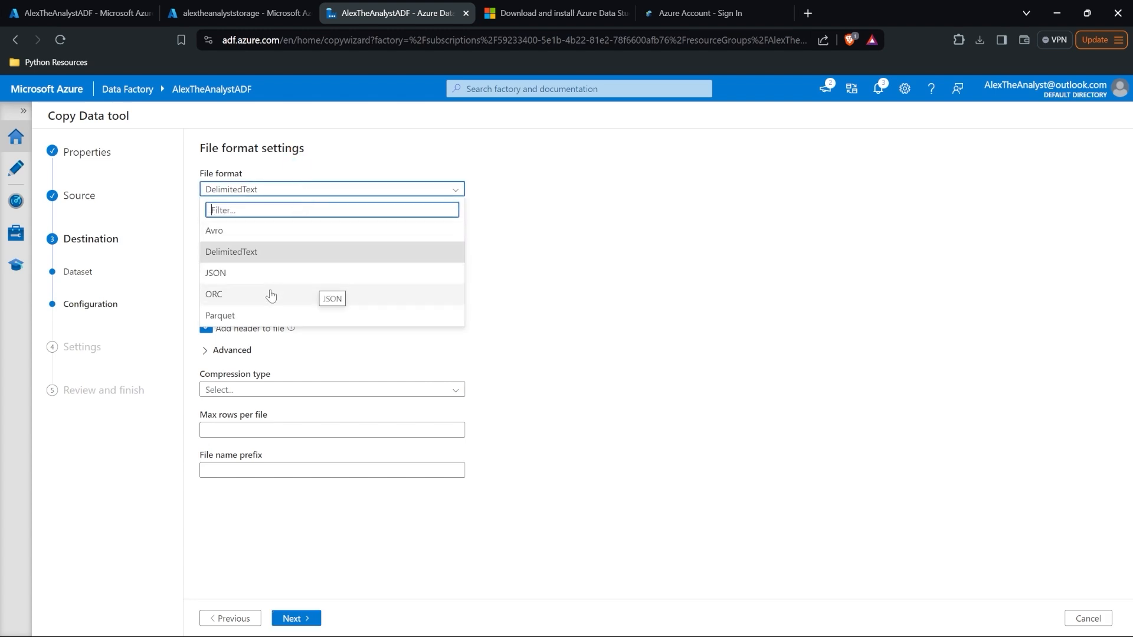
left_click(572, 256)
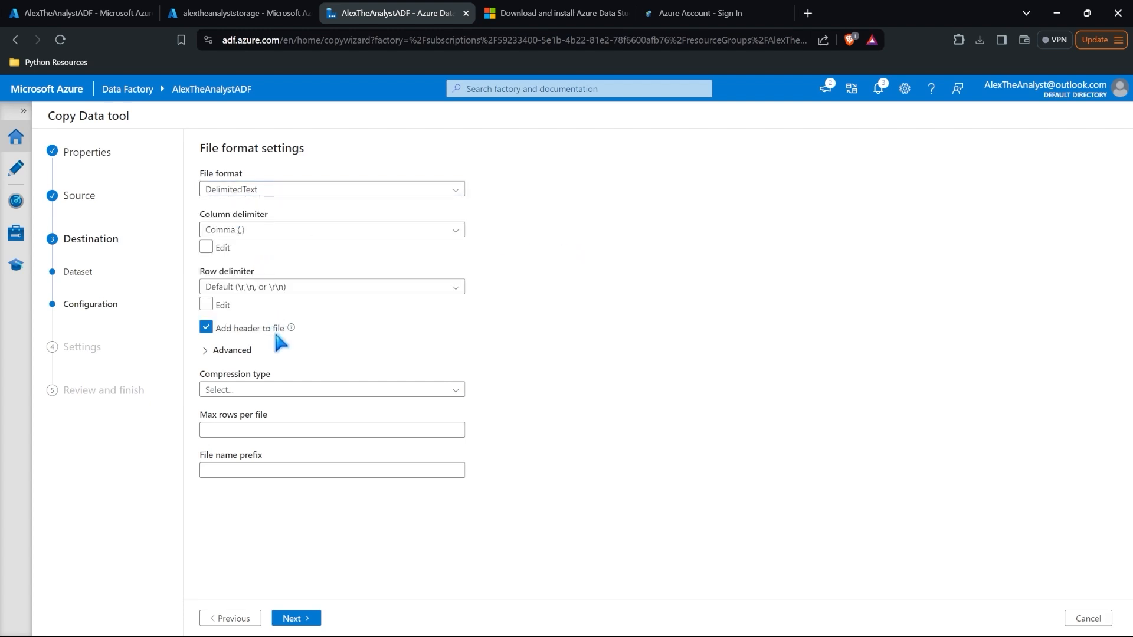
left_click(297, 390)
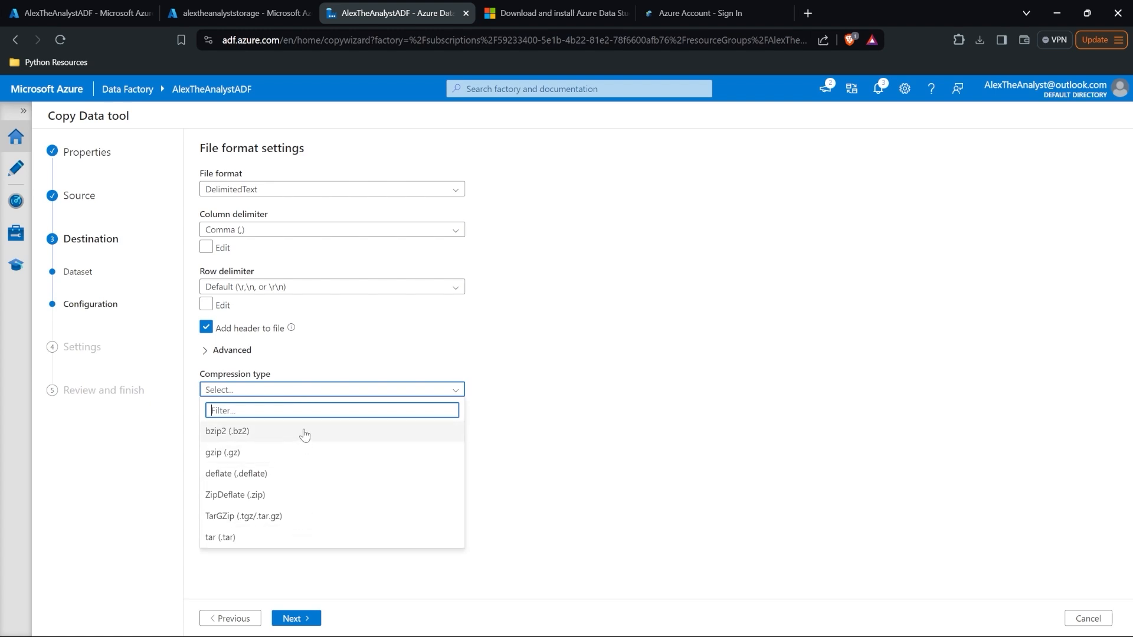
left_click(358, 354)
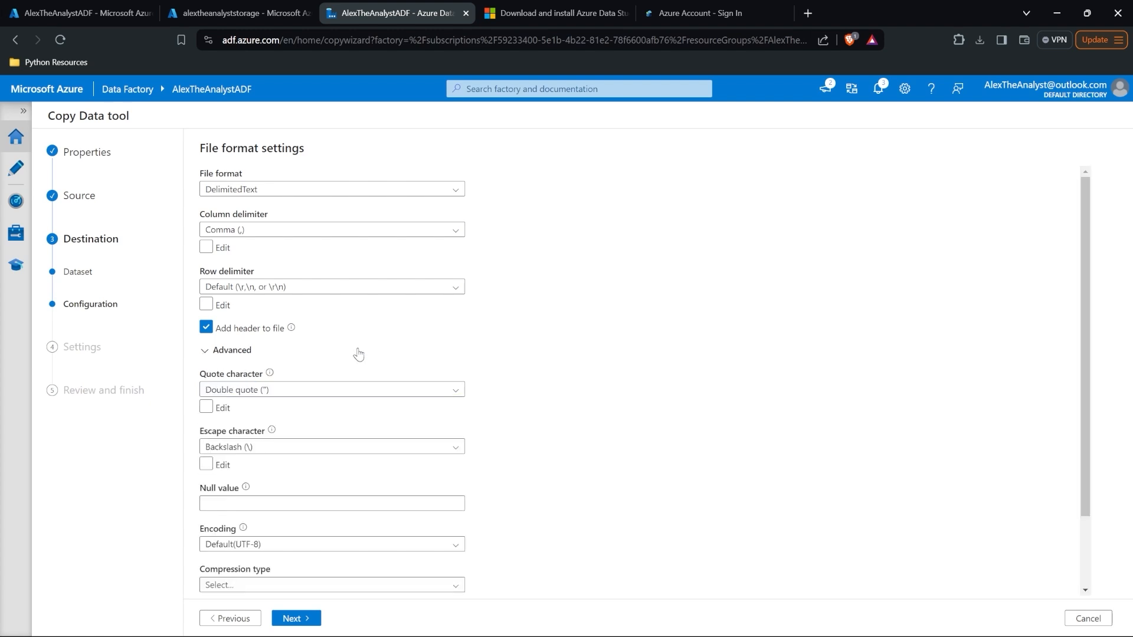
left_click(358, 354)
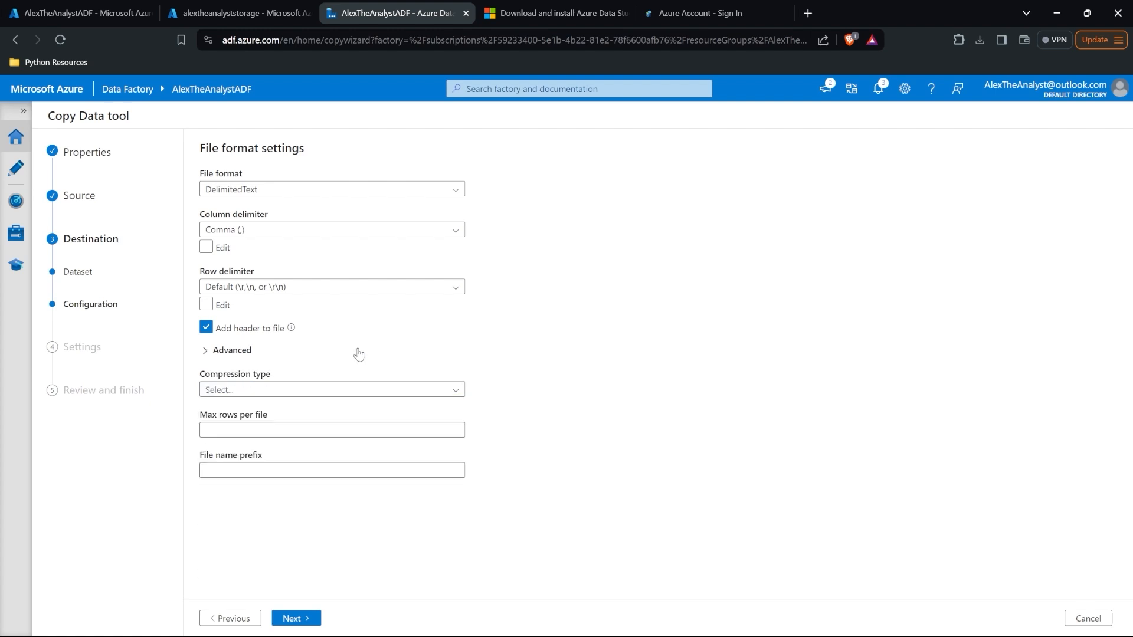
left_click(298, 619)
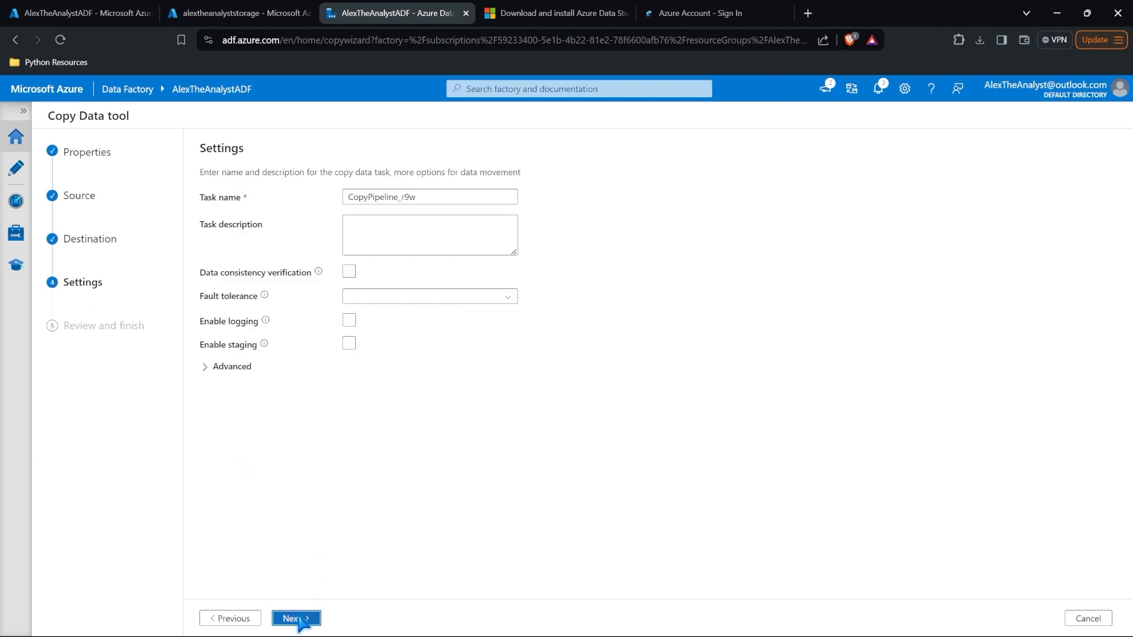
Step: Replace the default task name CopyPipeline_r9w with SQLtoBlob
left_click(430, 198)
key("ctrl+a")
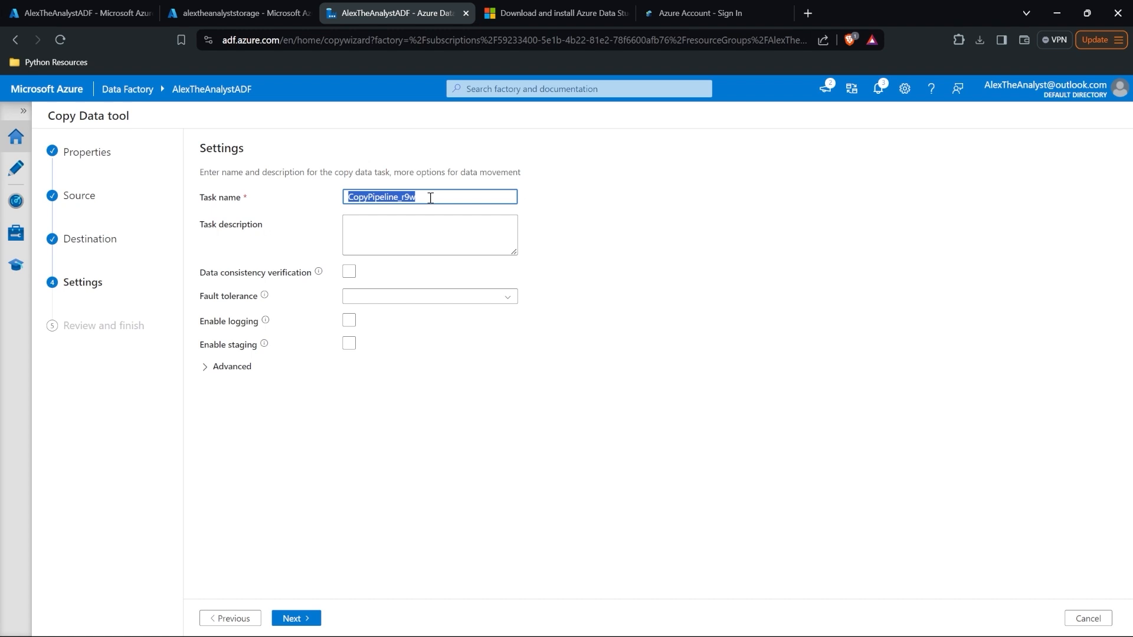
type("SQLtoBlob")
left_click(296, 619)
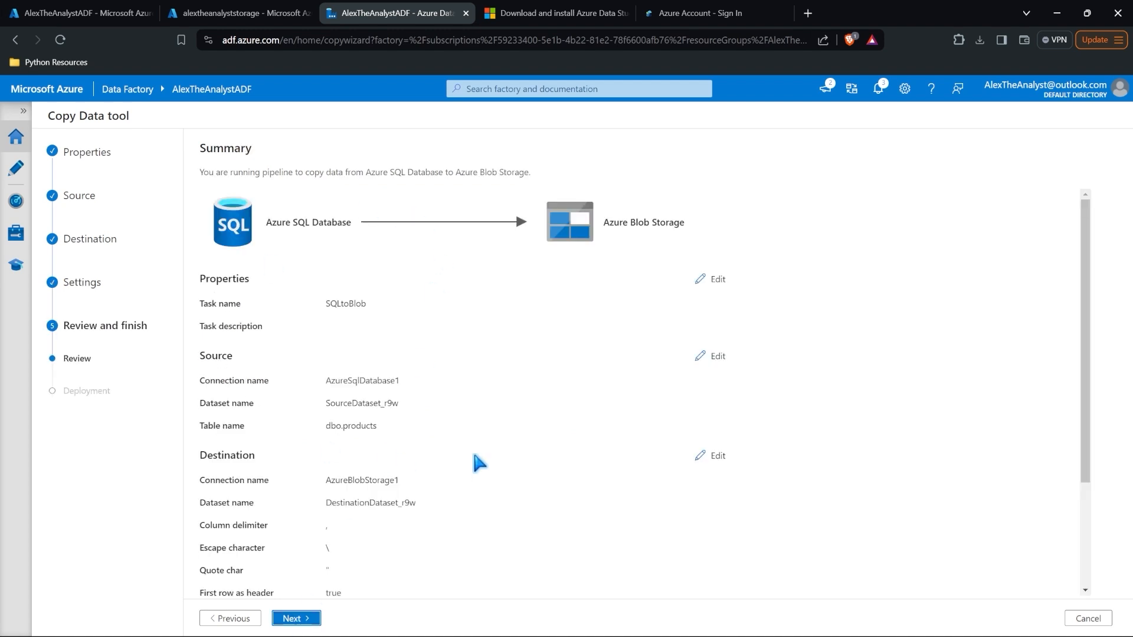
Step: Review the Azure SQL Database to Blob summary, deploy the pipeline, and finish once all steps succeed
left_click_drag(266, 222, 346, 222)
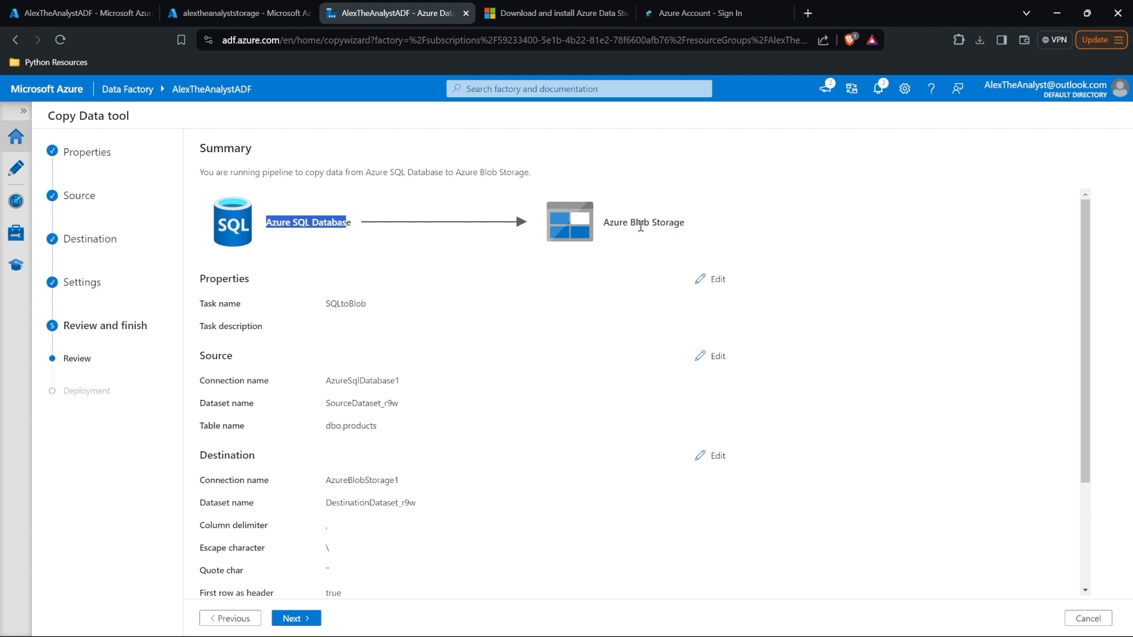
scroll(475, 363, "down", 3)
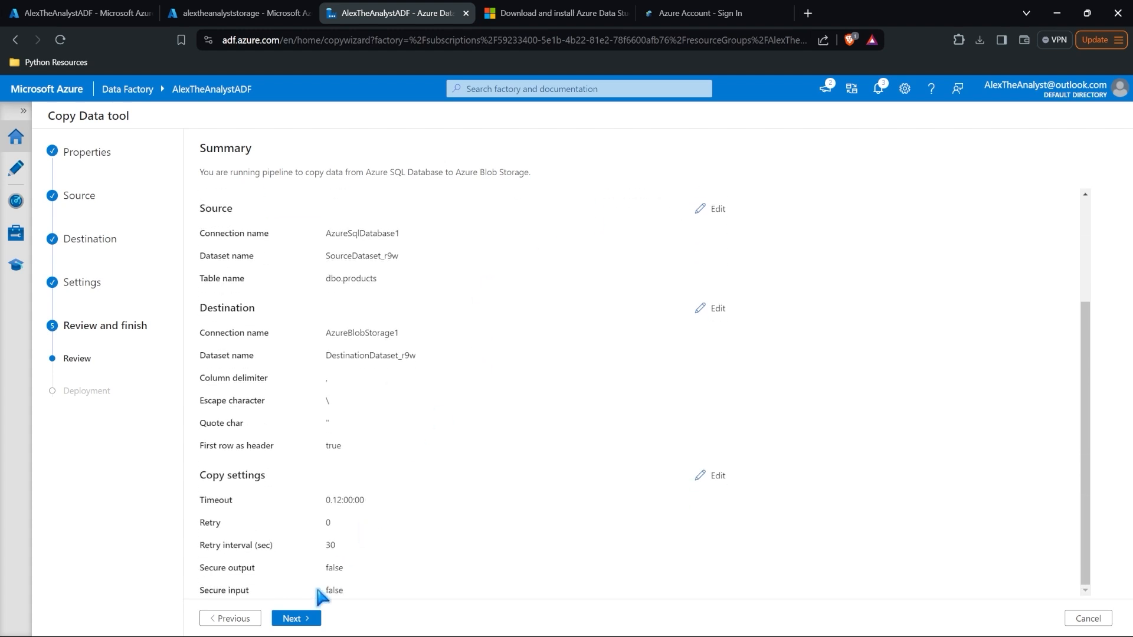
left_click(296, 618)
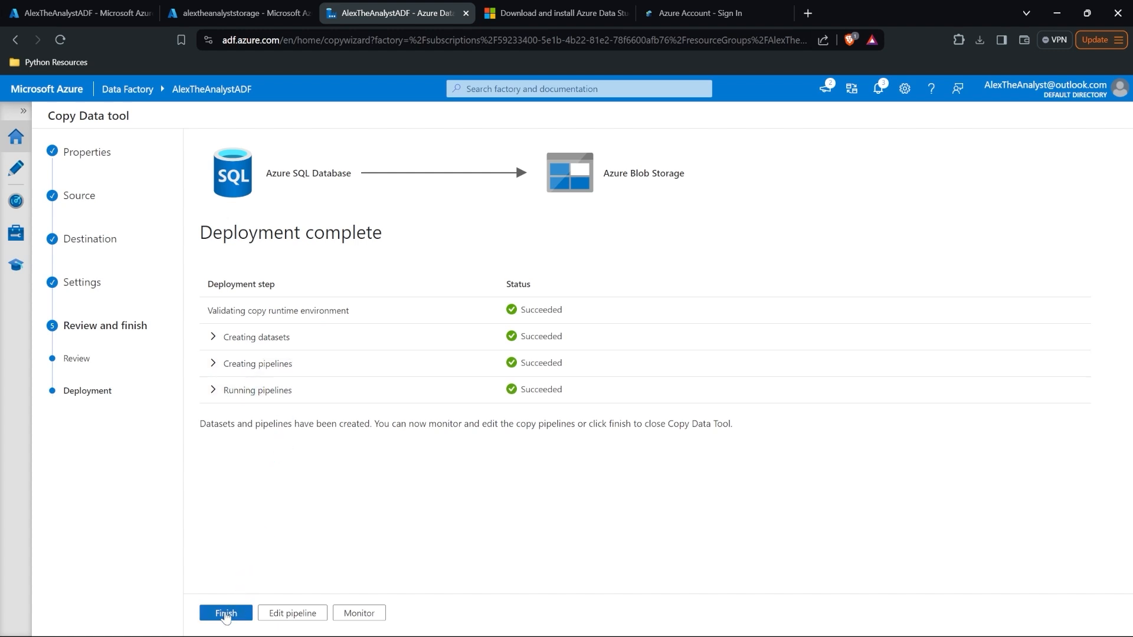
left_click(225, 614)
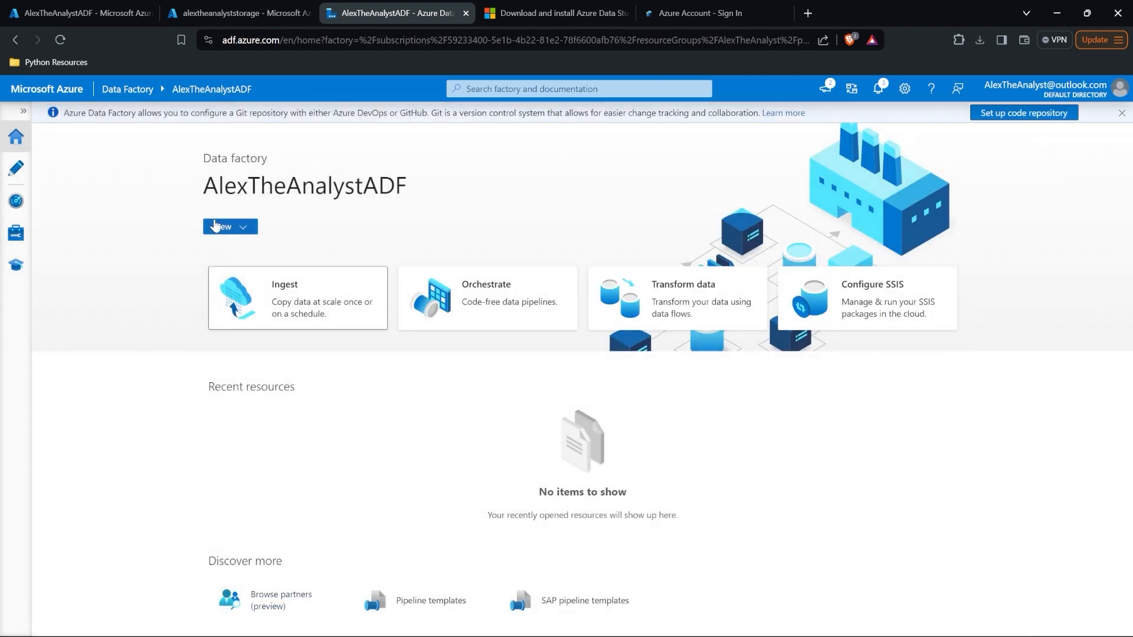
Step: Save the 376 B sqldatabaseoutput blob from atacontainer into the Downloads folder
left_click(229, 7)
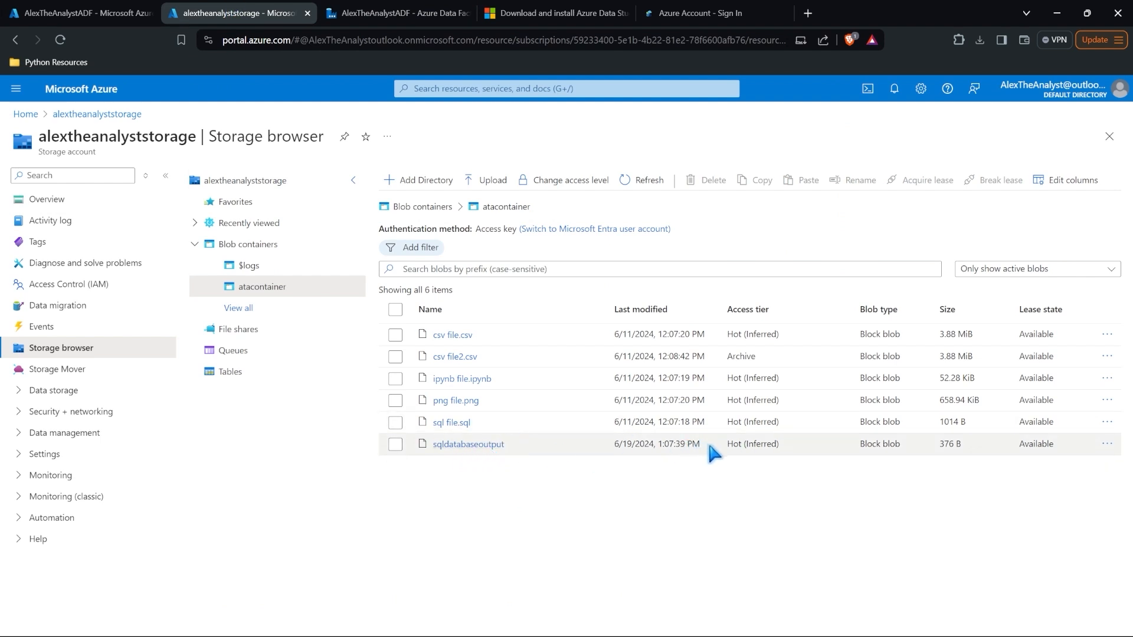
left_click(466, 445)
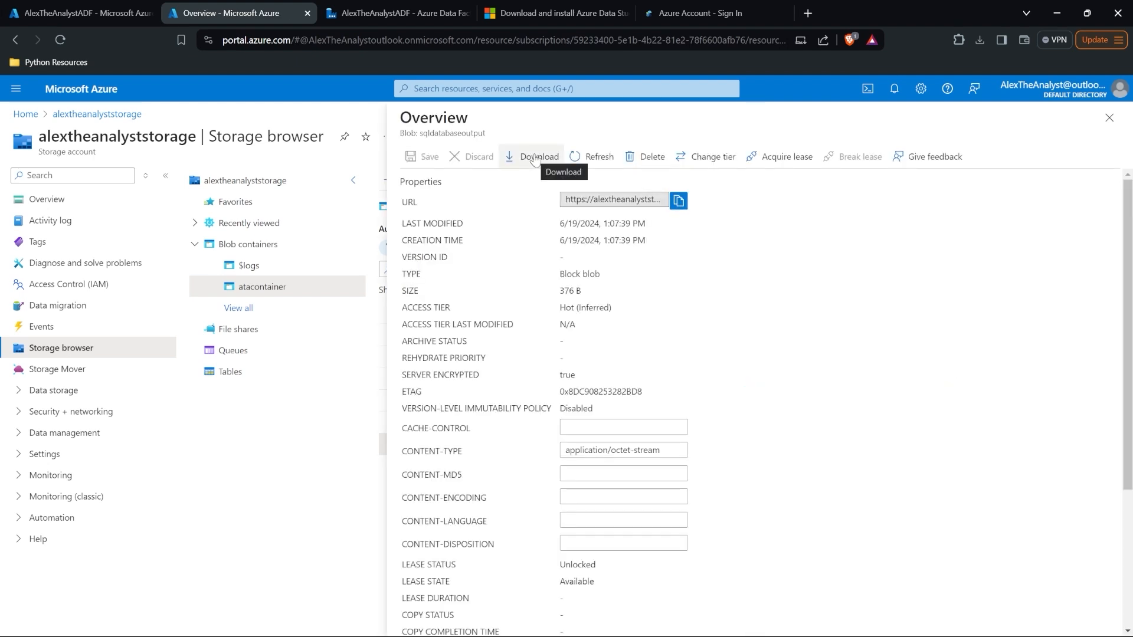
left_click(534, 158)
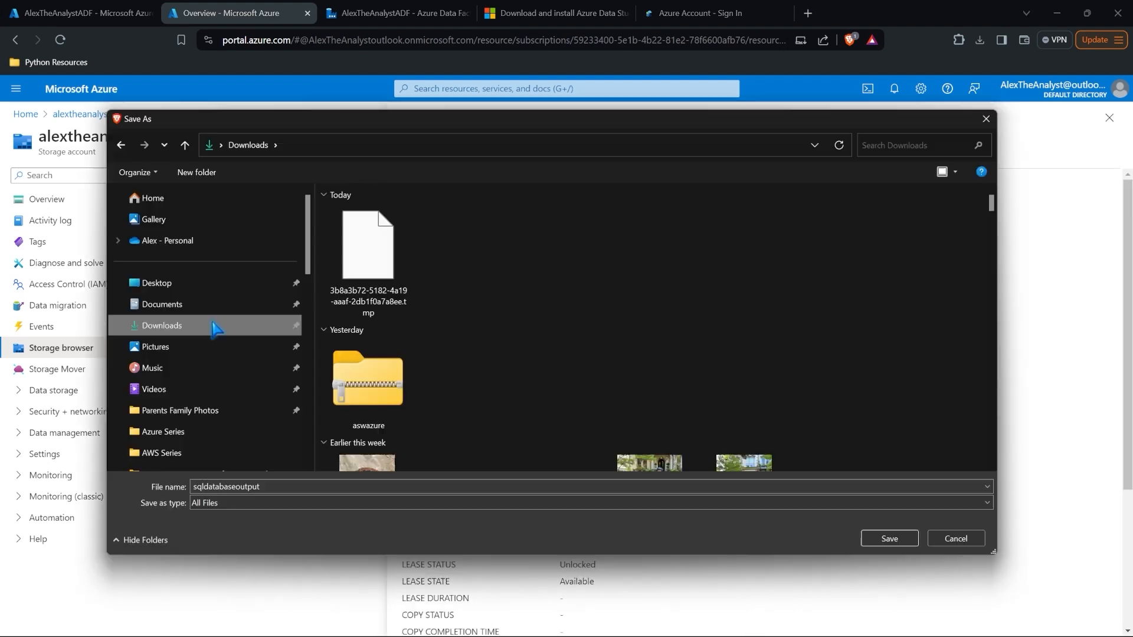
left_click(883, 539)
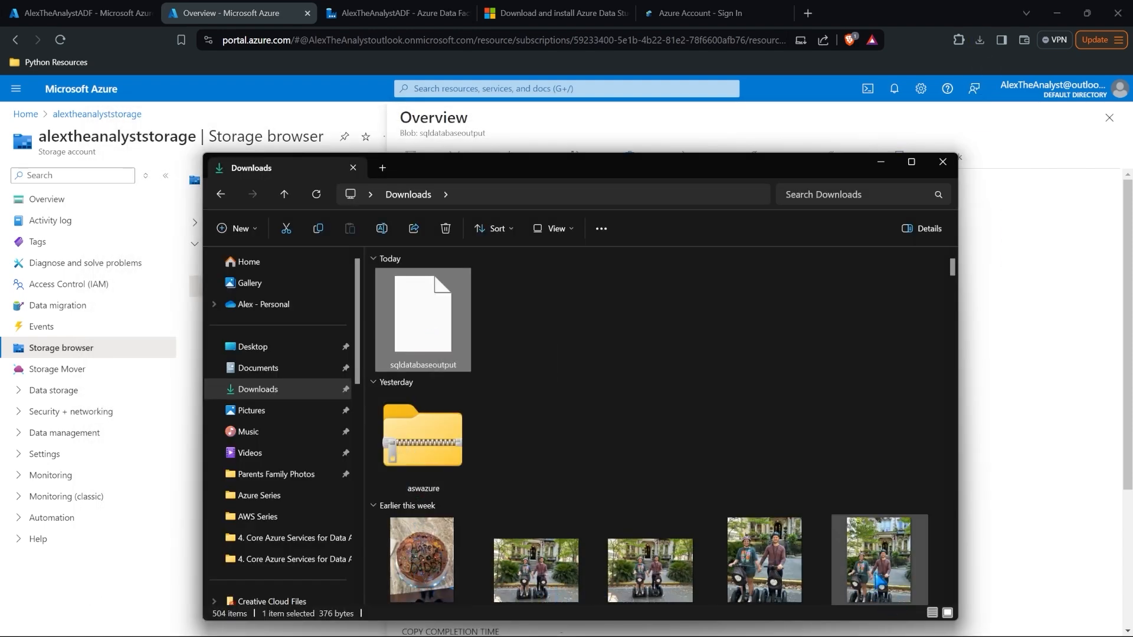
Step: Open sqldatabaseoutput in Notepad once, review its header and 10 bakery product rows, then minimize Notepad
double_click(428, 319)
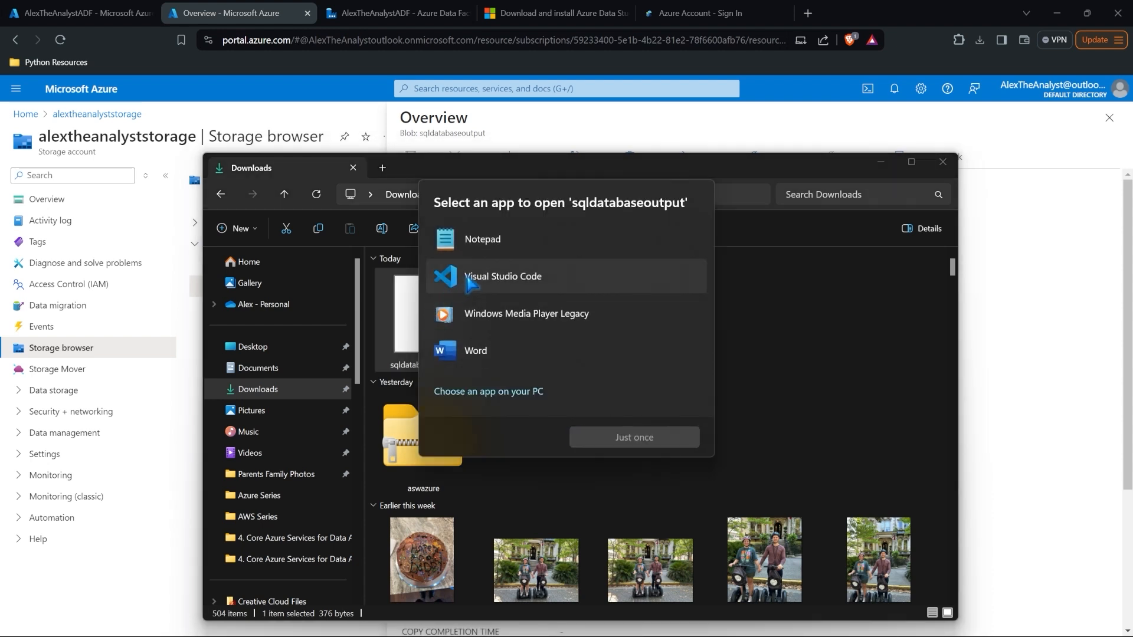
left_click(517, 242)
left_click(631, 440)
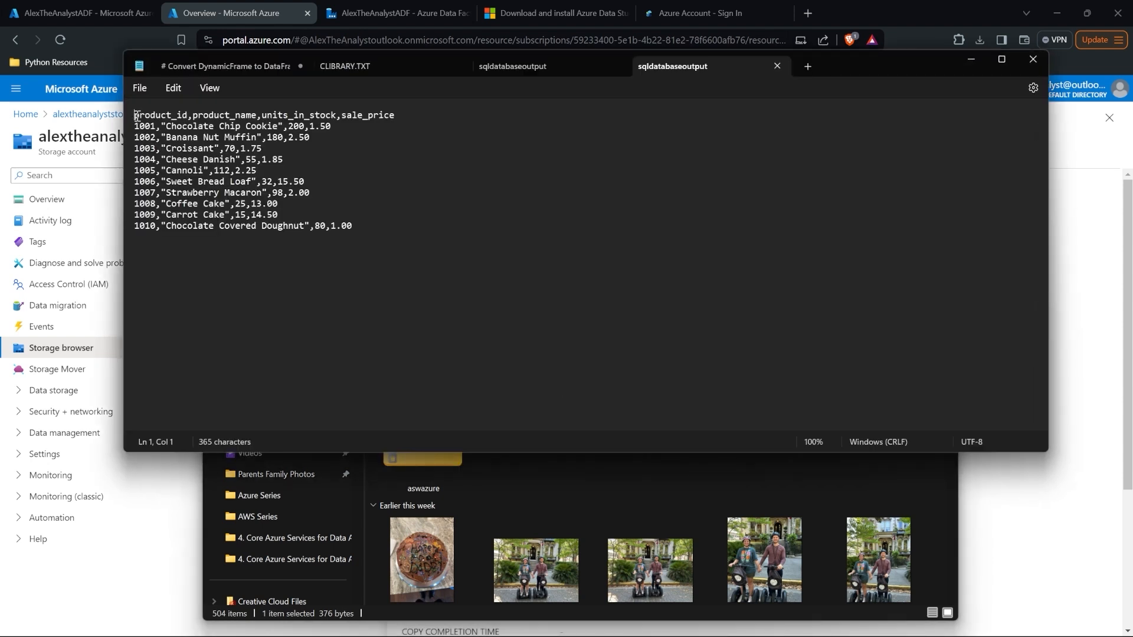
left_click_drag(136, 116, 369, 231)
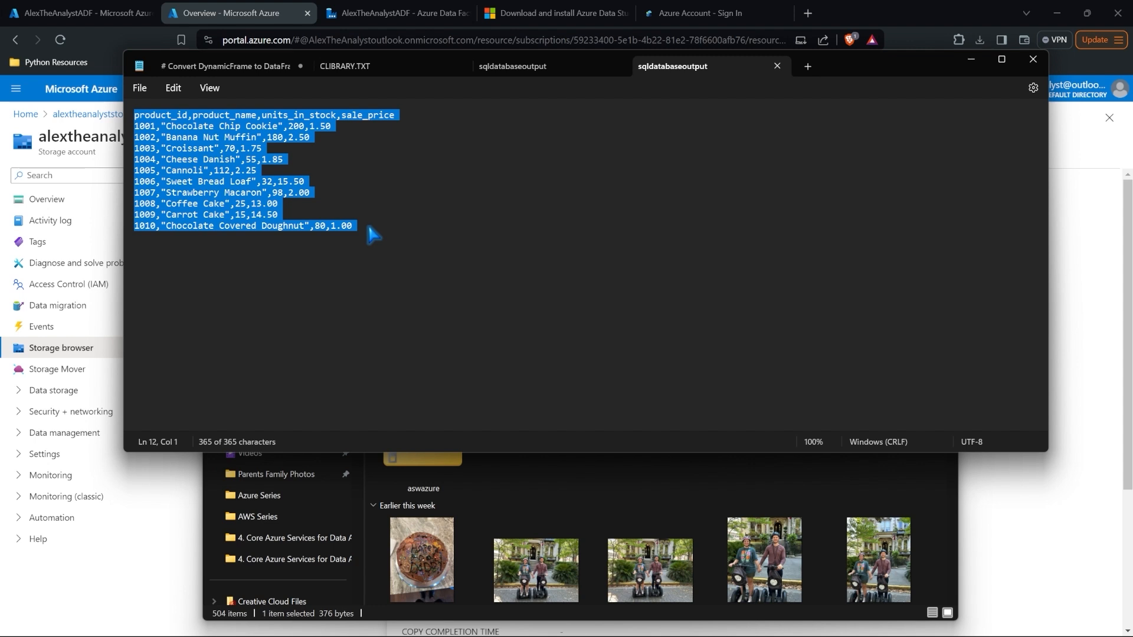
left_click(370, 233)
left_click_drag(353, 227, 133, 116)
left_click(391, 221)
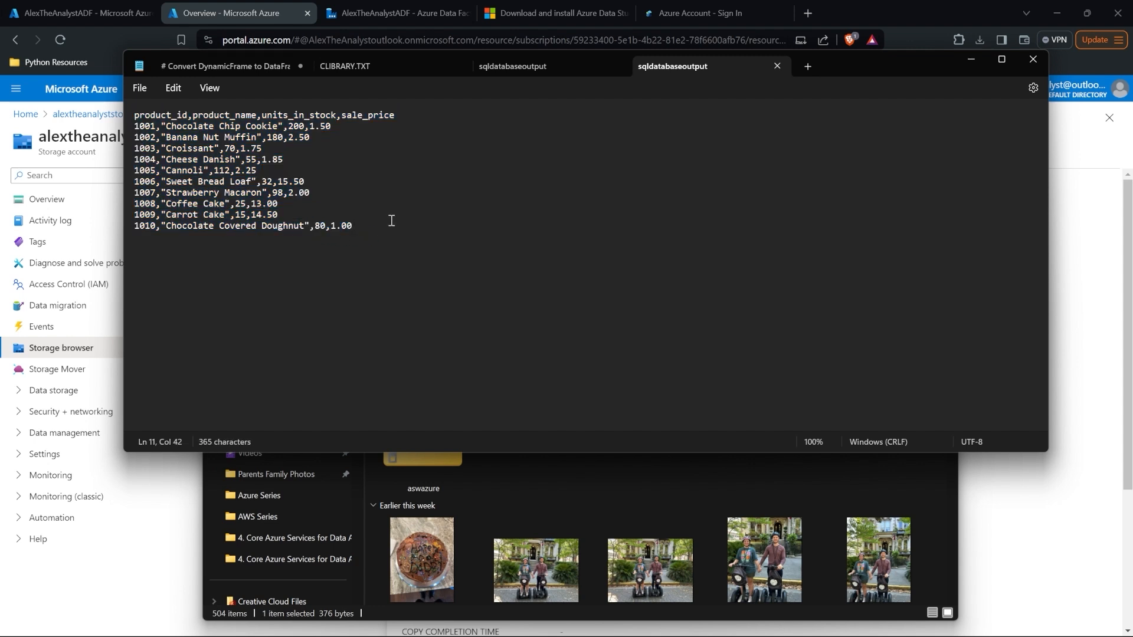
left_click(971, 60)
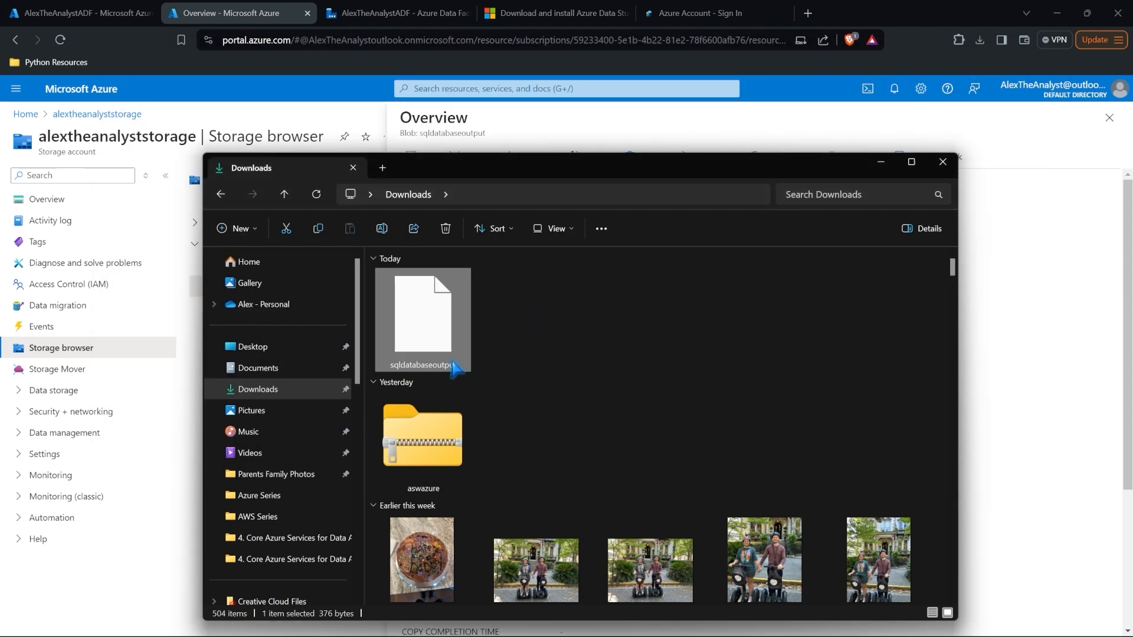
Step: Rename the downloaded file to sqldatabaseoutput.csv
key("F2")
key("End")
type(".csv")
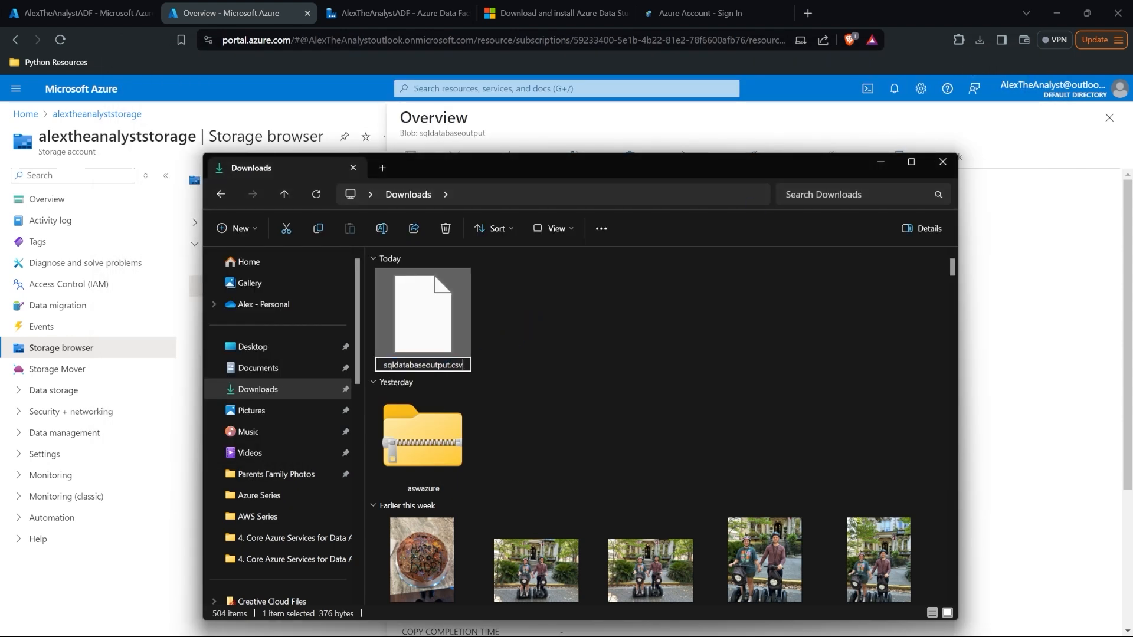
key("Return")
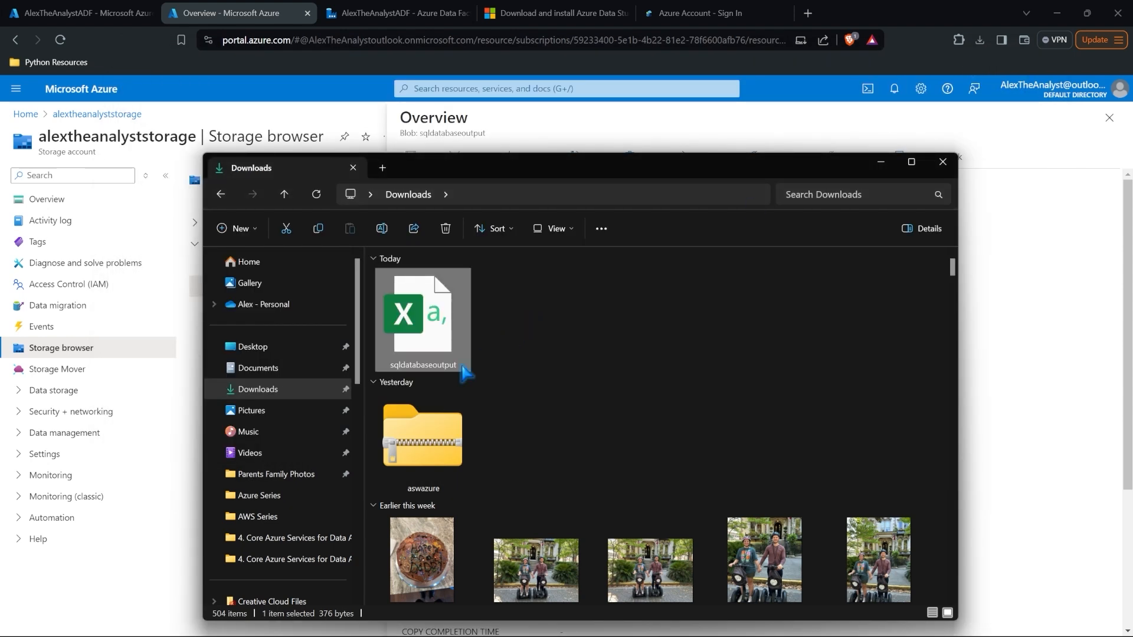
Step: Open sqldatabaseoutput.csv in Excel, widen the columns to check the 10 product rows, and close without saving
double_click(424, 315)
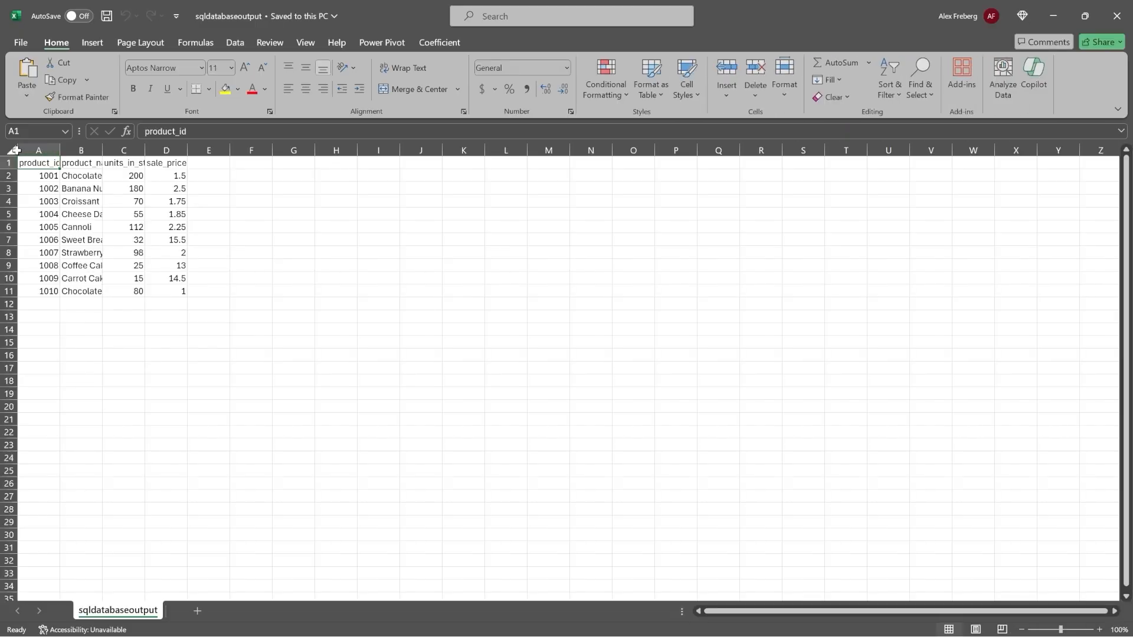
left_click(14, 150)
left_click_drag(59, 150, 112, 159)
left_click(235, 314)
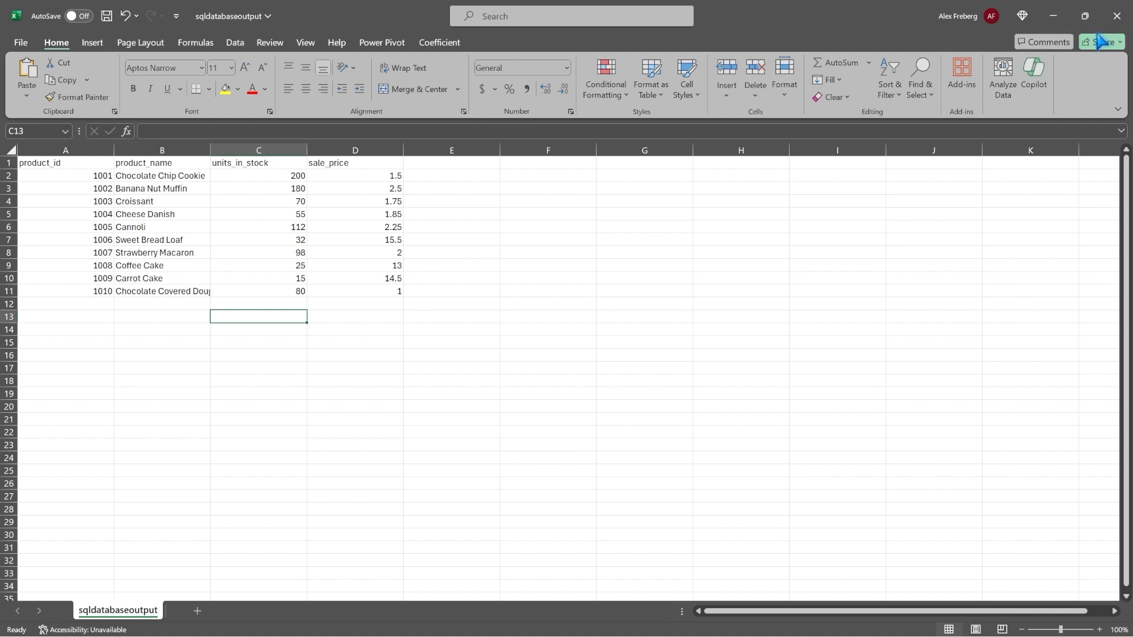
left_click(1116, 16)
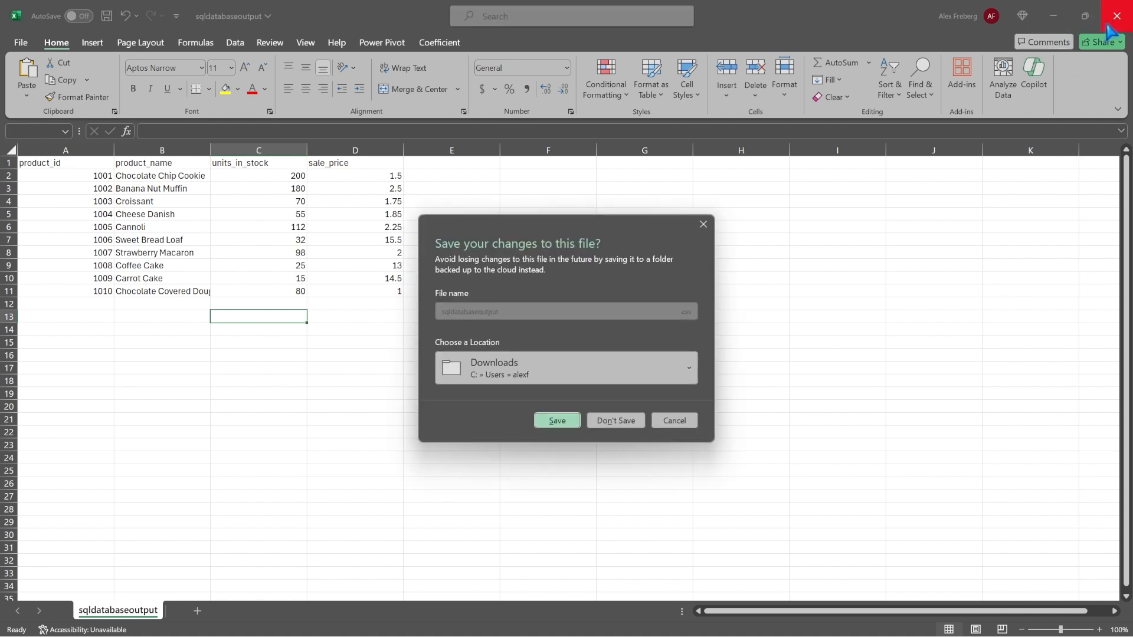
left_click(615, 420)
left_click(880, 162)
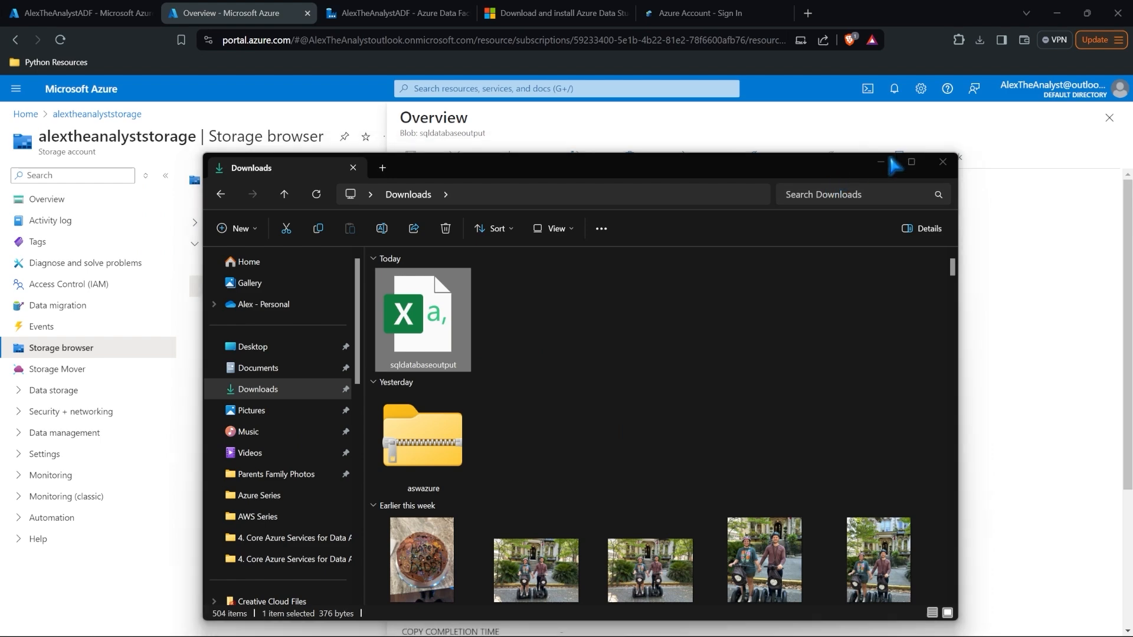
Step: Open the Author view and select the SQLtoBlob pipeline
left_click(391, 14)
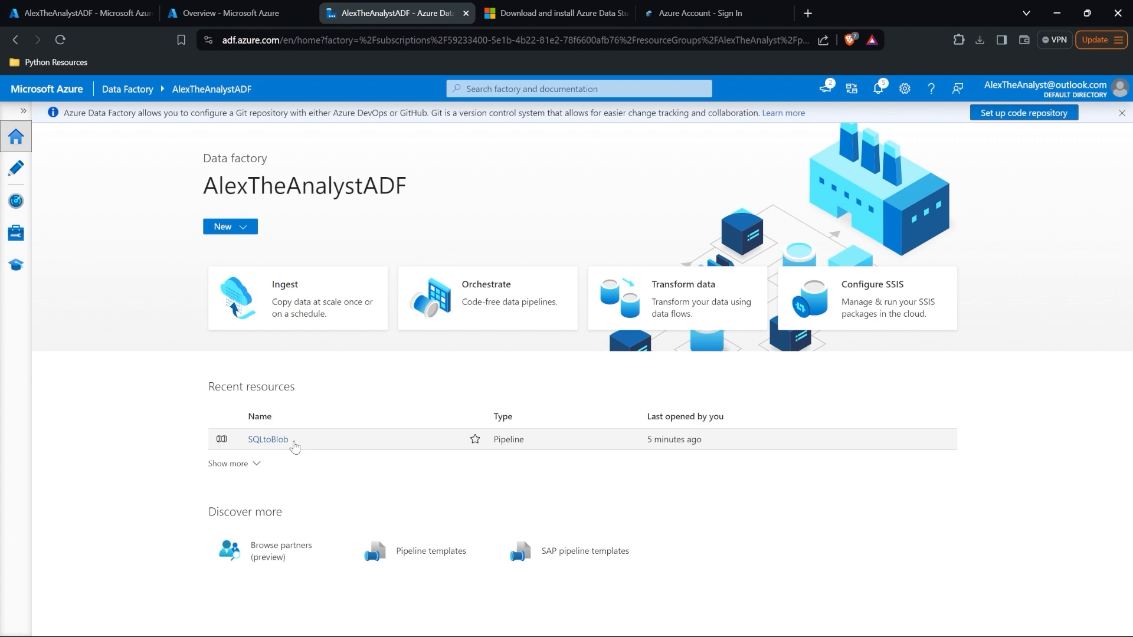
left_click(18, 172)
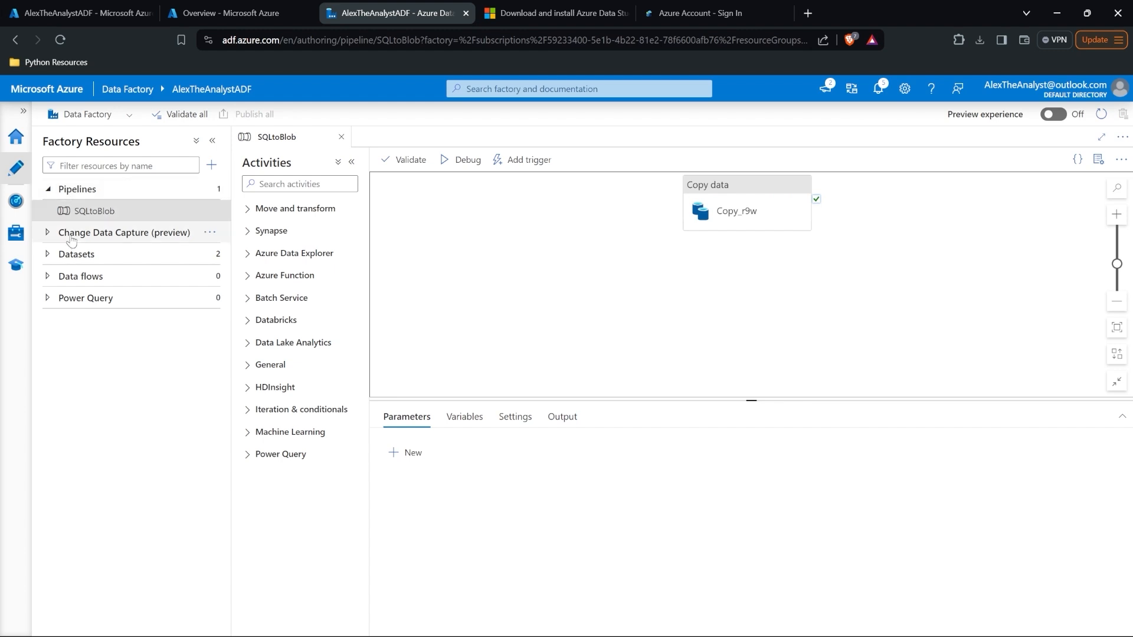
left_click(60, 255)
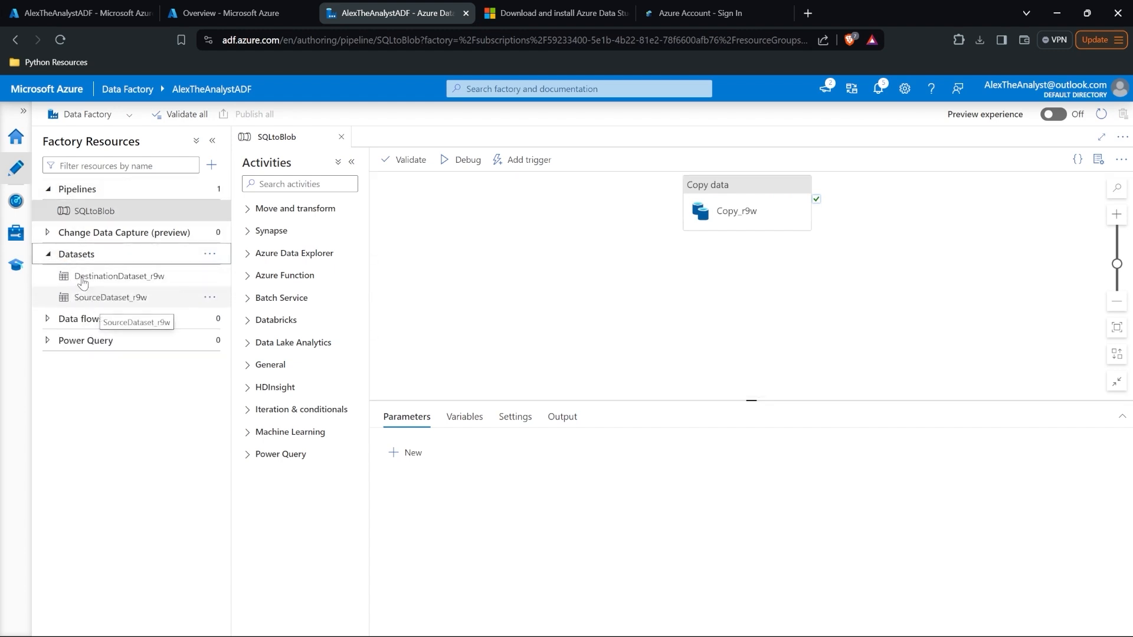
left_click(49, 233)
left_click(49, 254)
left_click(49, 233)
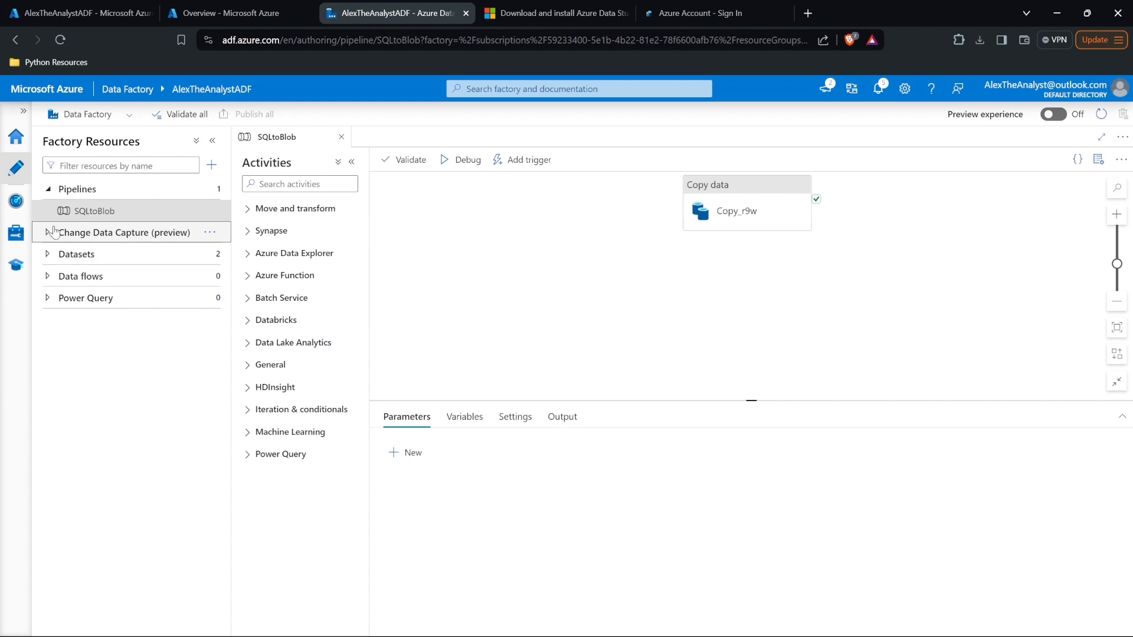
left_click(97, 217)
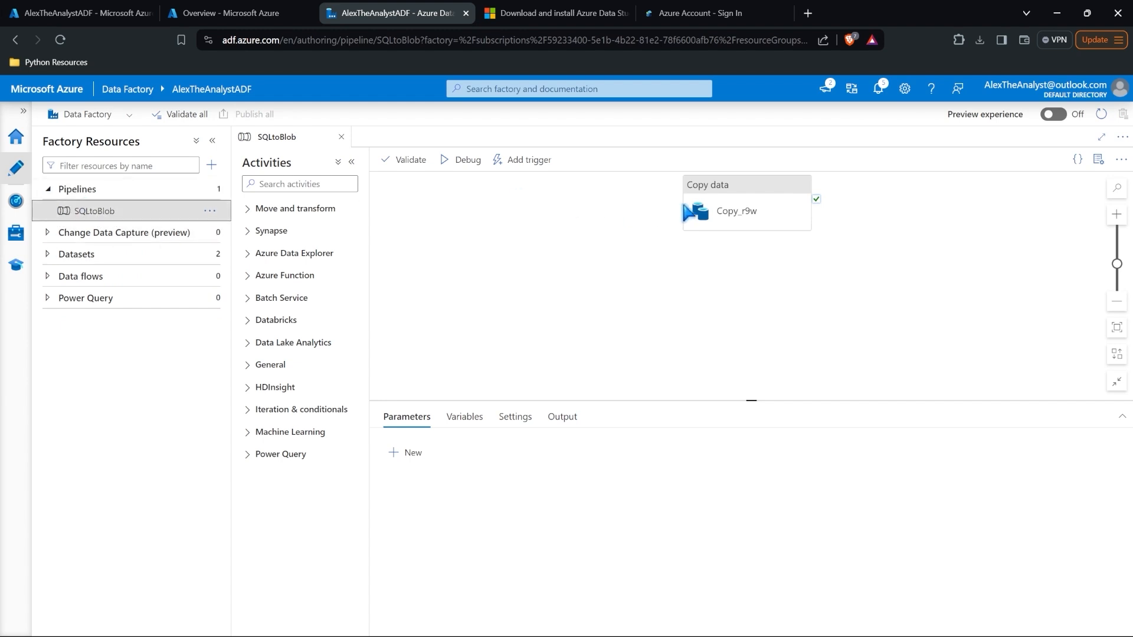
Step: Switch the Copy_r9w activity's source from Table to Query
left_click(735, 211)
scroll(449, 308, "down", 1)
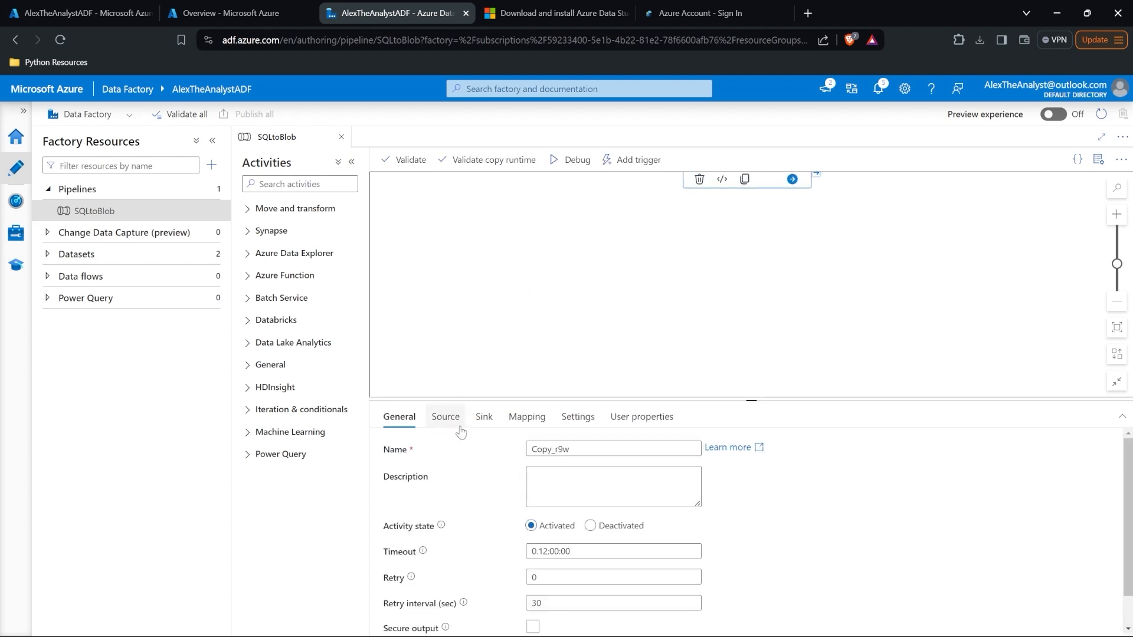
left_click_drag(473, 401, 473, 289)
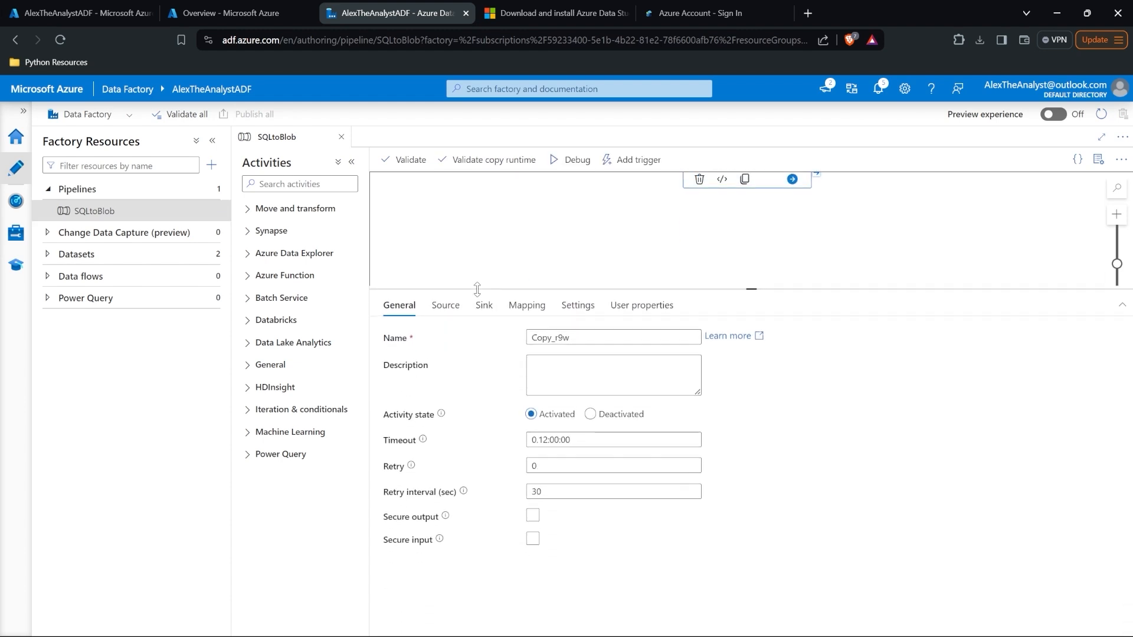
left_click(445, 305)
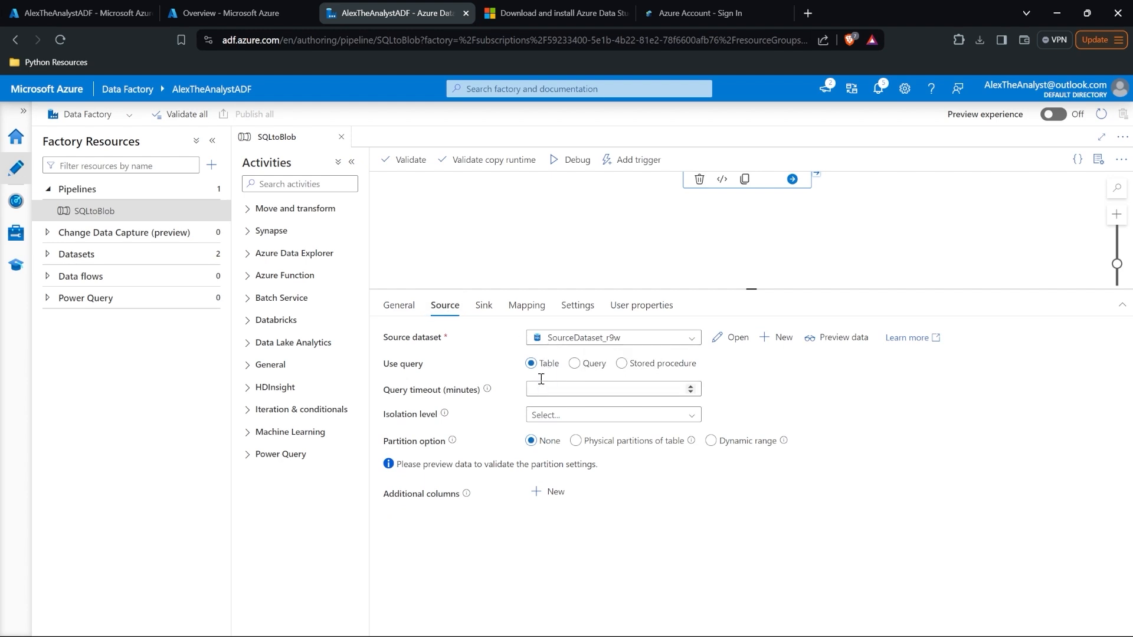
left_click(575, 364)
left_click(574, 363)
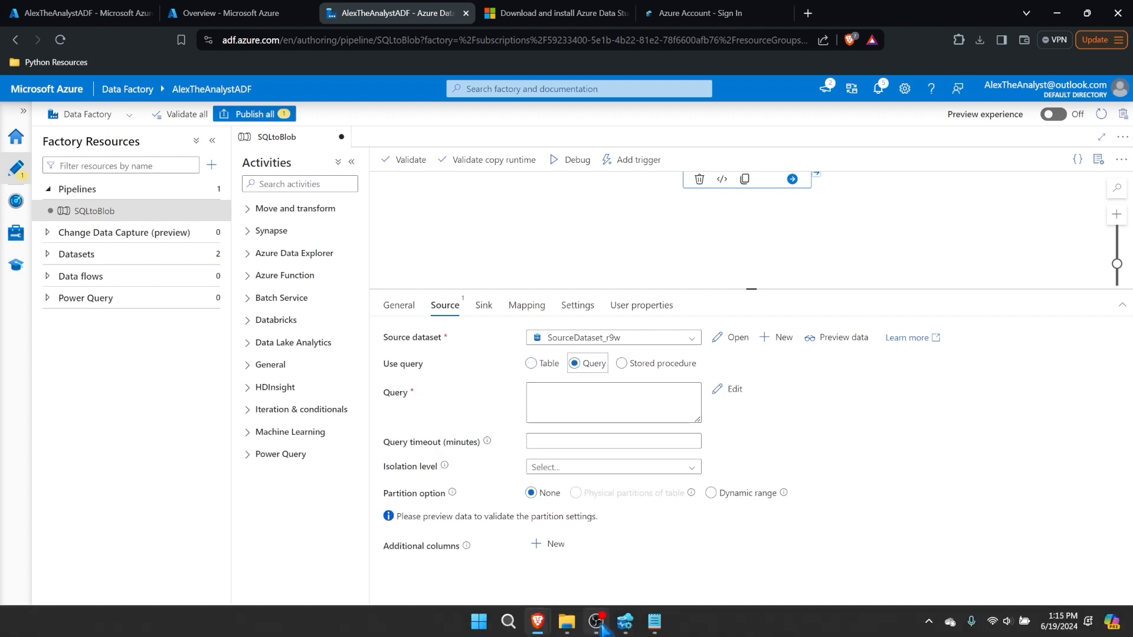
Step: Check the products query, set the Copy_r9w source back to Table, then start data flow dataflow1 from Home
left_click(625, 623)
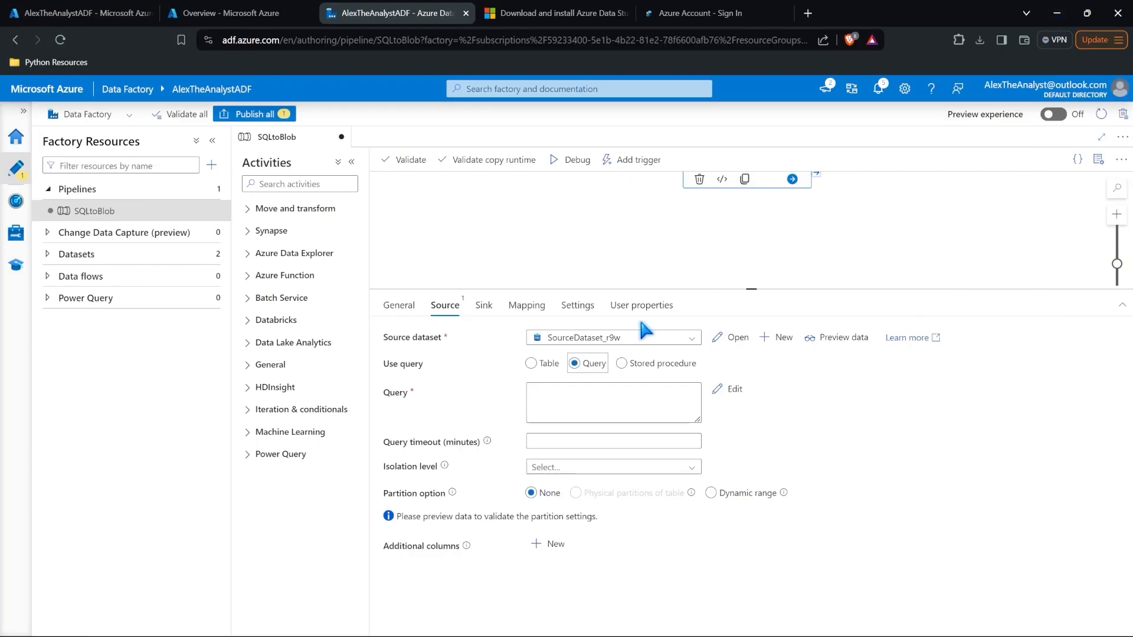
left_click(584, 395)
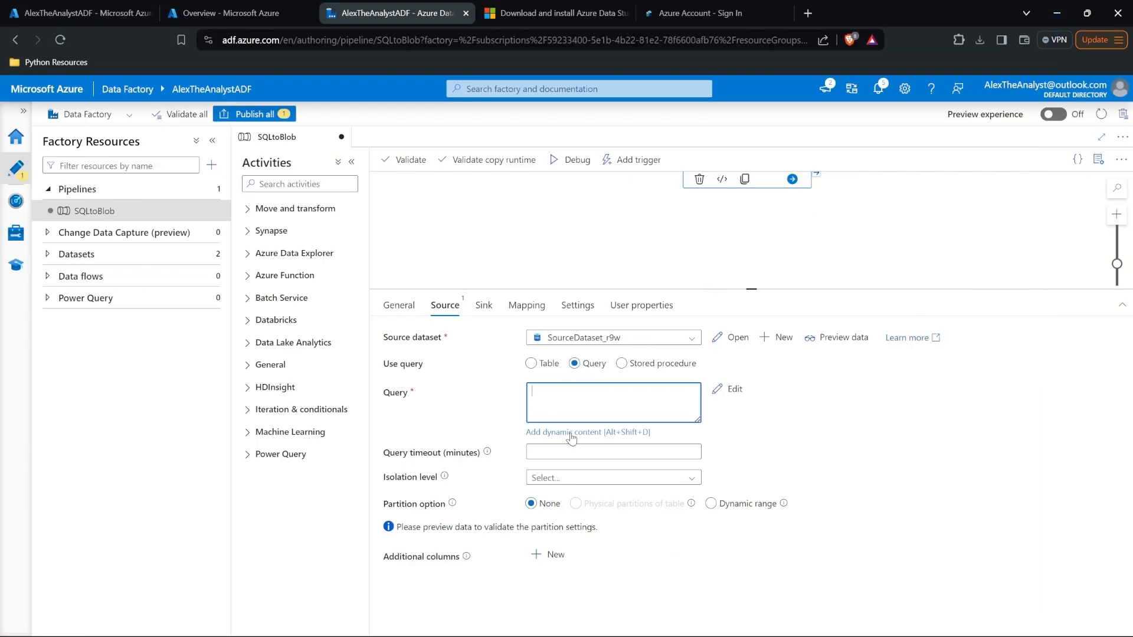
left_click(530, 364)
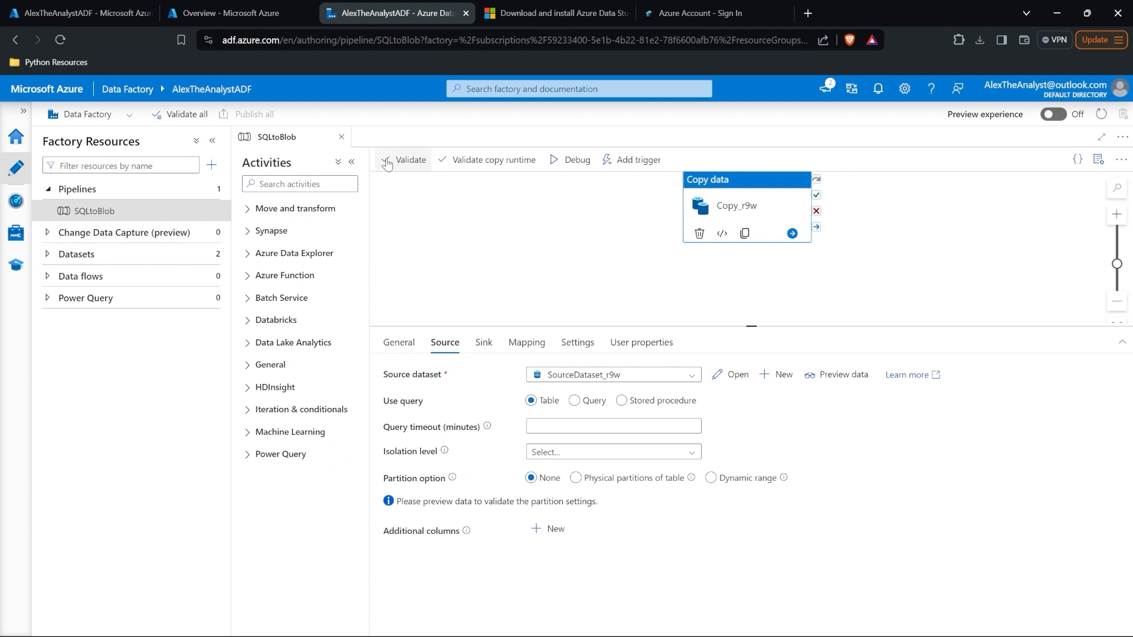
left_click(16, 137)
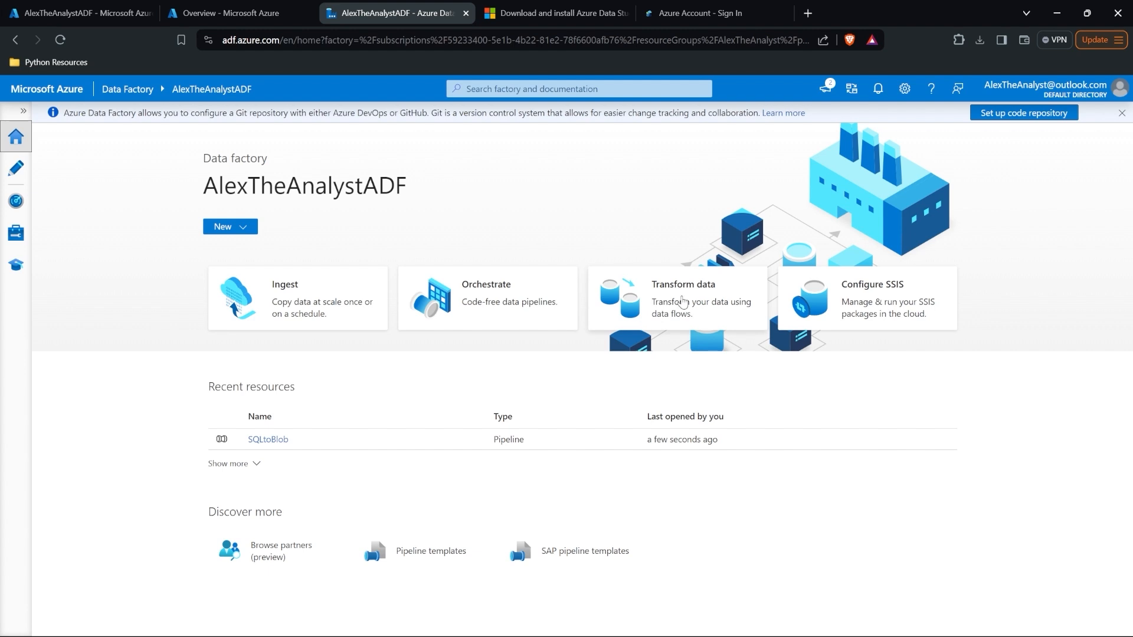
left_click(682, 303)
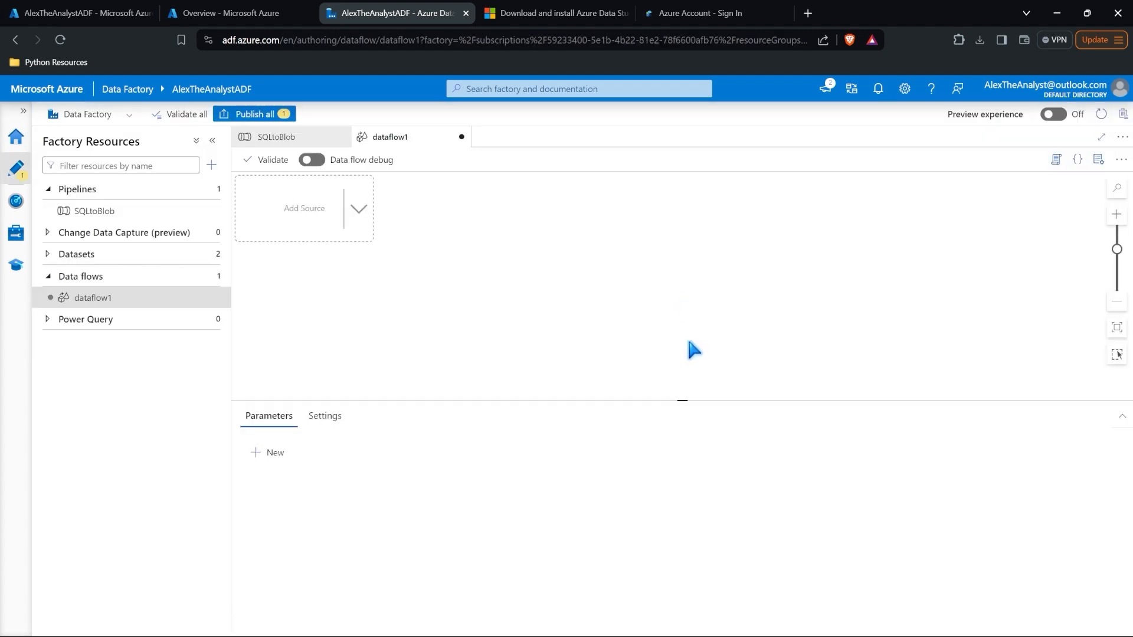
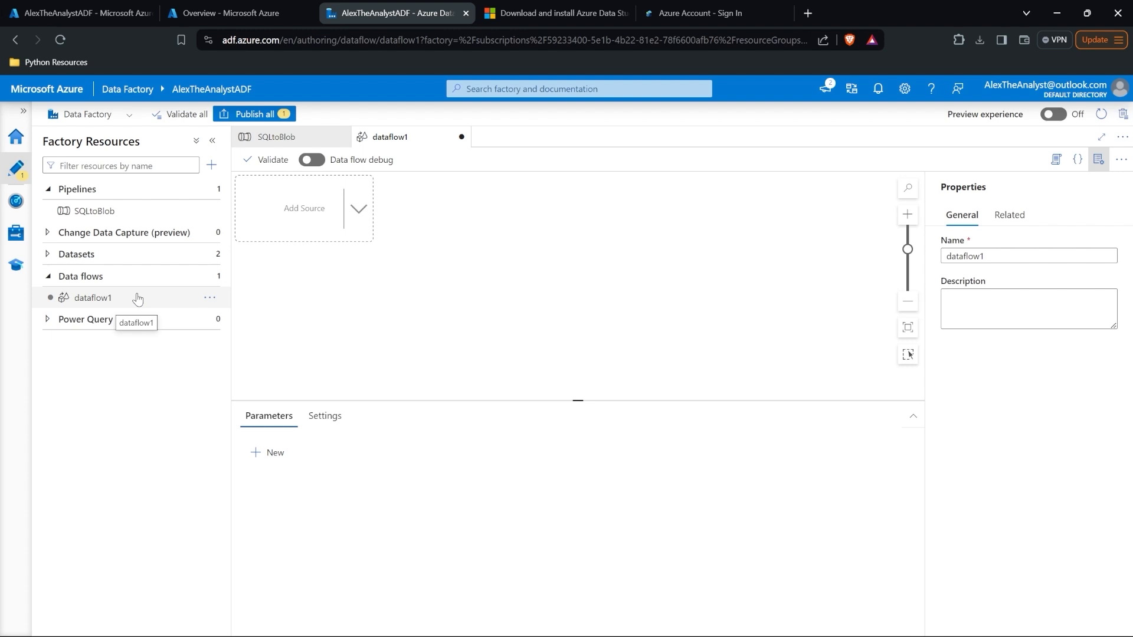
Step: Add source1 to dataflow1 and start a new dataset from its Dataset dropdown
left_click(139, 297)
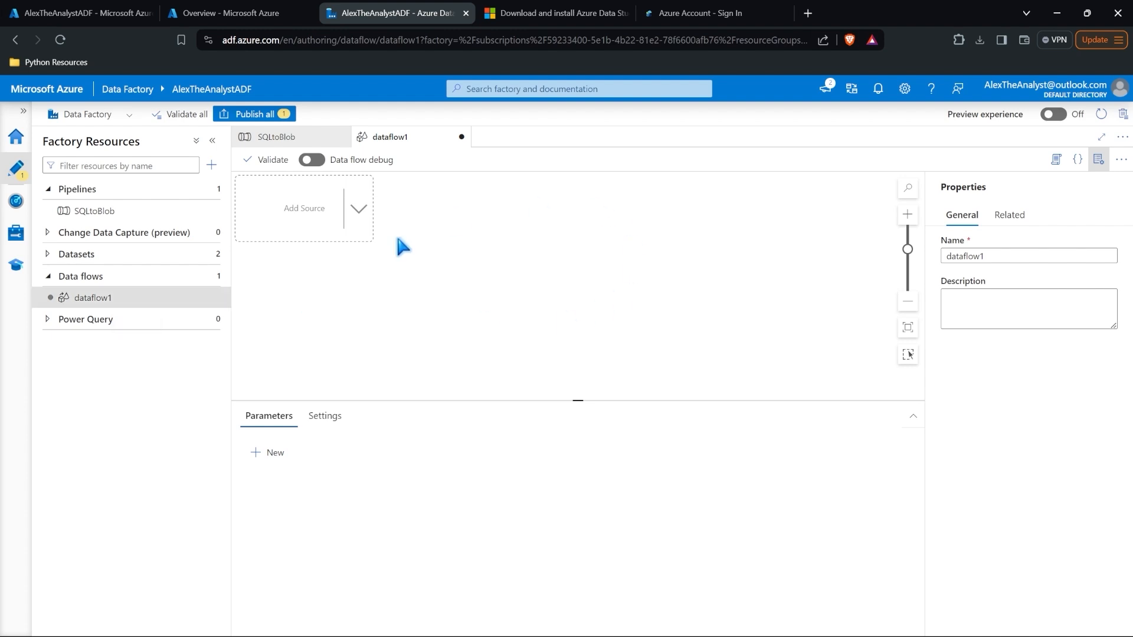
left_click(357, 209)
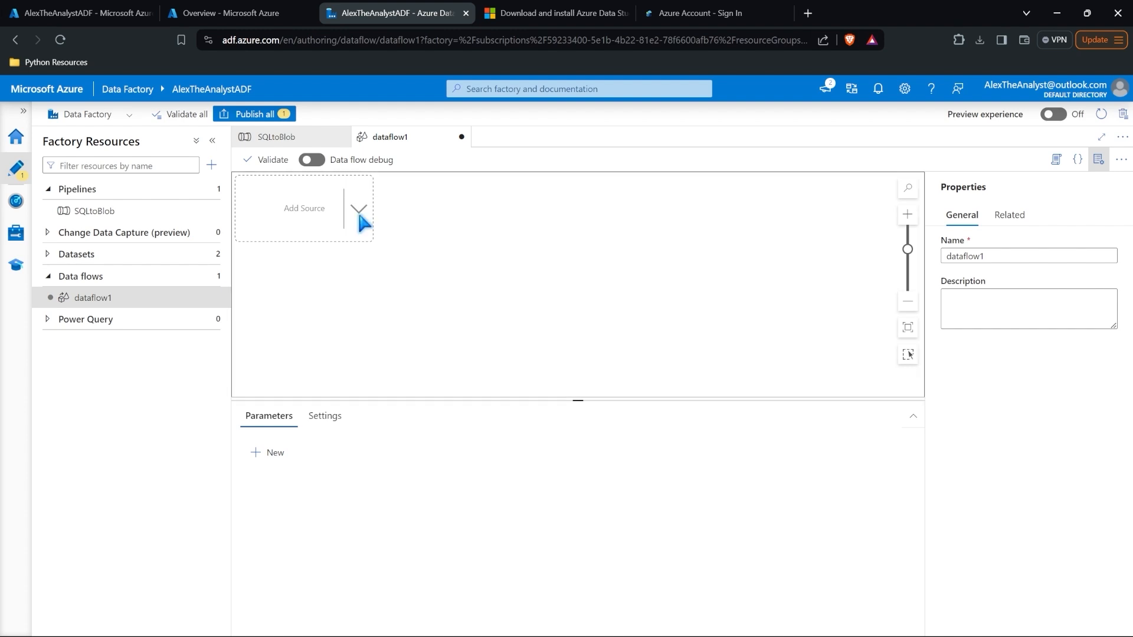
left_click(378, 230)
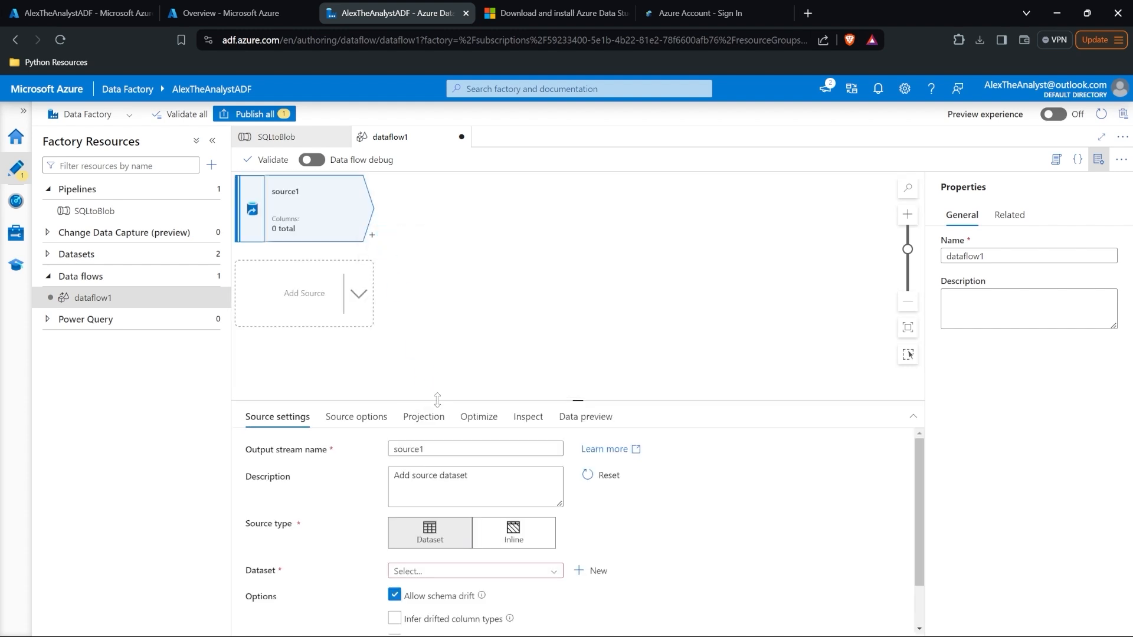
left_click_drag(439, 400, 439, 320)
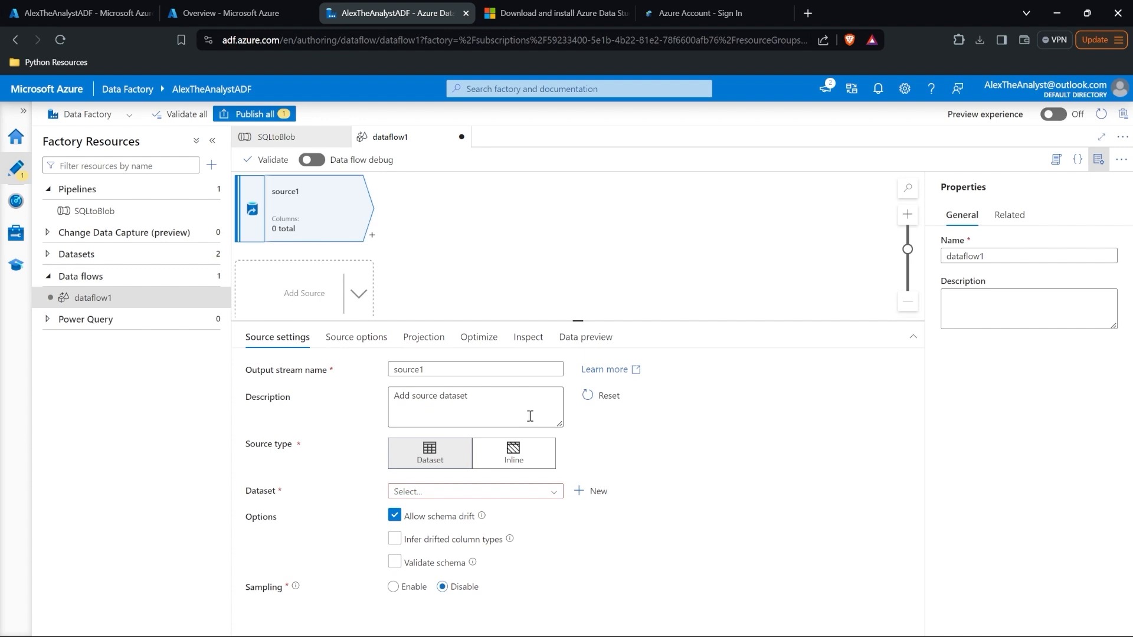
left_click(521, 493)
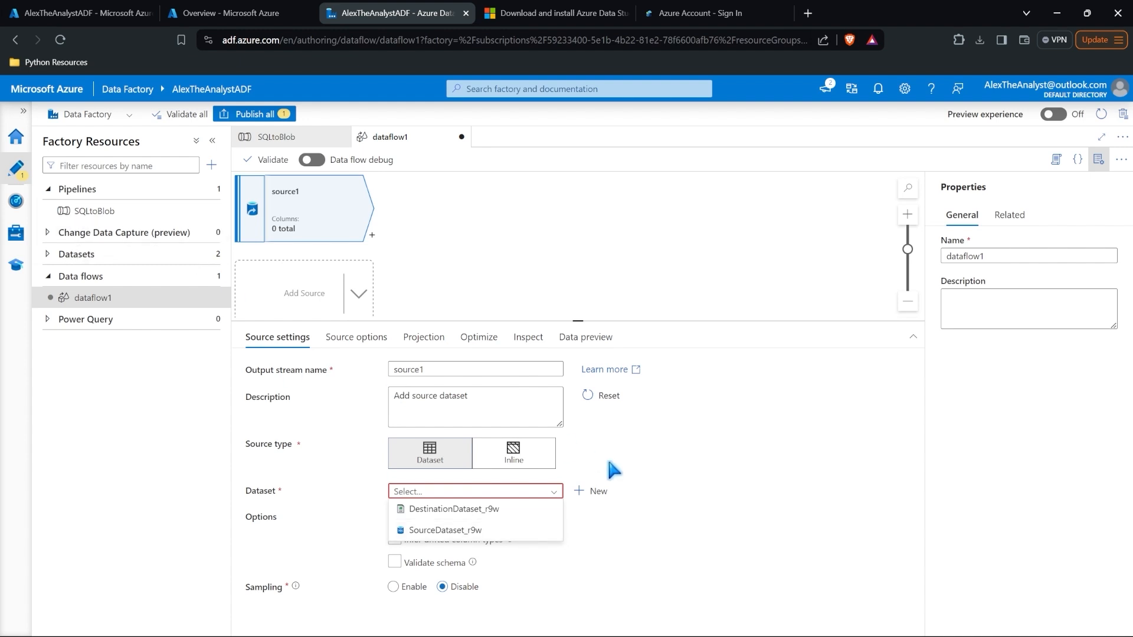
left_click(595, 491)
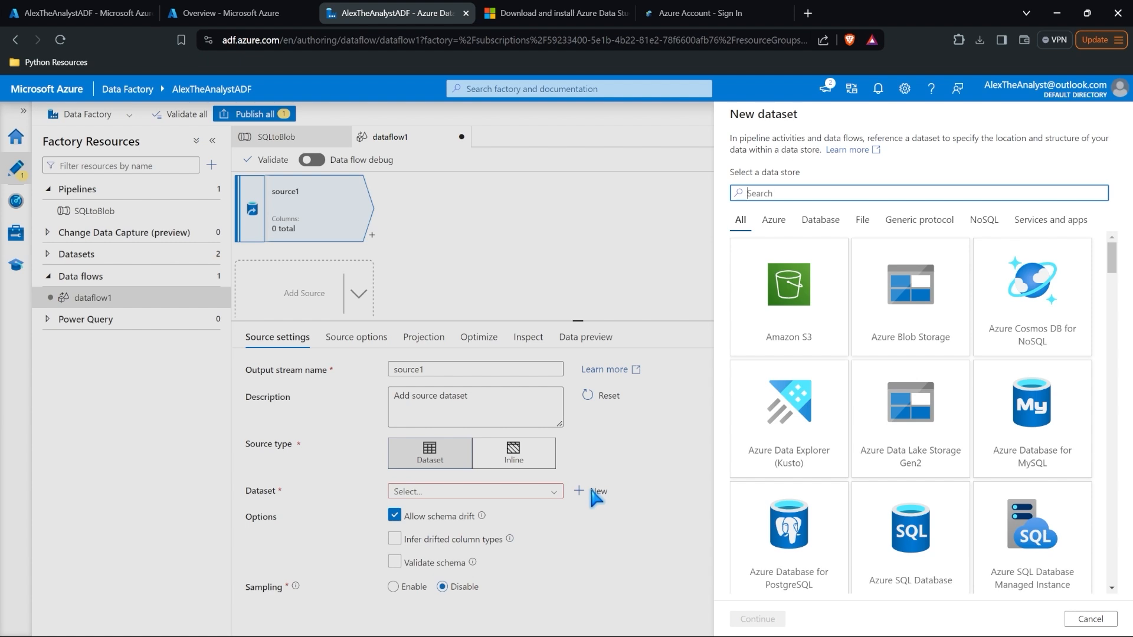
Step: Browse the data store categories (Azure, Database, File, Generic protocol, NoSQL, Services and apps) and scroll the list
left_click(769, 223)
left_click(820, 221)
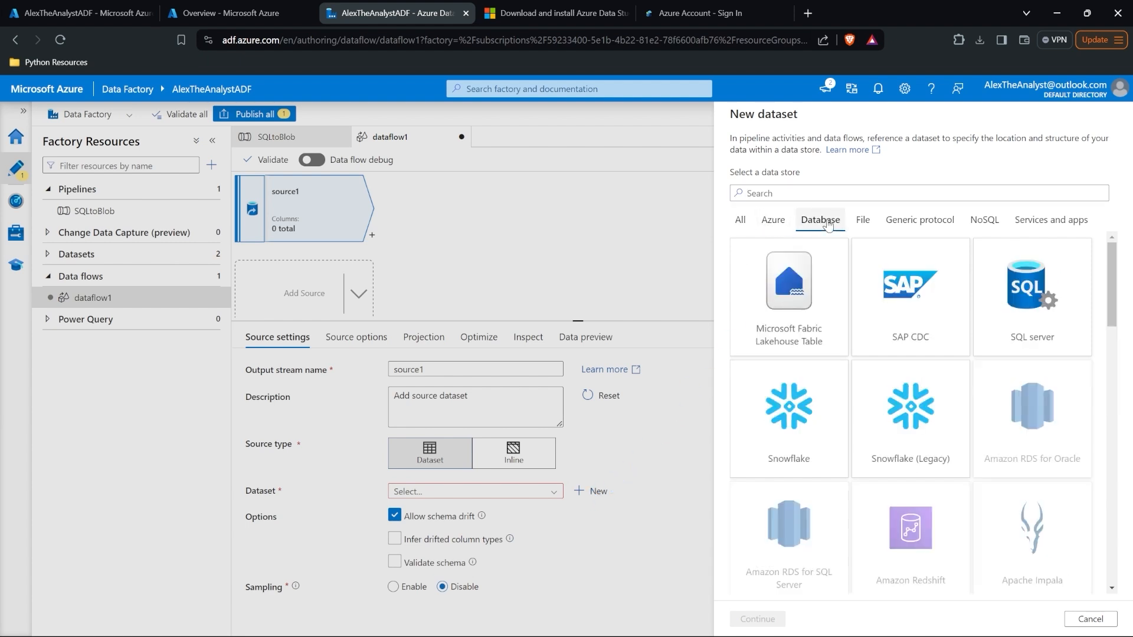
left_click(860, 221)
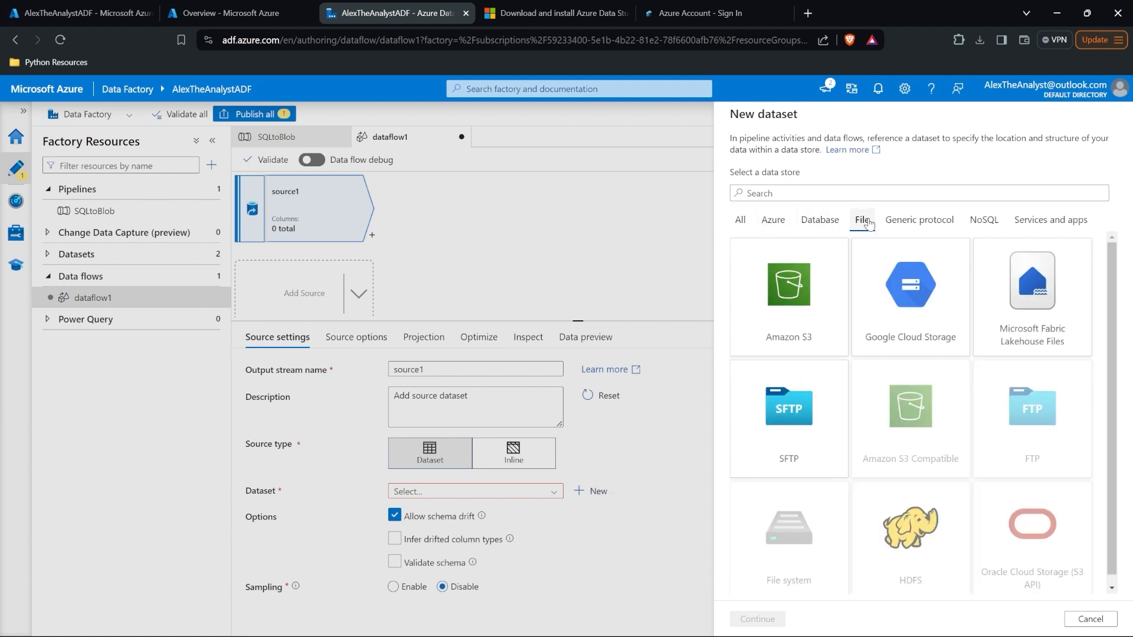
left_click(911, 222)
left_click(985, 222)
left_click(1051, 220)
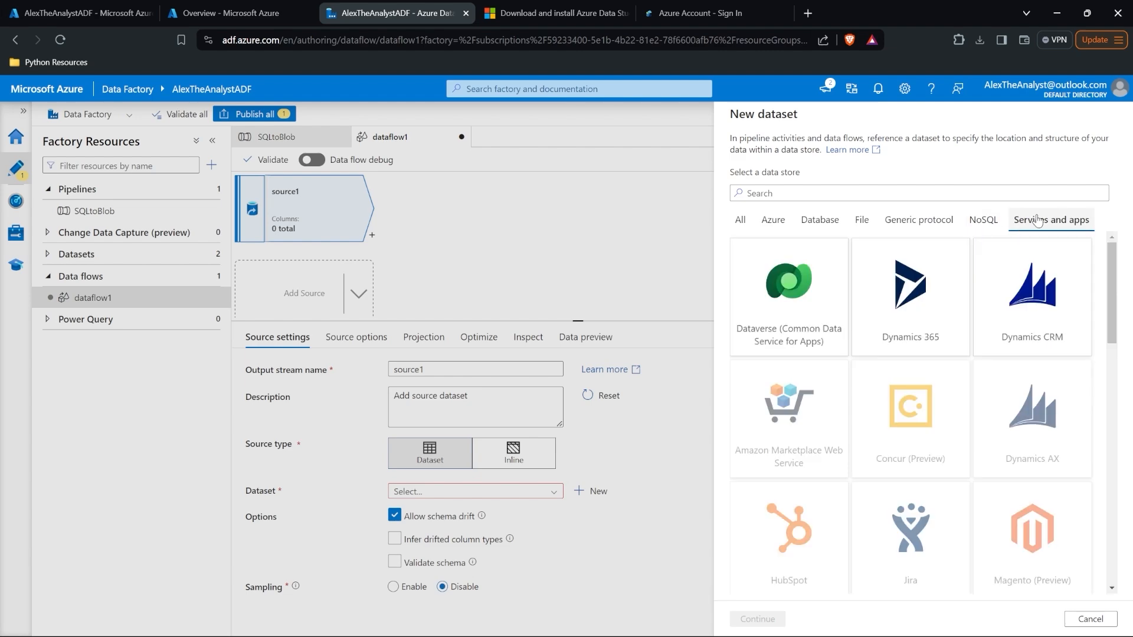
left_click(770, 220)
left_click(741, 221)
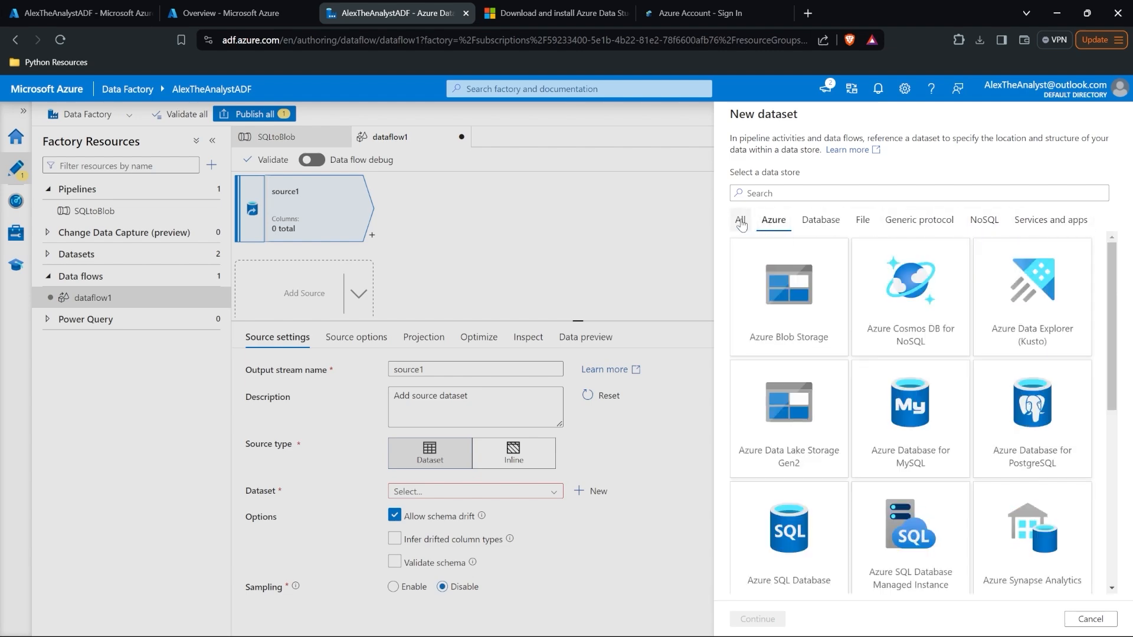
scroll(1083, 382, "down", 15)
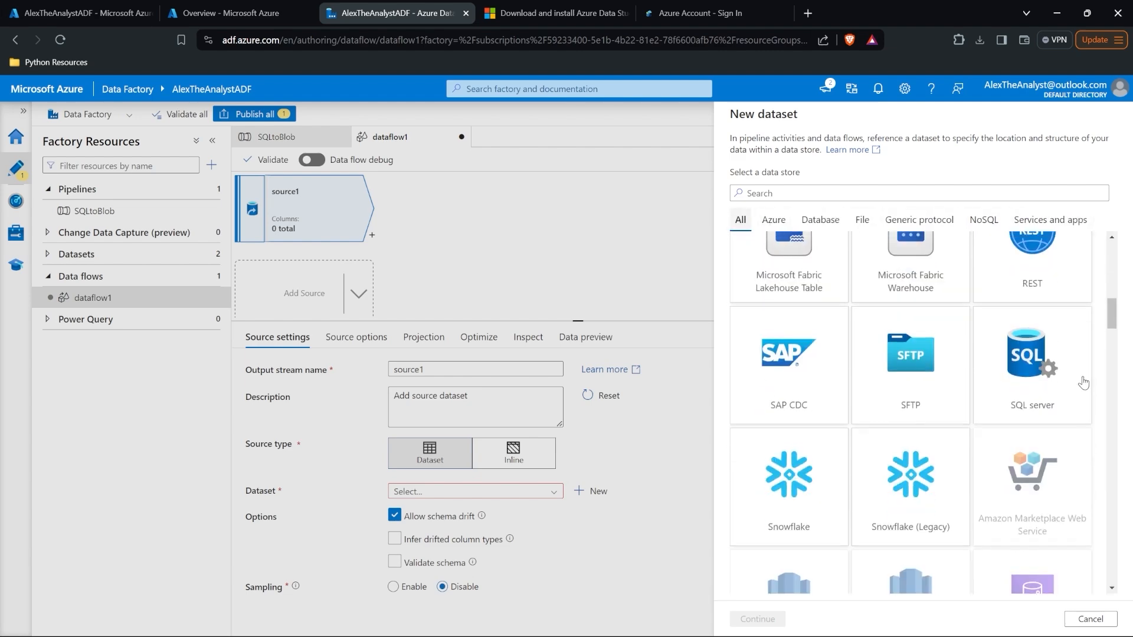
scroll(1083, 383, "down", 10)
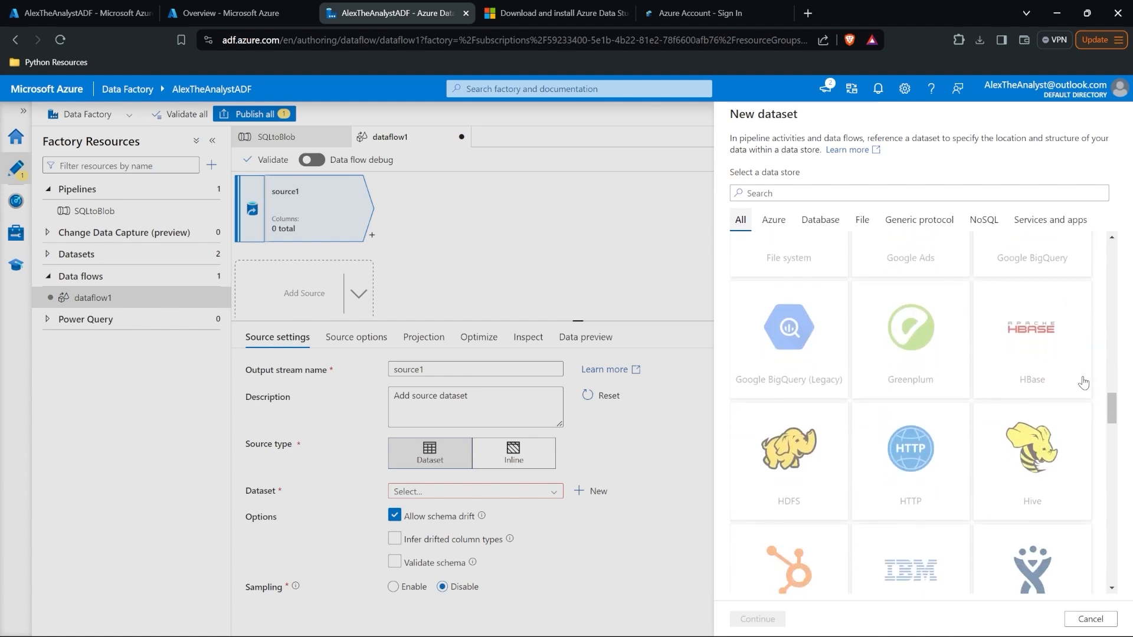
scroll(1083, 383, "up", 12)
scroll(1083, 382, "down", 8)
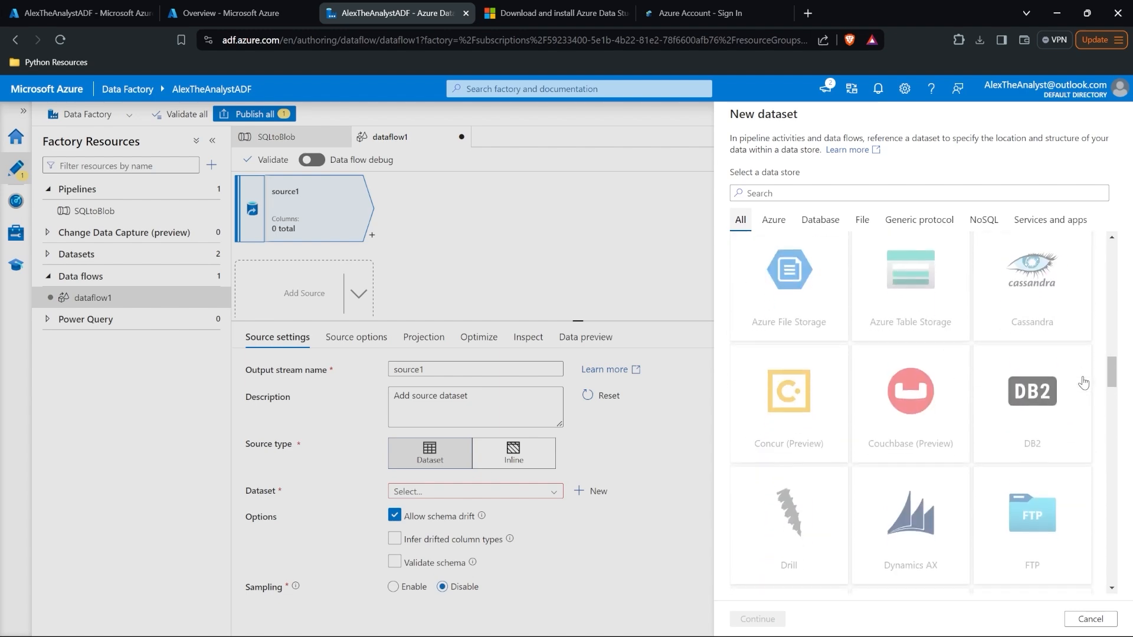
scroll(1021, 370, "down", 15)
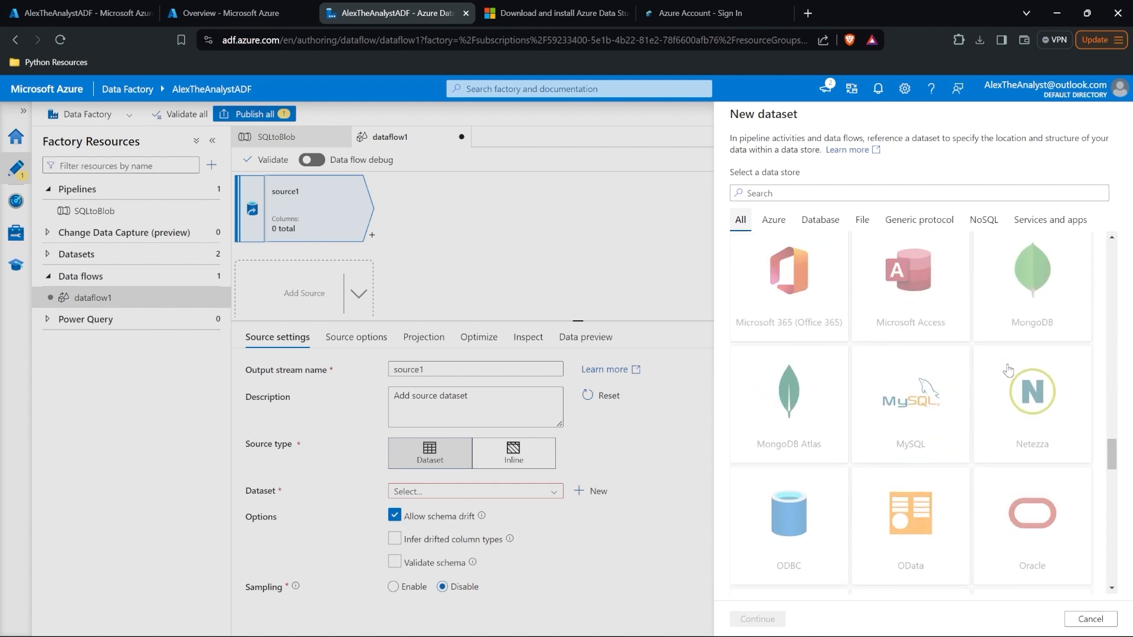
scroll(1008, 371, "down", 15)
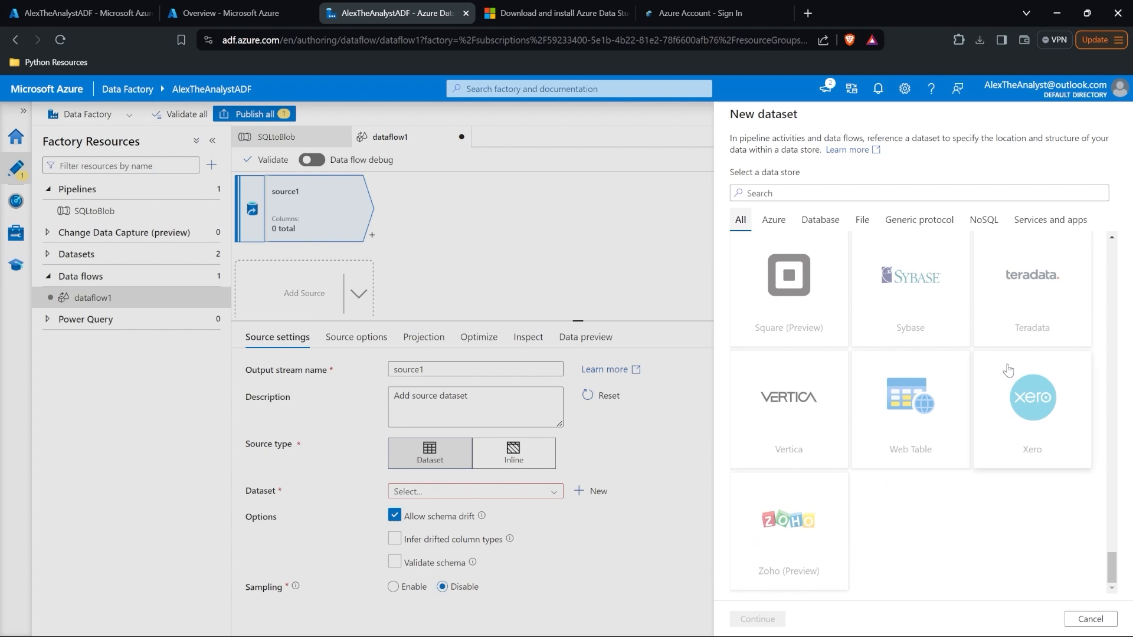
scroll(1009, 371, "up", 18)
scroll(1008, 370, "up", 20)
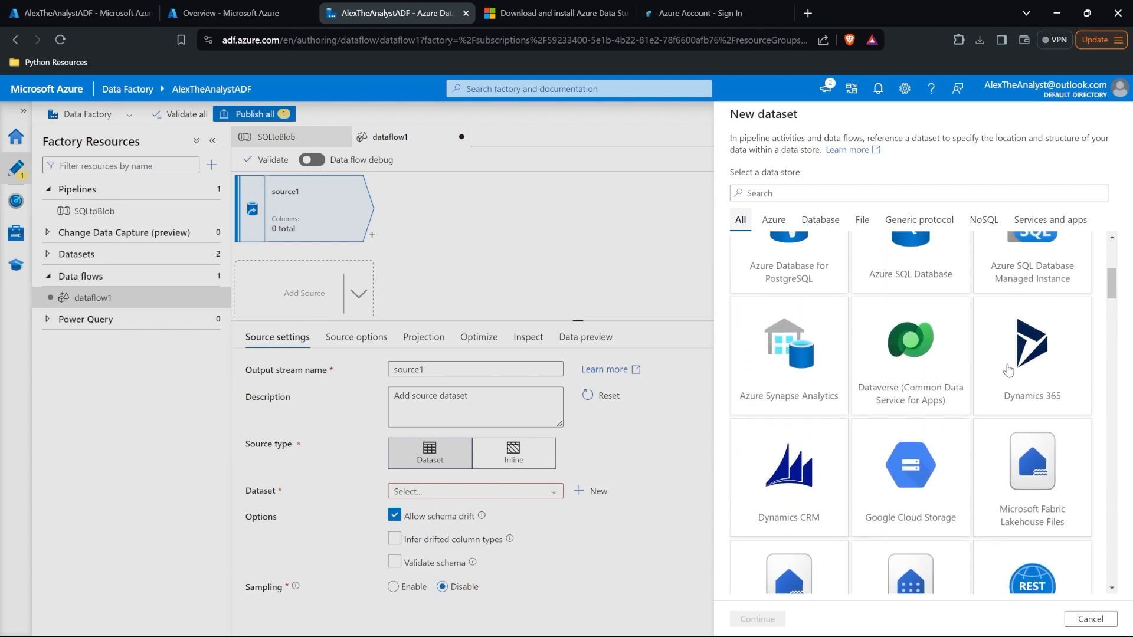
Step: Choose Azure Blob Storage as the store and DelimitedText as the format
left_click(911, 312)
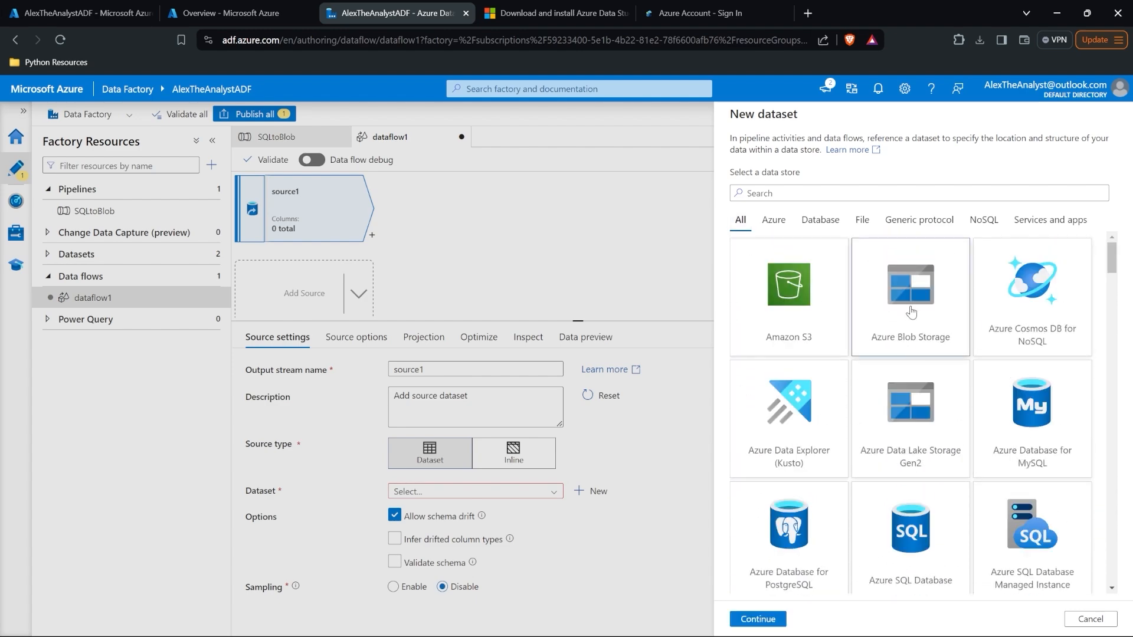
left_click(770, 619)
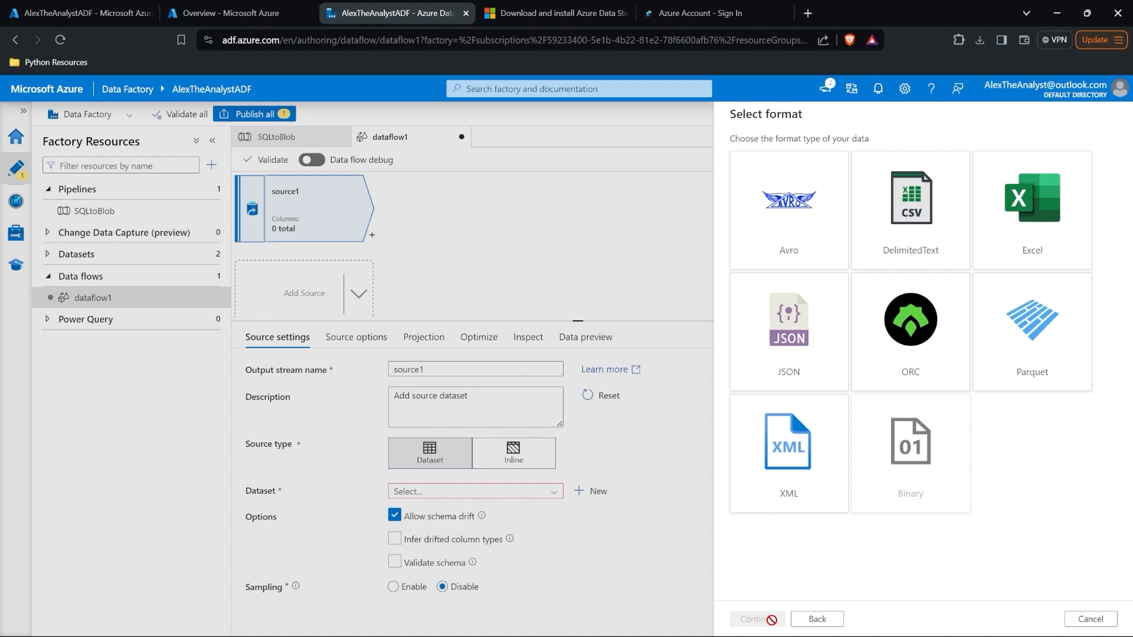
left_click(914, 210)
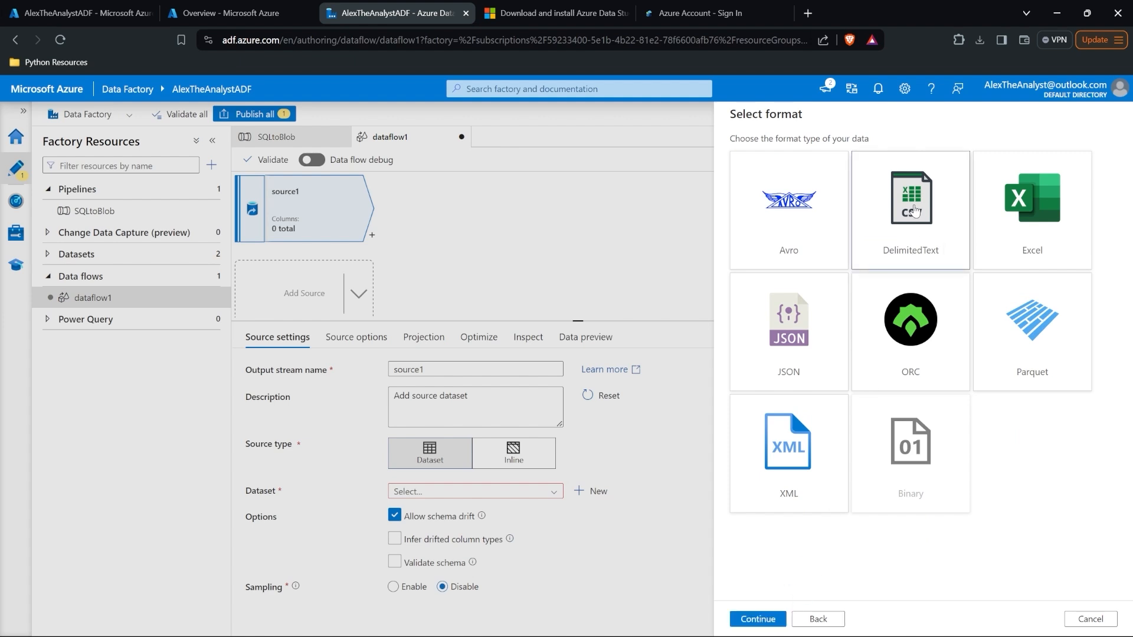
left_click(758, 618)
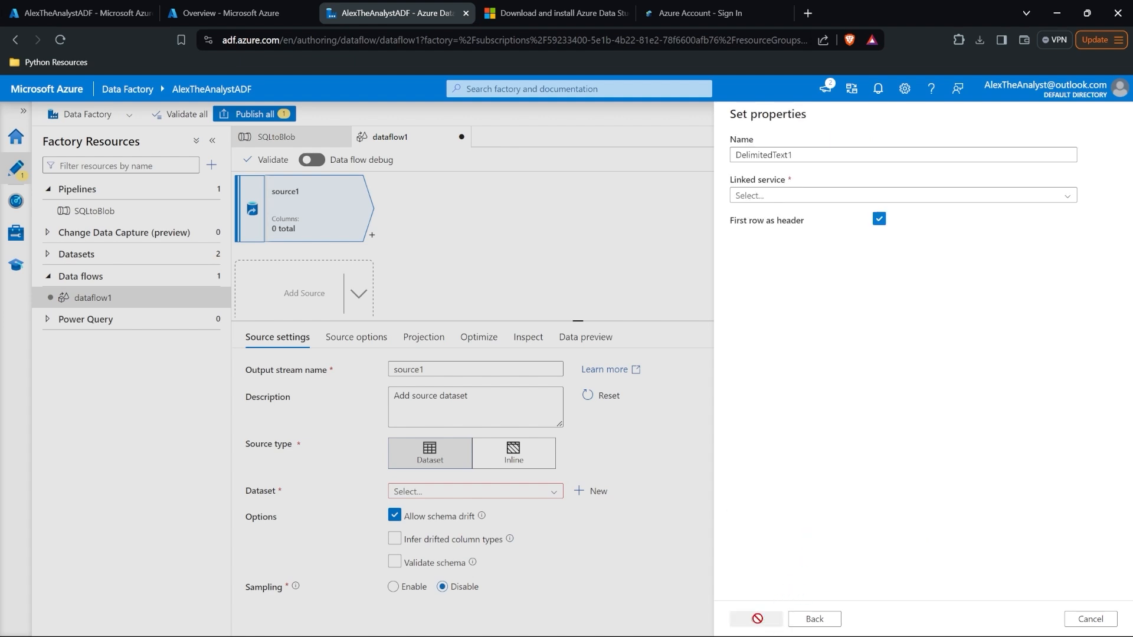
Step: Link AzureBlobStorage1, point the dataset at atacontainer/csv file.csv, and create it
left_click(847, 197)
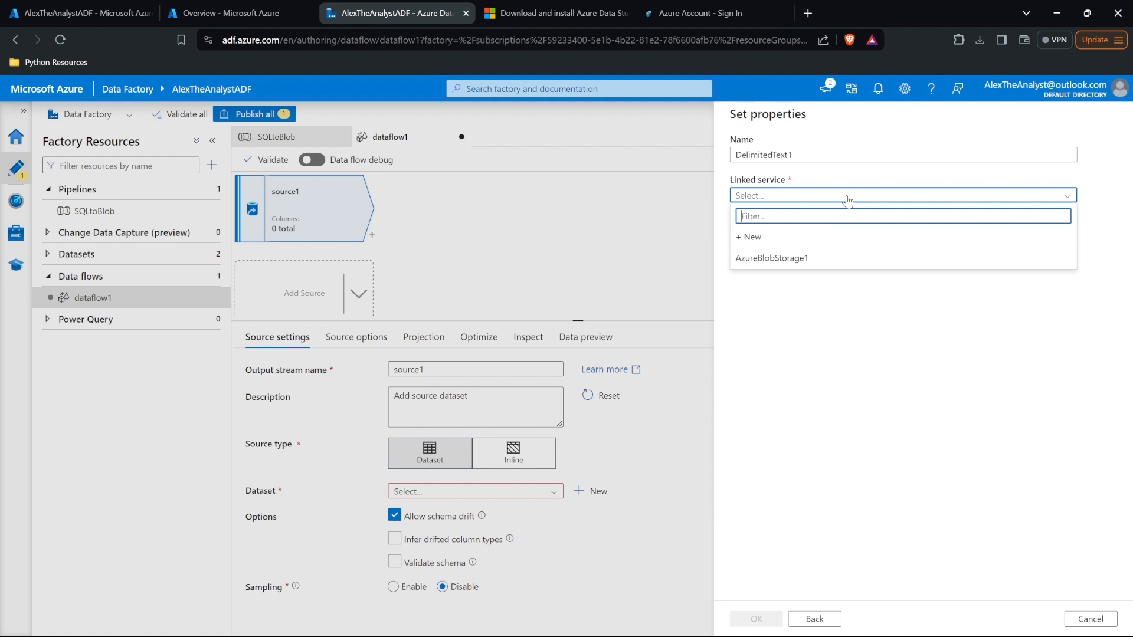
left_click(830, 258)
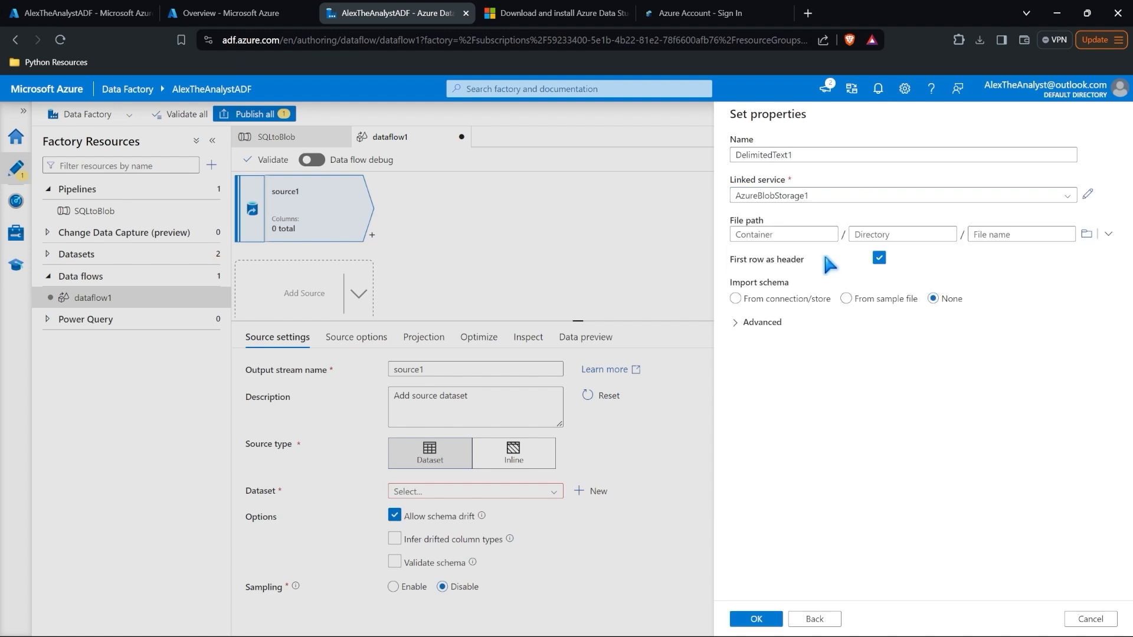
left_click(1086, 234)
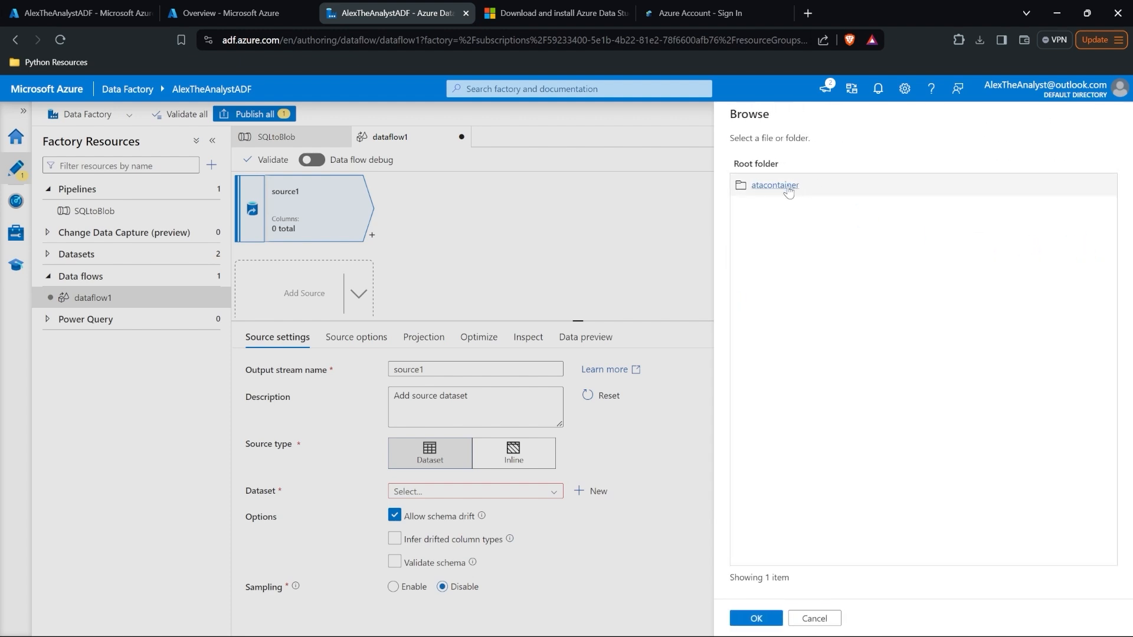
left_click(785, 184)
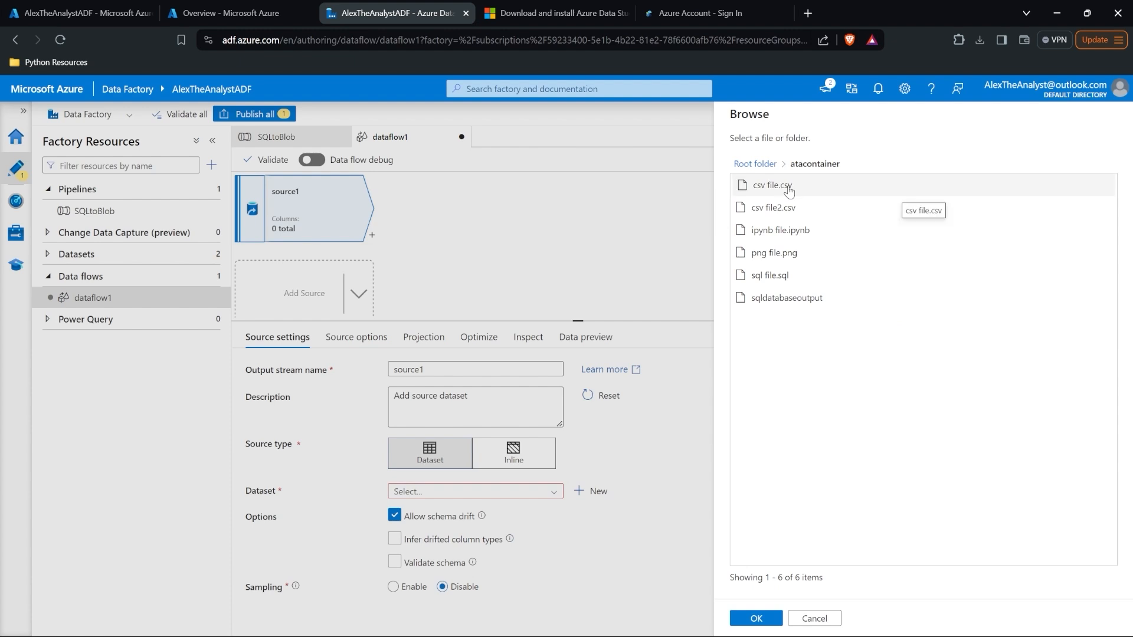
left_click(788, 188)
left_click(755, 619)
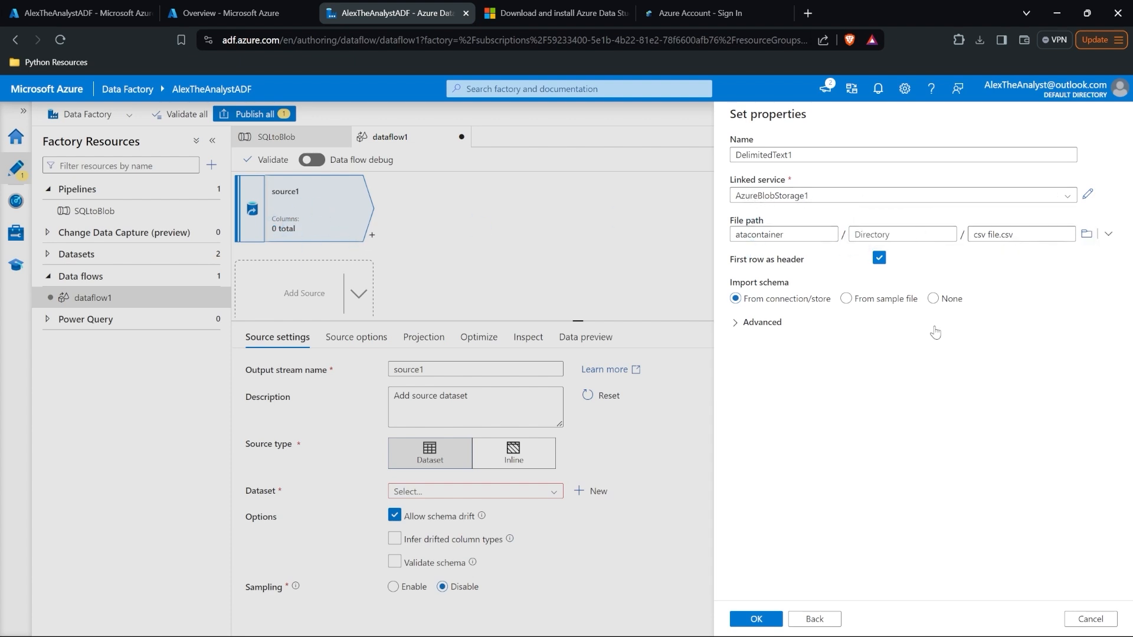
left_click(757, 618)
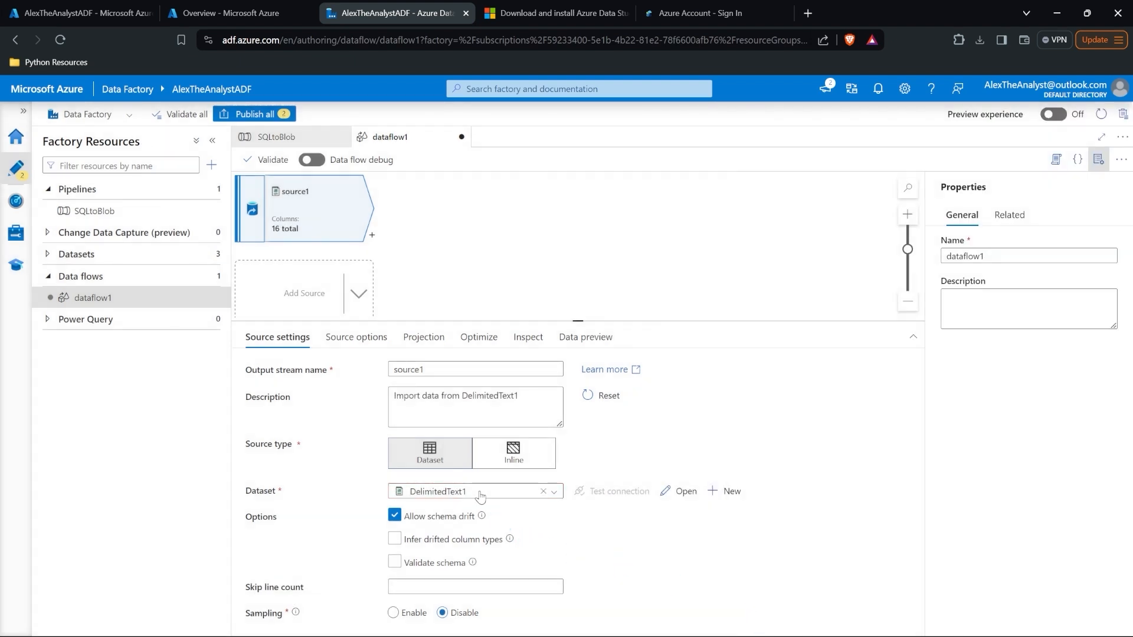
Step: Switch on data flow debug with the default runtime from the Data preview tab
left_click(590, 349)
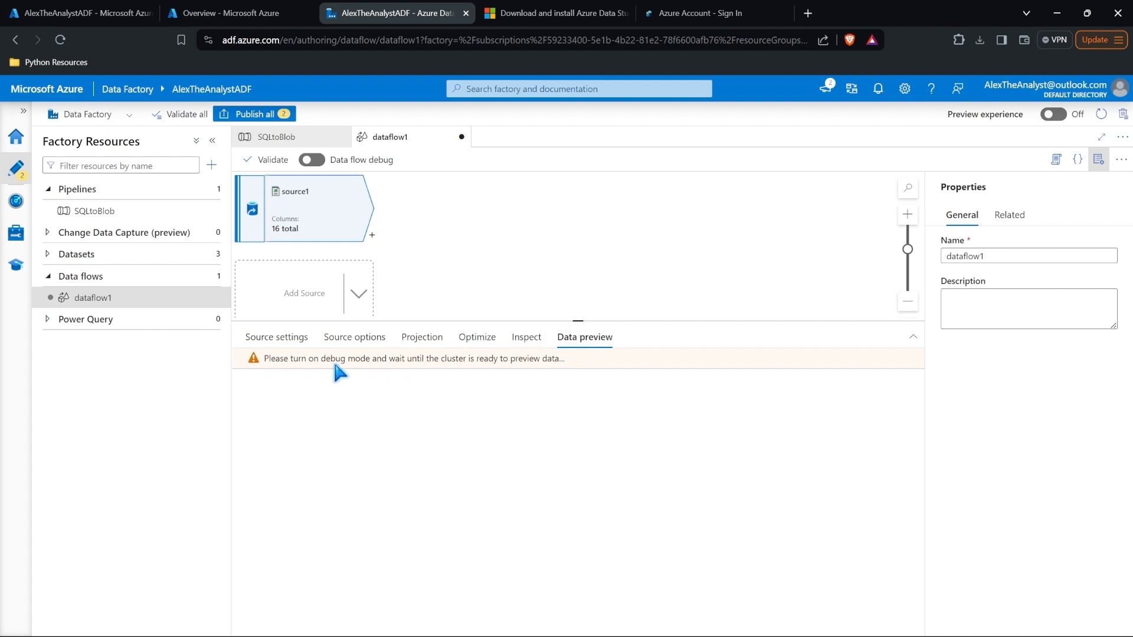
left_click(312, 160)
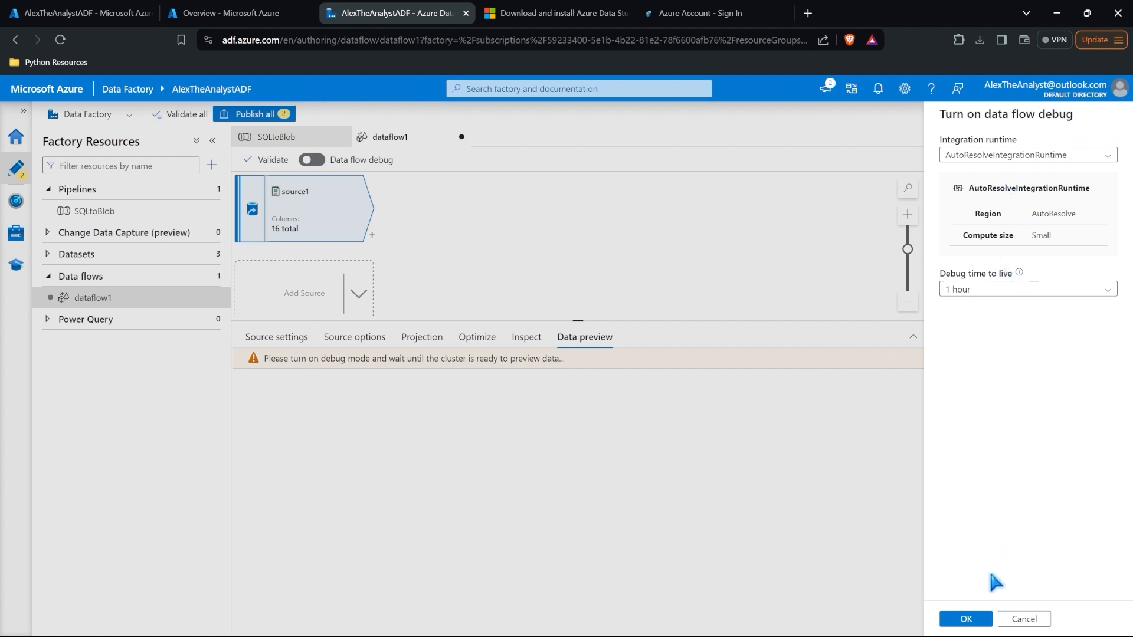
left_click(964, 619)
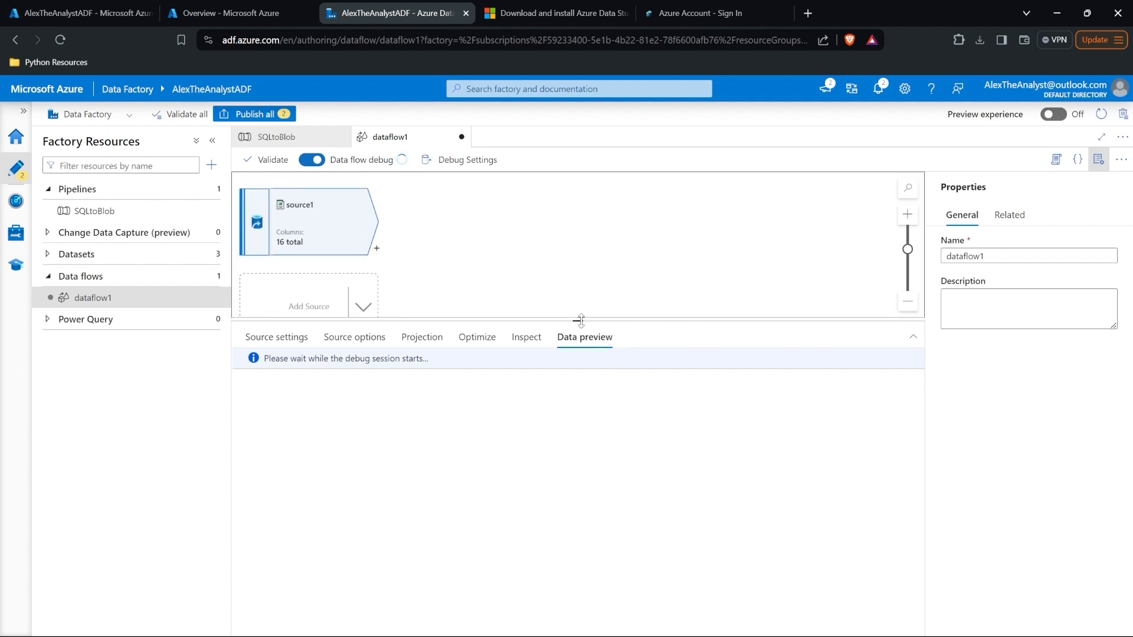
left_click_drag(580, 320, 578, 385)
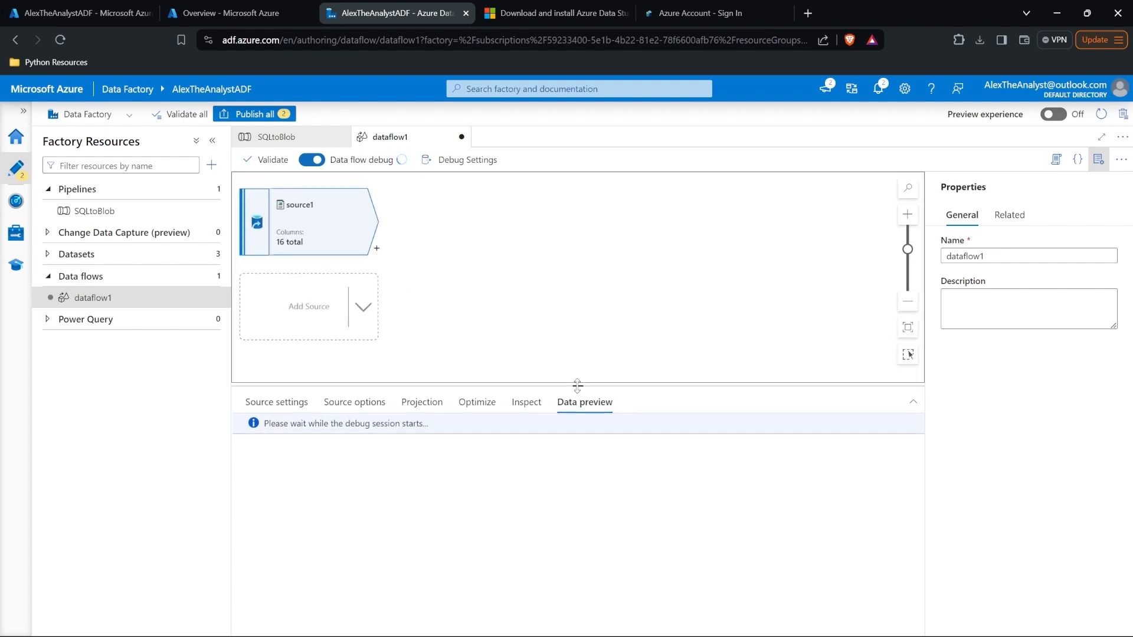
left_click(364, 314)
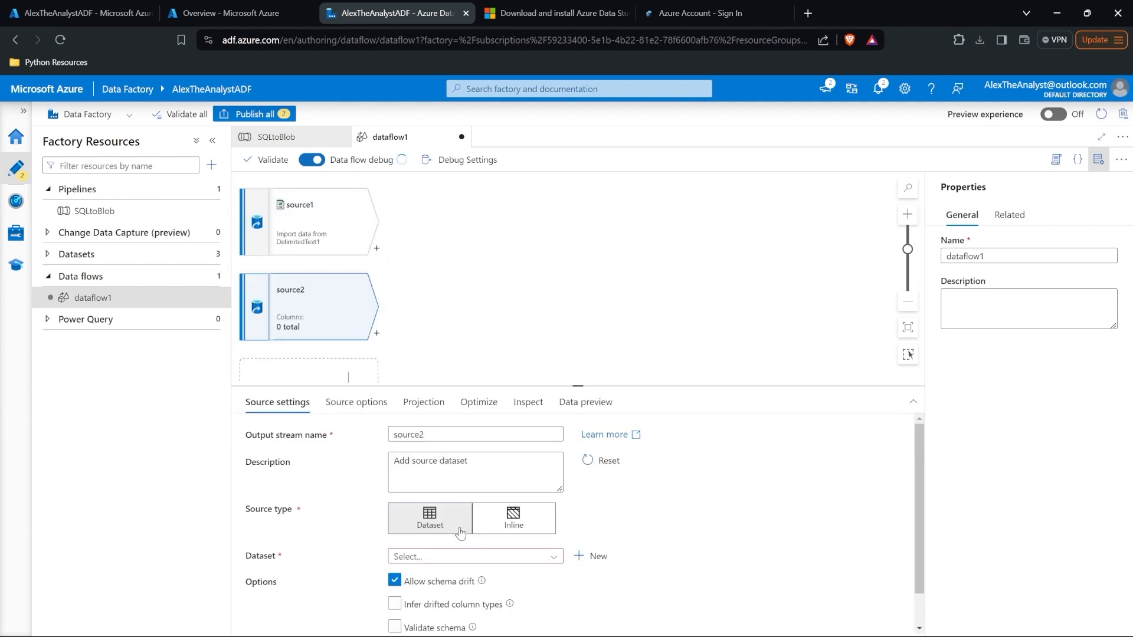
left_click(391, 319)
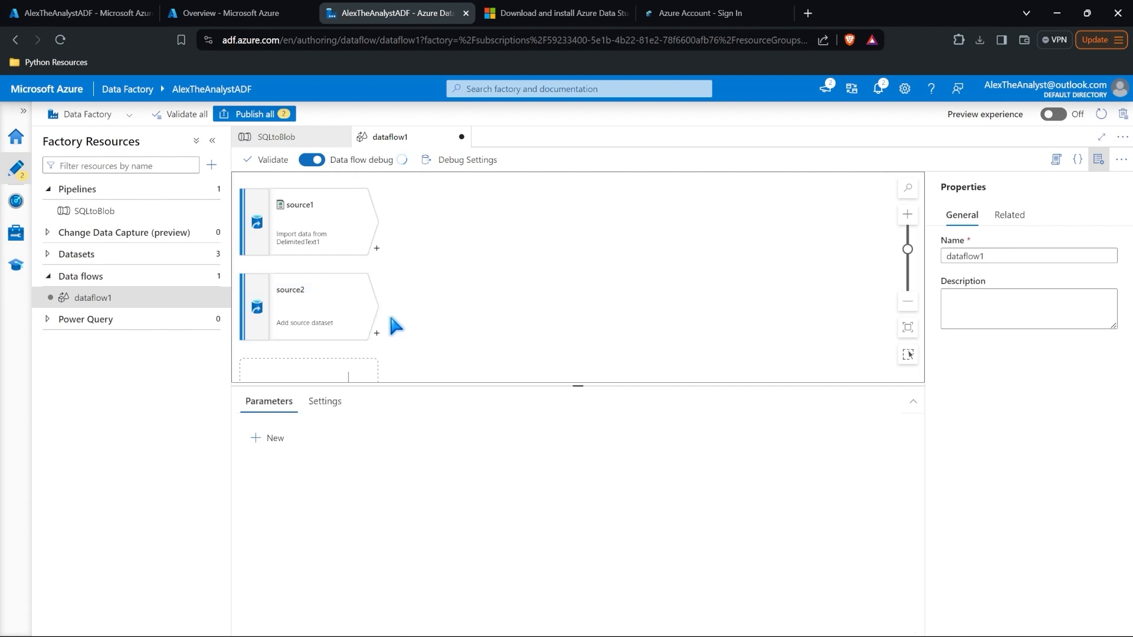
left_click(367, 301)
key("Delete")
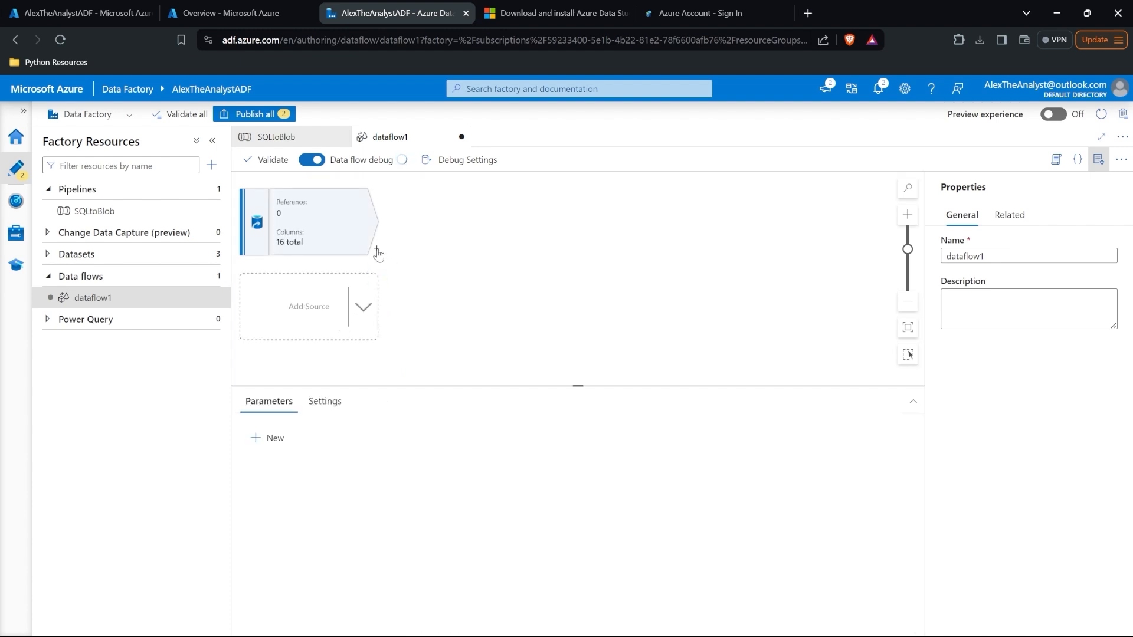
left_click(377, 251)
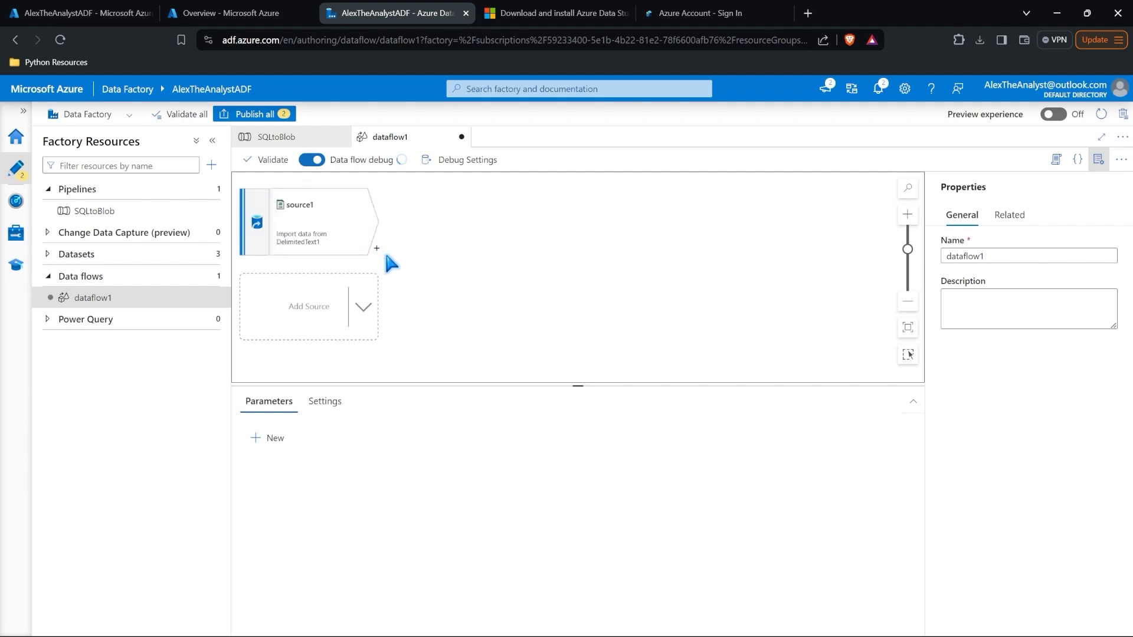
left_click(377, 251)
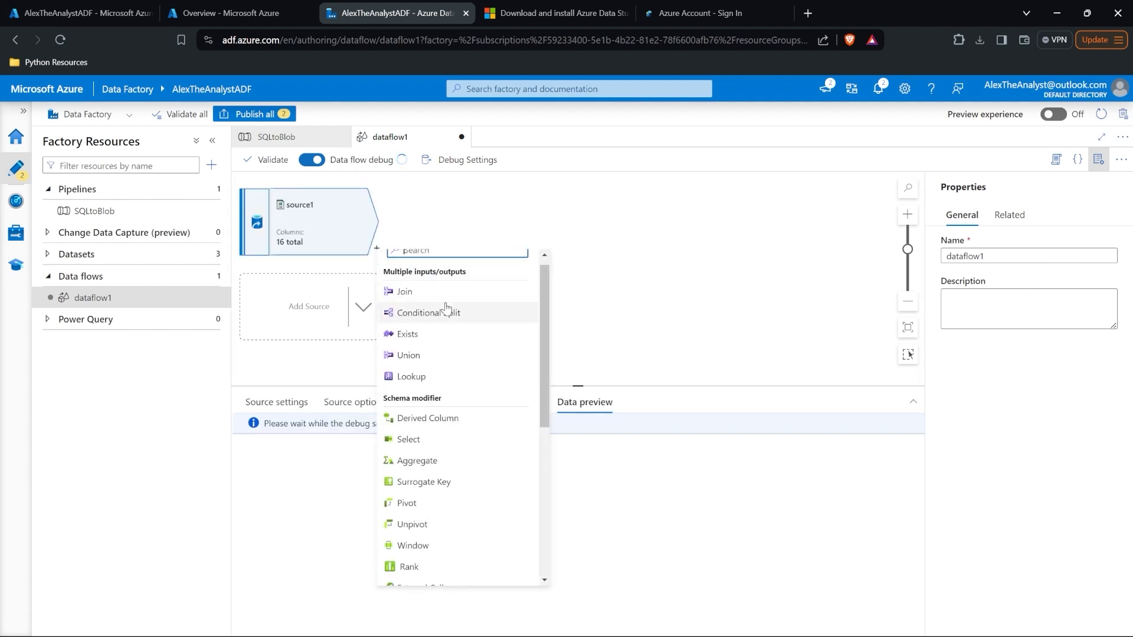
scroll(447, 309, "up", 1)
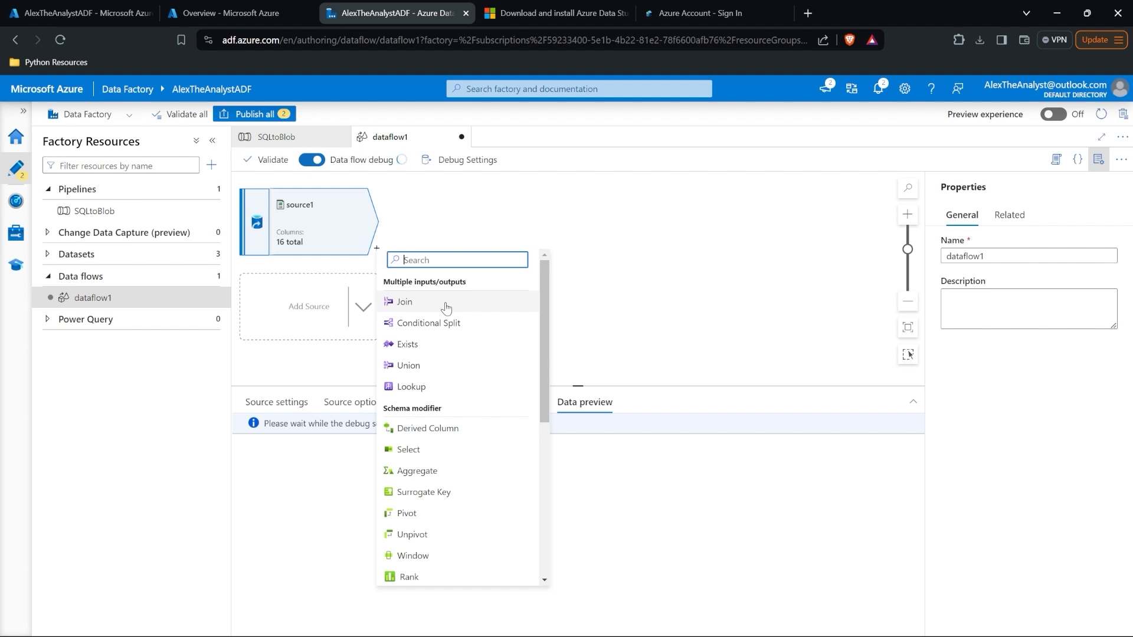
scroll(508, 337, "down", 3)
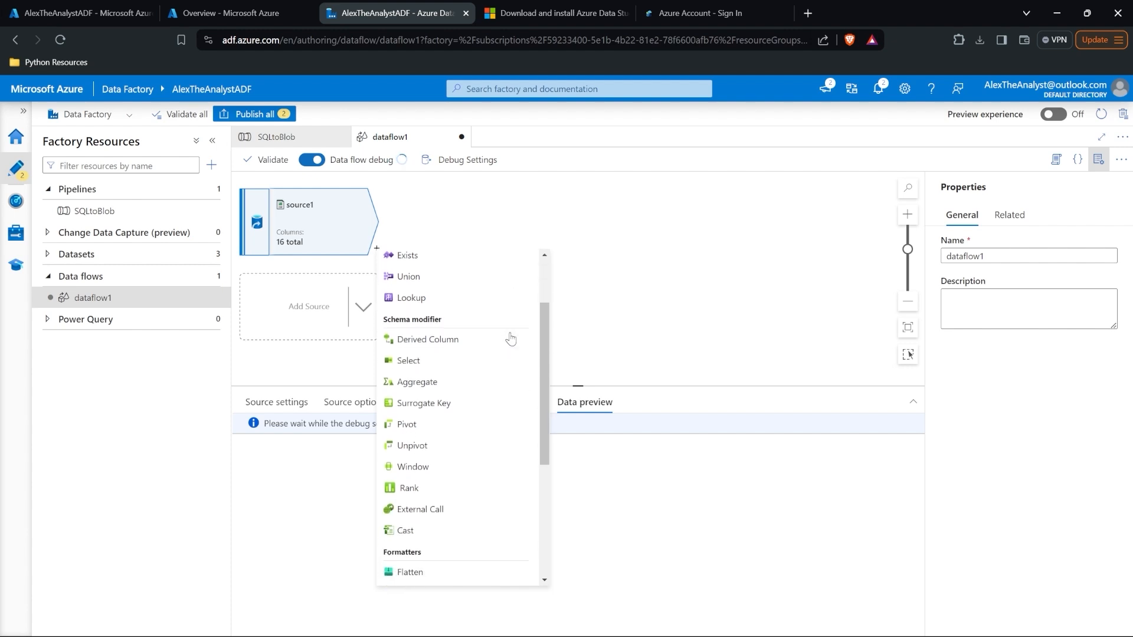
scroll(511, 338, "down", 5)
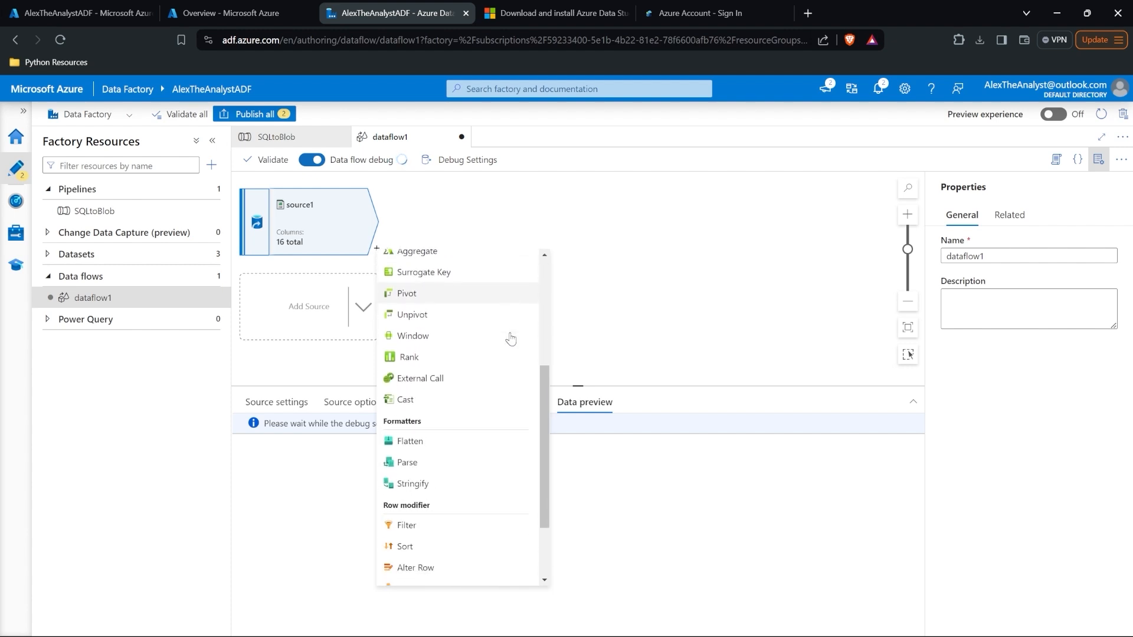
scroll(511, 338, "down", 2)
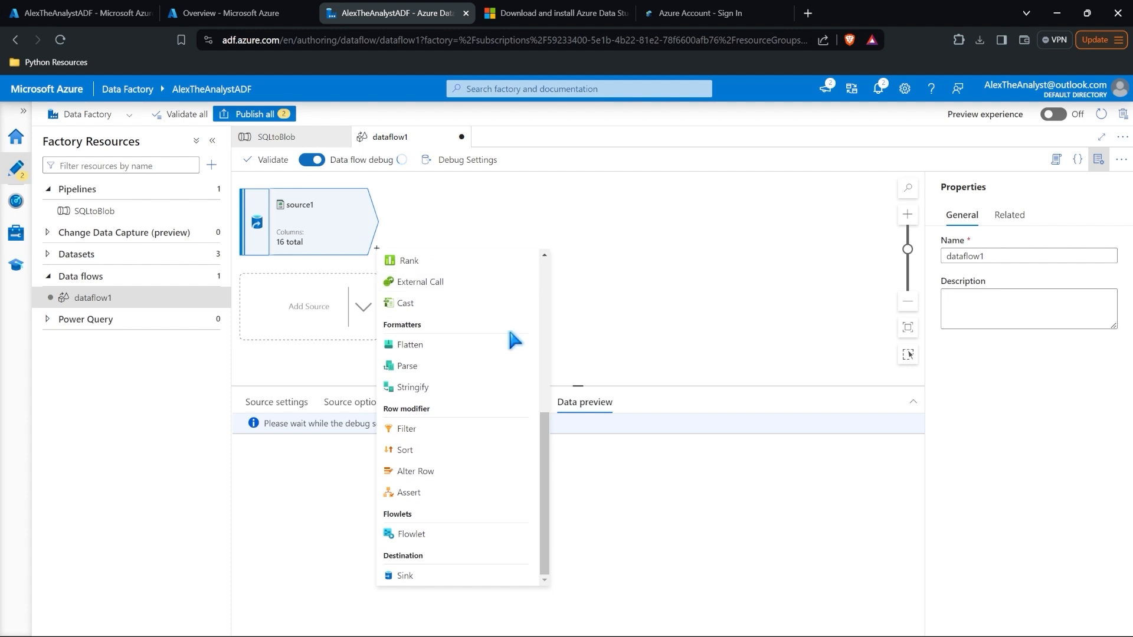
scroll(510, 338, "up", 8)
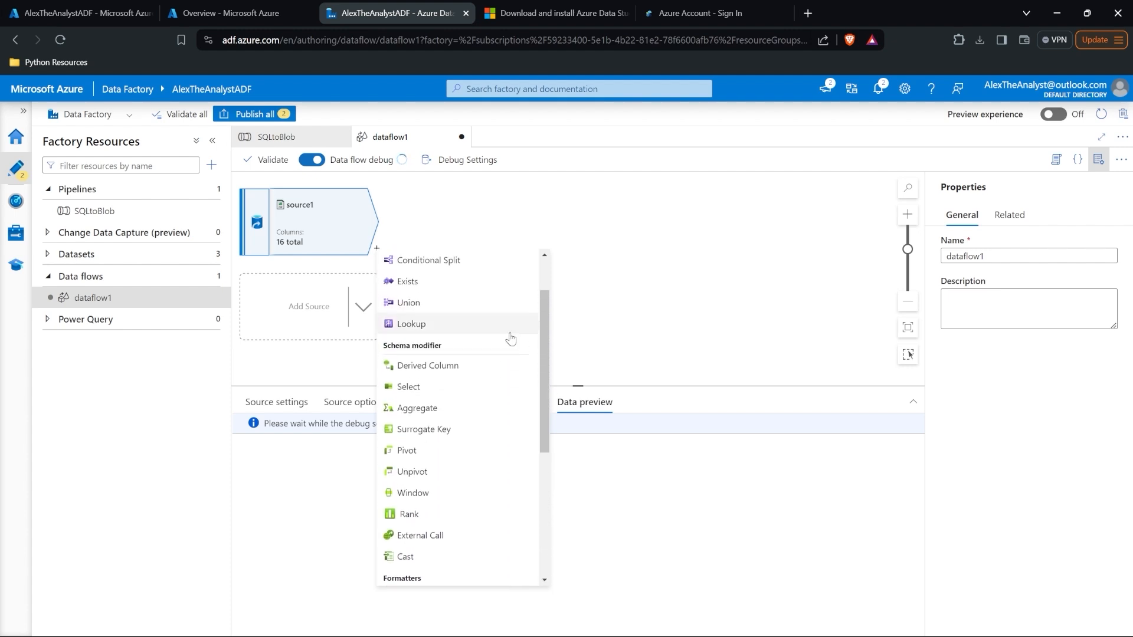
scroll(511, 338, "down", 8)
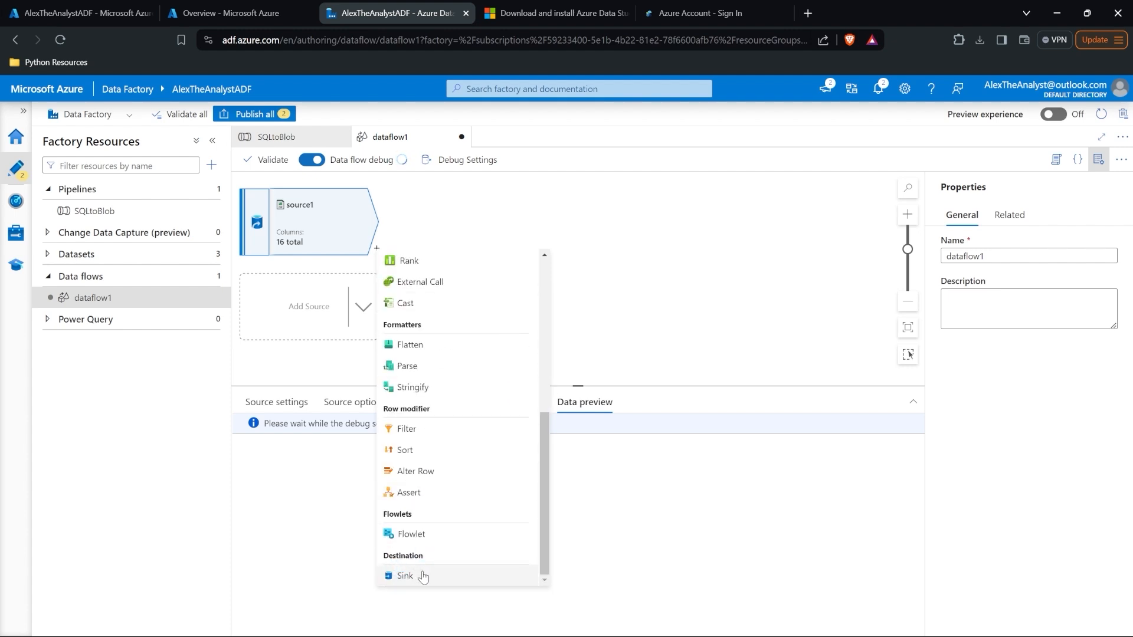
scroll(497, 578, "up", 10)
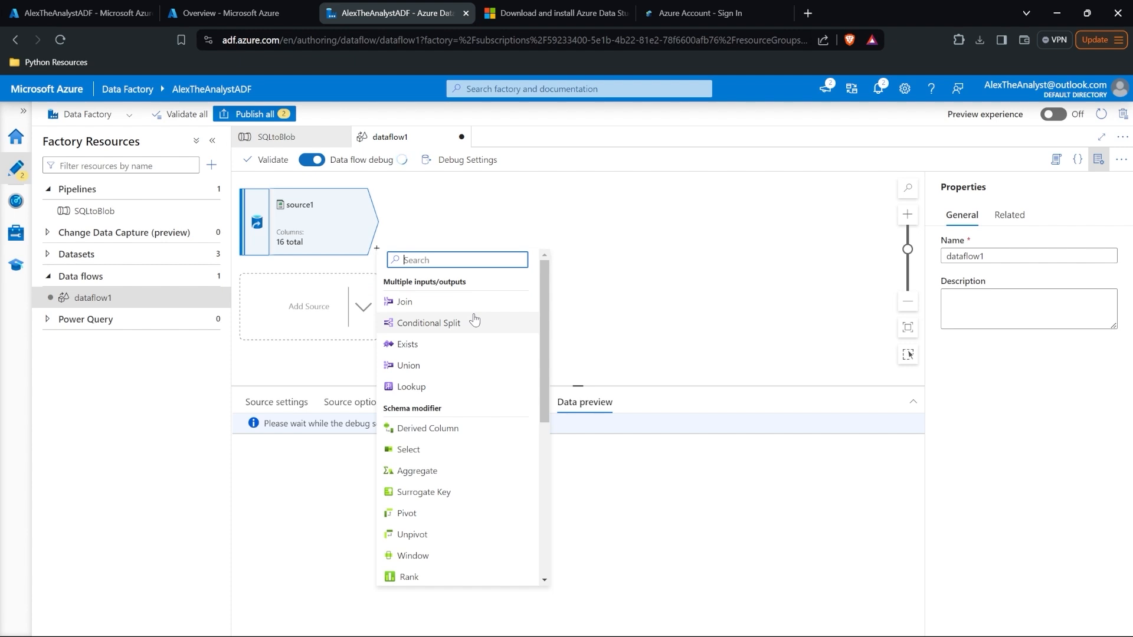
scroll(473, 468, "down", 2)
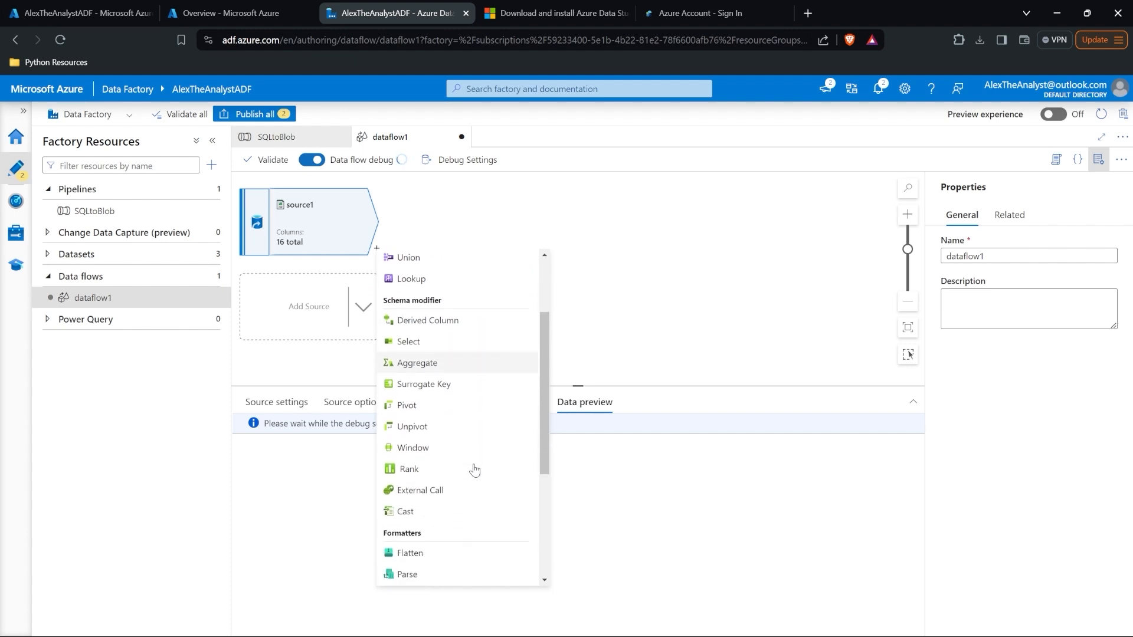
scroll(487, 396, "down", 2)
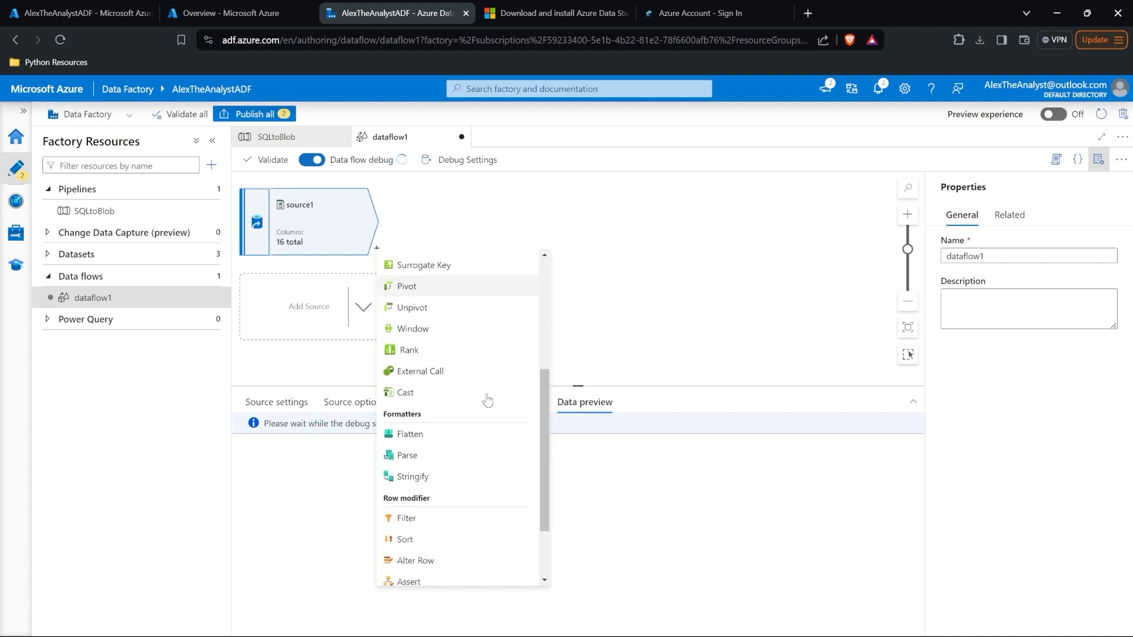
scroll(487, 401, "down", 2)
left_click(567, 344)
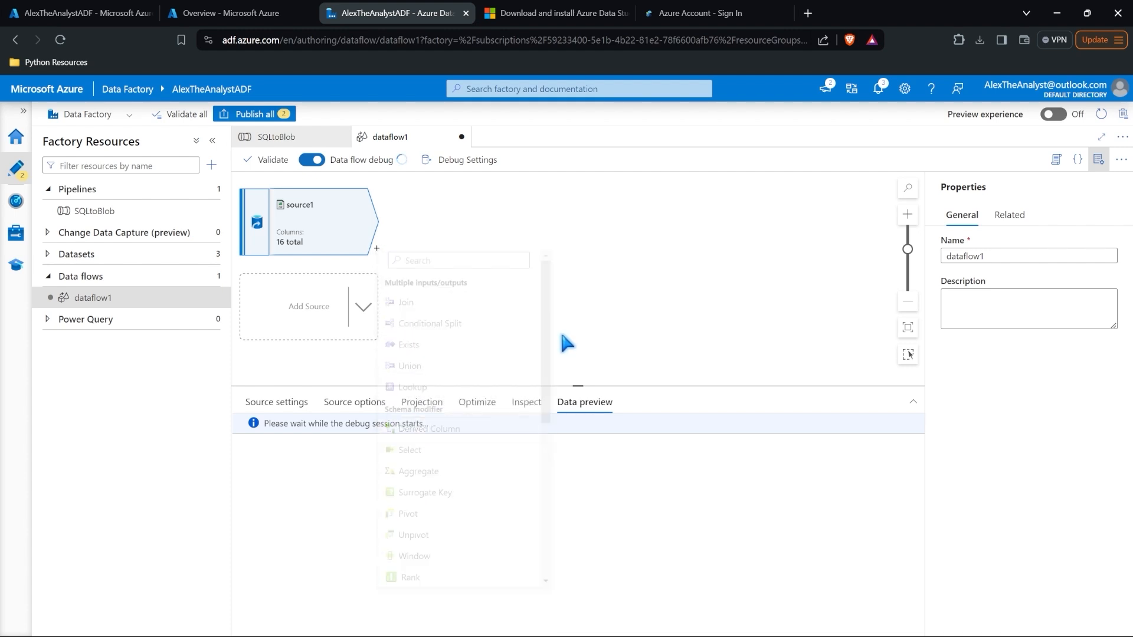
mouse_move(567, 627)
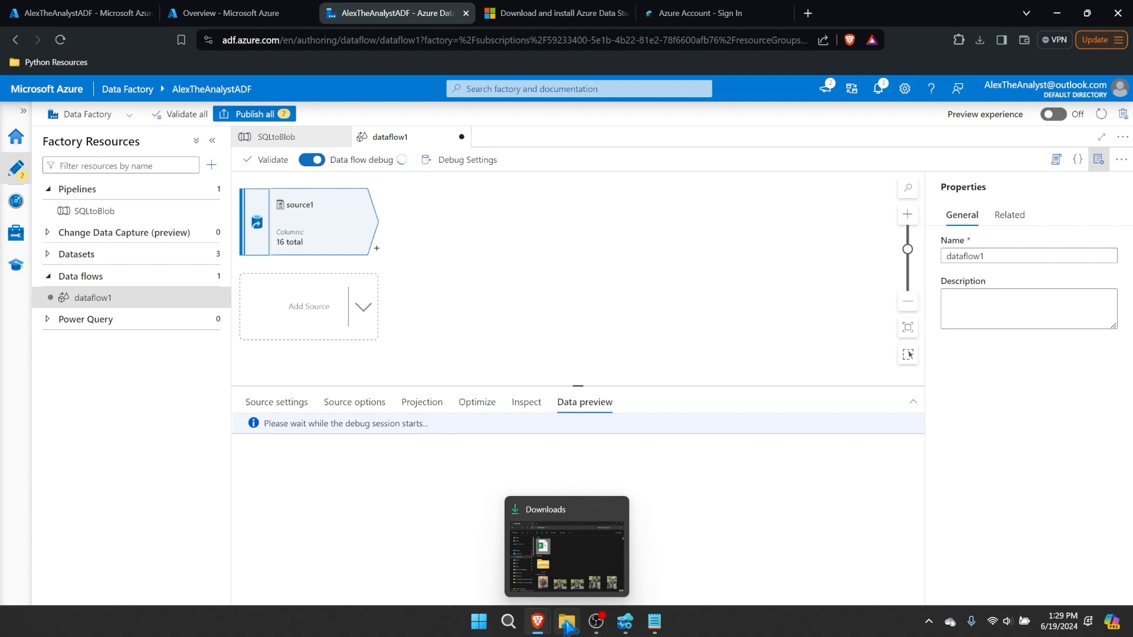
left_click(568, 627)
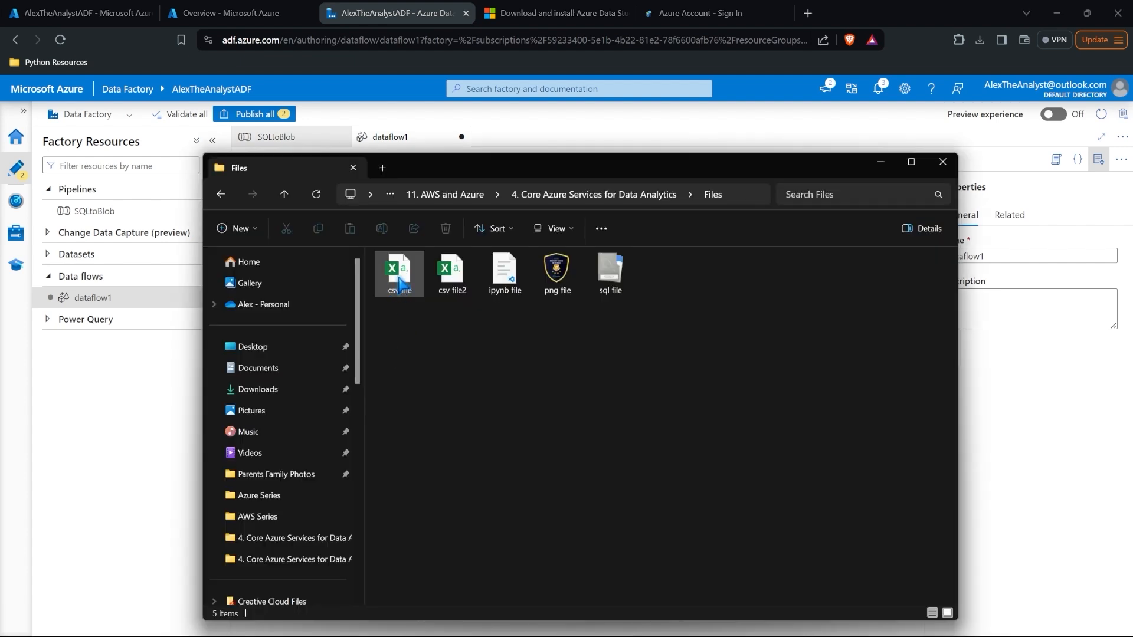
double_click(399, 284)
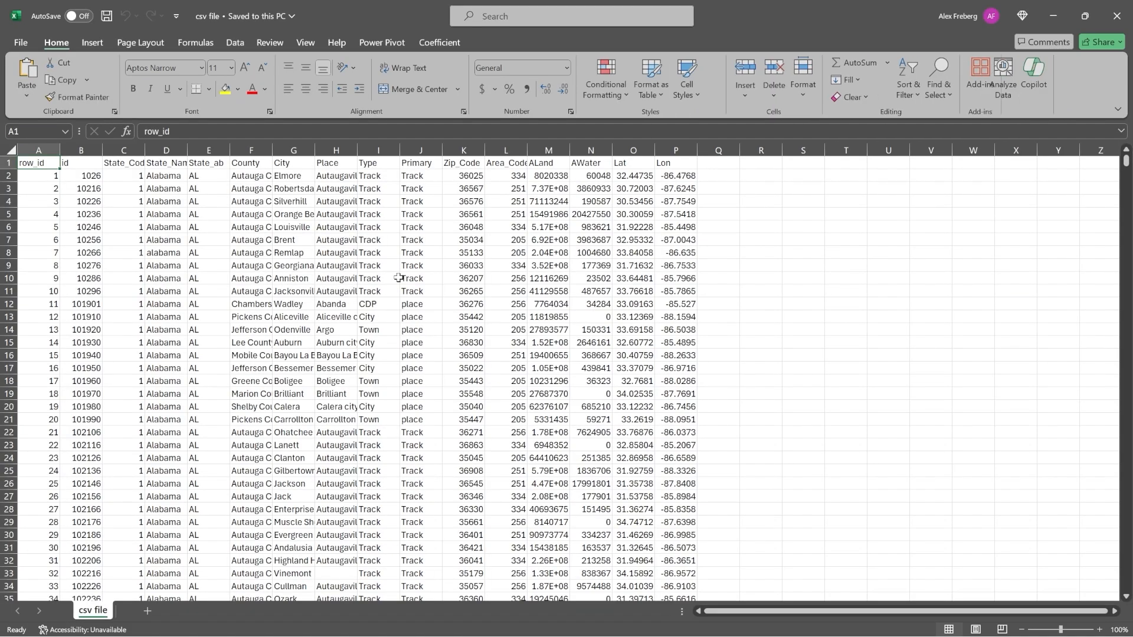
left_click(11, 150)
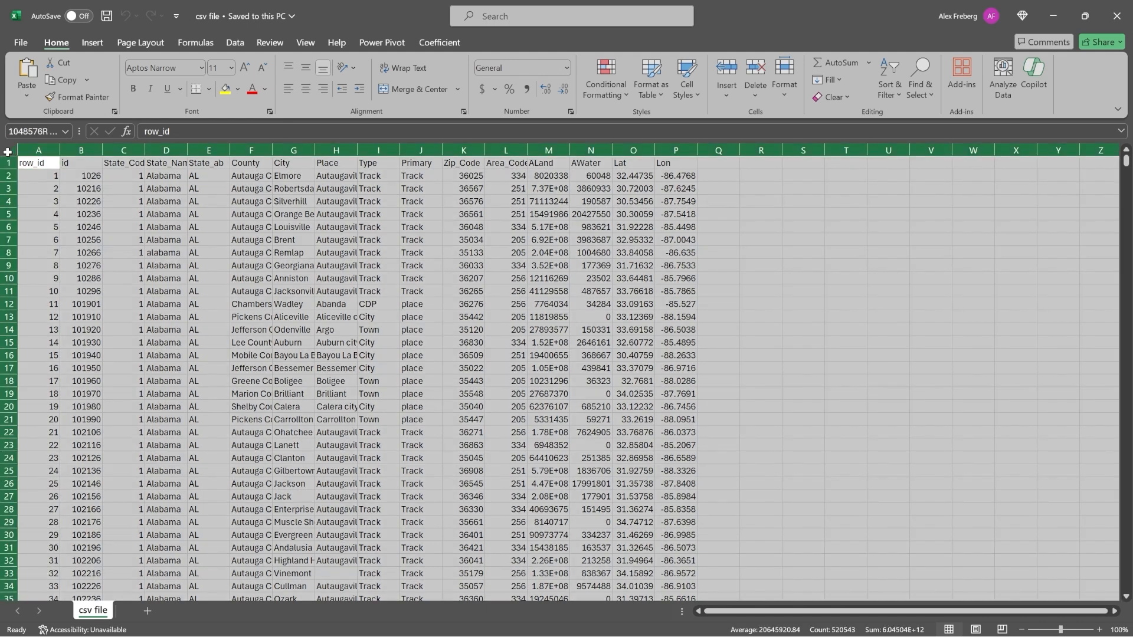
left_click_drag(67, 150, 117, 152)
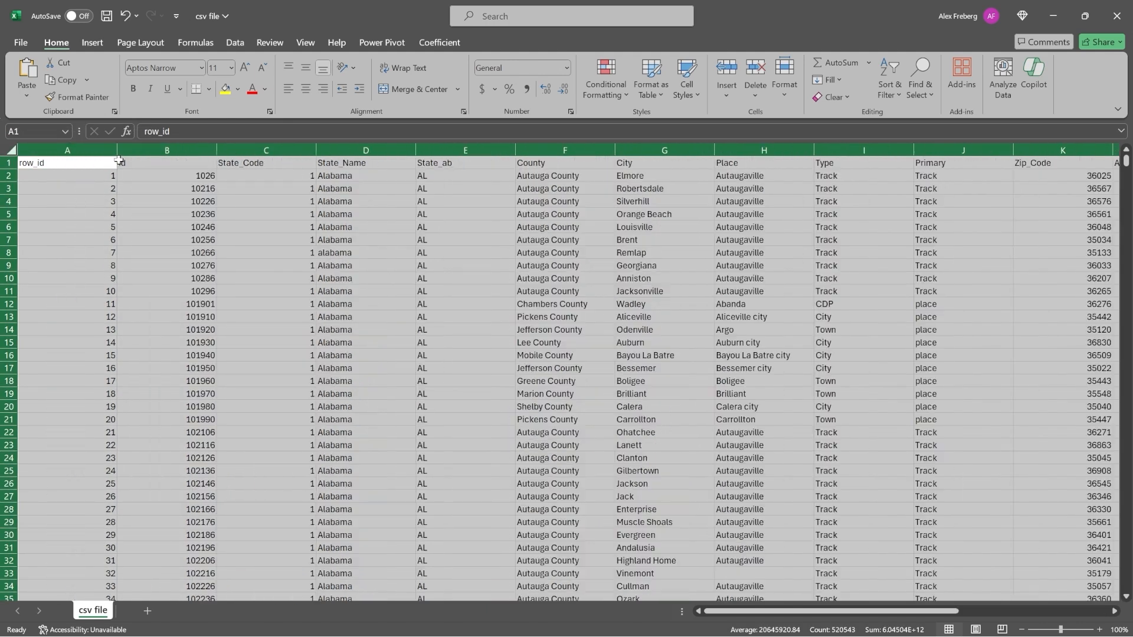
left_click(314, 258)
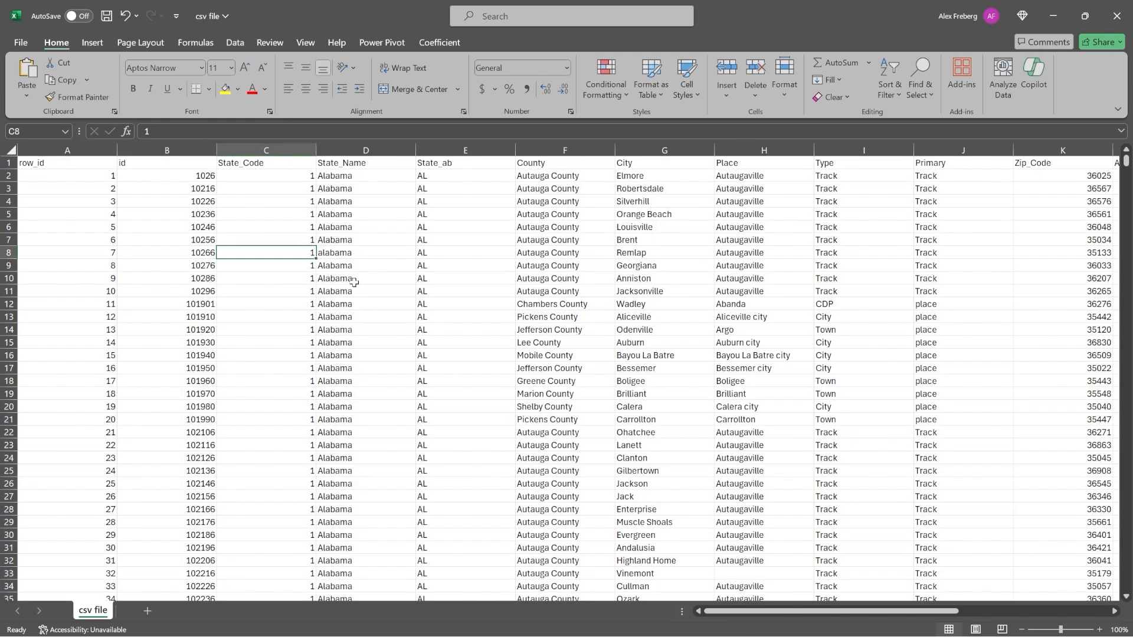
key("ctrl+Down")
key("ctrl+Up")
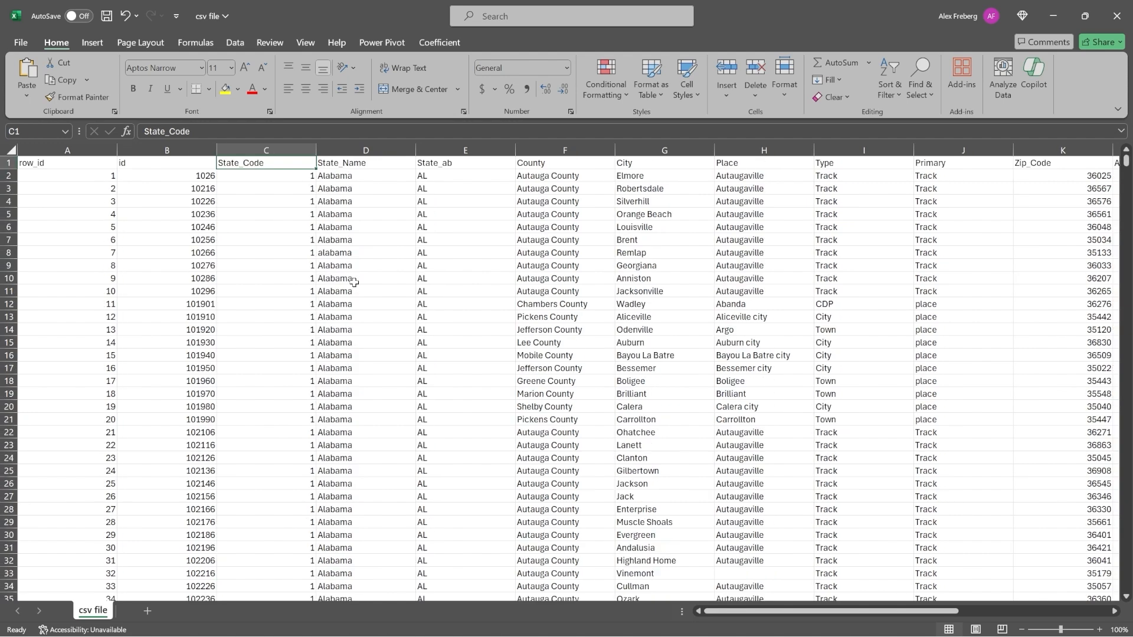
left_click(384, 228)
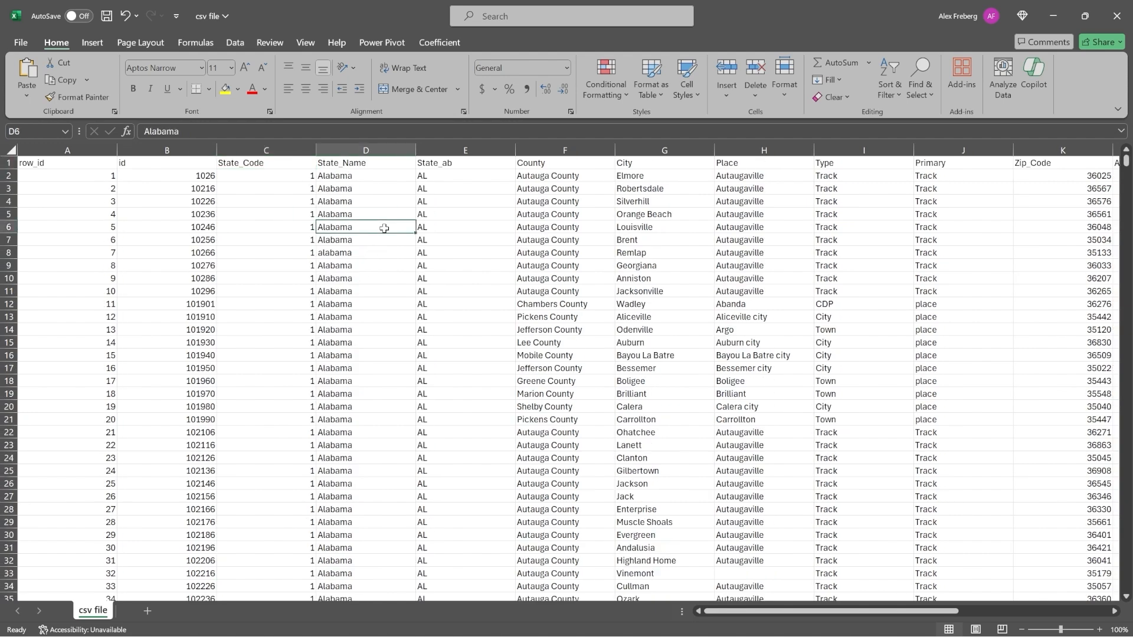
left_click(557, 166)
left_click(641, 162)
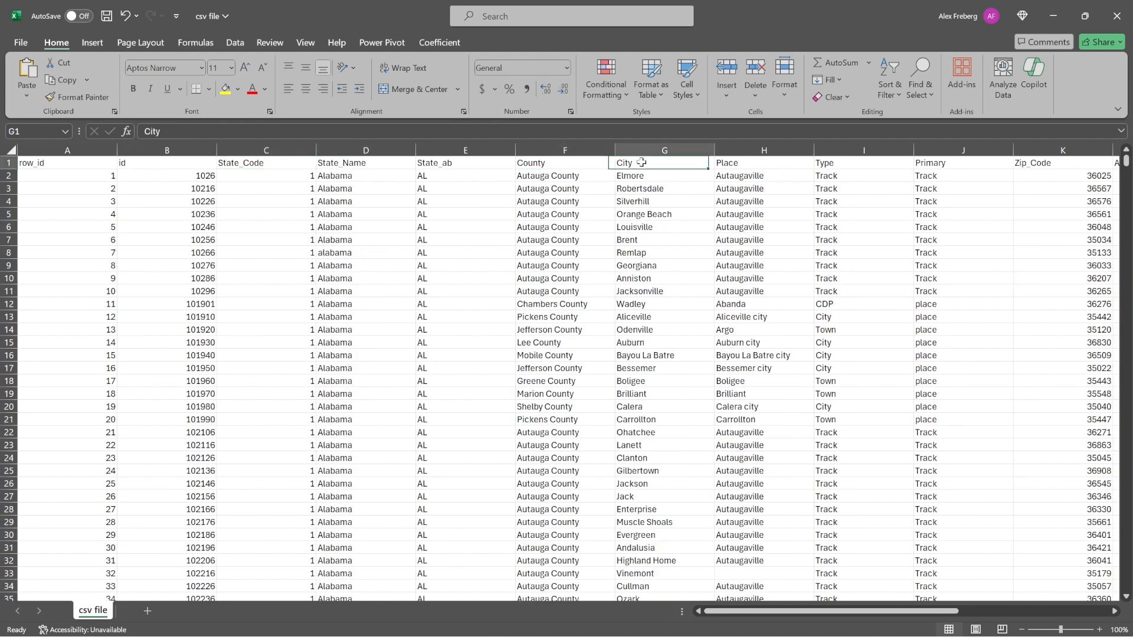
left_click(754, 163)
left_click(849, 162)
left_click(491, 281)
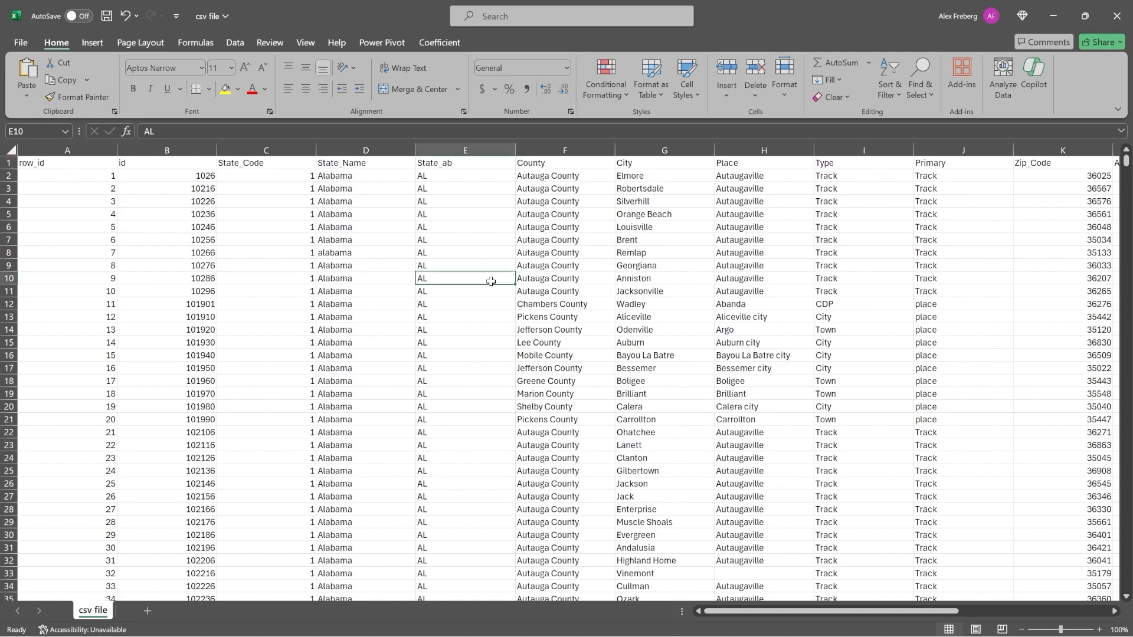
scroll(491, 282, "right", 3)
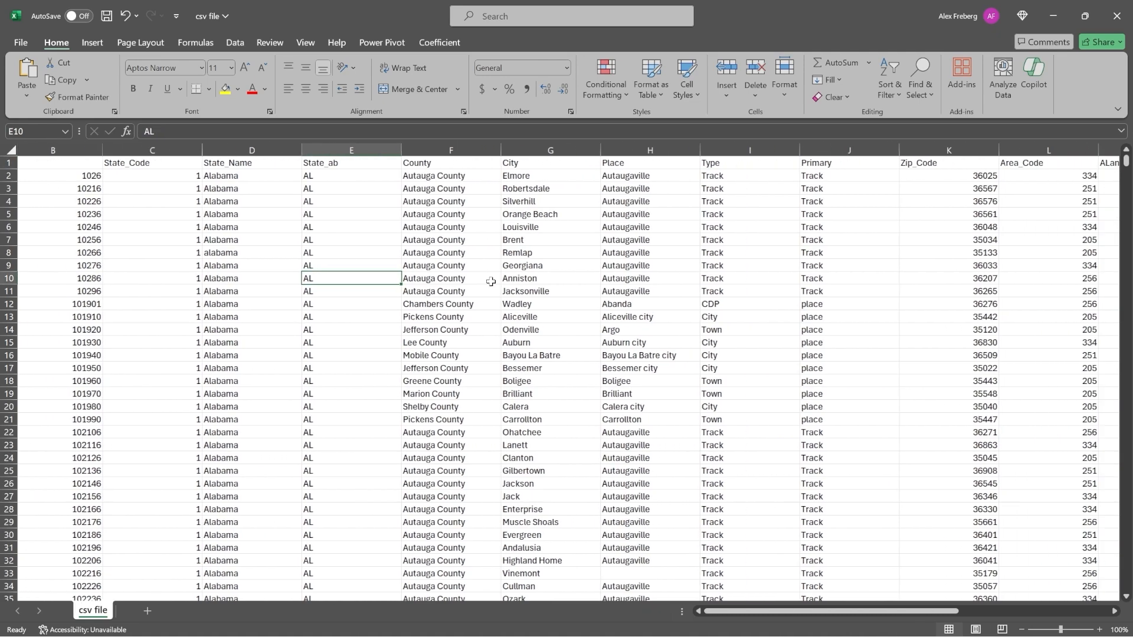
scroll(593, 267, "left", 3)
scroll(595, 265, "up", 1)
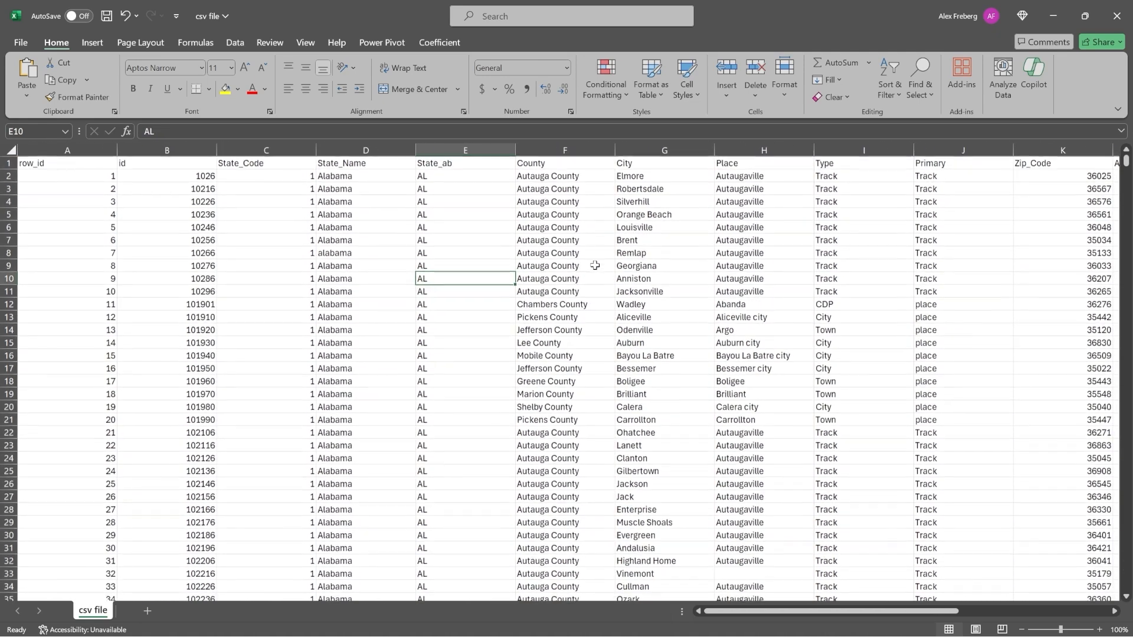
left_click(1117, 15)
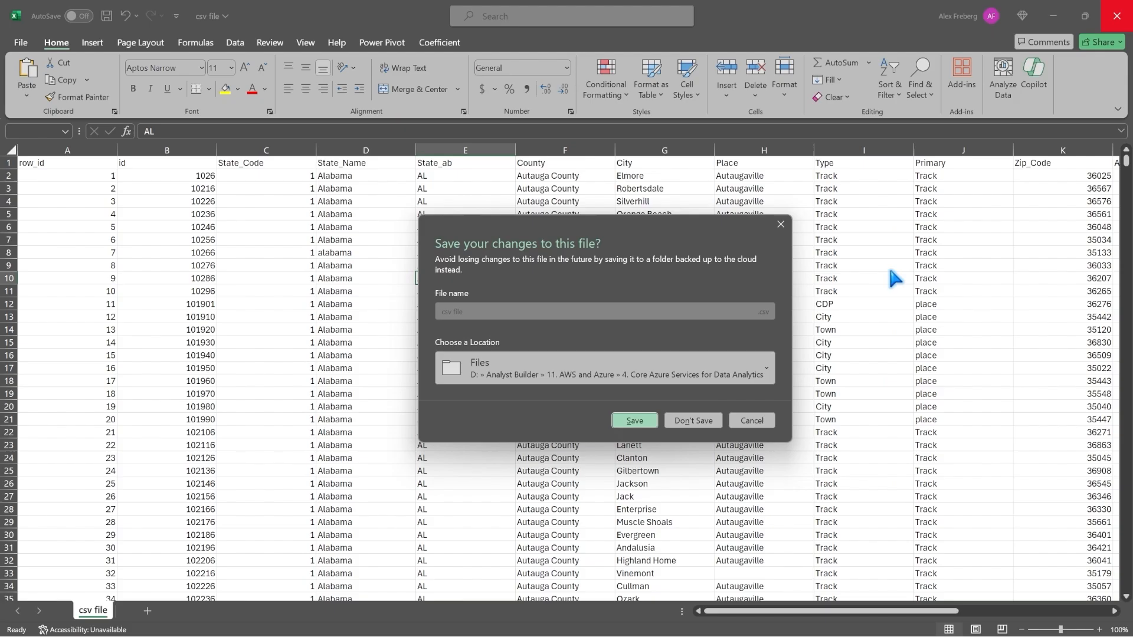
left_click(699, 429)
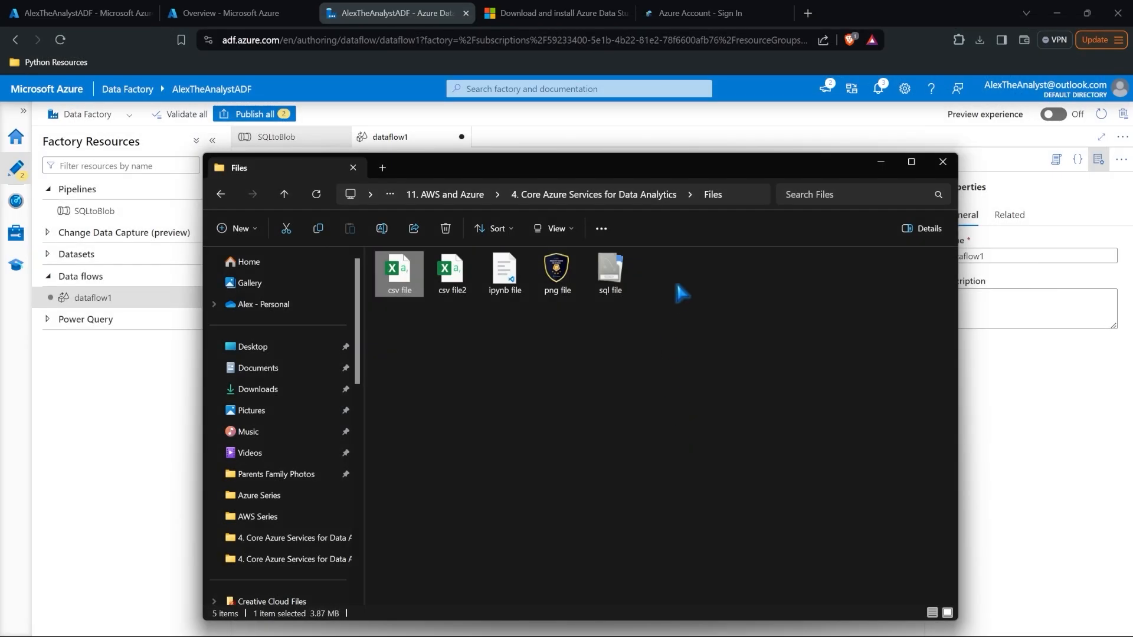
left_click(881, 161)
Step: Add a Filter transformation after source1
left_click(377, 248)
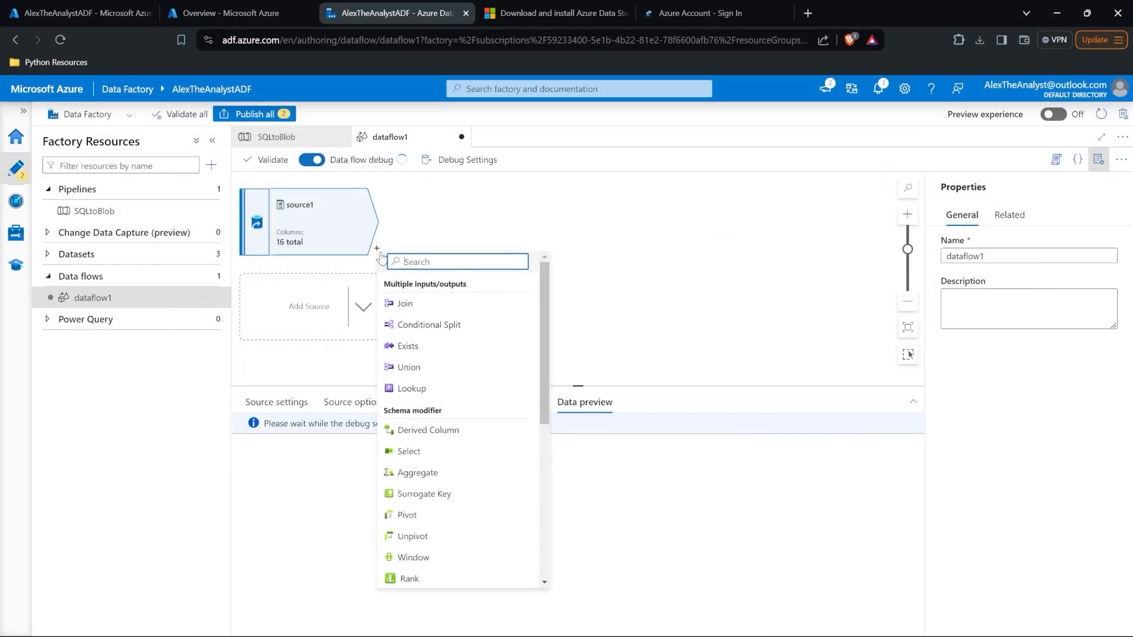
scroll(448, 363, "down", 2)
scroll(449, 361, "down", 3)
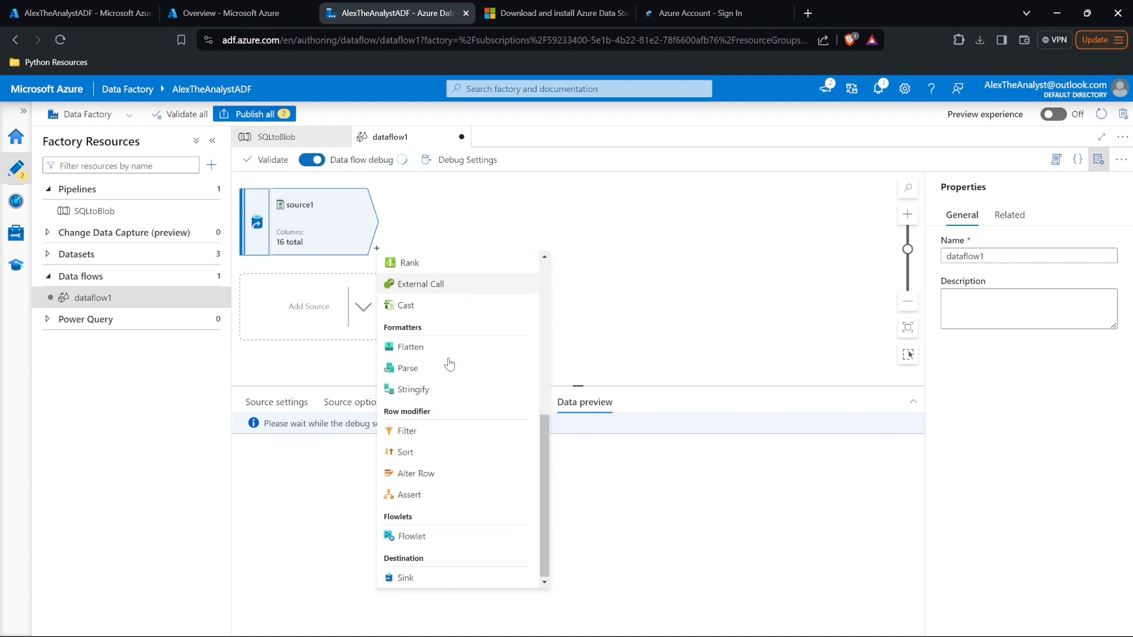
left_click(457, 435)
Step: Open the expression builder for filter1's condition
left_click(445, 551)
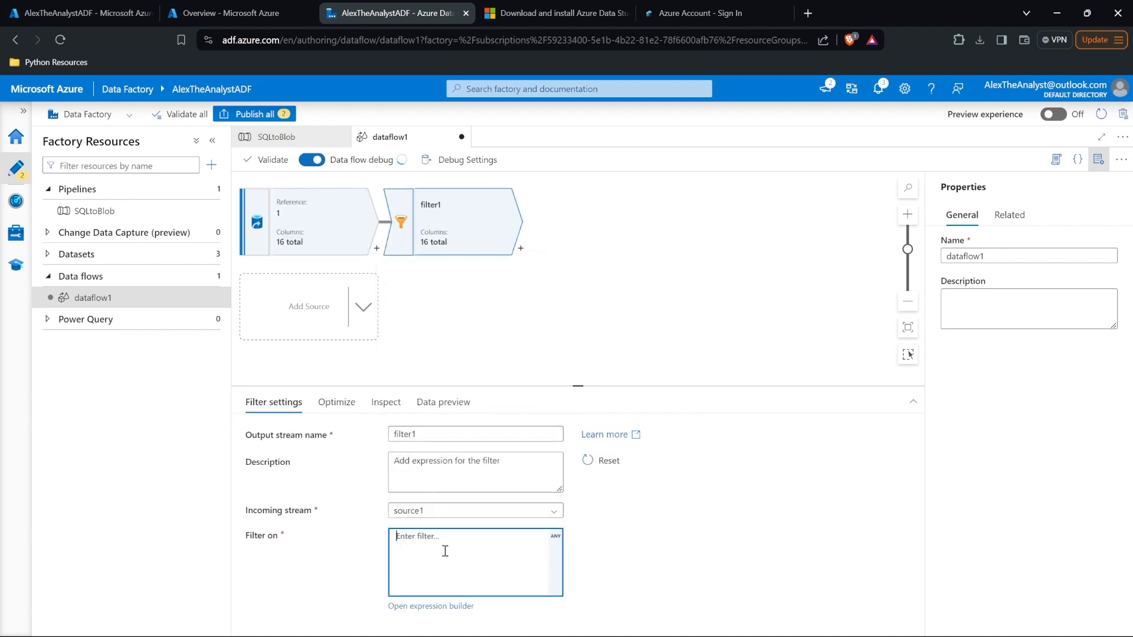
left_click(440, 606)
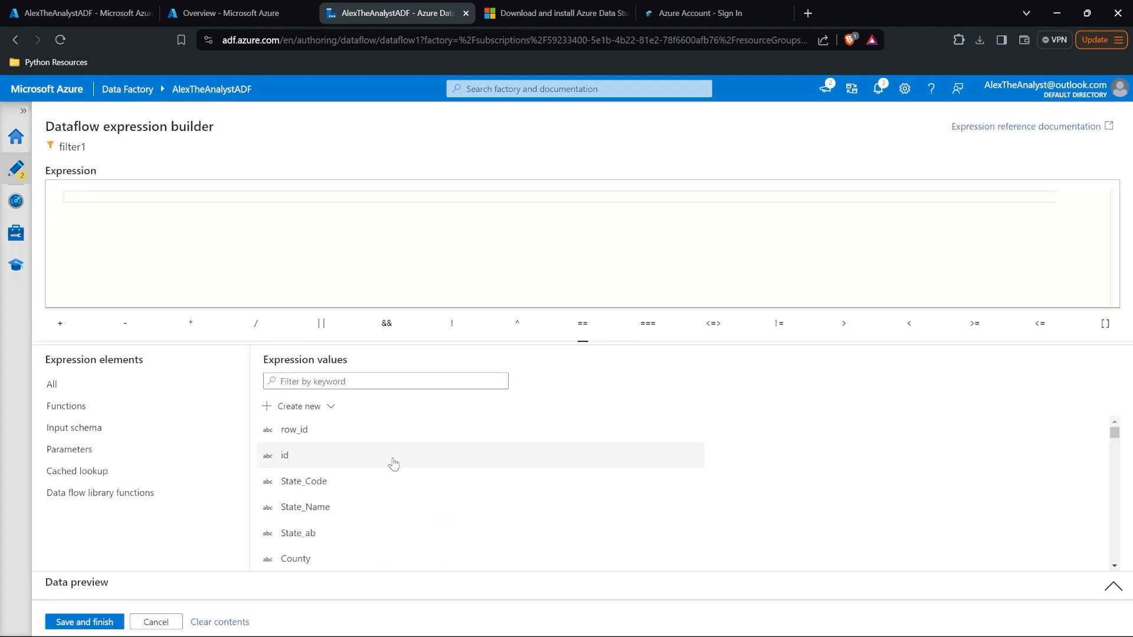
scroll(379, 544, "down", 1)
scroll(379, 544, "down", 2)
scroll(379, 544, "up", 2)
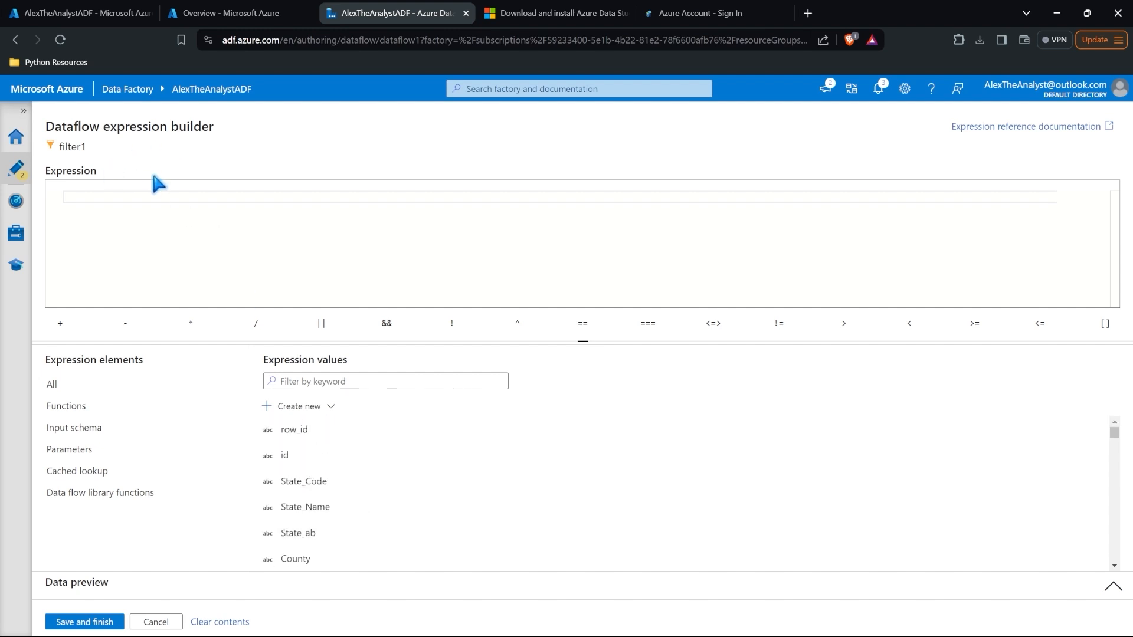
Step: Browse the Functions, Input schema, Parameters, Cached lookup and Library categories in the builder
left_click(183, 210)
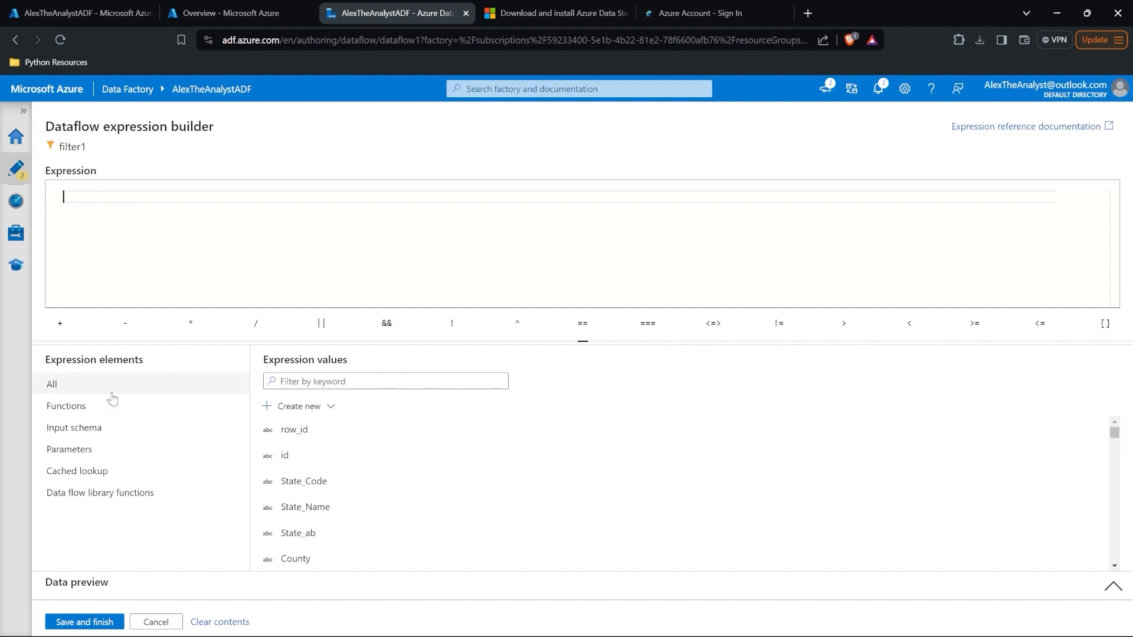
left_click(102, 407)
left_click(131, 428)
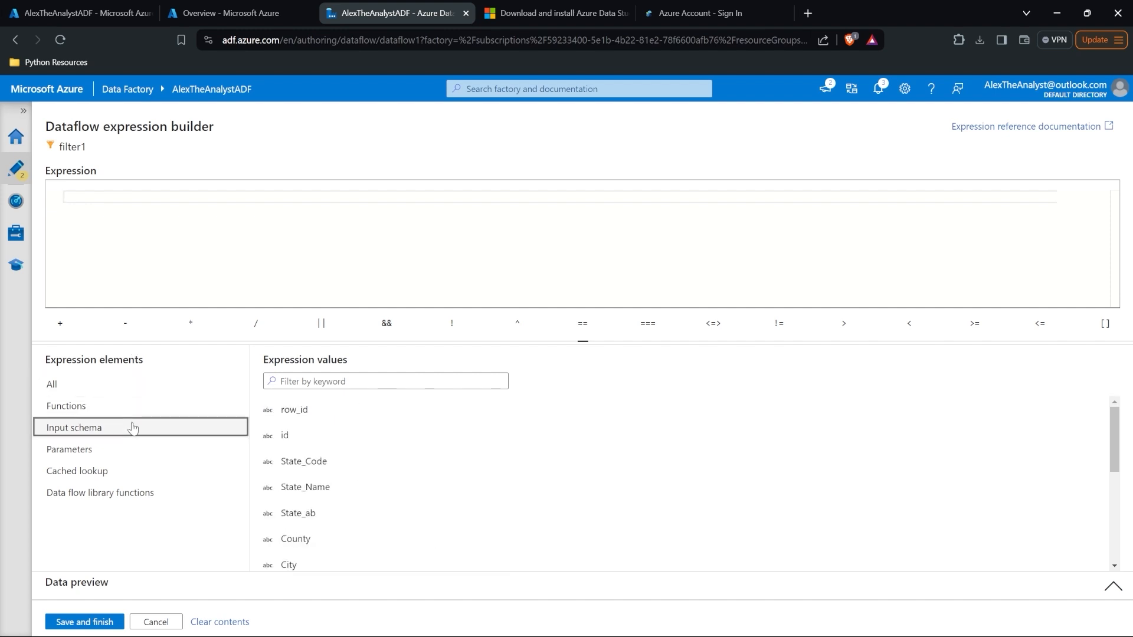
left_click(138, 449)
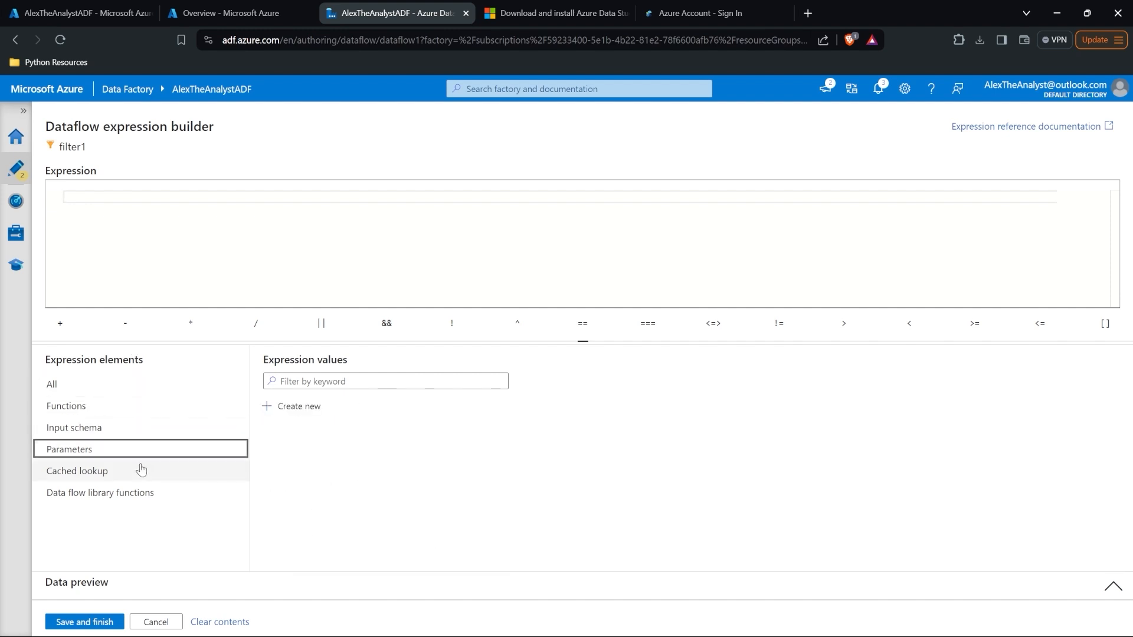
left_click(139, 469)
left_click(147, 492)
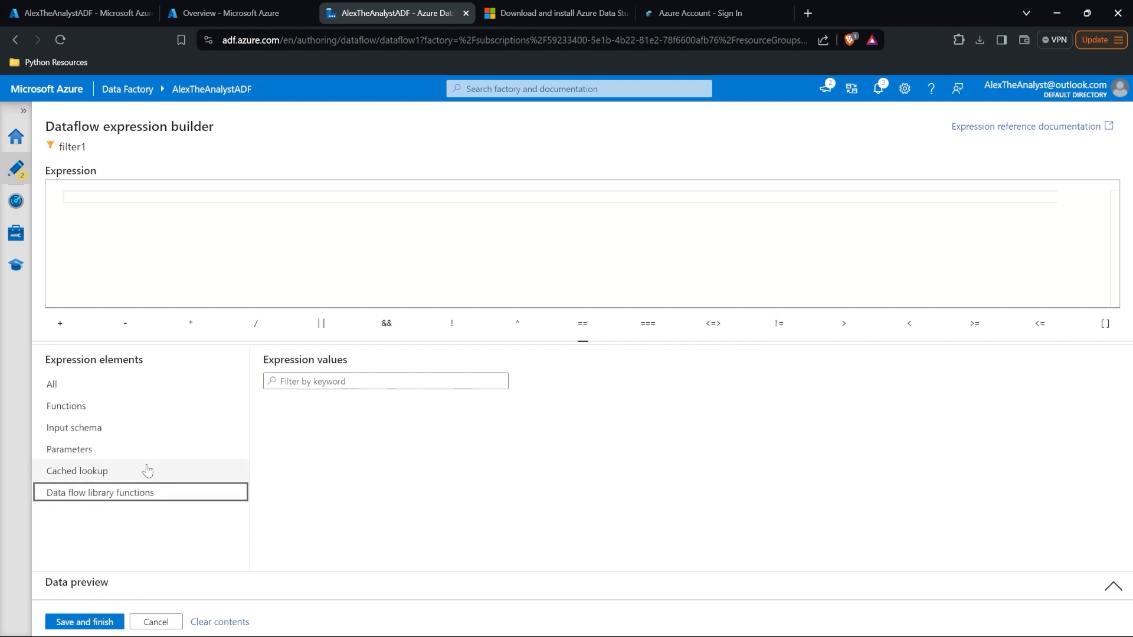
left_click(140, 413)
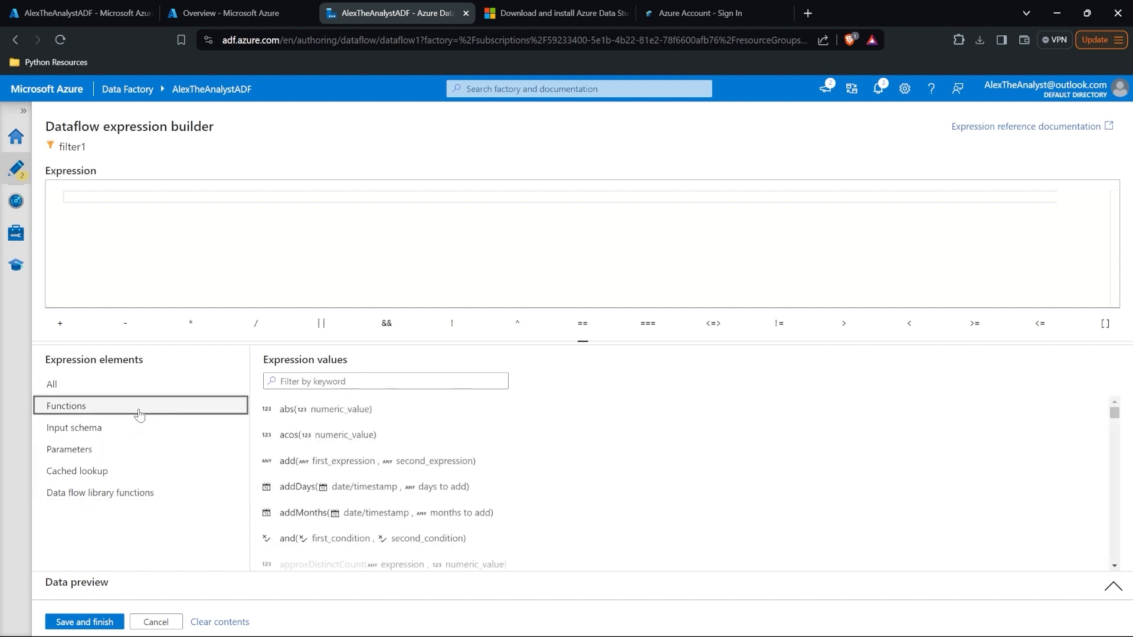
left_click(136, 428)
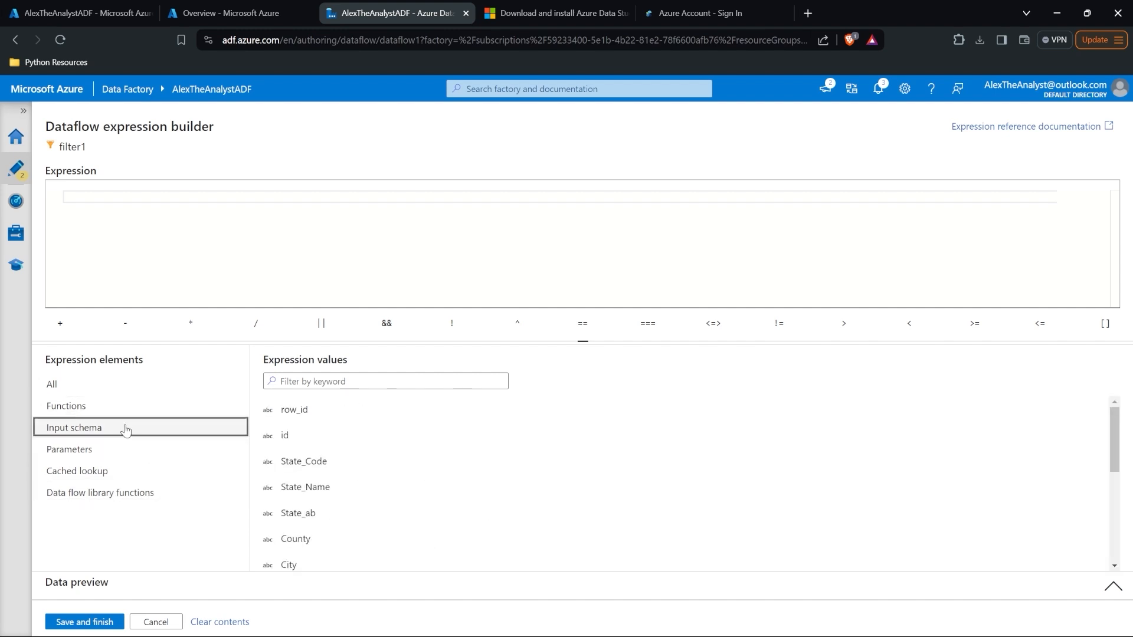
scroll(339, 472, "down", 3)
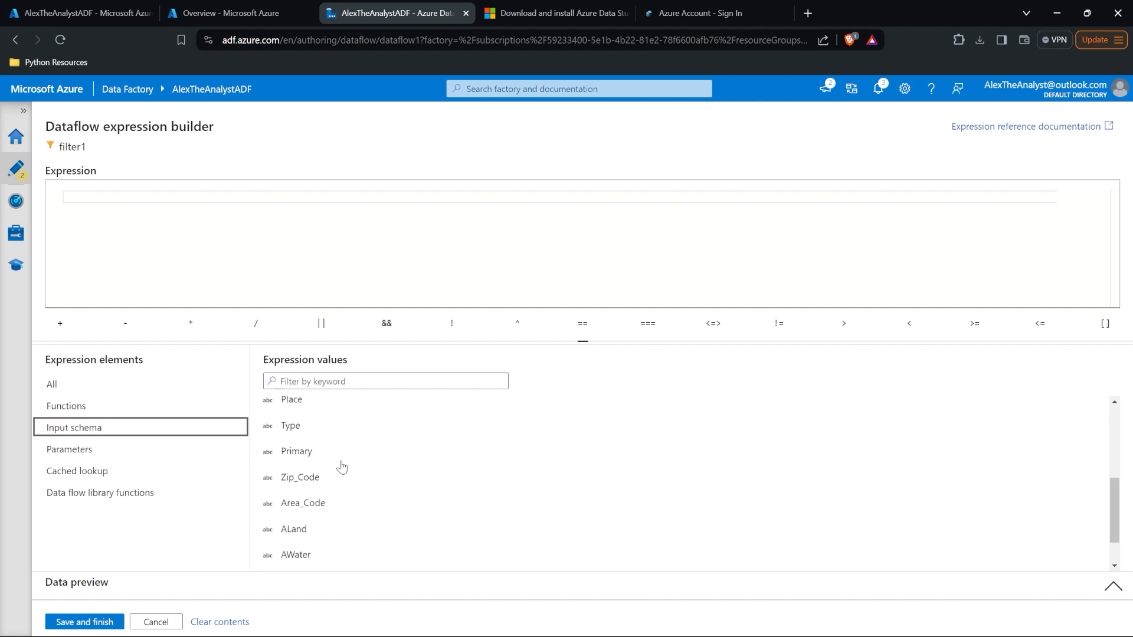
scroll(341, 466, "up", 3)
left_click(196, 409)
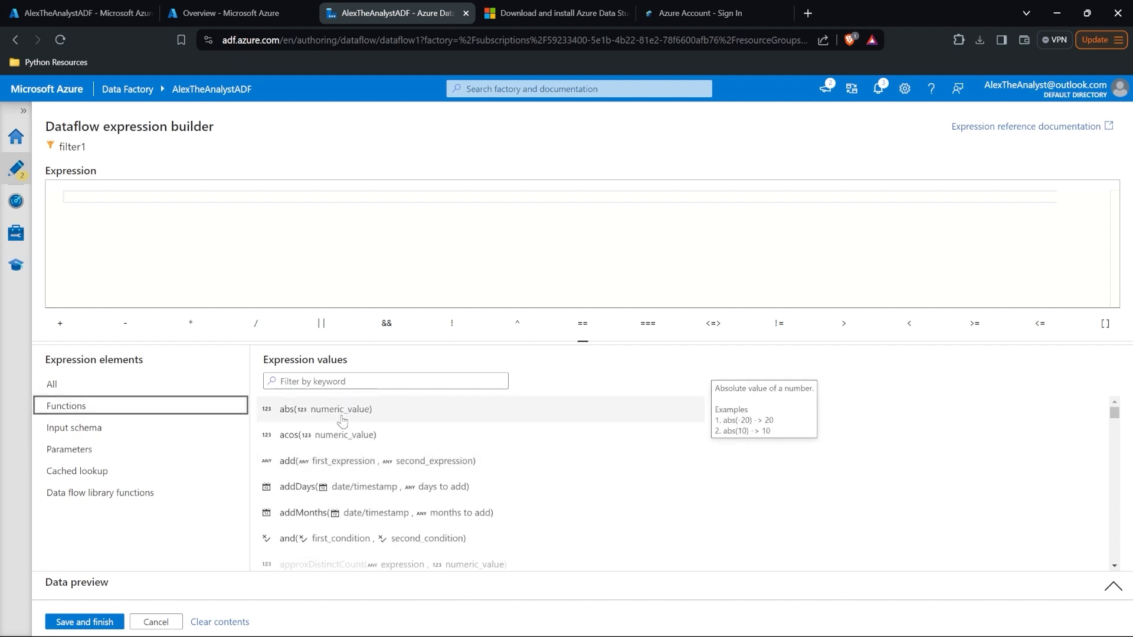
Step: Insert the equals function into the filter expression and clear the search box
left_click(368, 382)
type("equ")
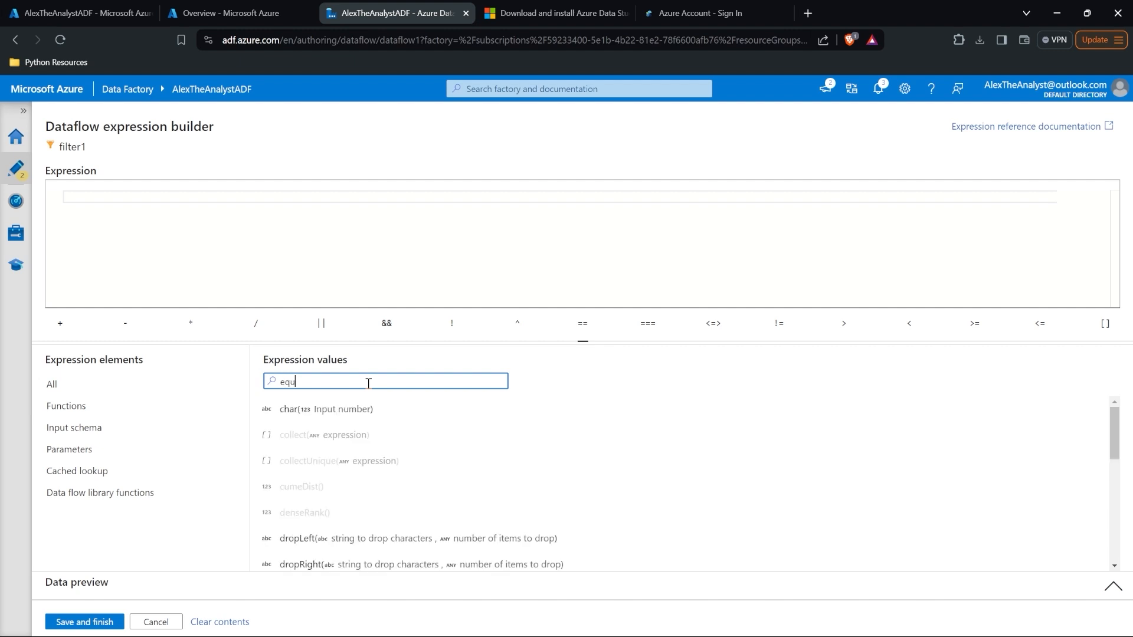
type("als")
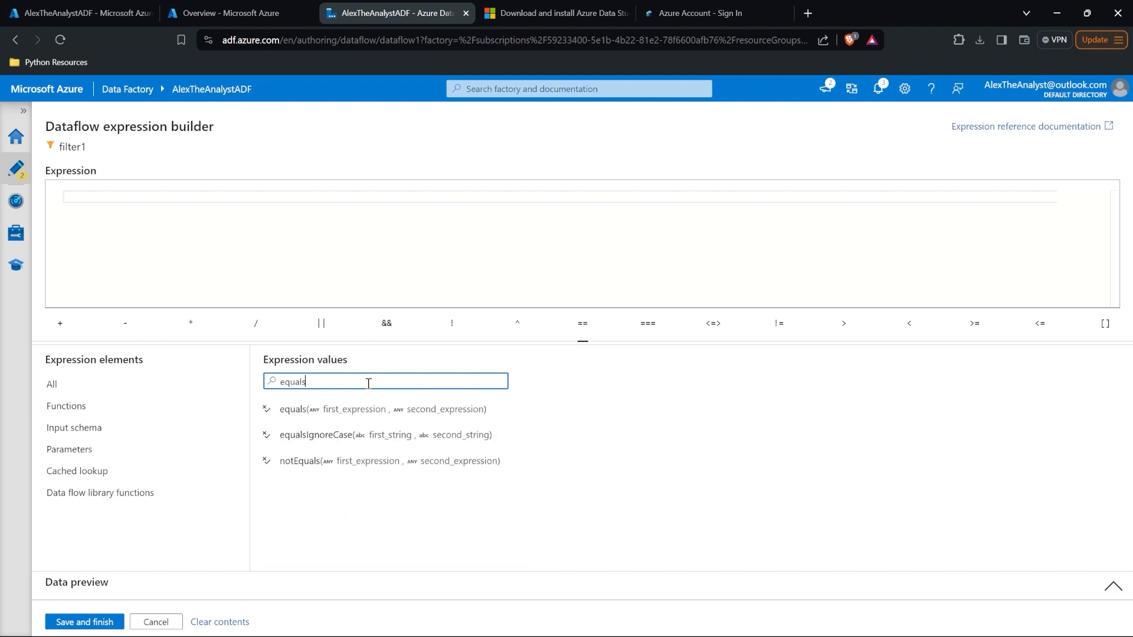
left_click(357, 413)
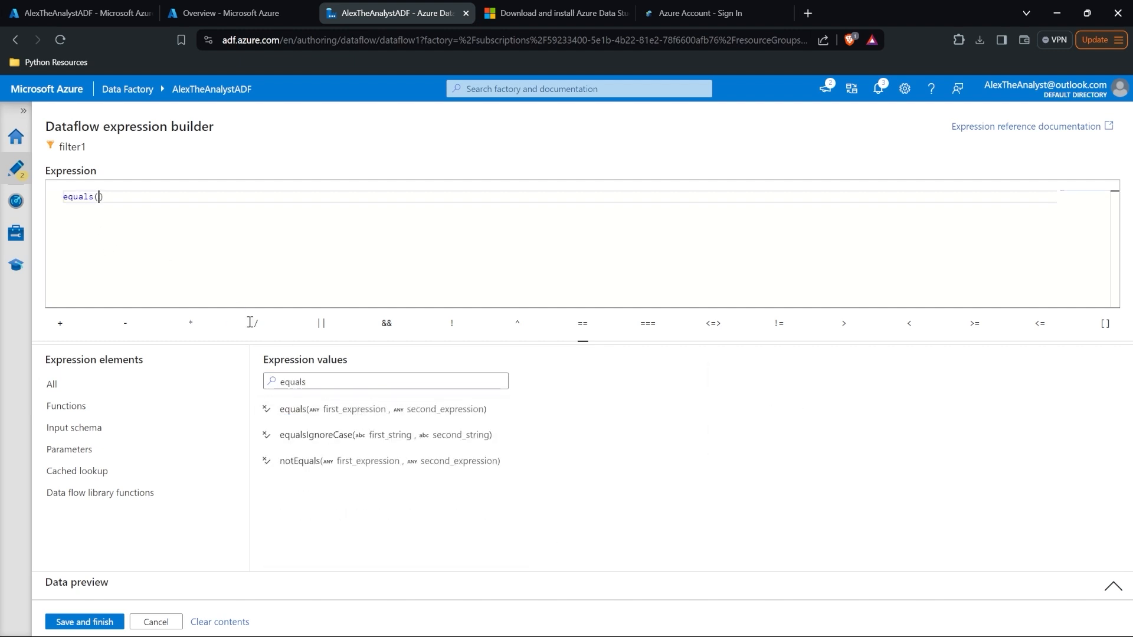
mouse_move(335, 416)
left_click(64, 434)
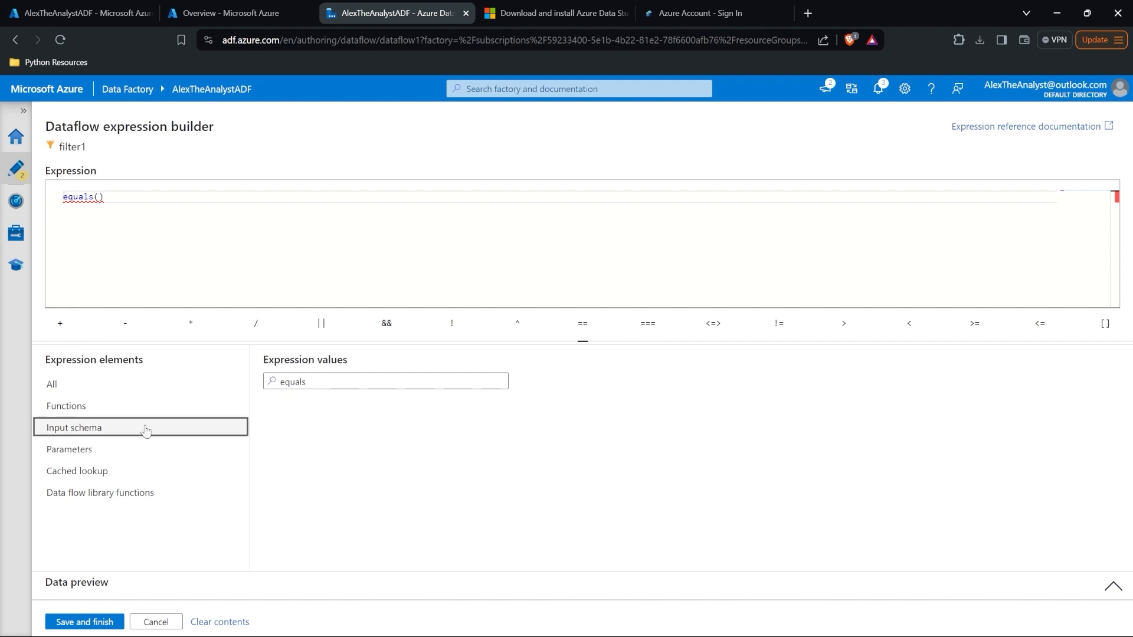
double_click(324, 381)
key("BackSpace")
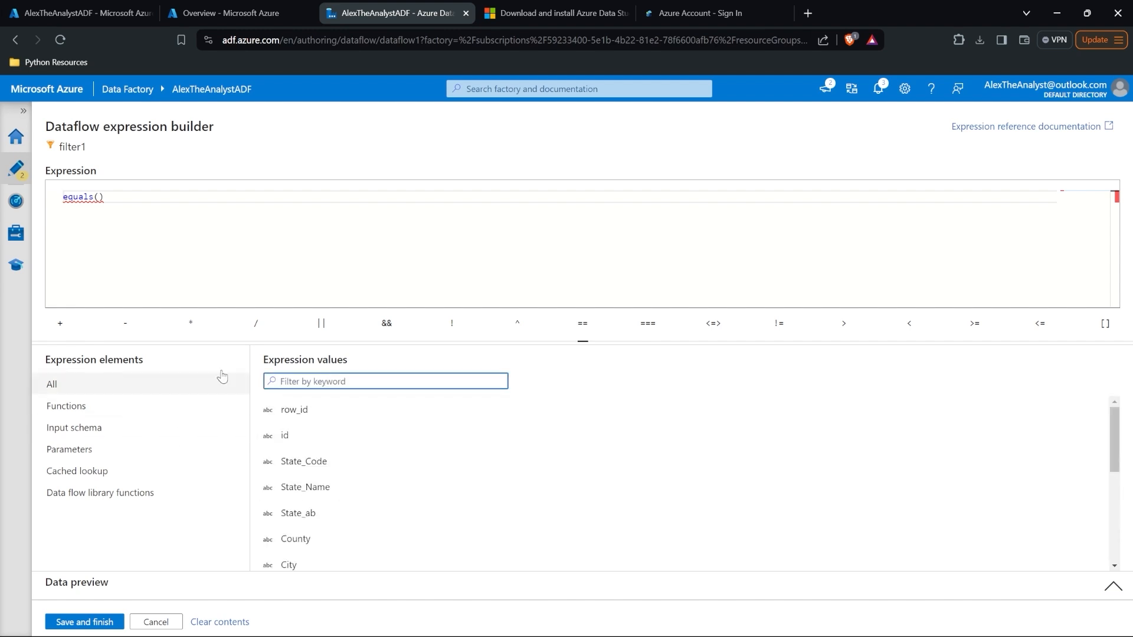
Step: Complete the condition as equals(State_Name, "Alabama")
left_click(97, 198)
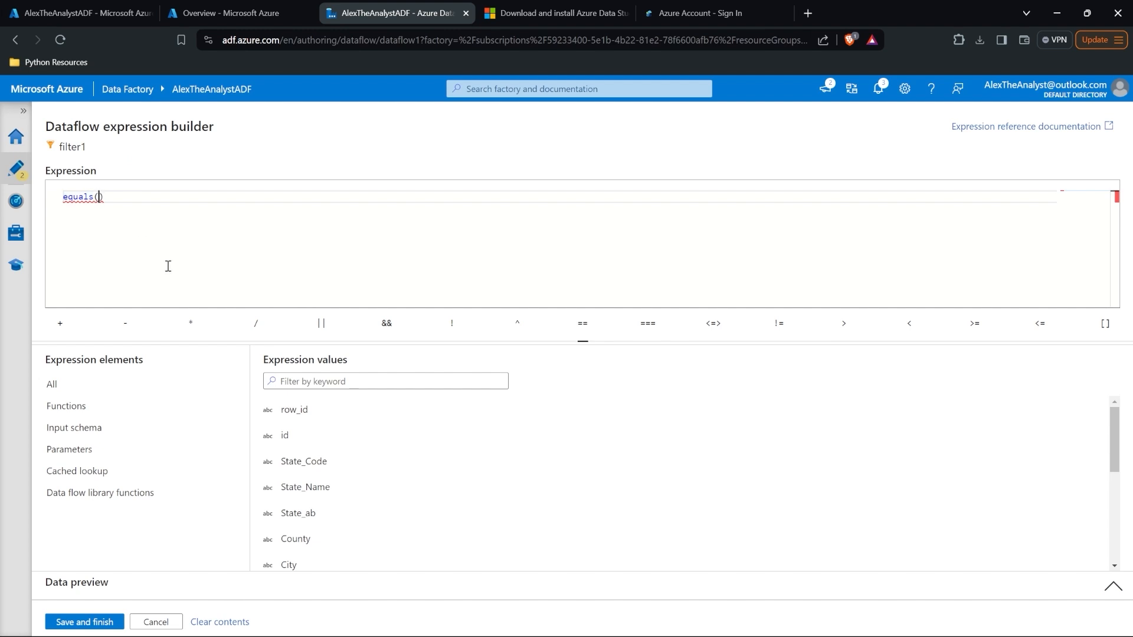
left_click(342, 488)
type(", ")
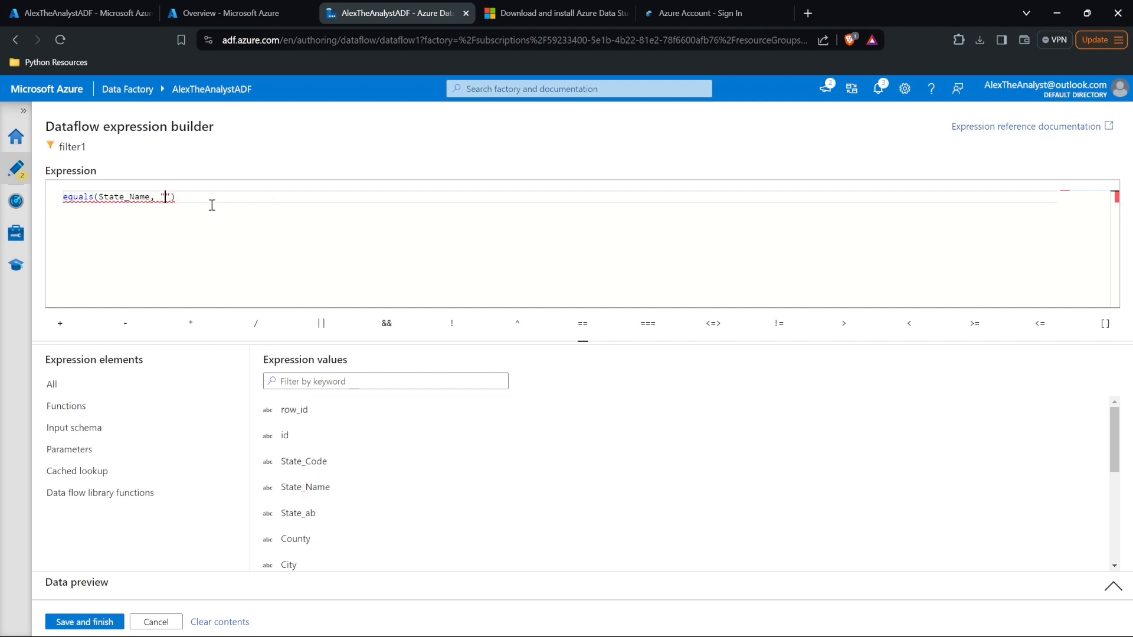
type("\"Alabama")
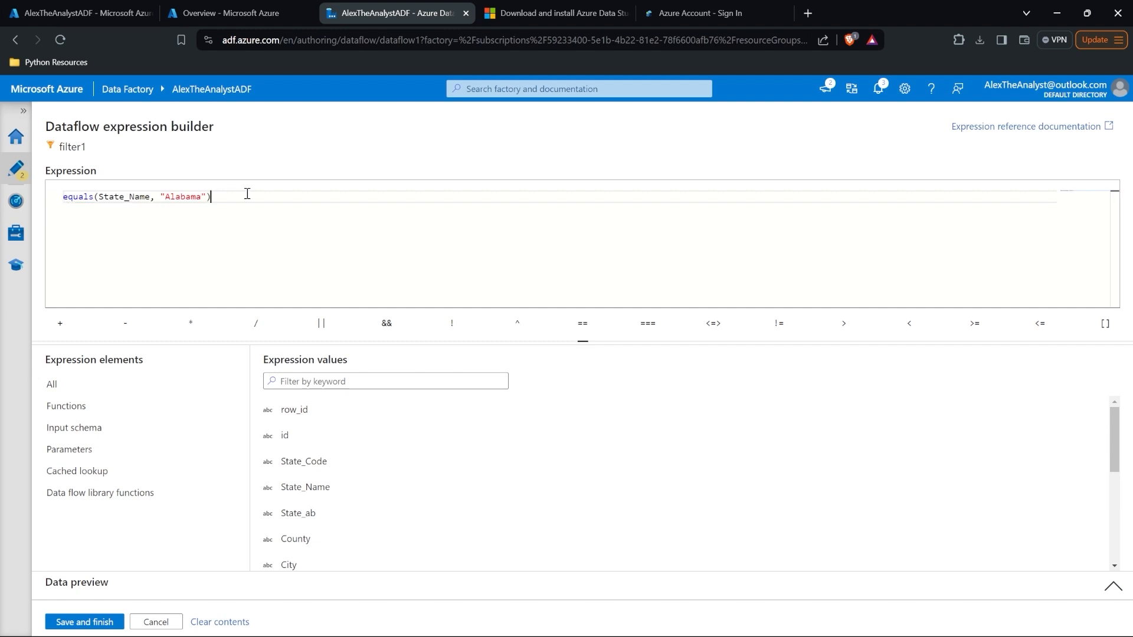
double_click(121, 195)
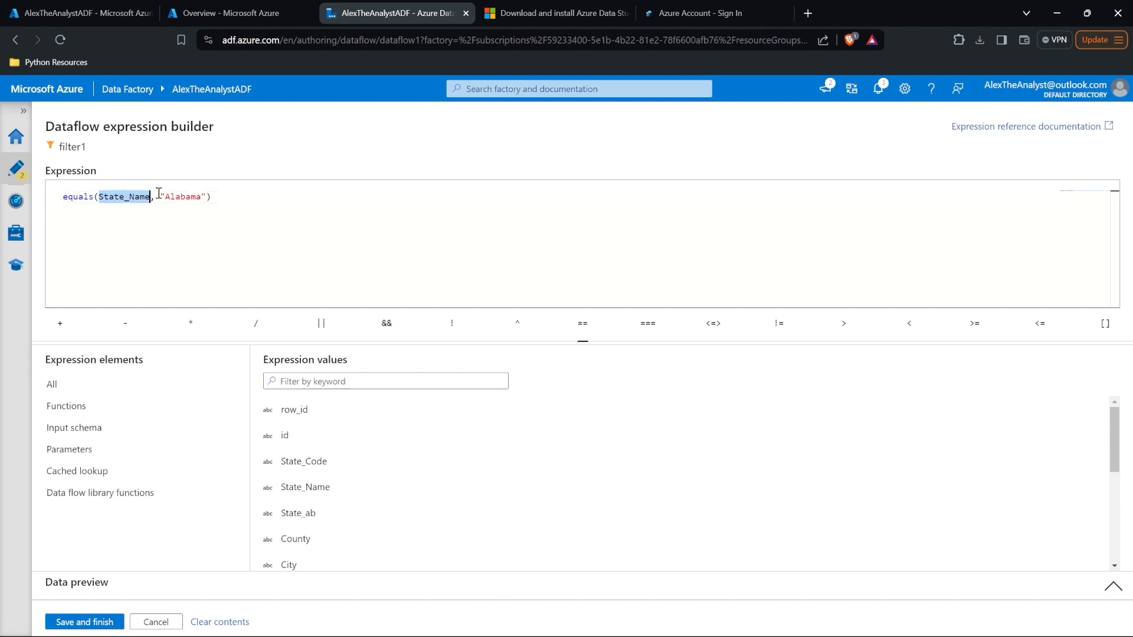
double_click(186, 197)
left_click(244, 198)
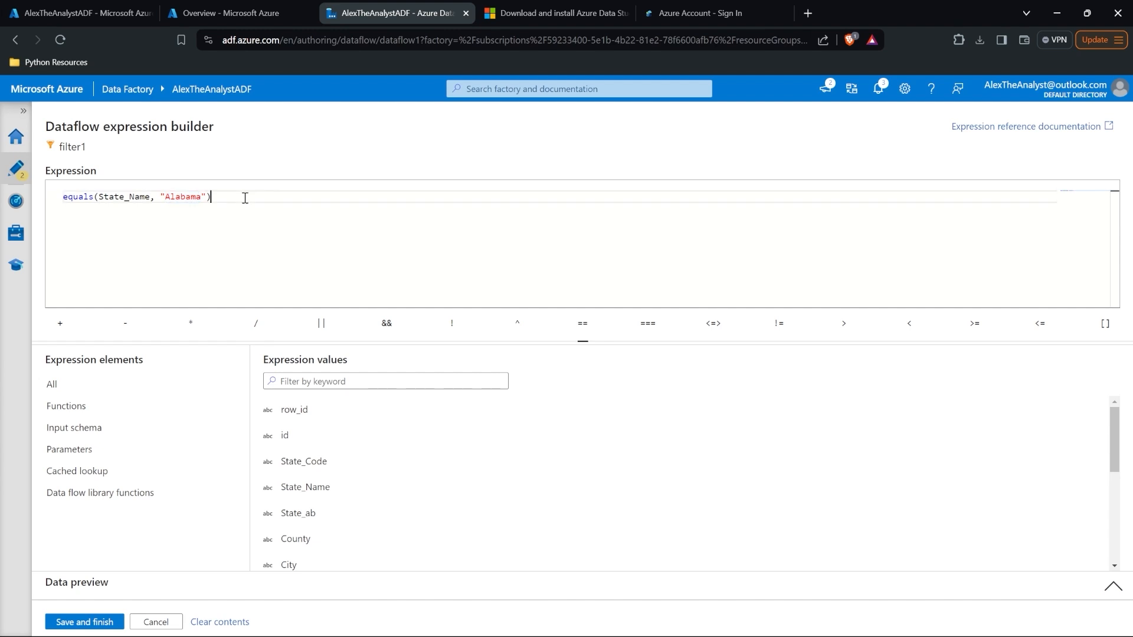
Step: Save the filter expression and check filter1's data preview
left_click(86, 622)
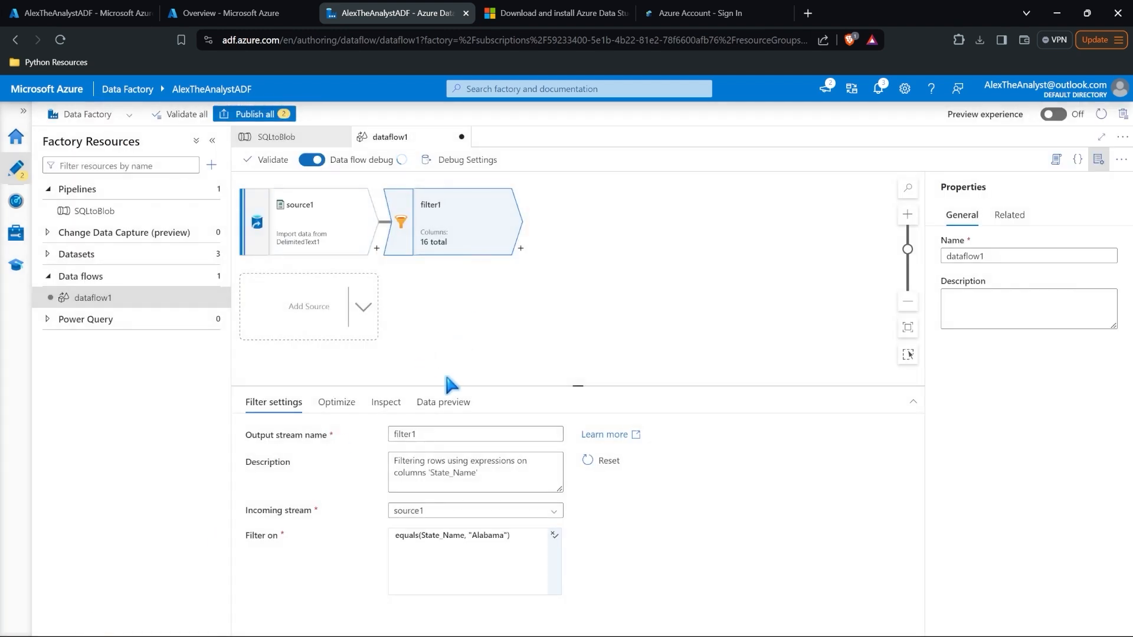
left_click(442, 404)
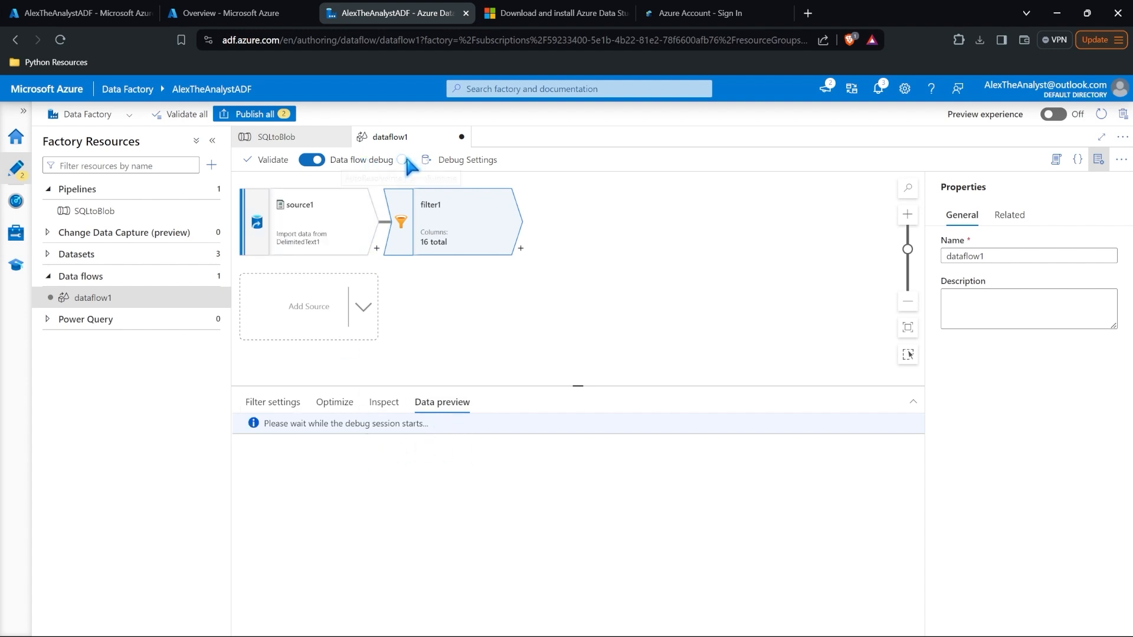
left_click(278, 402)
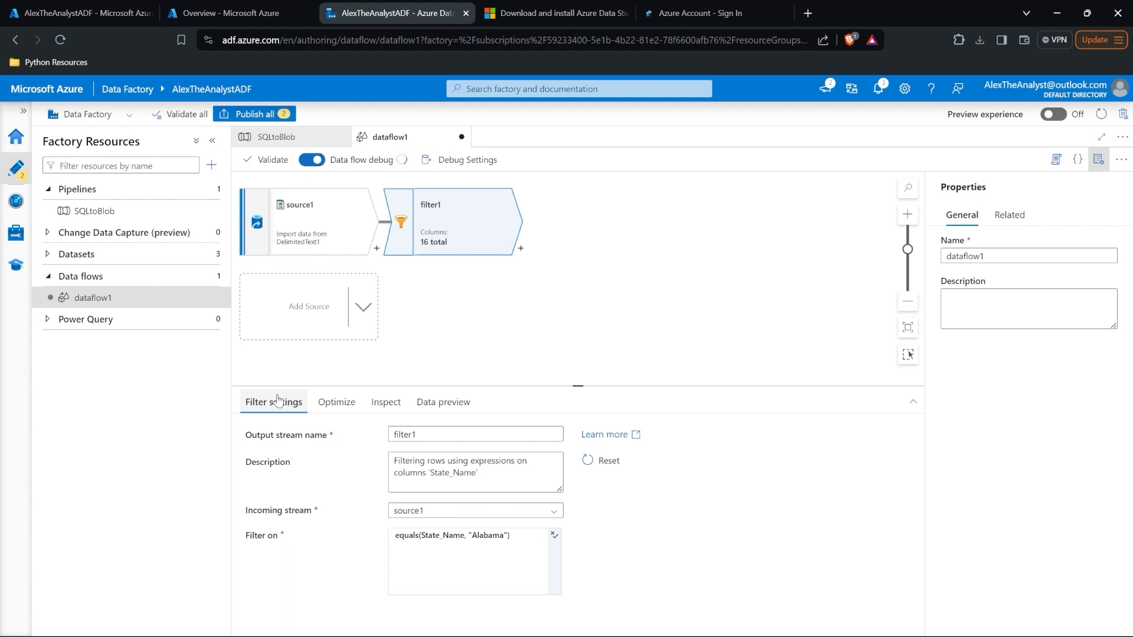
left_click(443, 404)
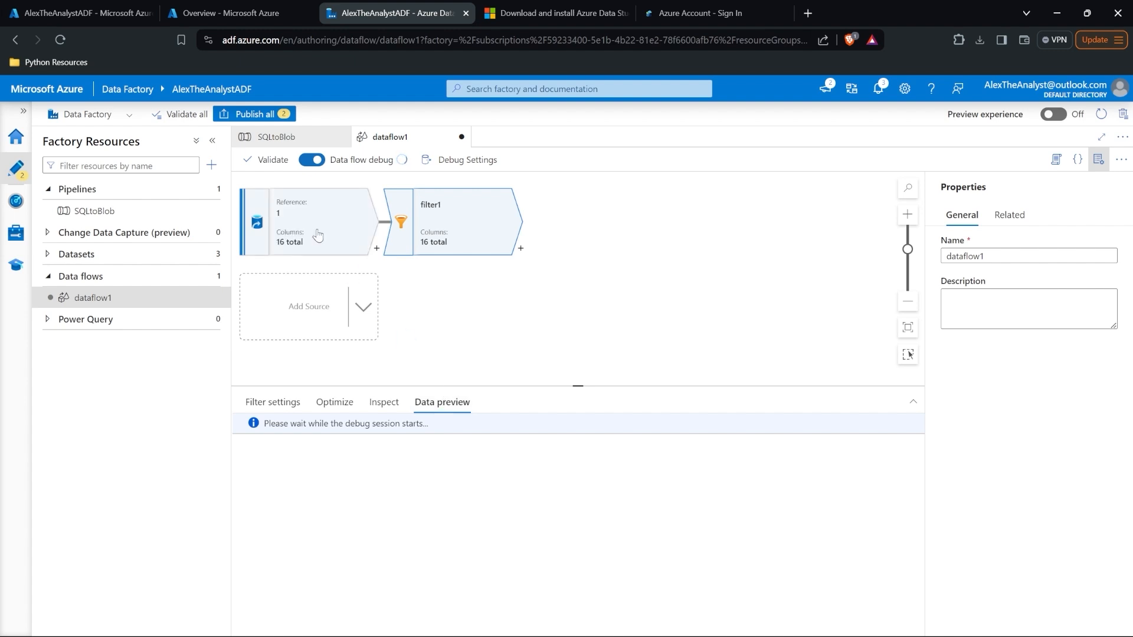
Step: Add a Sink from the Destination group after filter1 and enlarge its settings panel
left_click(520, 251)
scroll(623, 407, "down", 2)
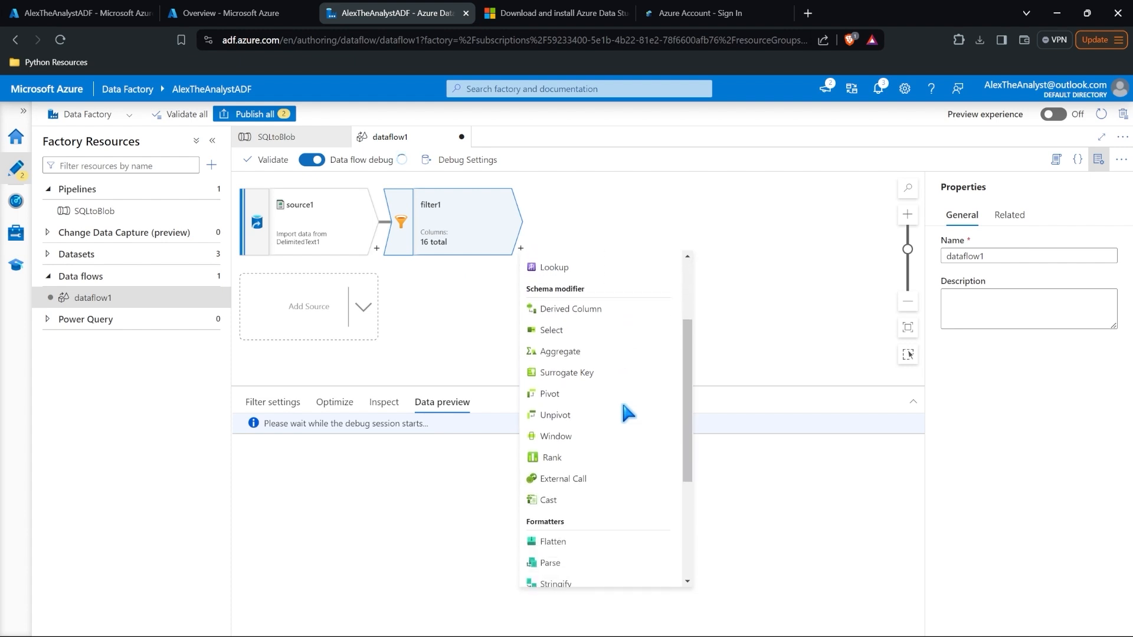
scroll(623, 406, "down", 3)
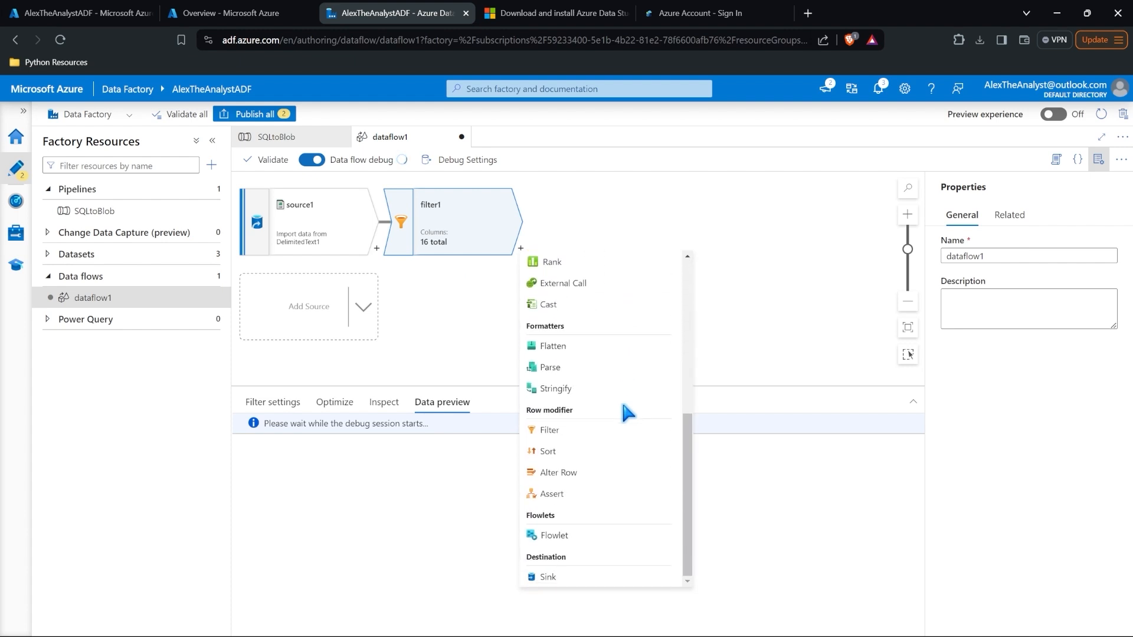
scroll(629, 410, "up", 5)
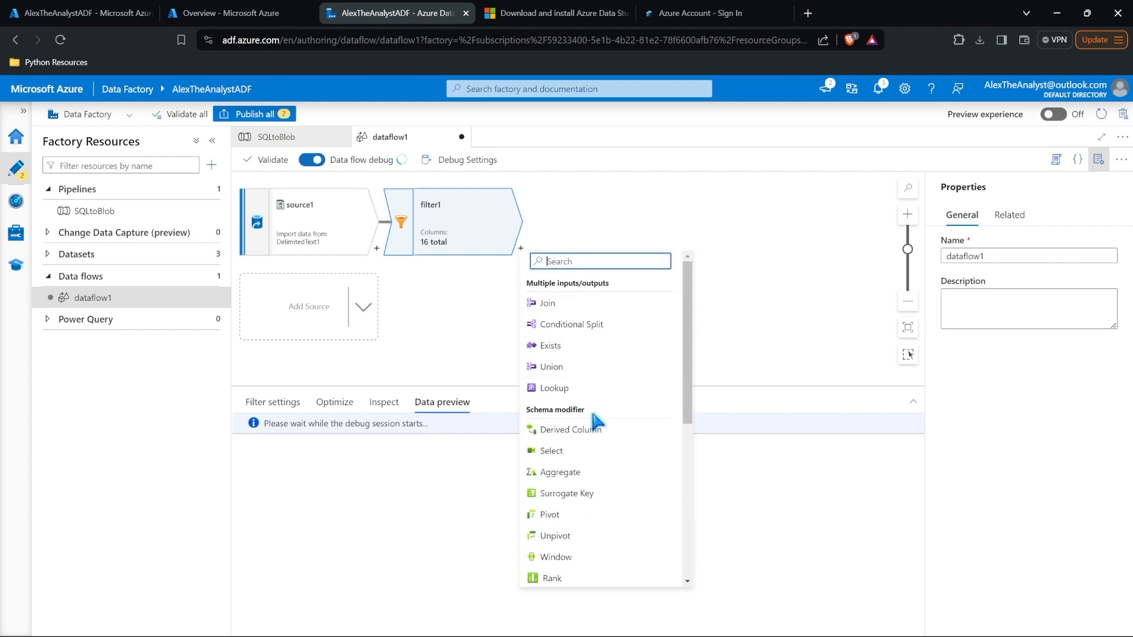
scroll(599, 540, "down", 4)
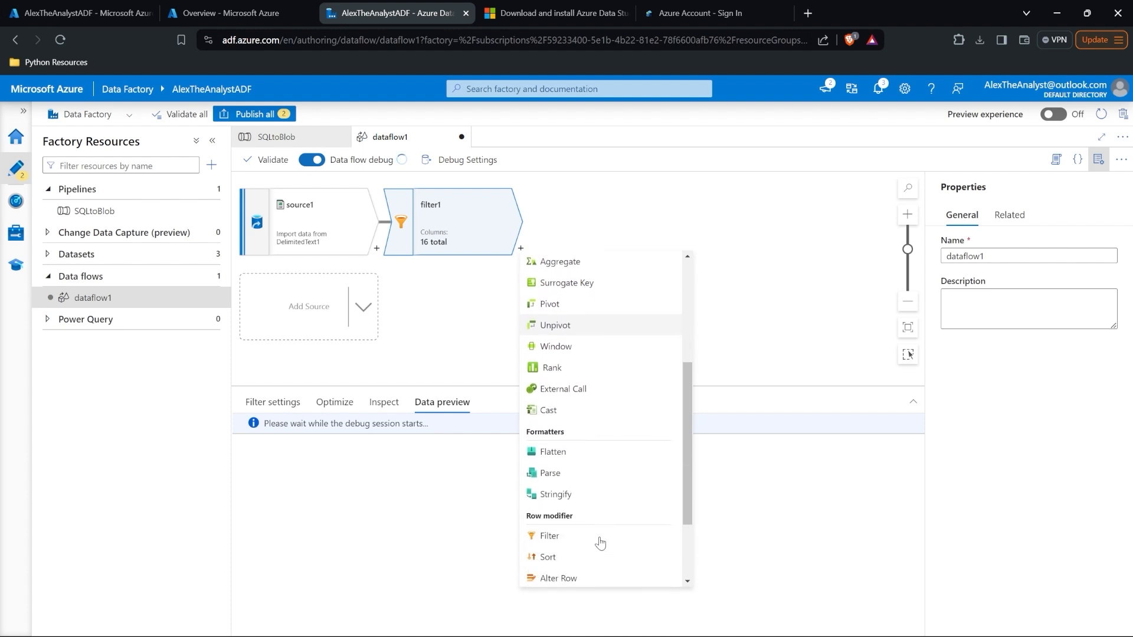
scroll(600, 542, "down", 2)
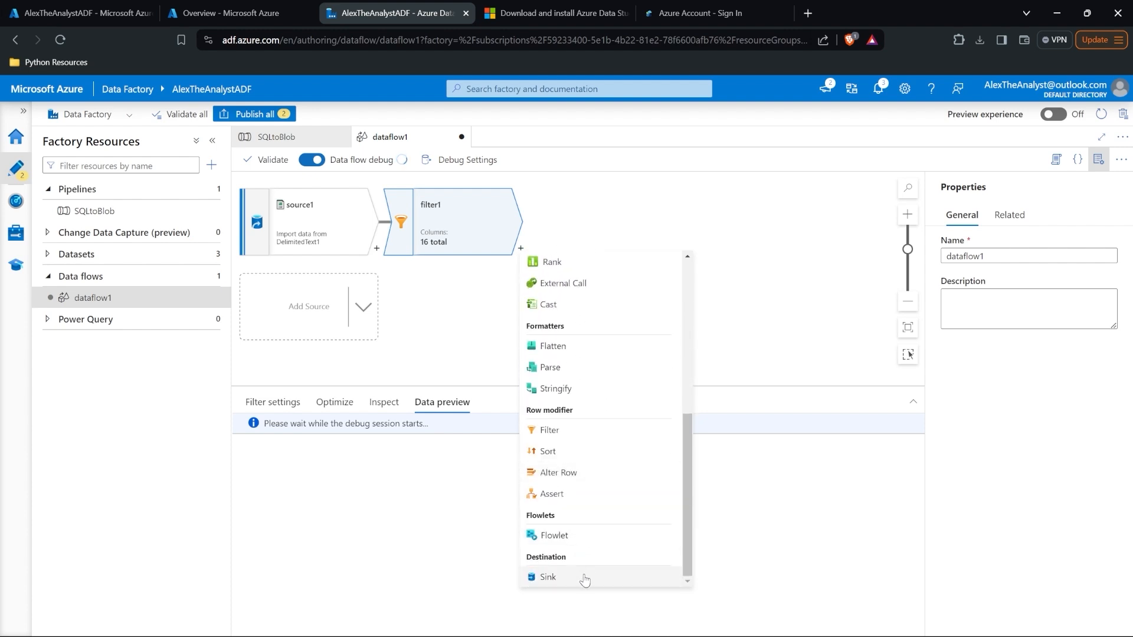
left_click(584, 578)
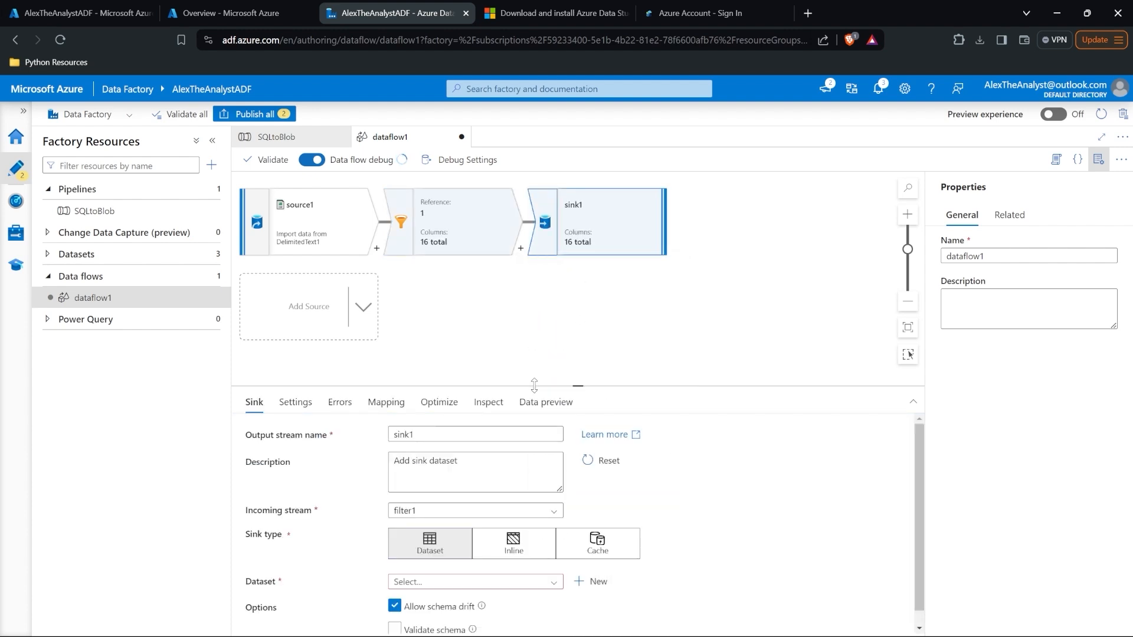
left_click_drag(533, 385, 534, 273)
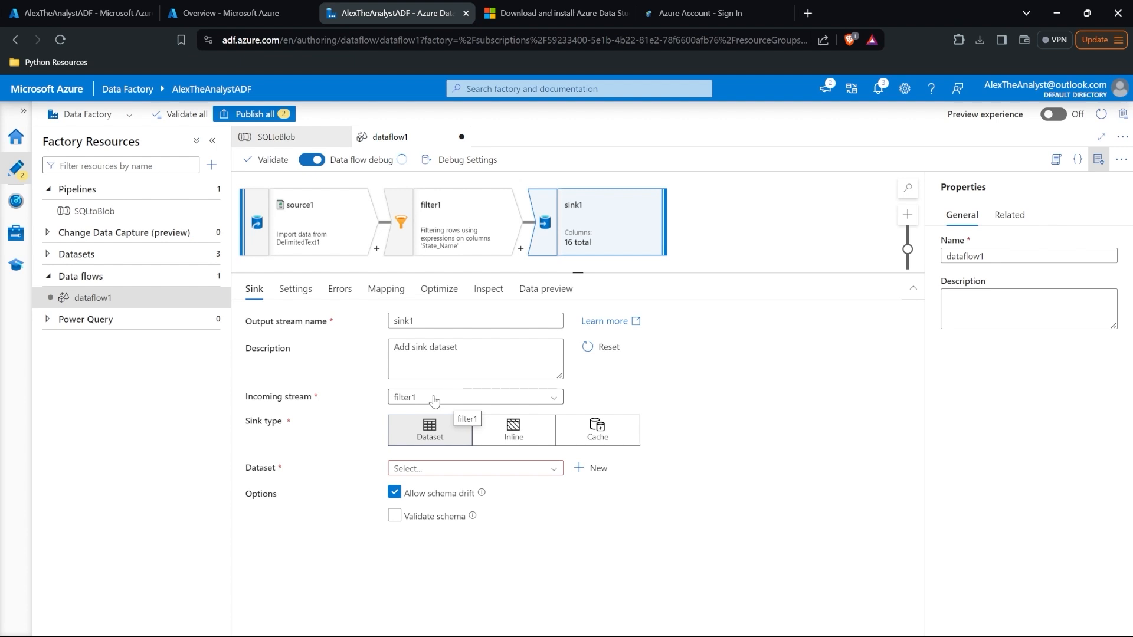
Step: Start a new Azure Blob Storage DelimitedText dataset for the sink
left_click(551, 468)
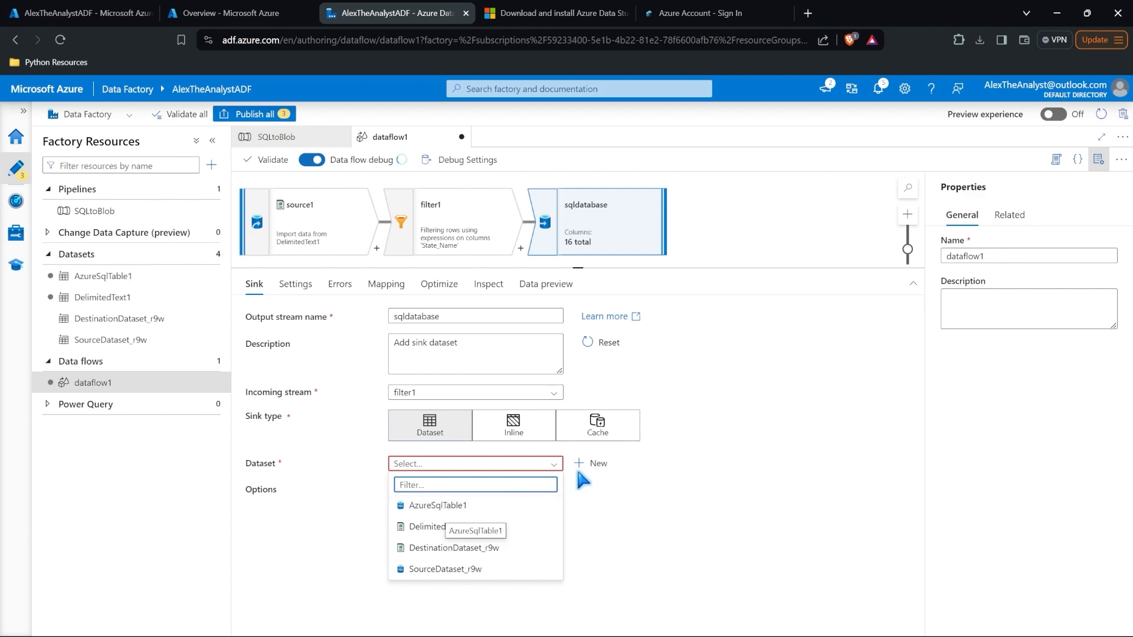
left_click(595, 464)
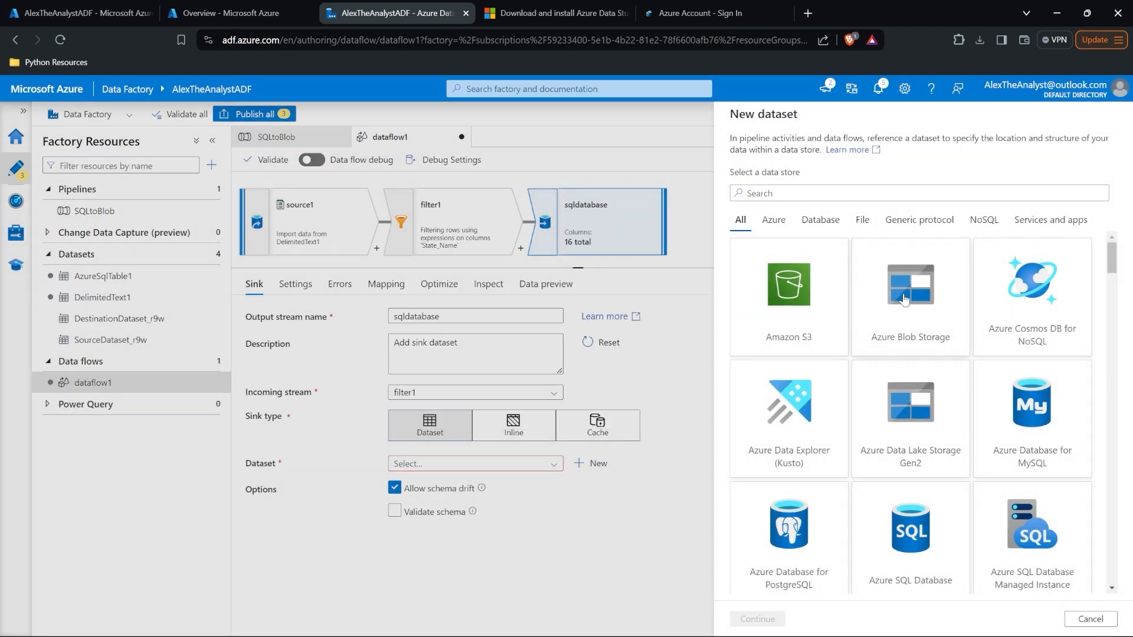
left_click(909, 301)
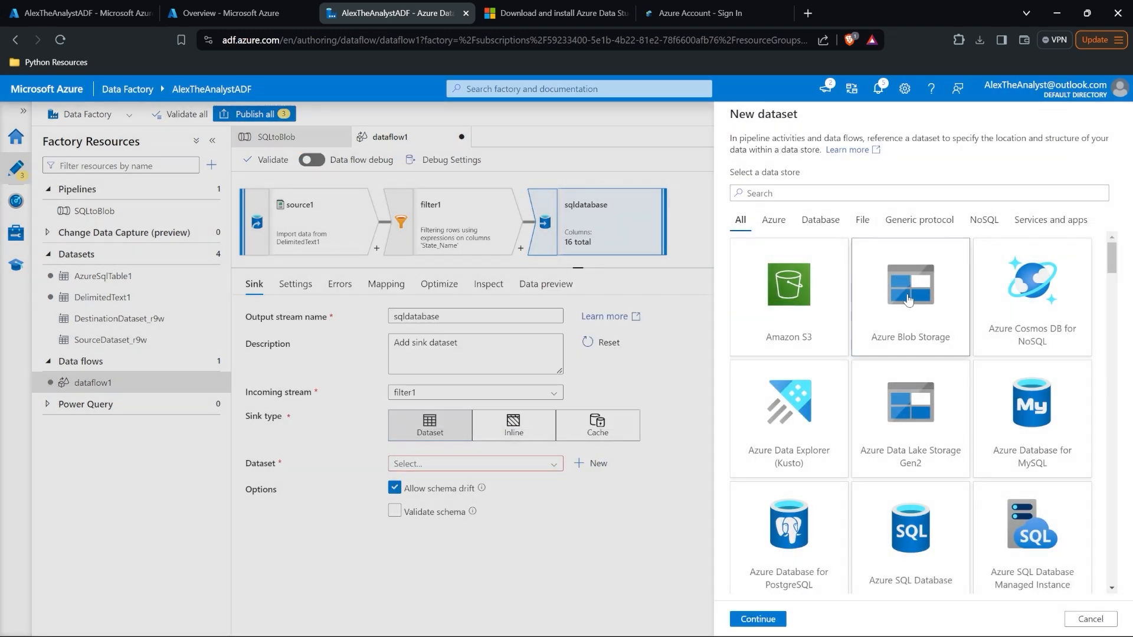
left_click(758, 619)
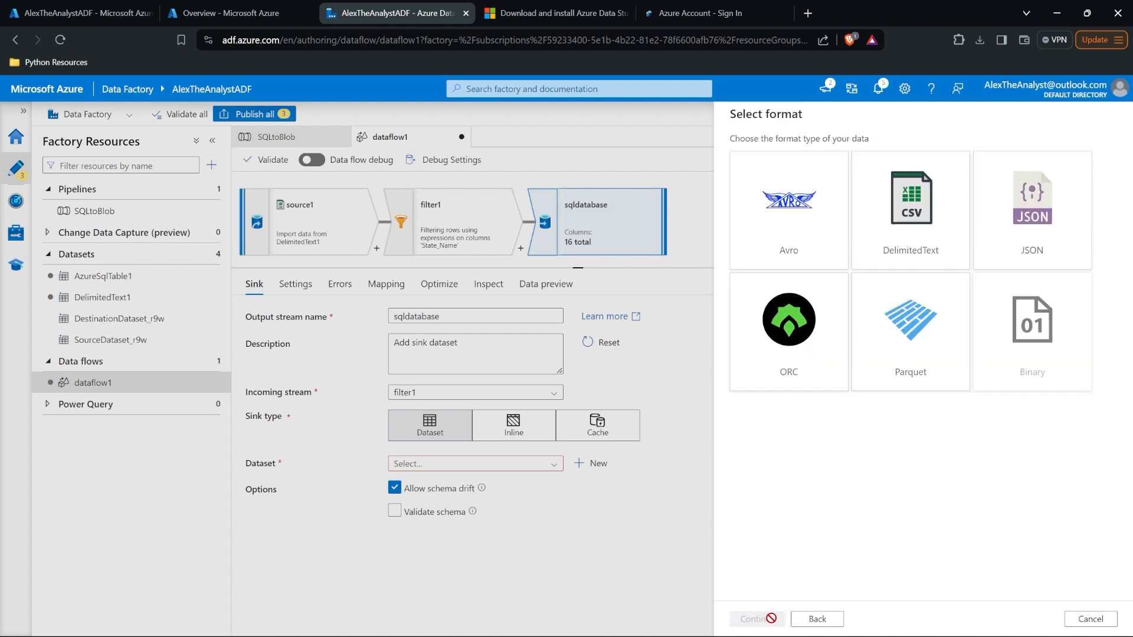
left_click(901, 204)
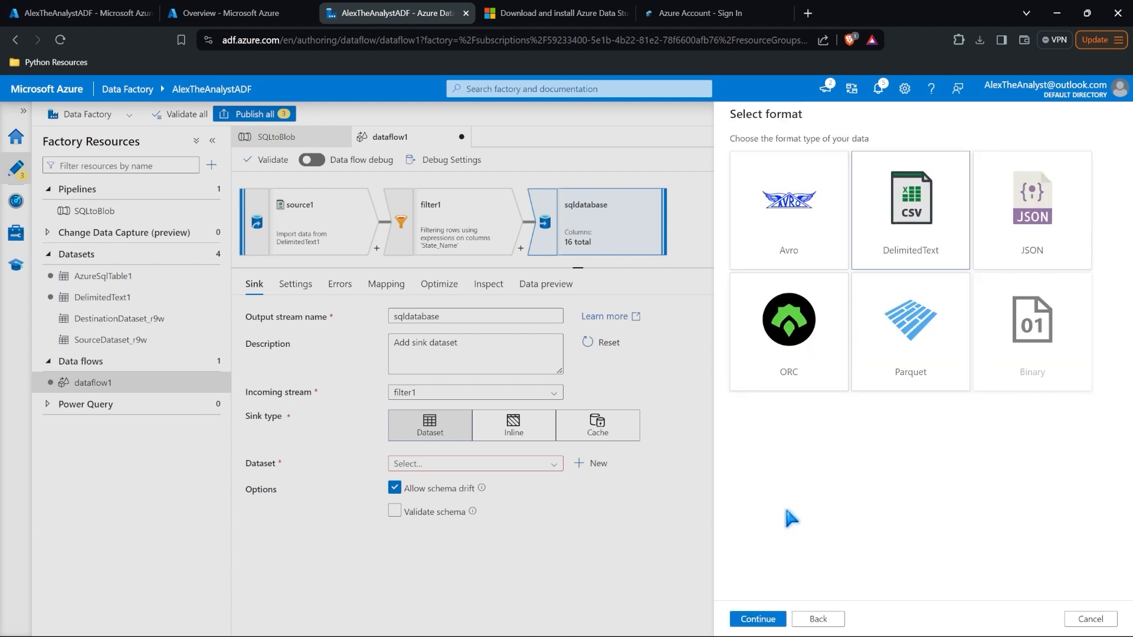
left_click(757, 619)
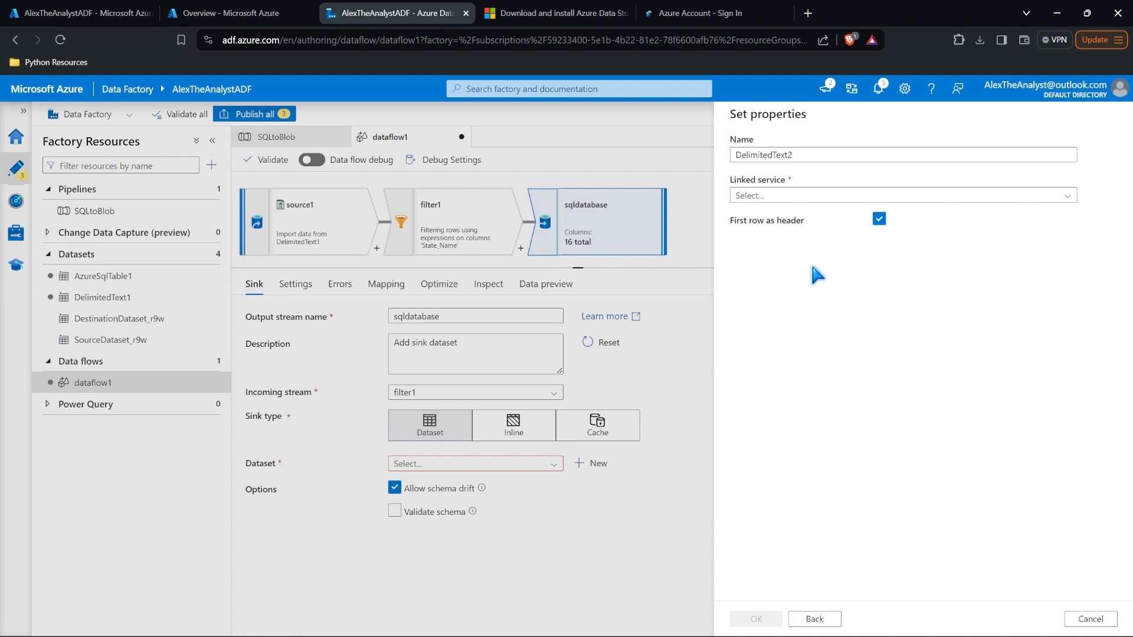
Step: Link AzureBlobStorage1 with atacontainer as the path and create DelimitedText2
left_click(827, 202)
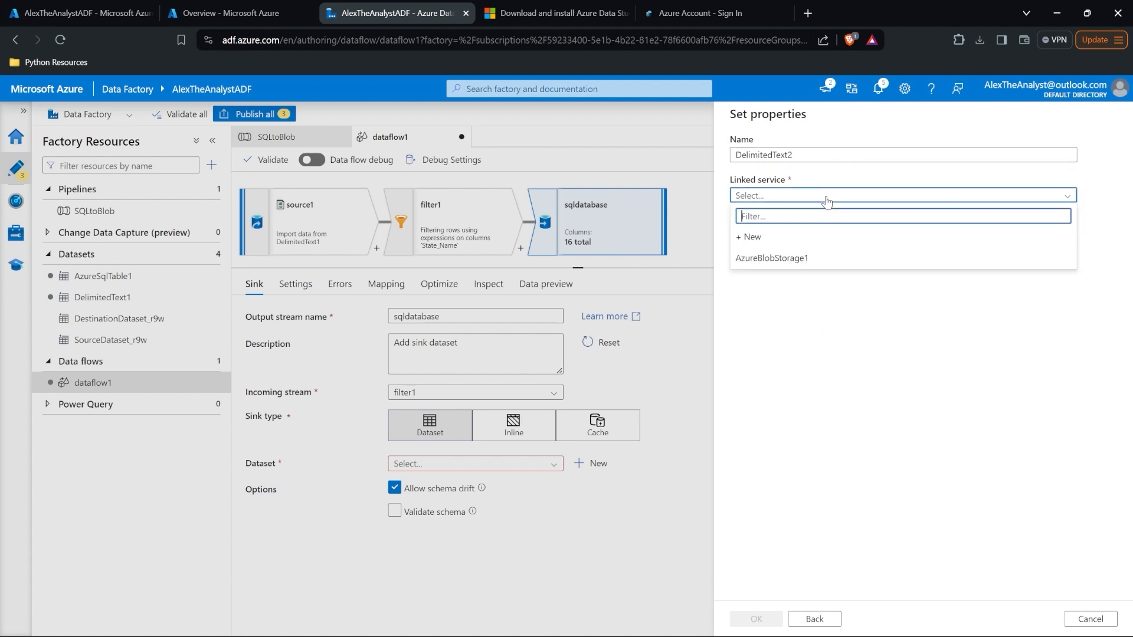
left_click(830, 257)
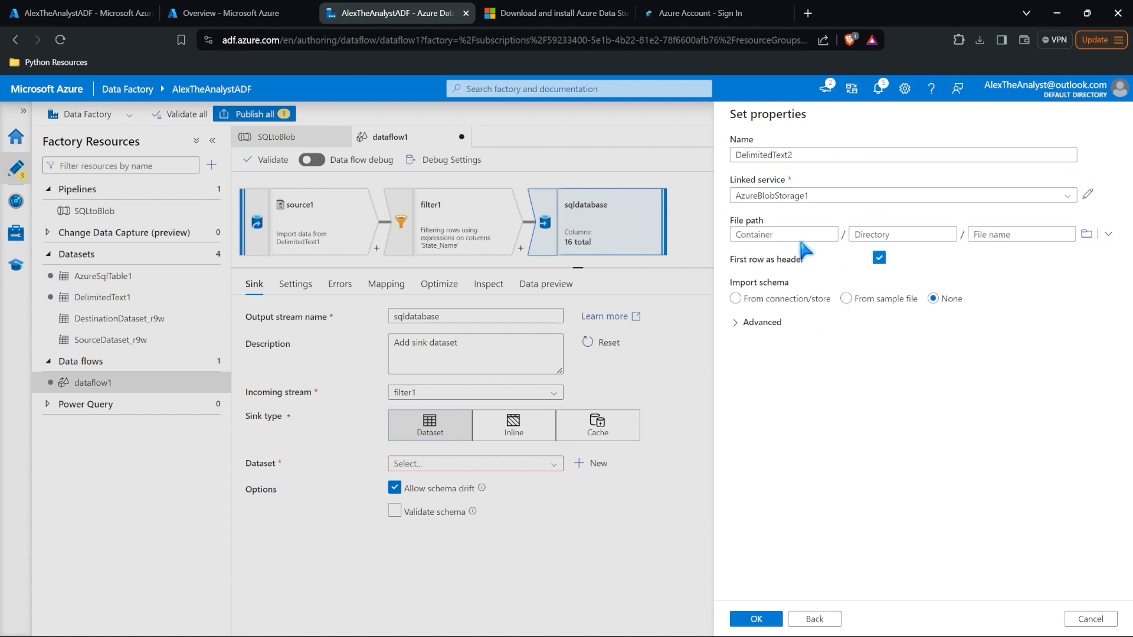
left_click(1086, 233)
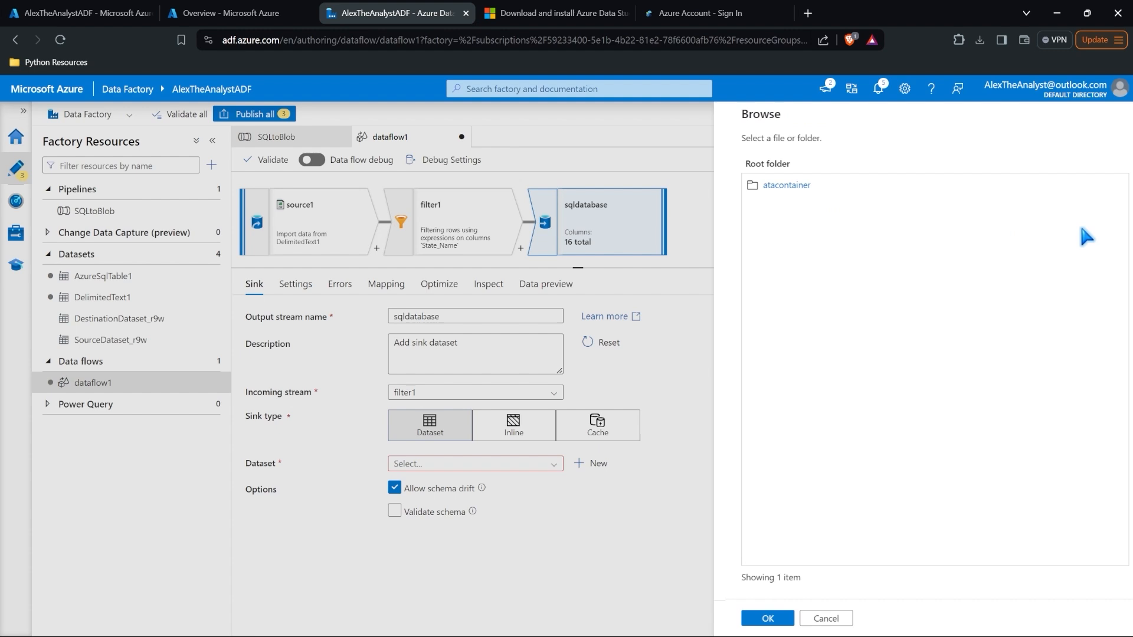
left_click(854, 187)
left_click(756, 619)
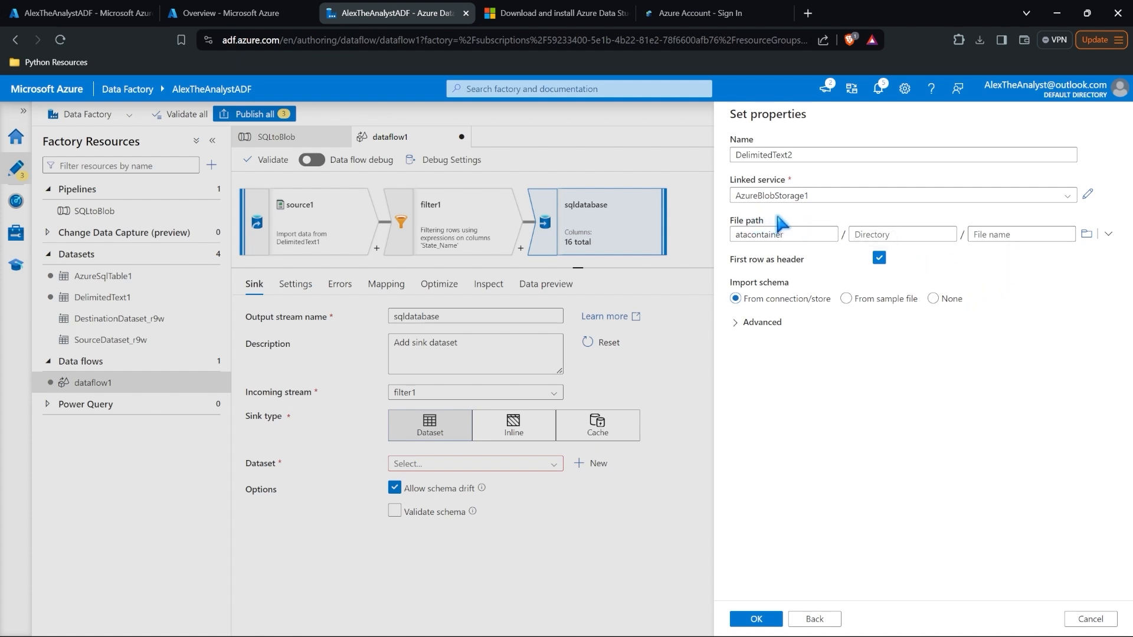
left_click(757, 619)
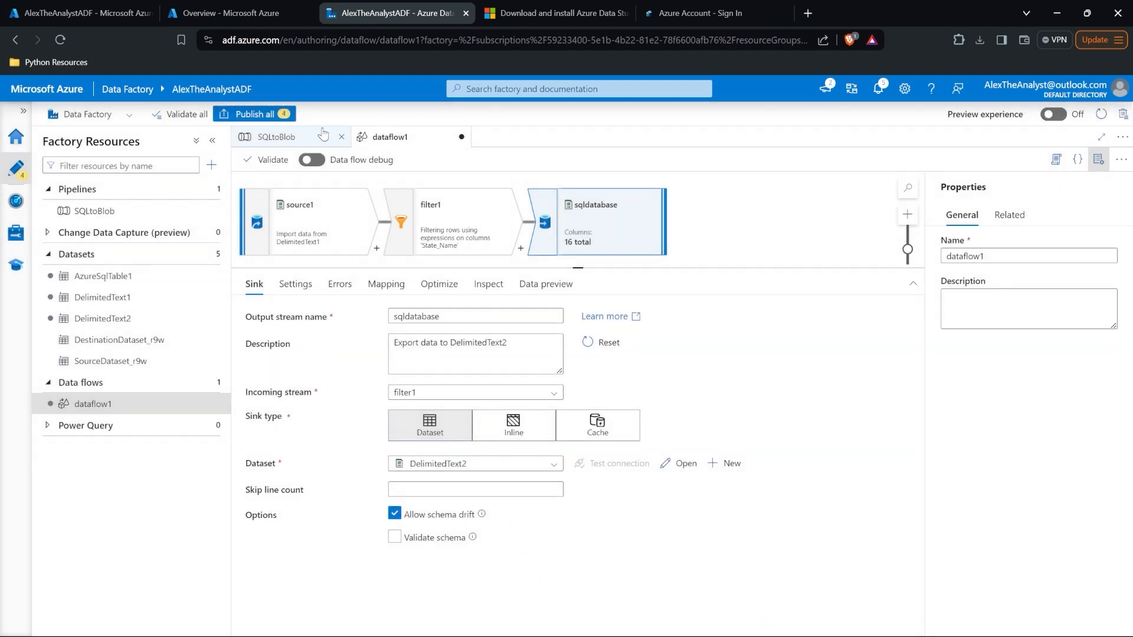
Step: Set the sink's file name option to 'Output to single file' named filtereddata.csv
left_click(306, 285)
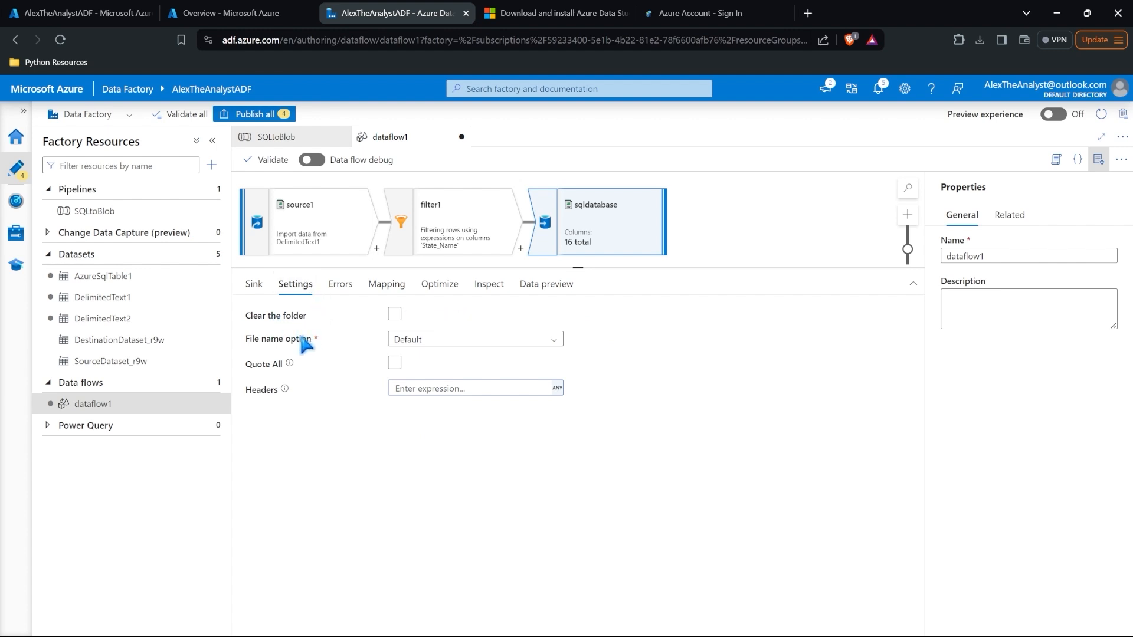
left_click(402, 345)
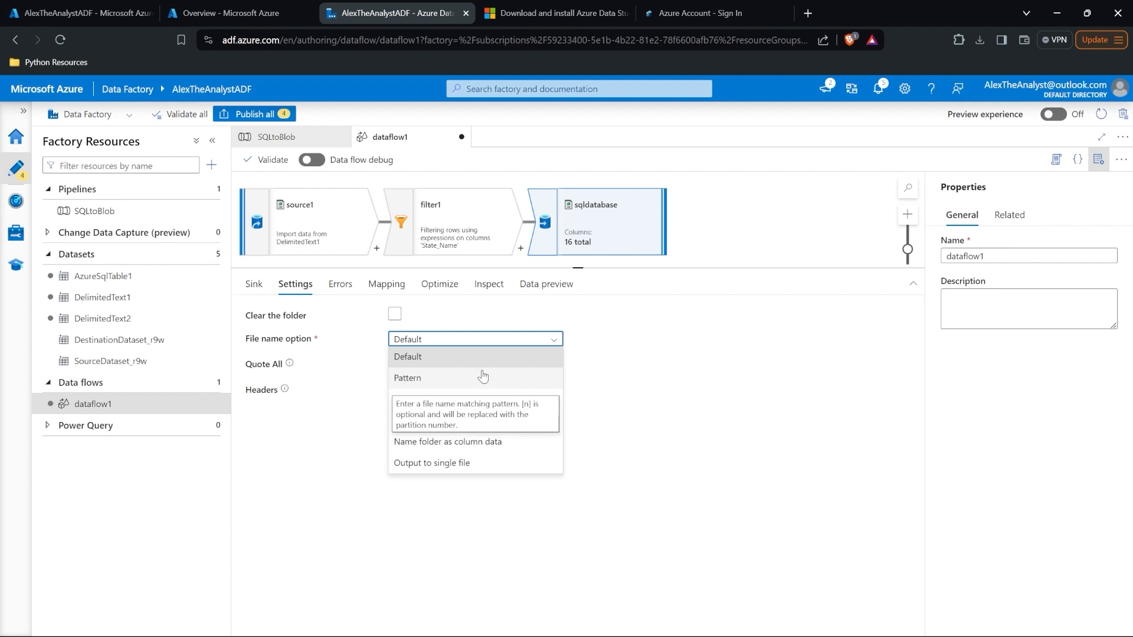
left_click(474, 464)
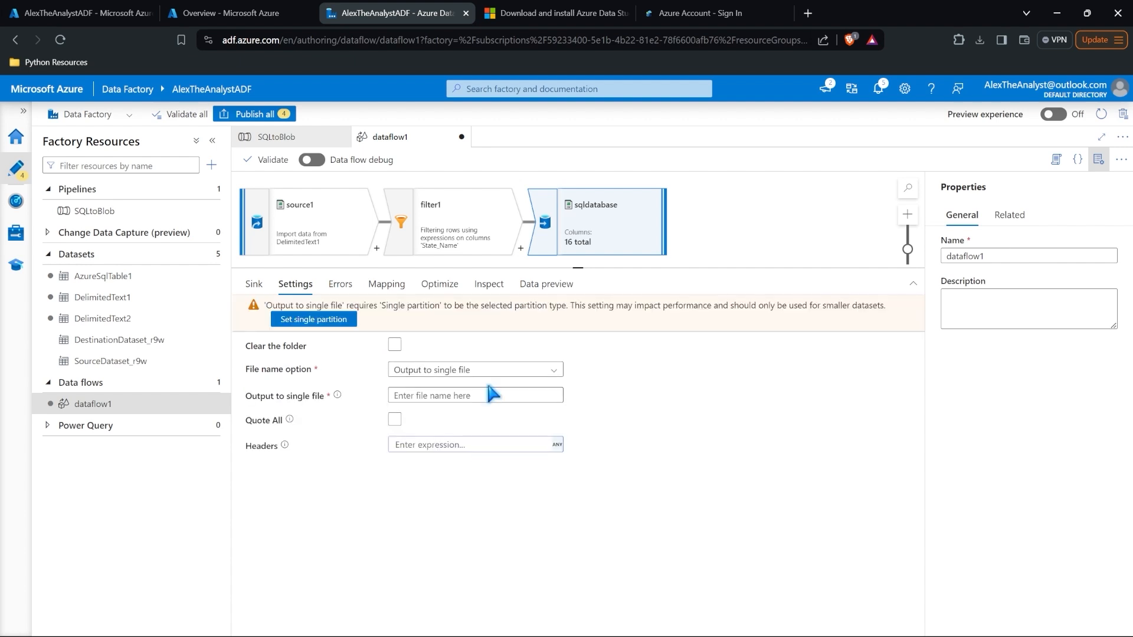
left_click(493, 374)
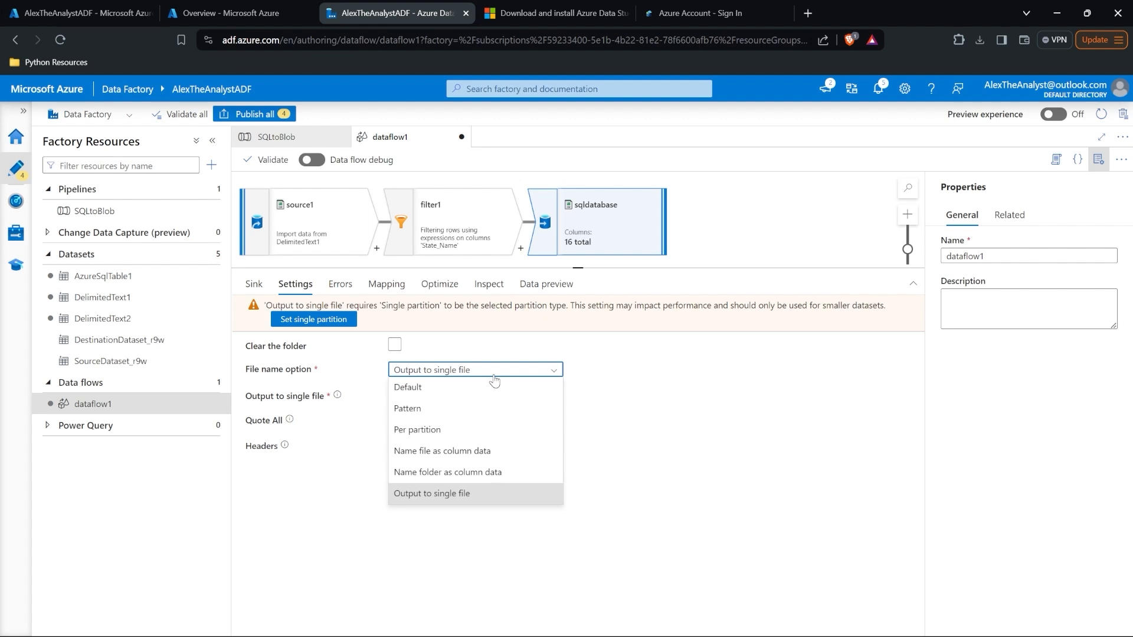
left_click(478, 500)
left_click(441, 398)
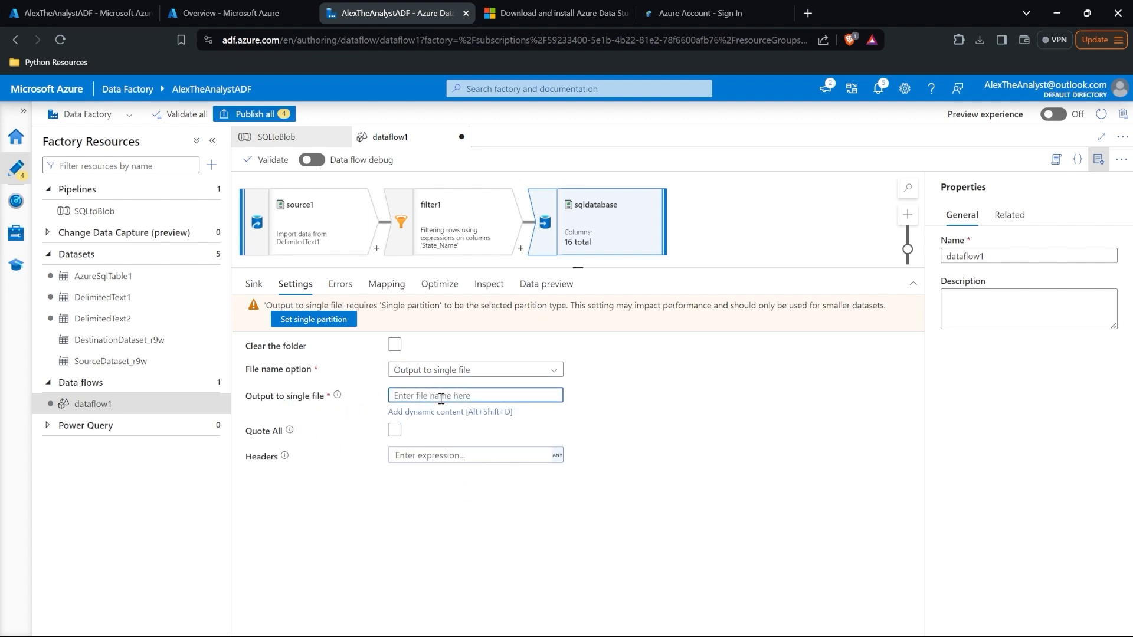
type("filtereddata.csv")
left_click(460, 487)
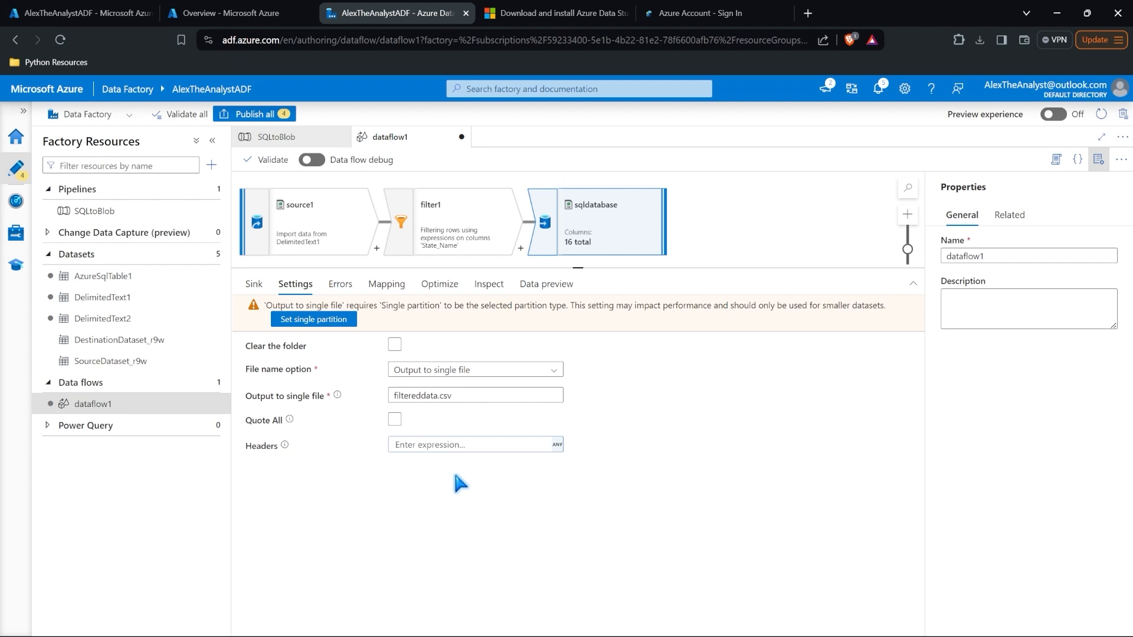
Step: Fix the publish validation error by setting the sink to Single partition, then retry Publish all
left_click(269, 118)
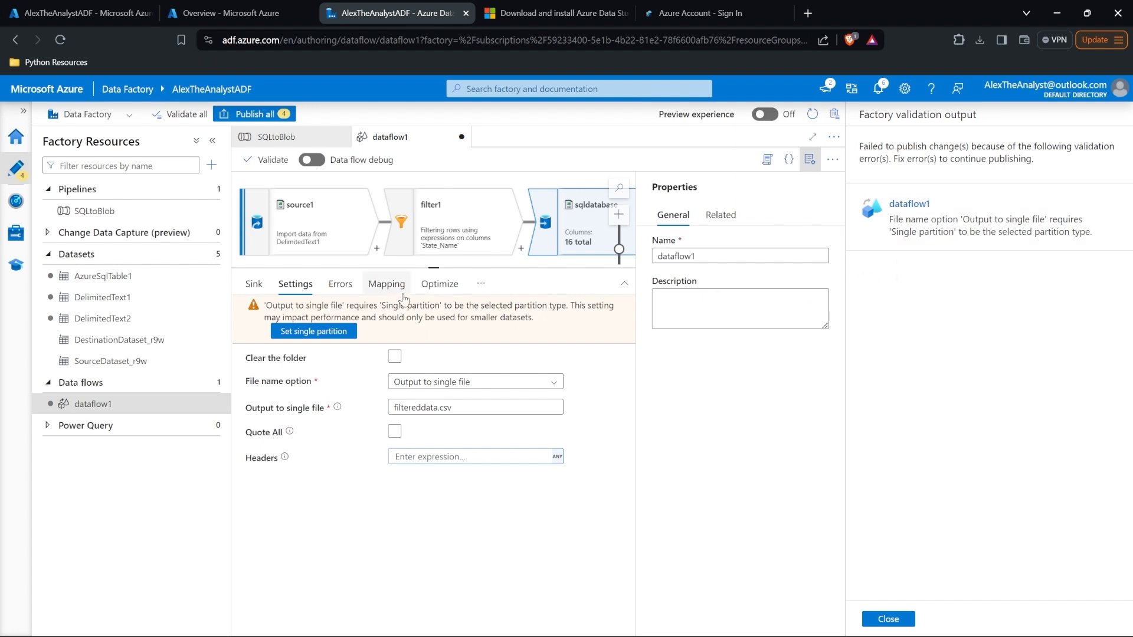
left_click(253, 284)
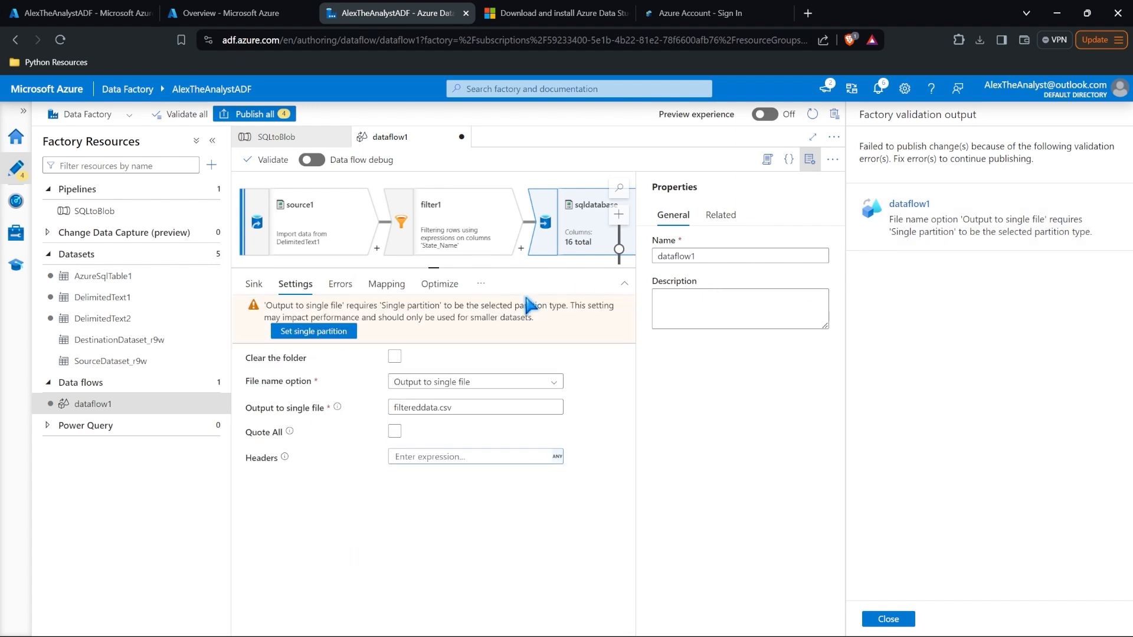
left_click(439, 283)
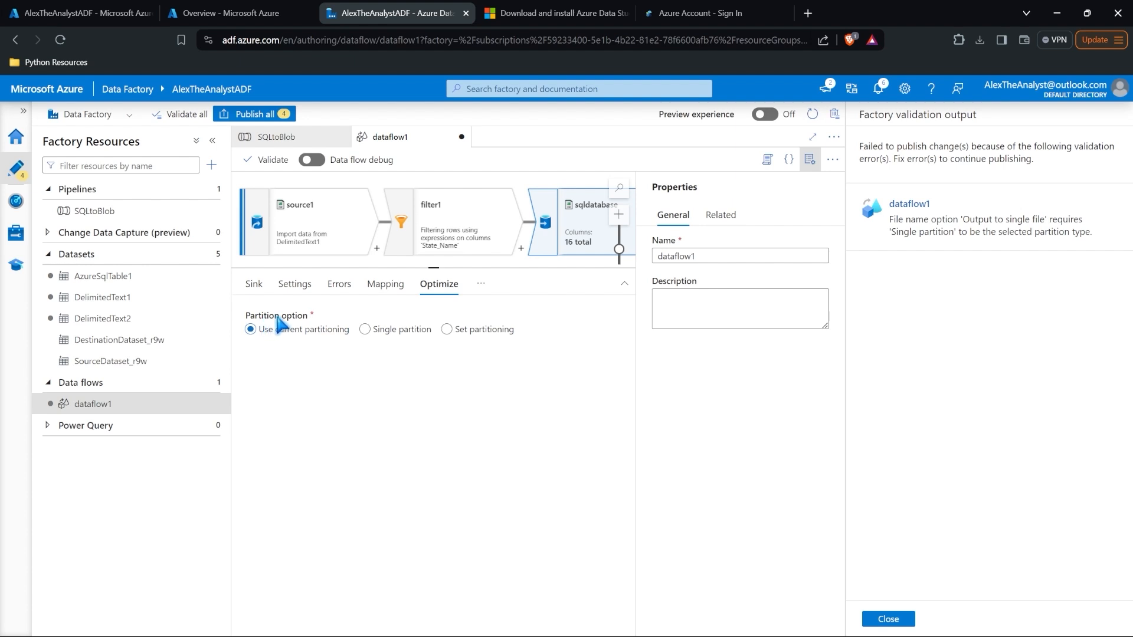
left_click(366, 330)
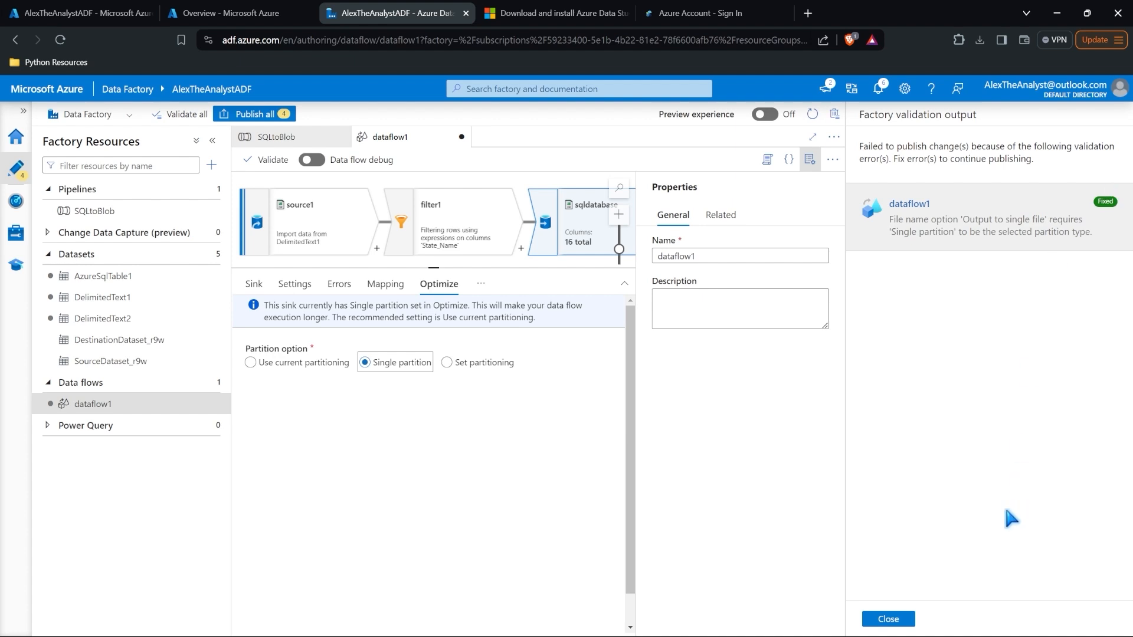
left_click(885, 619)
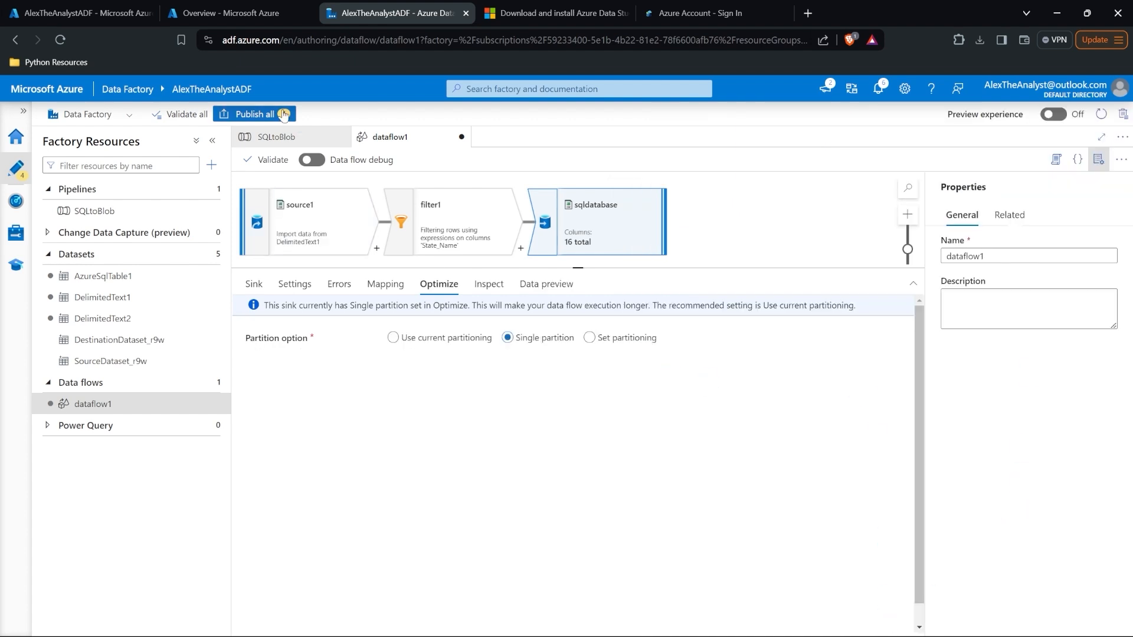
left_click(265, 115)
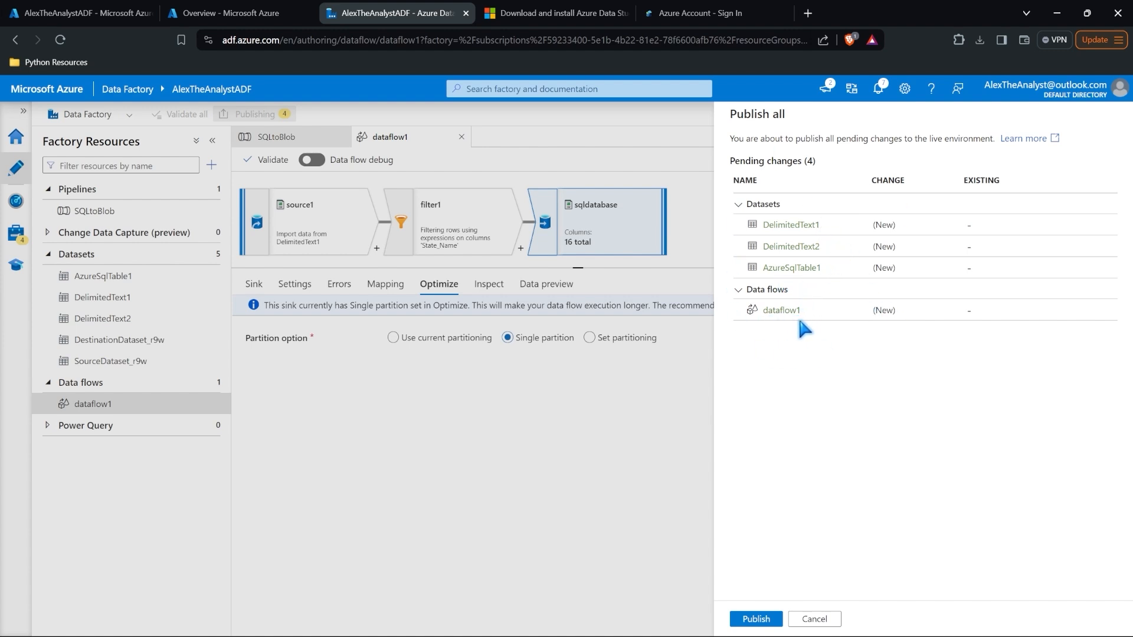
Step: Publish the four pending changes, confirm success in notifications, and enlarge the data flow canvas
left_click(755, 619)
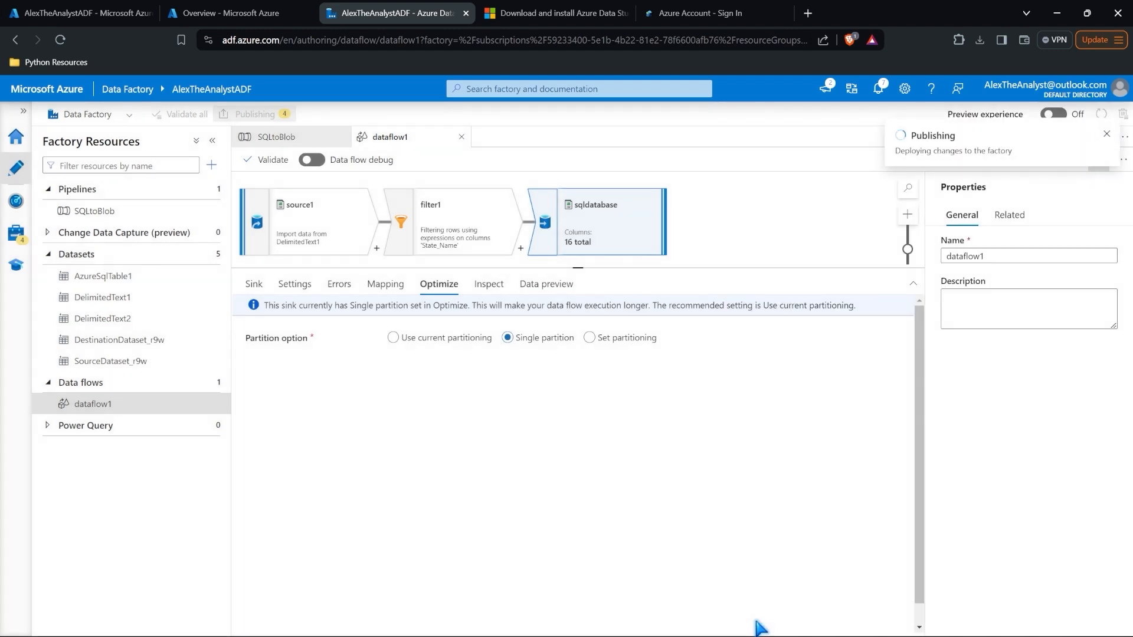
left_click(254, 285)
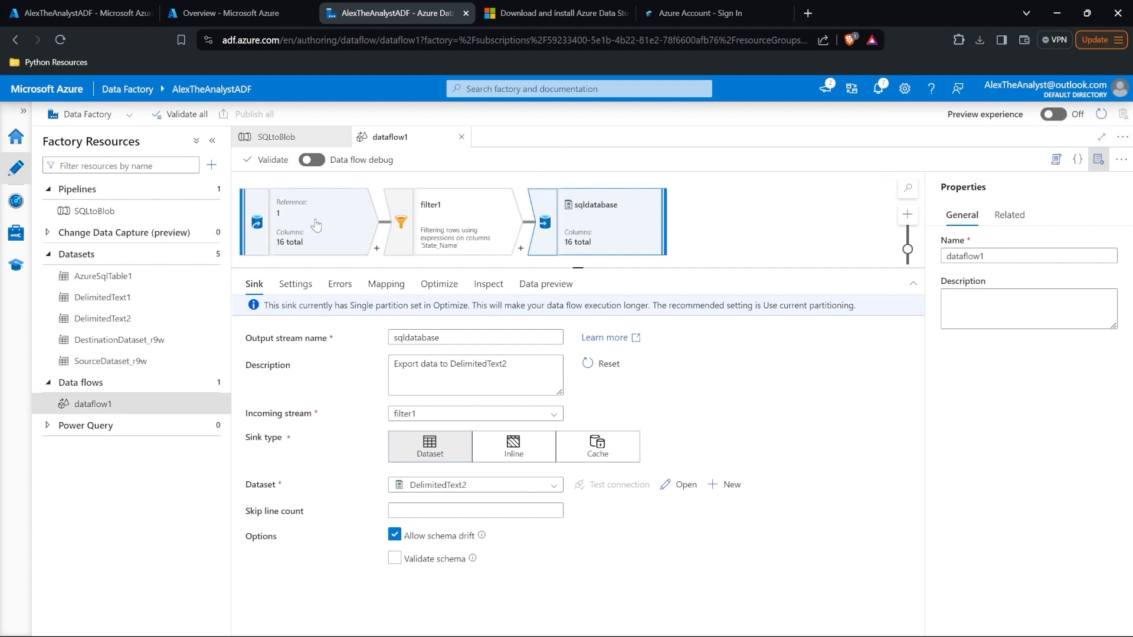
left_click(879, 89)
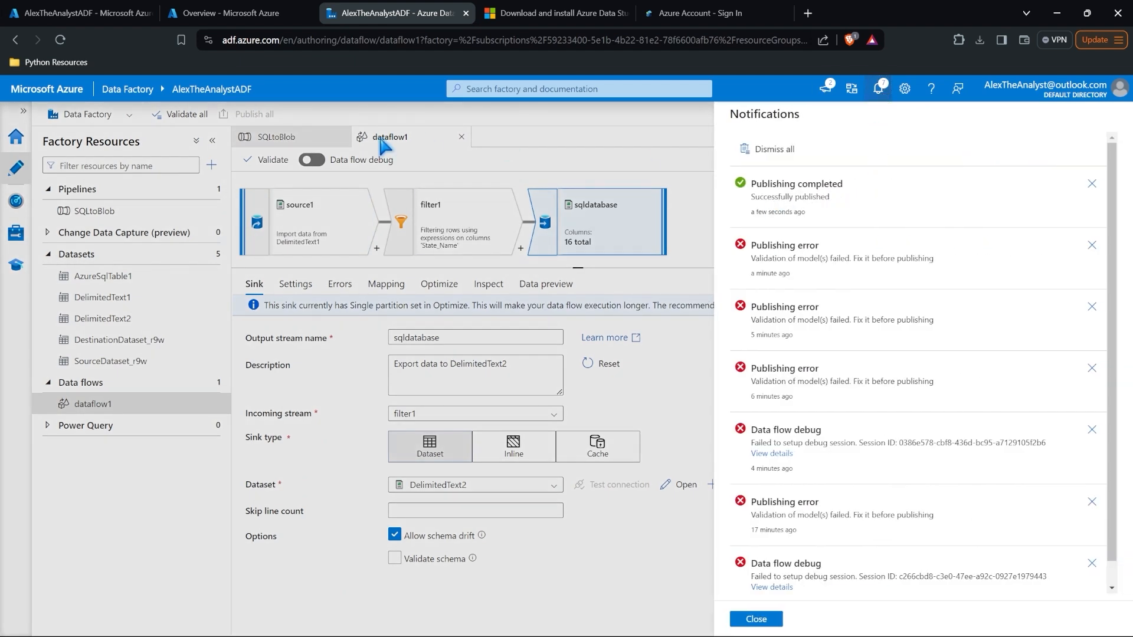
left_click(420, 175)
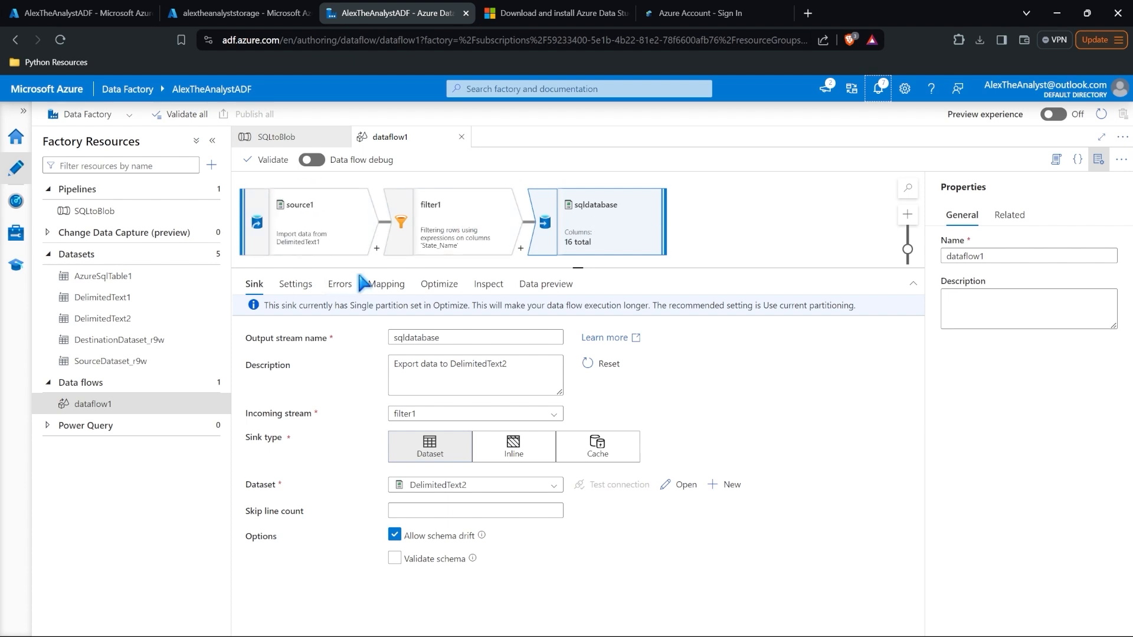
left_click_drag(365, 280, 367, 372)
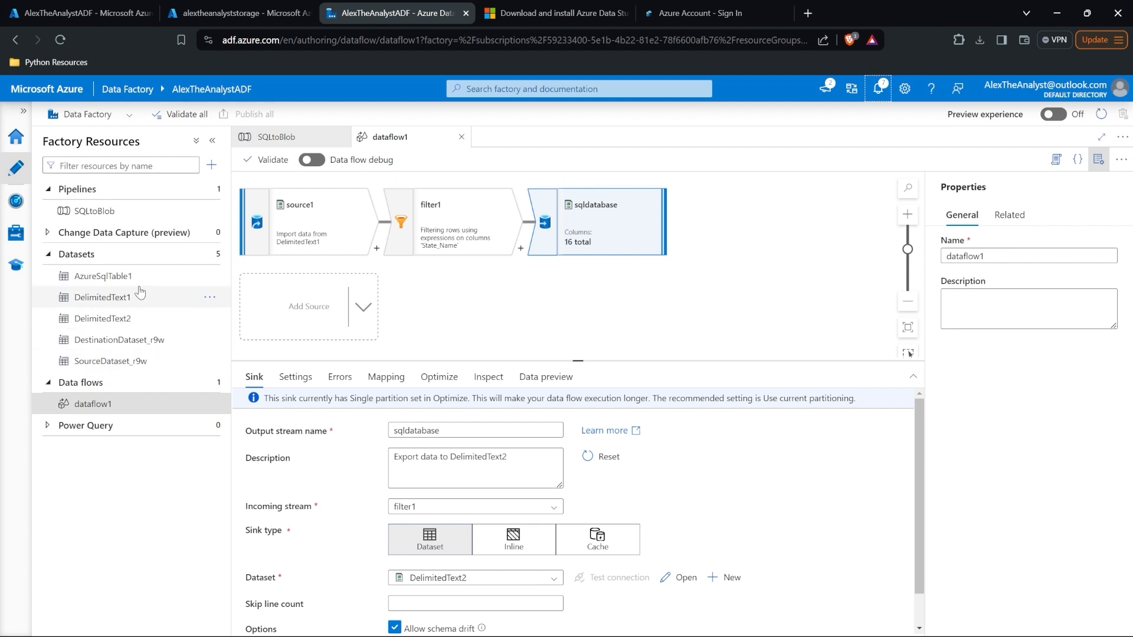
Step: Create a new pipeline with a dataflow1 Data flow activity and start renaming it to TransformData
left_click(211, 165)
mouse_move(239, 186)
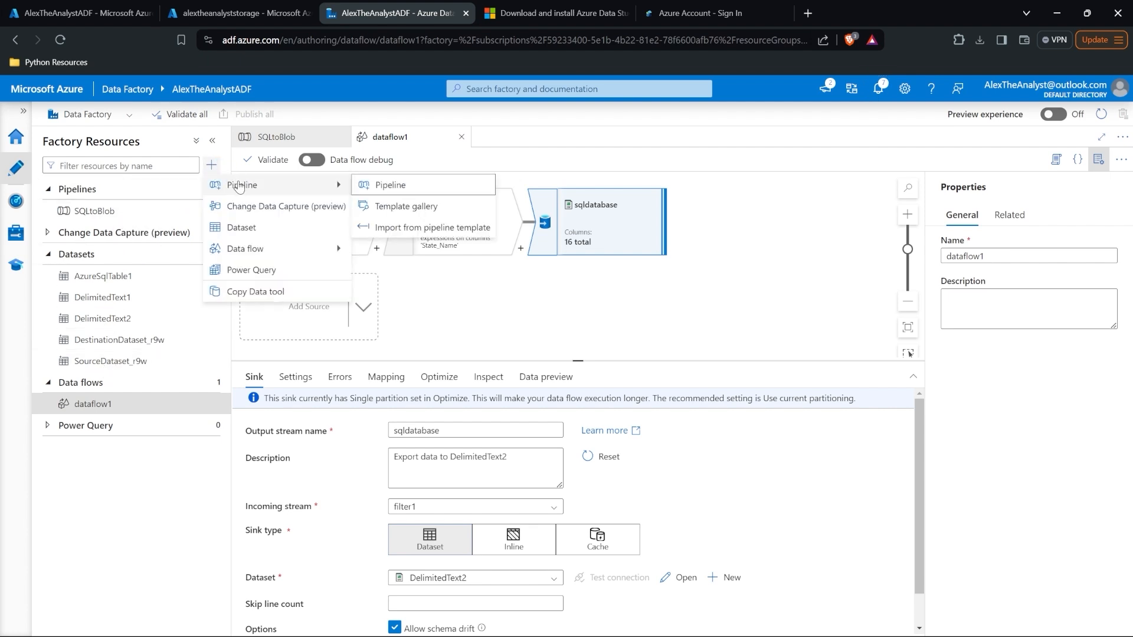
left_click(378, 185)
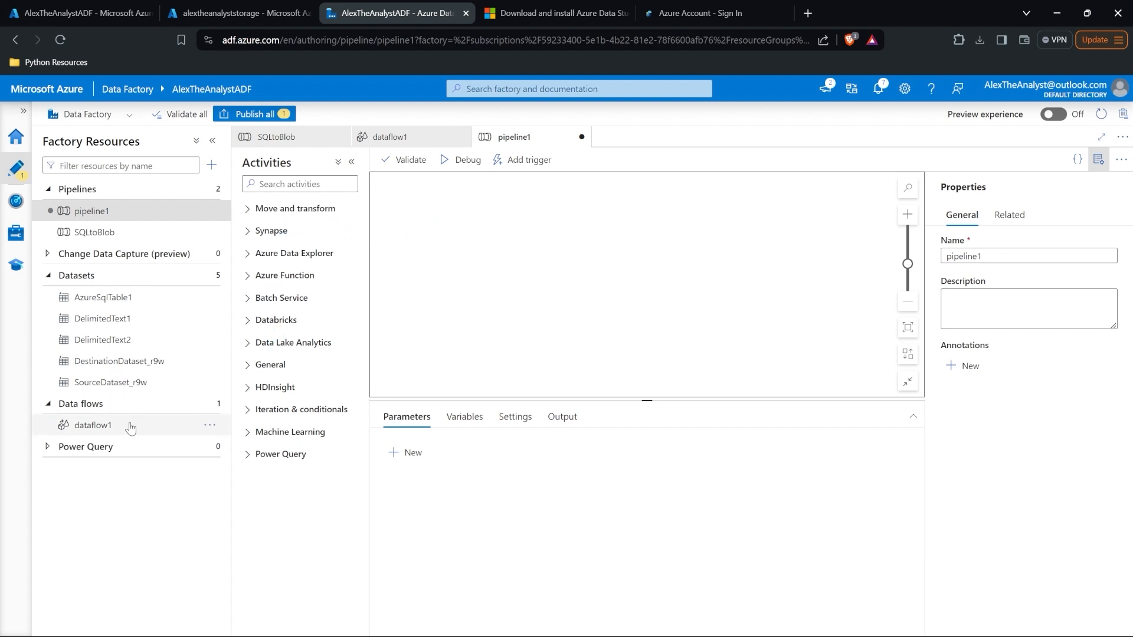
left_click_drag(131, 427, 524, 248)
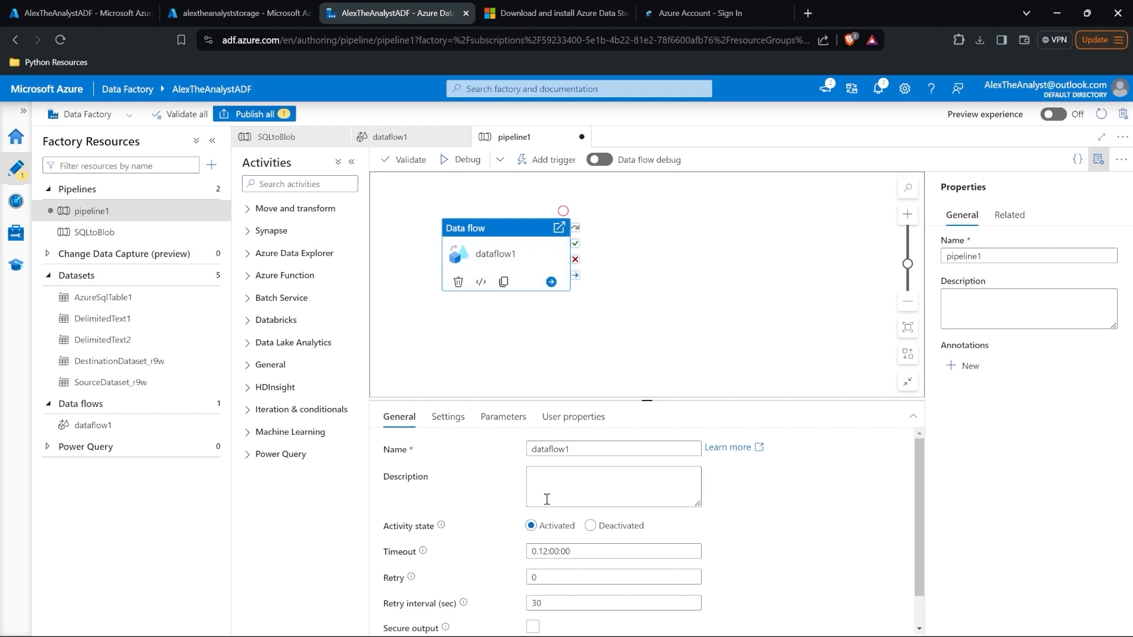
double_click(590, 449)
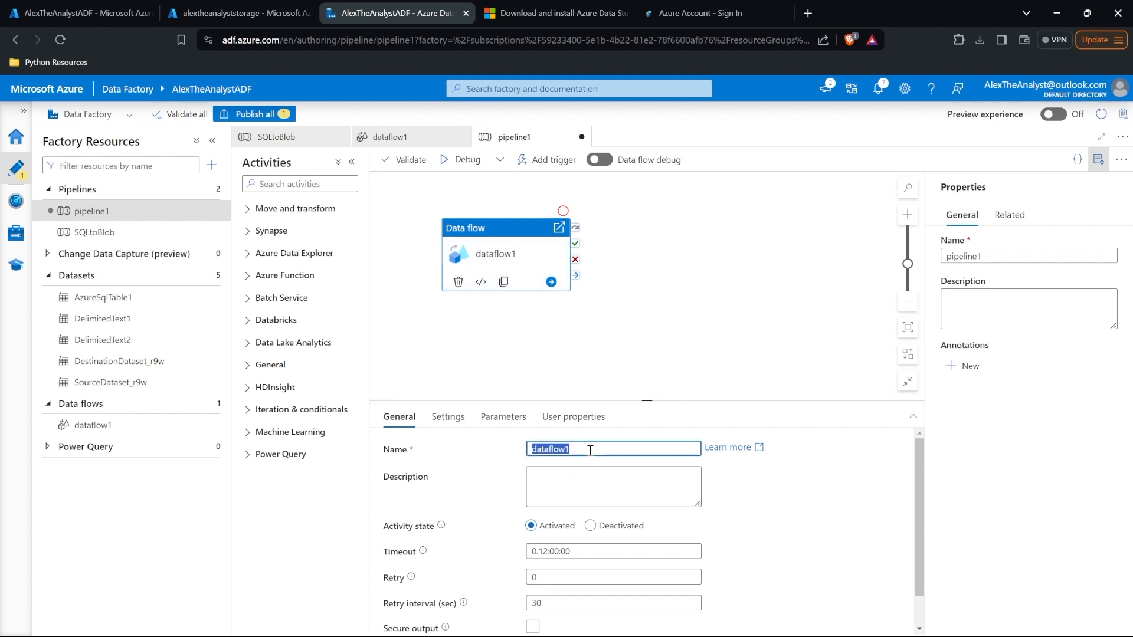
type("TransformData")
Step: Commit the TransformData name and try Trigger now, which fails because the pipeline isn't published
left_click(597, 330)
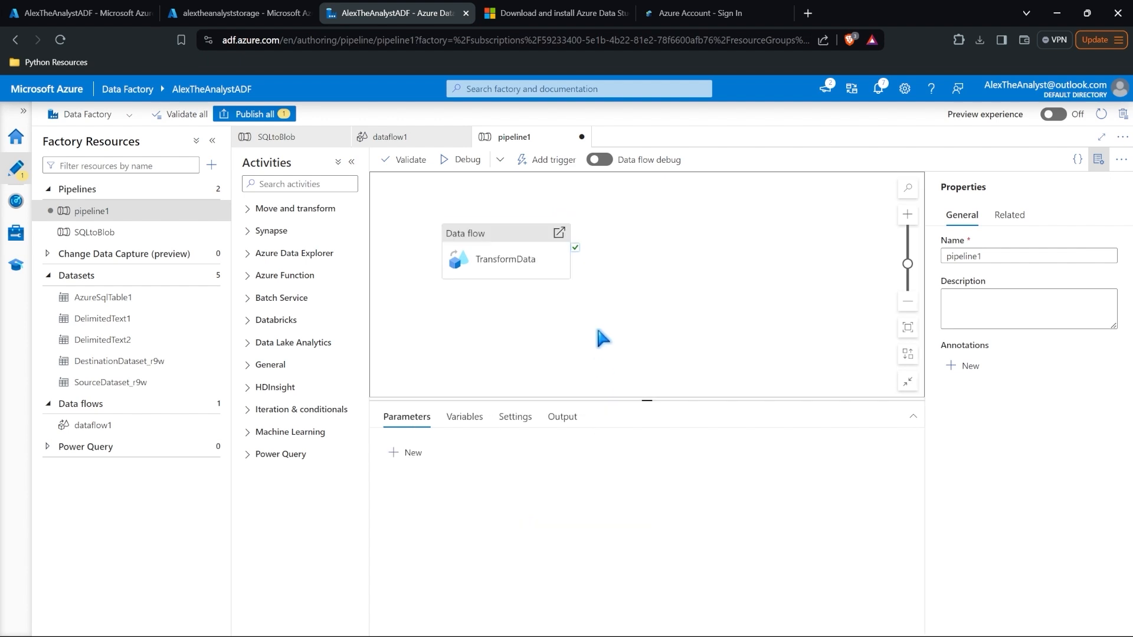
left_click(536, 162)
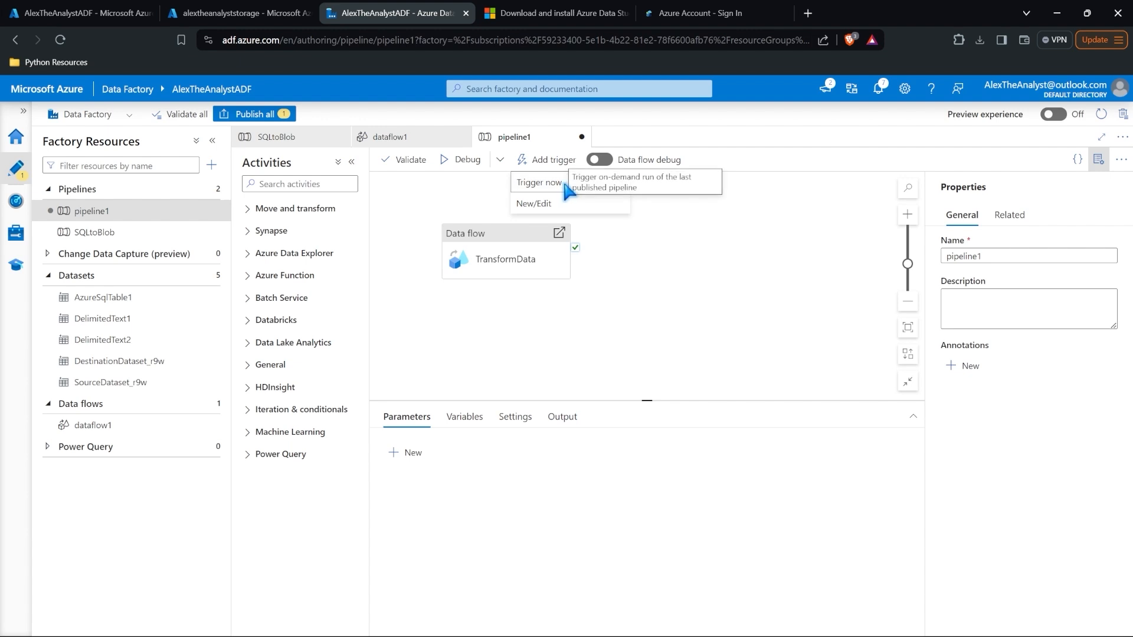
left_click(546, 182)
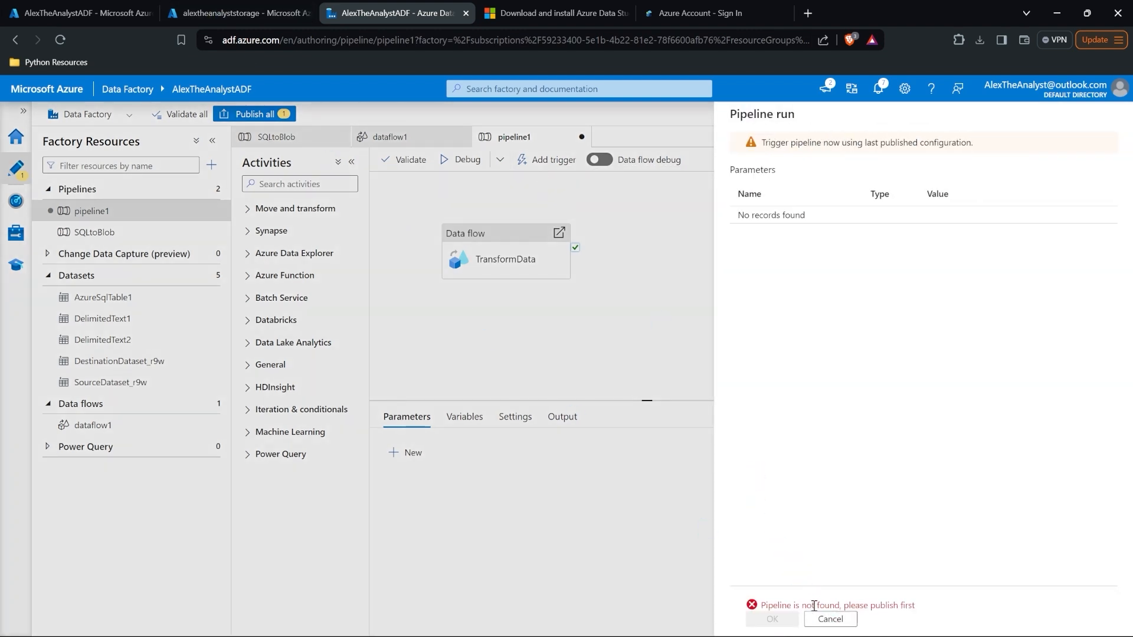
left_click(830, 619)
Step: Publish all pending changes, then trigger an immediate run of pipeline1
left_click(254, 114)
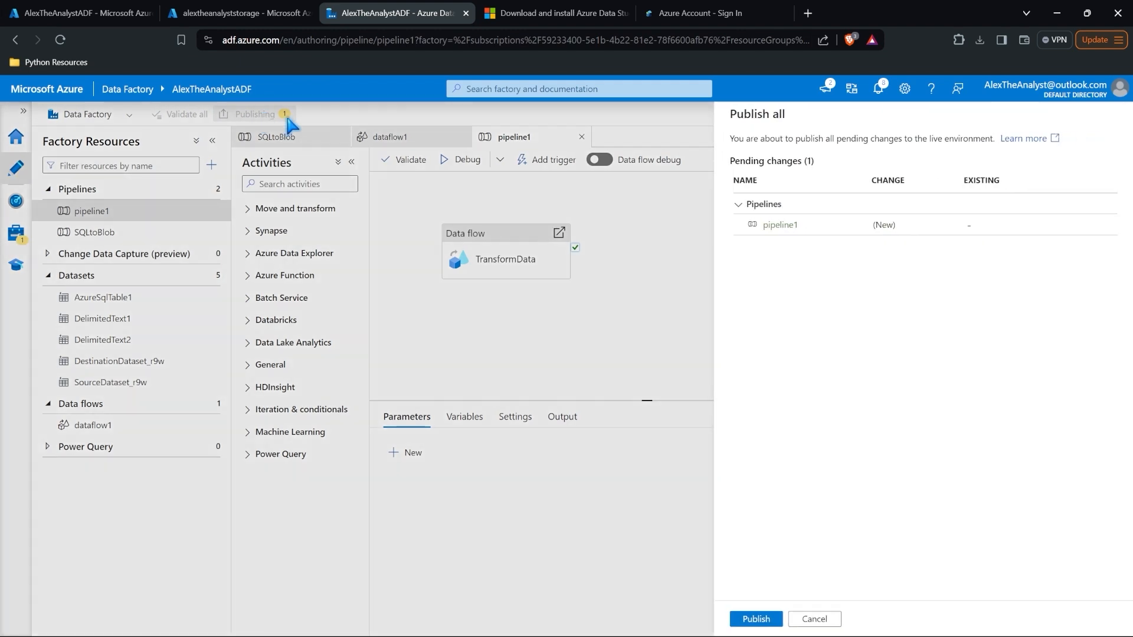
left_click(755, 618)
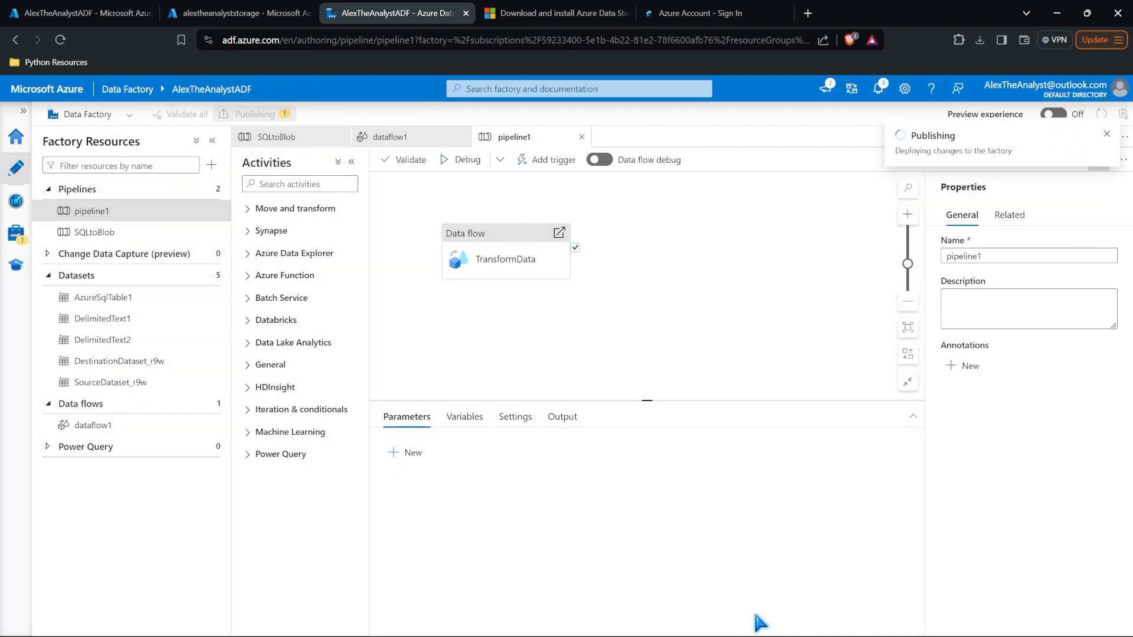
left_click(549, 160)
left_click(546, 180)
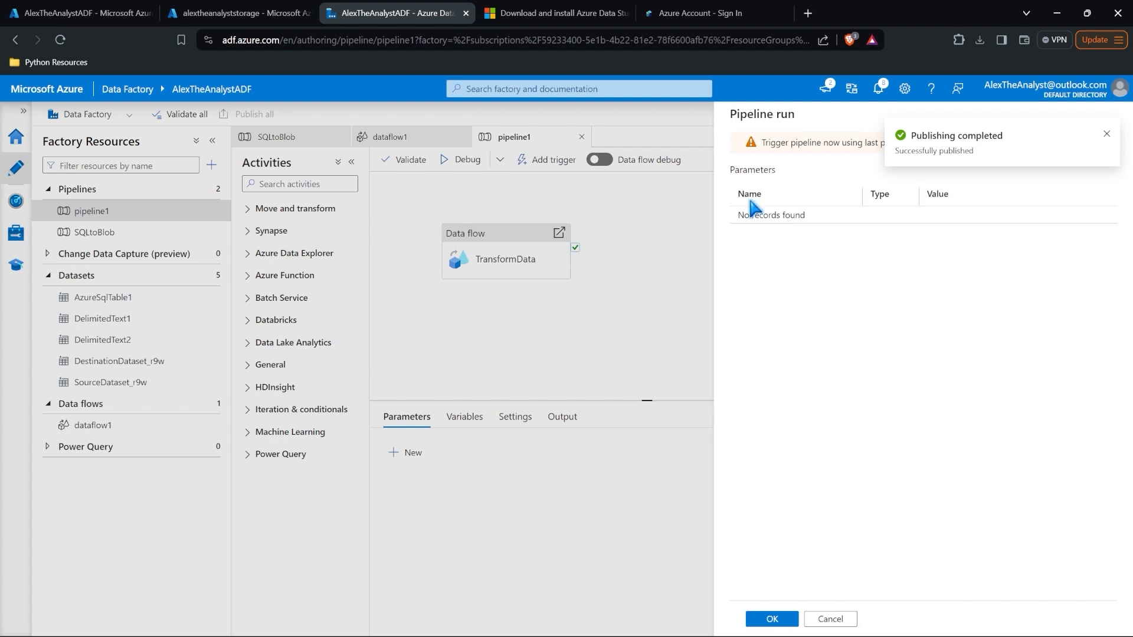
left_click(777, 618)
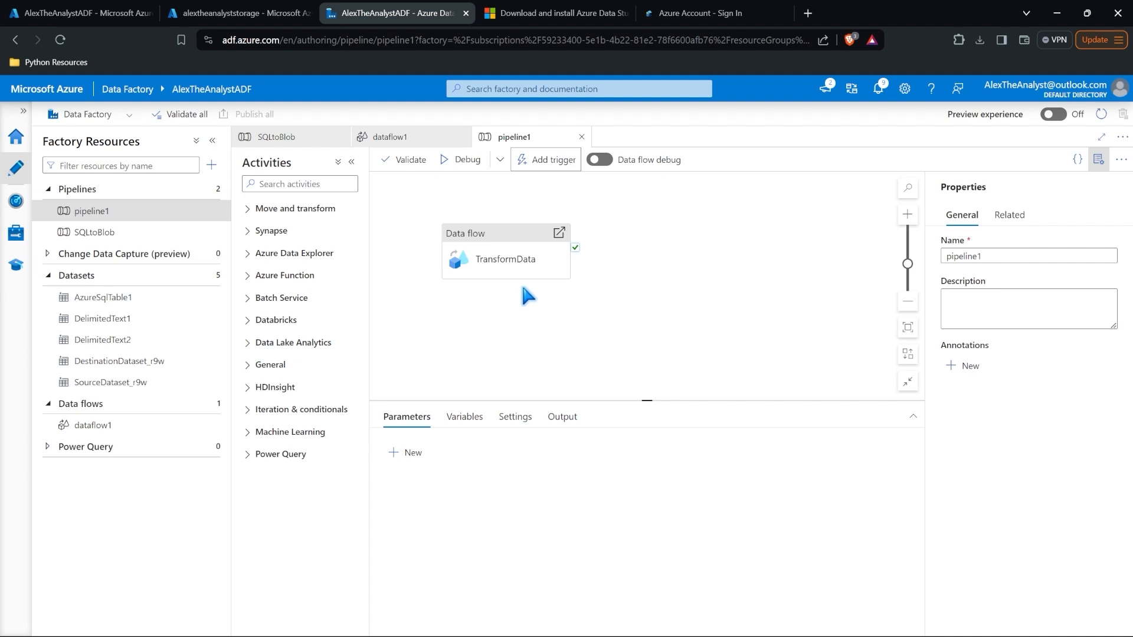
Step: Open pipeline1's run details from the notifications, showing TransformData succeeded after 8m 38s
left_click(147, 433)
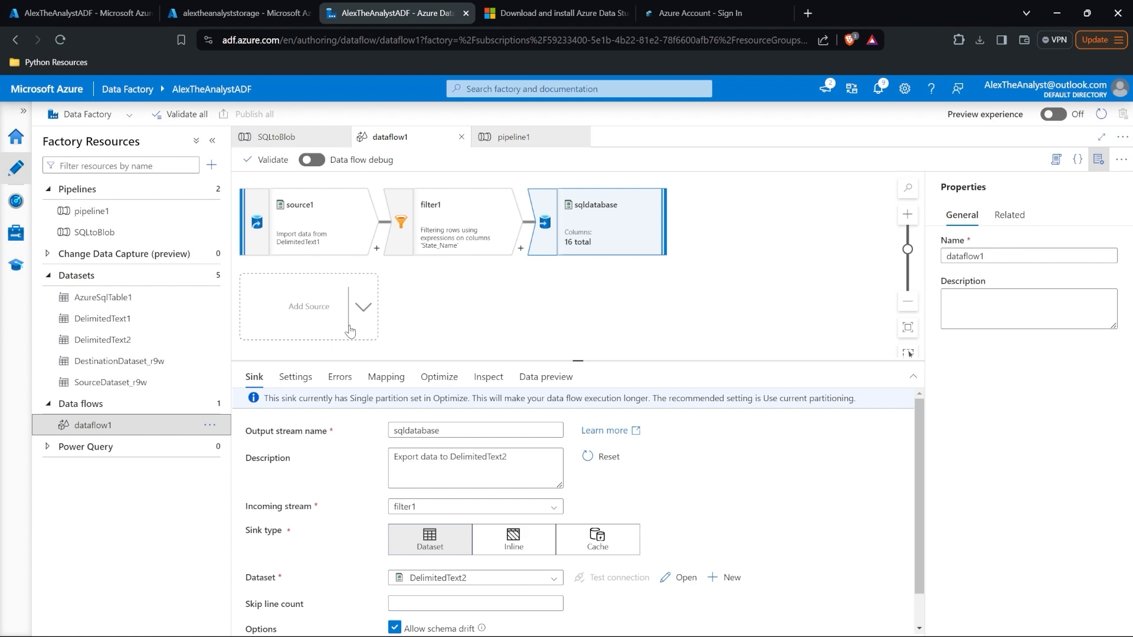
left_click(132, 219)
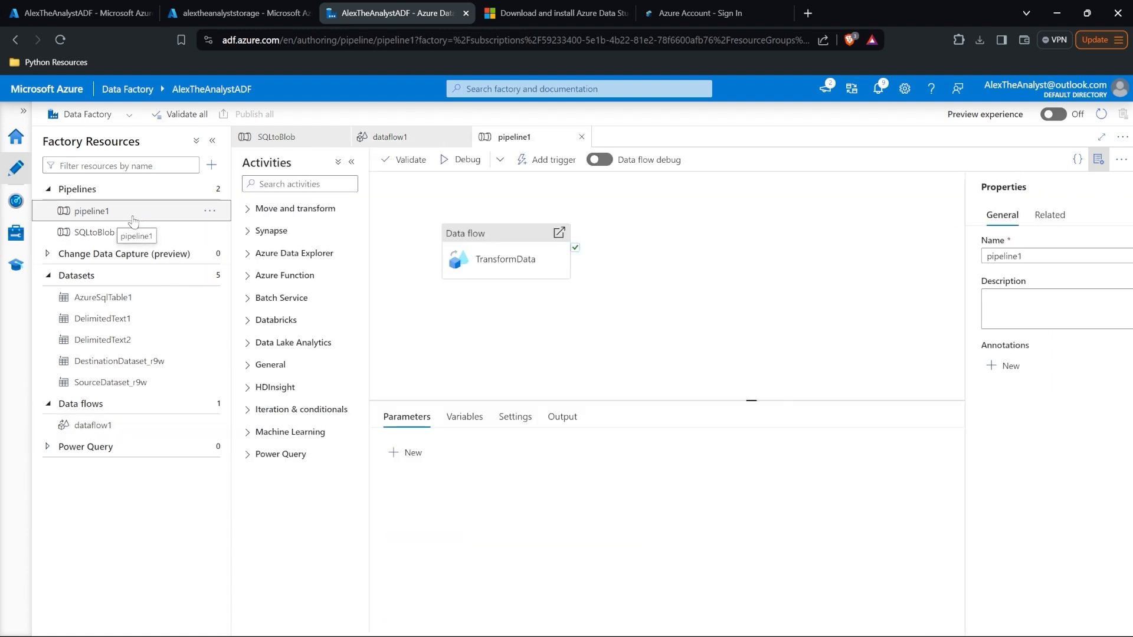
left_click(878, 90)
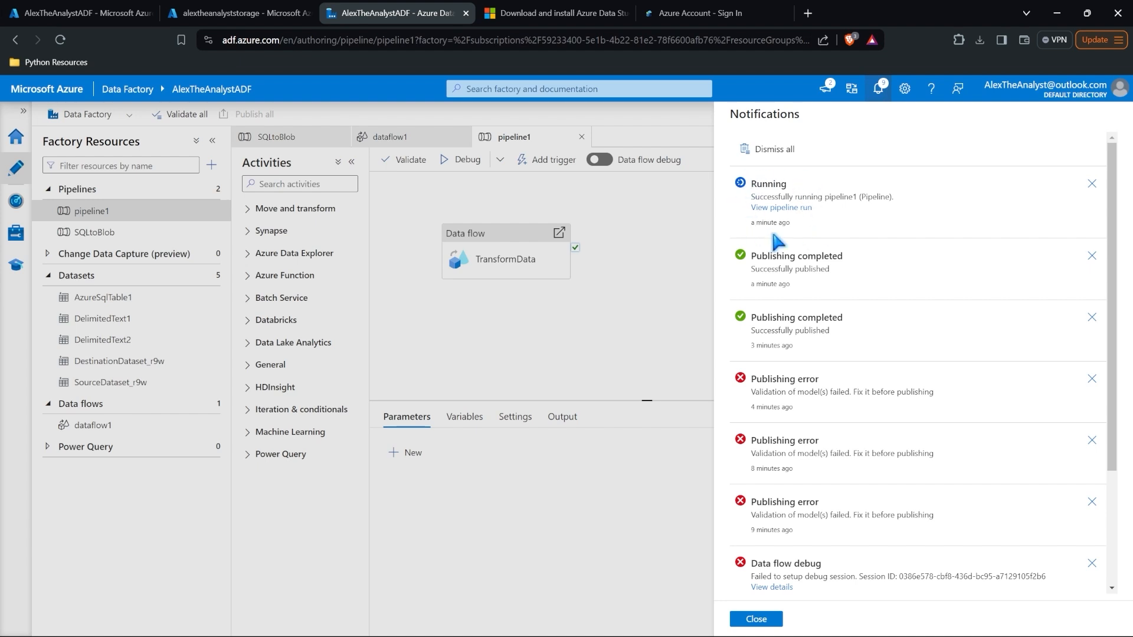
left_click(777, 207)
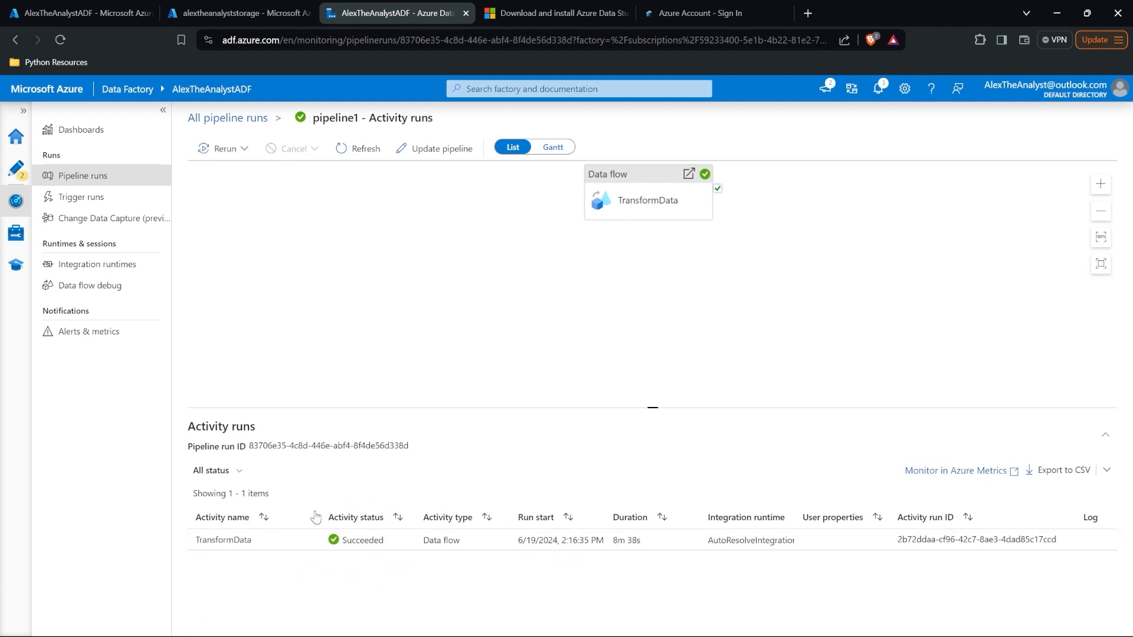
left_click(265, 11)
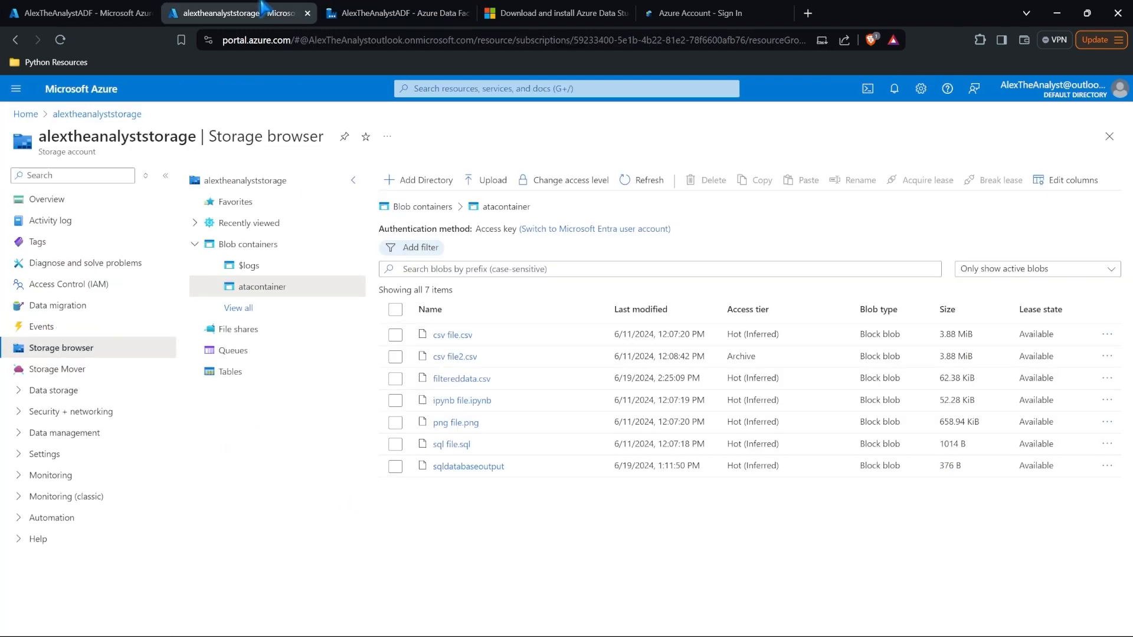
left_click(60, 39)
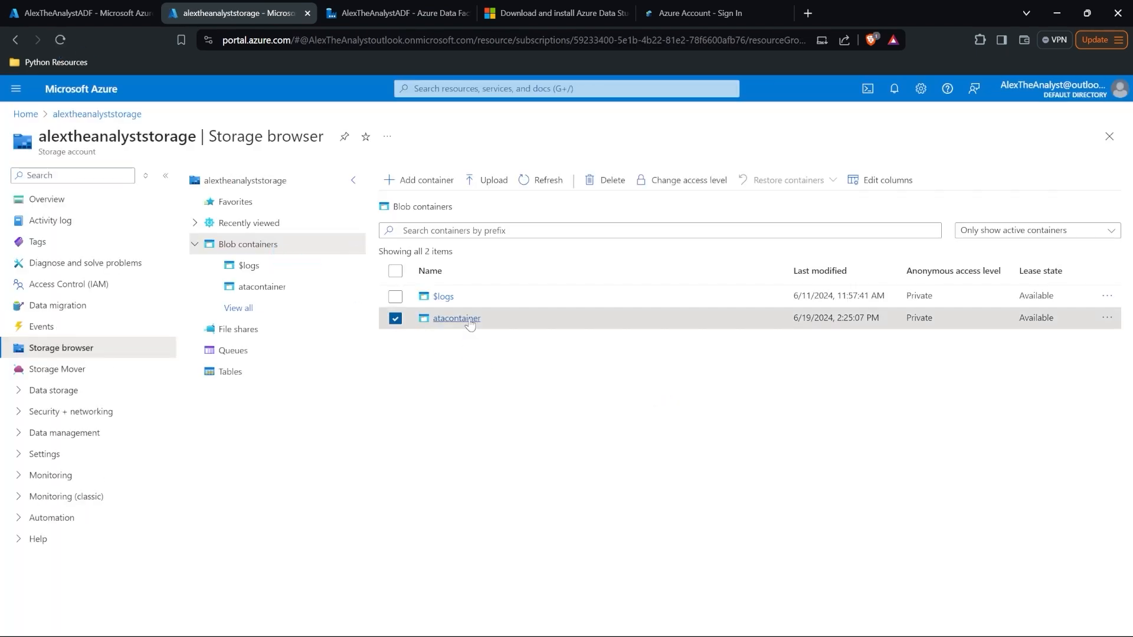
left_click(466, 320)
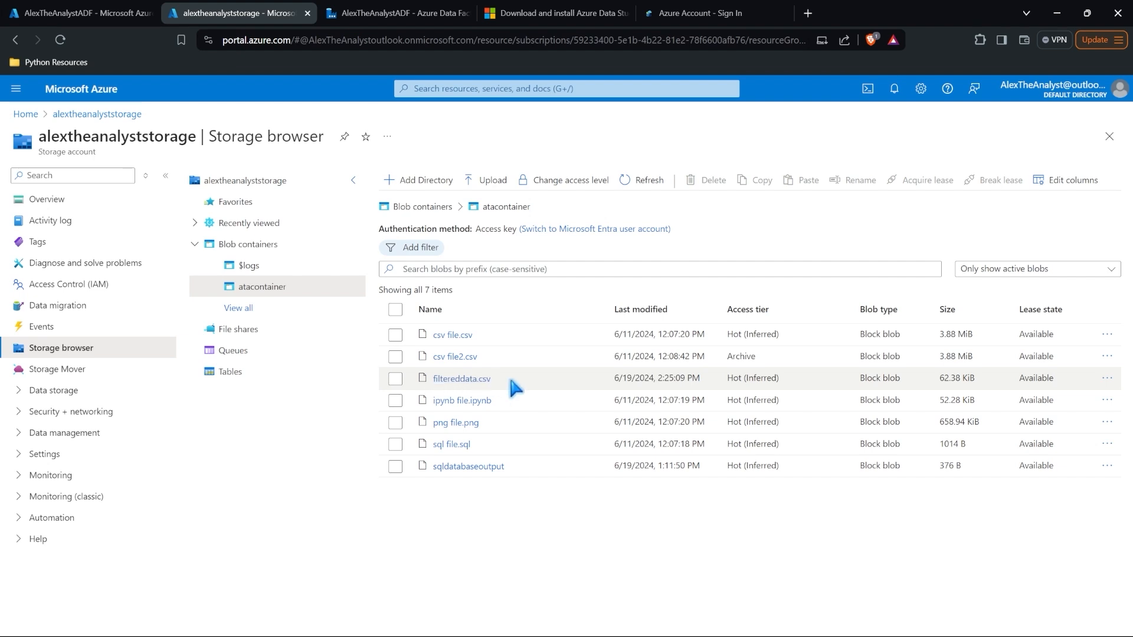
left_click(399, 12)
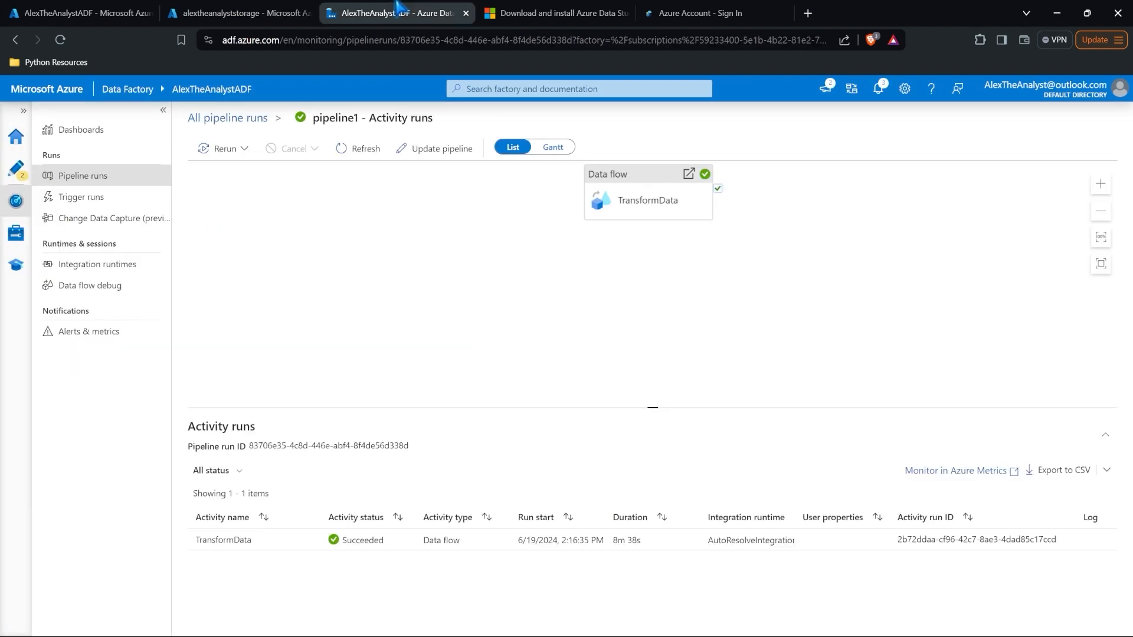
left_click(17, 141)
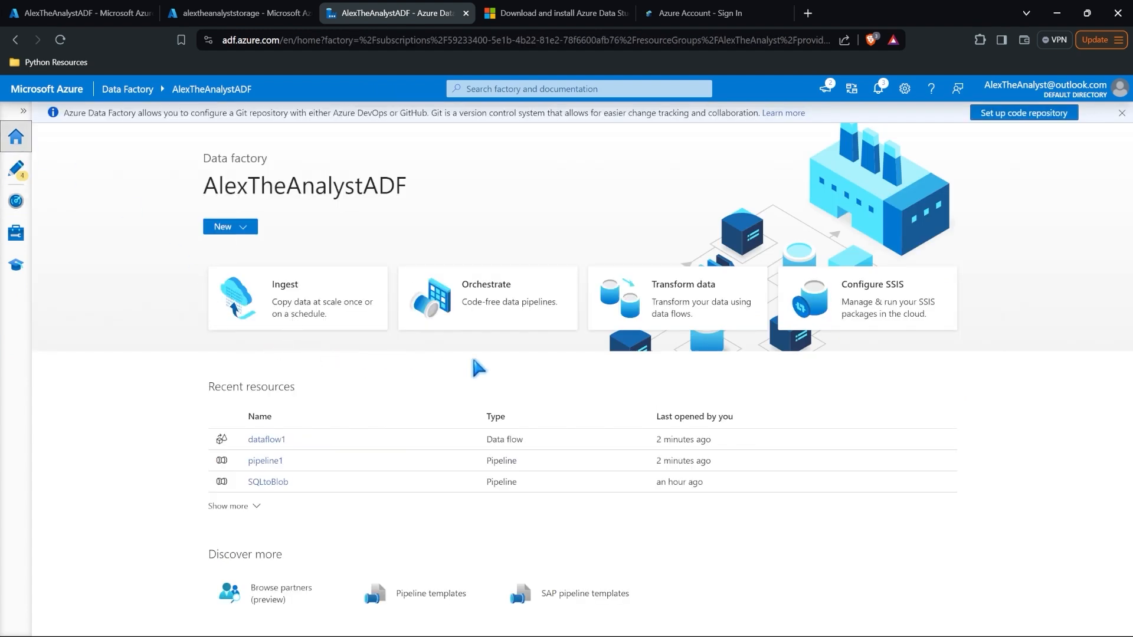
Step: Create pipeline4 from the Orchestrate card, look at pipeline1 and SQLtoBlob, then return to pipeline4
left_click(481, 313)
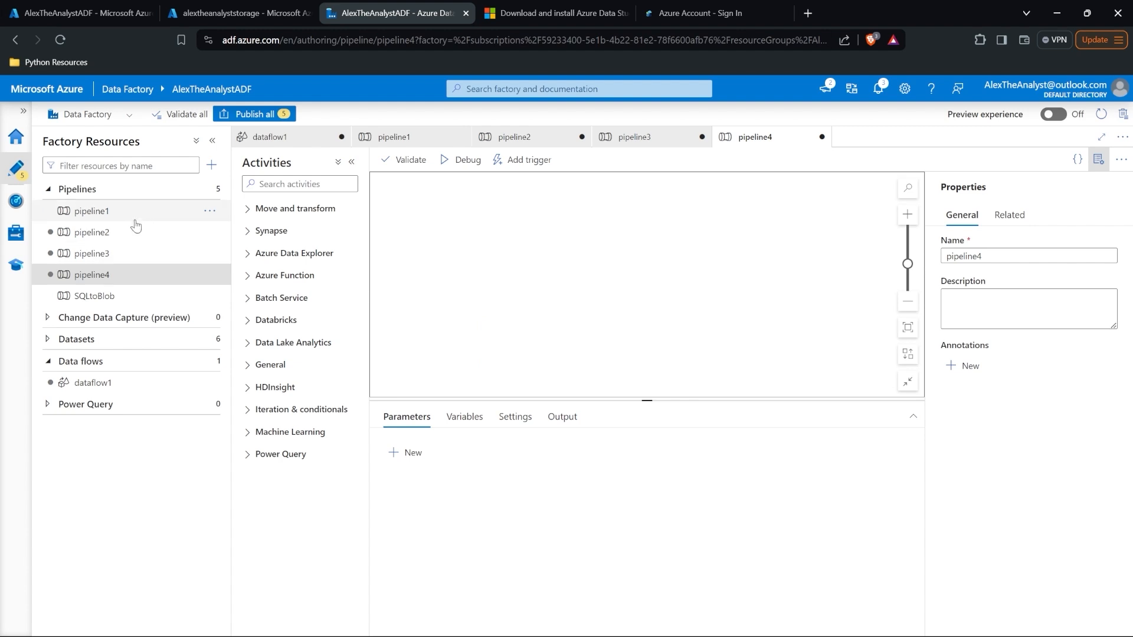
left_click(133, 272)
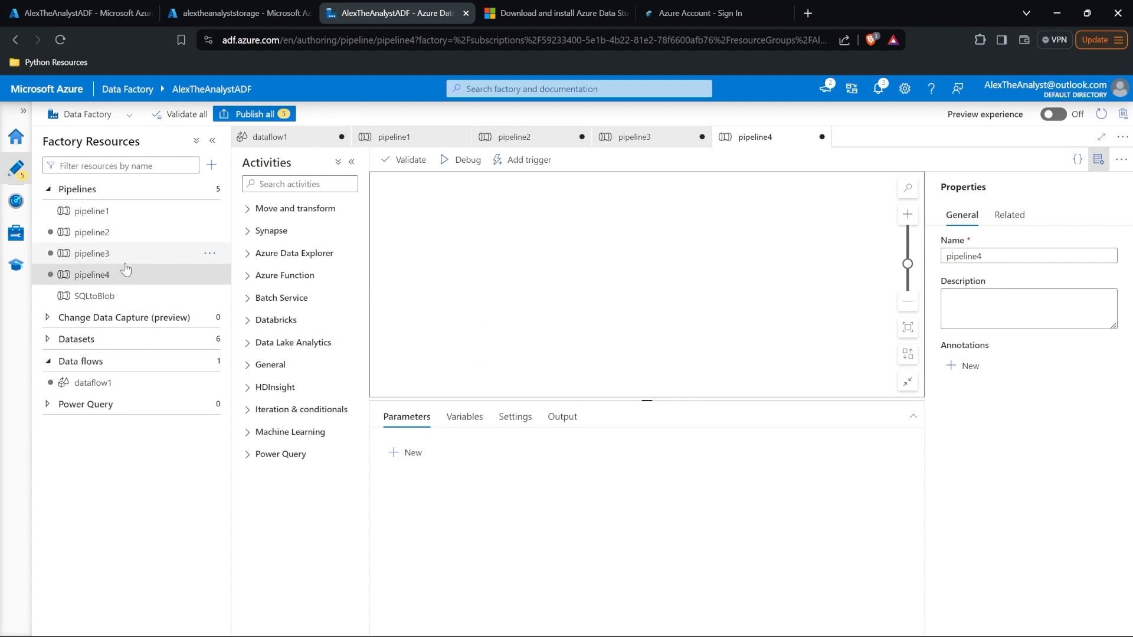
left_click(144, 211)
left_click(139, 299)
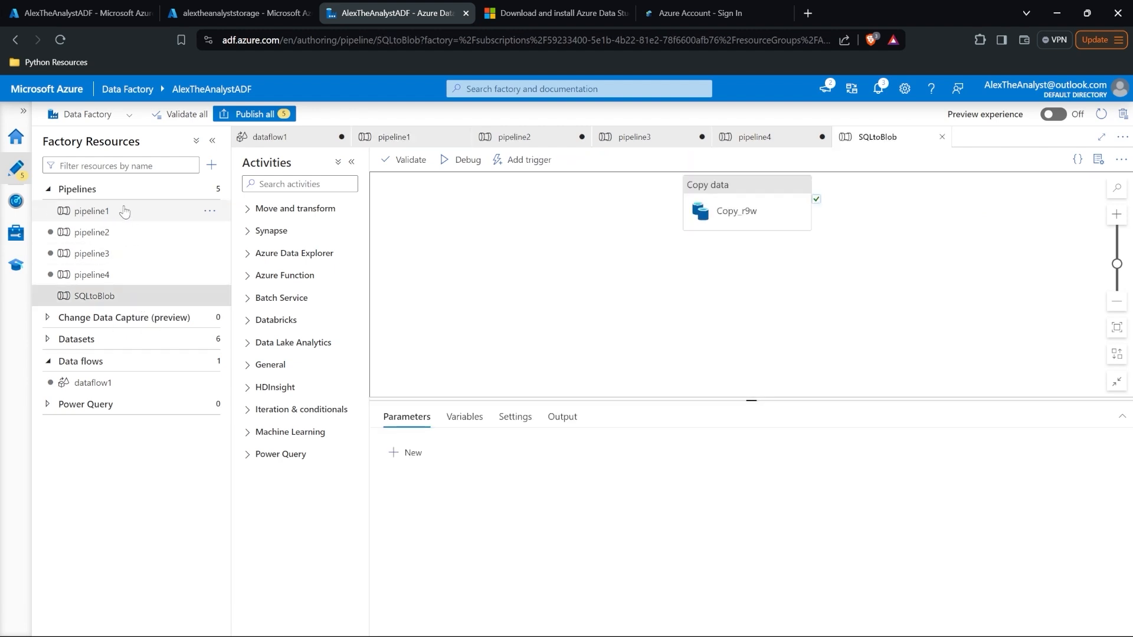
left_click(122, 278)
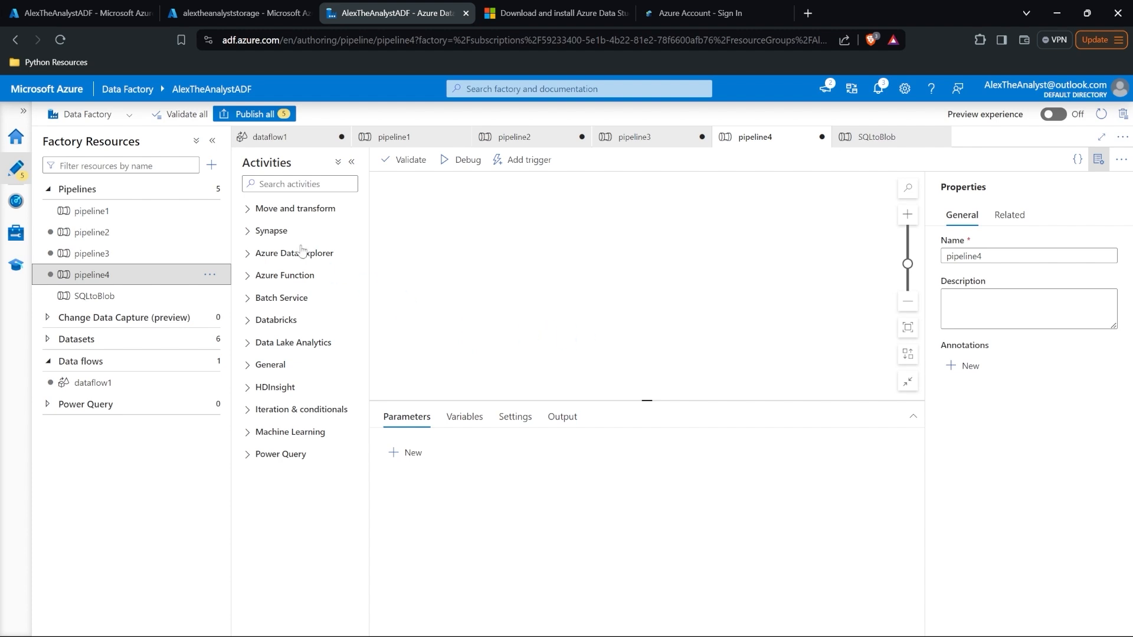
Step: Expand the Move and transform, Synapse, Azure Data Explorer, Azure Function, Batch Service and Databricks activity categories
left_click(248, 212)
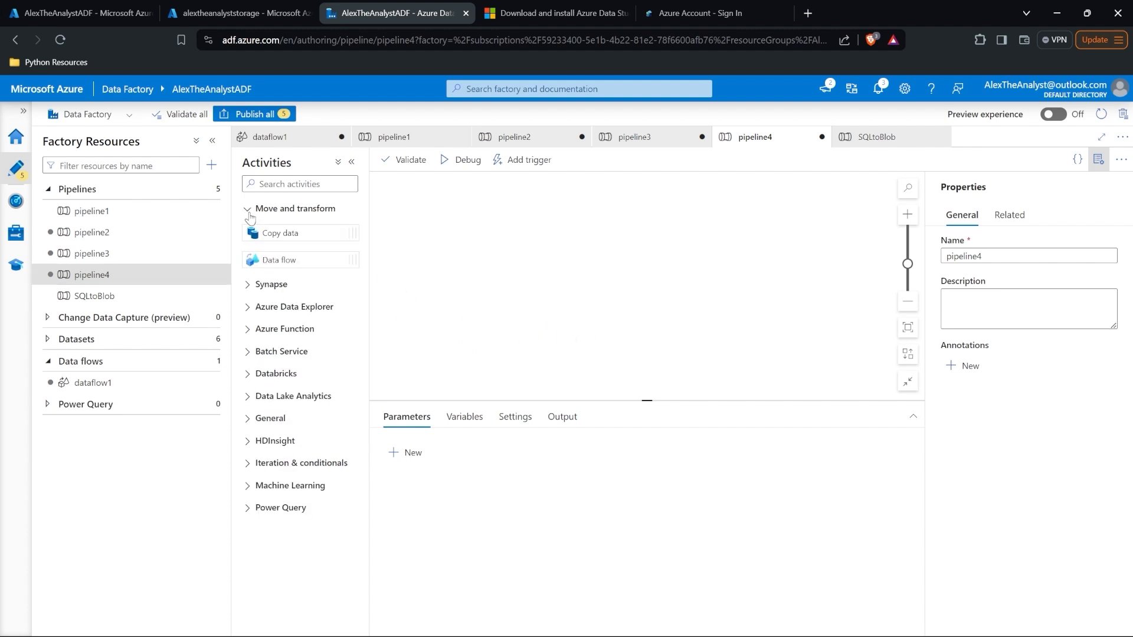
left_click(248, 285)
left_click(248, 361)
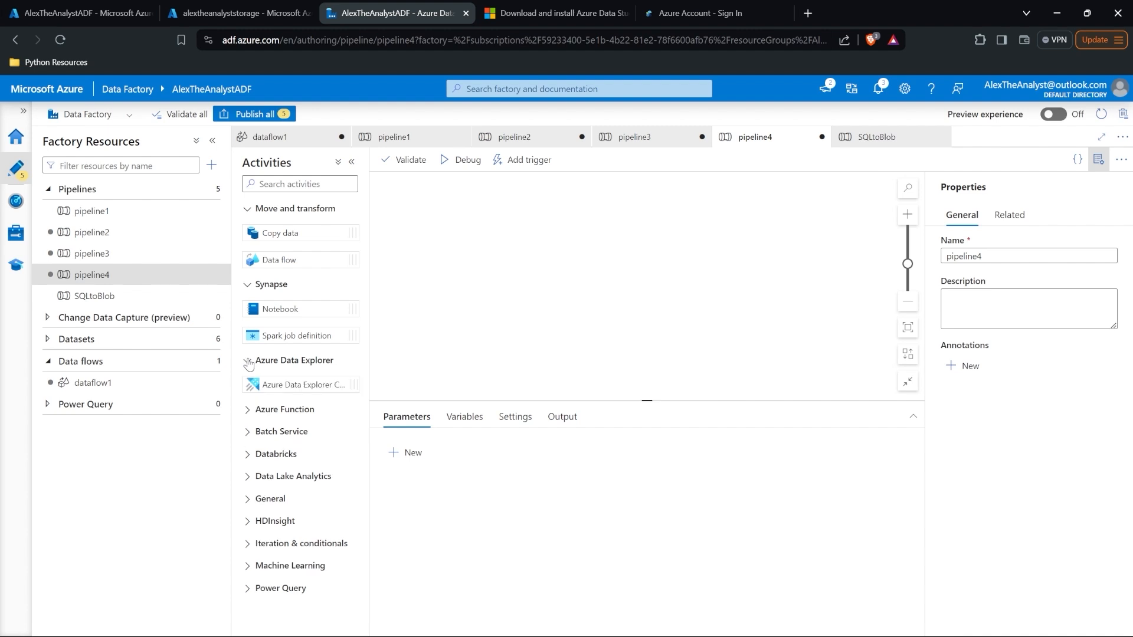
left_click(247, 410)
left_click(247, 460)
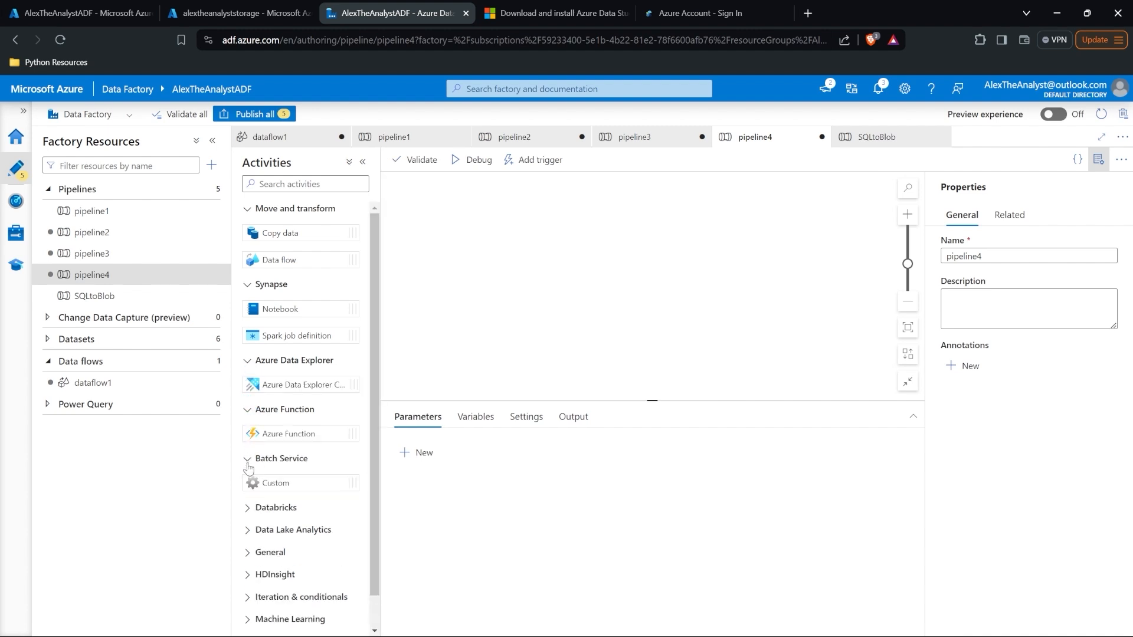
left_click(247, 509)
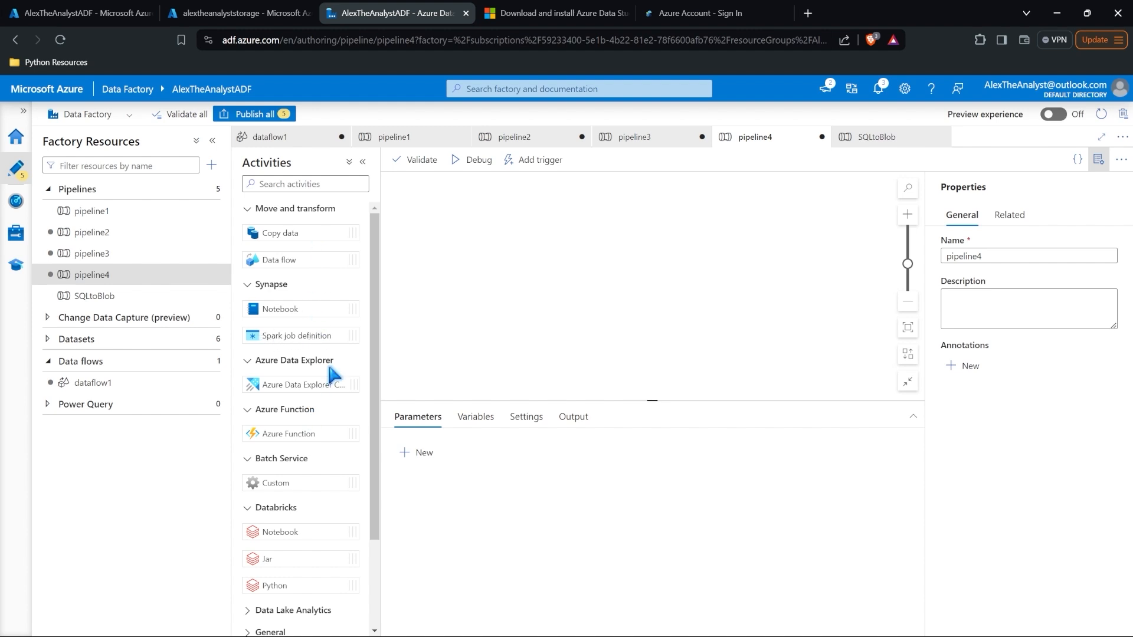
Step: Expand the Data Lake Analytics, General, Power Query, HDInsight, Iteration & conditionals and Machine Learning categories
scroll(330, 372, "down", 2)
scroll(317, 367, "down", 1)
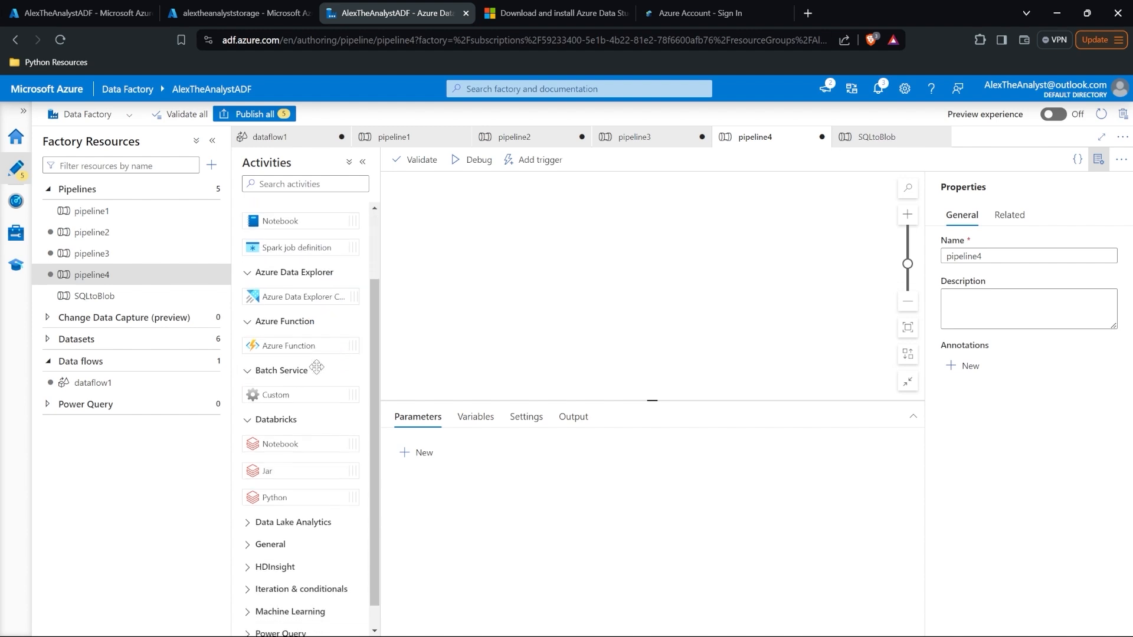
left_click(305, 499)
scroll(305, 507, "down", 1)
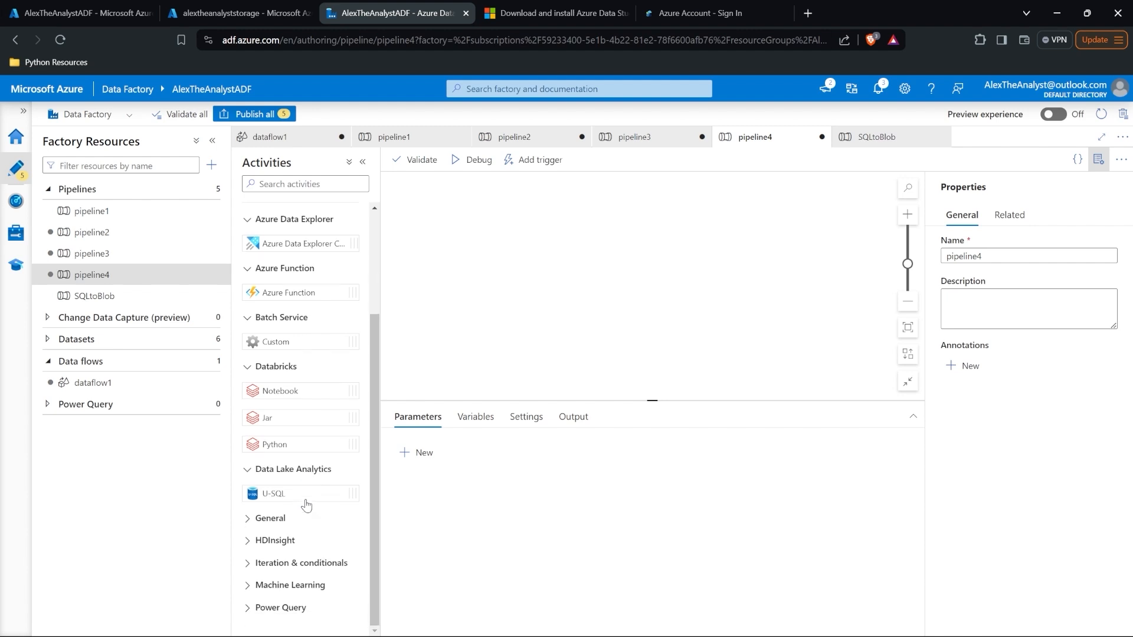
left_click(270, 518)
scroll(292, 502, "down", 4)
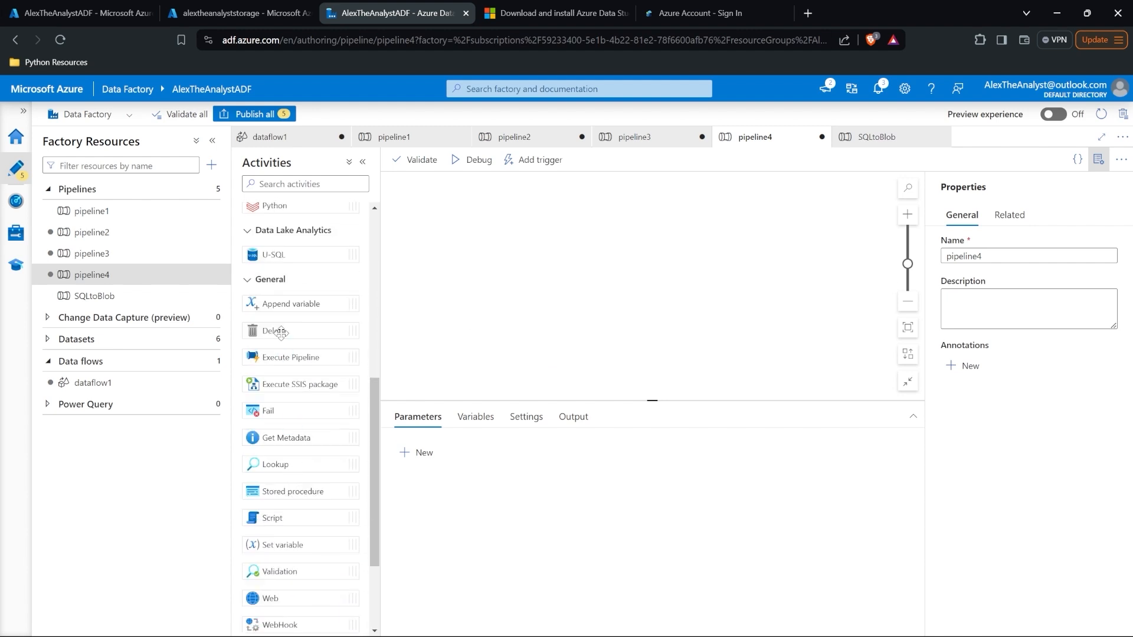
scroll(280, 330, "down", 2)
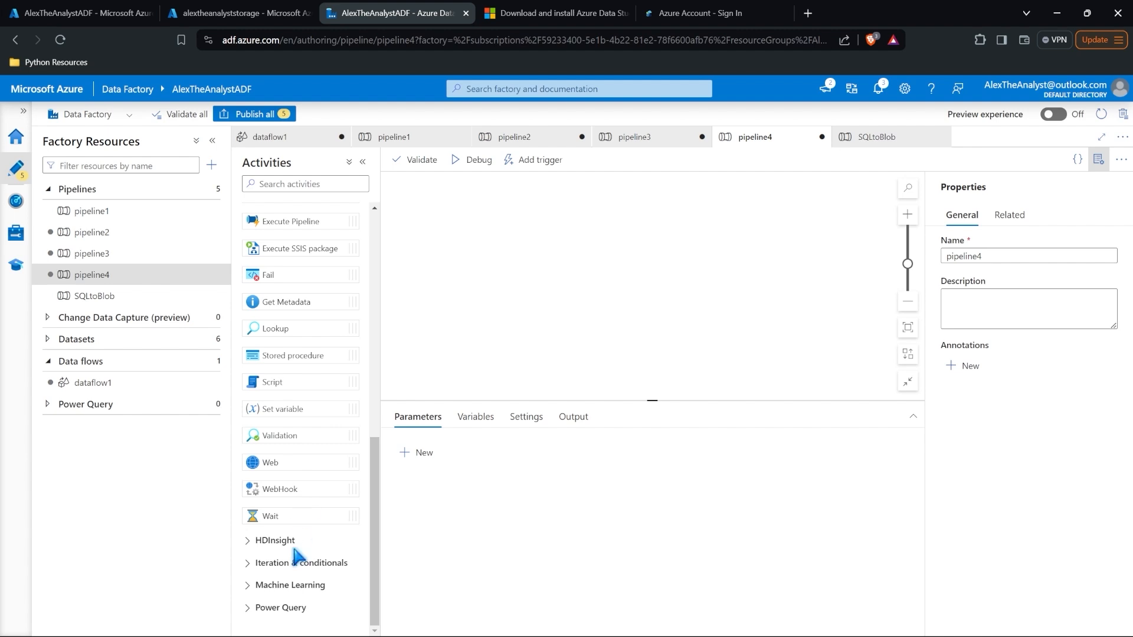
left_click(292, 607)
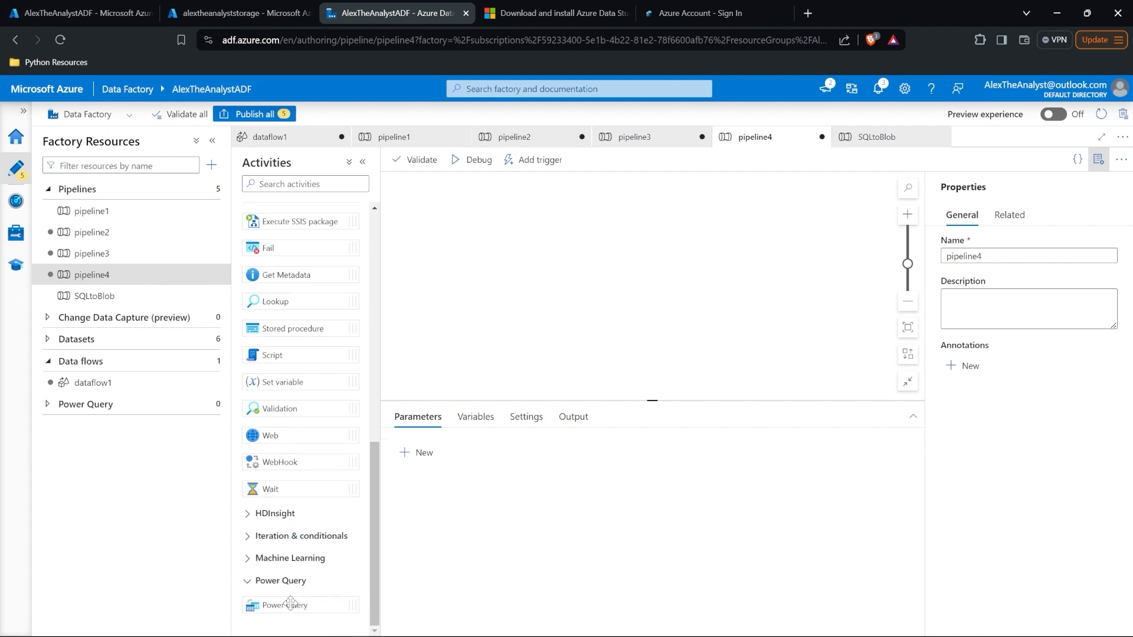
left_click(307, 515)
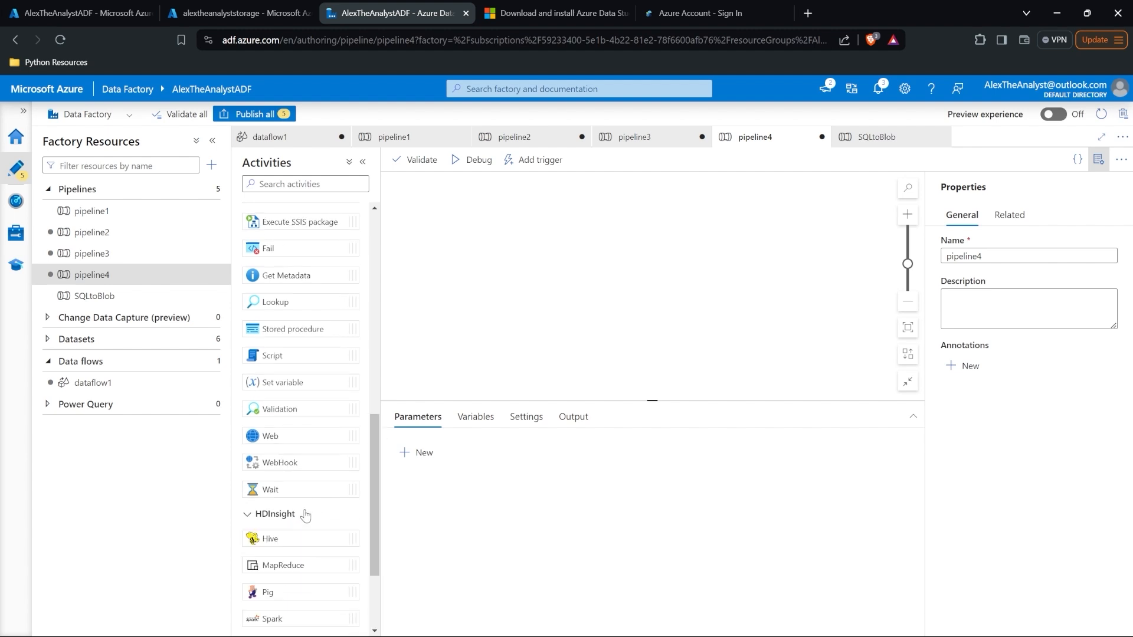
scroll(306, 515, "down", 3)
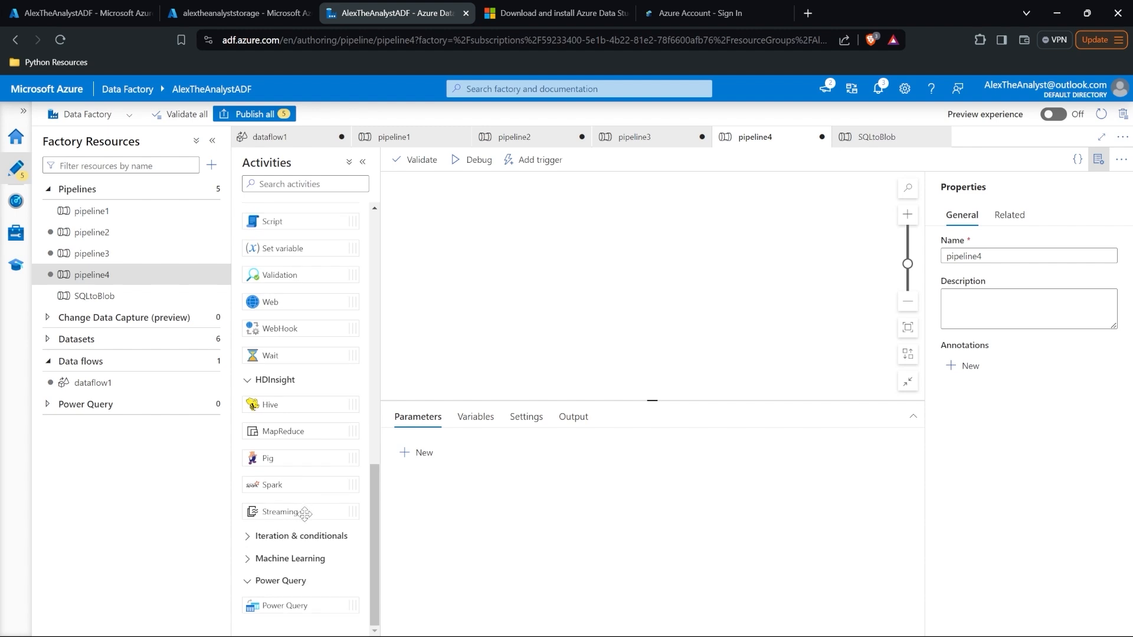
left_click(306, 539)
scroll(307, 544, "down", 3)
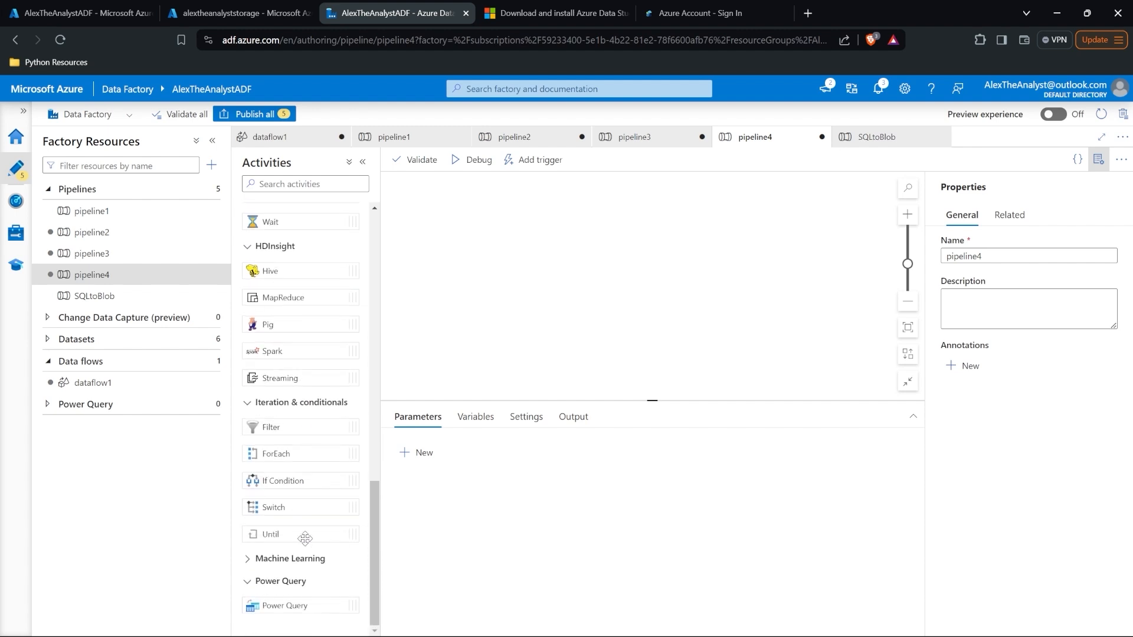
left_click(307, 560)
scroll(307, 560, "up", 10)
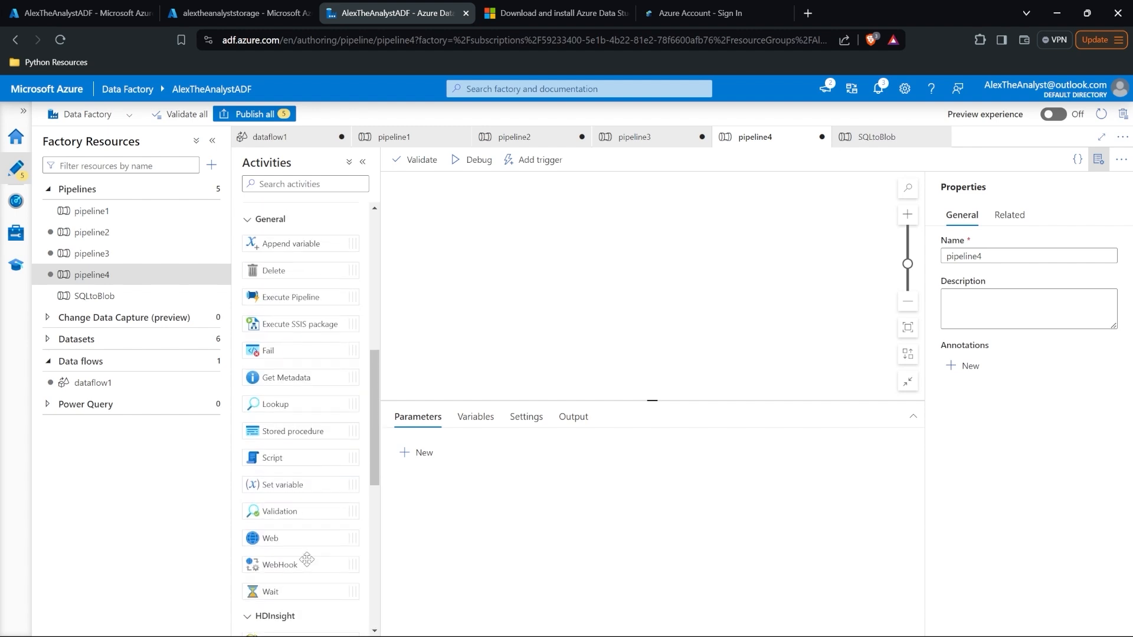
scroll(307, 559, "up", 3)
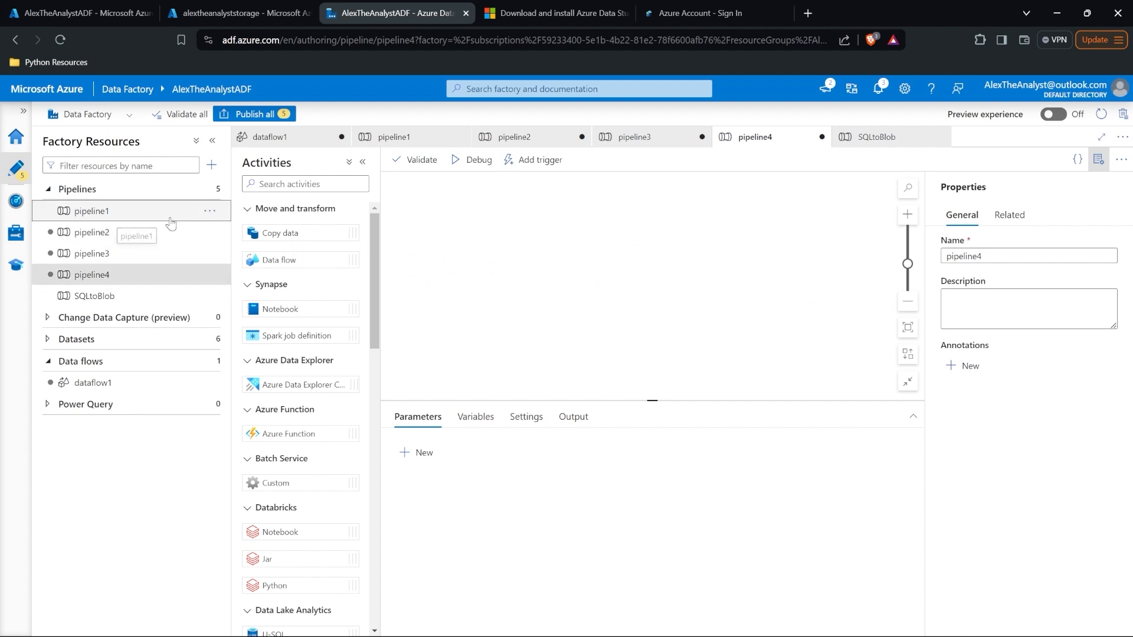
Step: Add Execute Pipeline activities so pipeline1 leads to SQLtoBlob on success and SQLtoBlob1 on failure
left_click_drag(136, 212, 491, 255)
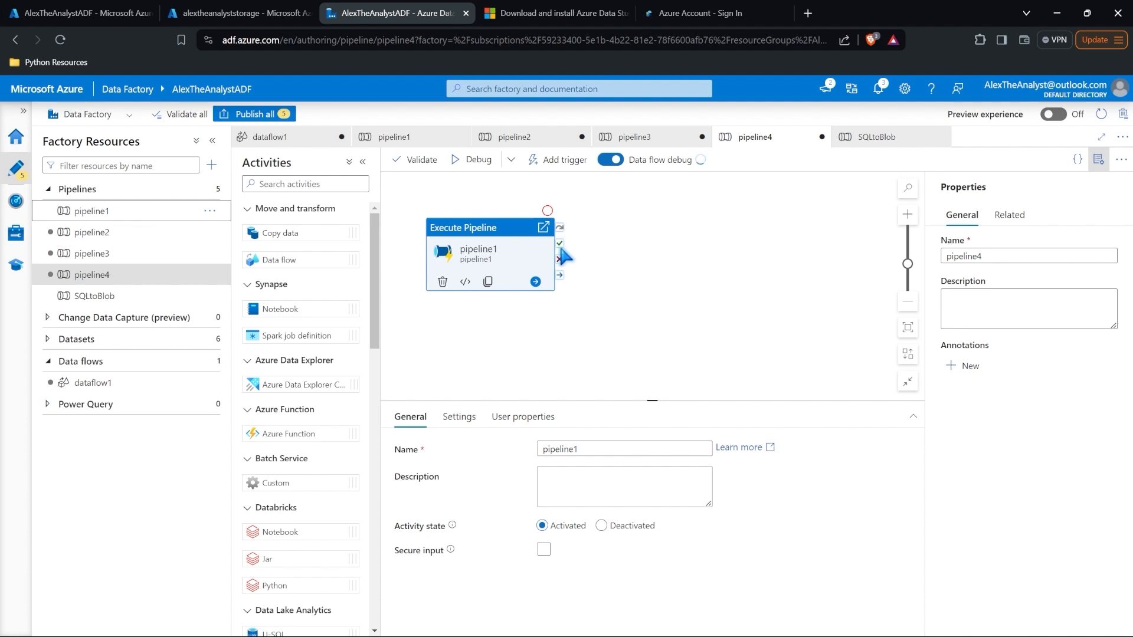
left_click_drag(103, 297, 614, 249)
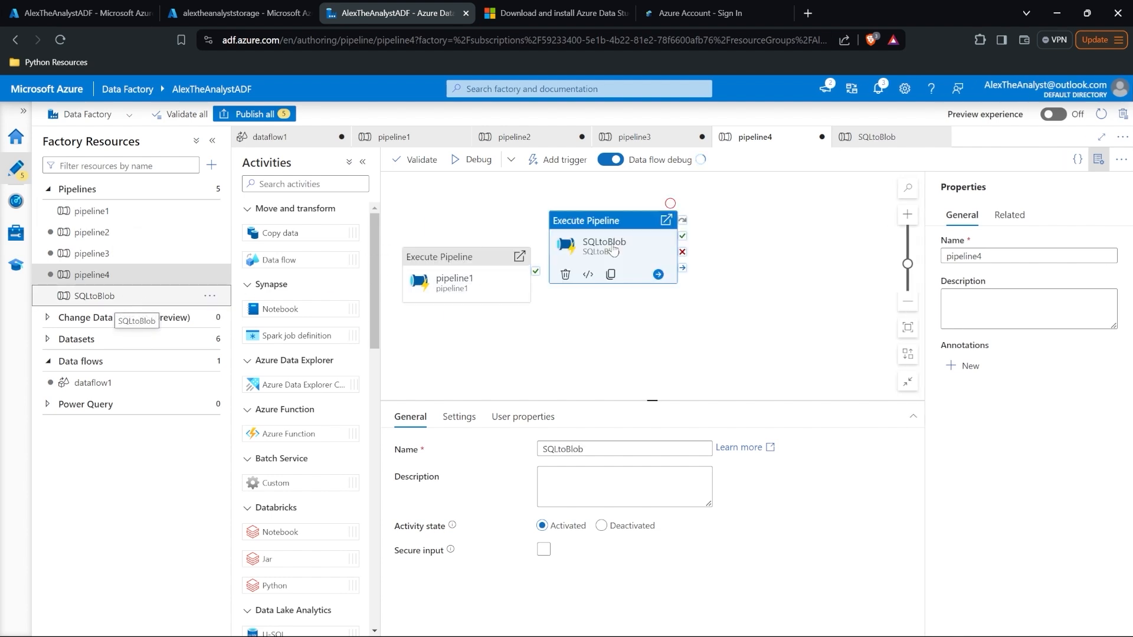
left_click(533, 273)
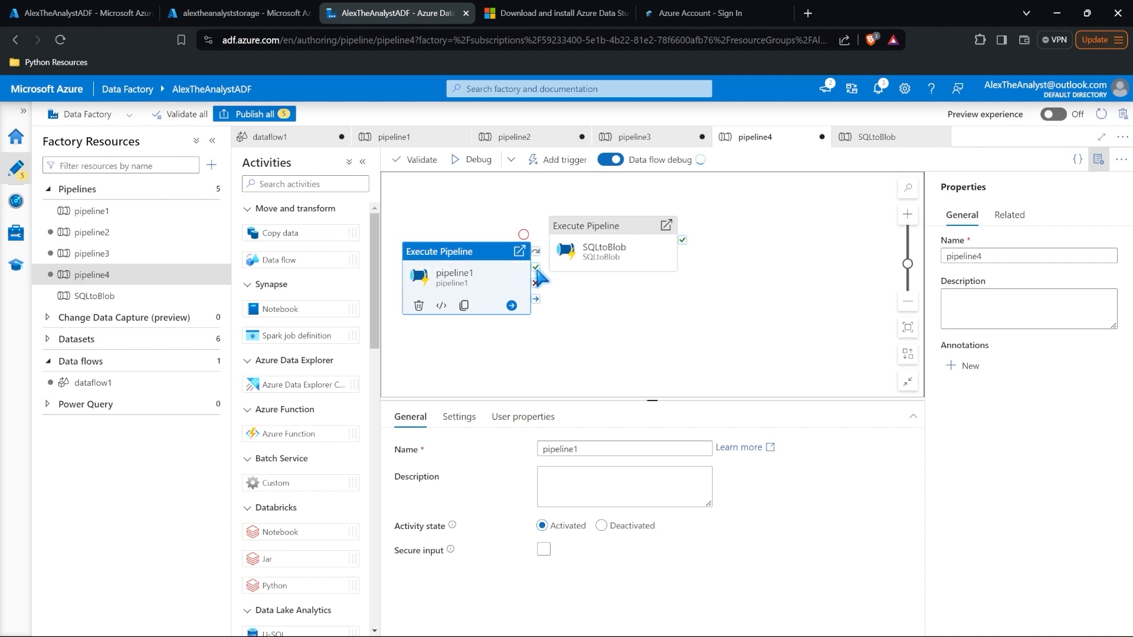
left_click_drag(536, 270, 681, 223)
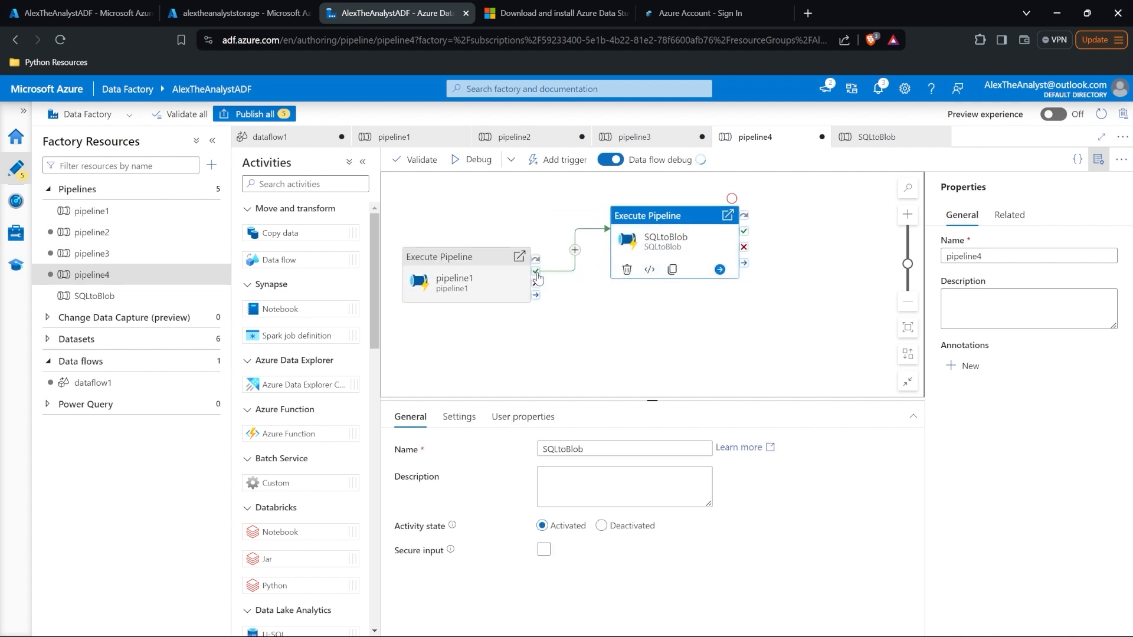
left_click_drag(140, 305, 596, 318)
left_click_drag(536, 285, 605, 348)
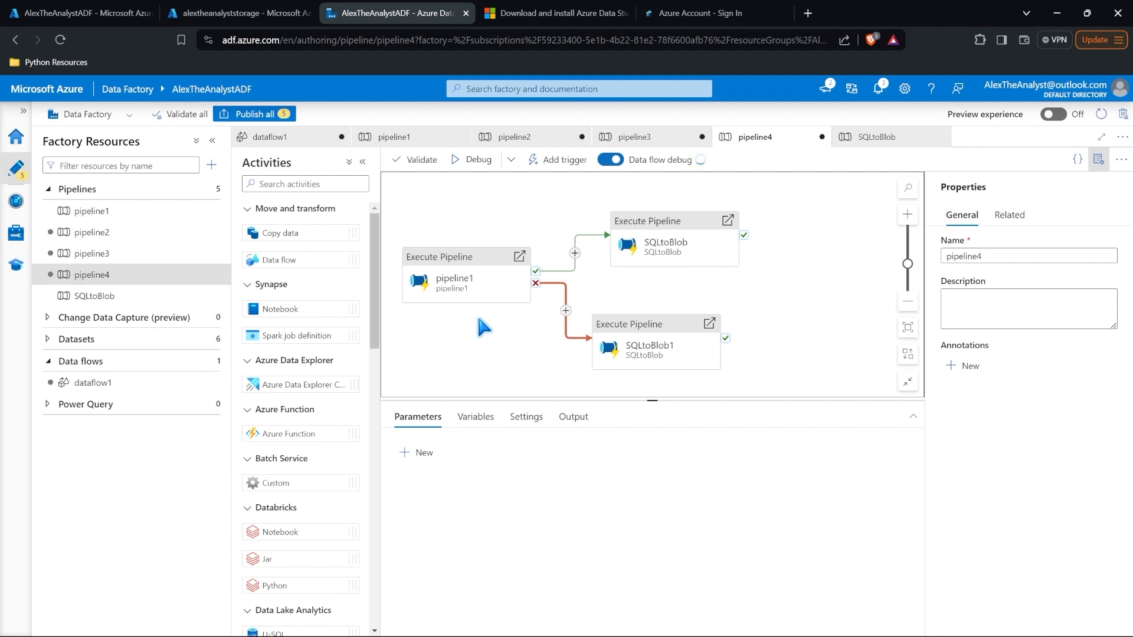
Step: Go to Home and open the Azure Synapse Analytics workspaces list, which is empty
left_click(16, 140)
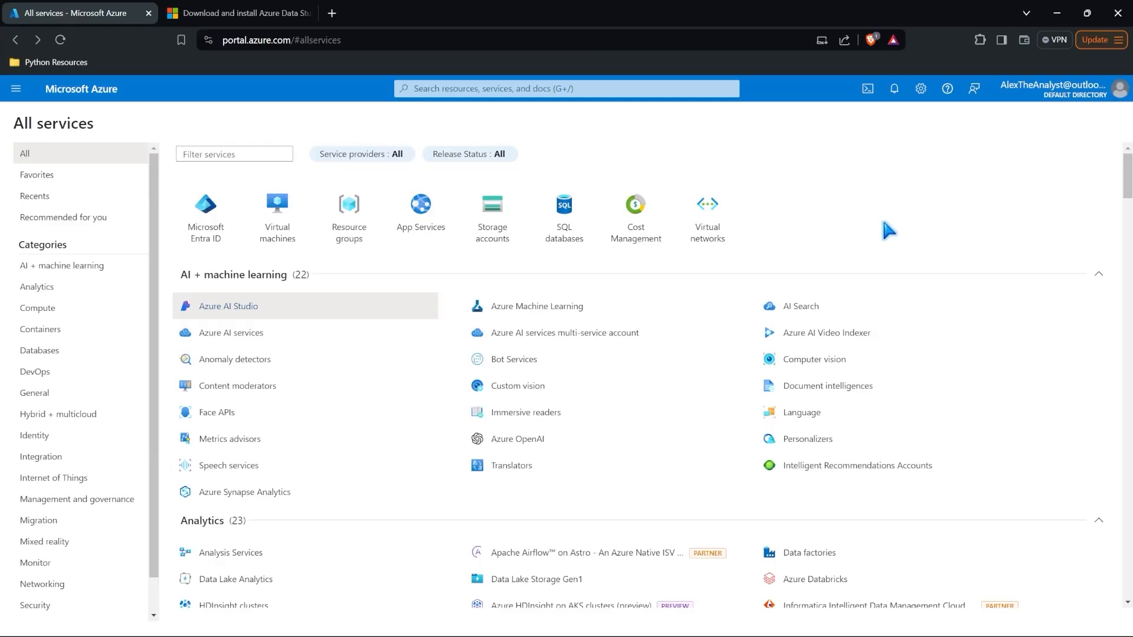
scroll(884, 223, "down", 5)
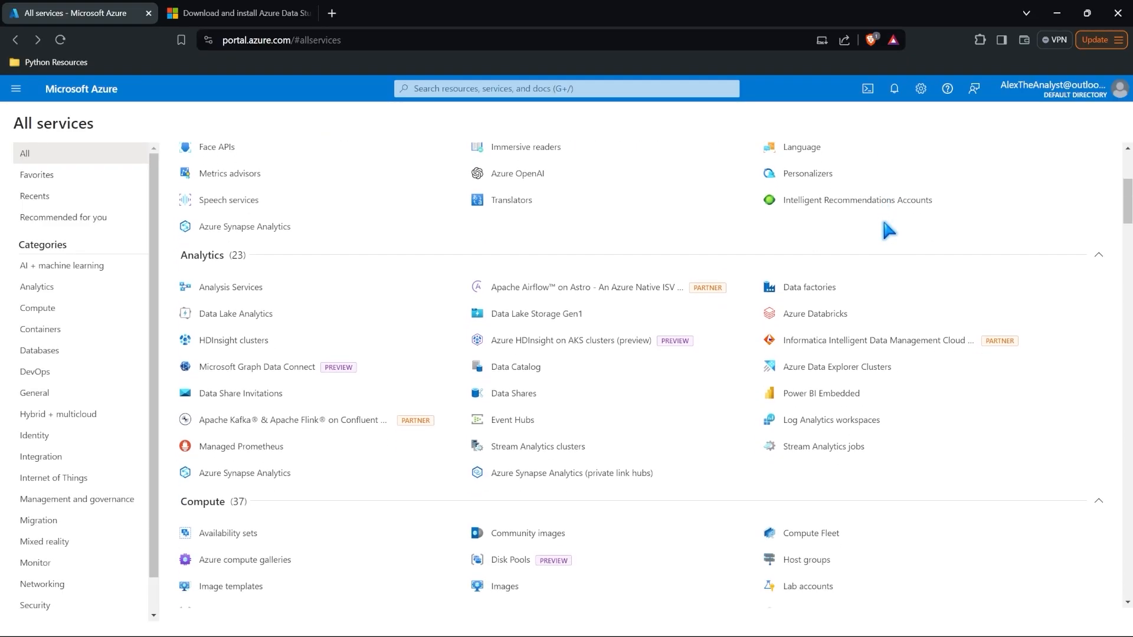
left_click(274, 464)
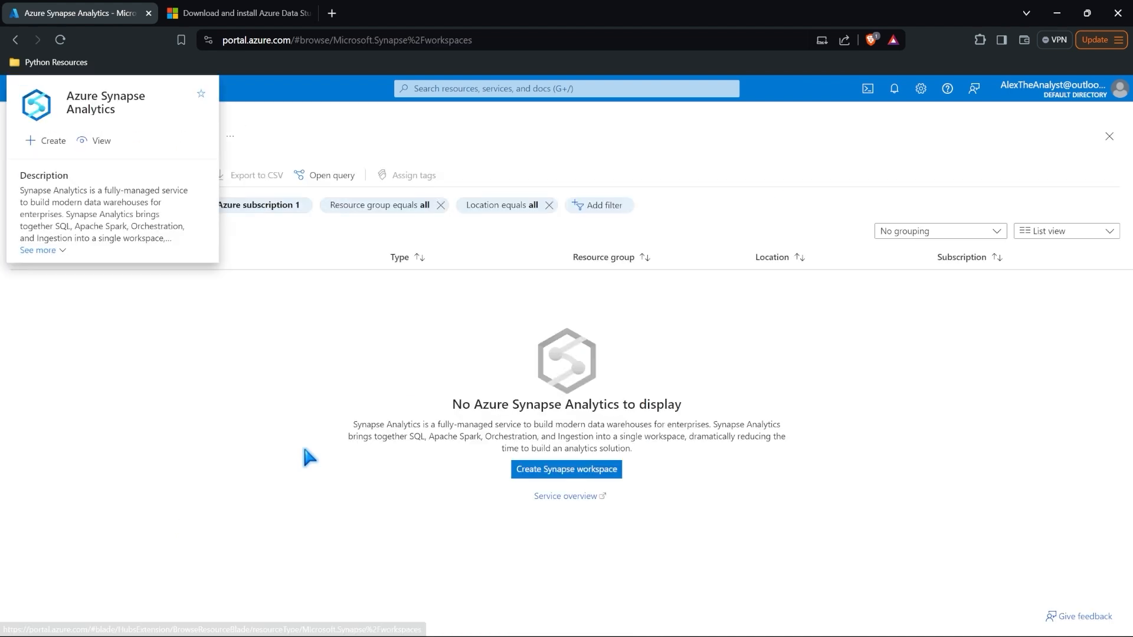
Step: Start a new Synapse workspace using the existing resource group in East US
left_click(572, 472)
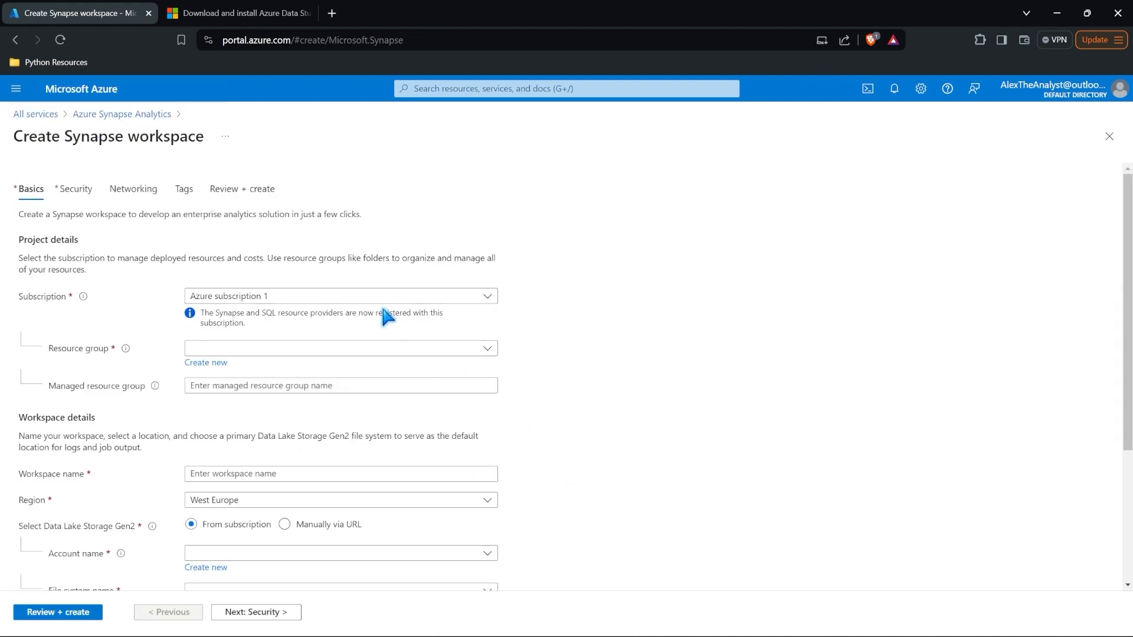
left_click(369, 349)
left_click(341, 393)
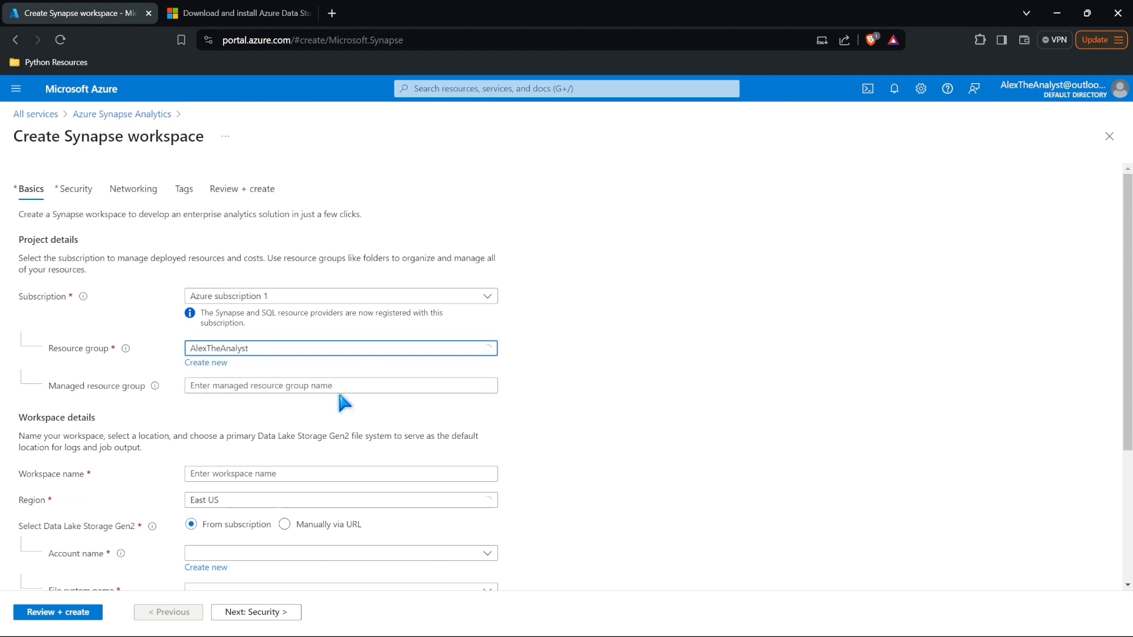
scroll(338, 389, "down", 2)
Step: Replace the invalid mixed-case workspace name with a valid all-lowercase one
left_click(322, 350)
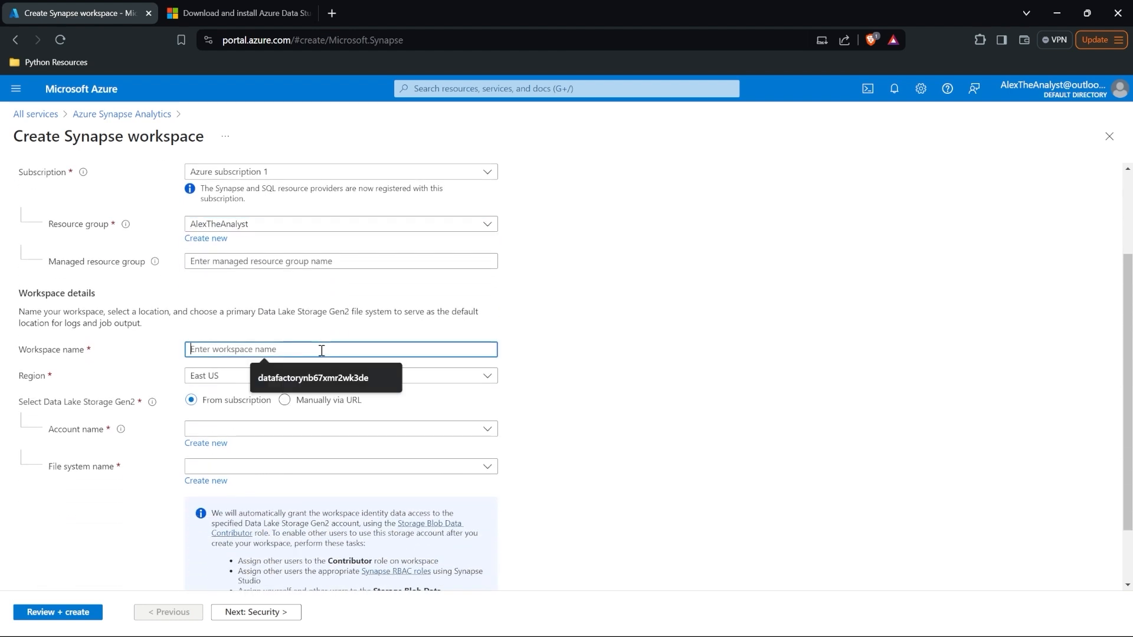
type("AlexTheAnal")
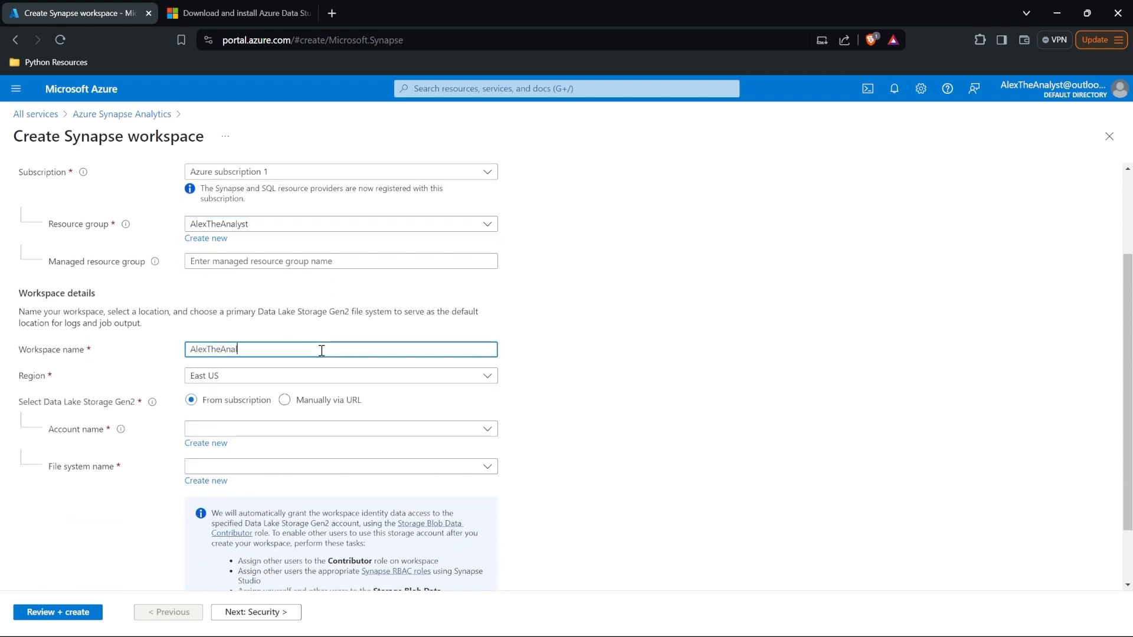
type("yst")
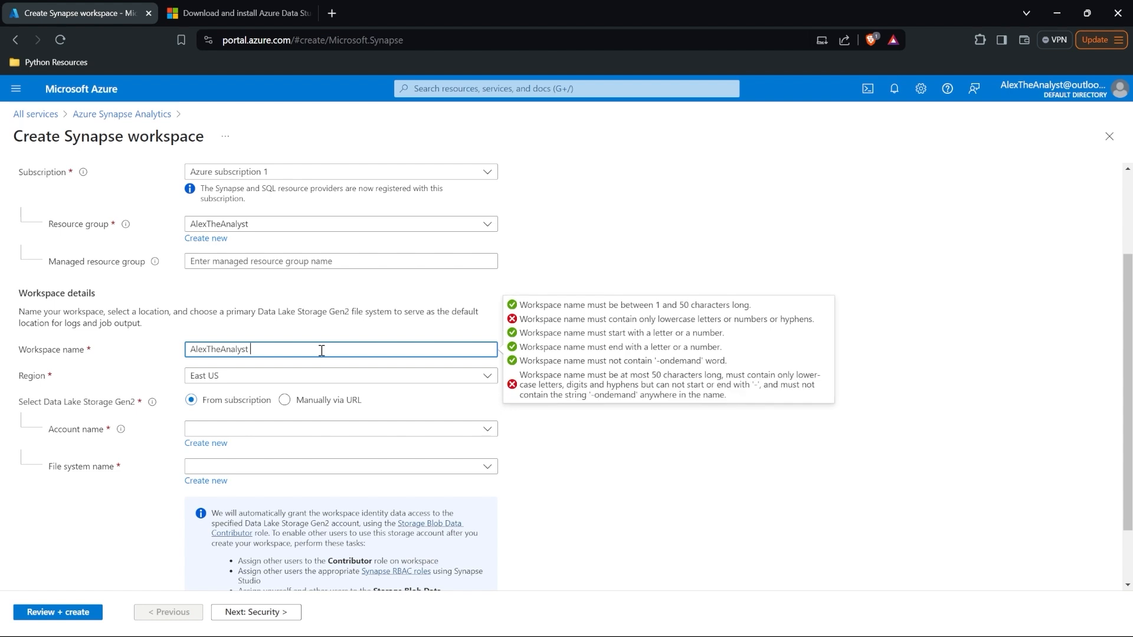
key("BackSpace")
key("BackSpace")
key("BackSpace")
key("BackSpace")
key("BackSpace")
key("BackSpace")
key("BackSpace")
key("BackSpace")
key("BackSpace")
key("BackSpace")
key("BackSpace")
key("BackSpace")
key("BackSpace")
key("BackSpace")
key("BackSpace")
type("alextheanalystasa")
left_click(554, 407)
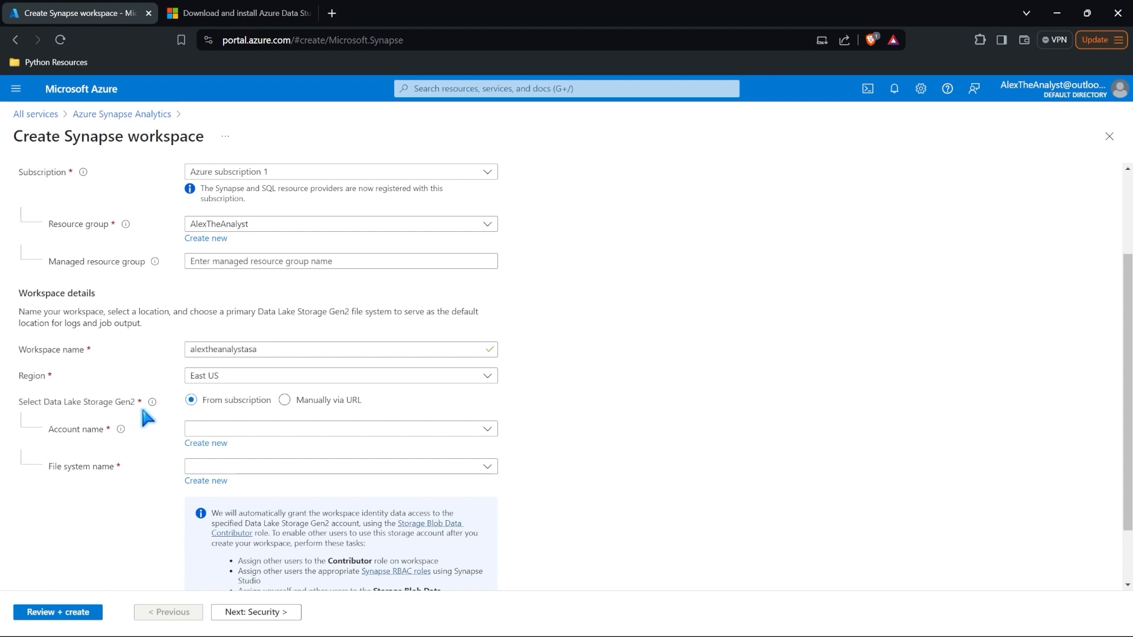
Step: Create a new Data Lake Storage Gen2 account named after the workspace
left_click(212, 444)
type("alexthe")
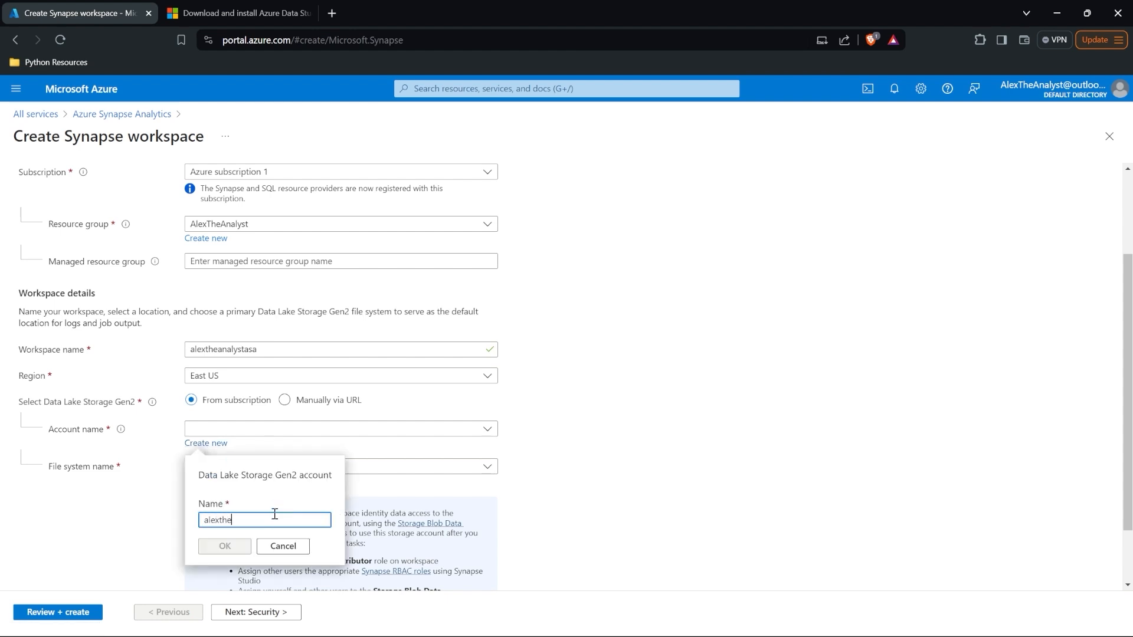
type("analystasa")
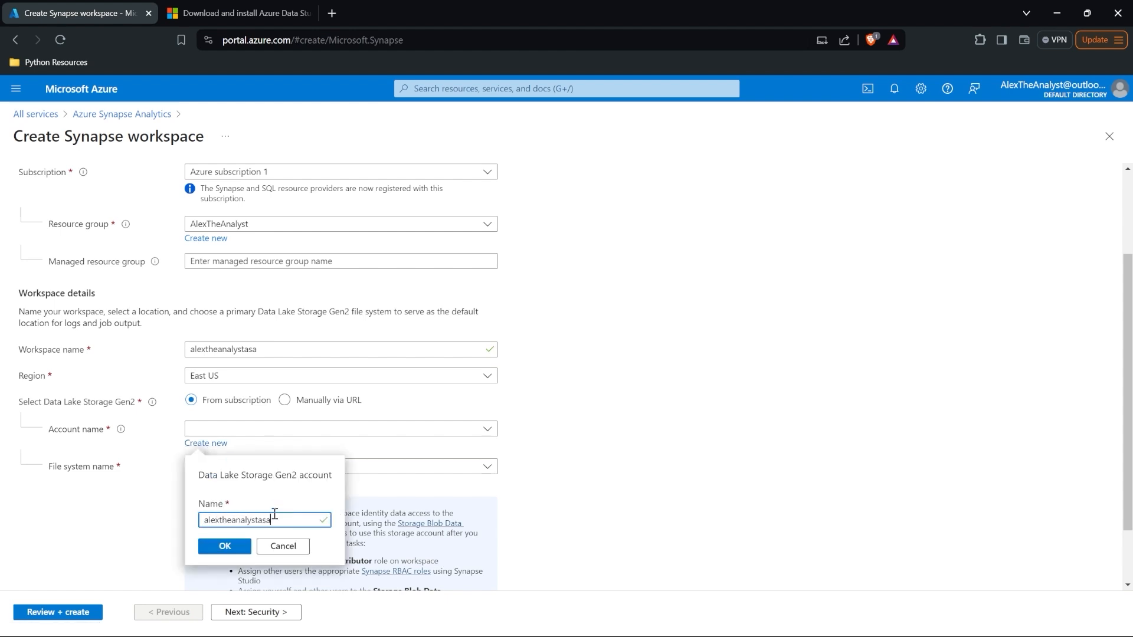
left_click(235, 549)
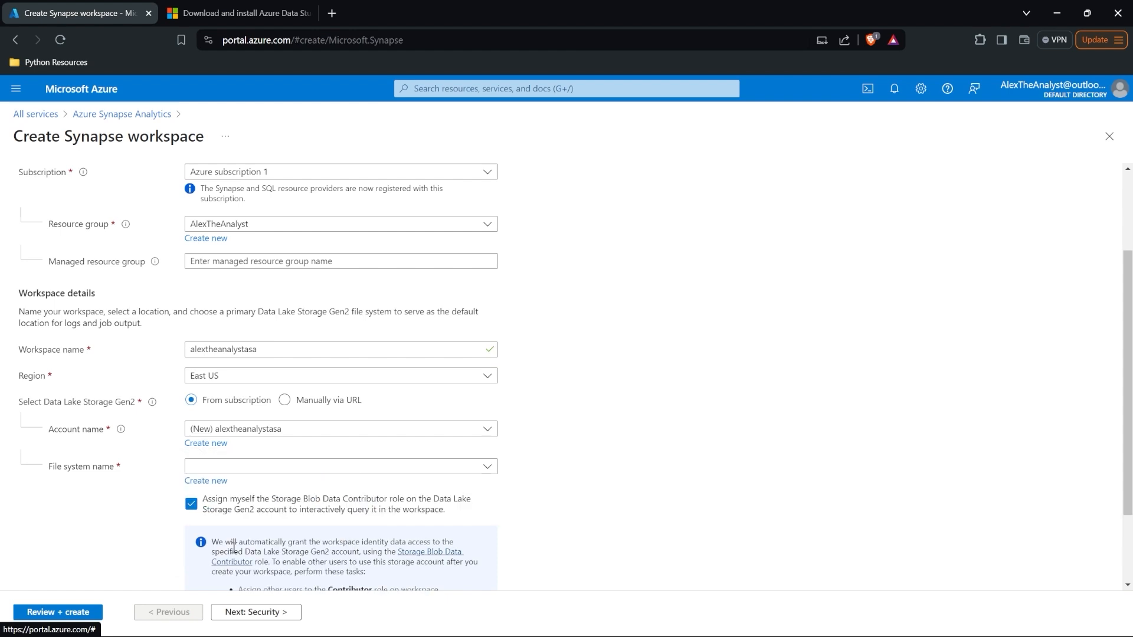
Step: Create a new file system for the workspace's Data Lake storage account
left_click(191, 468)
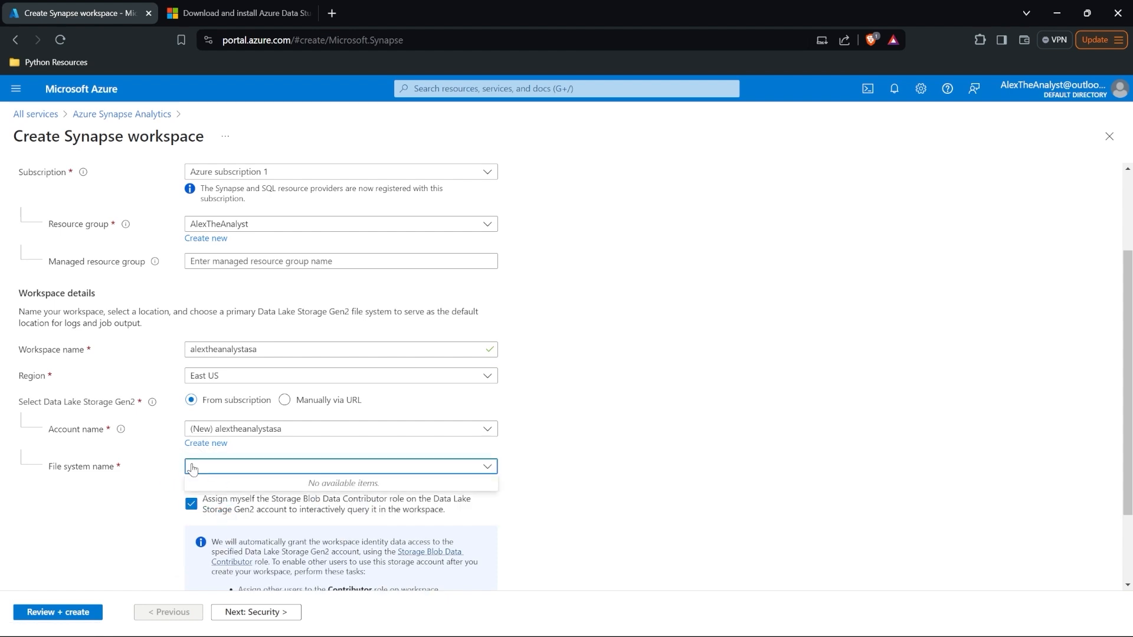
left_click(192, 467)
left_click(203, 481)
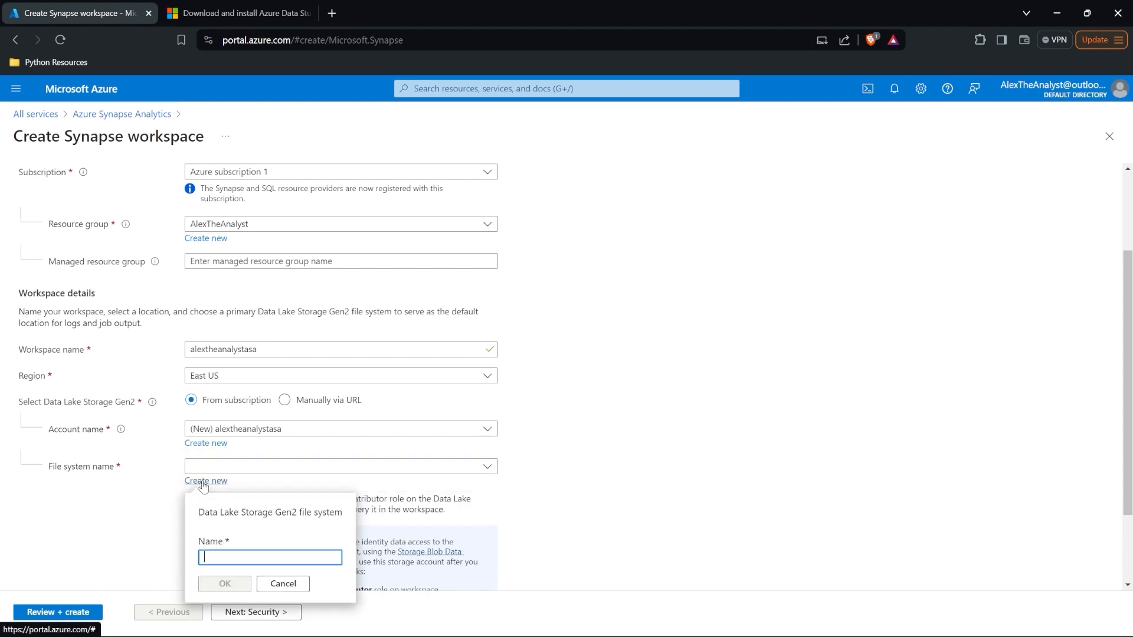
type("alextheanalyst")
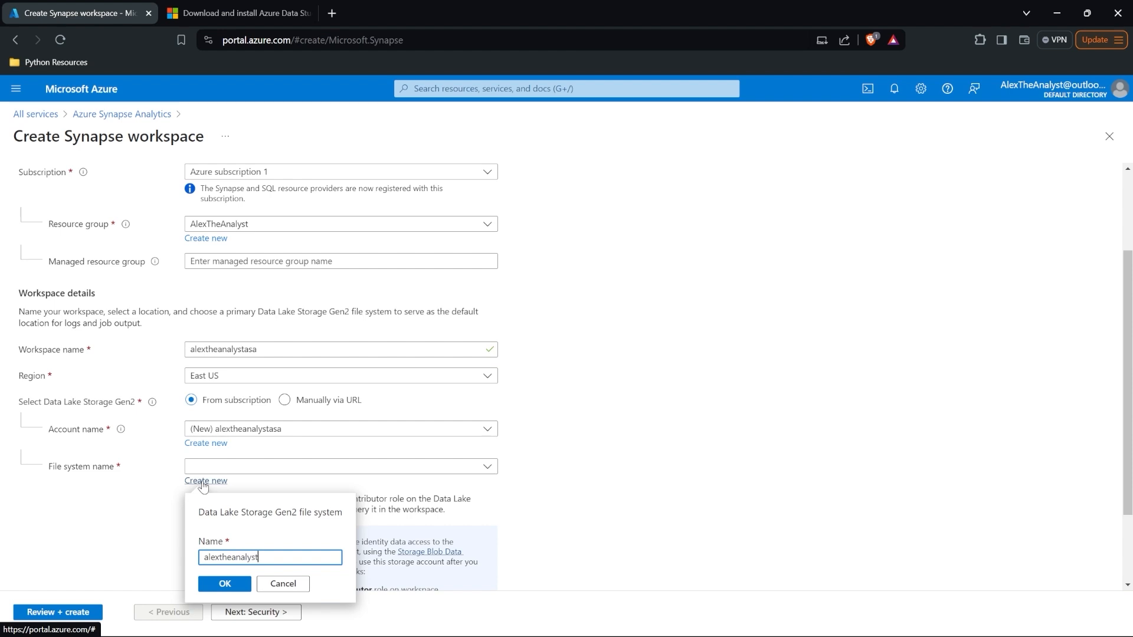
type("fs")
left_click(224, 584)
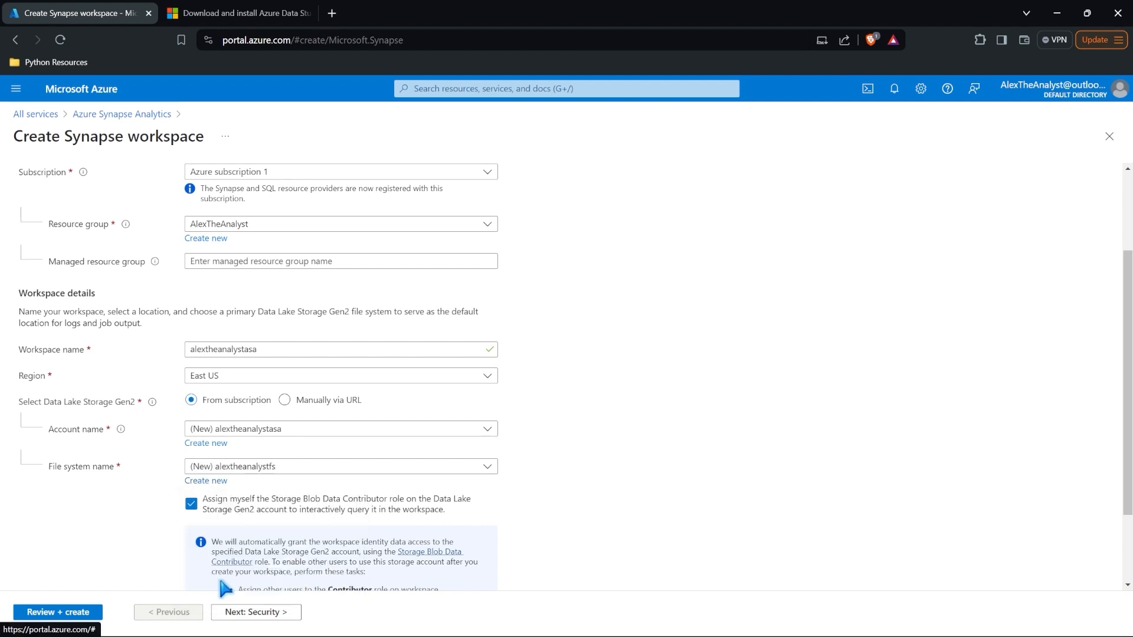
scroll(138, 516, "down", 2)
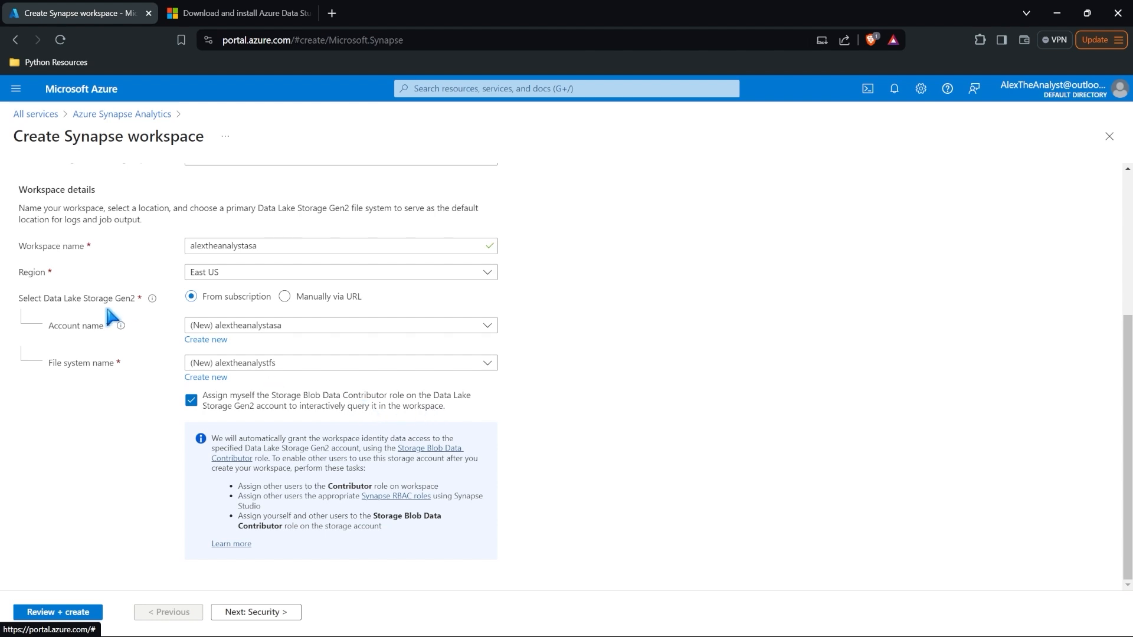
Step: Validate the workspace settings, with serverless SQL at 5.00 USD/TB, and submit for creation
left_click(54, 613)
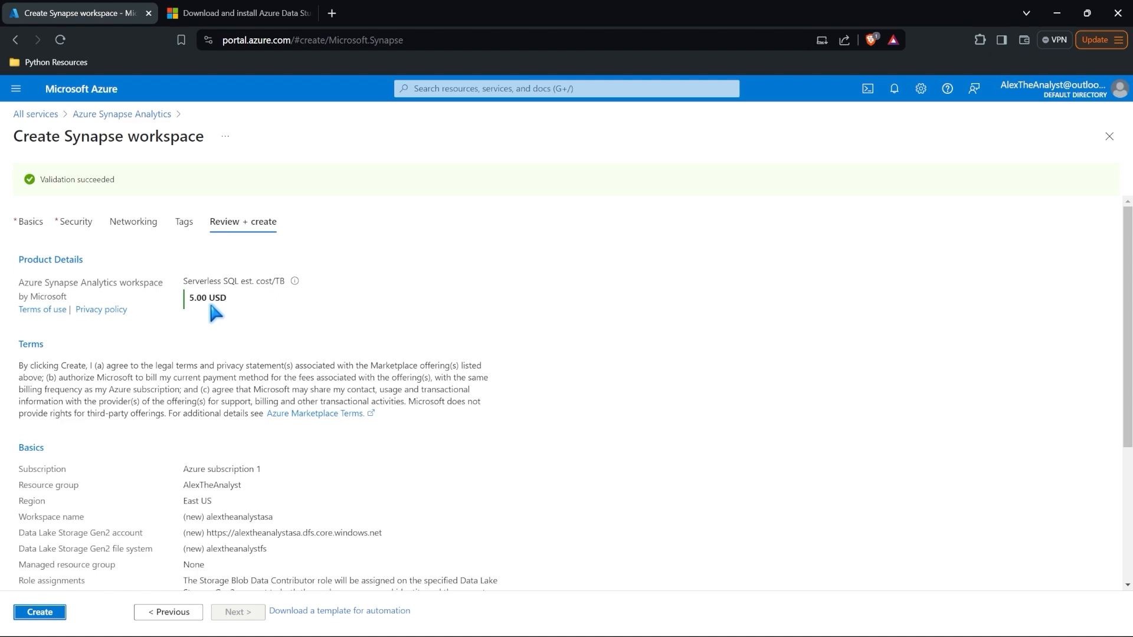
scroll(271, 313, "down", 4)
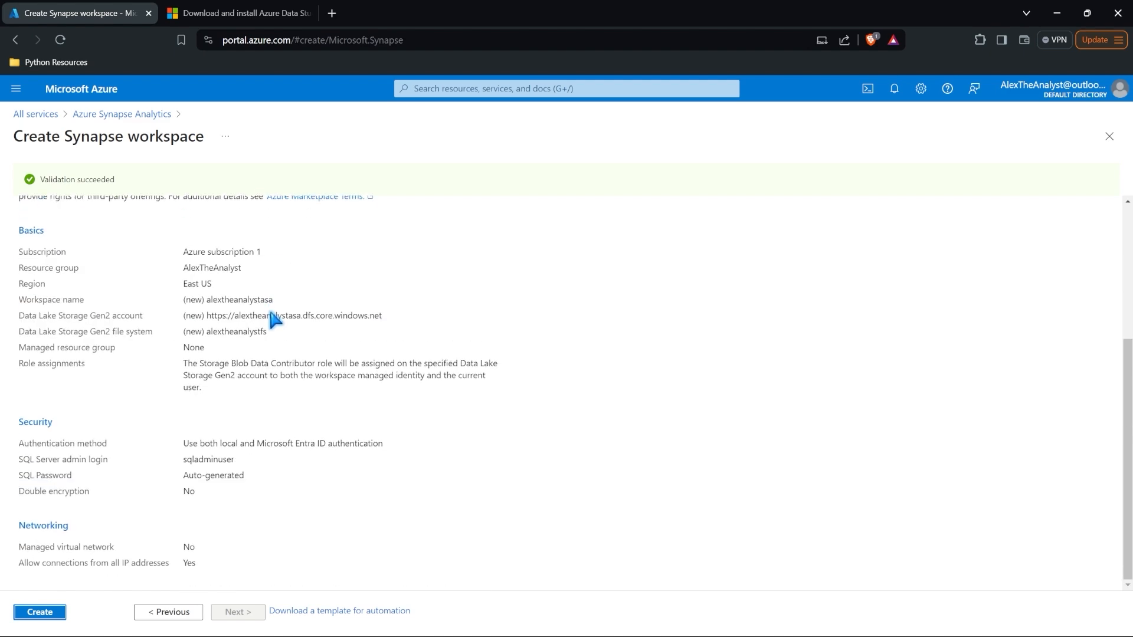
left_click(53, 611)
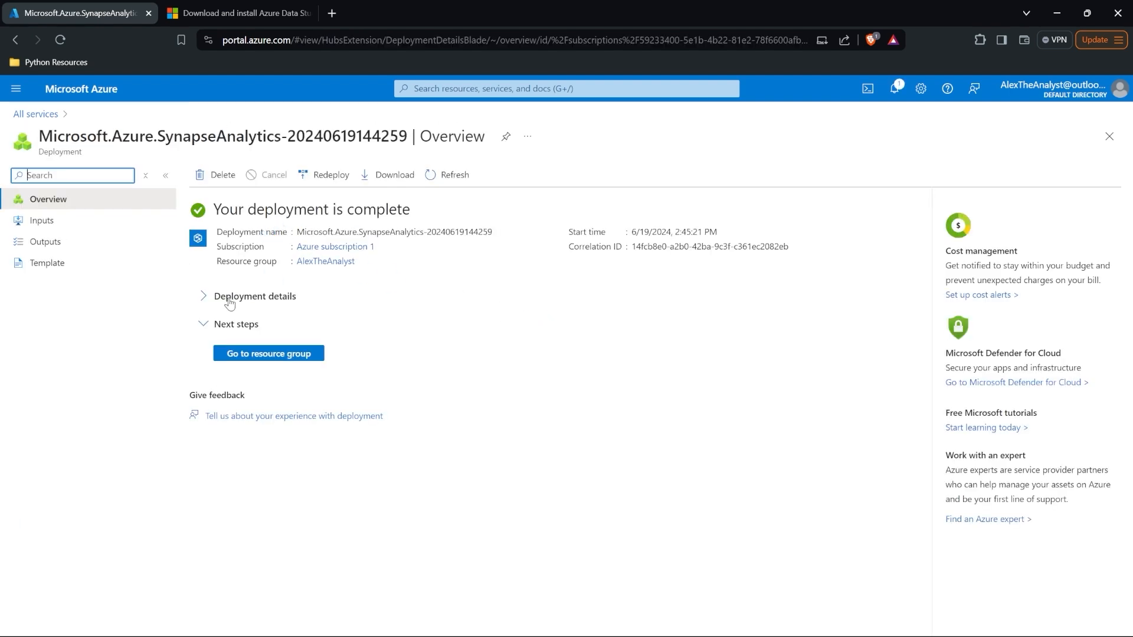
Step: Go from the completed deployment to its resource group and open the alextheanalystasa workspace overview
left_click(230, 299)
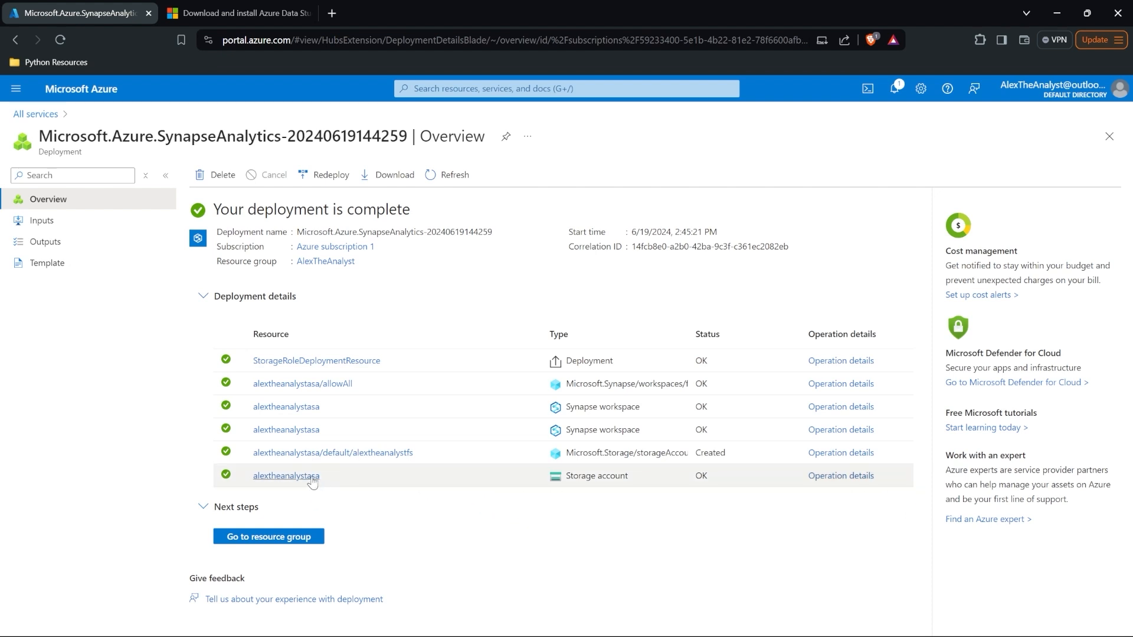
mouse_move(355, 475)
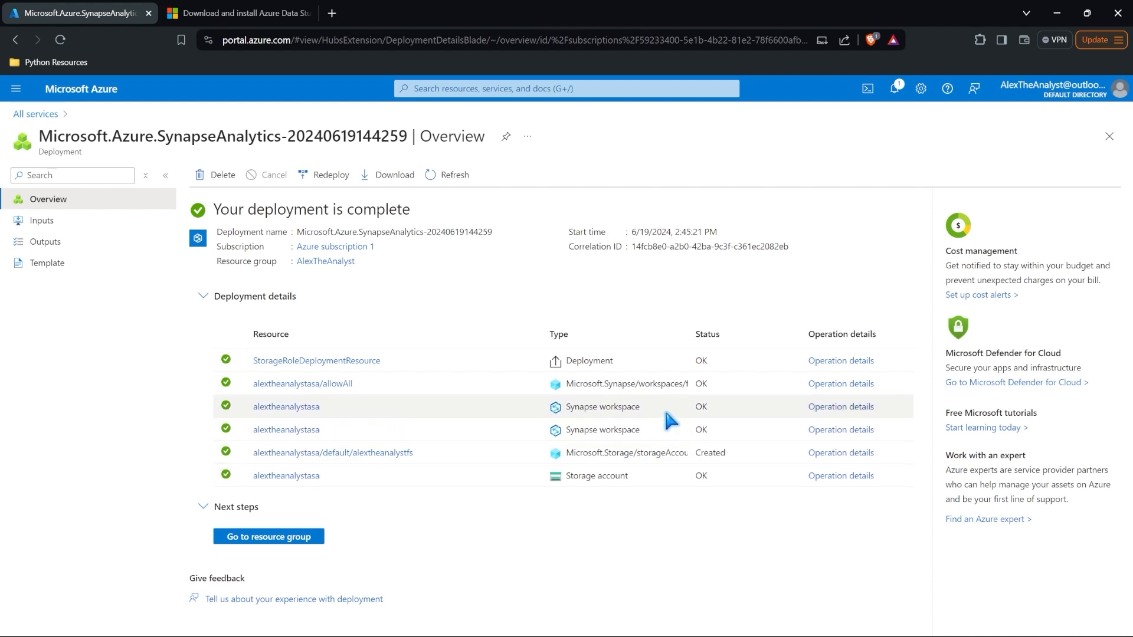
left_click(265, 539)
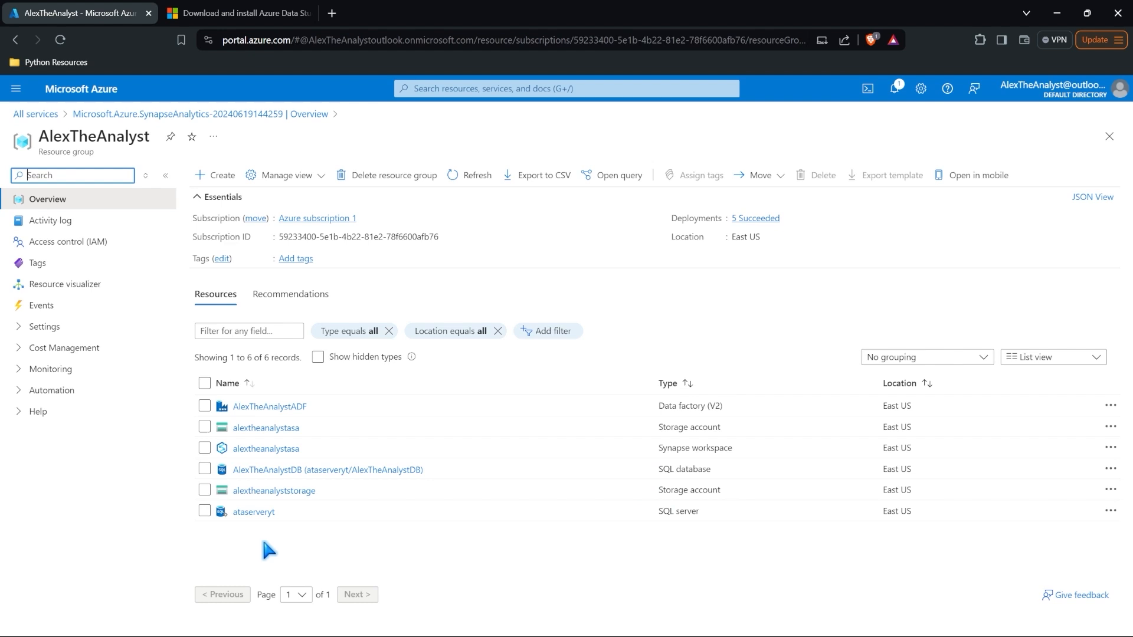
left_click(271, 449)
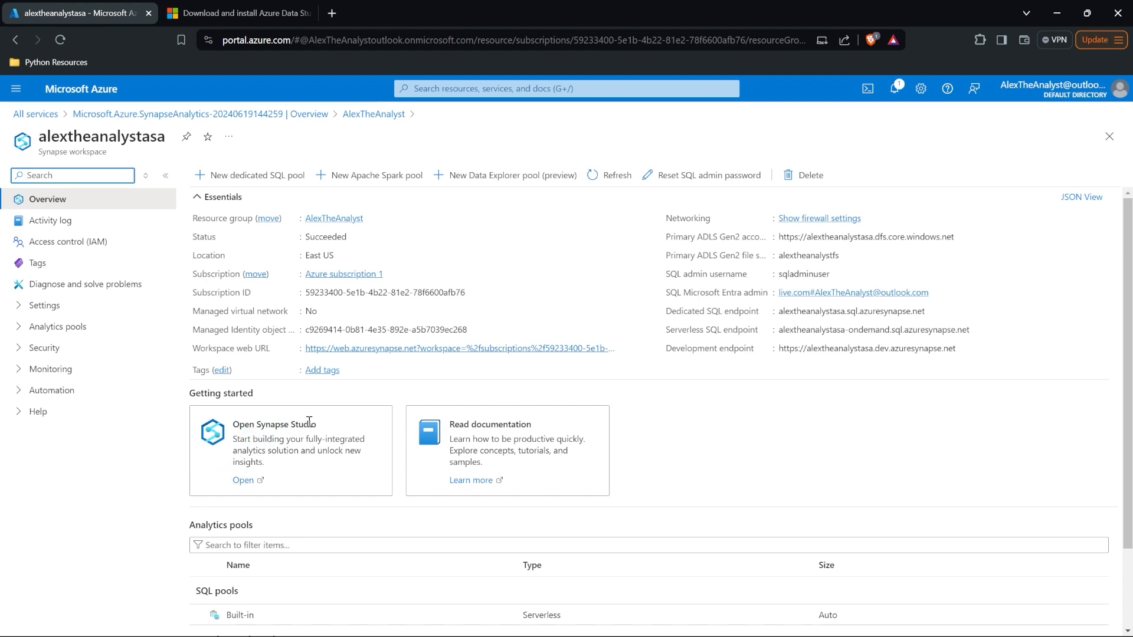
Step: Launch alextheanalystasa in Synapse Studio, sign in with the first listed account, and expand the navigation
left_click(240, 482)
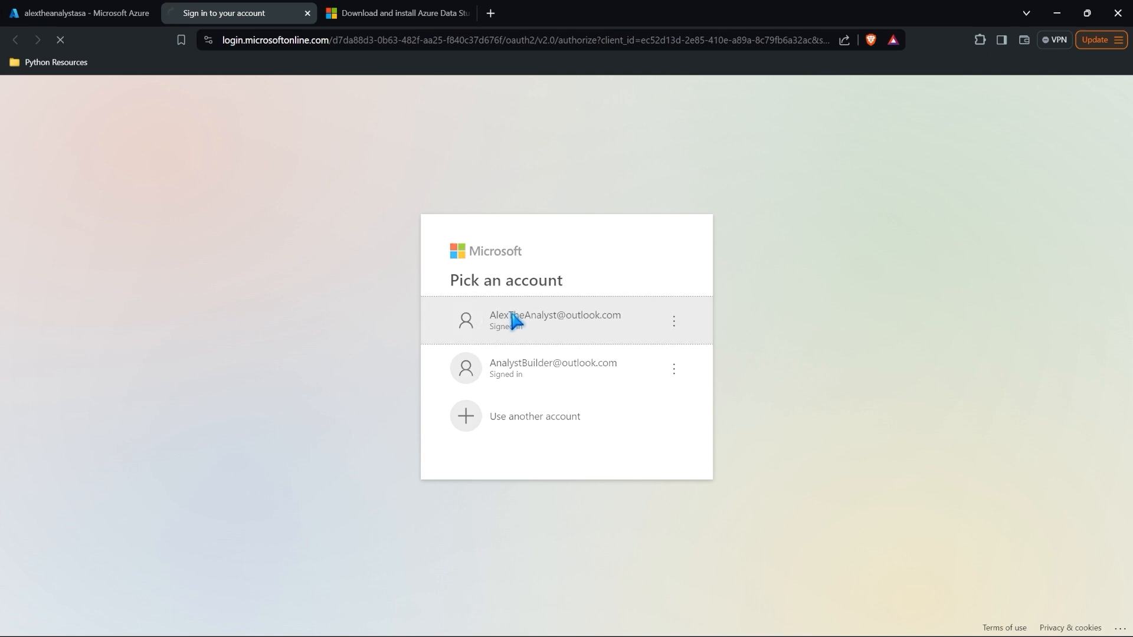
left_click(512, 316)
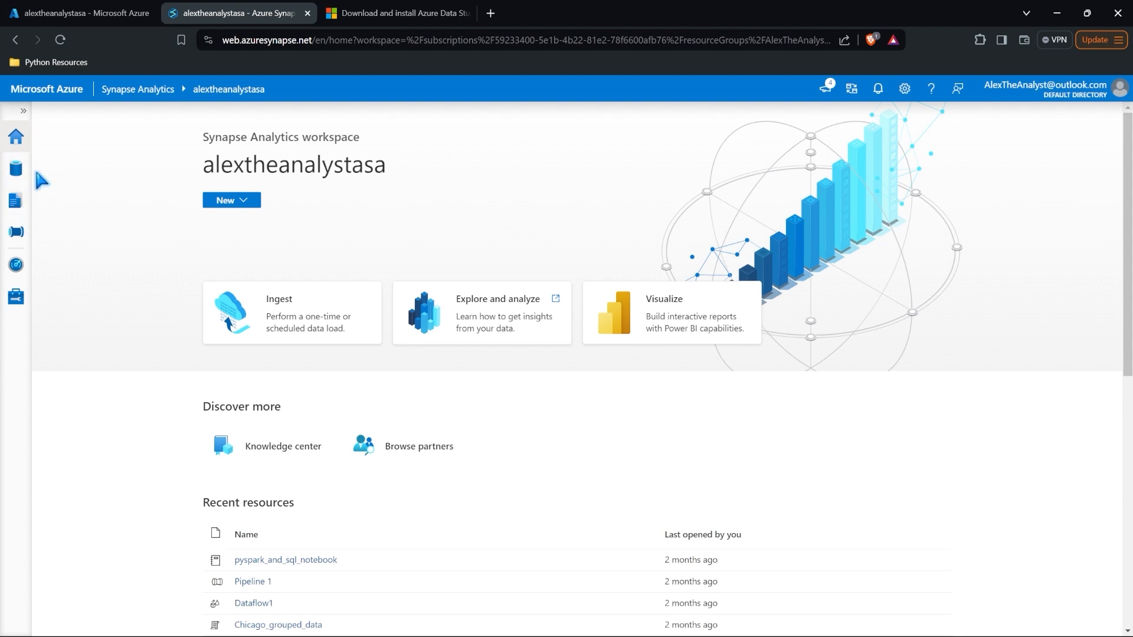
left_click(23, 110)
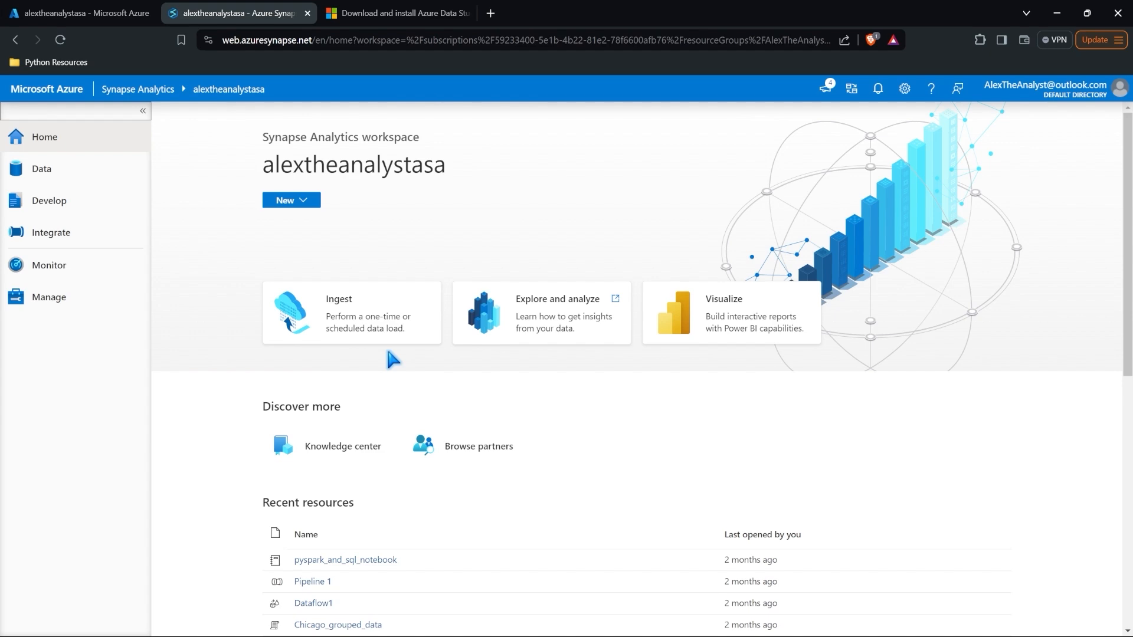
Step: Open the Explore and analyze tutorial and skim its serverless SQL pool sample queries
left_click(534, 324)
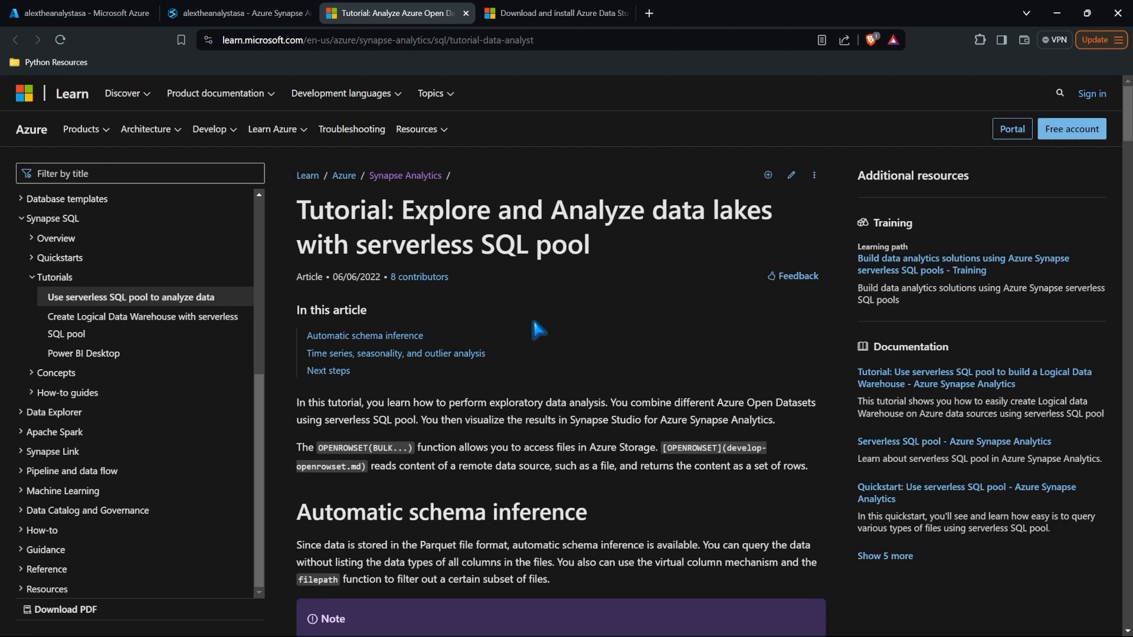
scroll(536, 329, "down", 1)
scroll(537, 329, "down", 8)
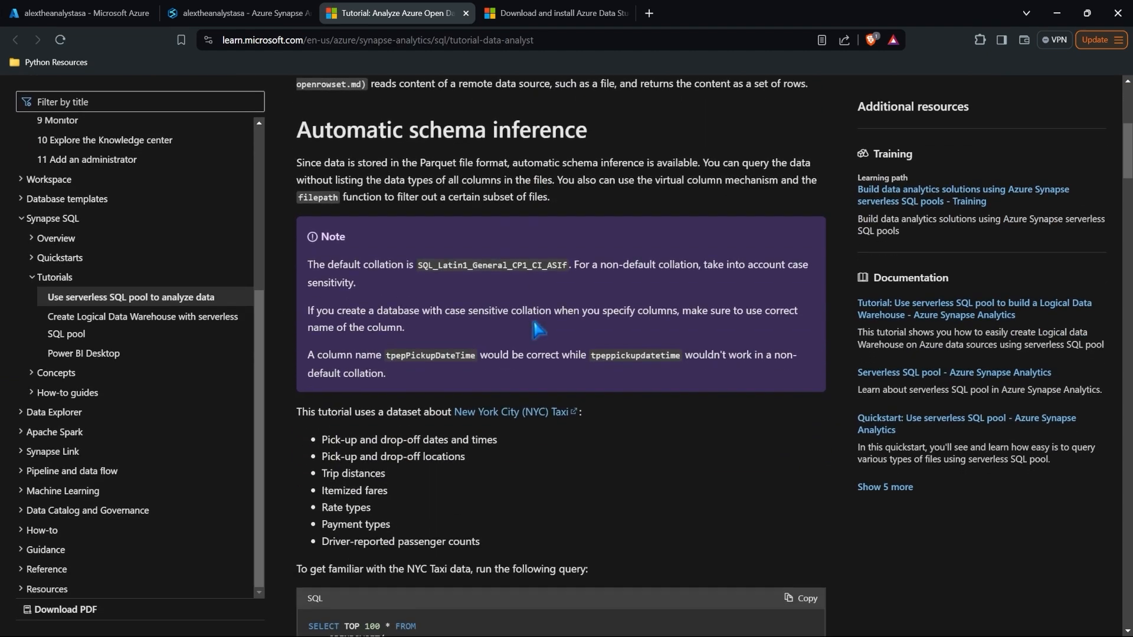
scroll(537, 329, "down", 1)
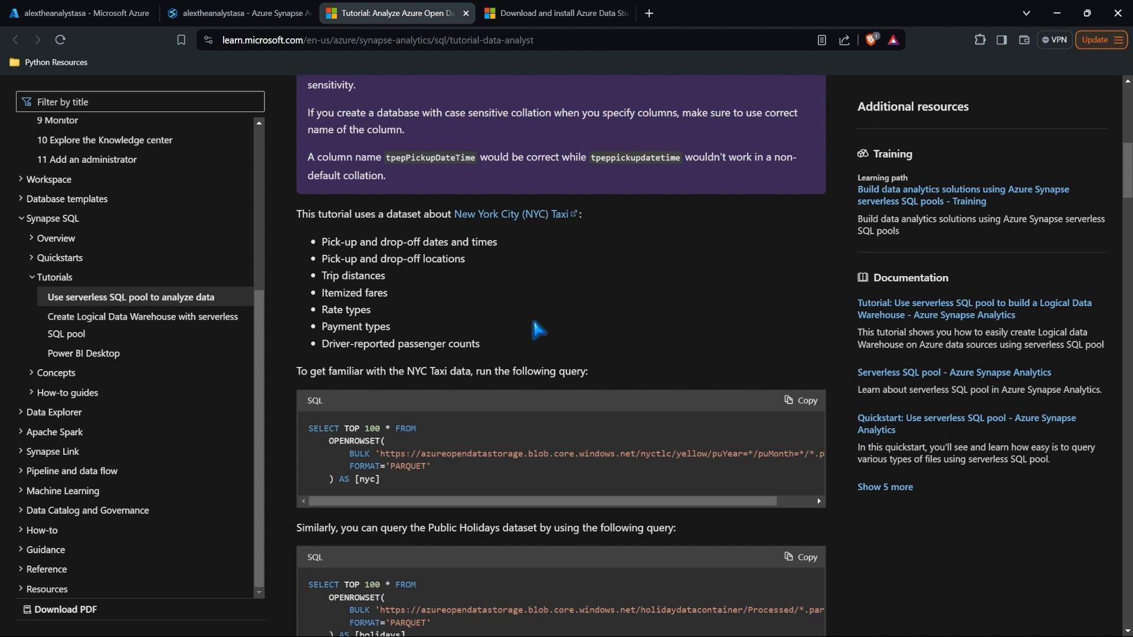
scroll(538, 330, "down", 3)
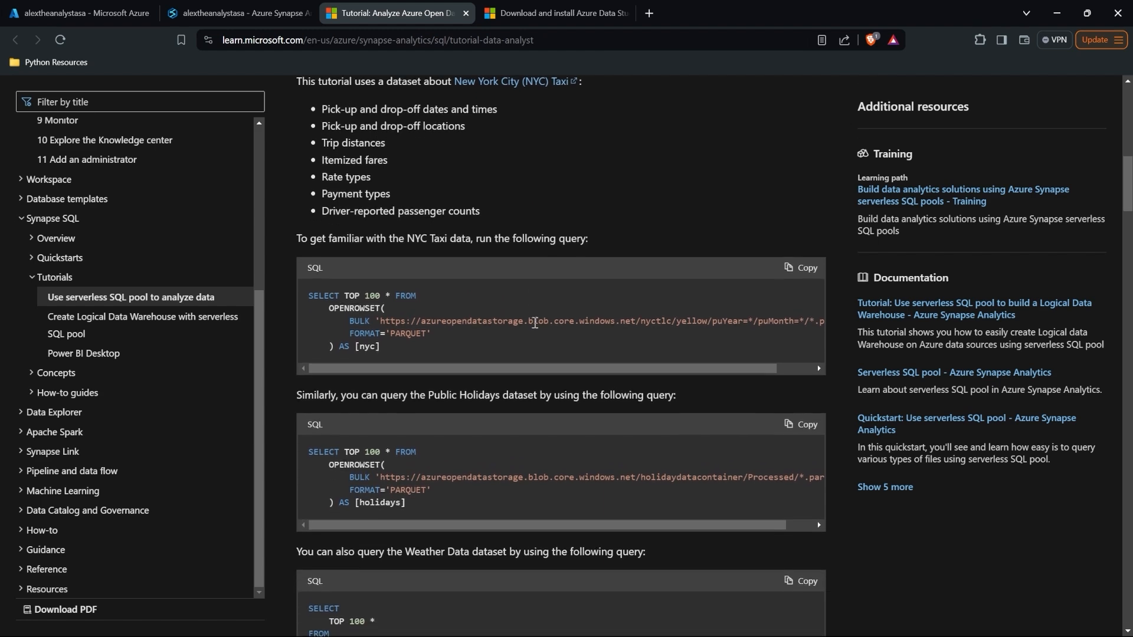
scroll(494, 338, "down", 4)
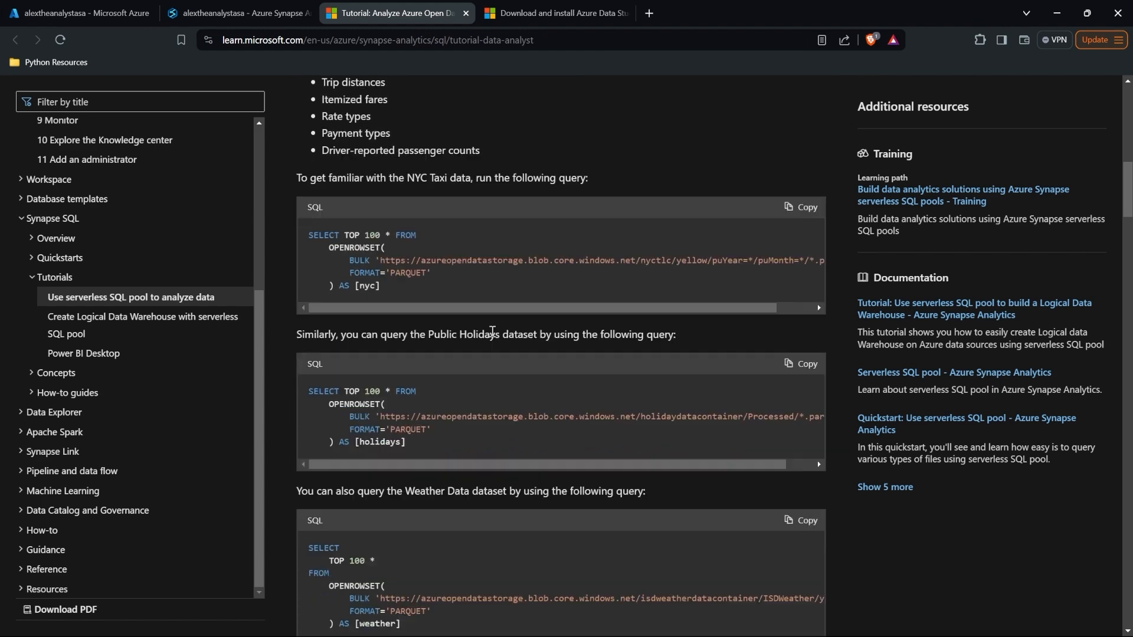
scroll(444, 375, "down", 7)
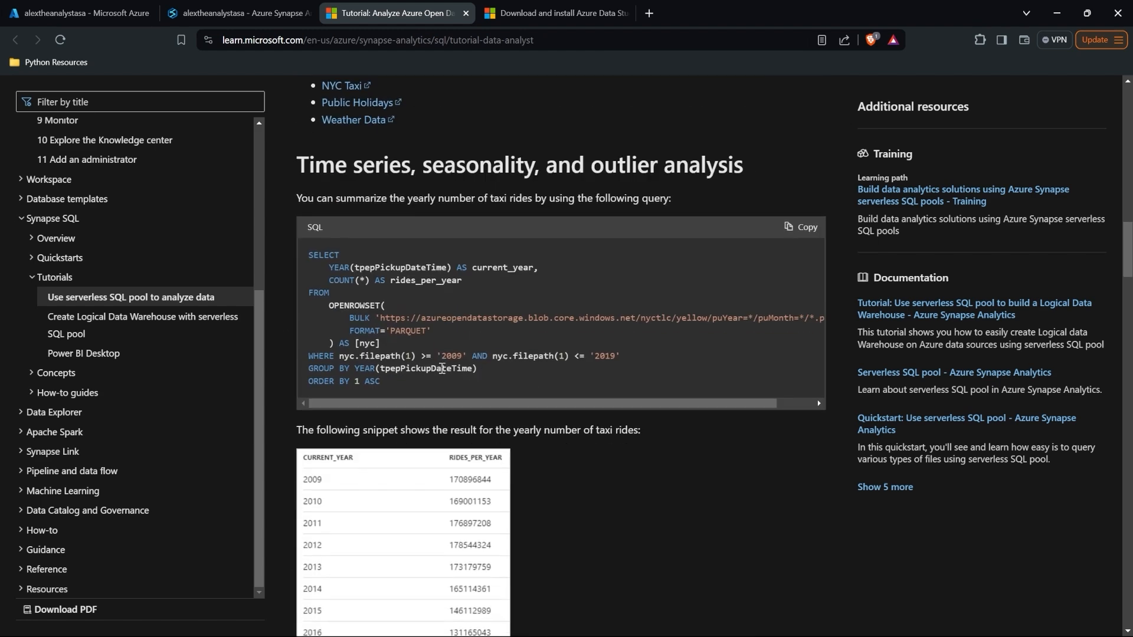
scroll(444, 375, "up", 7)
scroll(442, 374, "up", 5)
Step: Back in Synapse's Data hub, start a new external Azure Blob Storage connection
left_click(232, 8)
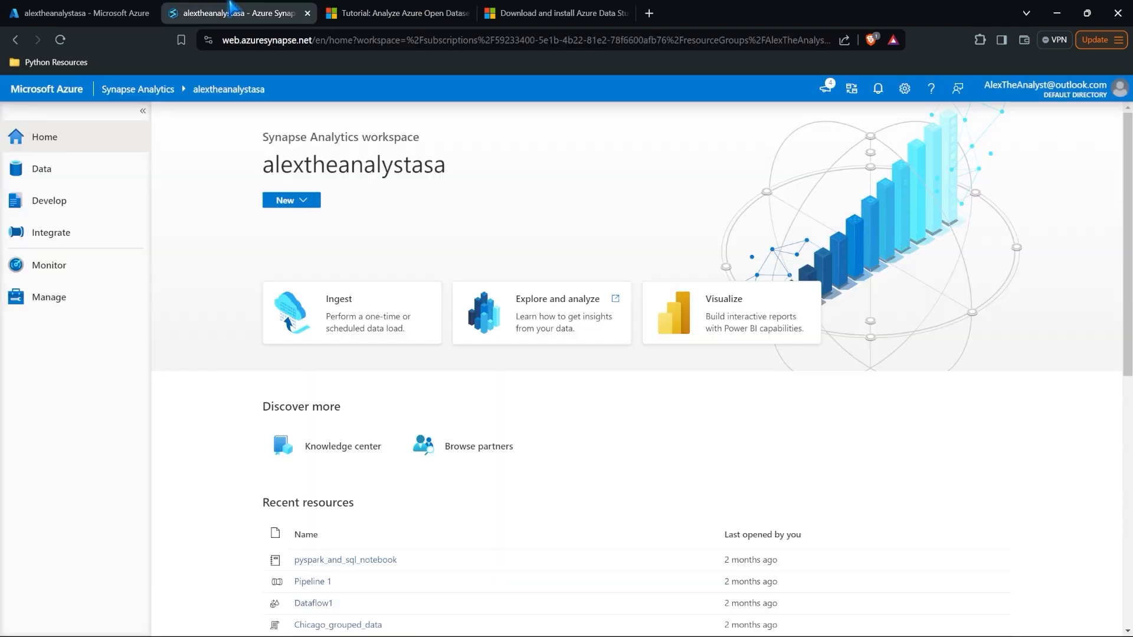
left_click(77, 168)
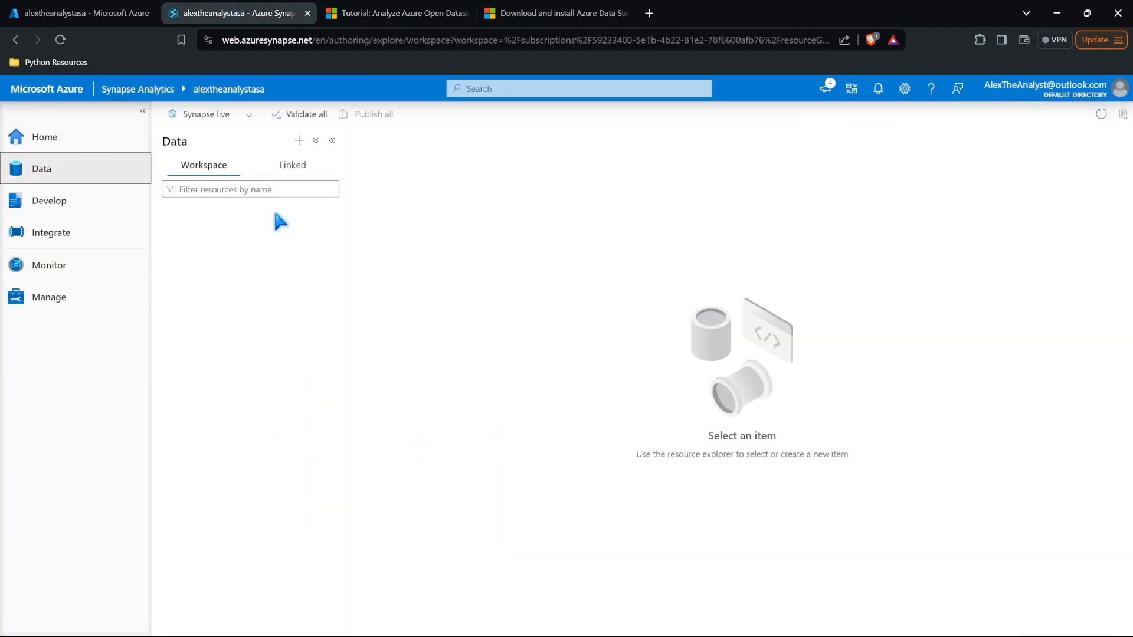
left_click(299, 141)
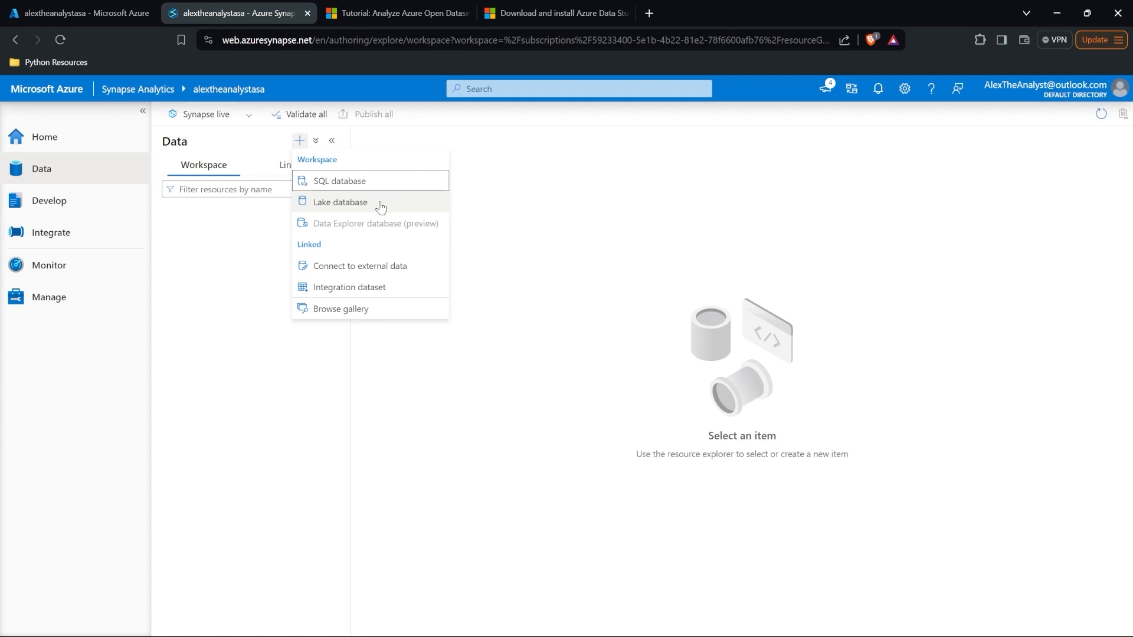
left_click(384, 265)
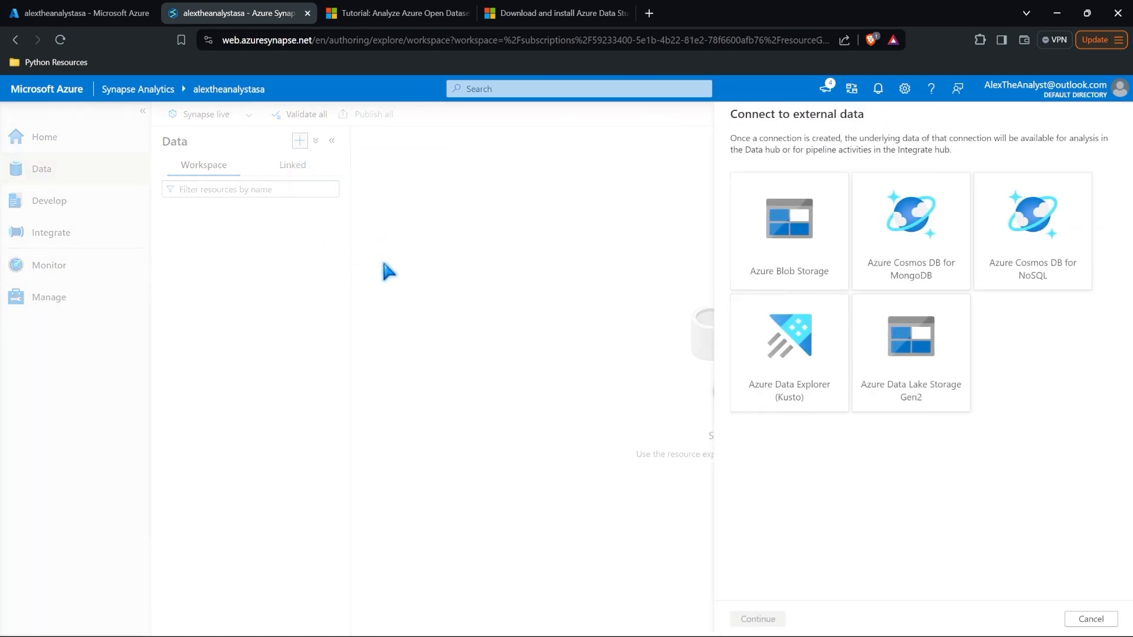
left_click(772, 234)
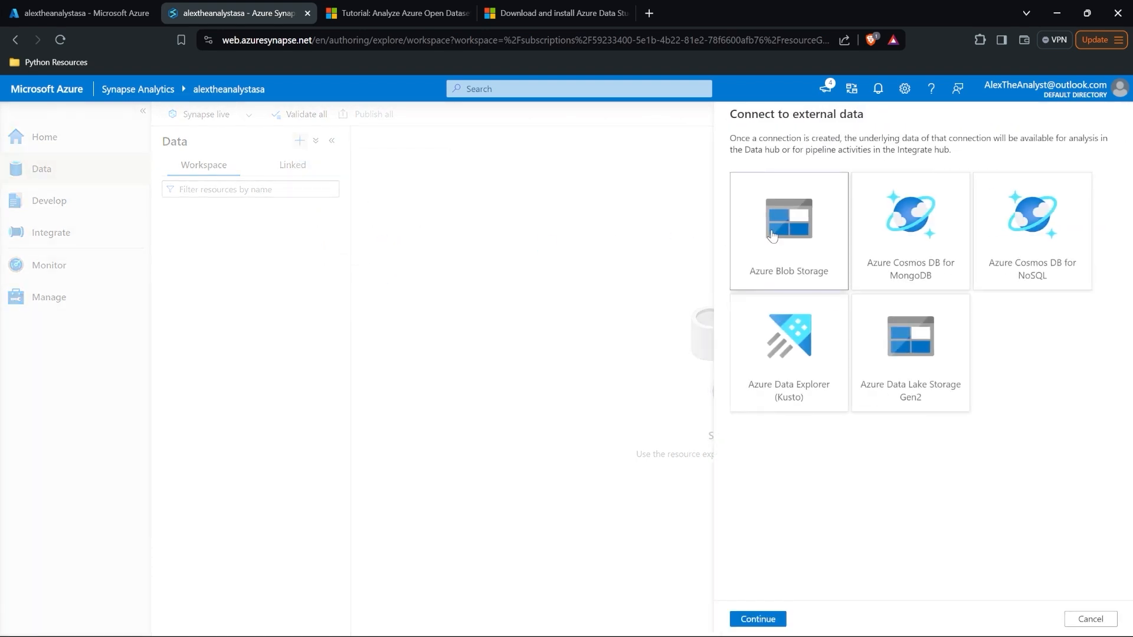
left_click(759, 620)
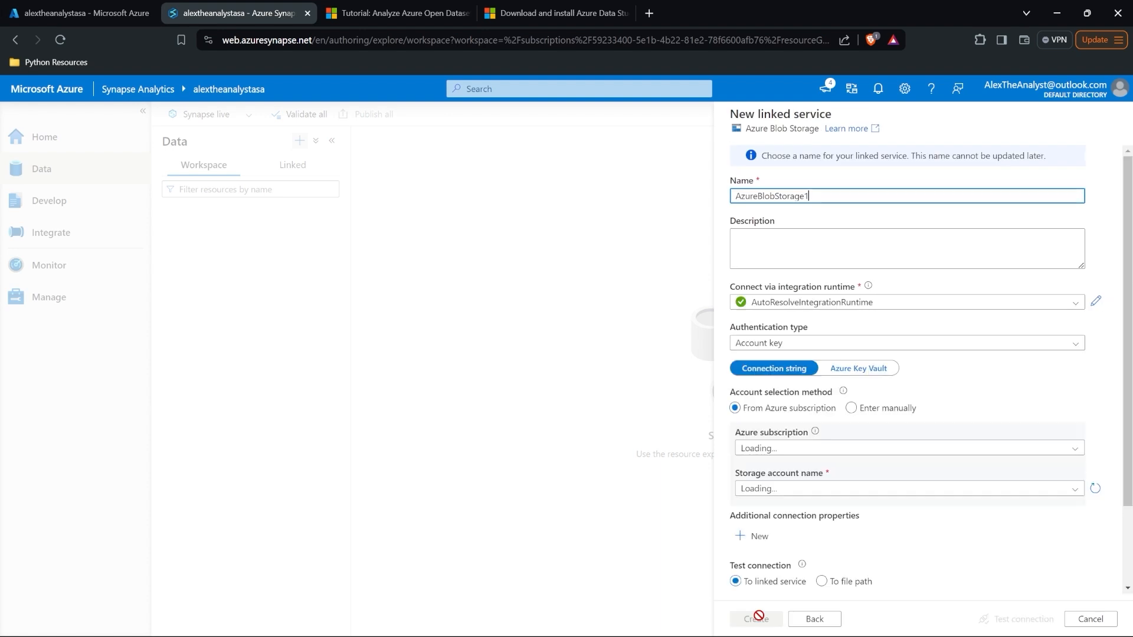
Step: Point the linked service at Azure subscription 1 and alextheanalyststorage, then create AzureBlobStorage1
scroll(884, 368, "down", 2)
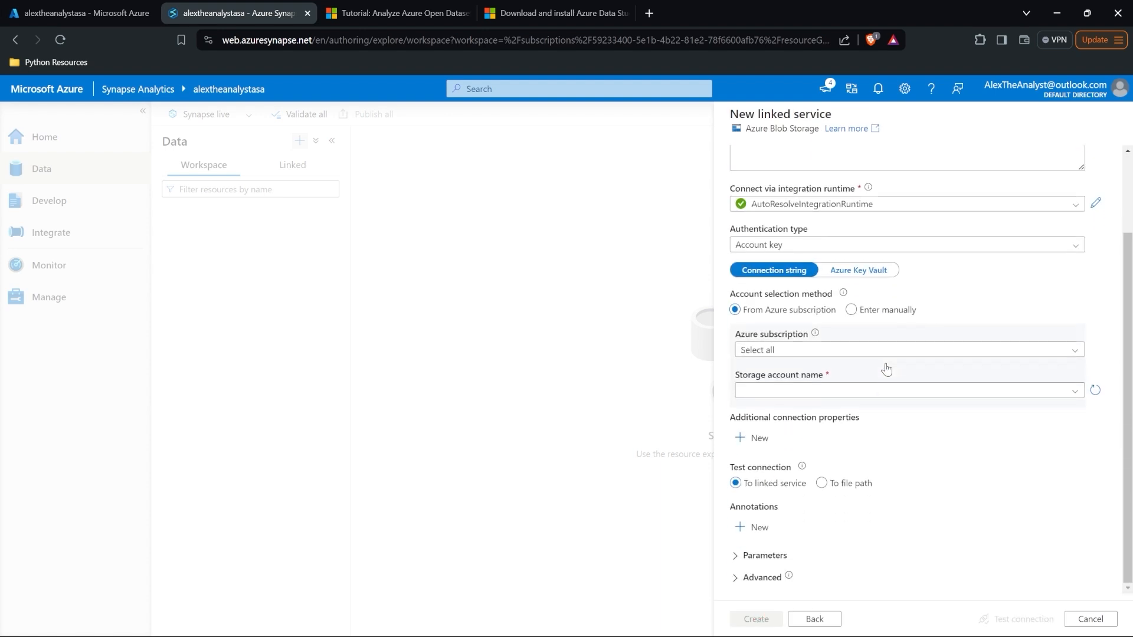
left_click(867, 389)
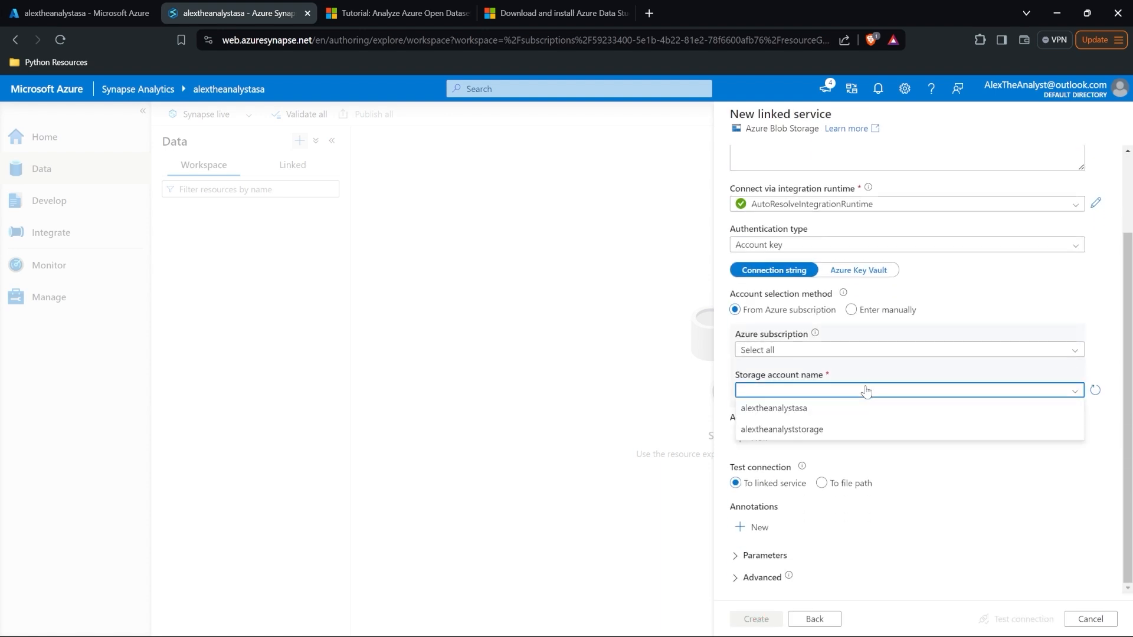
left_click(845, 435)
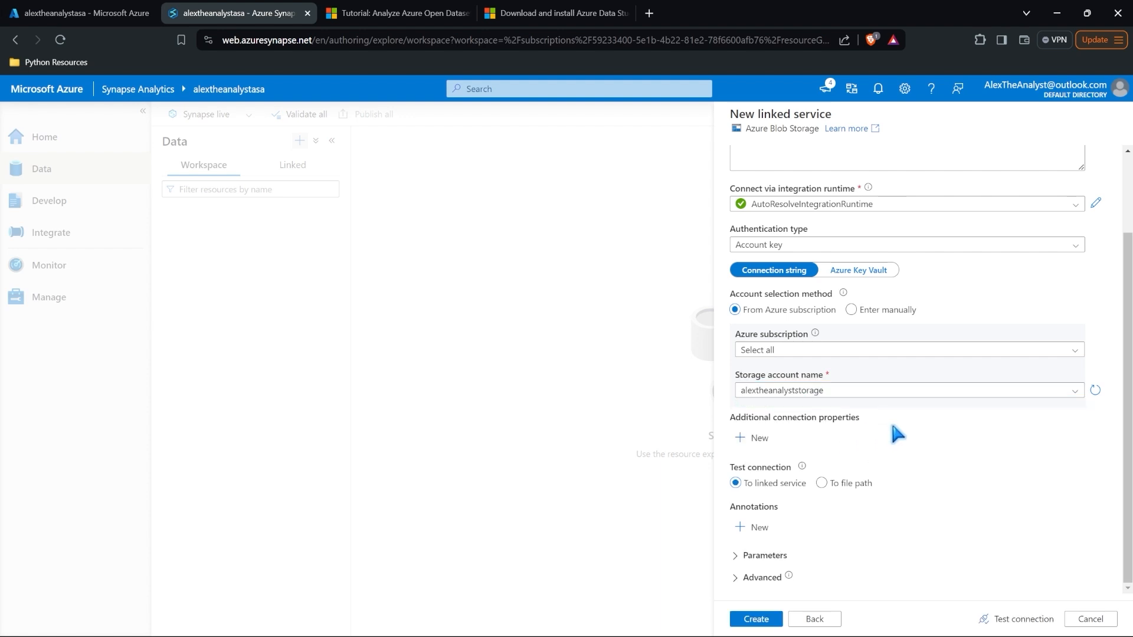
left_click(864, 350)
left_click(856, 390)
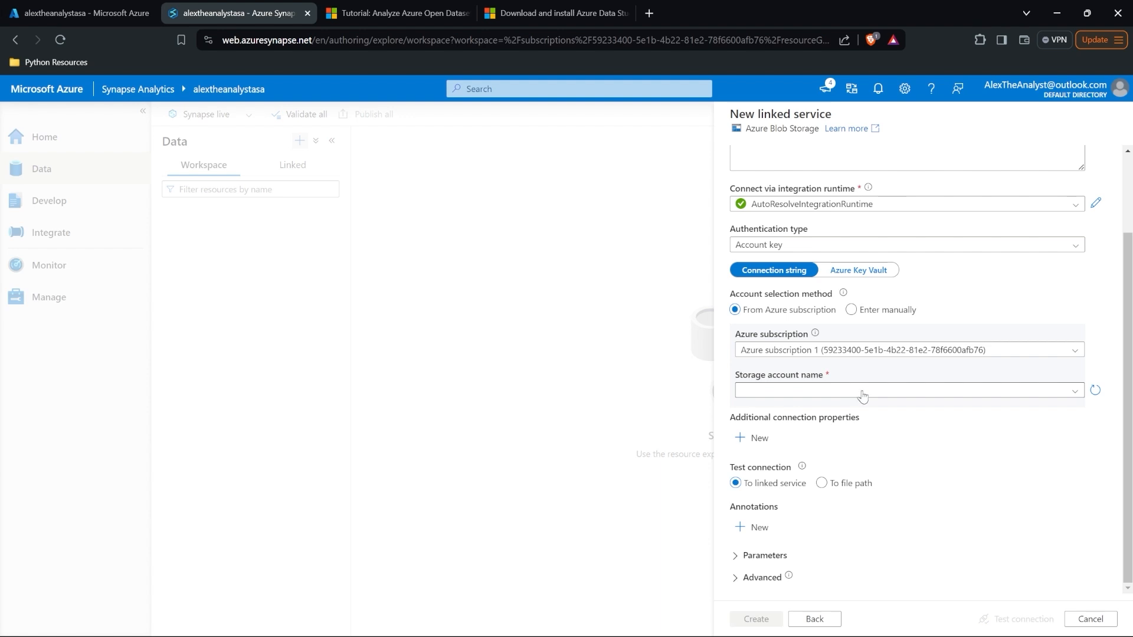
left_click(861, 391)
left_click(844, 434)
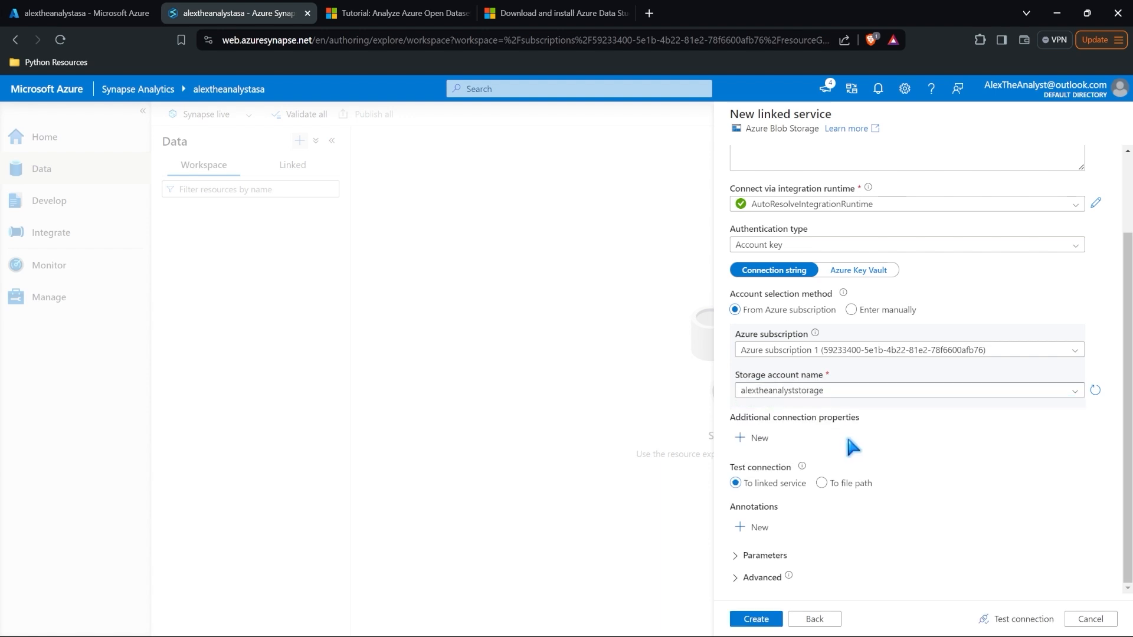
left_click(769, 622)
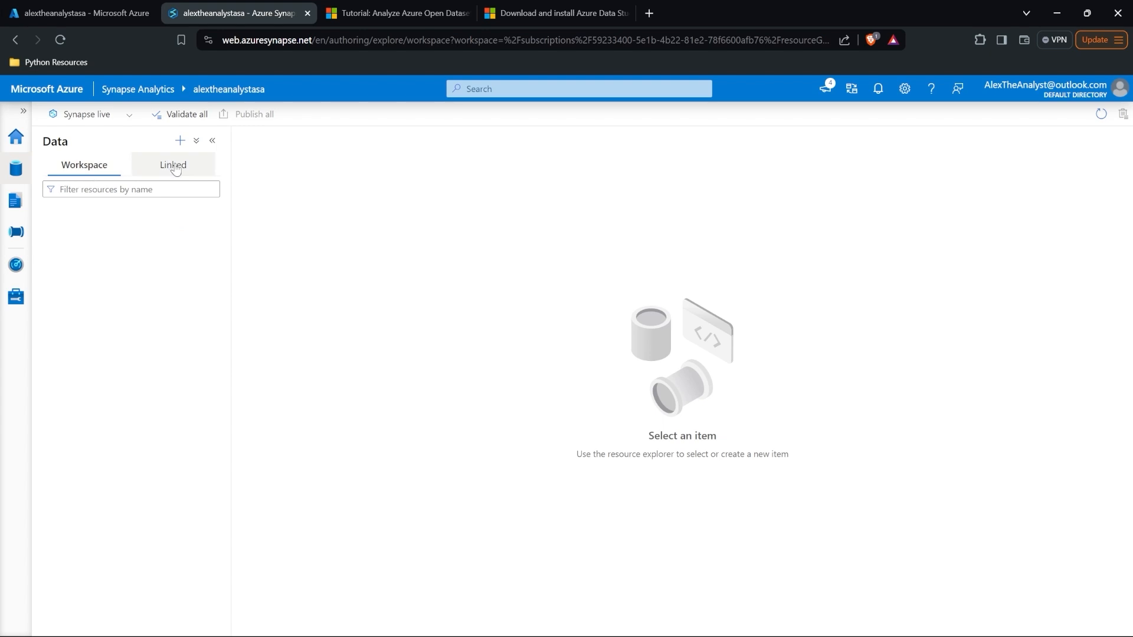
left_click(175, 169)
Step: Expand the linked storage groups and open atacontainer under AzureBlobStorage1 to list its seven files
left_click(63, 212)
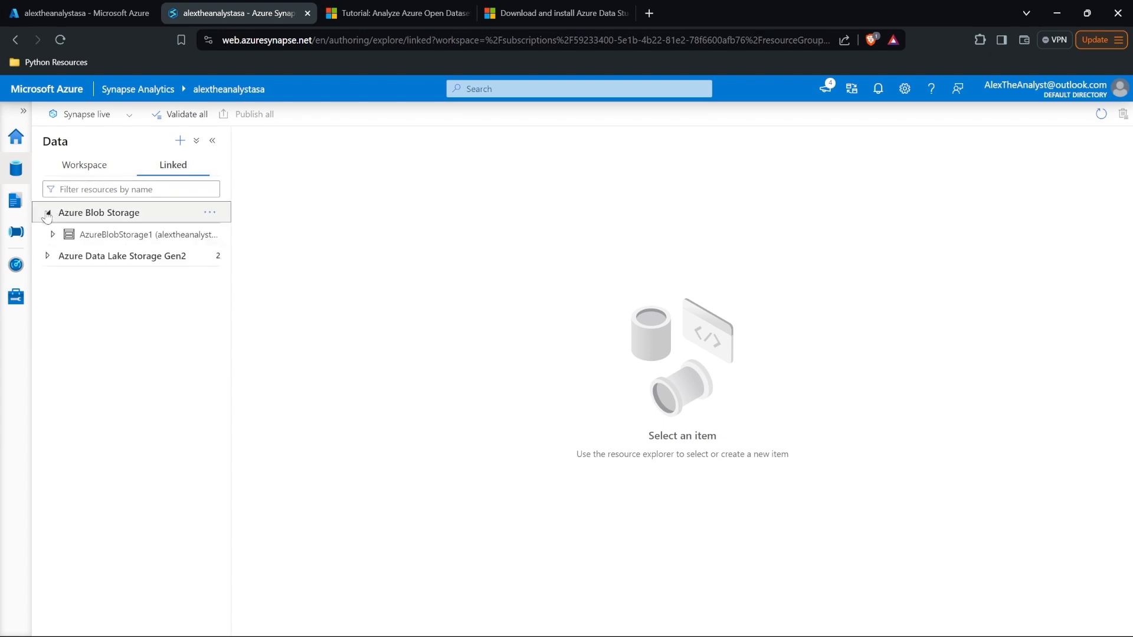
left_click(47, 255)
left_click(53, 277)
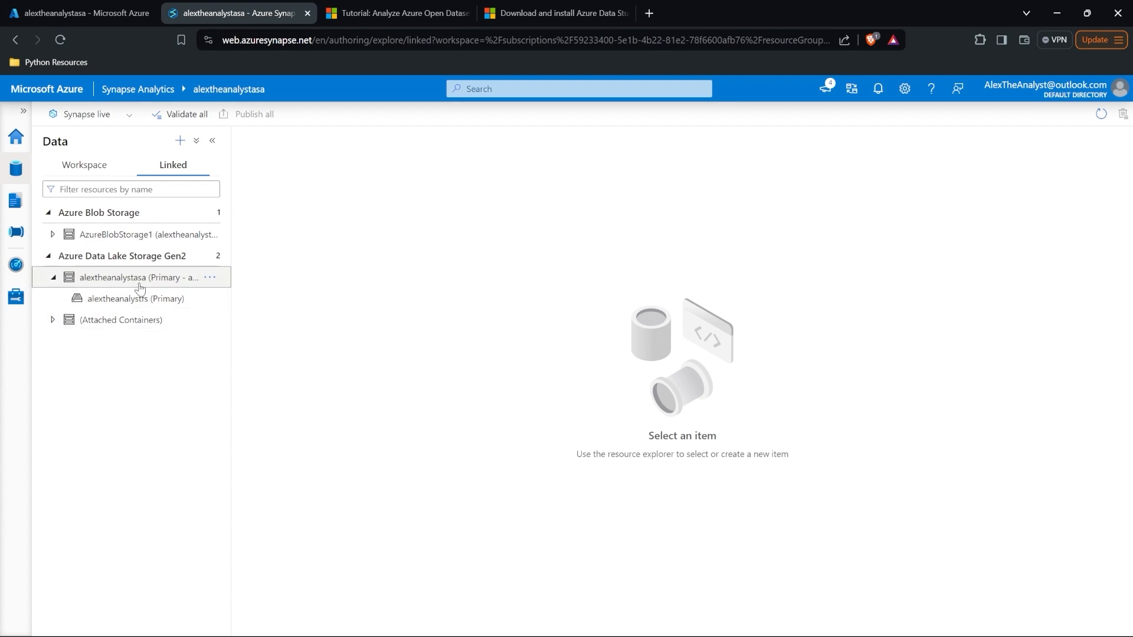
left_click(131, 304)
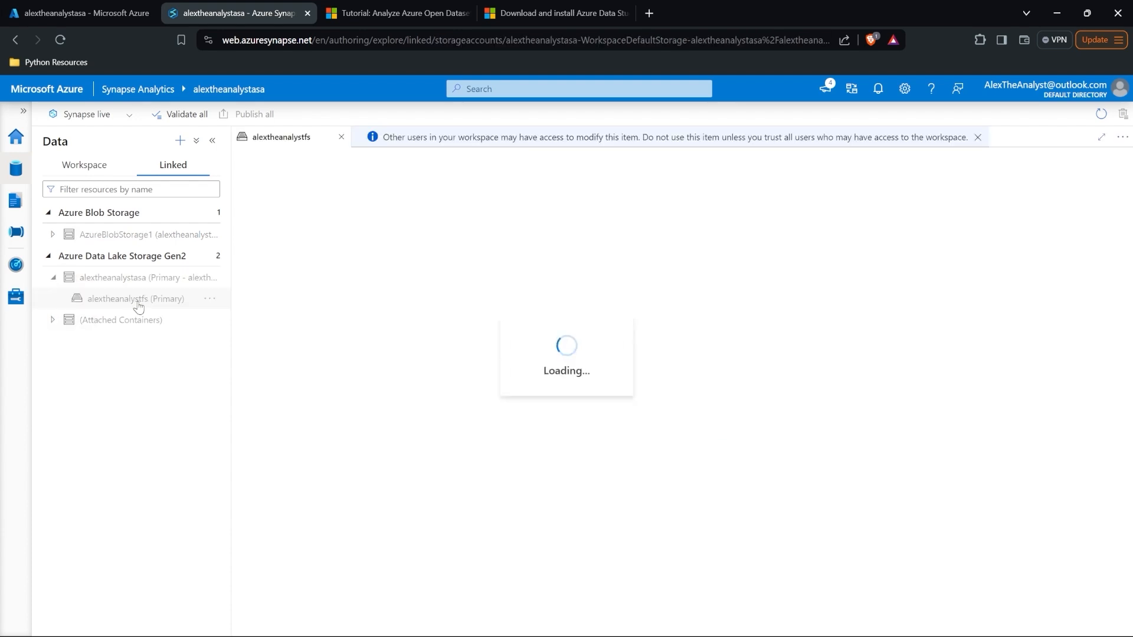
left_click(140, 236)
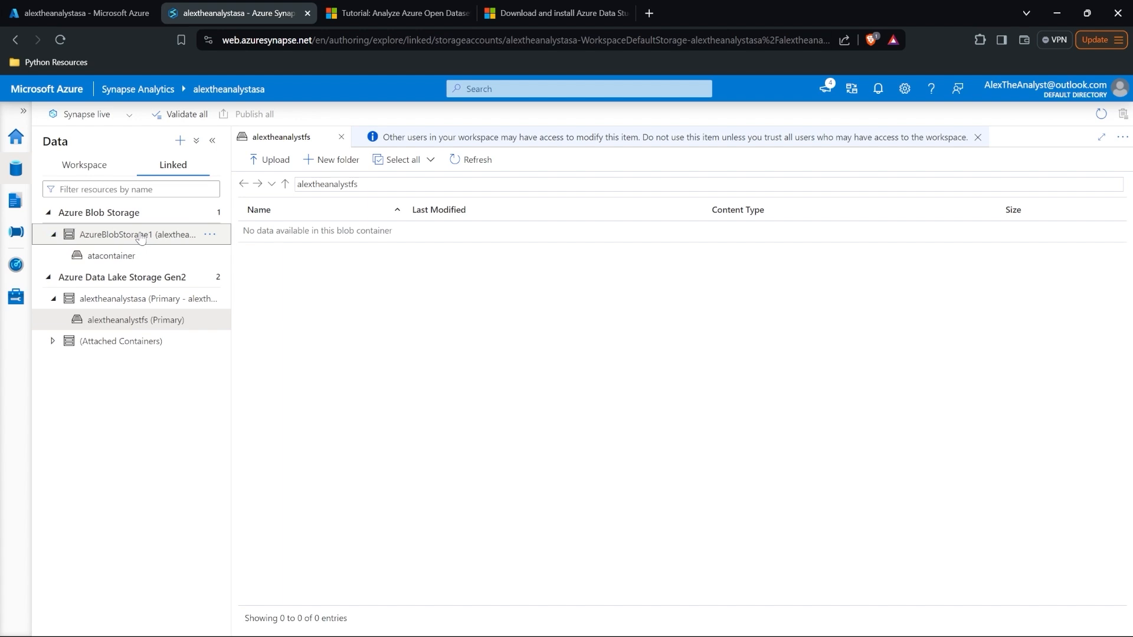
left_click(112, 256)
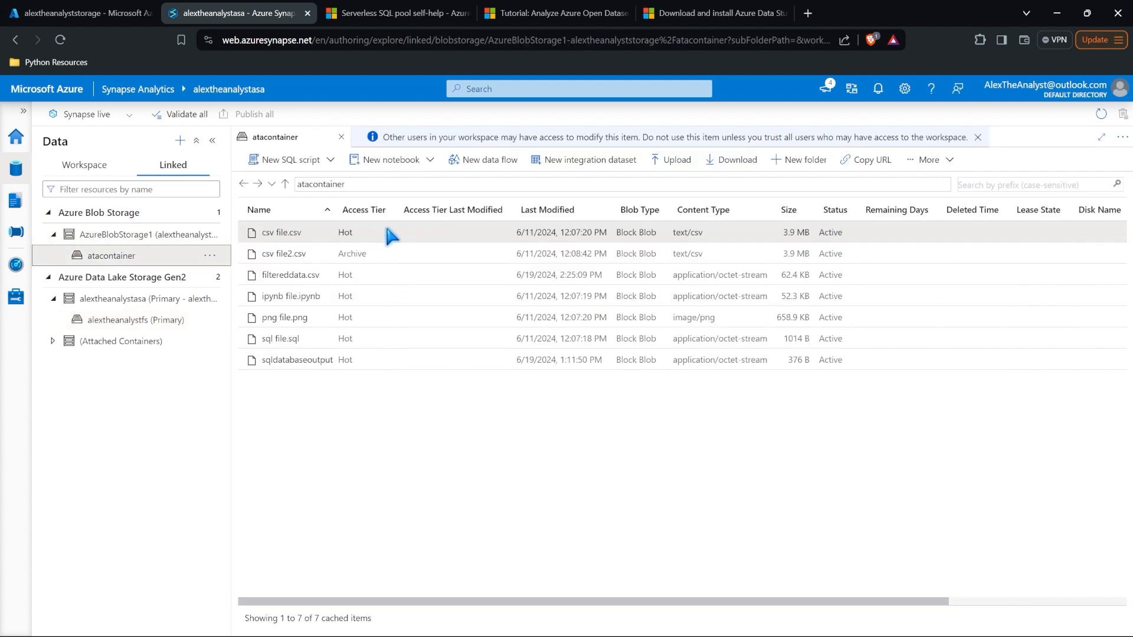
Step: Look over the available actions for csv file.csv, then dismiss the menu
right_click(356, 238)
mouse_move(398, 247)
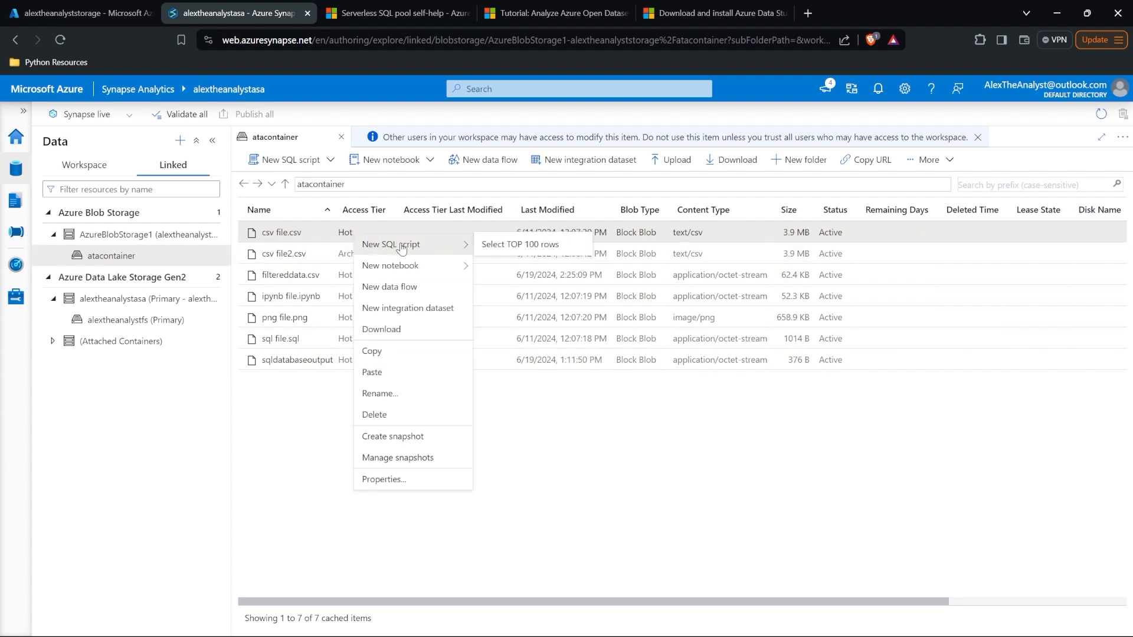
mouse_move(427, 272)
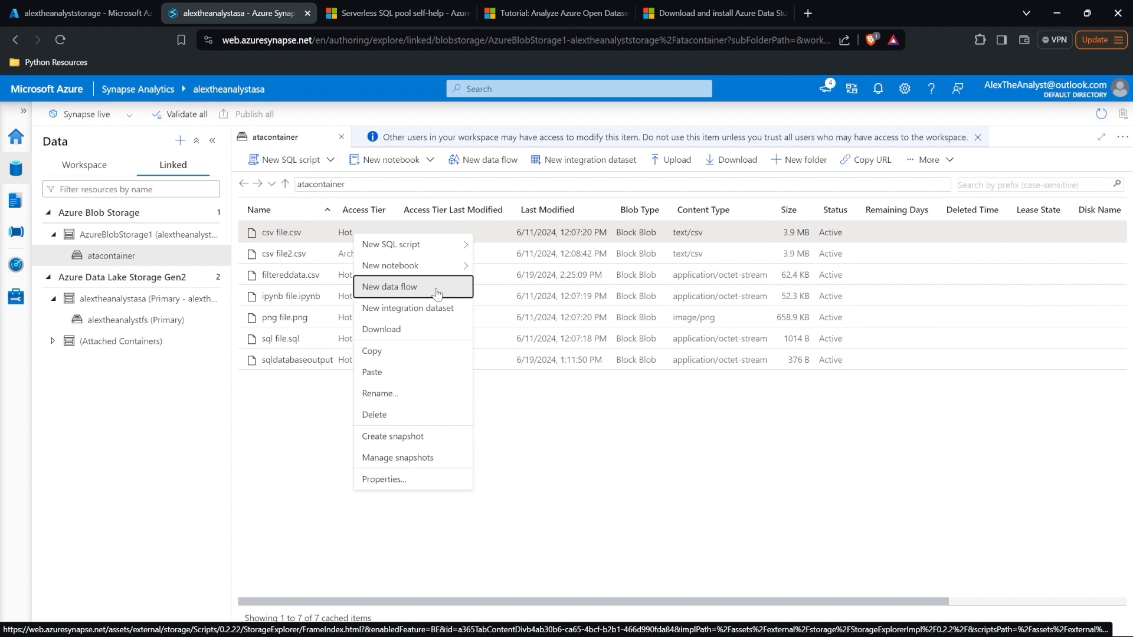
left_click(306, 406)
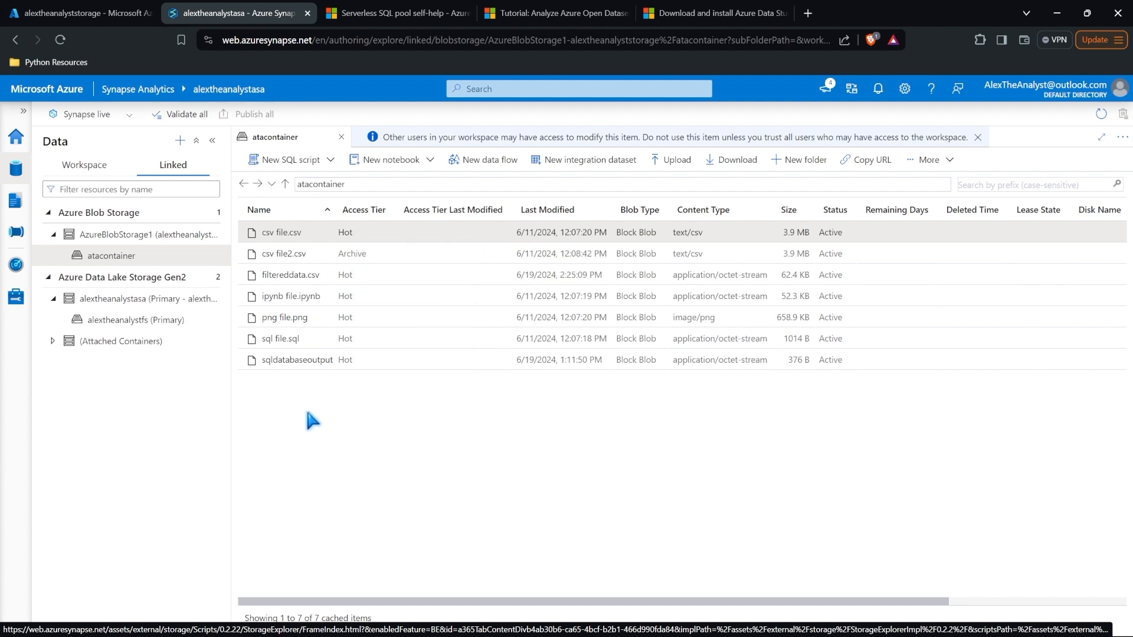
left_click(180, 141)
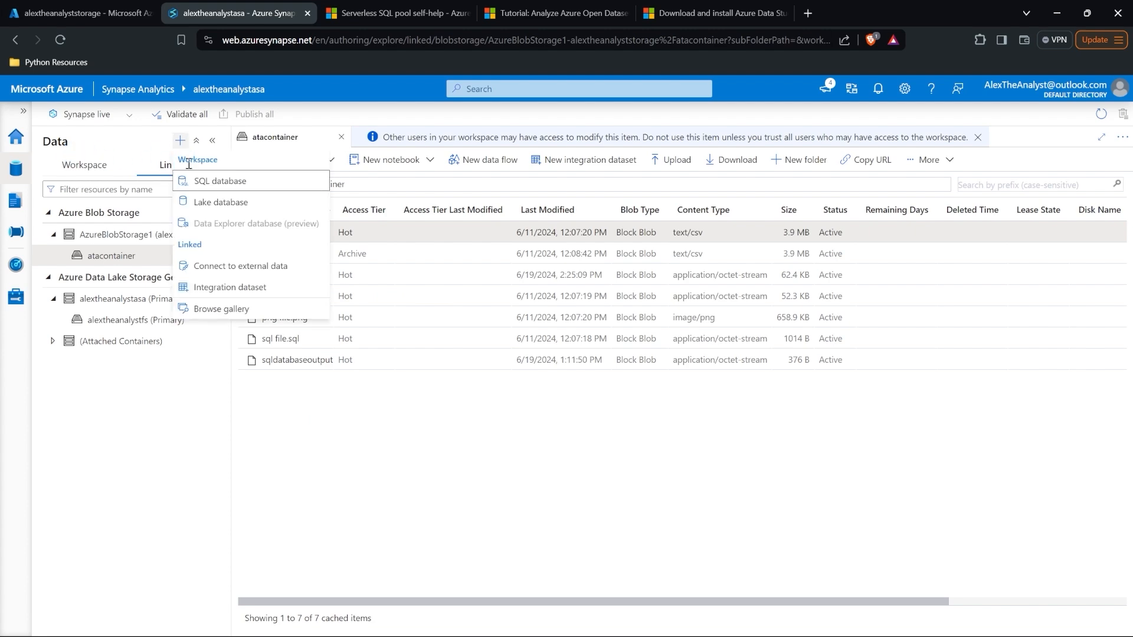
Step: Add New York City Safety Data from the dataset gallery as city_safety_newyork
left_click(237, 309)
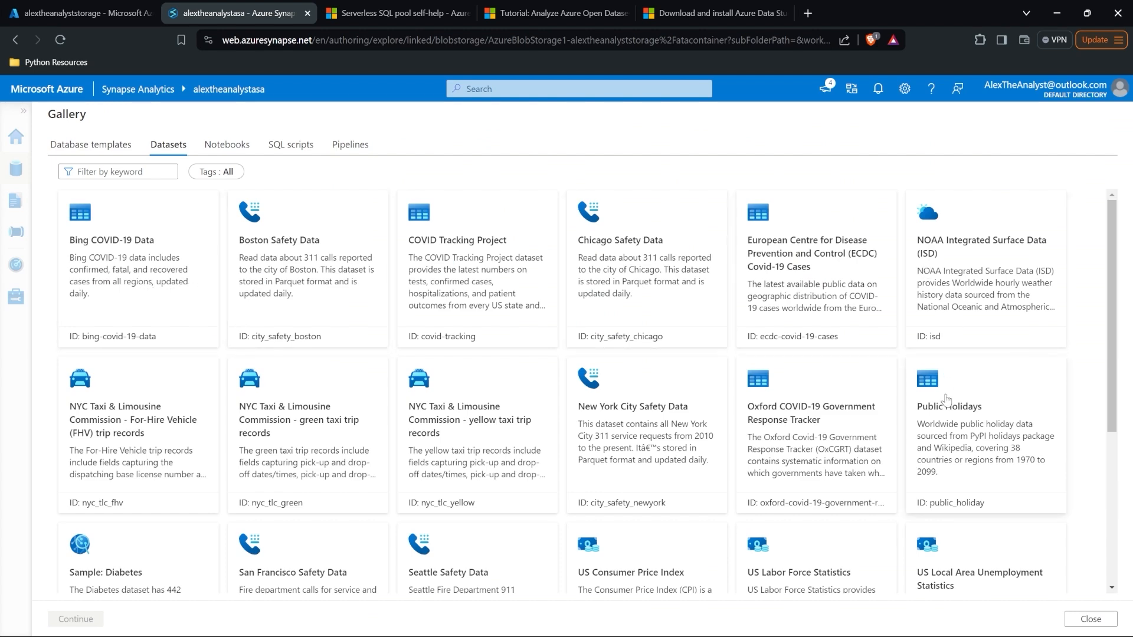
scroll(946, 400, "down", 4)
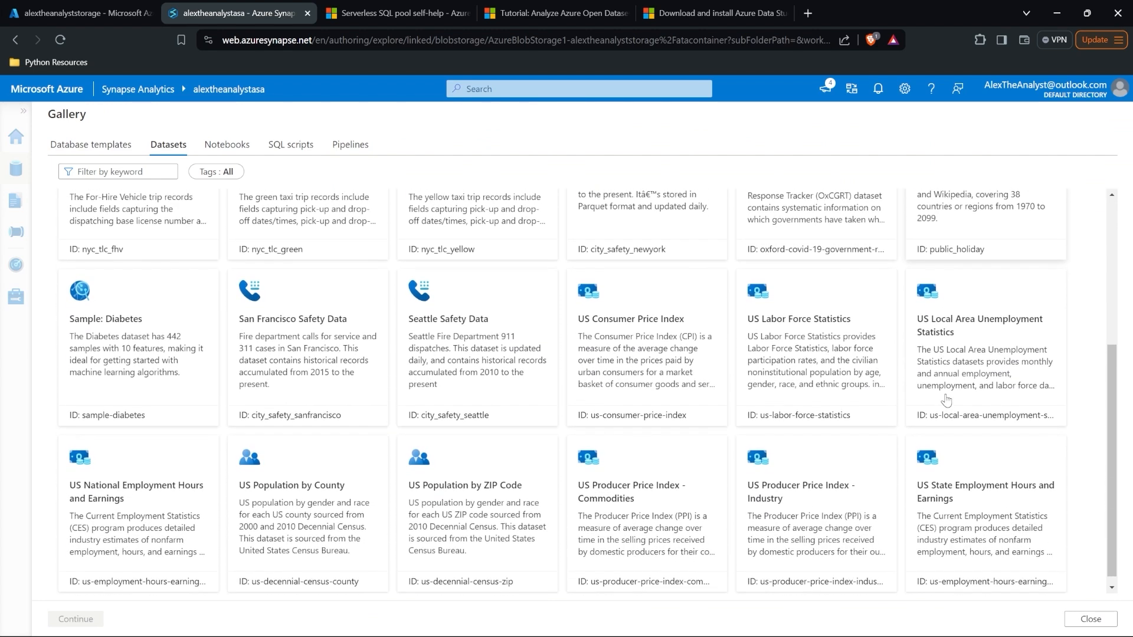
scroll(946, 400, "up", 4)
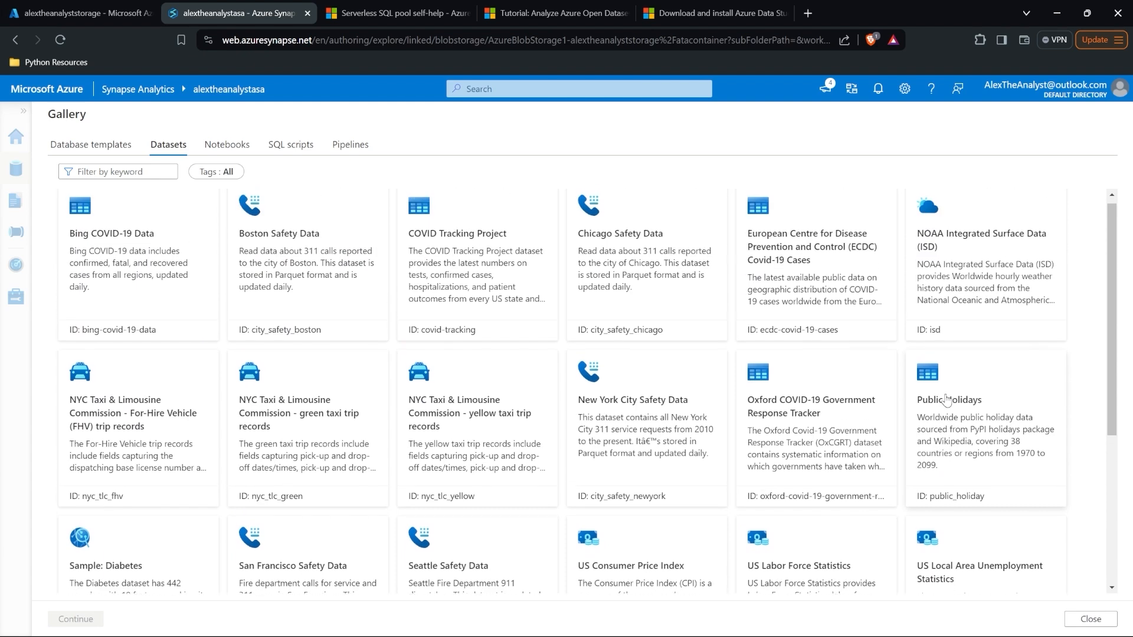
left_click(649, 379)
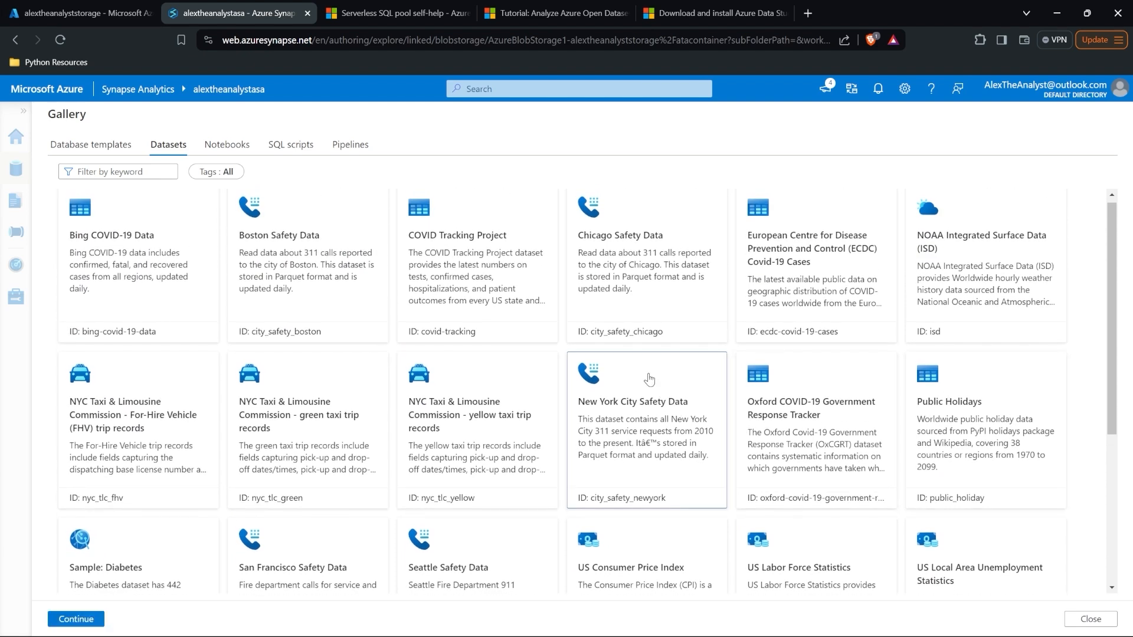
left_click(81, 620)
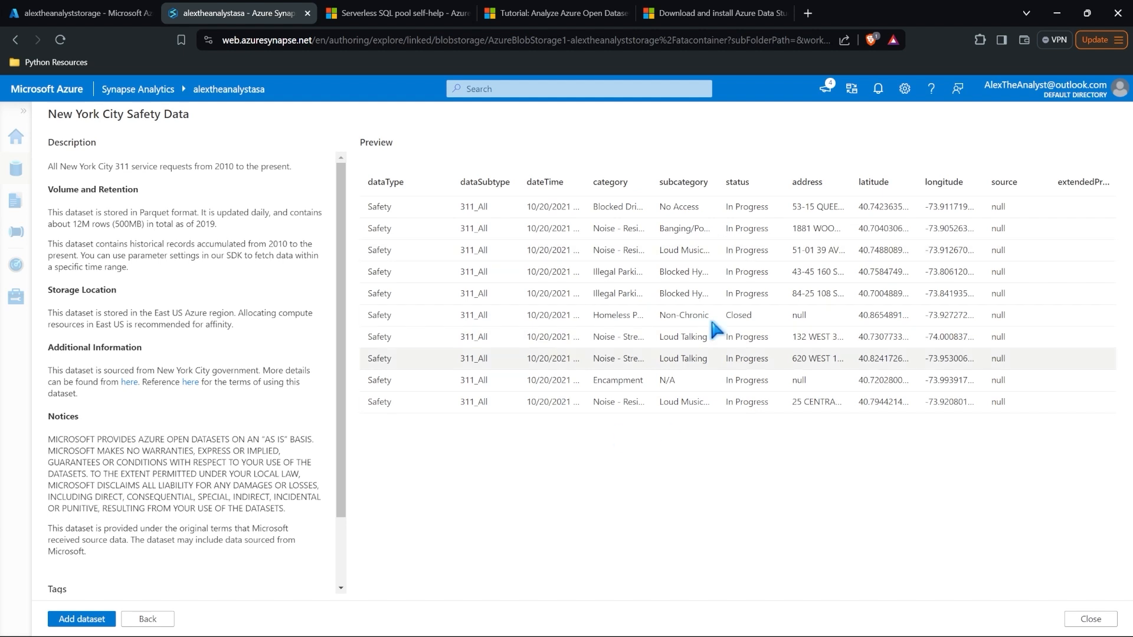
left_click(105, 620)
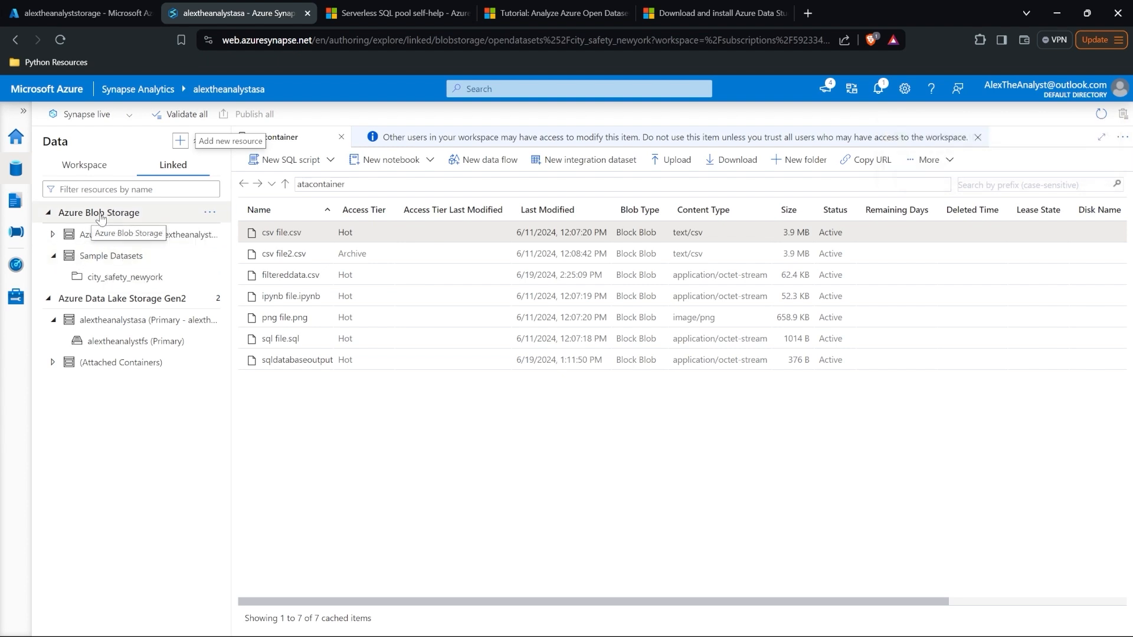
Step: Create a Select TOP 100 rows script on city_safety_newyork, run it, and enlarge the results pane
left_click(132, 286)
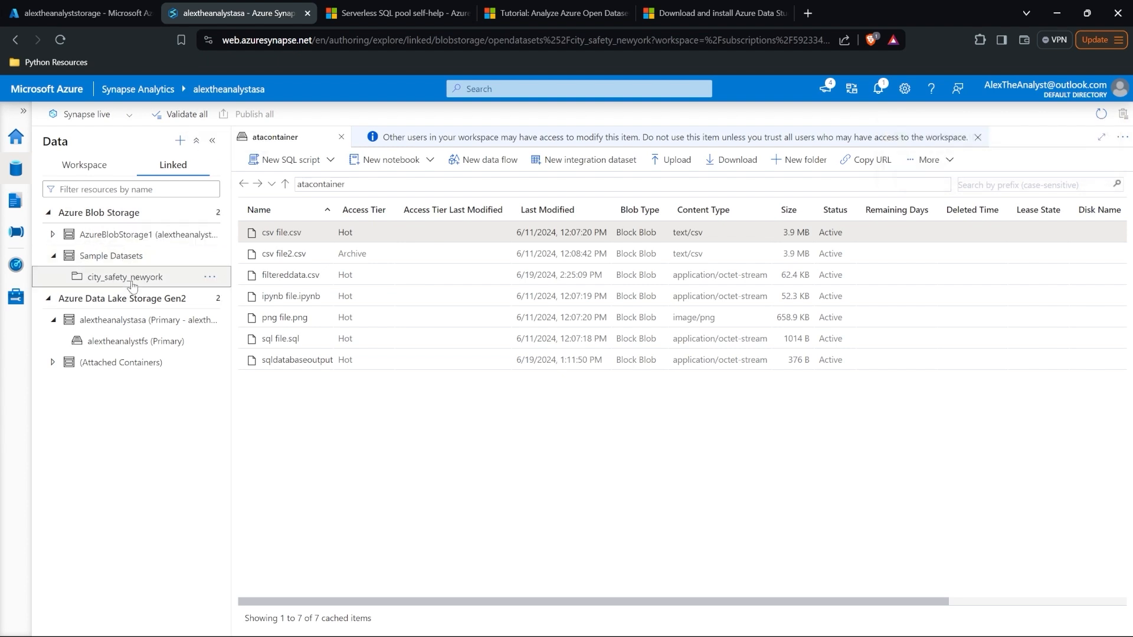
double_click(141, 257)
left_click(209, 277)
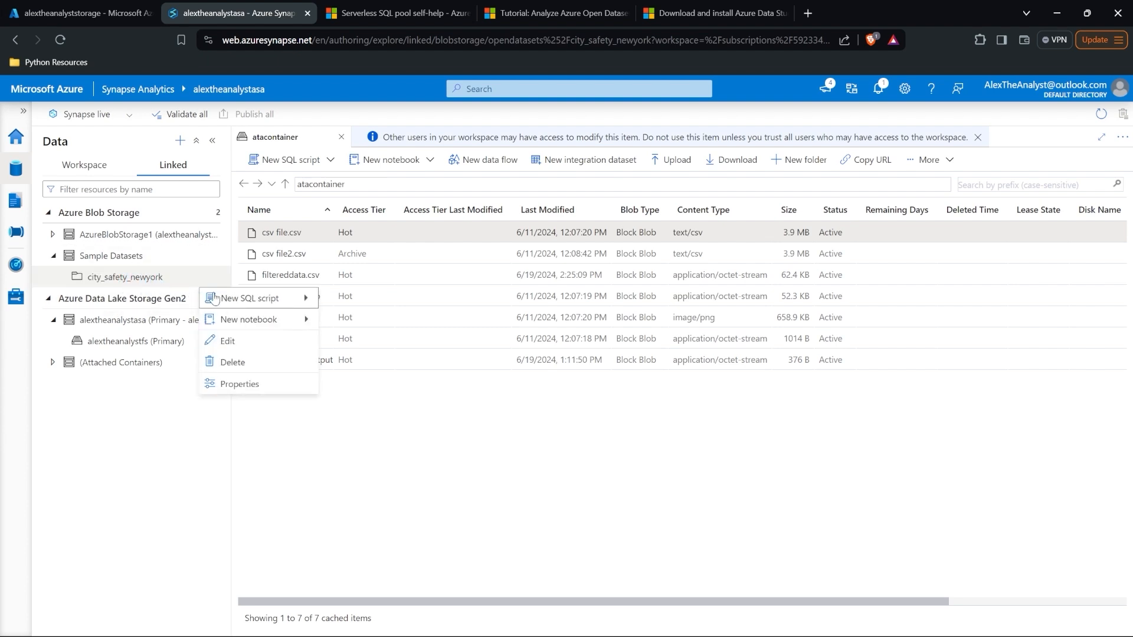
mouse_move(223, 296)
left_click(368, 299)
left_click(375, 279)
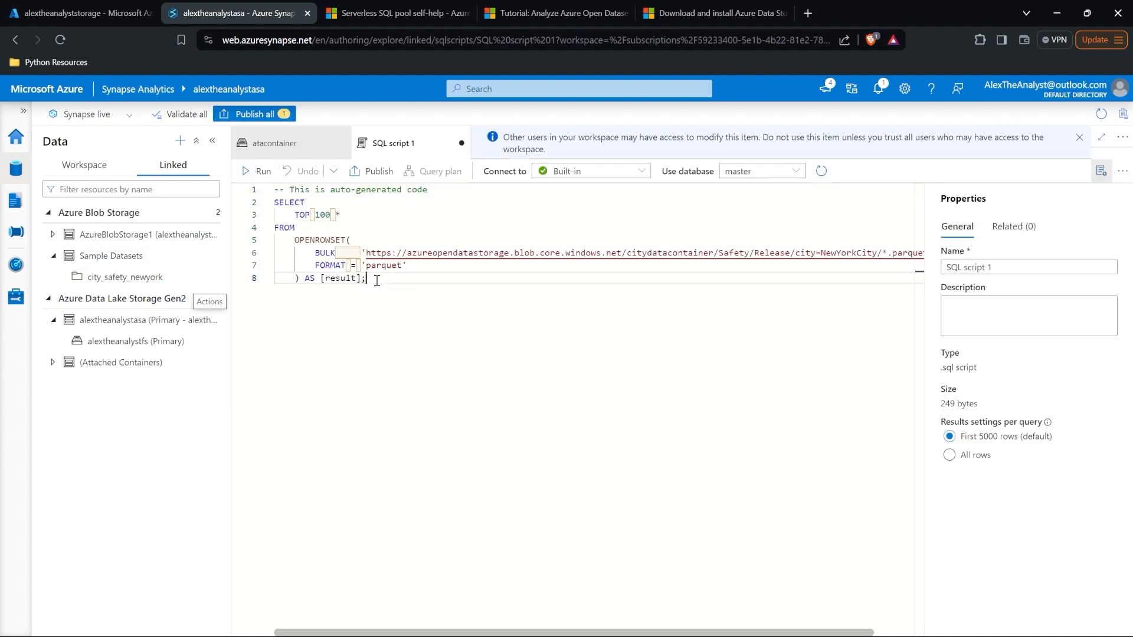
left_click(260, 171)
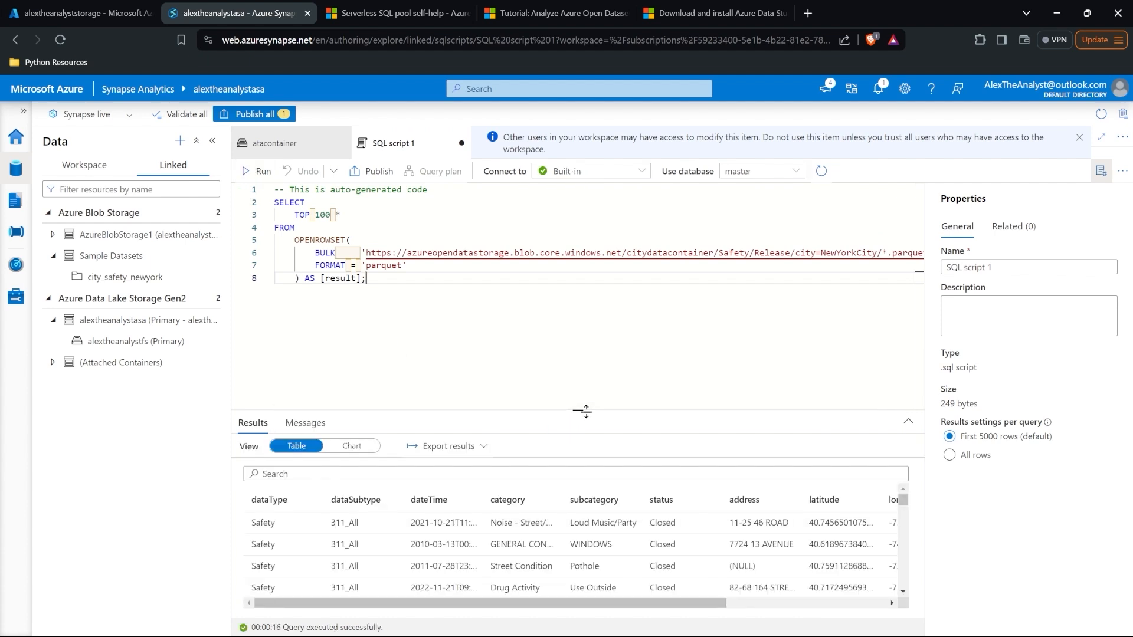
left_click_drag(586, 411, 578, 315)
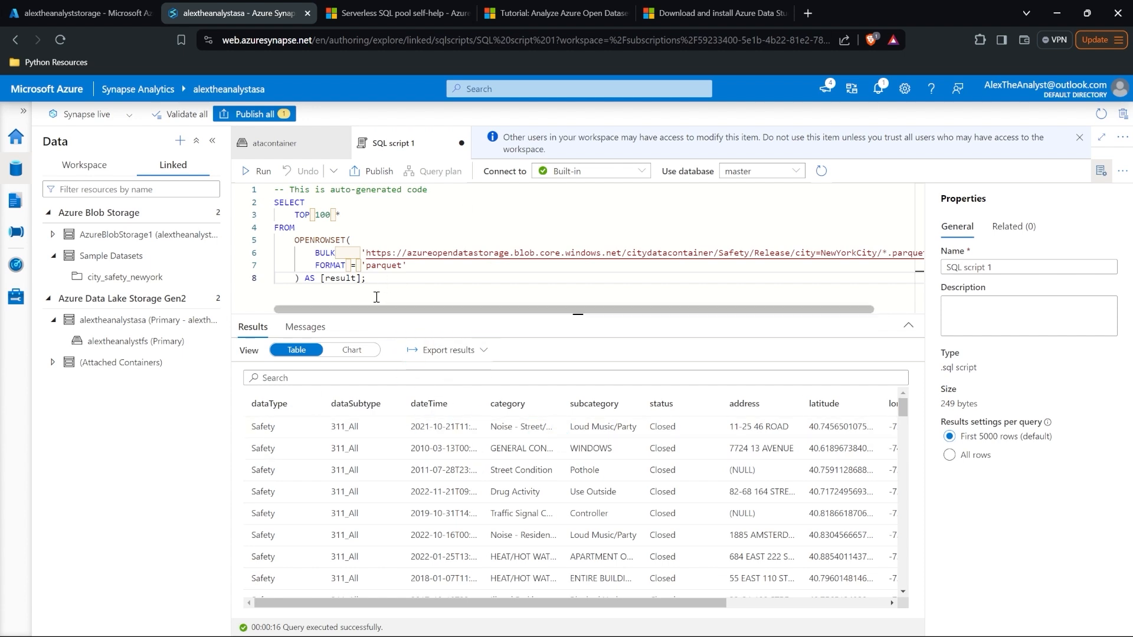
Step: Add a GROUP BY category, subcategory clause to the query
left_click(361, 278)
key("Return")
key("Return")
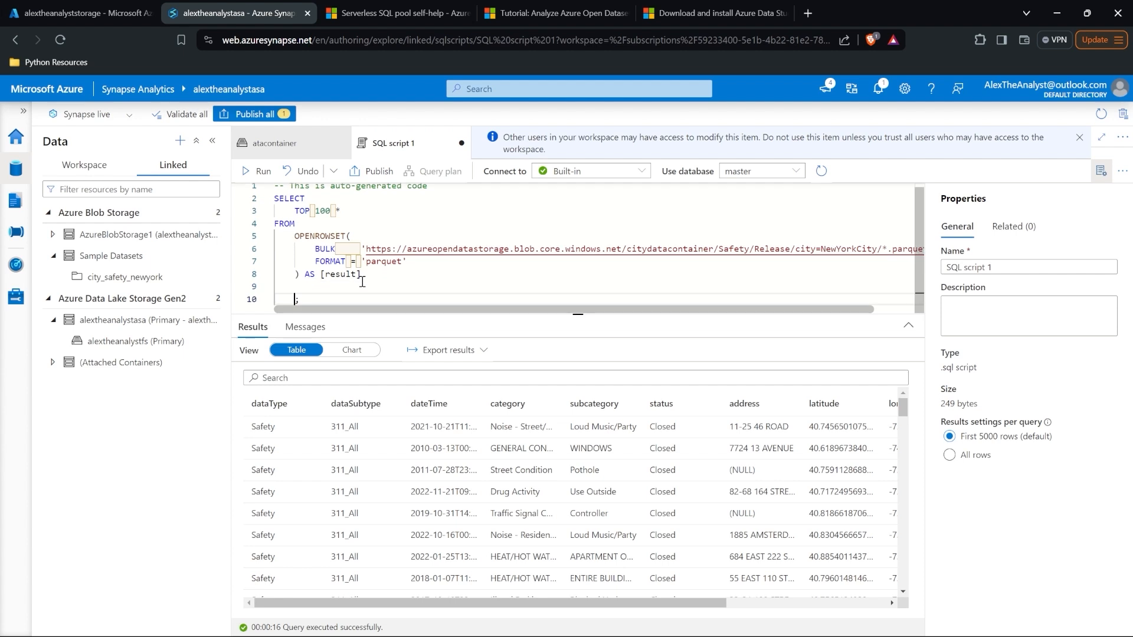
scroll(443, 451, "right", 4)
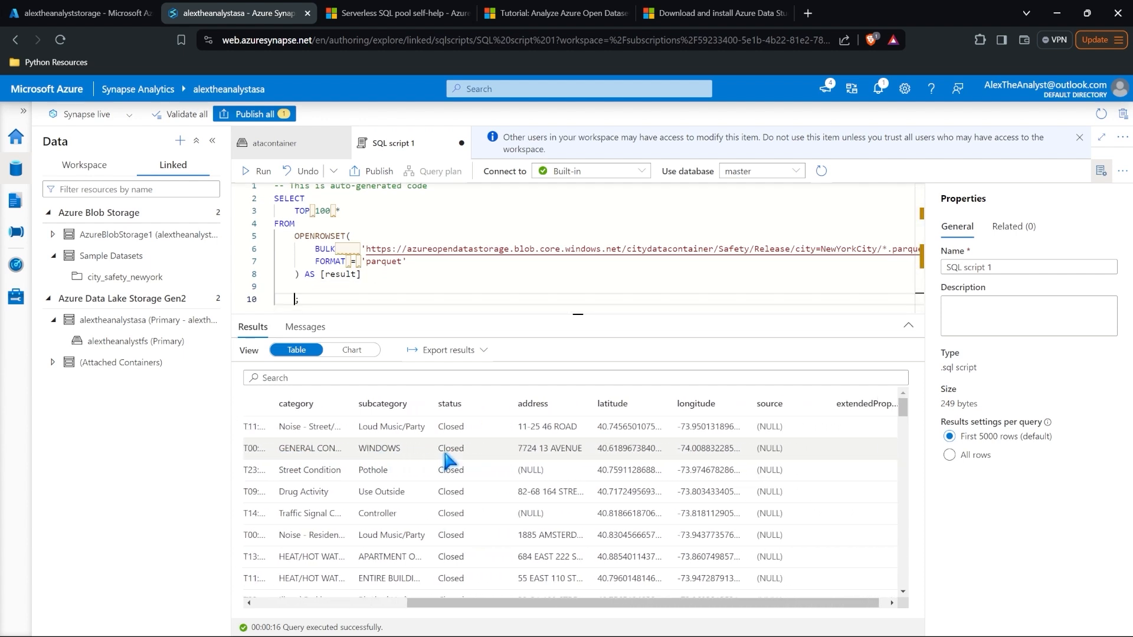
scroll(444, 453, "left", 4)
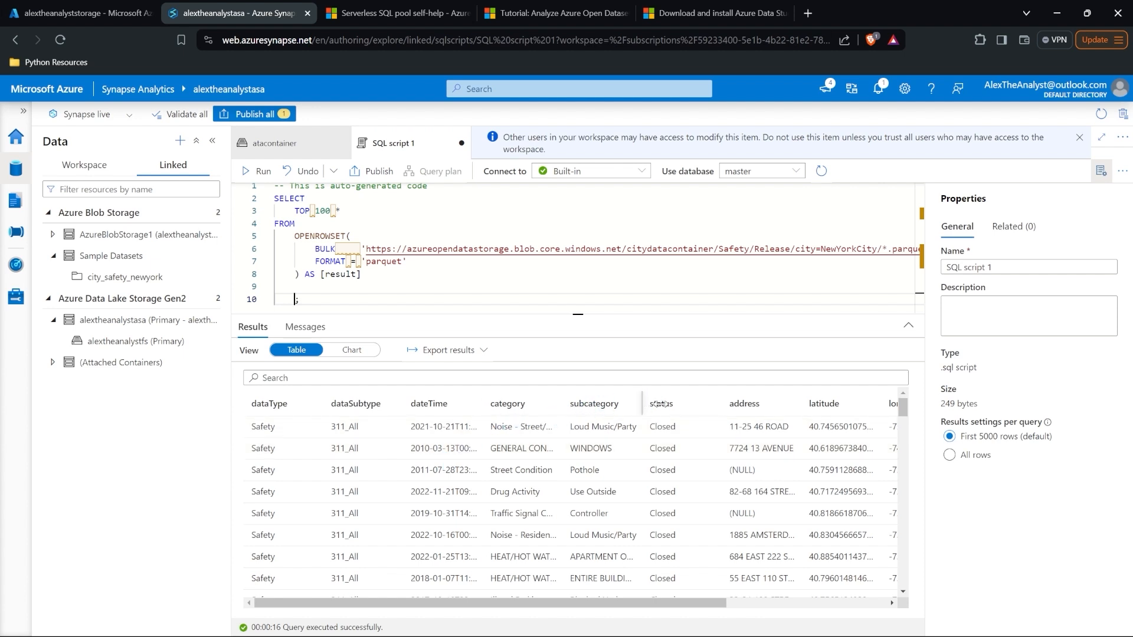
left_click_drag(659, 403, 683, 404)
left_click(313, 288)
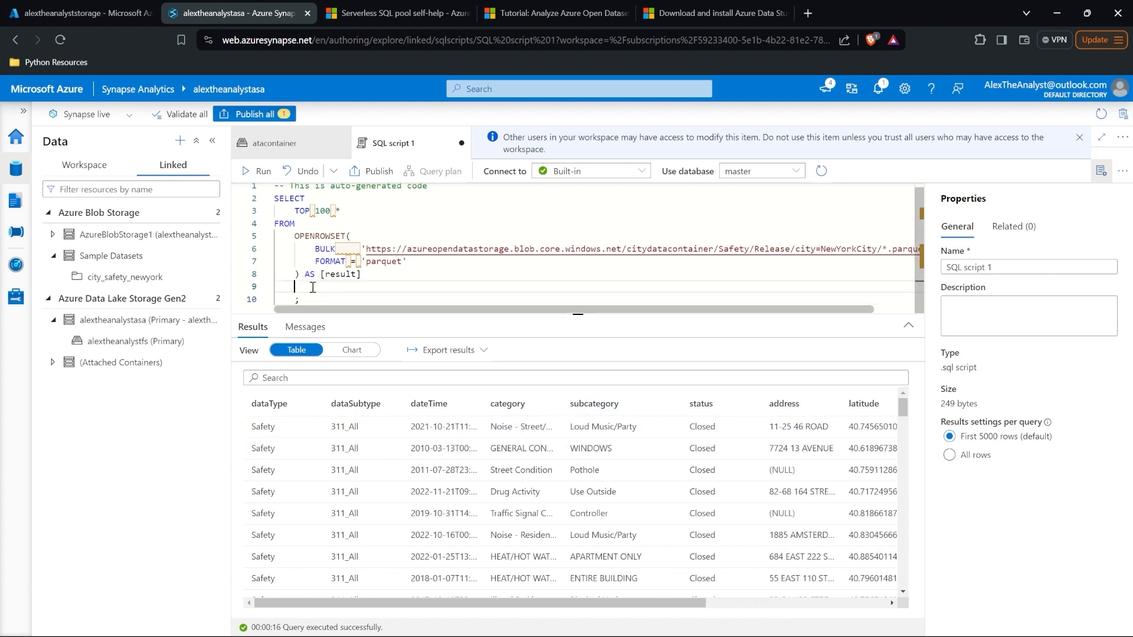
type("group by cat")
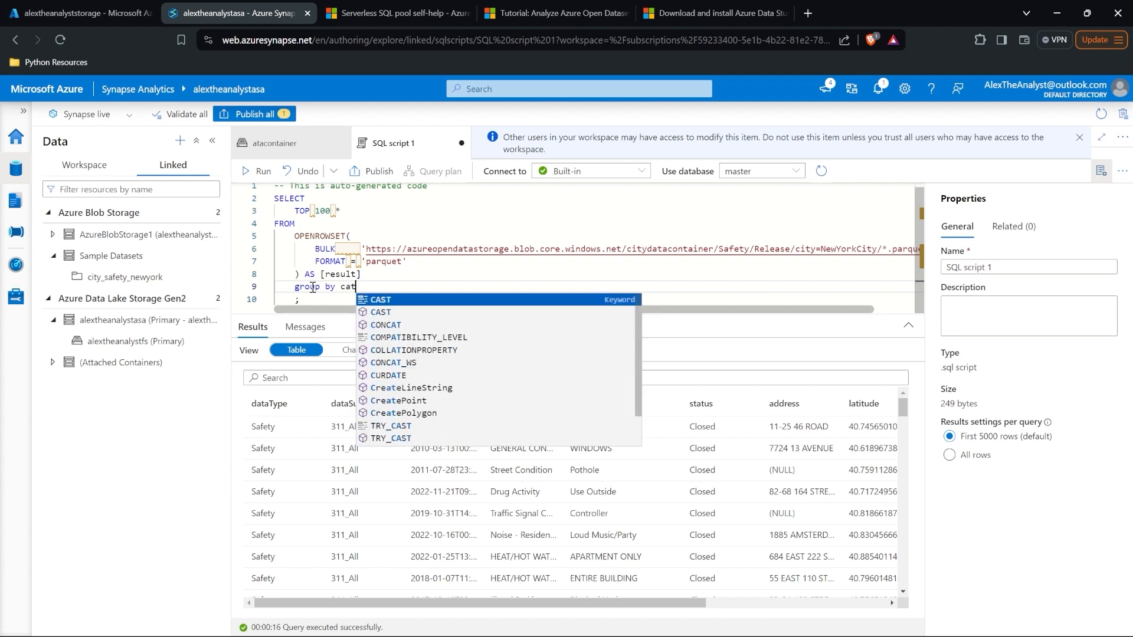
type("egory,")
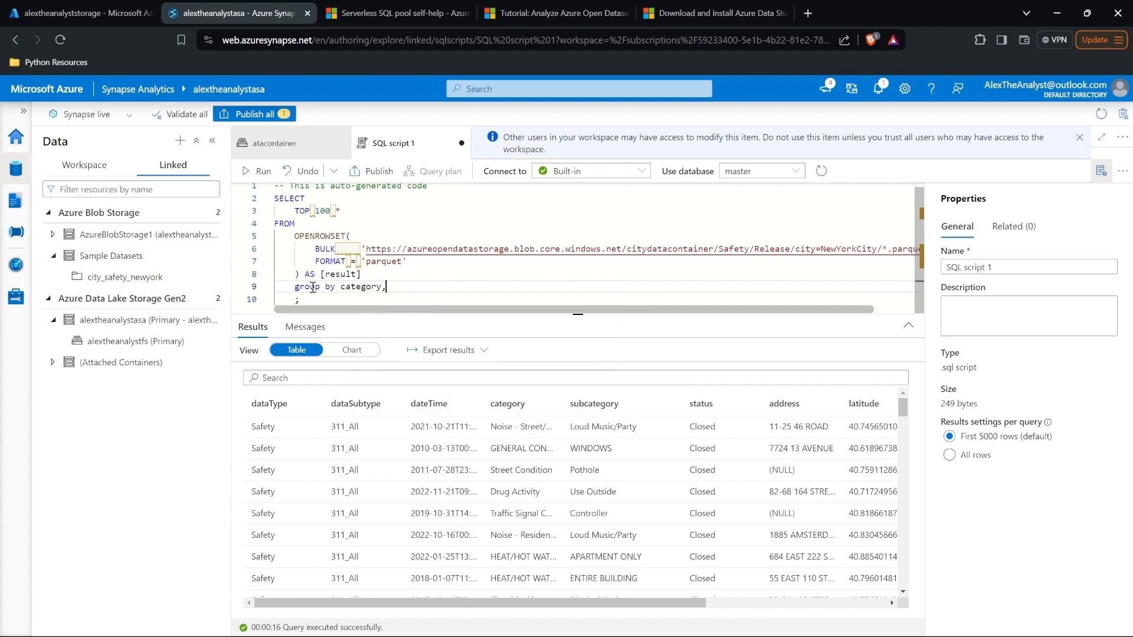
type(" subcategory")
Step: Replace TOP 100 * in the SELECT list with category, subcategory
mouse_move(342, 212)
left_mouse_down()
mouse_move(334, 203)
mouse_move(361, 203)
left_mouse_up()
left_click(358, 216)
key("BackSpace")
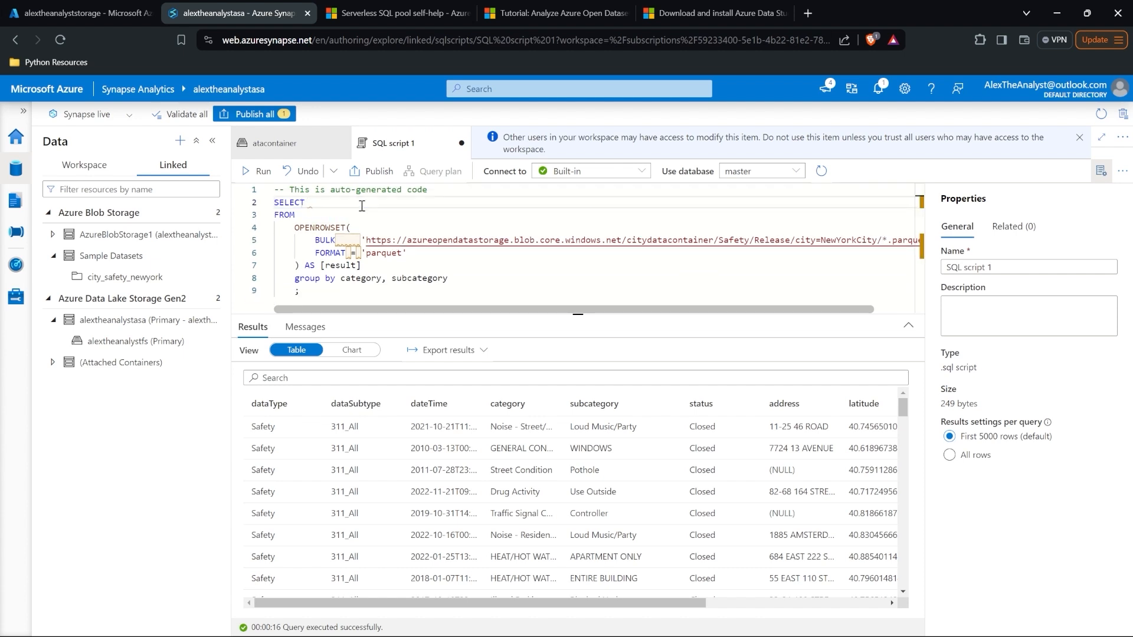
left_click_drag(447, 278, 344, 285)
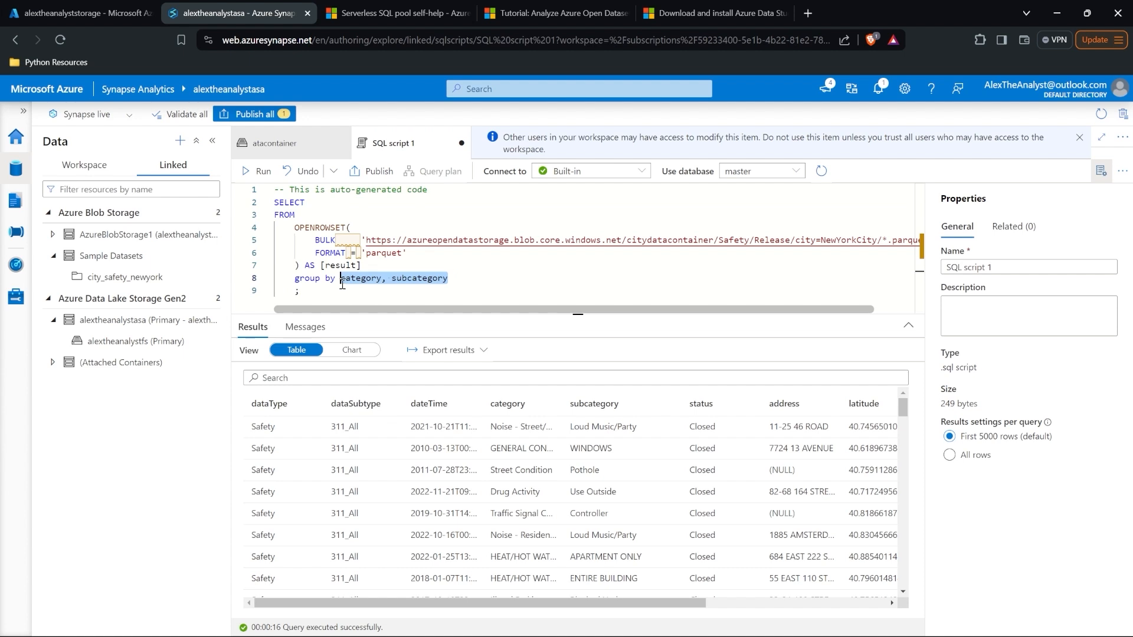
left_click(346, 203)
type("category, subcategory")
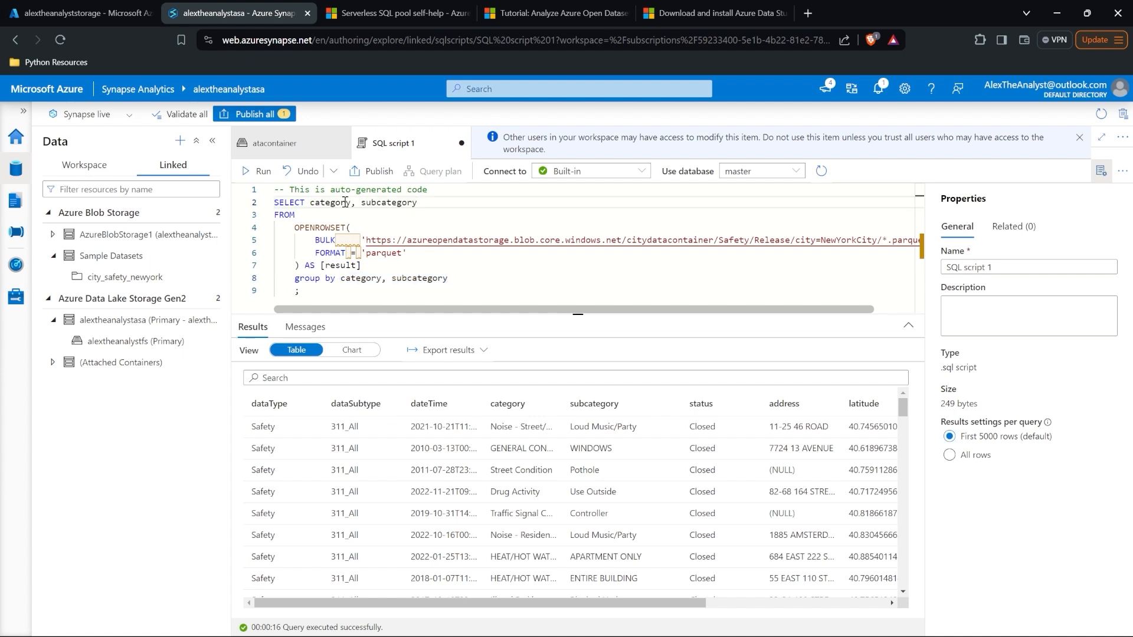
Step: Add COUNT(subcategory) to the SELECT list and run the grouped query
type(", COU")
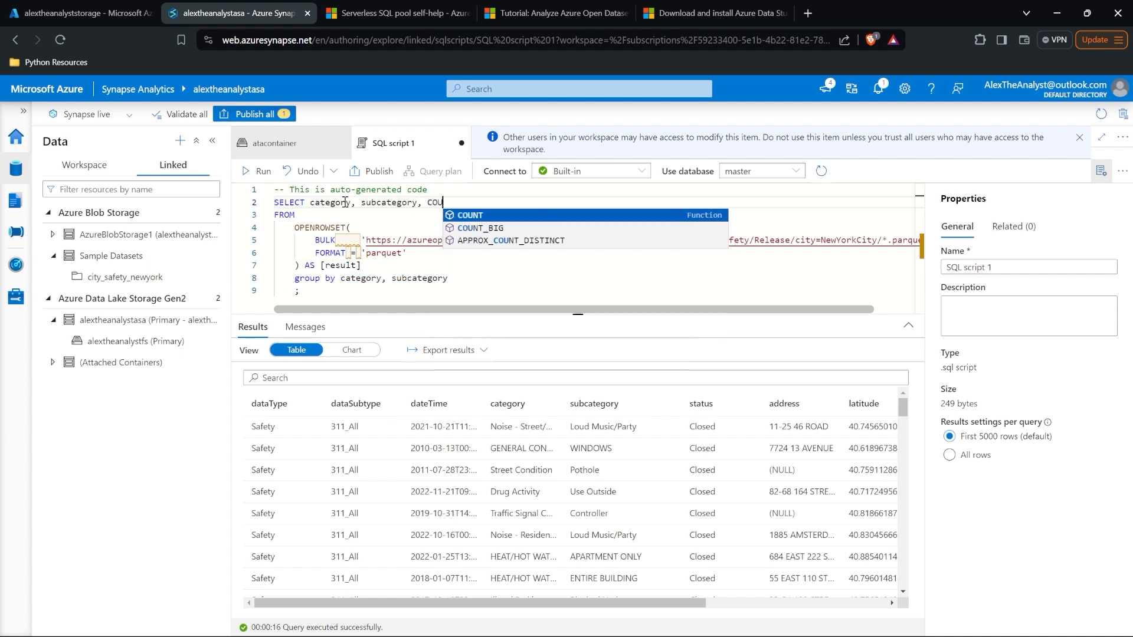
type("NT(")
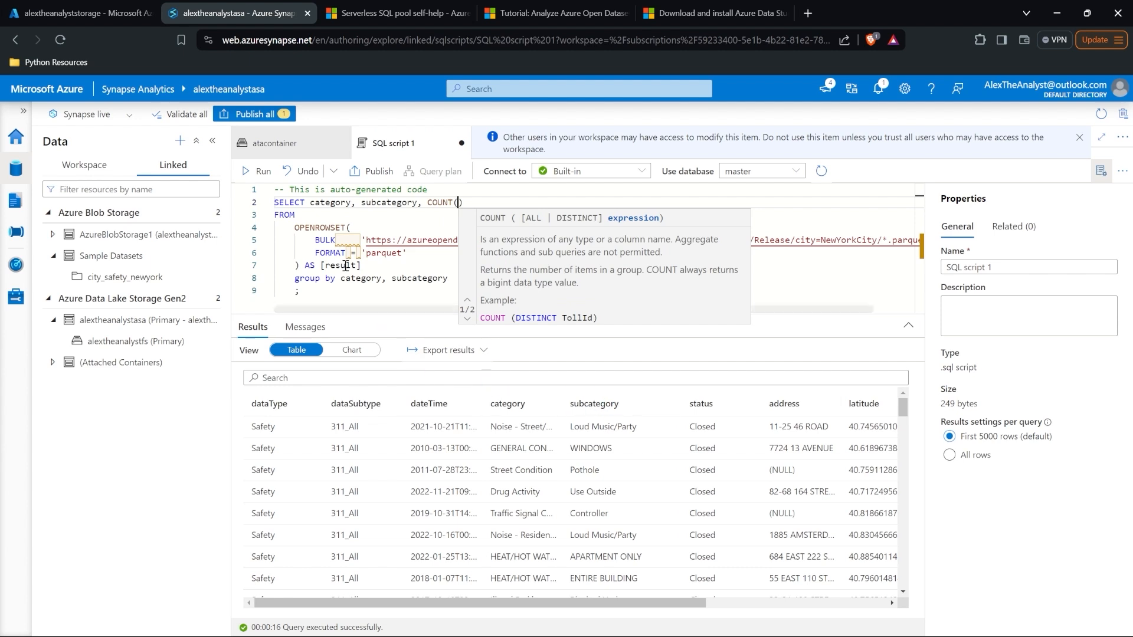
left_click(420, 280)
double_click(420, 280)
key("ctrl+c")
left_click(461, 201)
key("ctrl+v")
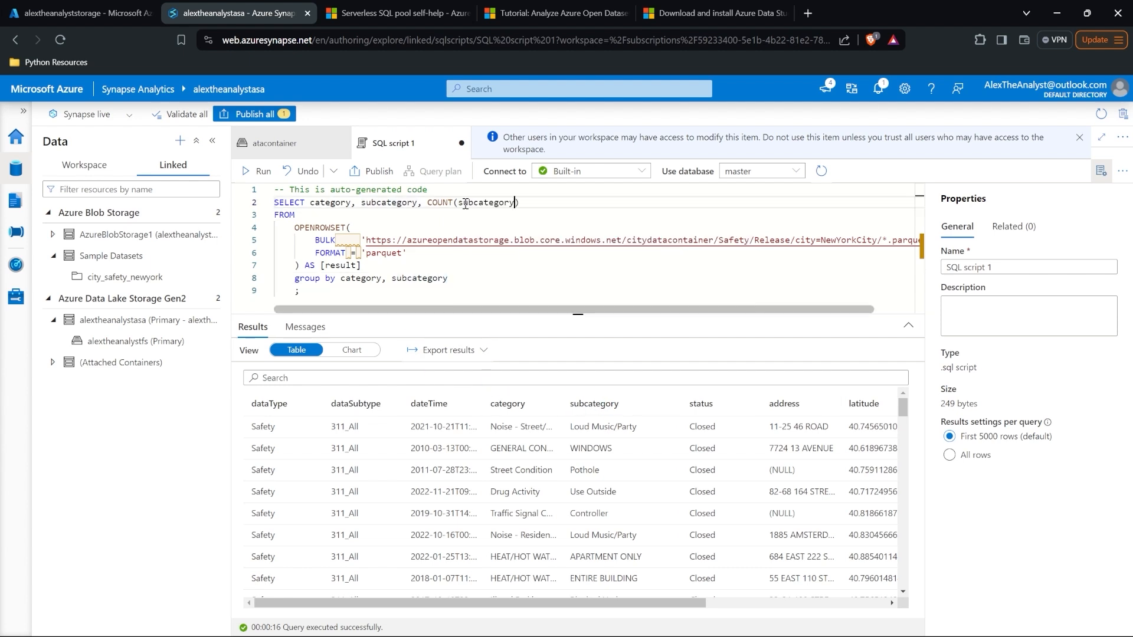
left_click(260, 173)
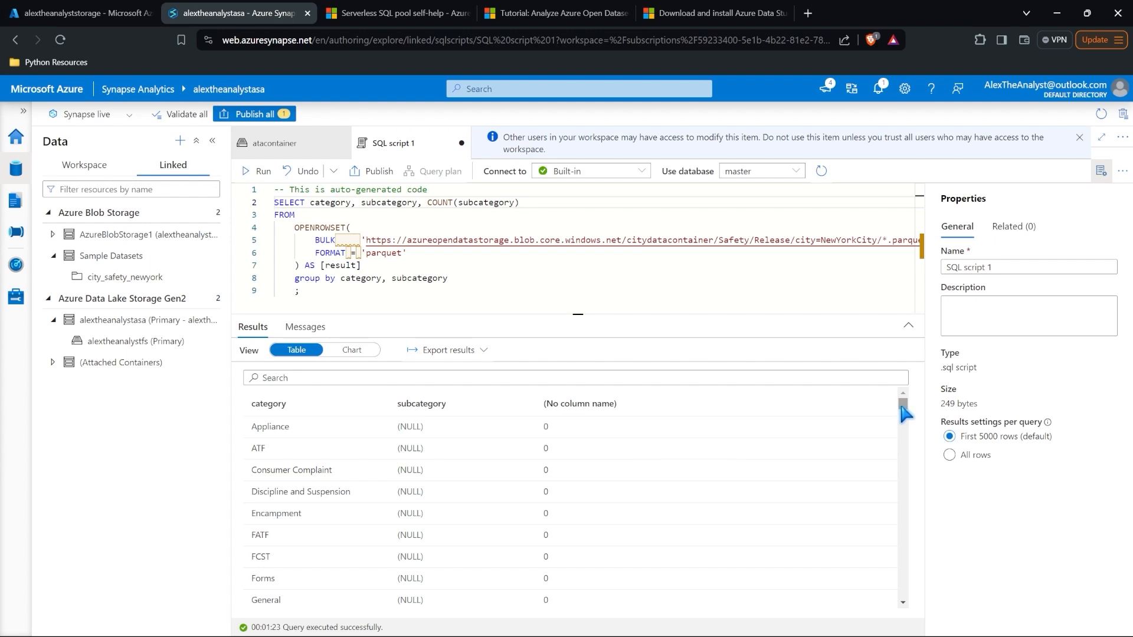
Step: Review the grouped counts, publish SQL script 1, and show the Develop hub's SQL scripts
left_click_drag(903, 404, 905, 439)
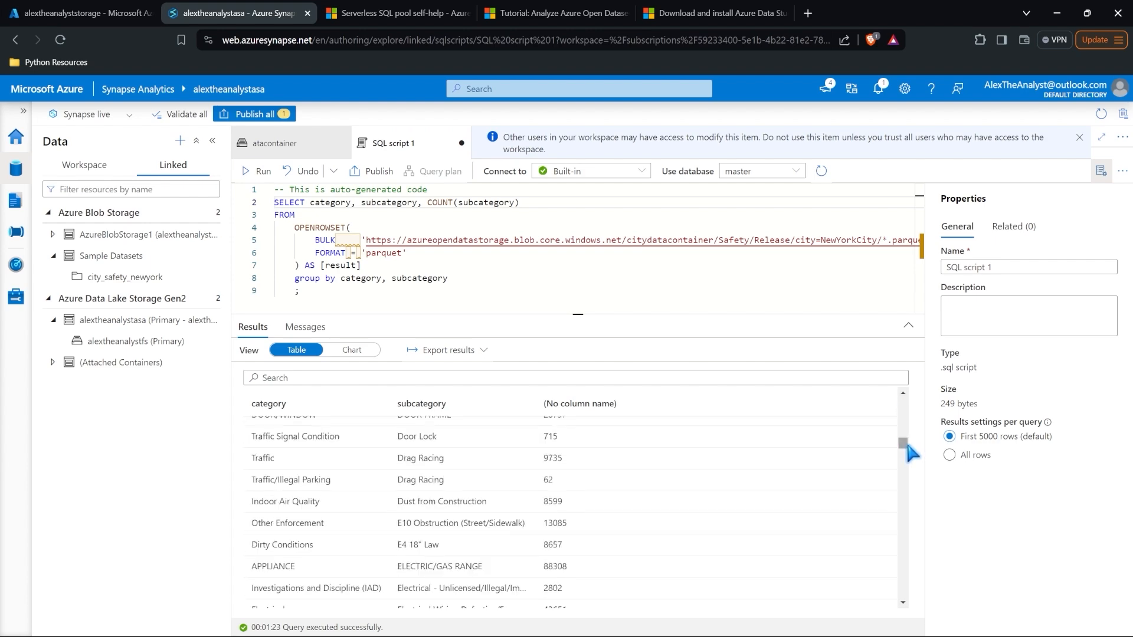
scroll(486, 494, "up", 6)
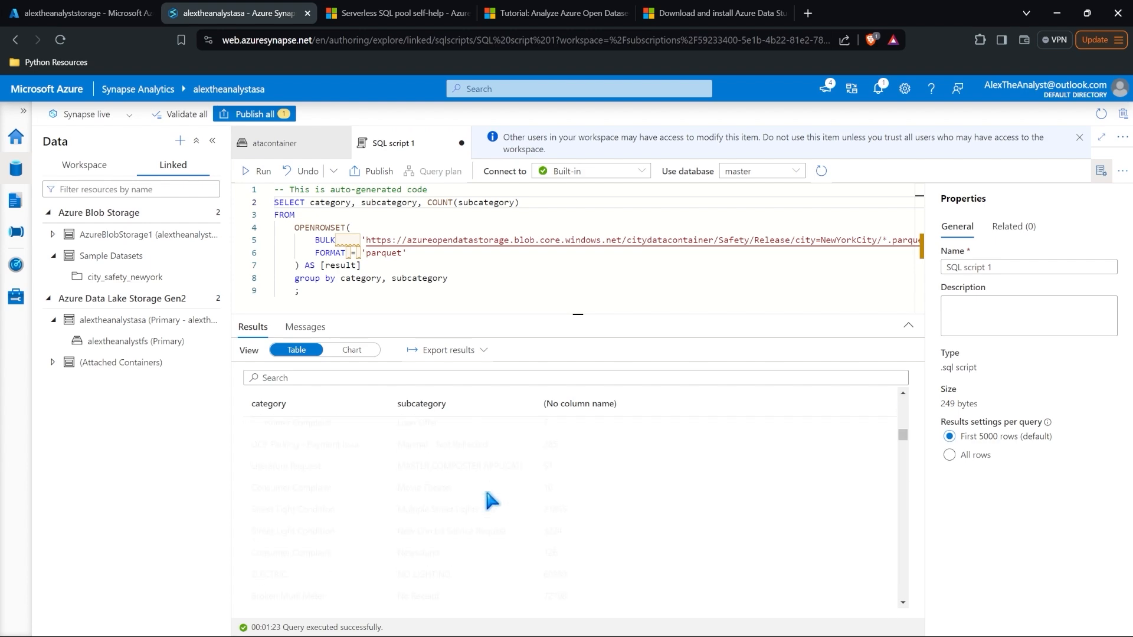
scroll(485, 493, "up", 8)
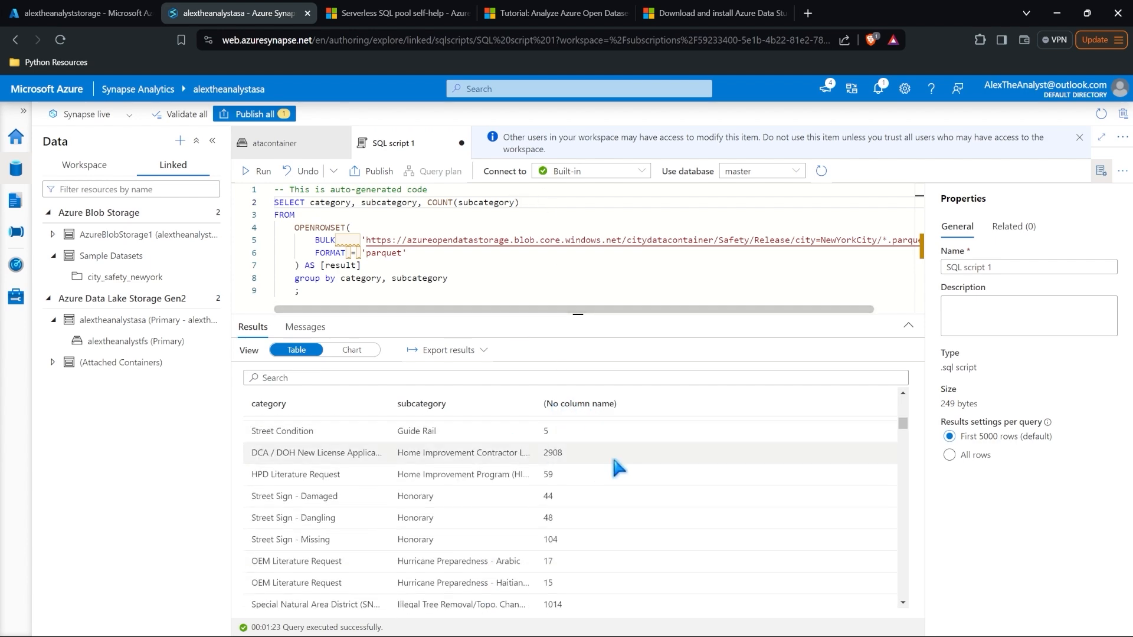
scroll(501, 466, "up", 10)
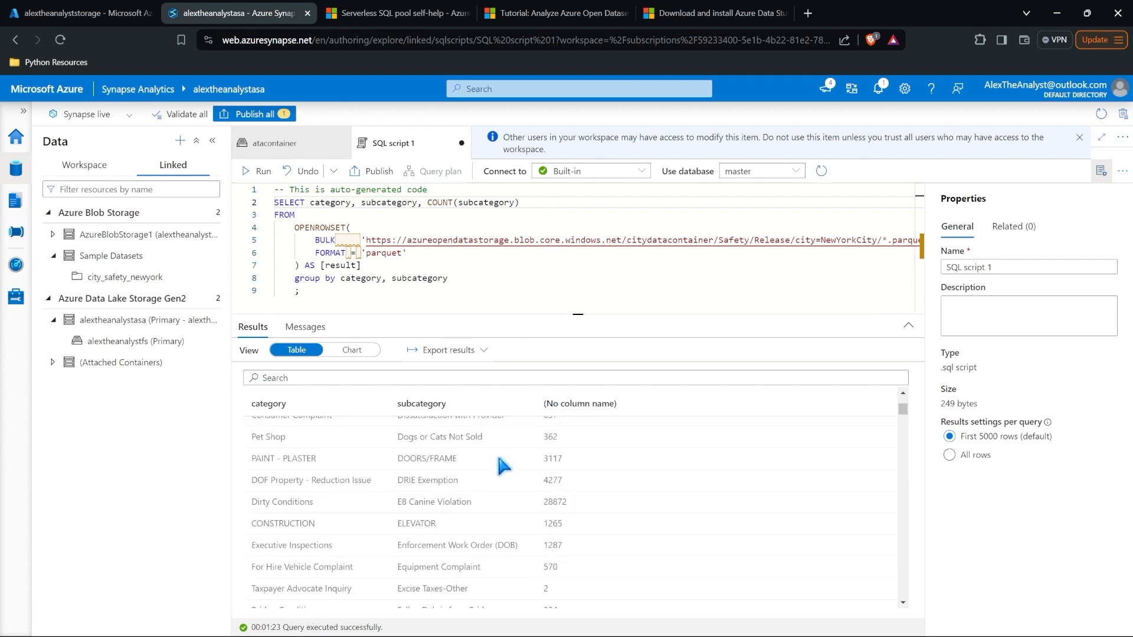
scroll(501, 466, "up", 3)
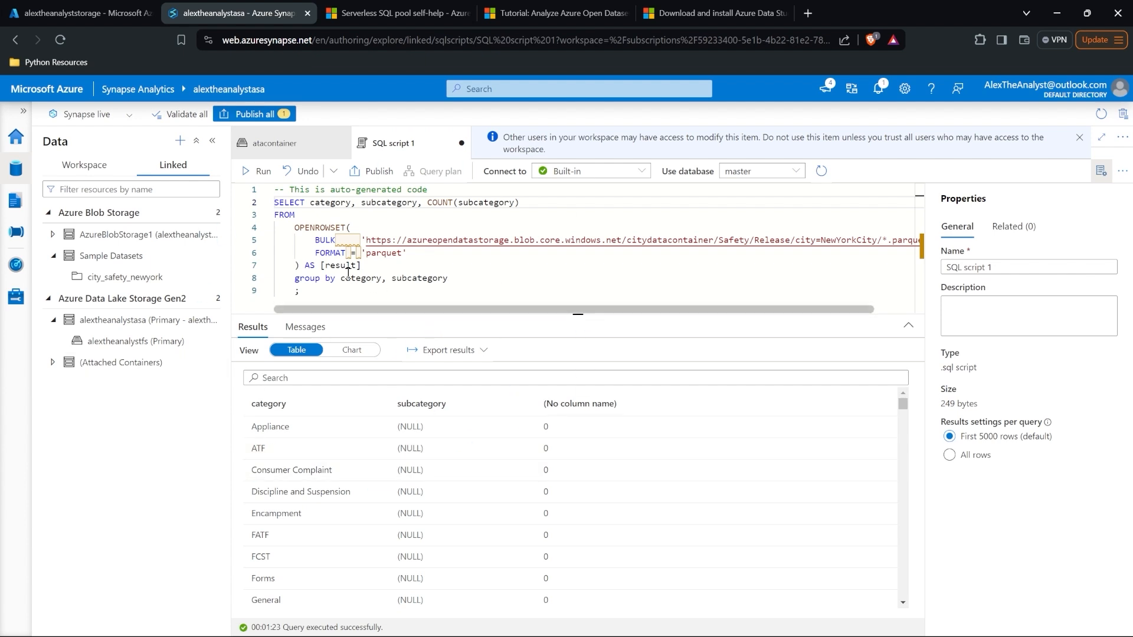
left_click(373, 171)
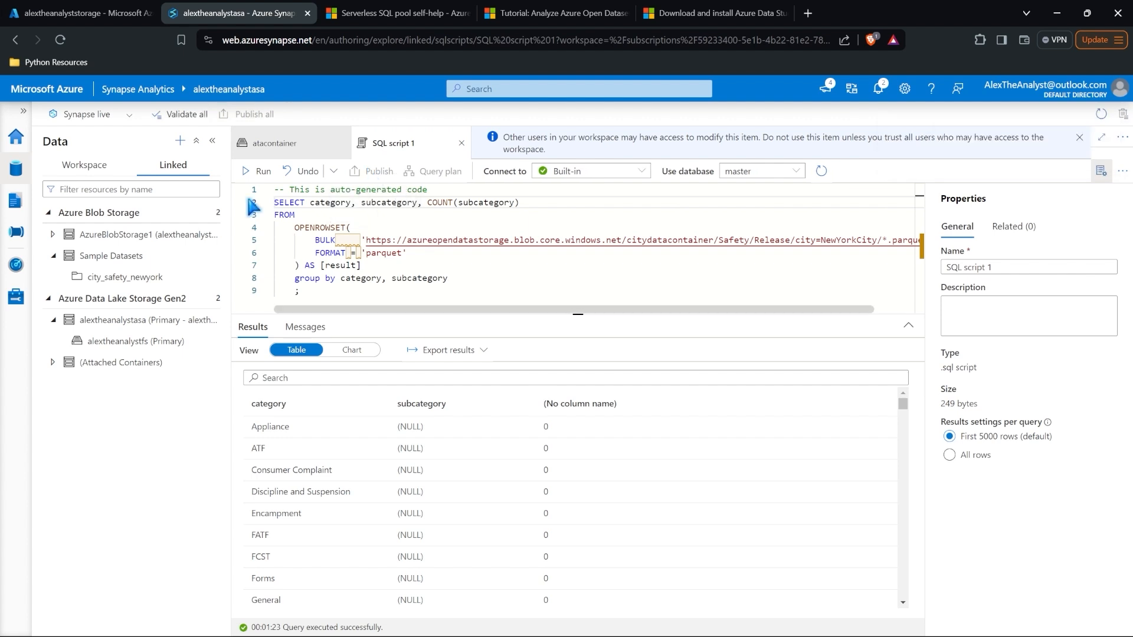
left_click(16, 202)
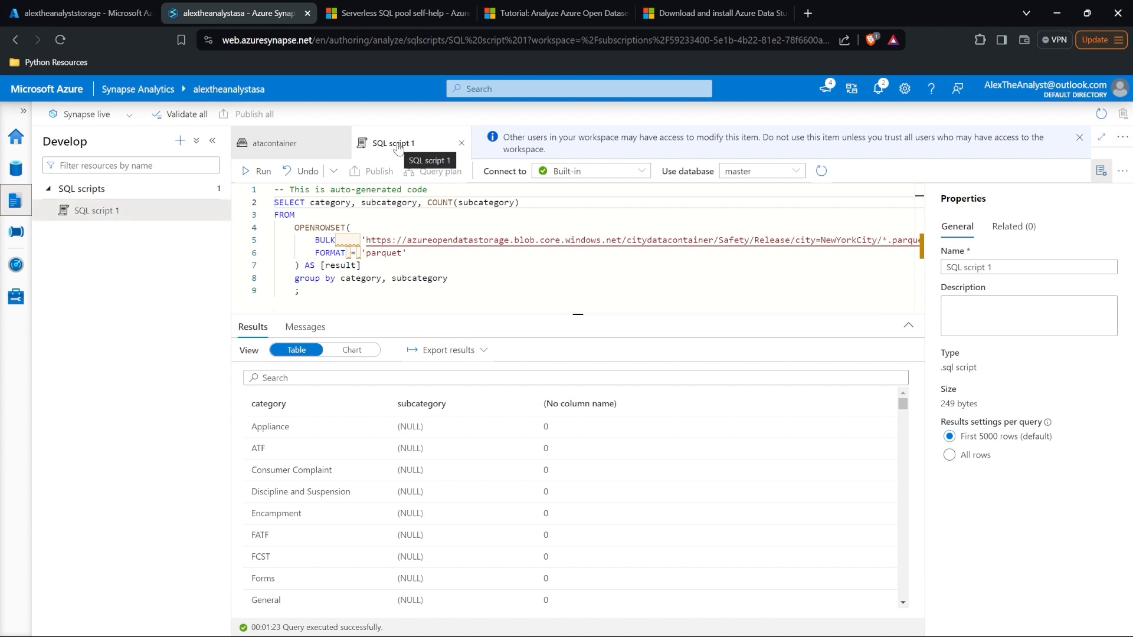
Step: Rename SQL script 1 to 'Group By Category' from its options menu
left_click(204, 211)
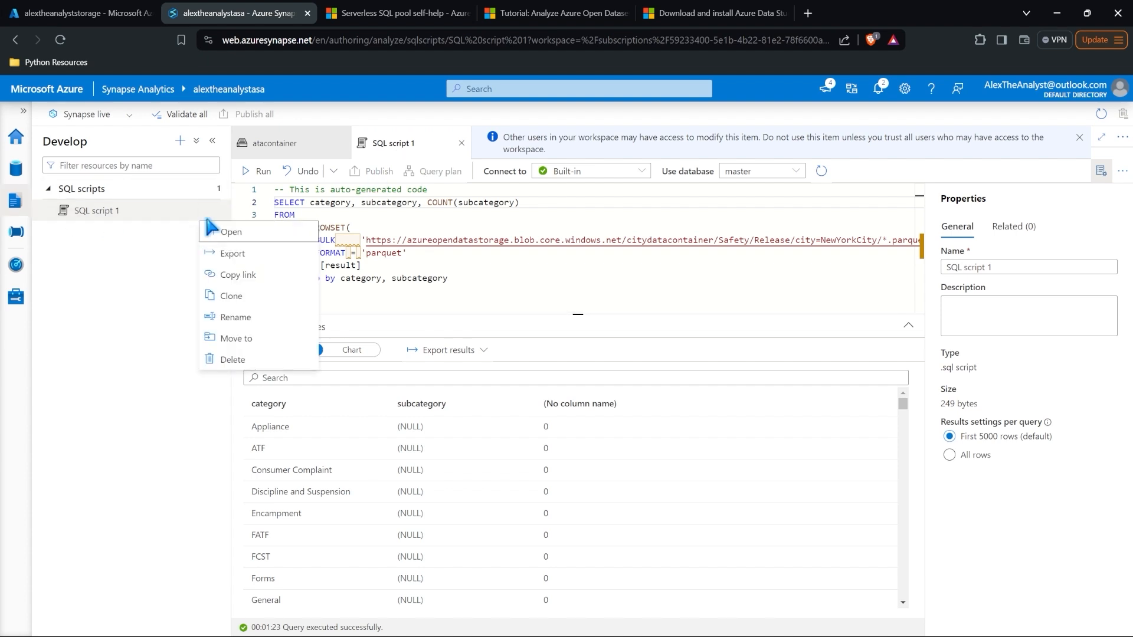
left_click(247, 319)
double_click(534, 344)
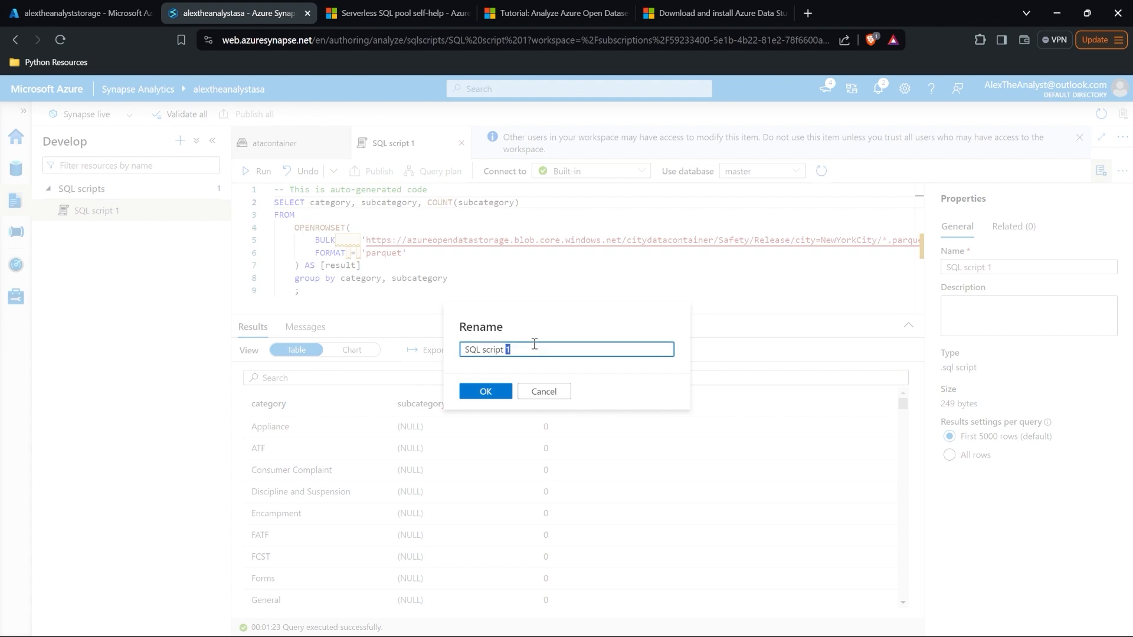
key("BackSpace")
key("BackSpace")
key("BackSpace")
key("BackSpace")
key("BackSpace")
key("BackSpace")
key("BackSpace")
key("BackSpace")
key("BackSpace")
key("BackSpace")
key("BackSpace")
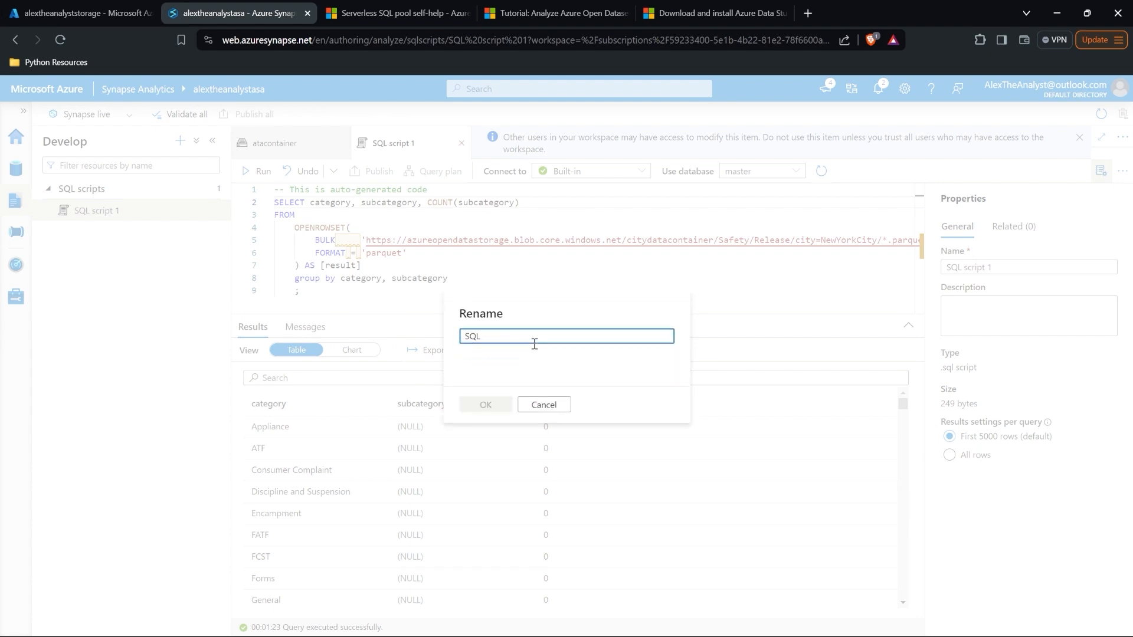
type("Group By ")
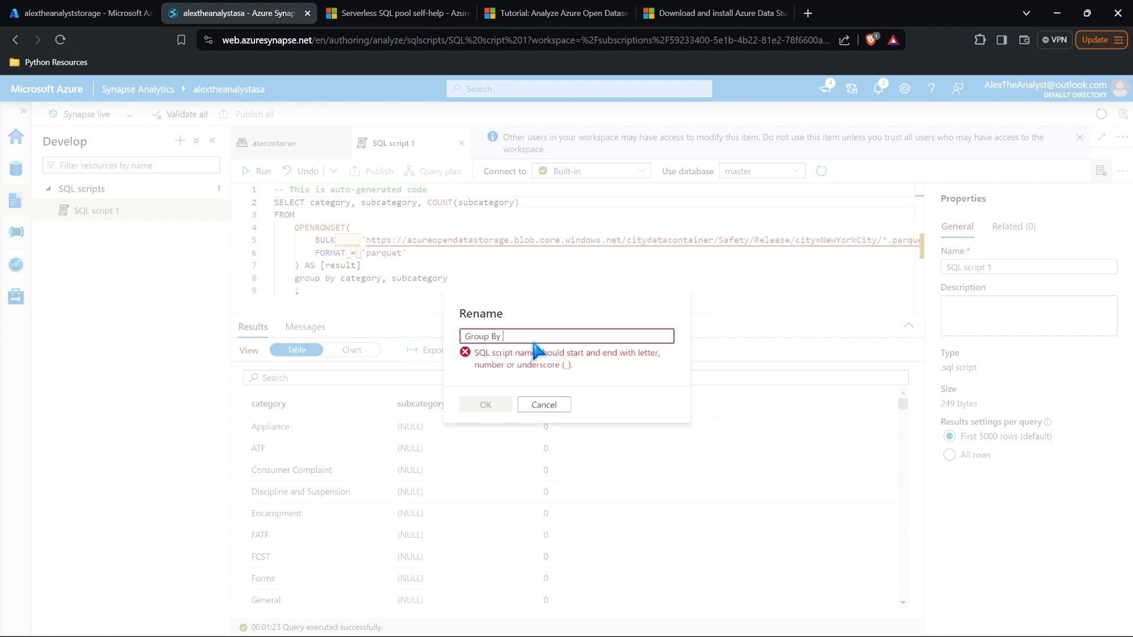
type("Category")
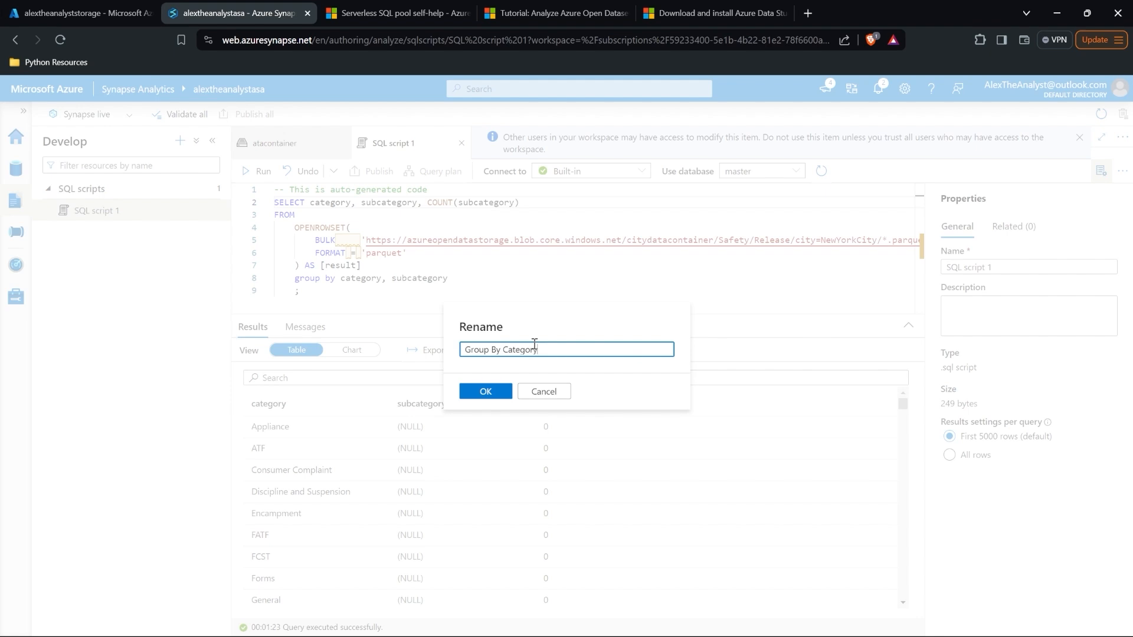
left_click(486, 391)
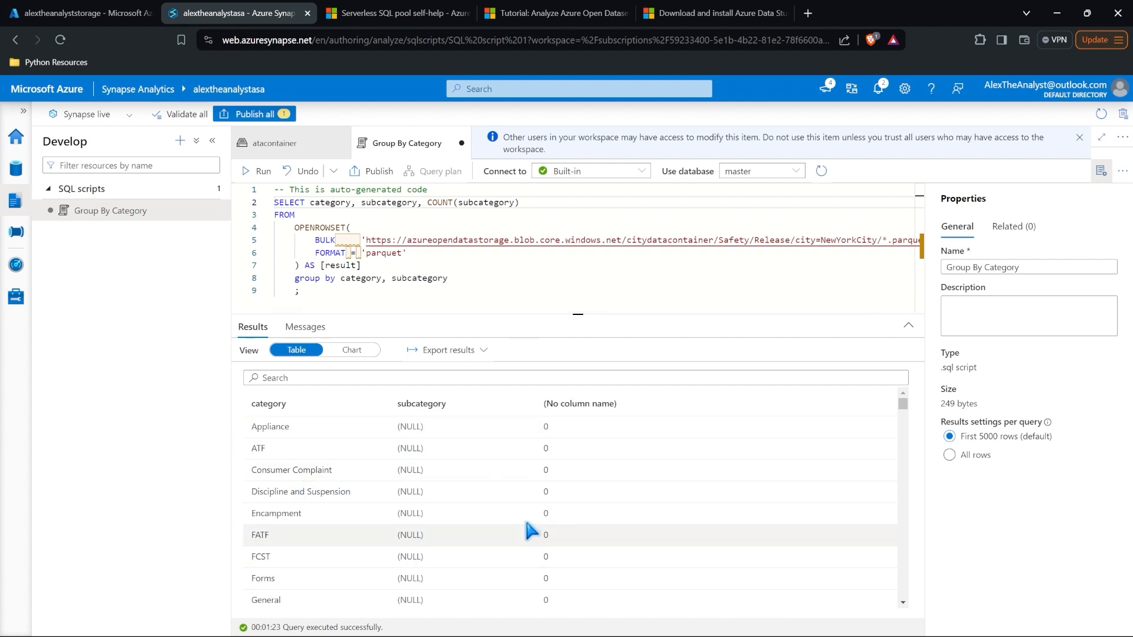
Step: Display the query results as a Bar chart with category as the category column
left_click(353, 350)
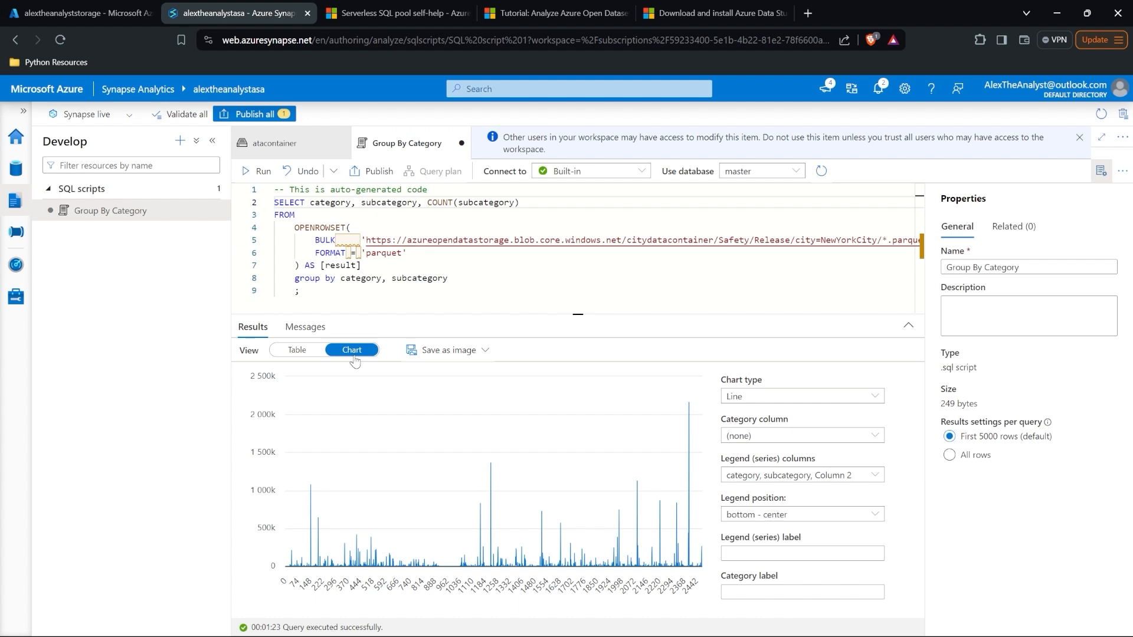
left_click(758, 398)
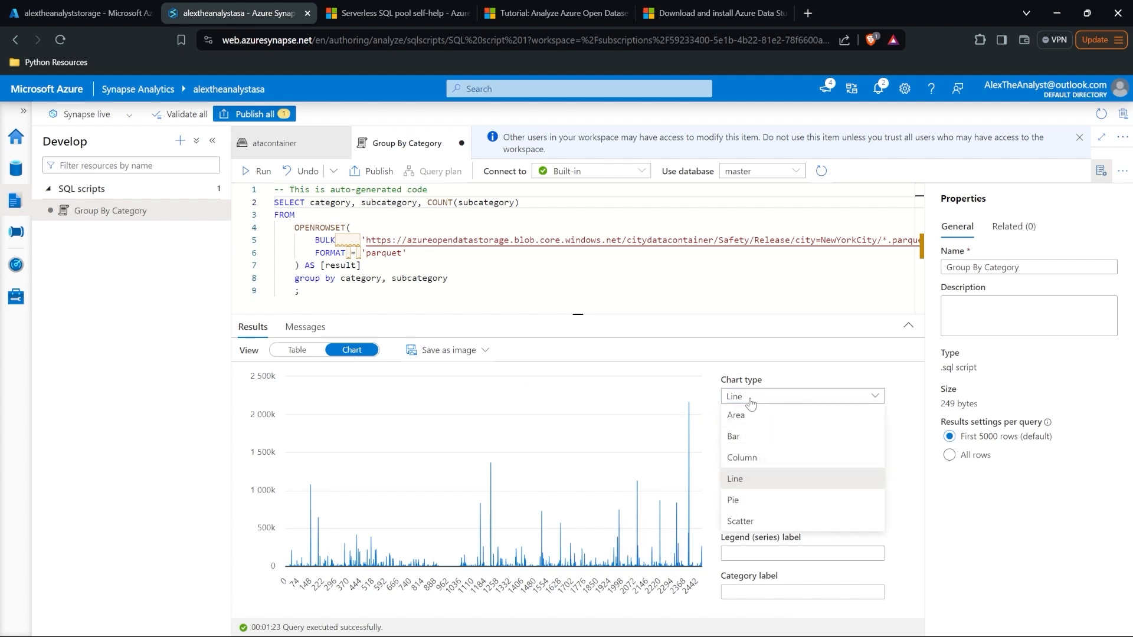
left_click(758, 438)
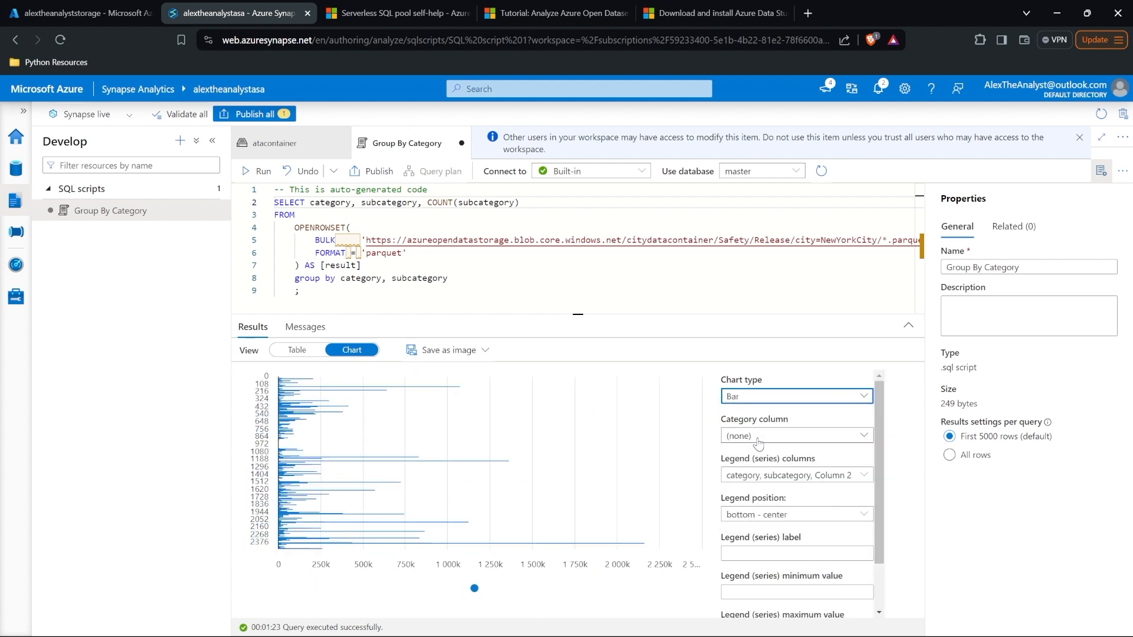
left_click(758, 440)
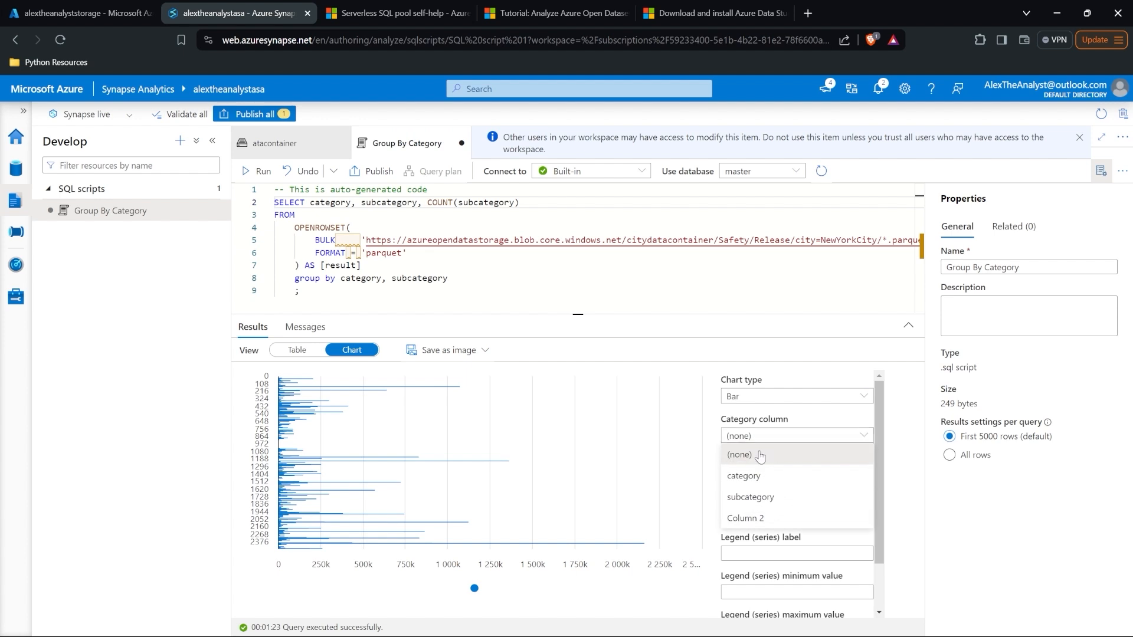
left_click(762, 479)
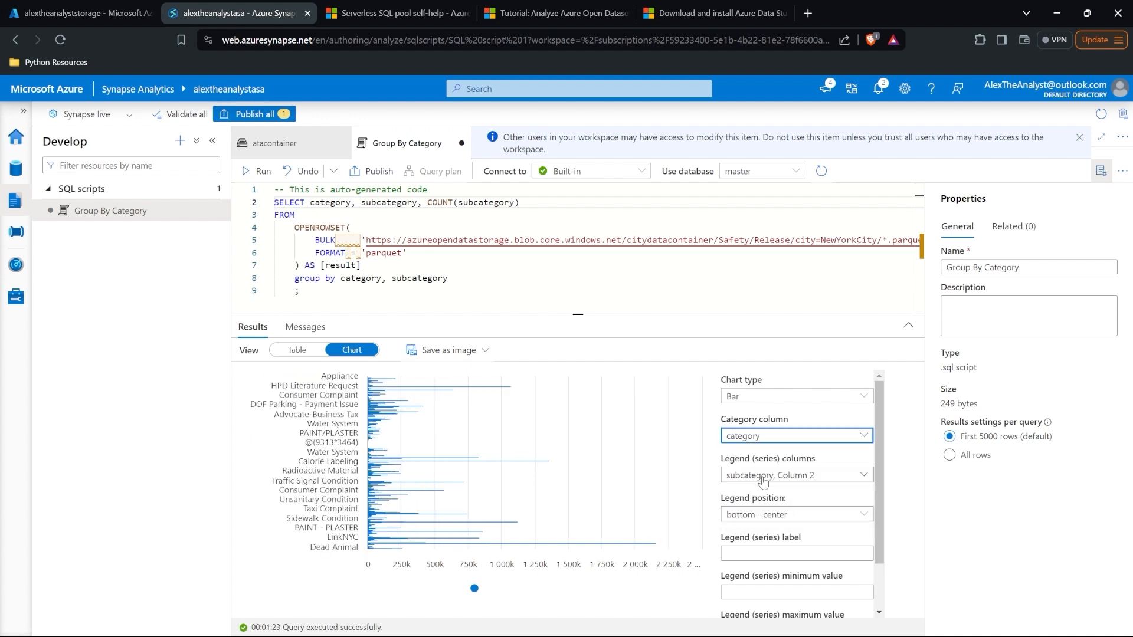
Step: Insert 'top 10' after SELECT and start an 'order by' line after the group by clause
left_click(312, 206)
type("t")
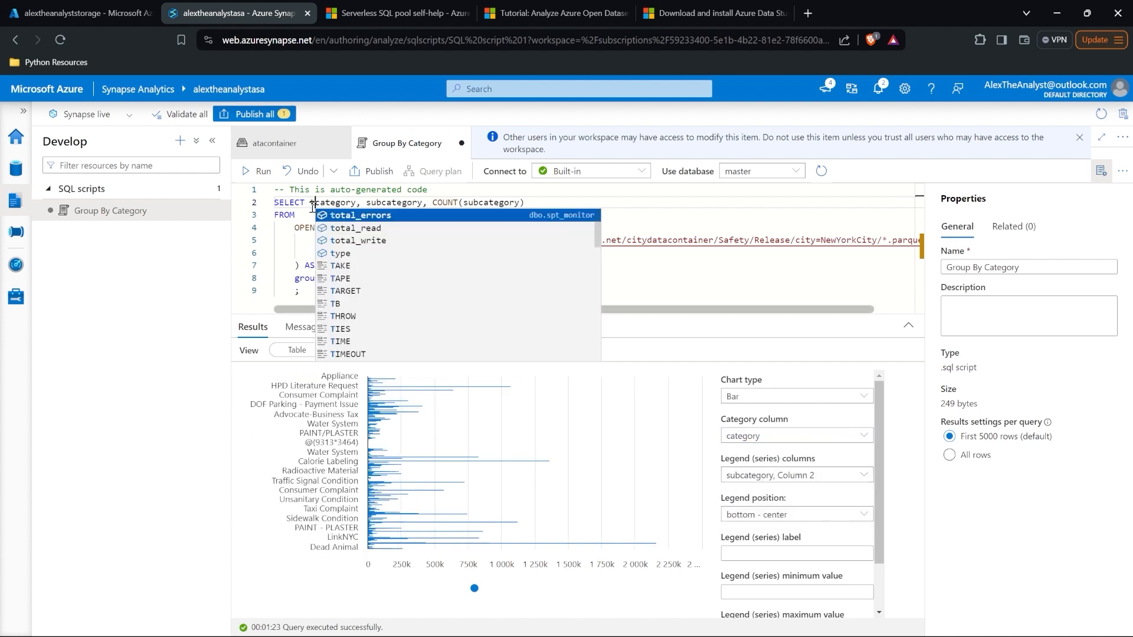
type("op 10")
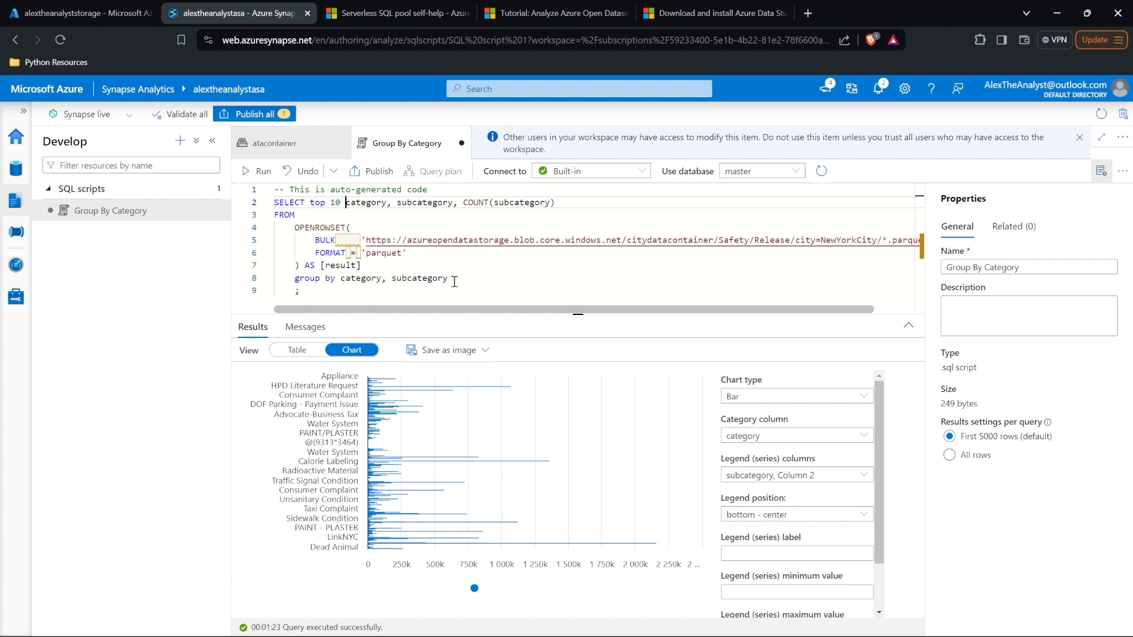
left_click(454, 282)
key("Return")
type("order by")
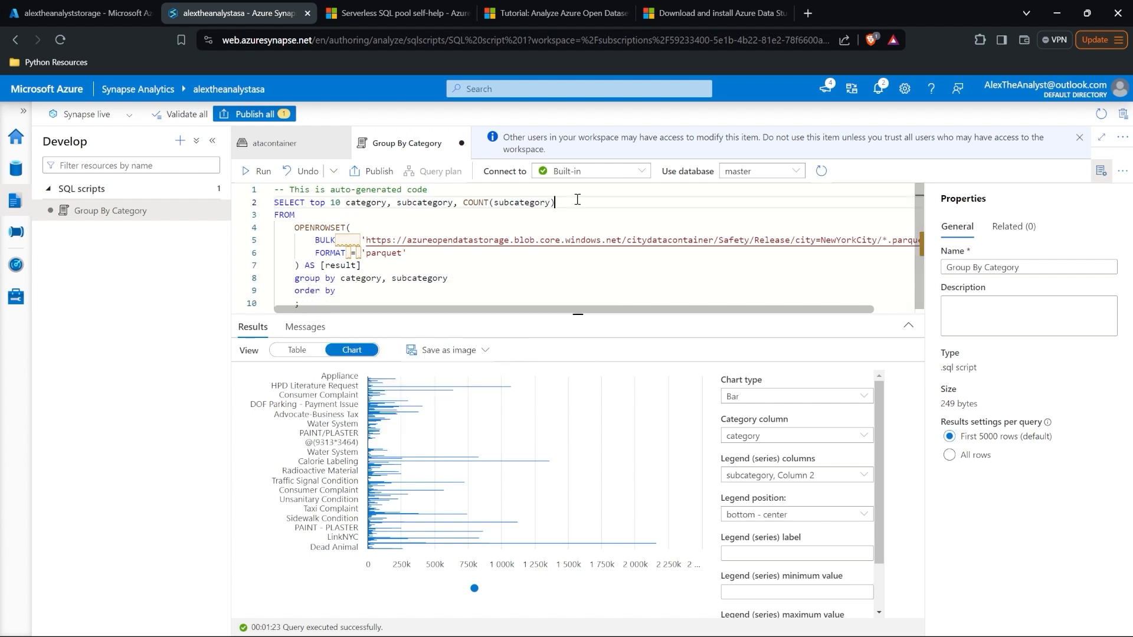
Step: Complete the clause as 'order by COUNT(subcategory)' and run the query
left_click_drag(556, 202, 464, 204)
key("ctrl+c")
left_click(393, 292)
key("ctrl+v")
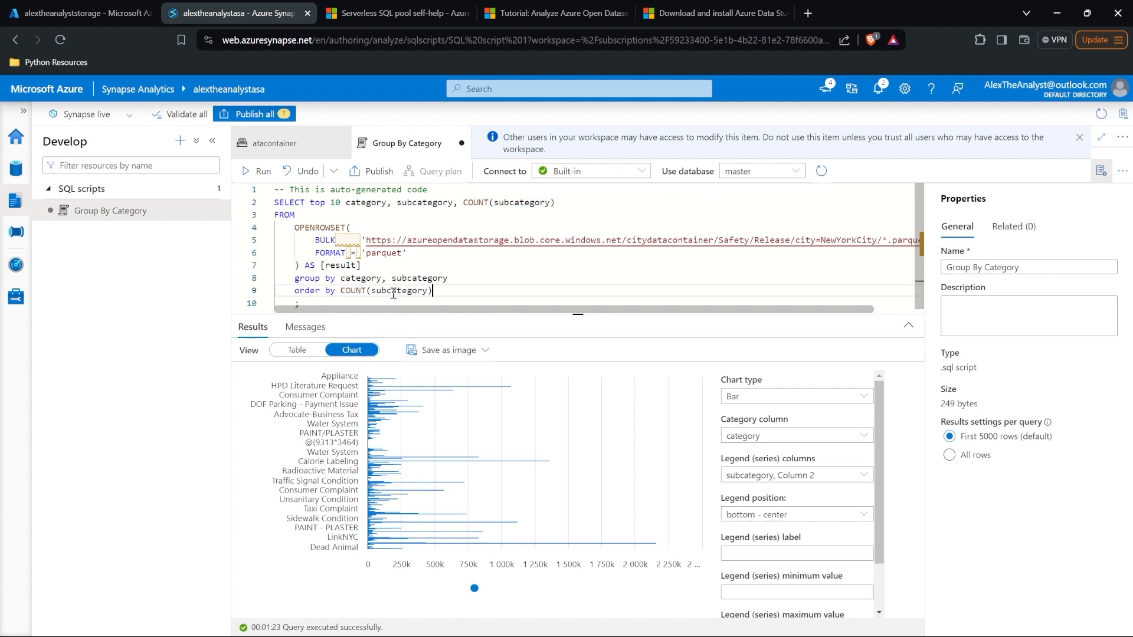
left_click(258, 171)
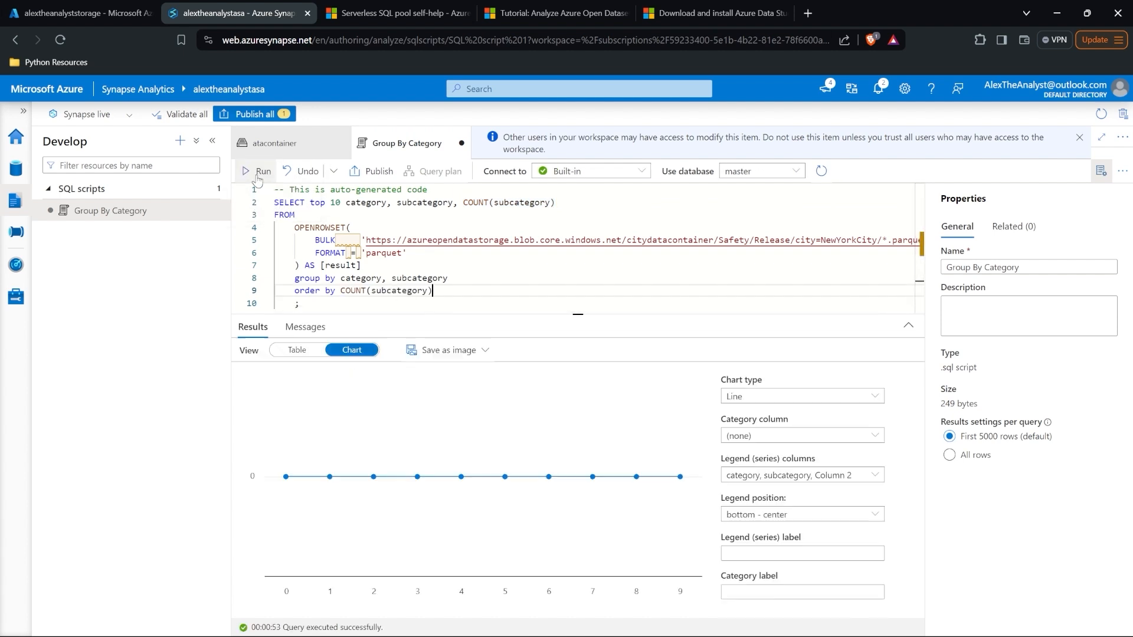
Step: Switch results to Table view, add DESC to the ordering, and rerun the query
left_click(290, 353)
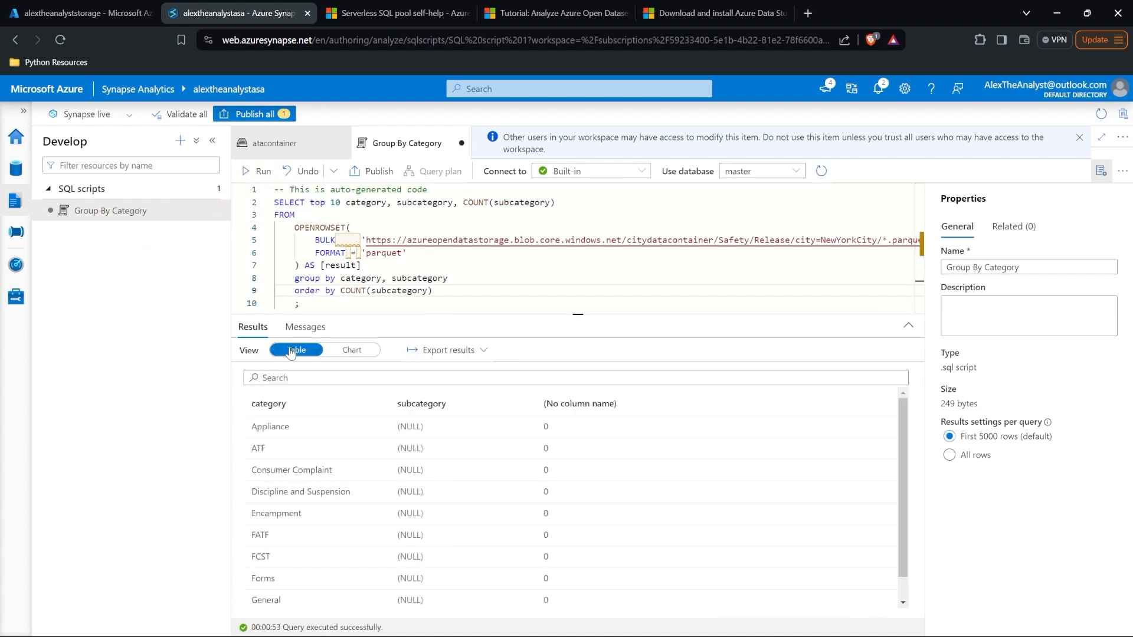
scroll(375, 452, "down", 1)
scroll(380, 454, "up", 1)
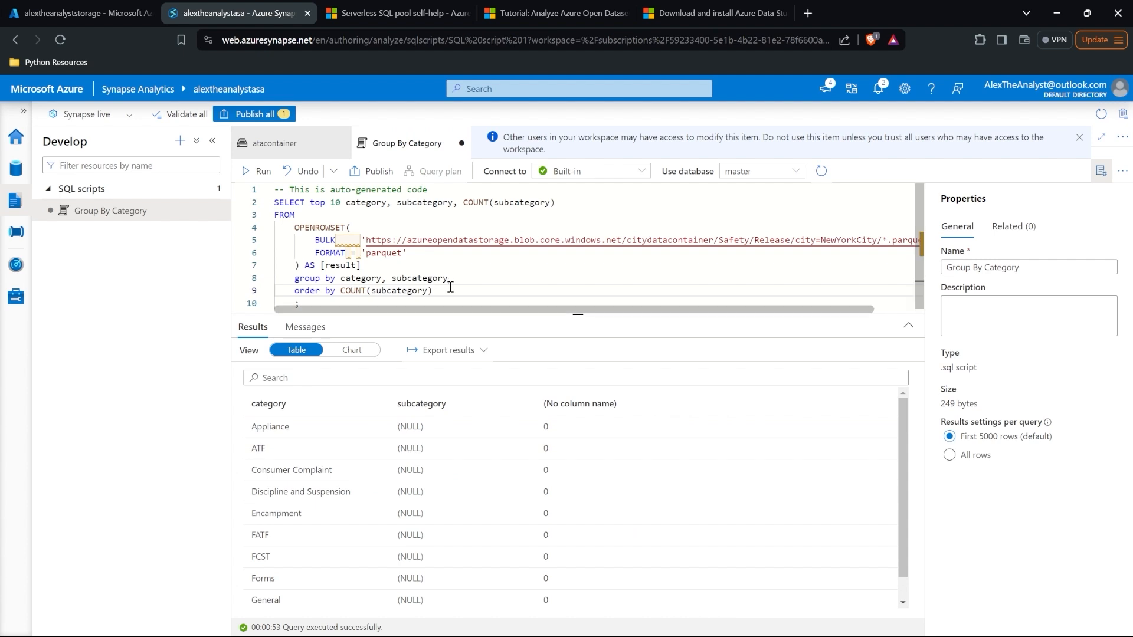
type("DESC")
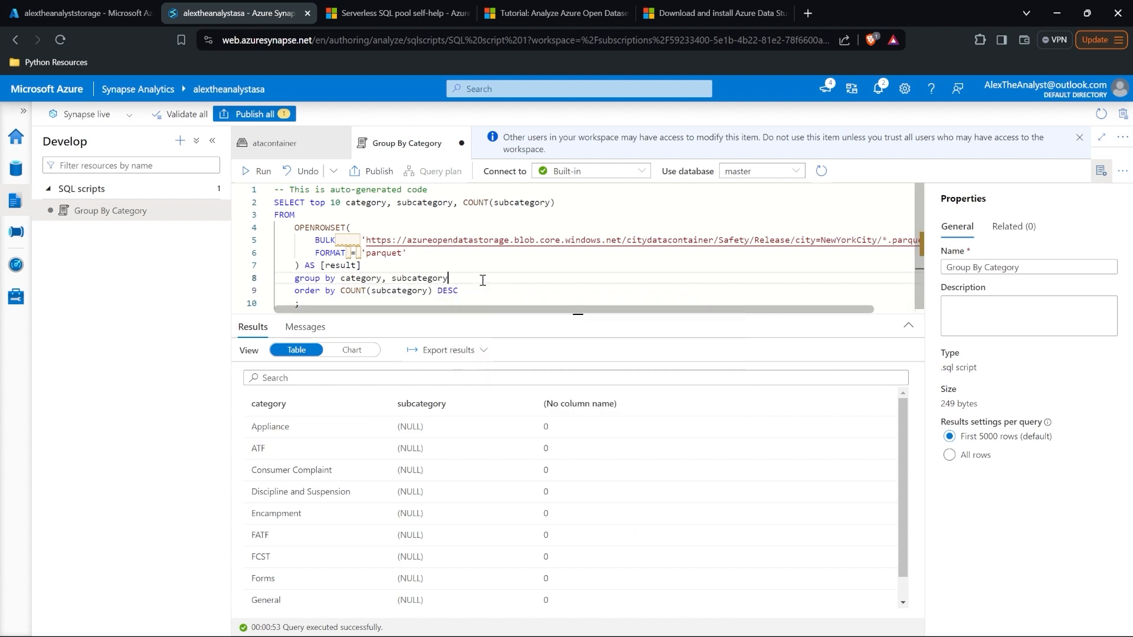
left_click(258, 171)
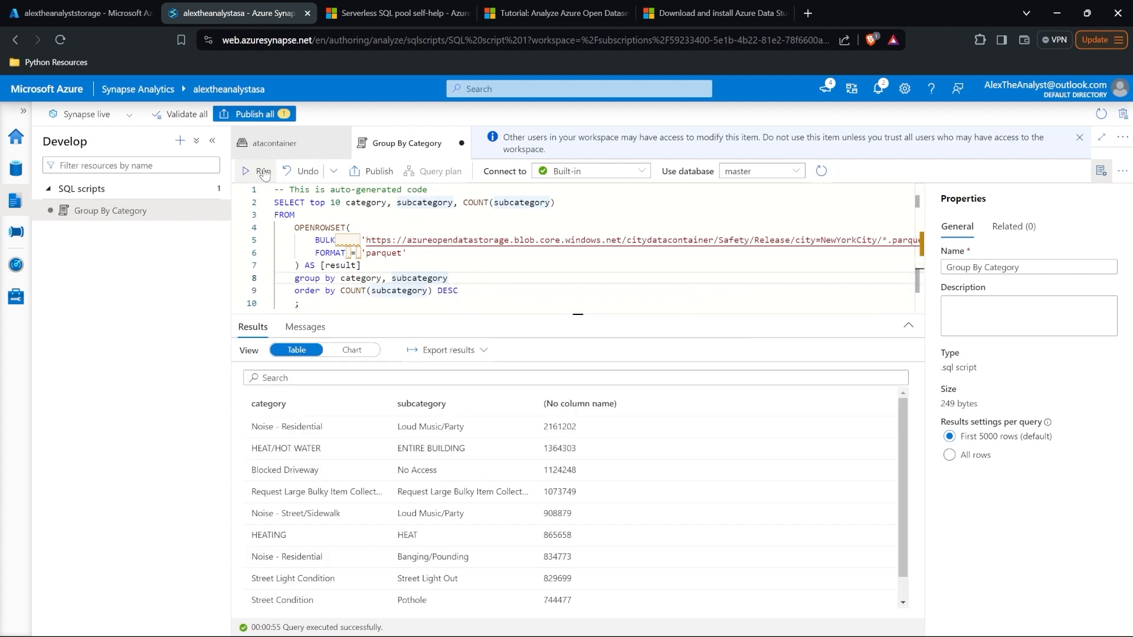
Step: Show the top-10 results as a Bar chart with category as the category column
left_click(355, 352)
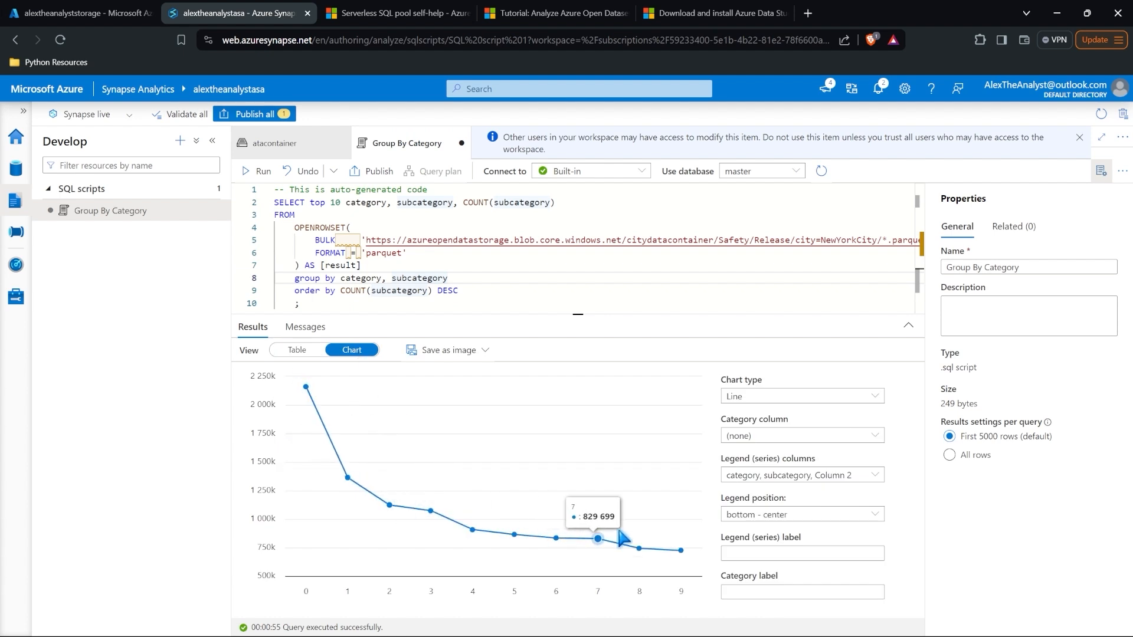
left_click(793, 397)
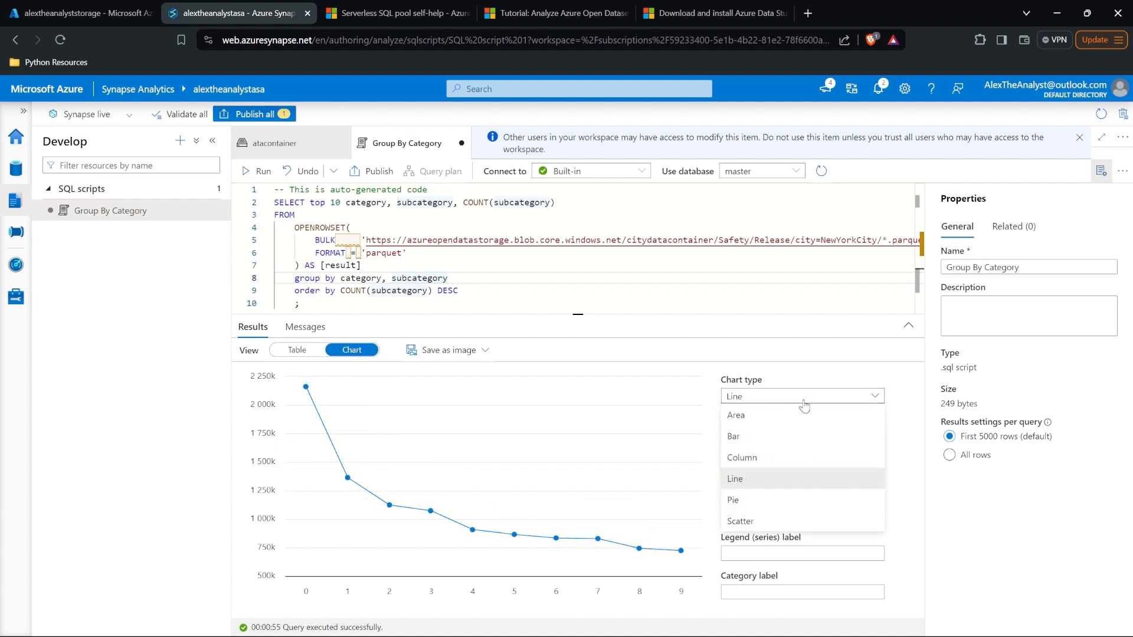
left_click(792, 437)
left_click(785, 436)
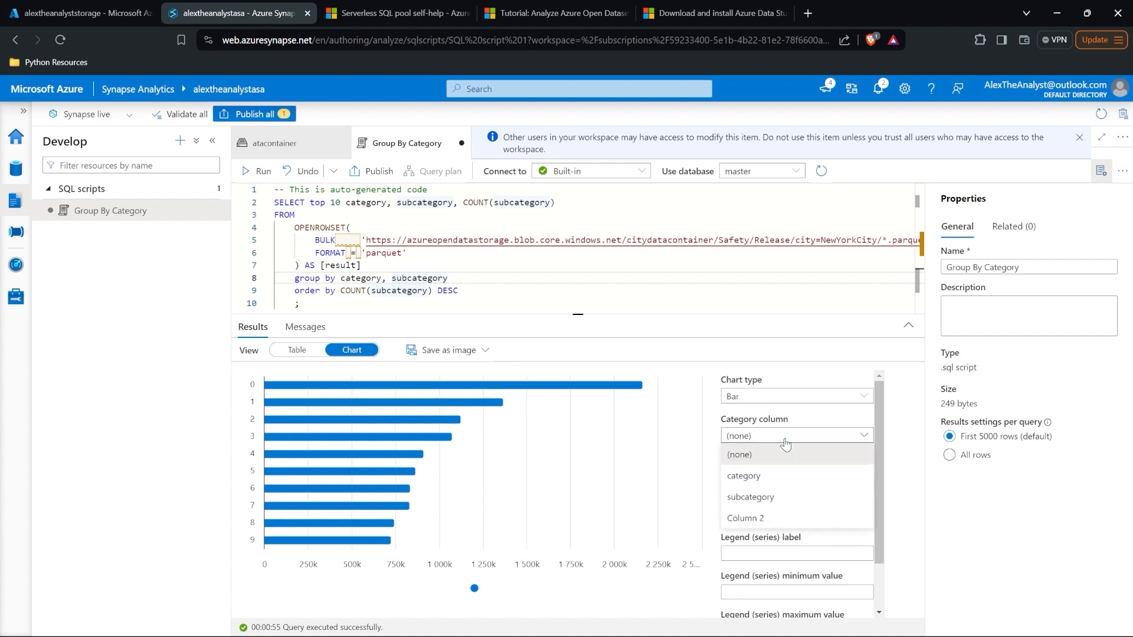
left_click(786, 475)
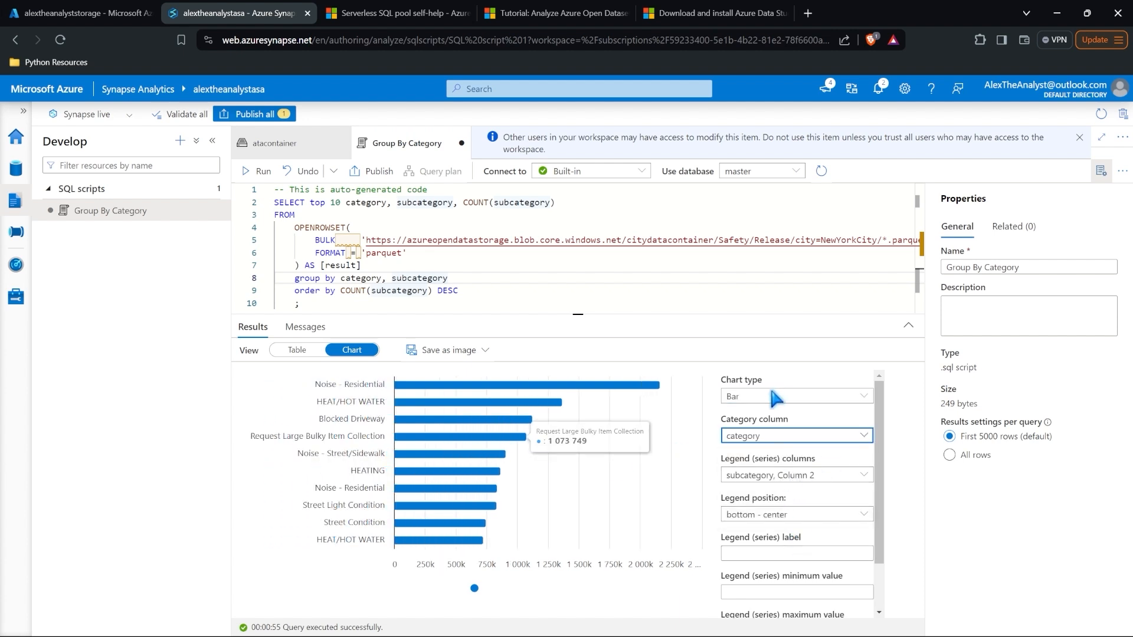
scroll(762, 564, "down", 2)
scroll(762, 564, "up", 2)
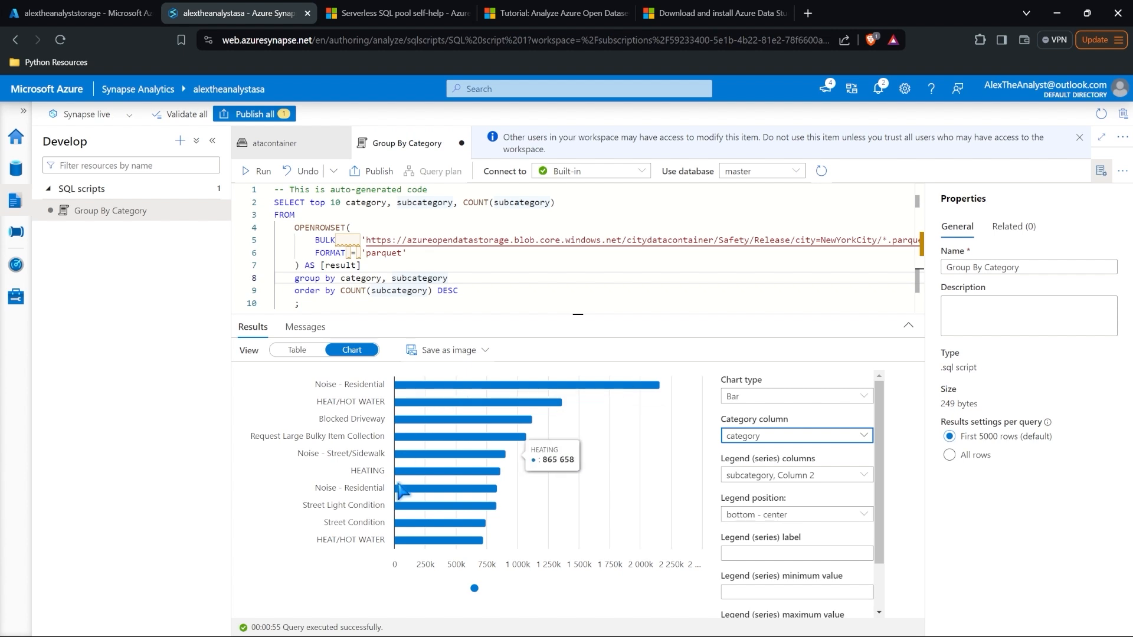
Step: Glance at the Save as image options without exporting, then publish the Group By Category script
left_click(478, 351)
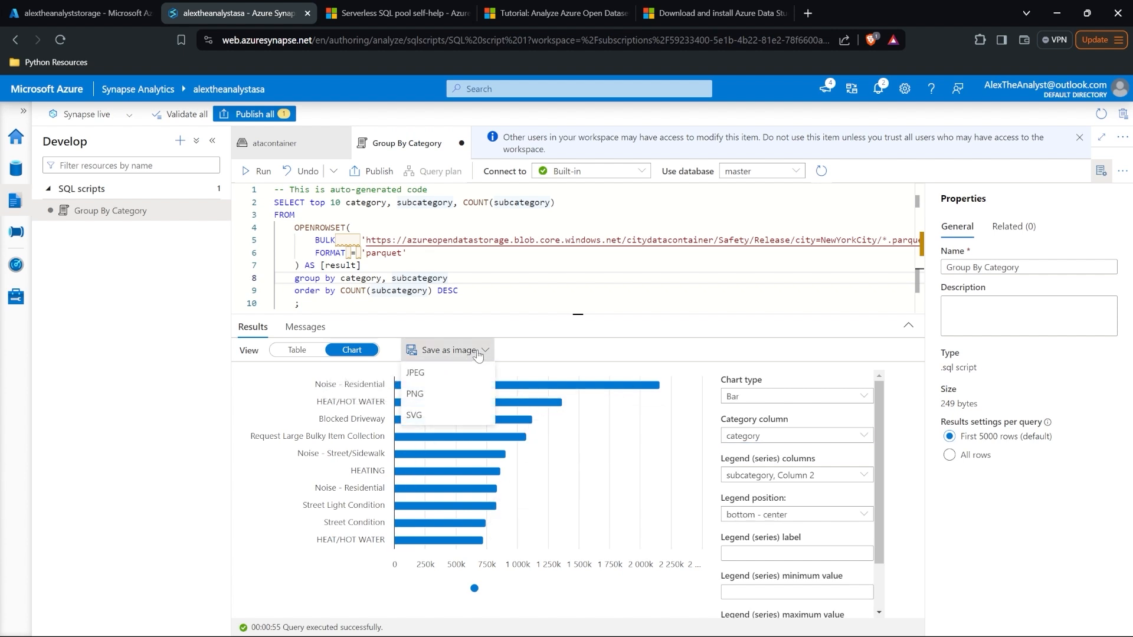
left_click(478, 353)
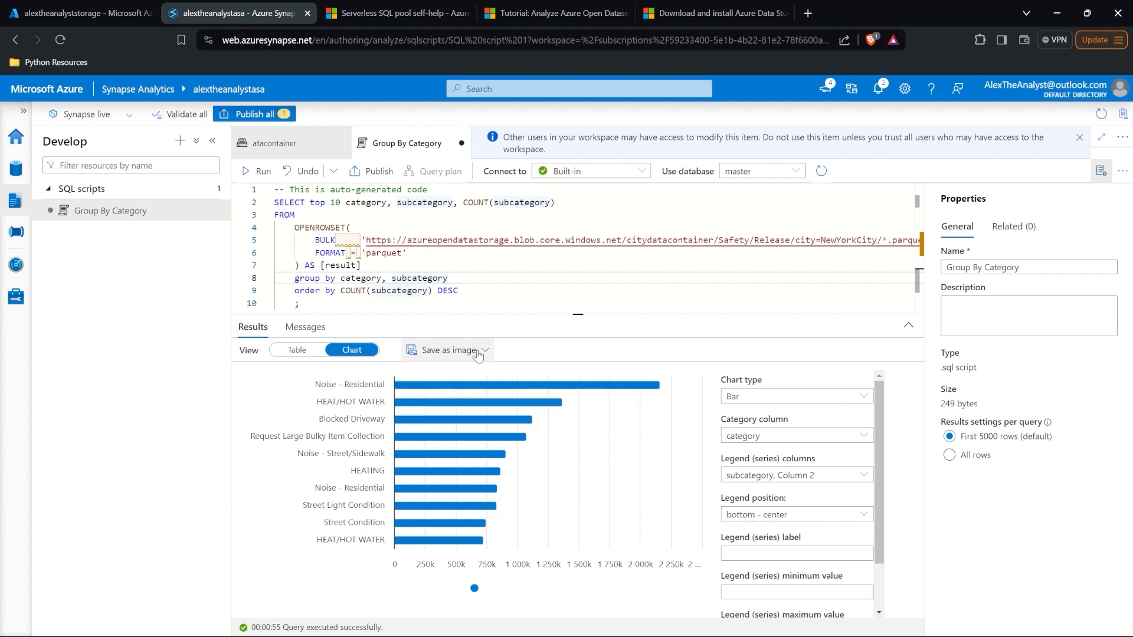
left_click(372, 170)
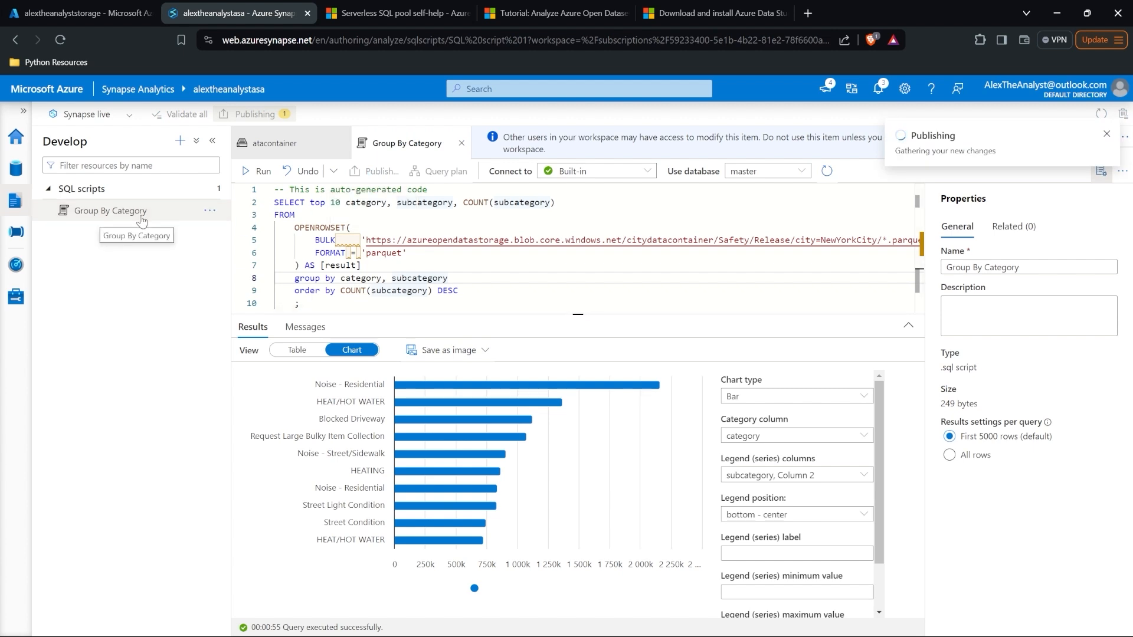
Step: From the Linked data tab, load city_safety_newyork into a DataFrame in a new notebook
left_click(11, 172)
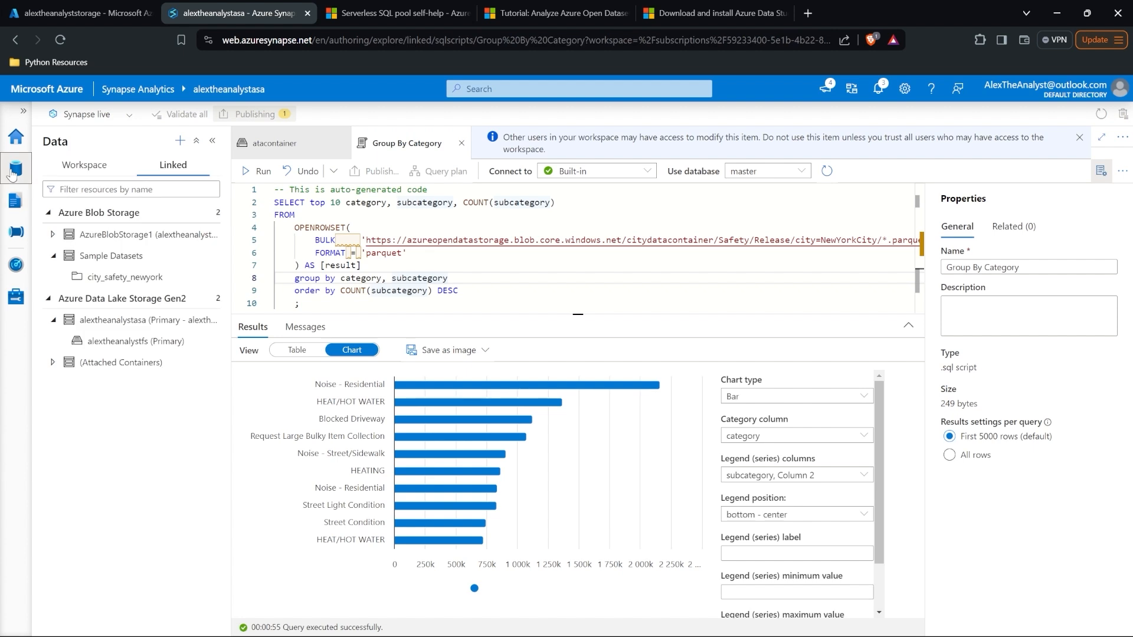
right_click(162, 277)
mouse_move(242, 321)
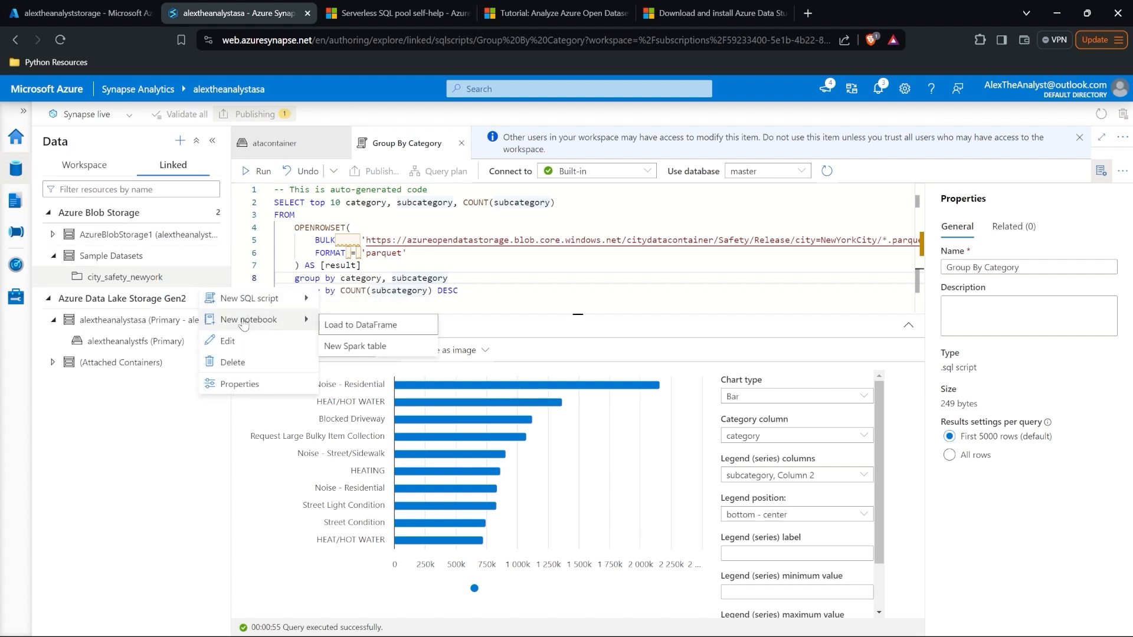
left_click(360, 325)
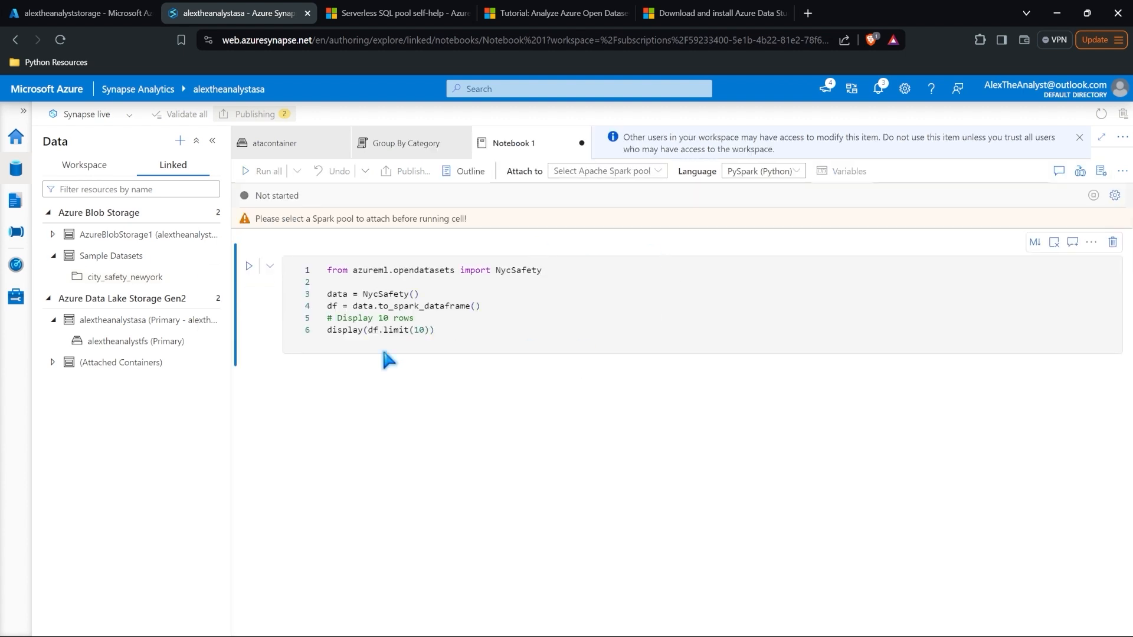
left_click(593, 336)
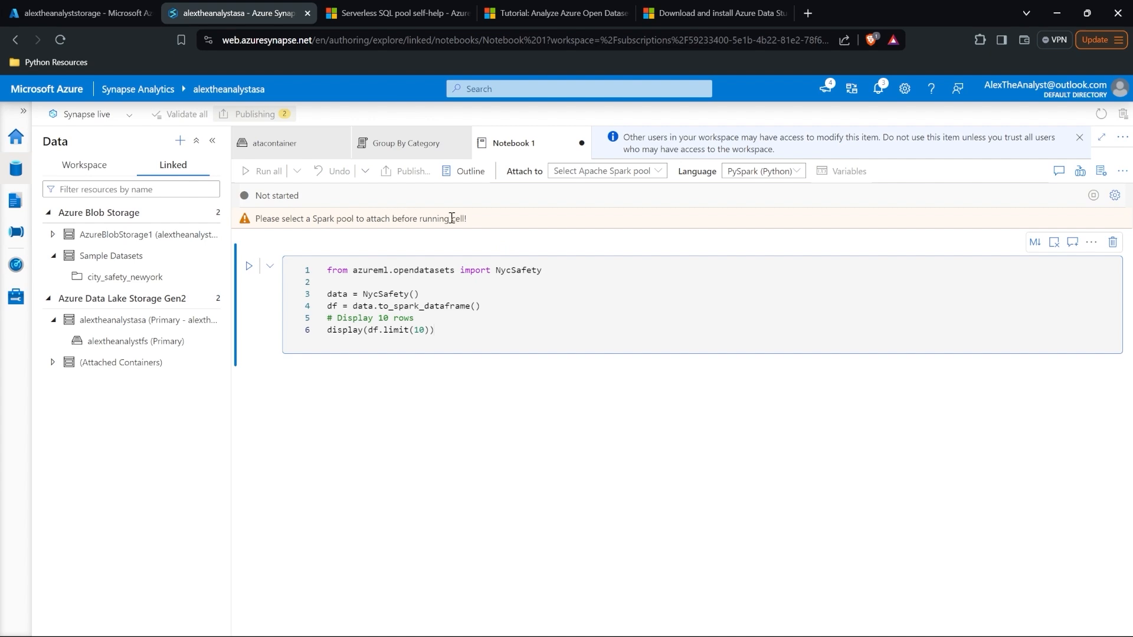
left_click(601, 171)
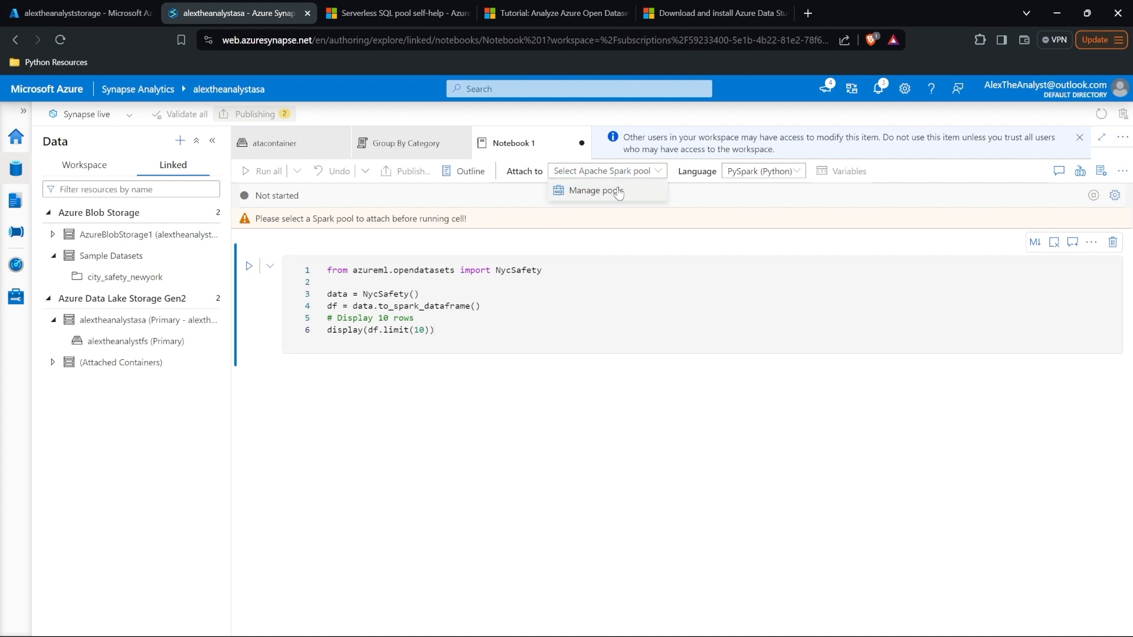
Step: Create the ATApool Apache Spark pool, Memory Optimized Medium, autoscaling 3 to 10 nodes
left_click(617, 192)
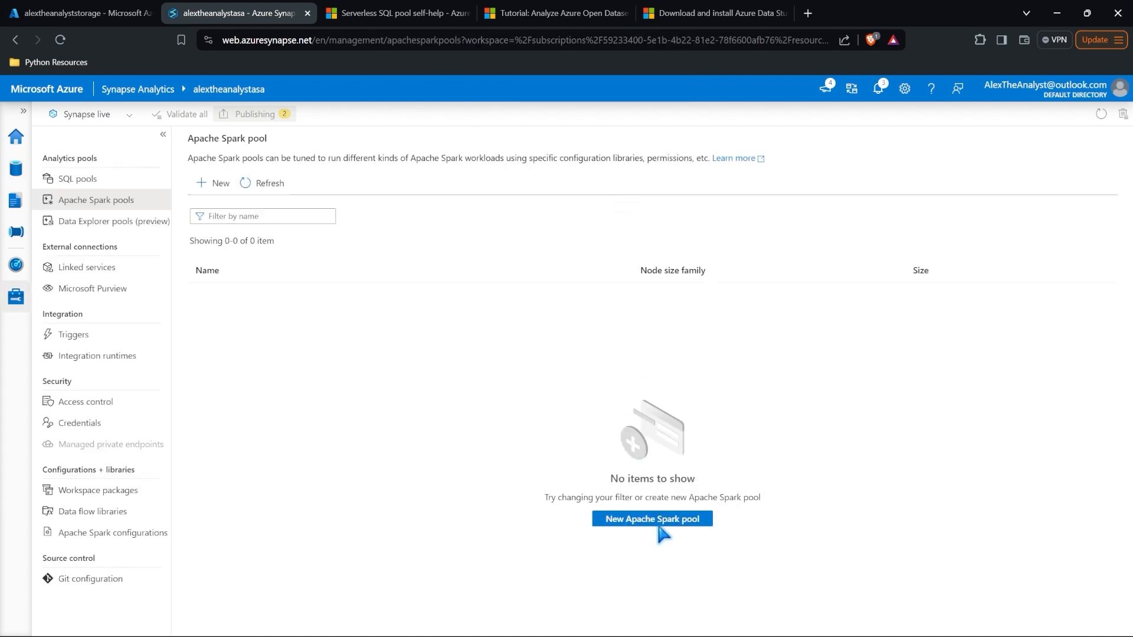
left_click(659, 525)
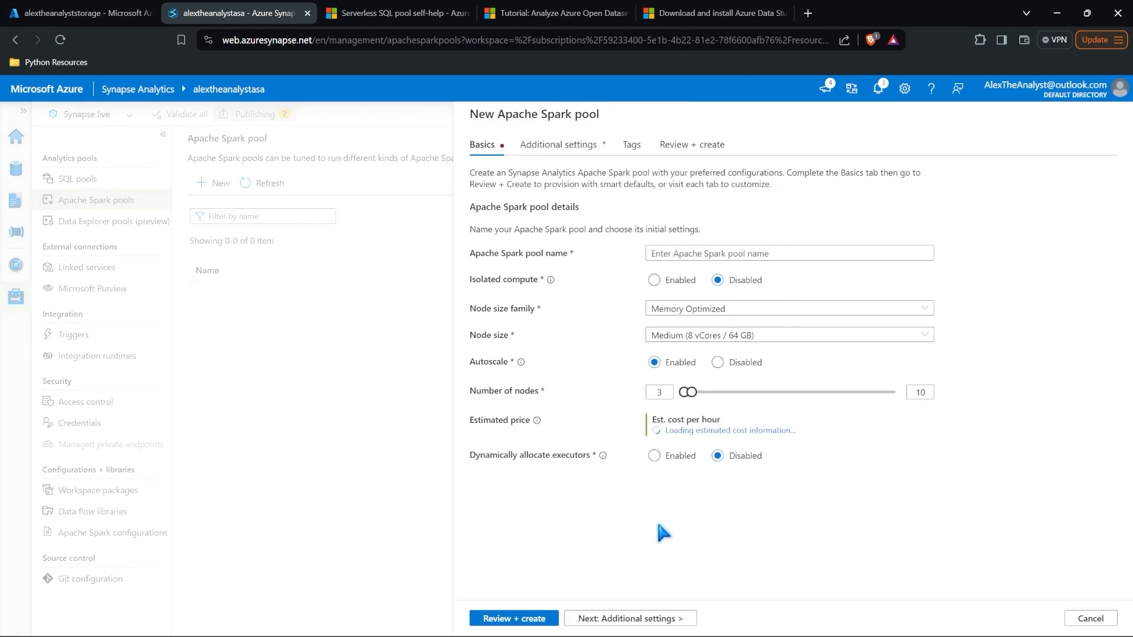
left_click(725, 255)
type("ATApool")
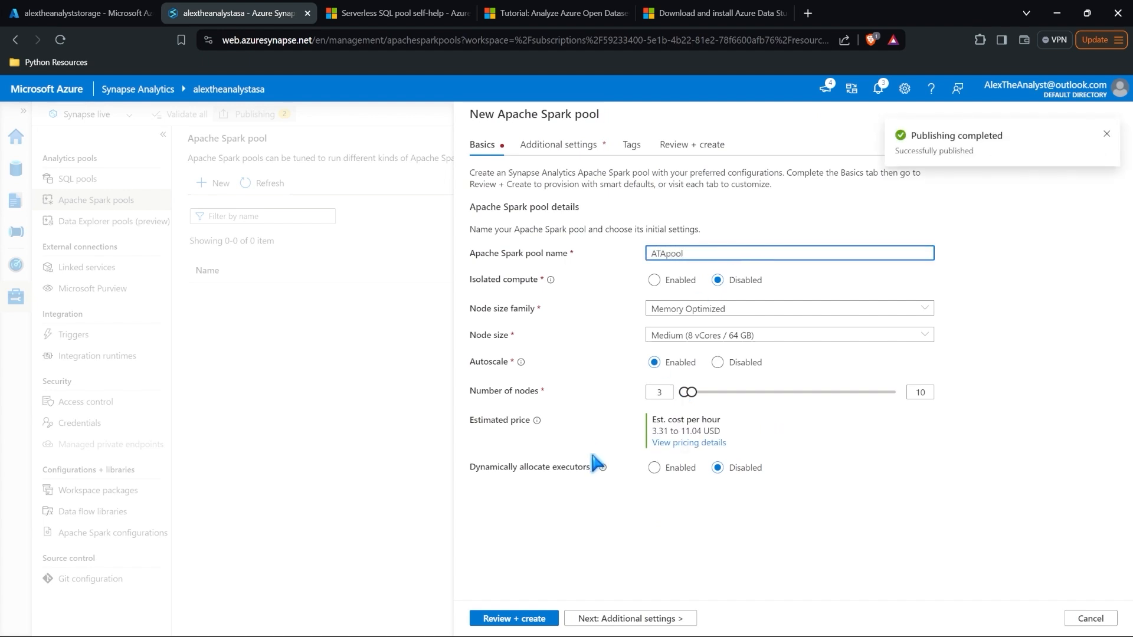
left_click(518, 620)
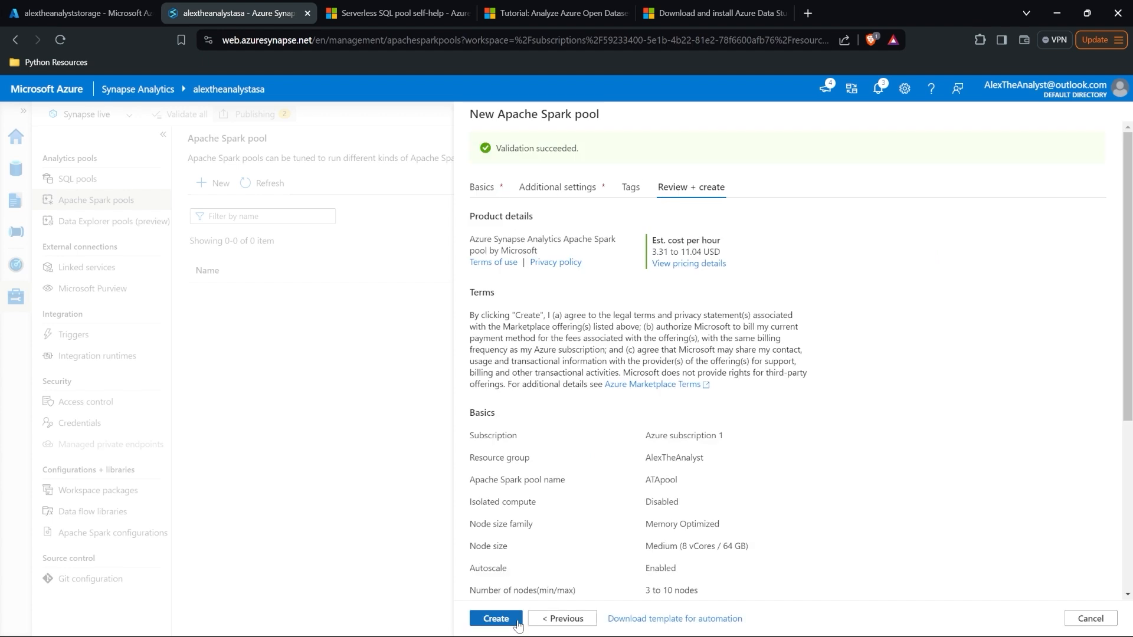
right_click(504, 624)
left_click(495, 619)
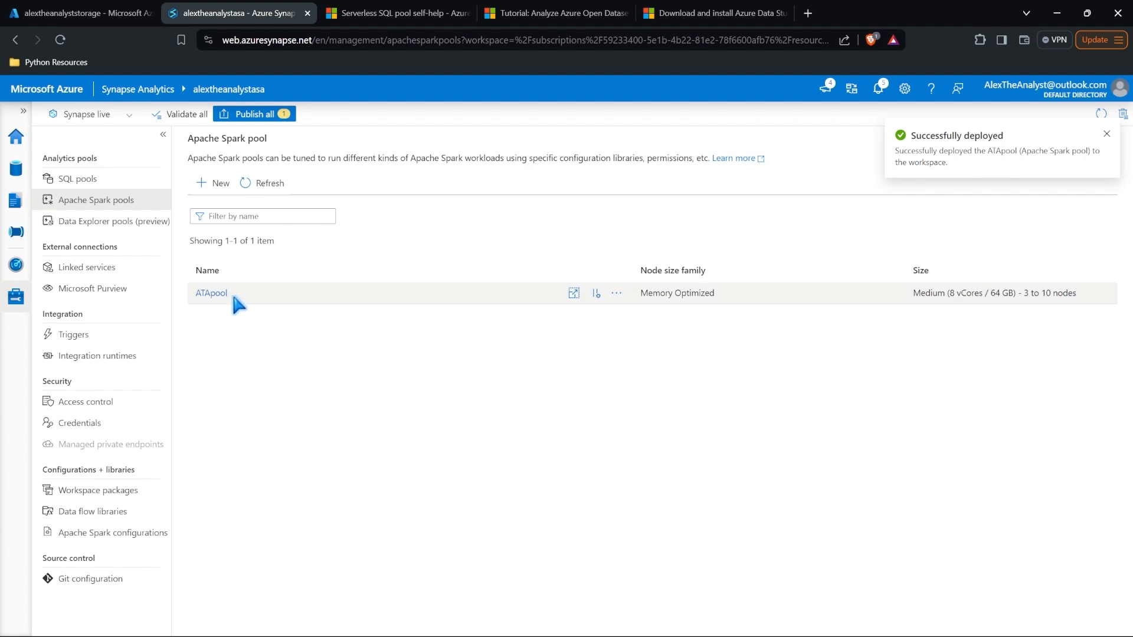
Step: Attach Notebook 1 to ATApool and confirm PySpark (Python) is the language
left_click(20, 171)
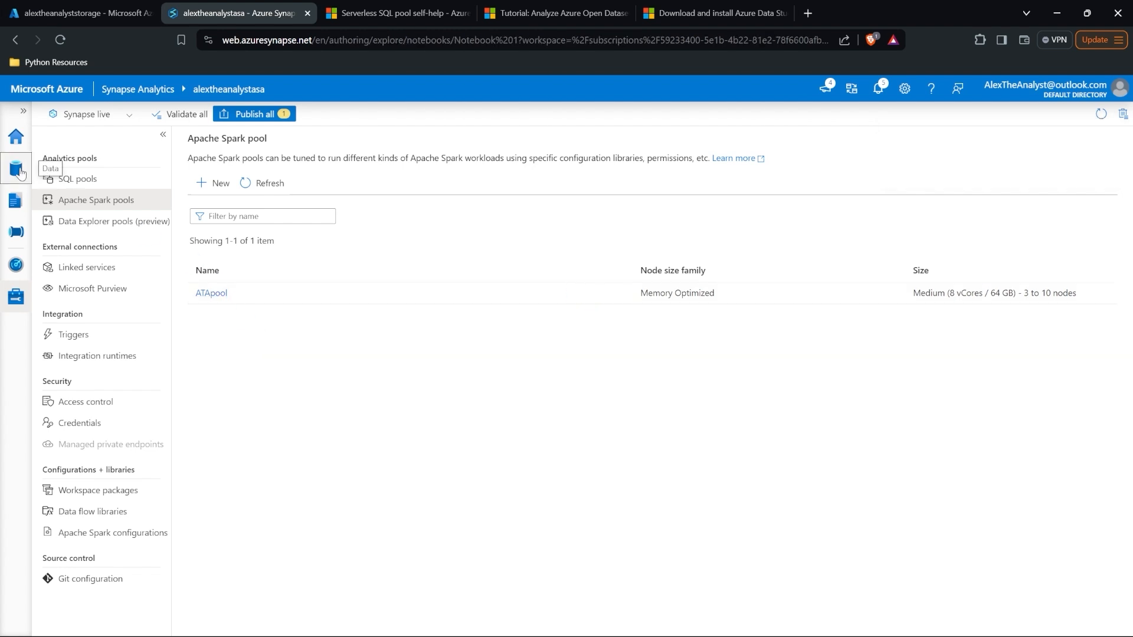
left_click(646, 172)
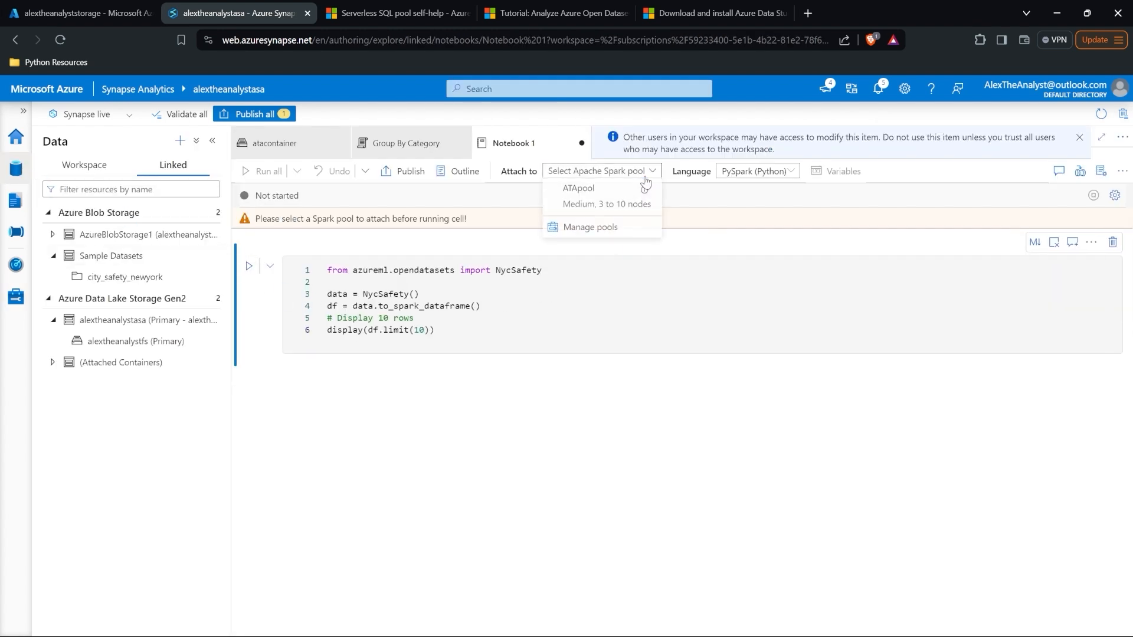
left_click(602, 200)
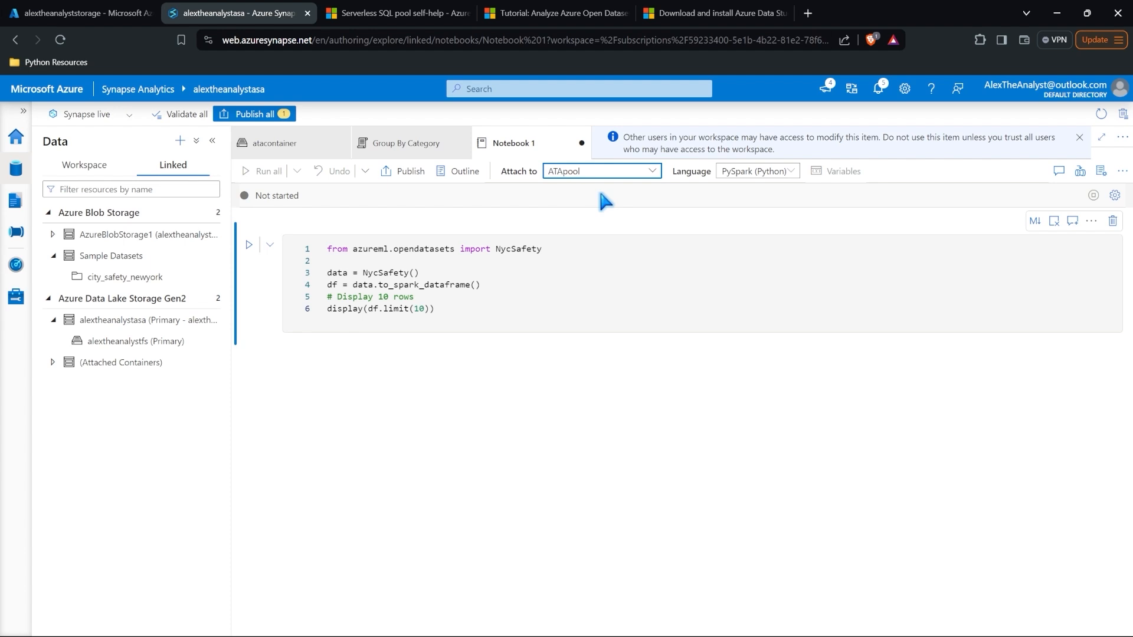
left_click(766, 172)
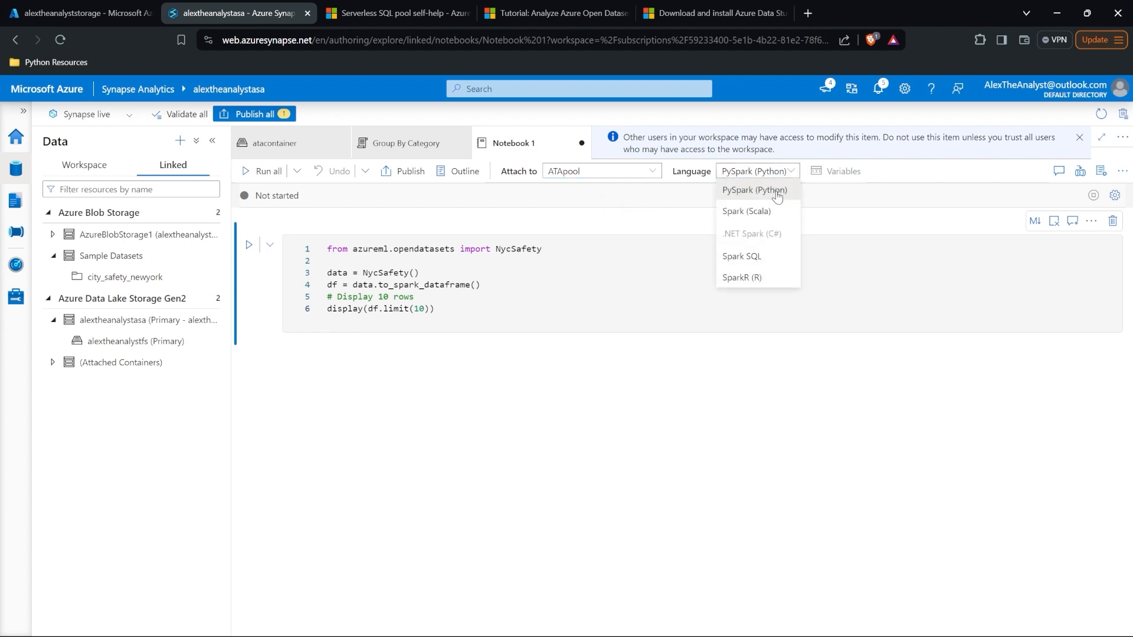
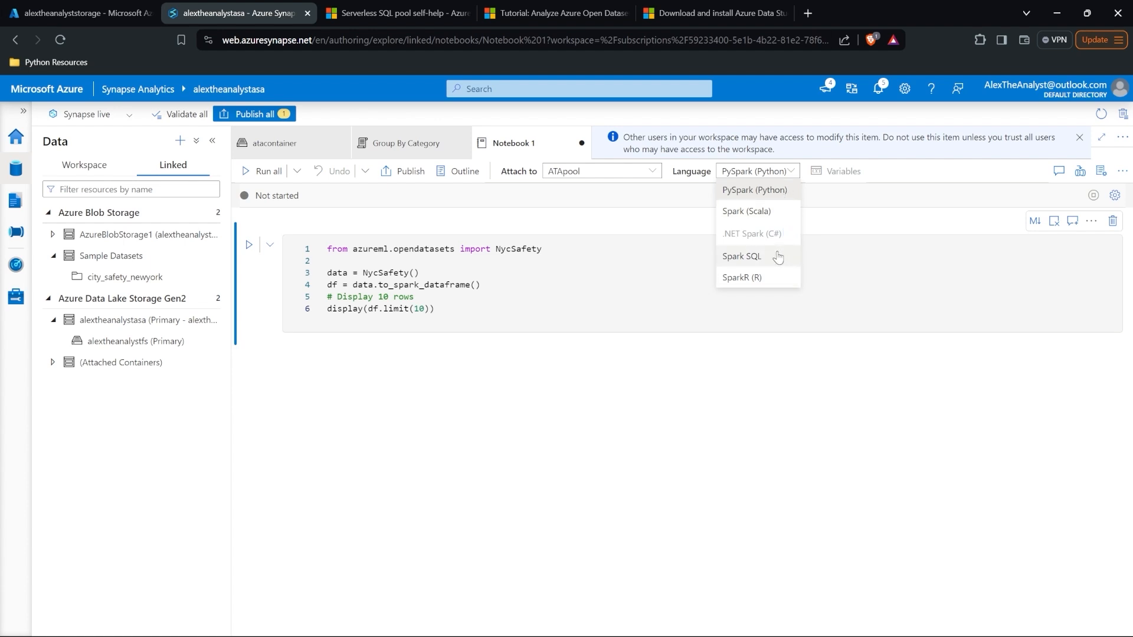
Step: Run all of Notebook 1 in PySpark; it fails requesting 24 vcores against a 12-core limit
left_click(770, 191)
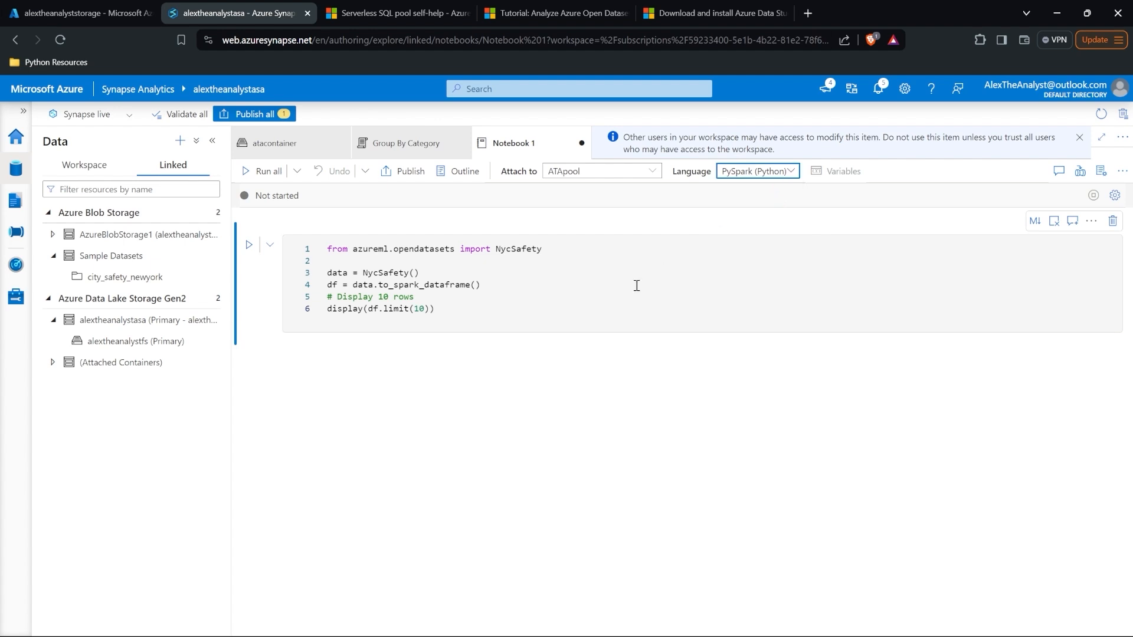
left_click(634, 287)
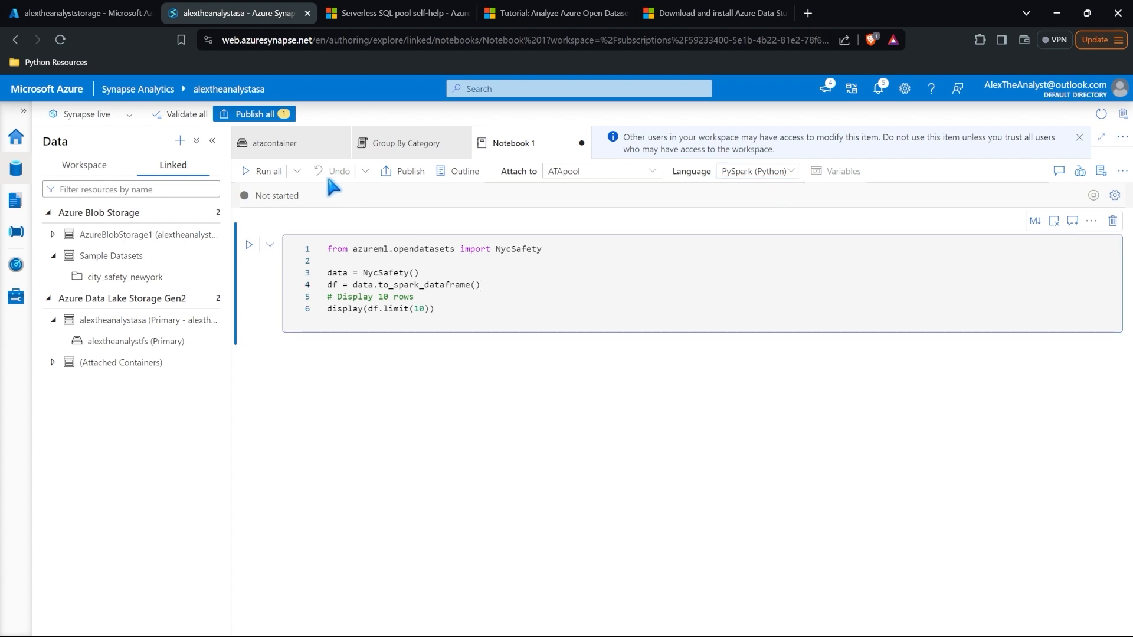
left_click(262, 171)
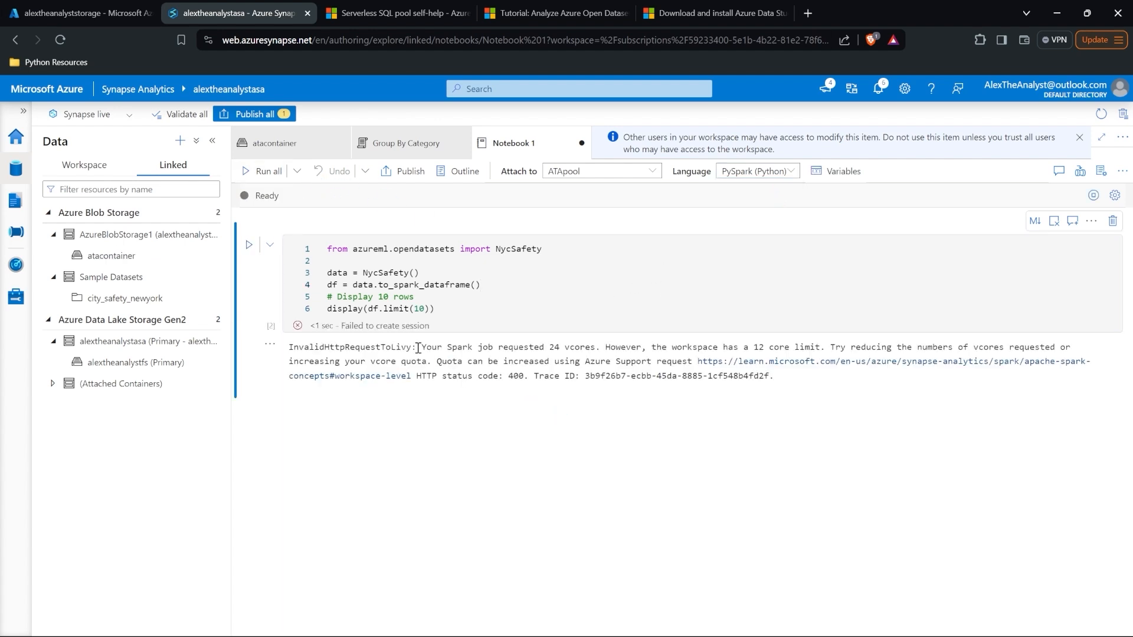
left_click_drag(418, 348, 822, 344)
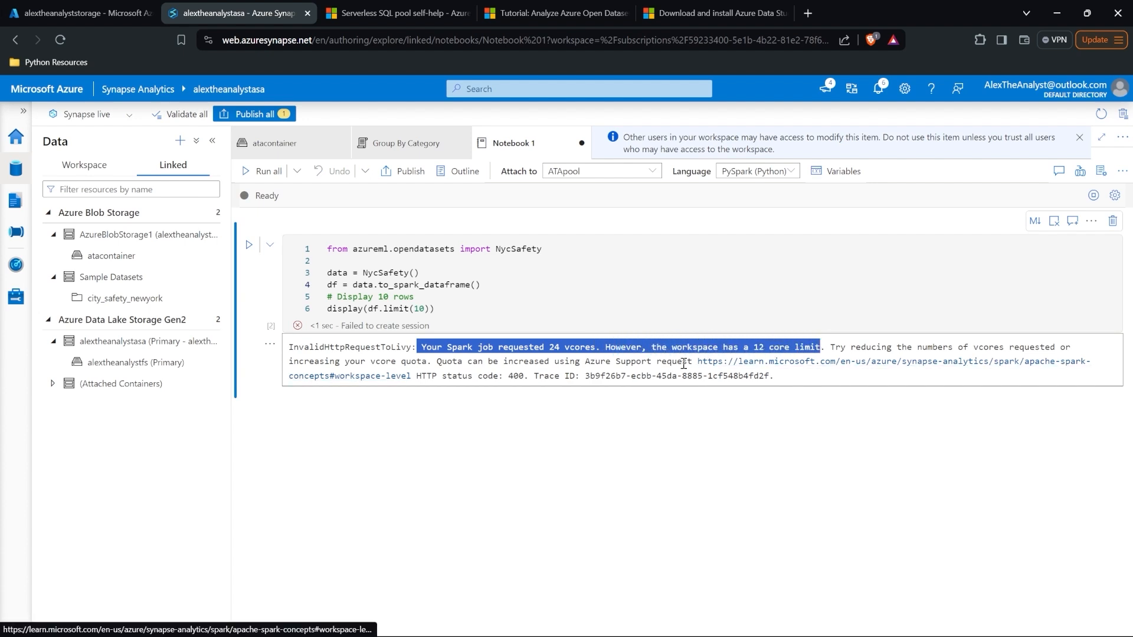
left_click(588, 399)
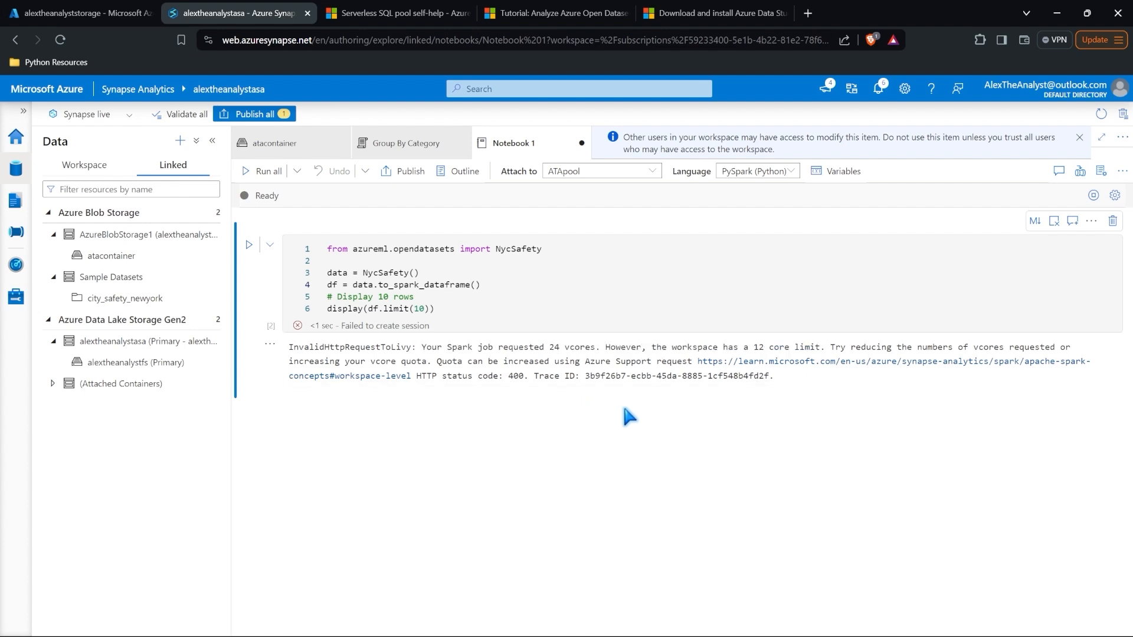
Step: Upload Products.csv from the computer into the atacontainer blob container
left_click(91, 6)
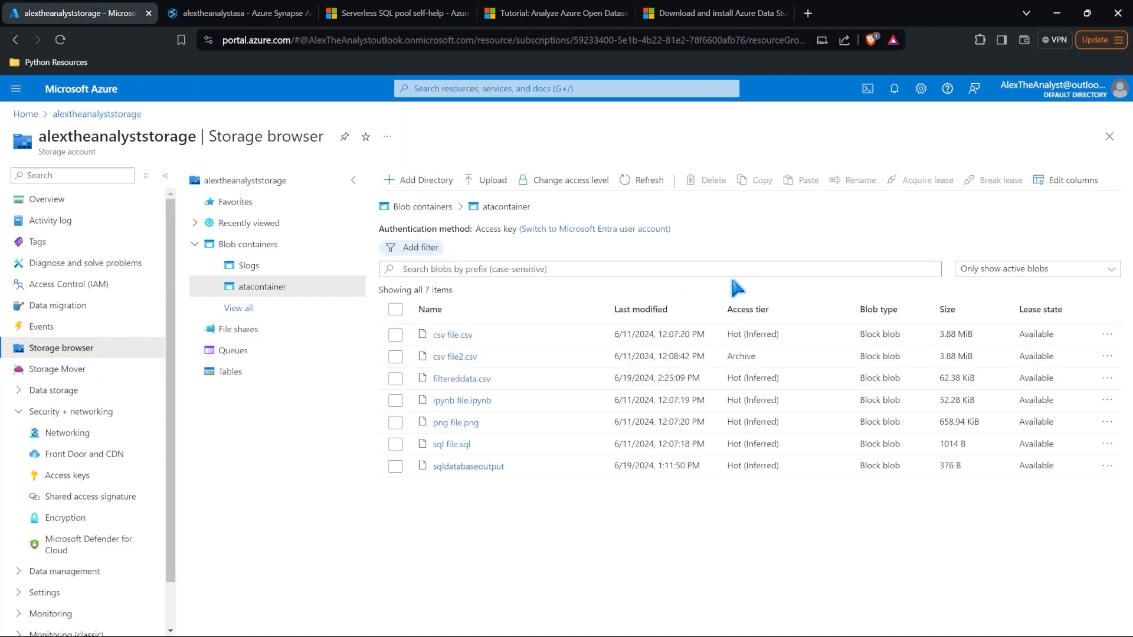
left_click(485, 182)
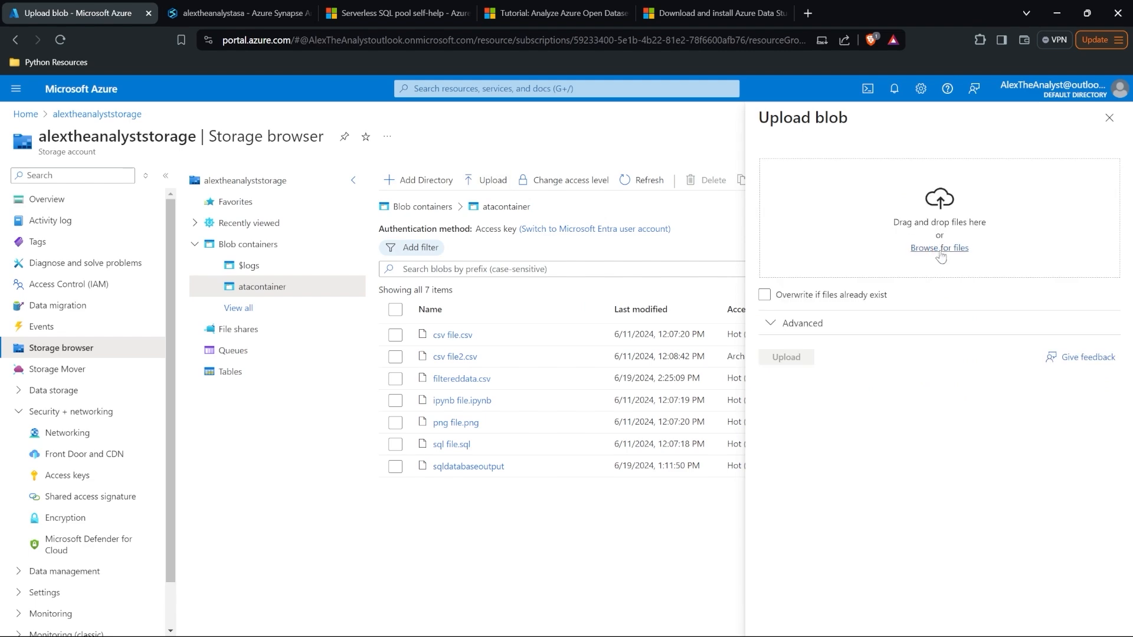
left_click(947, 250)
double_click(358, 302)
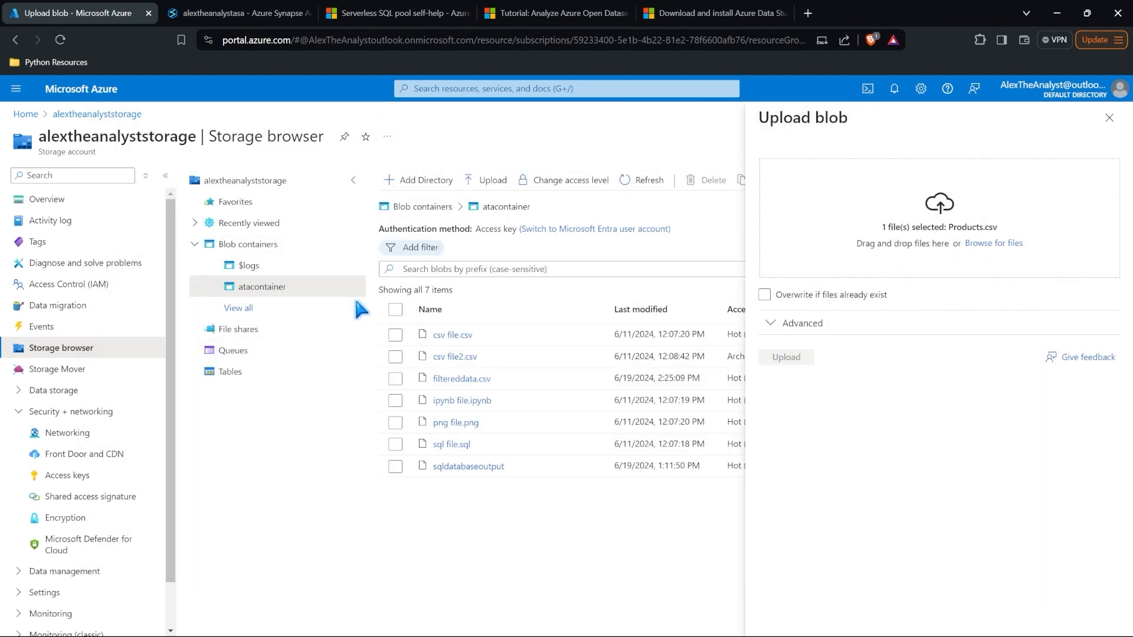
left_click(789, 358)
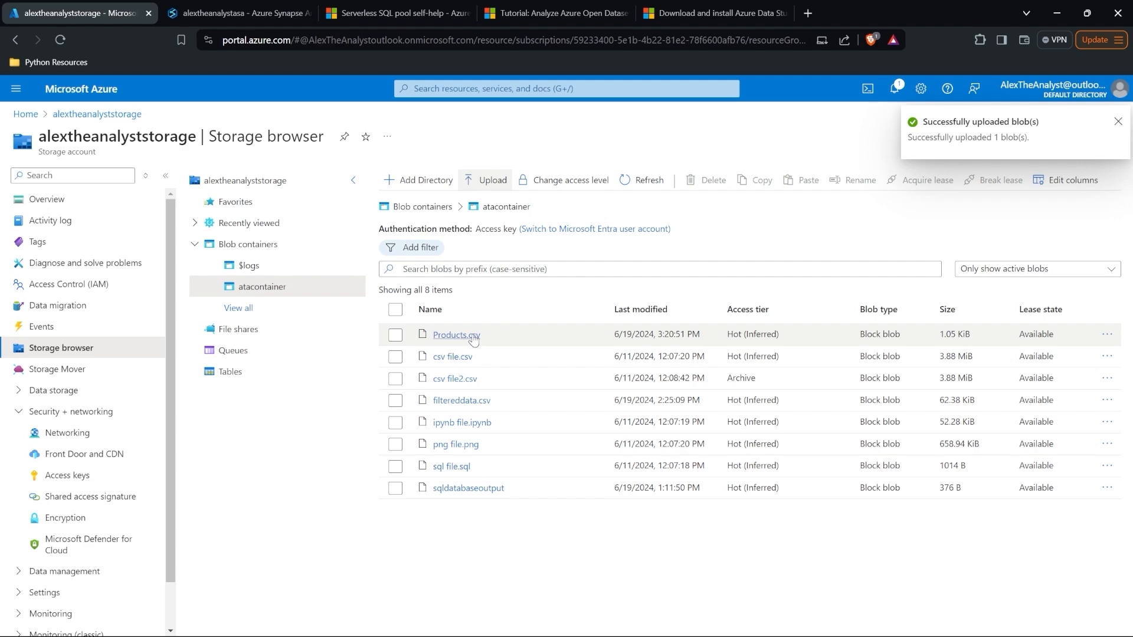
Step: In atacontainer, create a new notebook loading Products.csv into a new Spark table
left_click(277, 13)
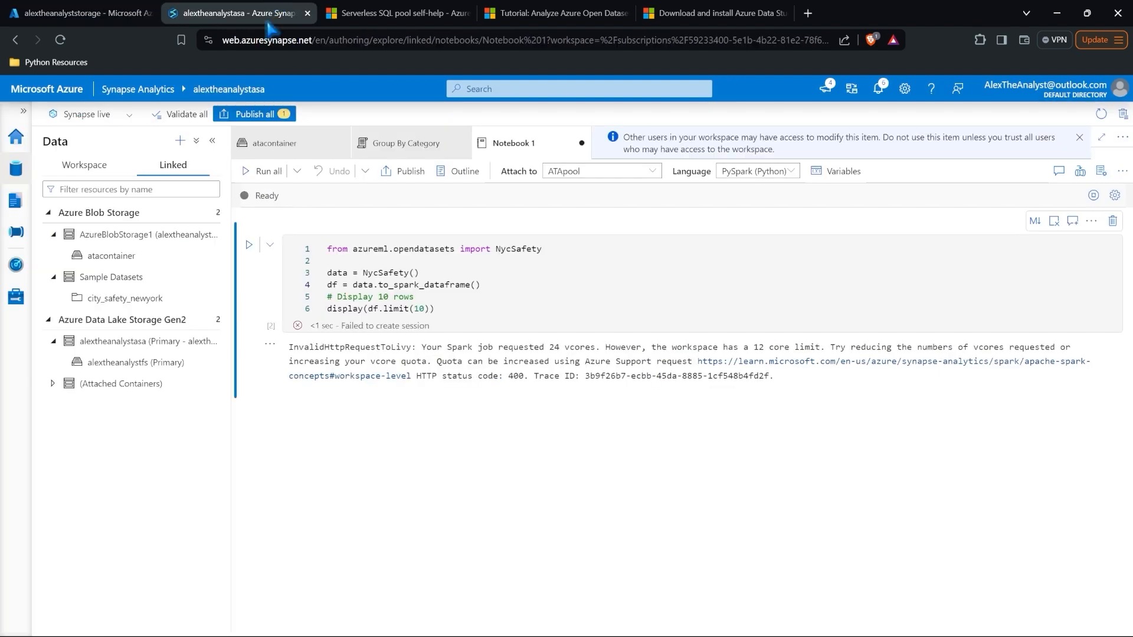
left_click(152, 255)
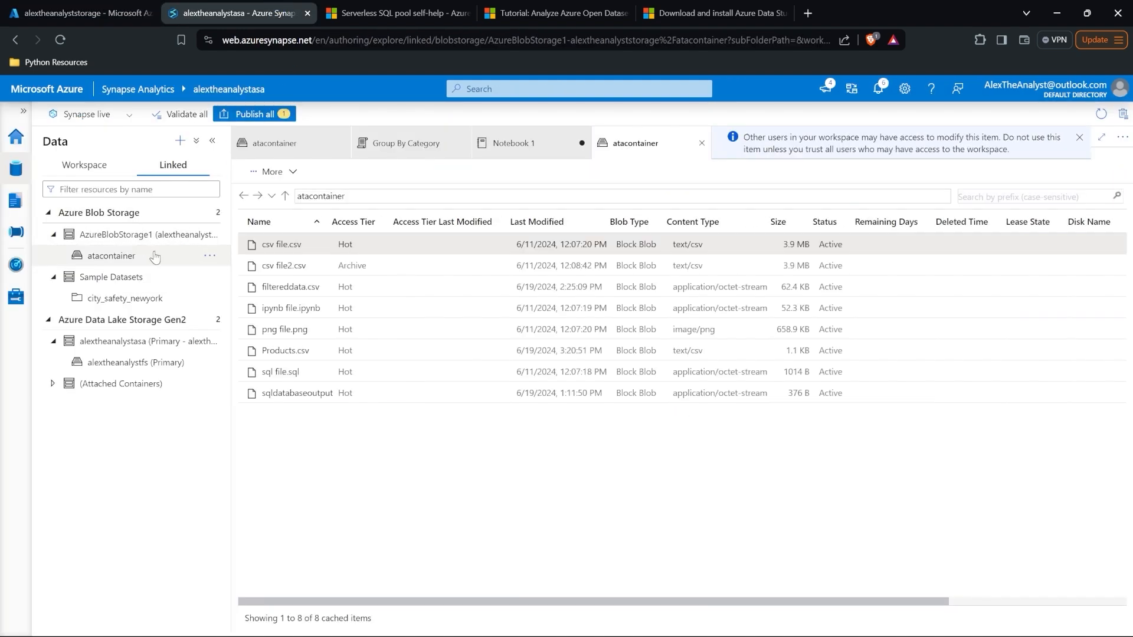
right_click(315, 356)
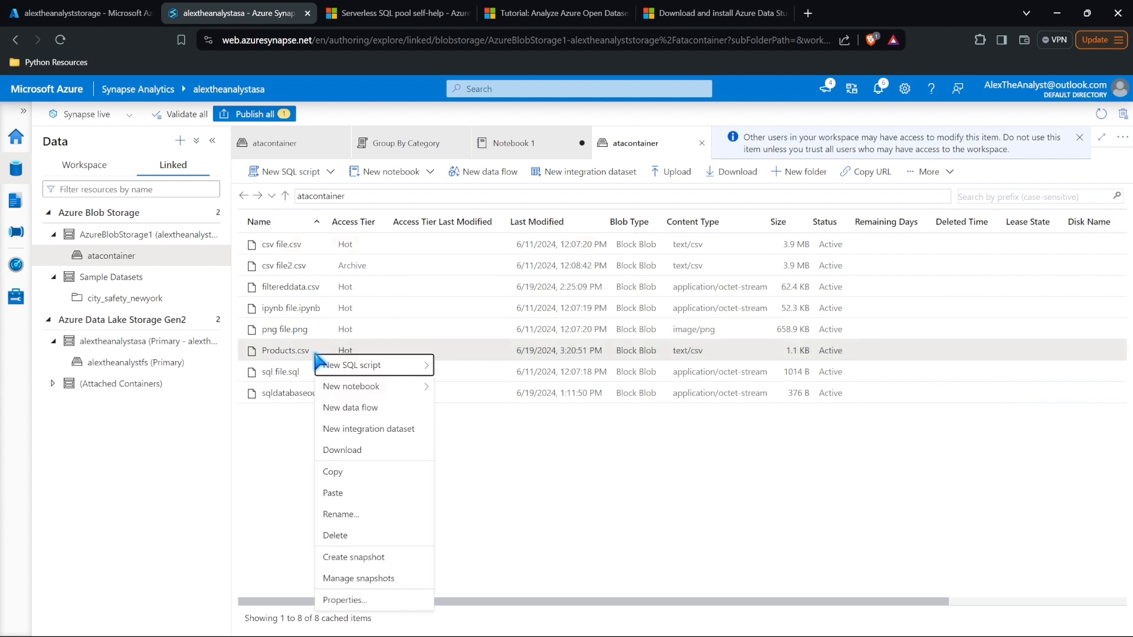
mouse_move(356, 388)
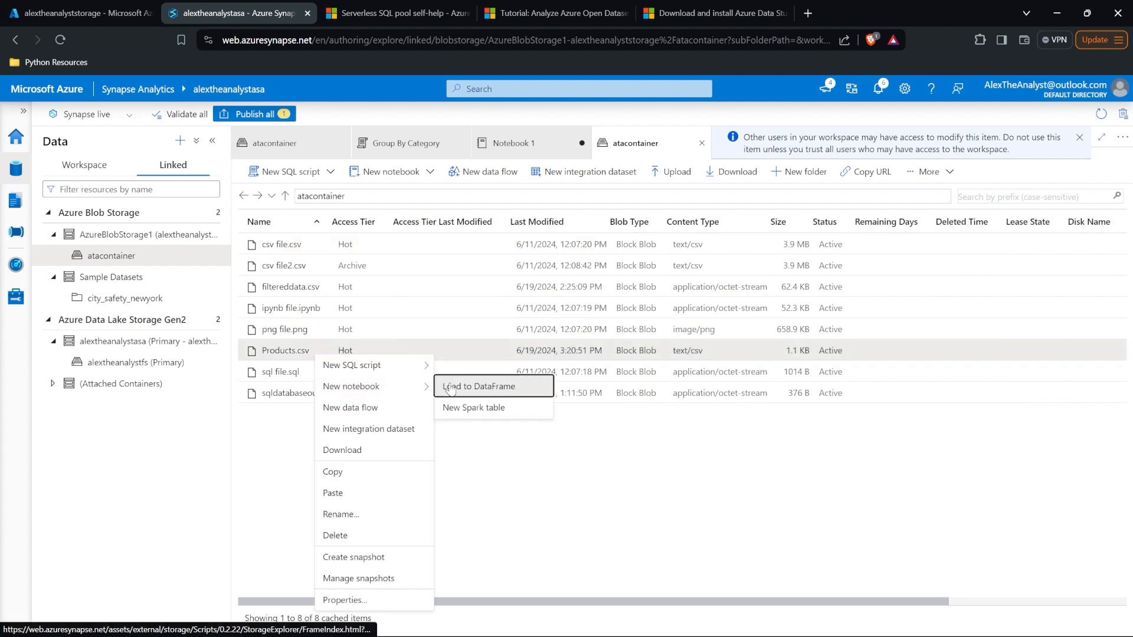
left_click(499, 409)
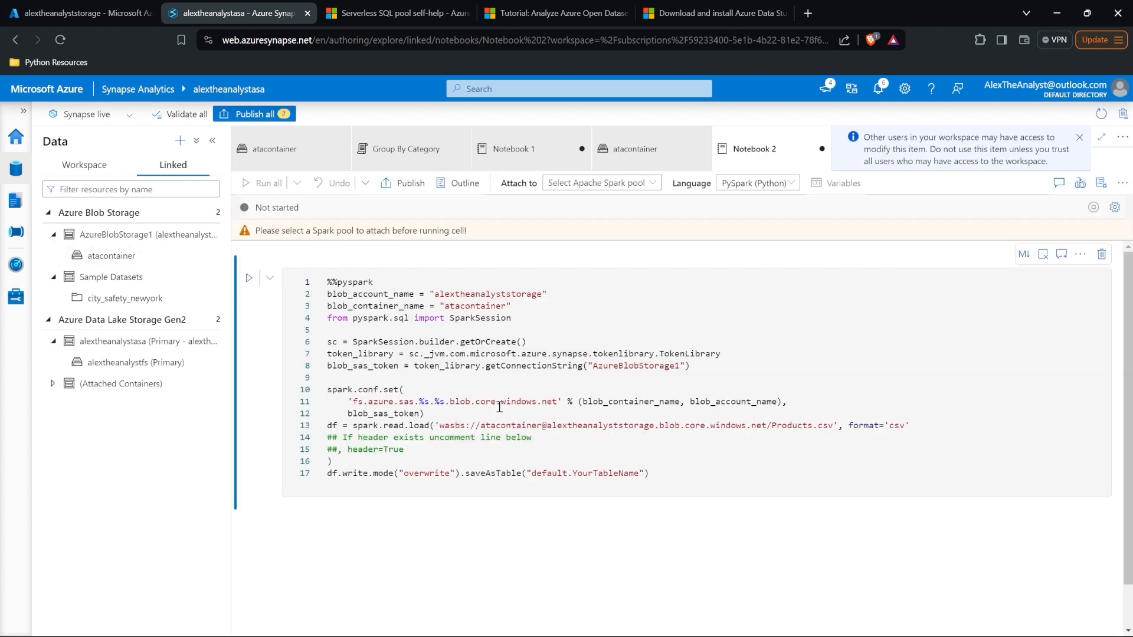
Step: Attach Notebook 2 to ATApool and run its cell, which fails on node size
left_click(611, 183)
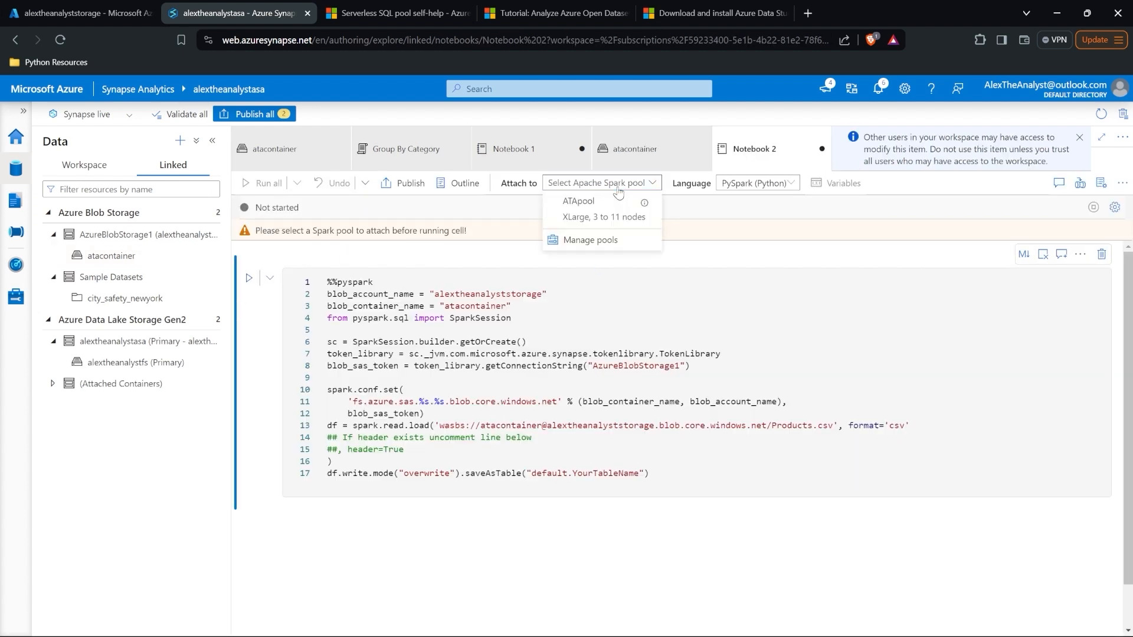
left_click(605, 200)
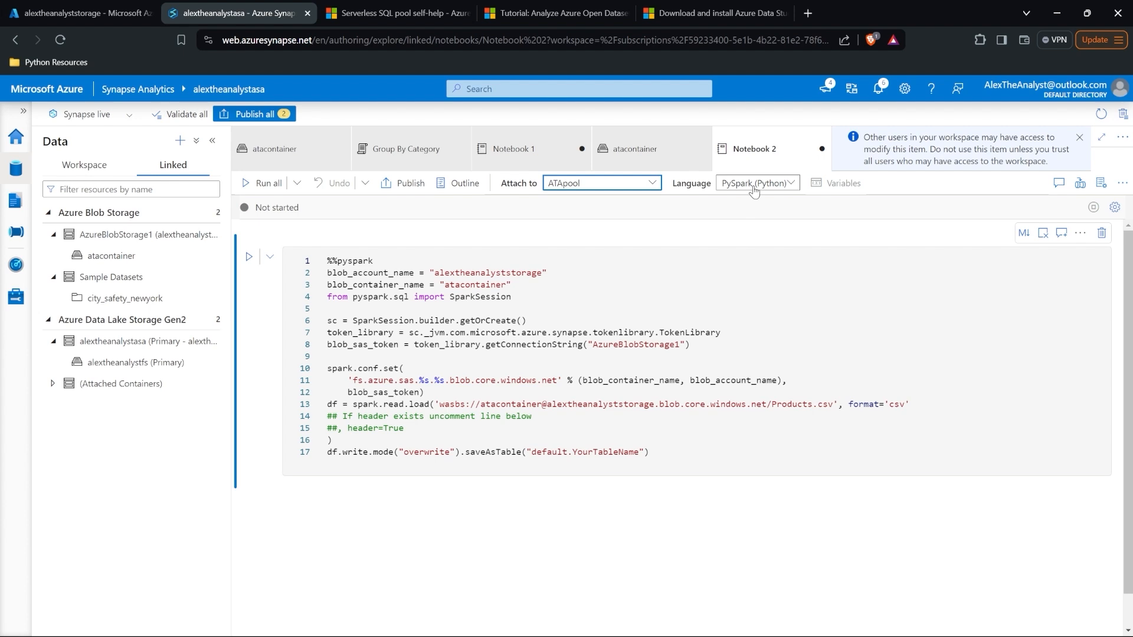
left_click(497, 295)
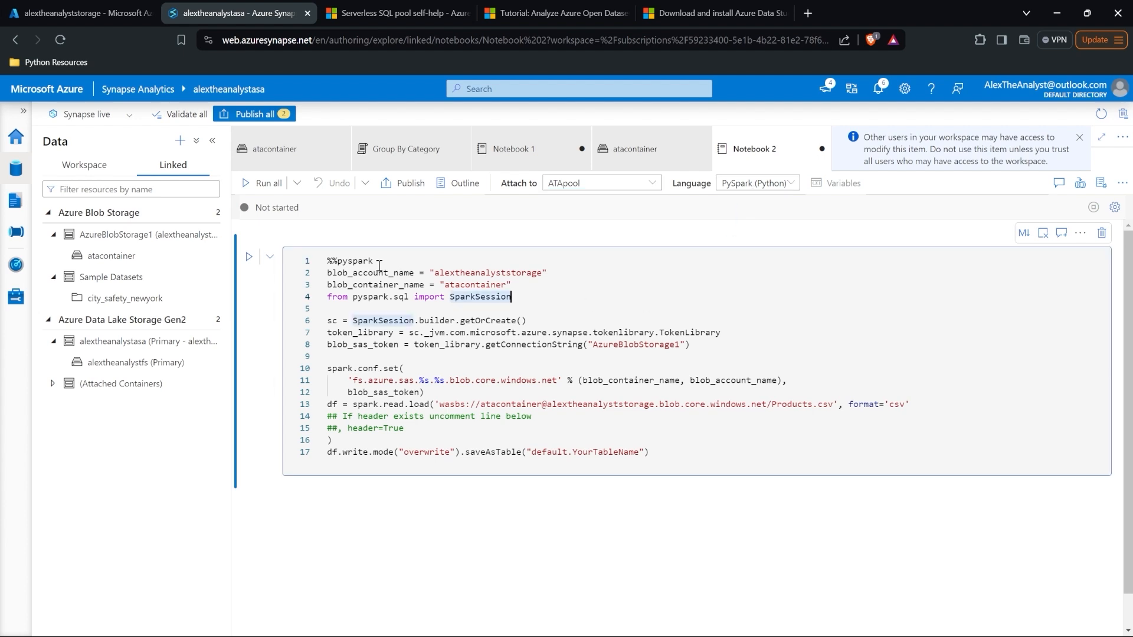
left_click(263, 184)
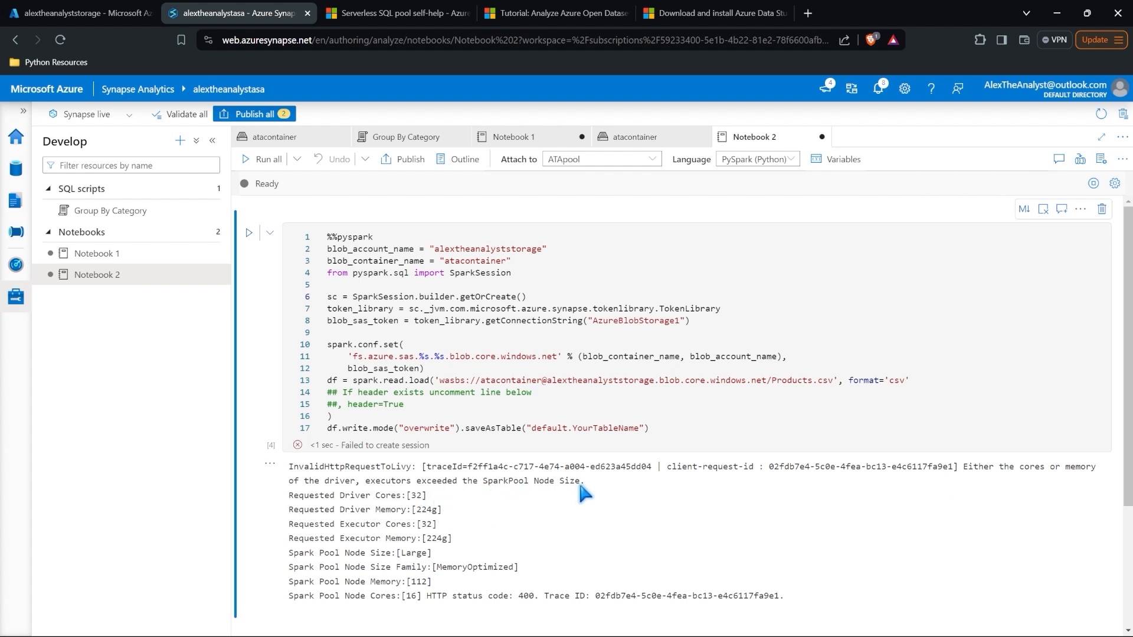
Step: Rescale ATApool's node size from Large to Small (4 vCores / 32 GB) via Manage pools
left_click(650, 159)
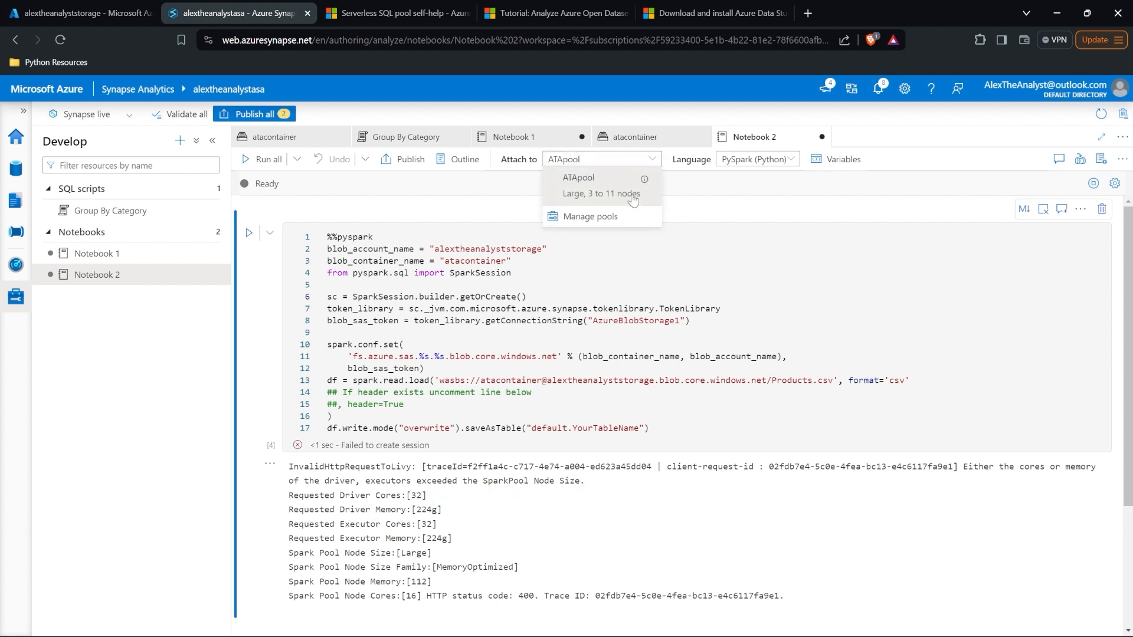
left_click(590, 216)
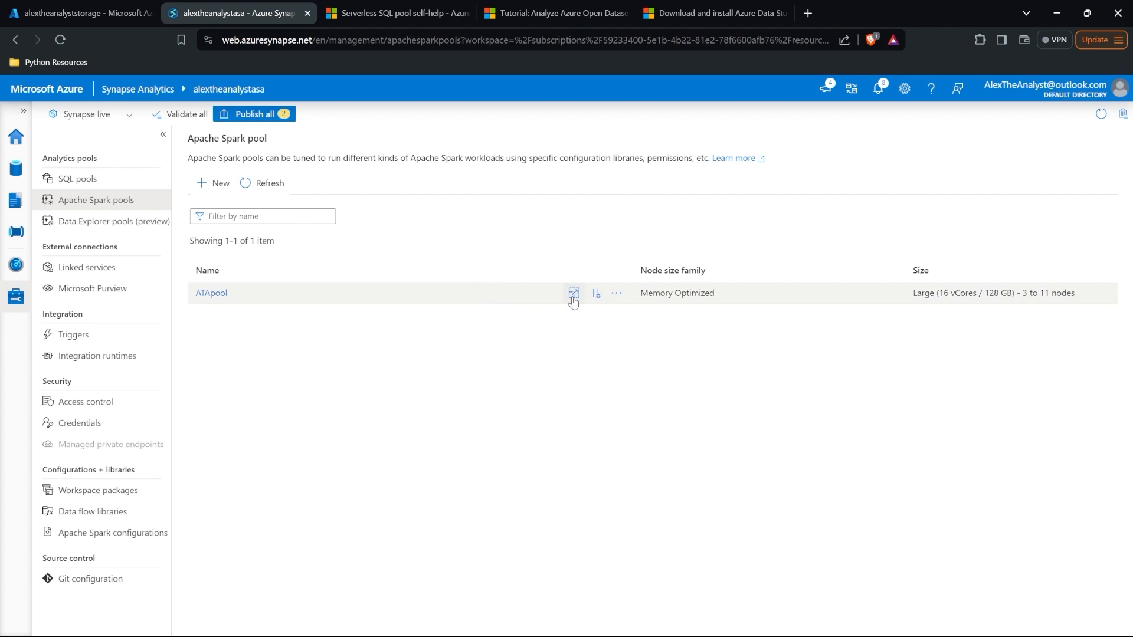
left_click(573, 294)
left_click(760, 289)
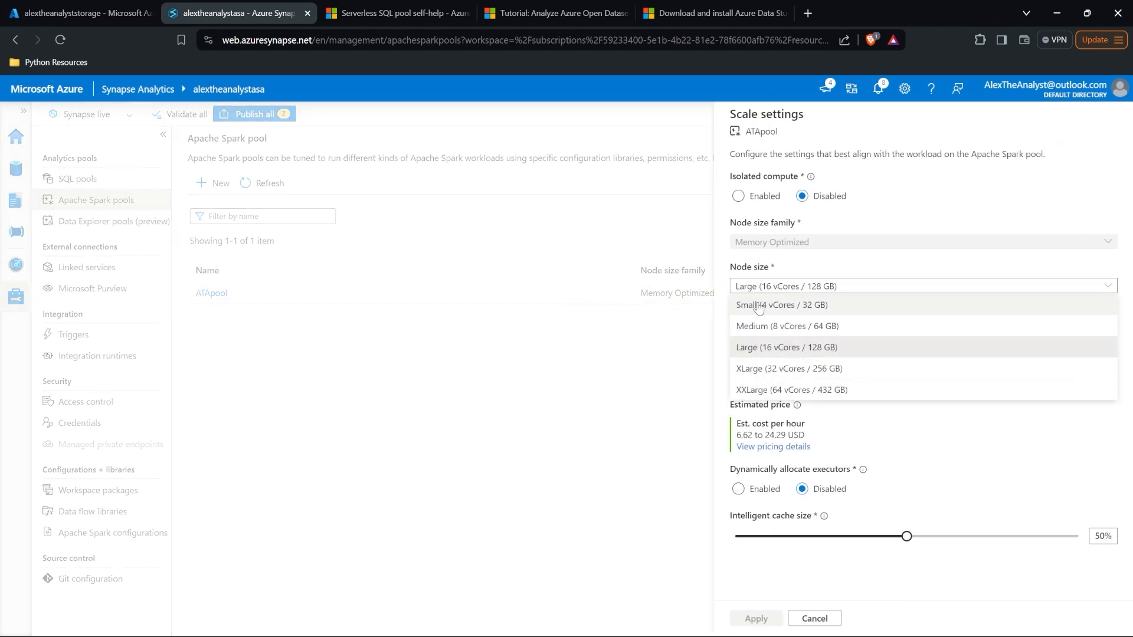
left_click(760, 304)
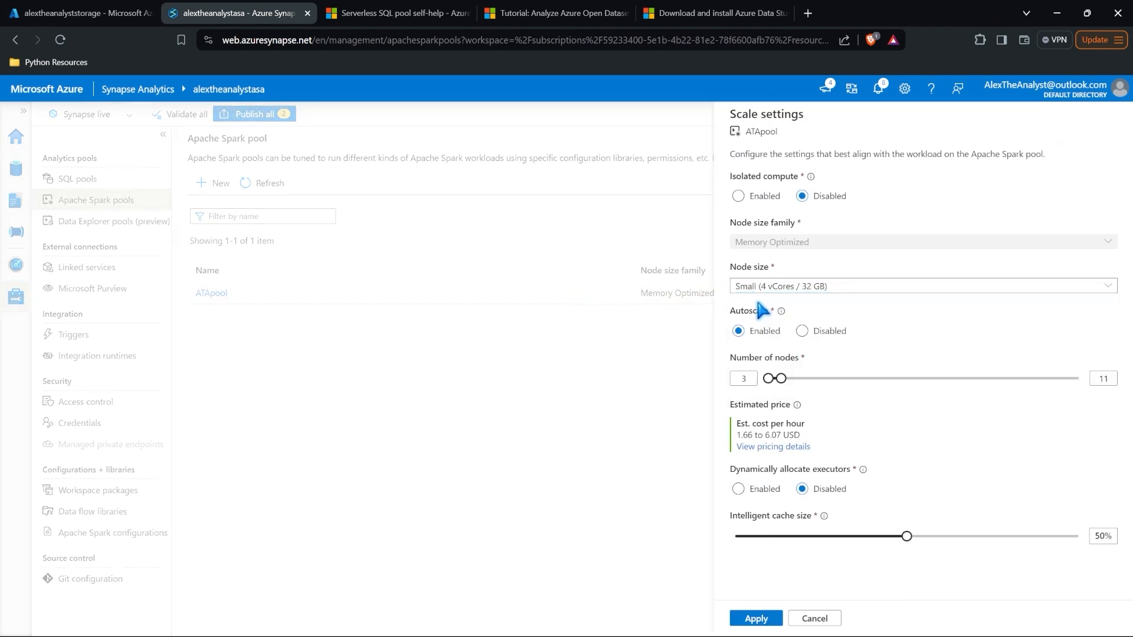
left_click(755, 618)
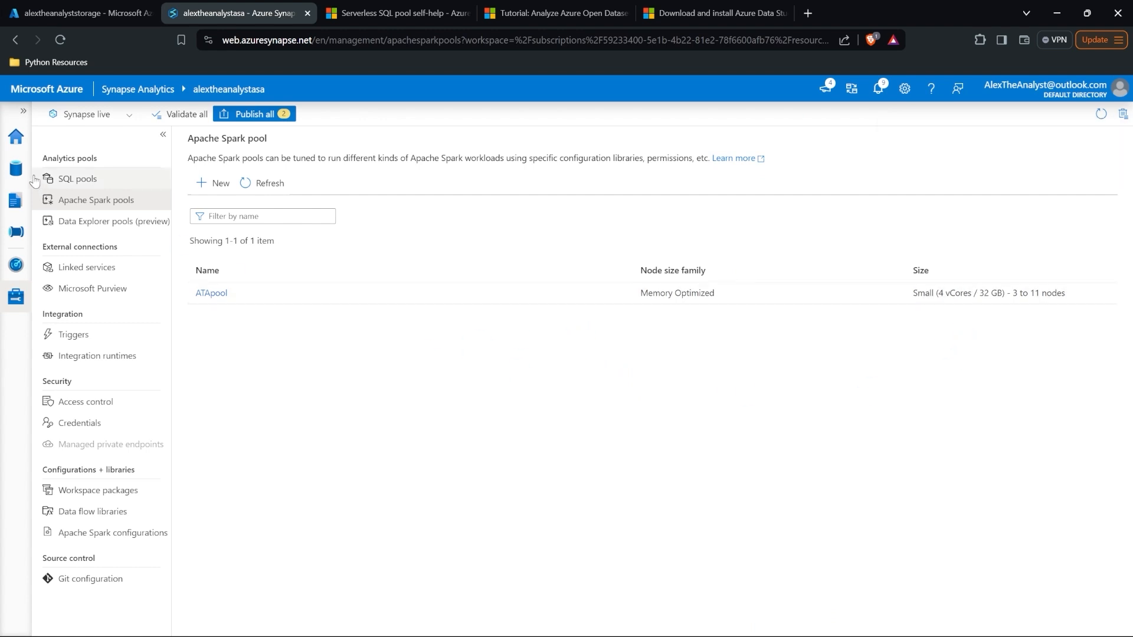
Step: Reopen ATApool's scale settings, keep Small nodes, cancel, and return to Notebook 3's Products.csv results
left_click(17, 170)
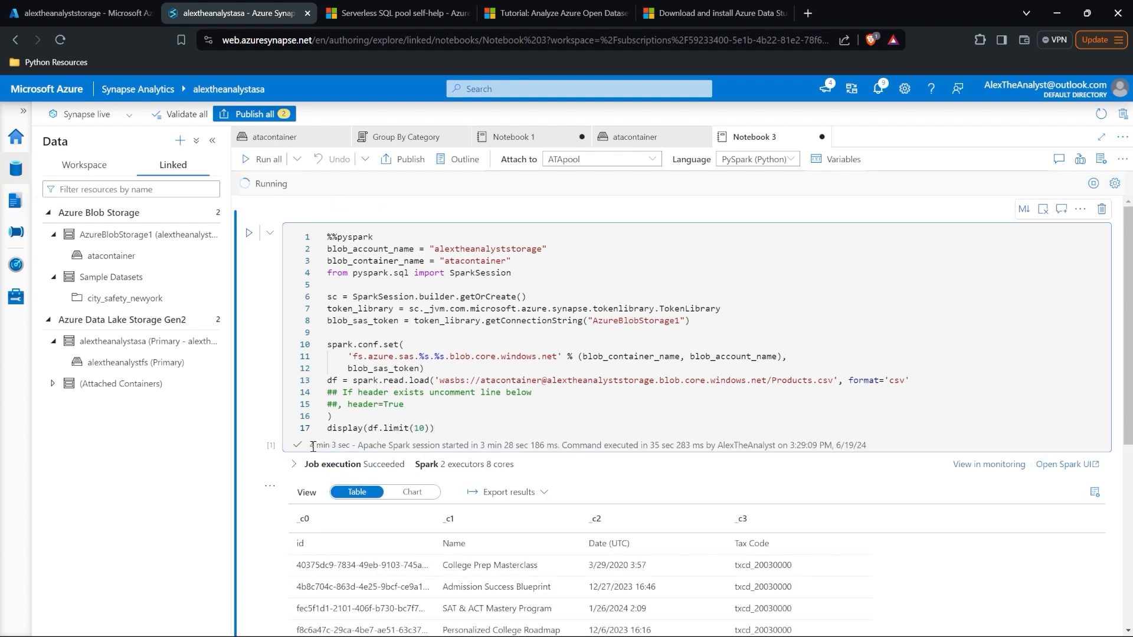
left_click(626, 158)
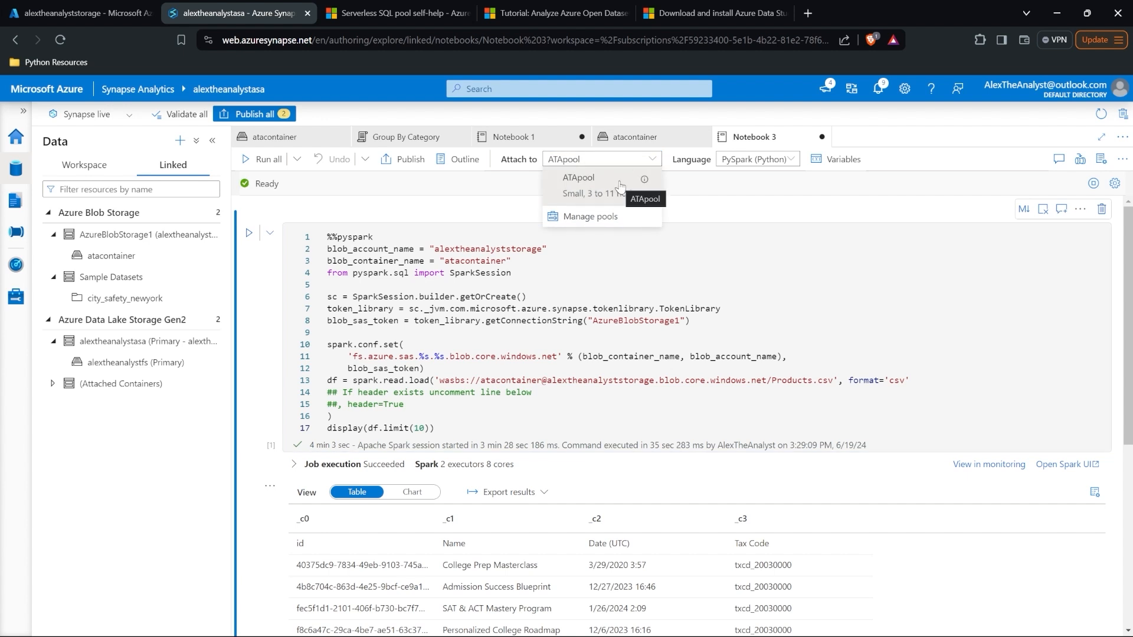
left_click(593, 215)
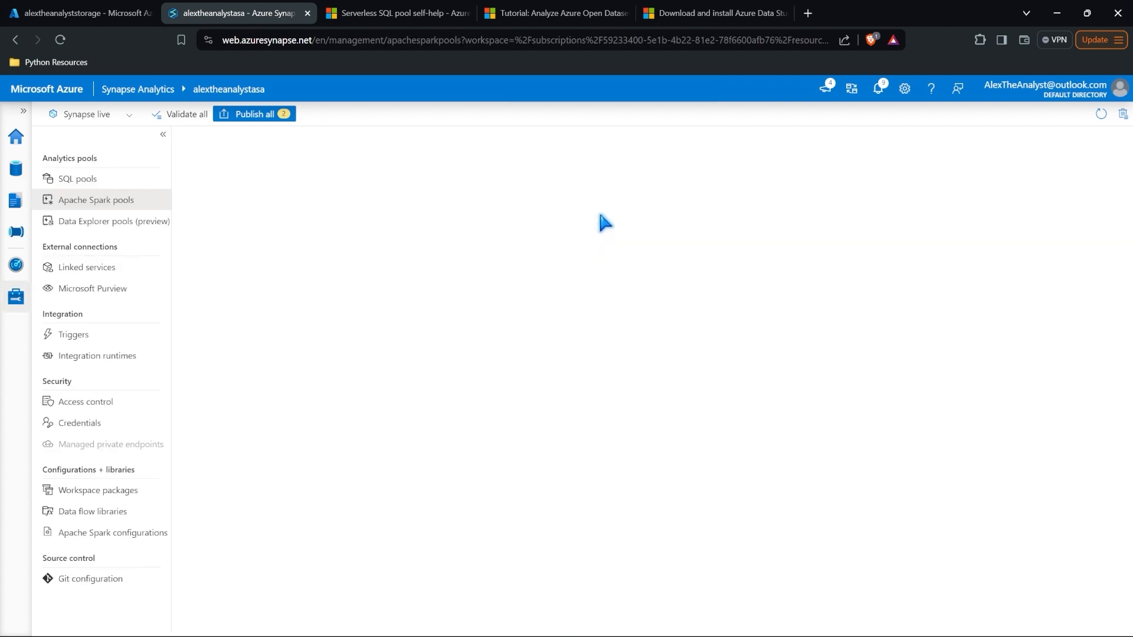
left_click(574, 293)
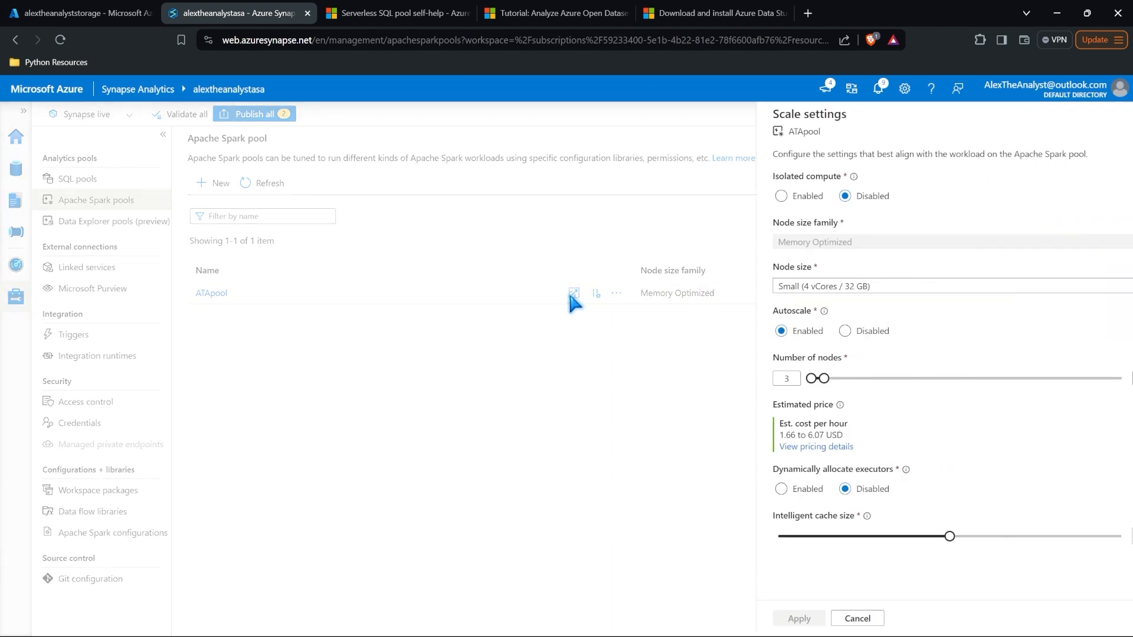
left_click_drag(780, 434, 1031, 415)
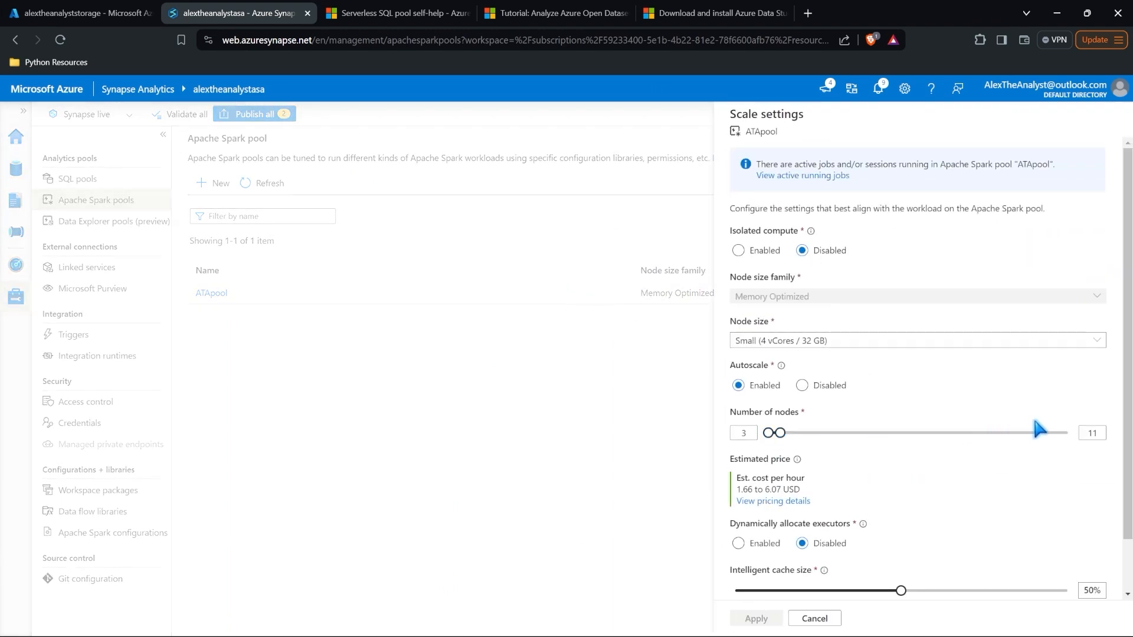
left_click(814, 341)
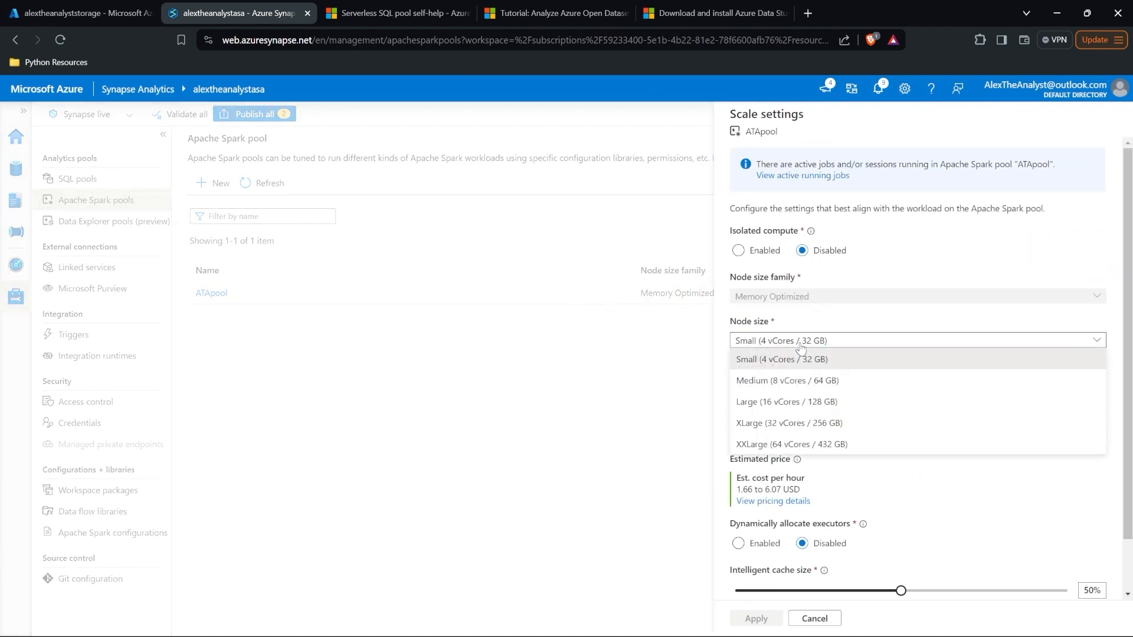
left_click(887, 321)
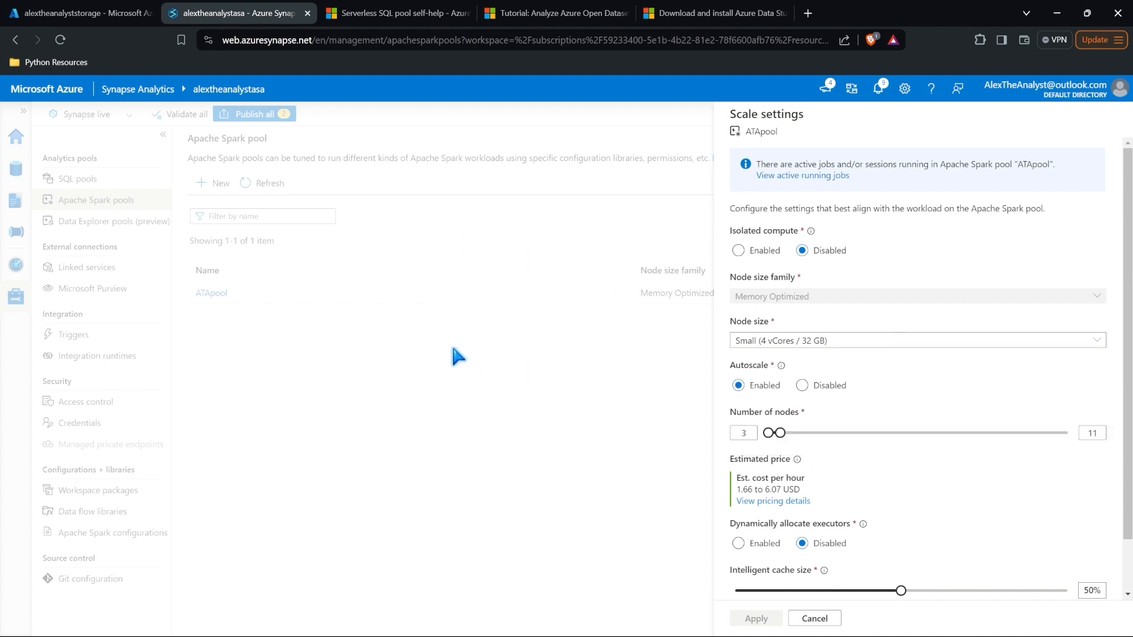
left_click(814, 619)
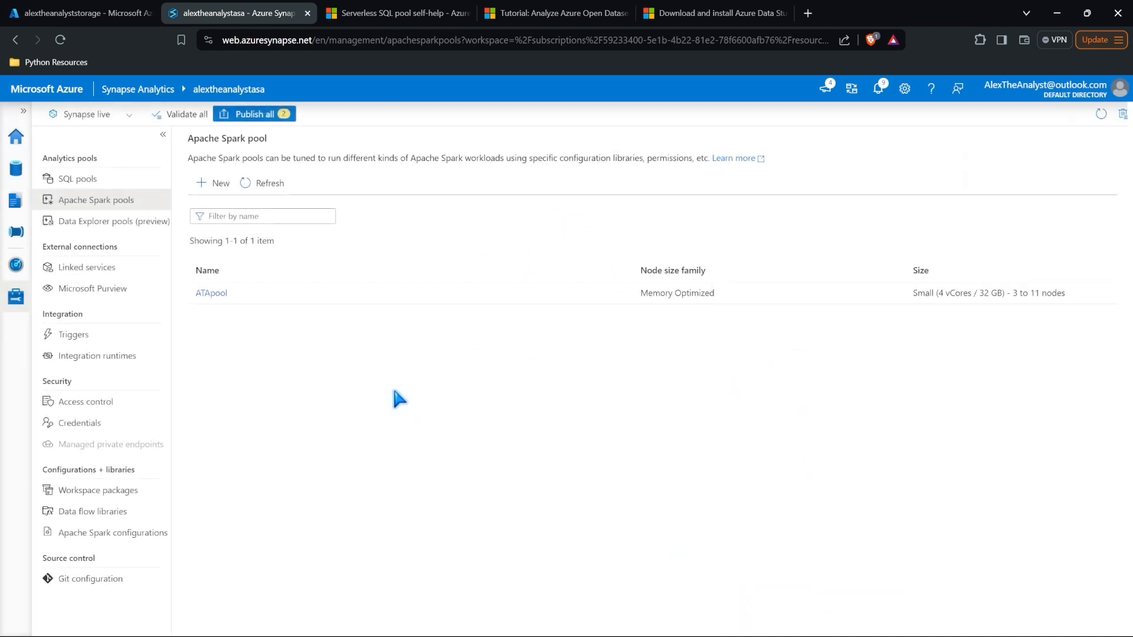
left_click(17, 195)
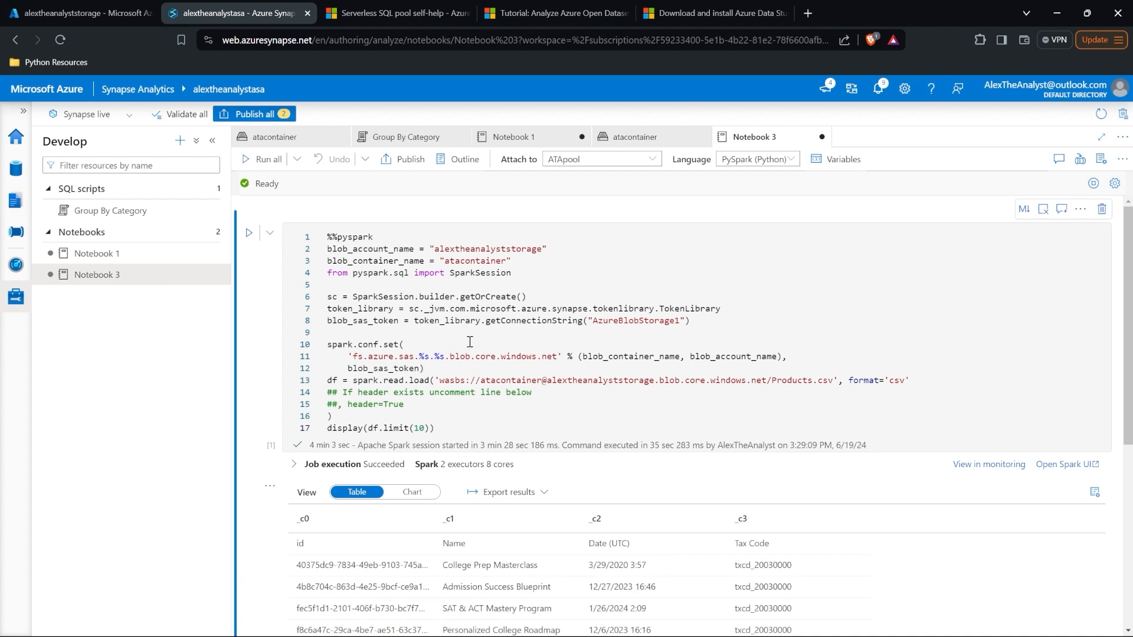
left_click(512, 136)
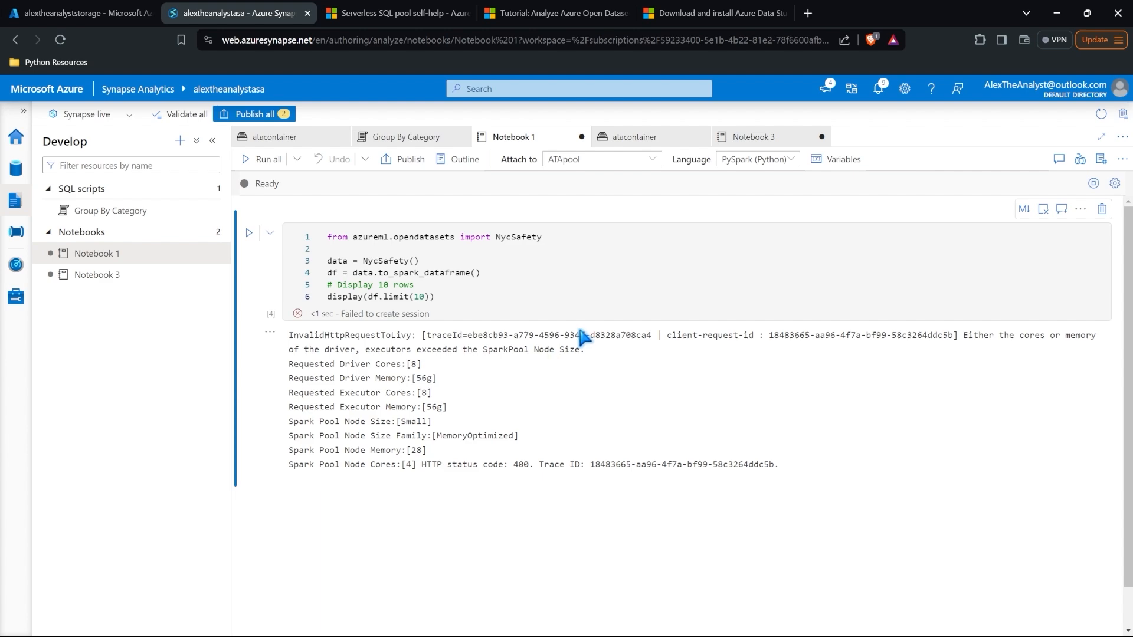
left_click(761, 139)
scroll(506, 382, "down", 3)
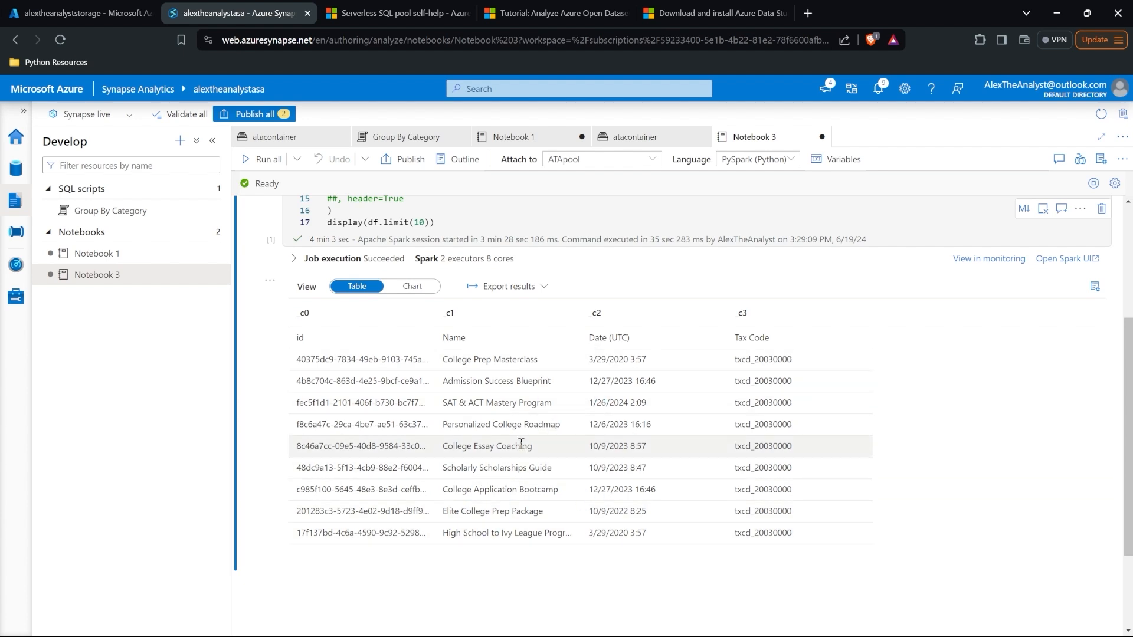
Step: Add an empty code cell below Notebook 3's Products.csv results
scroll(578, 545, "down", 2)
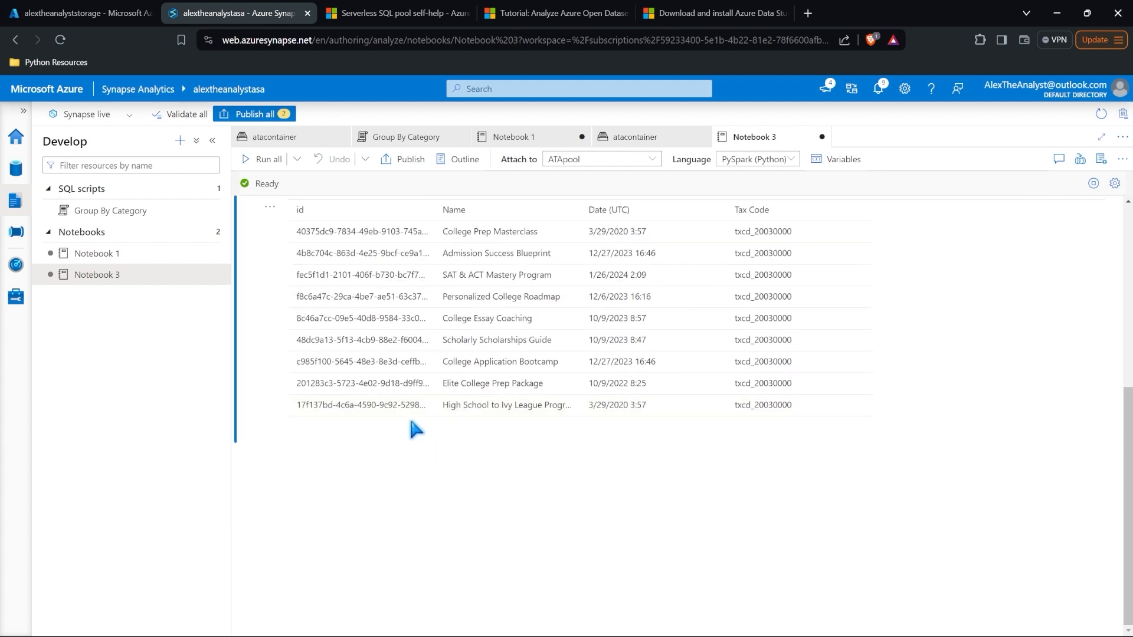
mouse_move(413, 443)
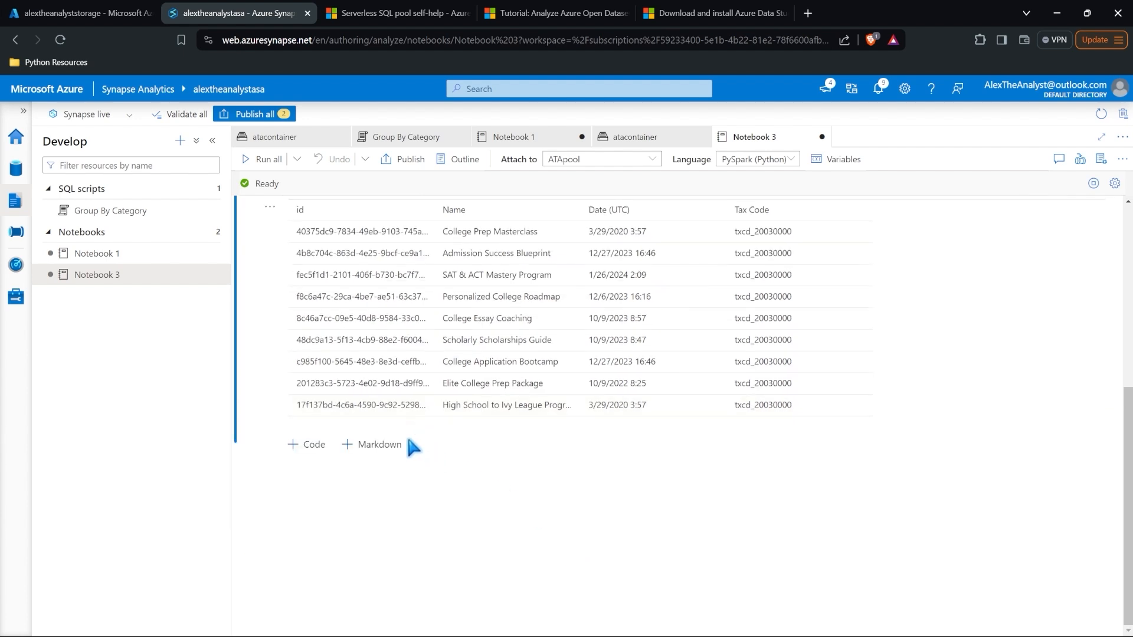
left_click(314, 447)
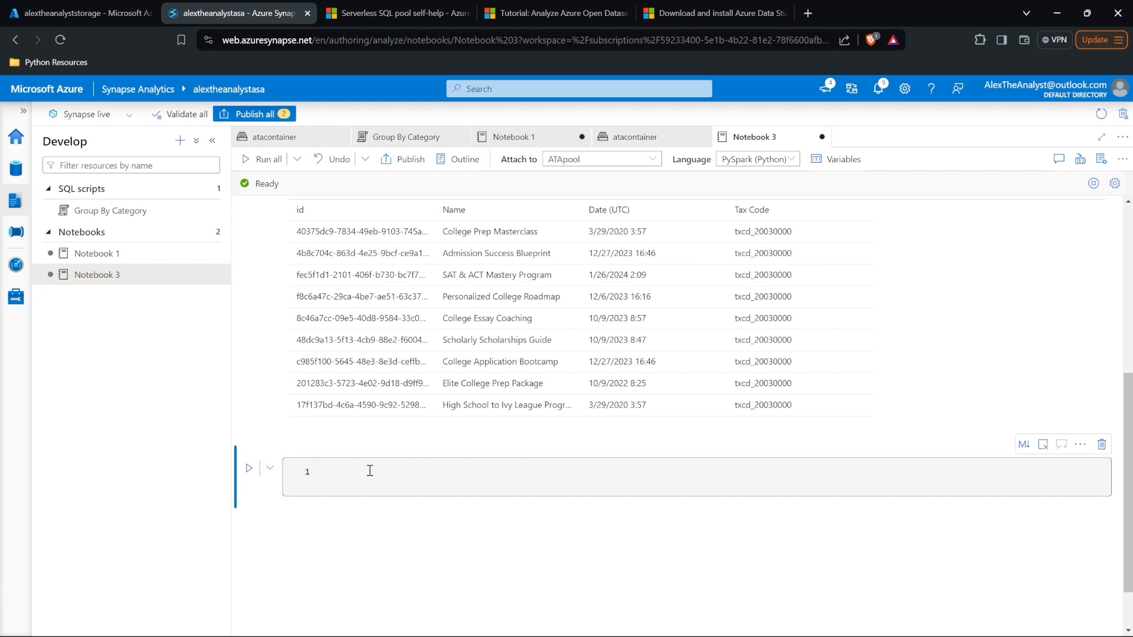
Step: Add a markdown cell with the Heading 4 title 'This is a title'
scroll(425, 318, "up", 5)
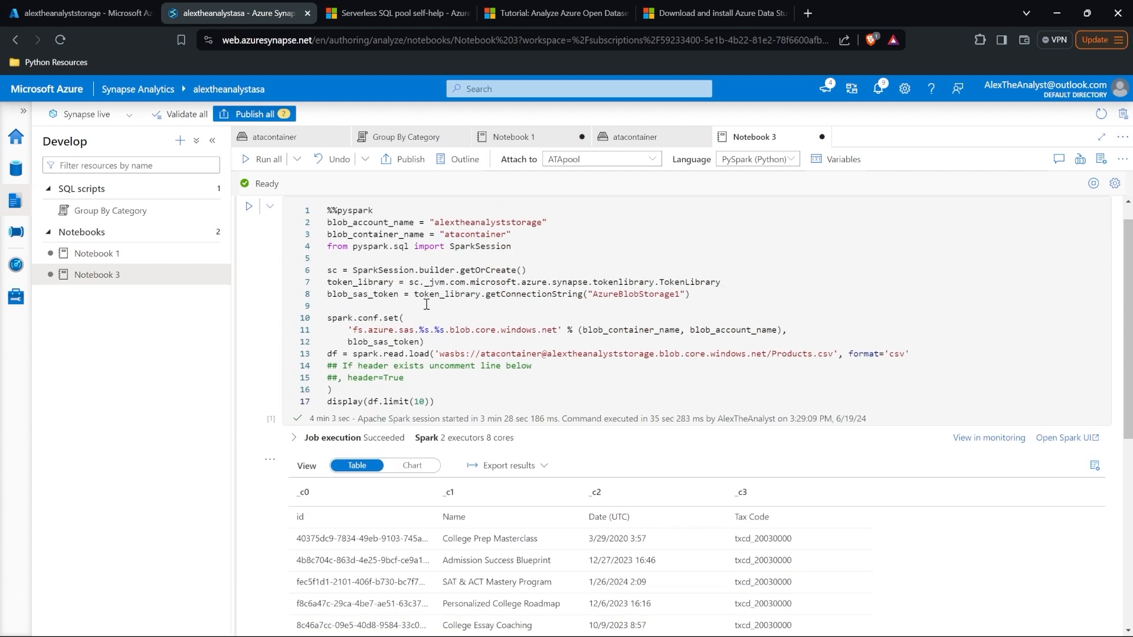
scroll(426, 304, "down", 5)
left_click(377, 508)
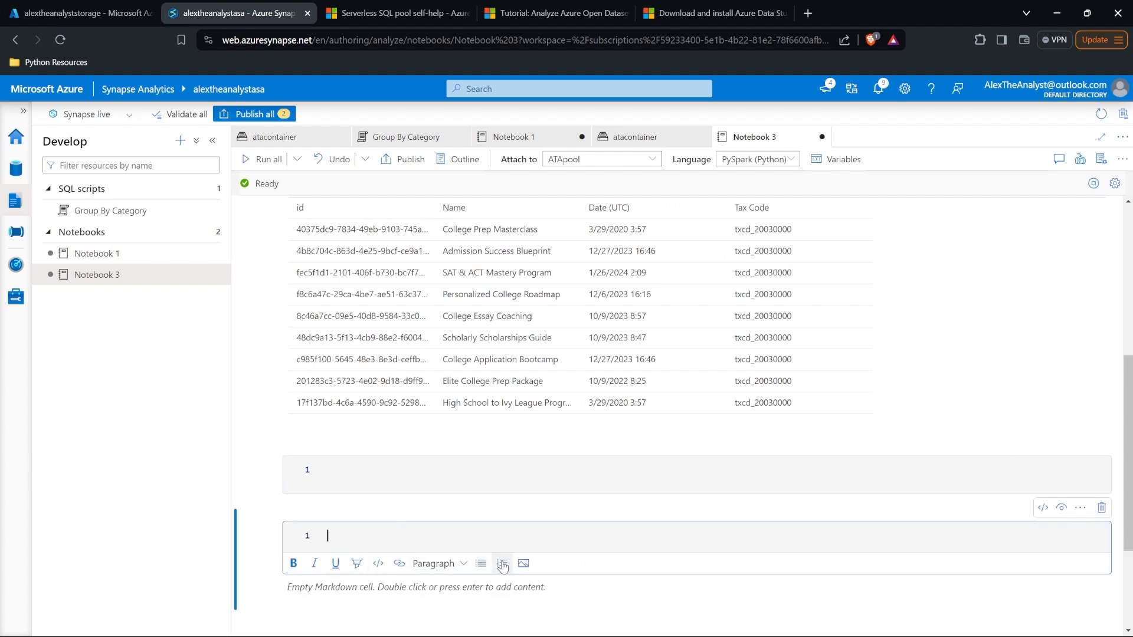
left_click(440, 565)
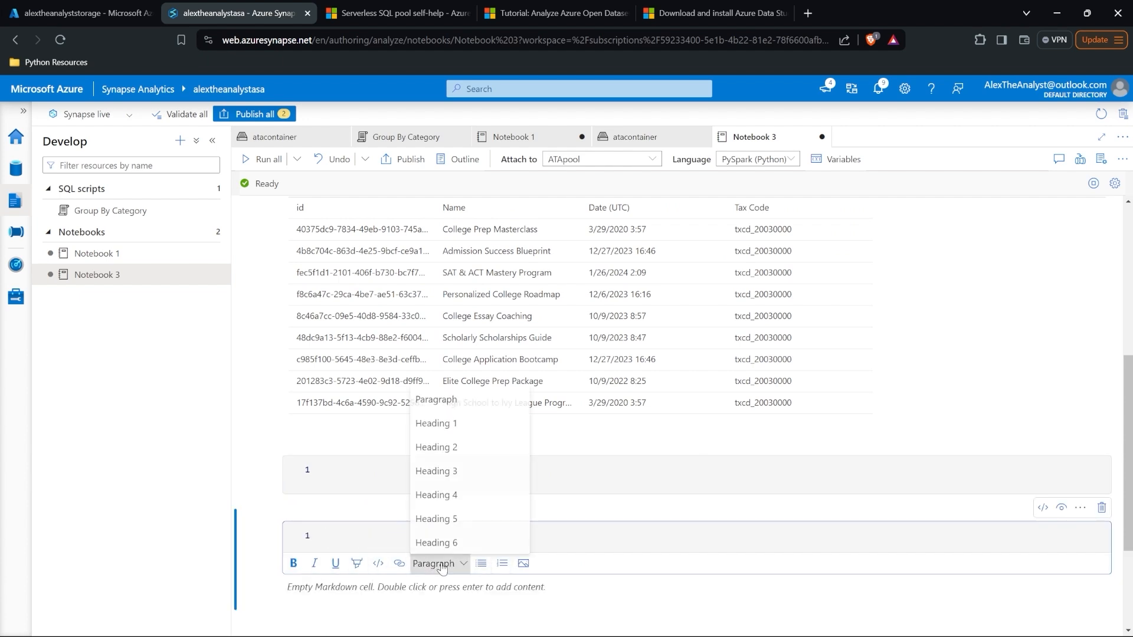
left_click(452, 495)
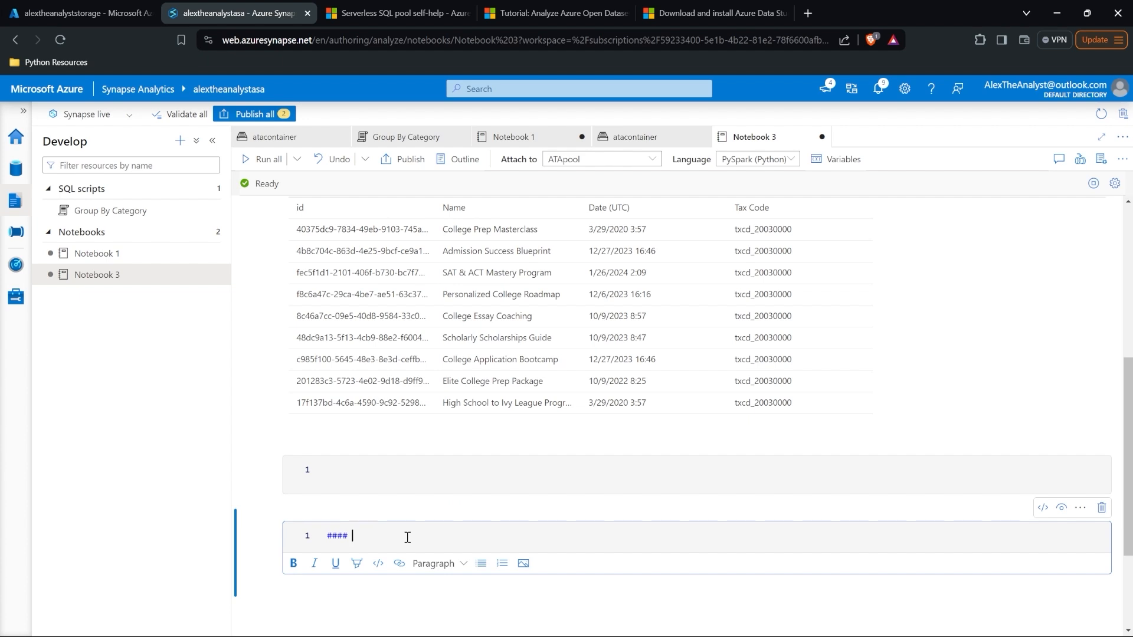
type("This is a title")
key("shift+Return")
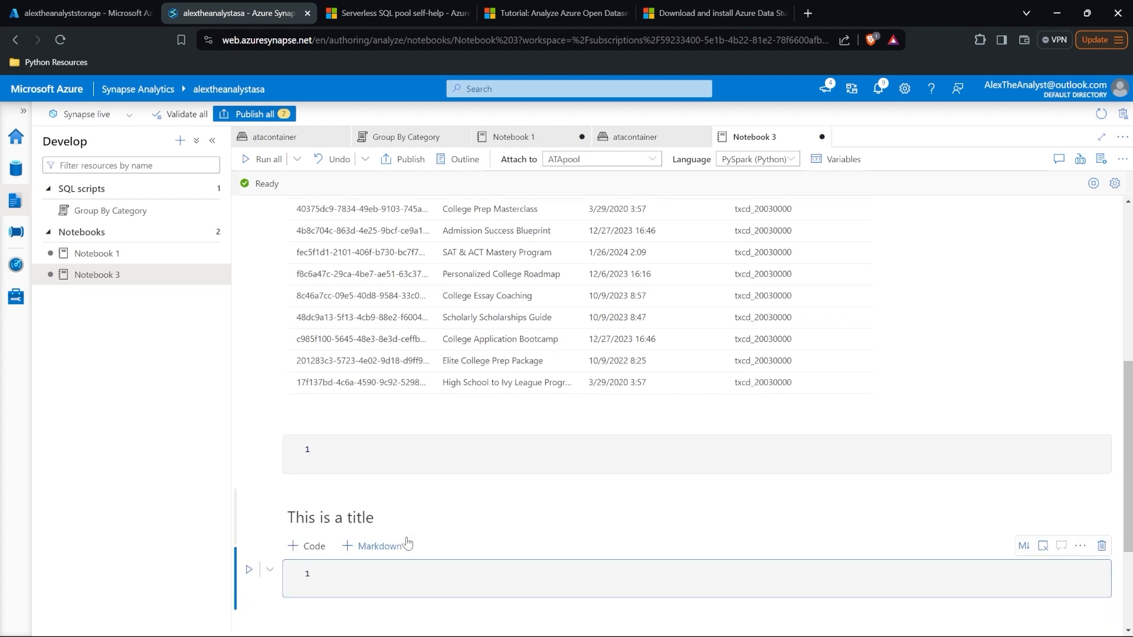
Step: Select the upper empty code cell and keep PySpark (Python) as the notebook language
left_click(398, 455)
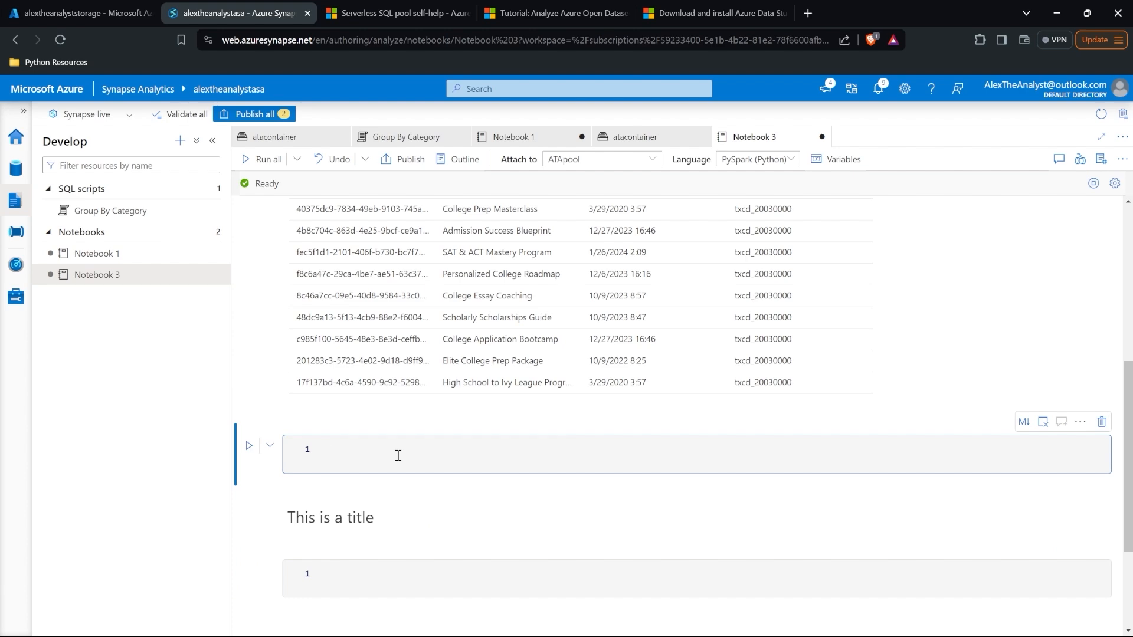
scroll(398, 455, "up", 6)
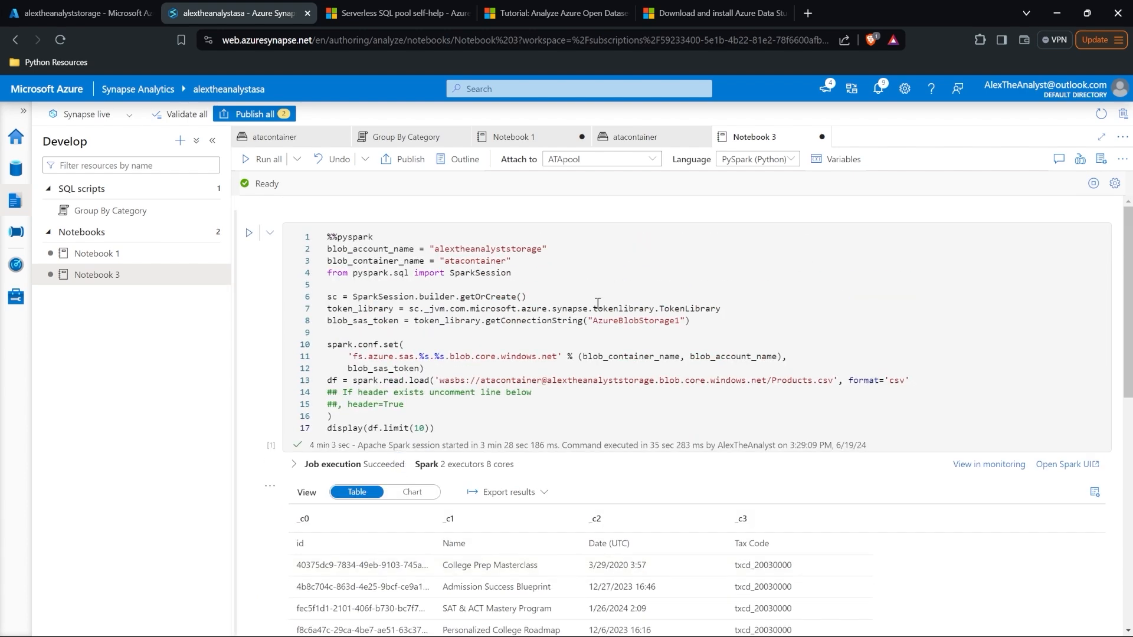
left_click(755, 159)
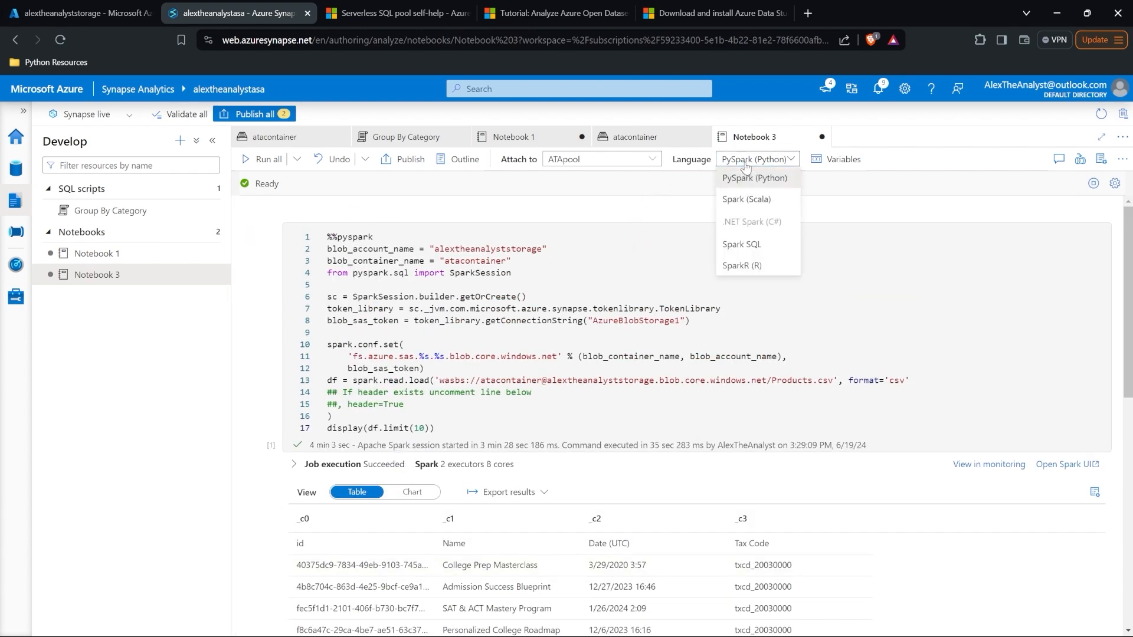
left_click(782, 186)
scroll(544, 443, "down", 3)
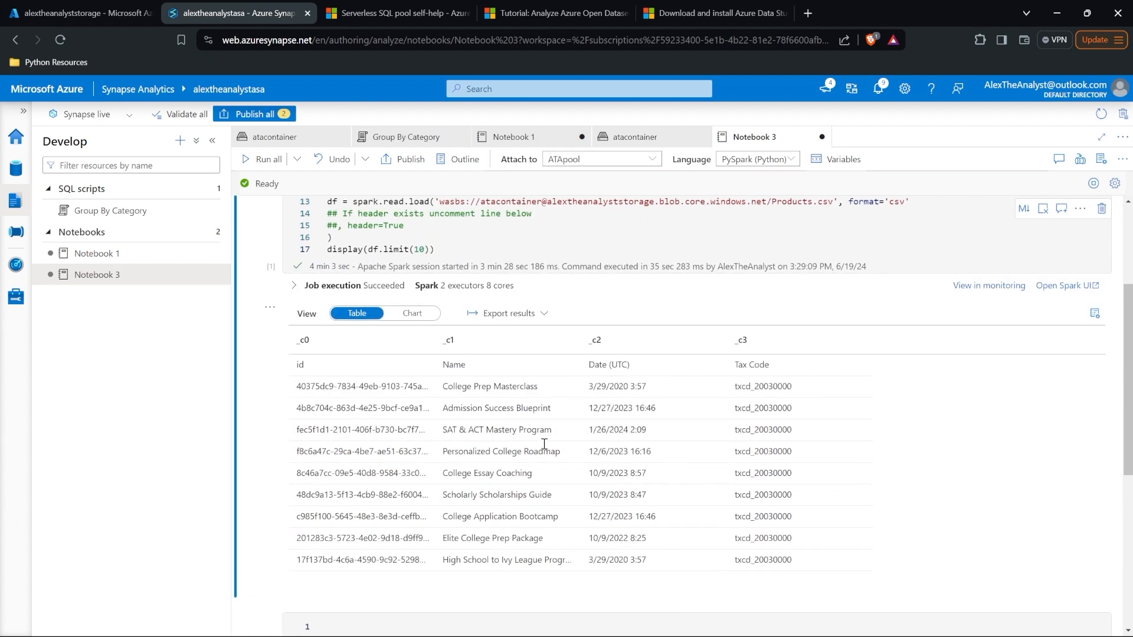
scroll(544, 445, "down", 3)
Step: Write and run a %%sql cell with SELECT * FROM df
left_click(498, 466)
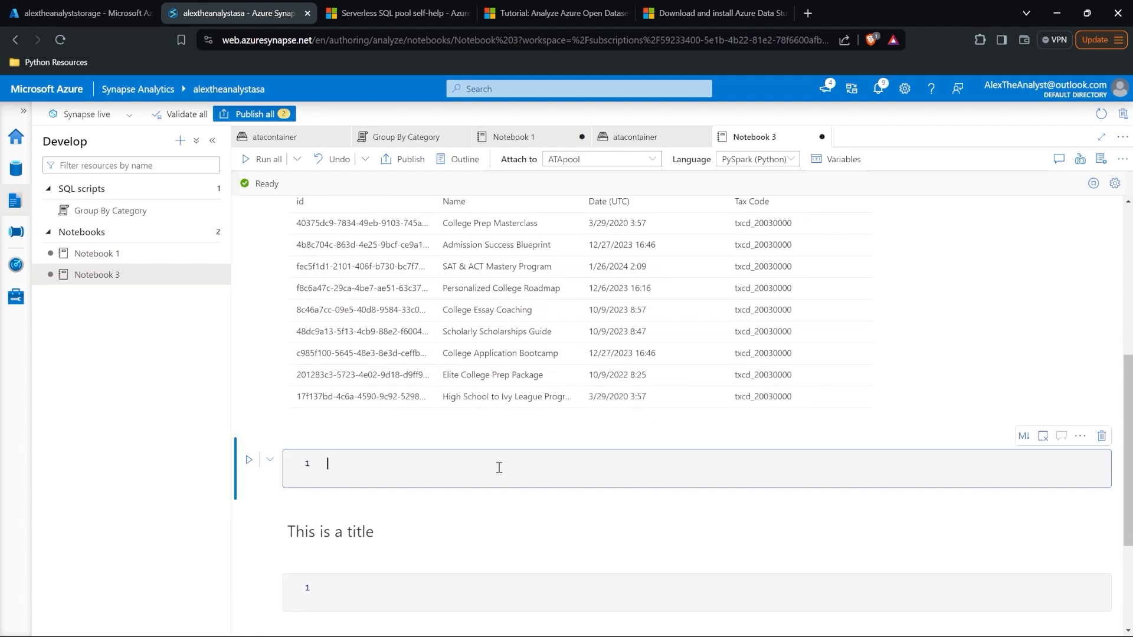
type("%%sql")
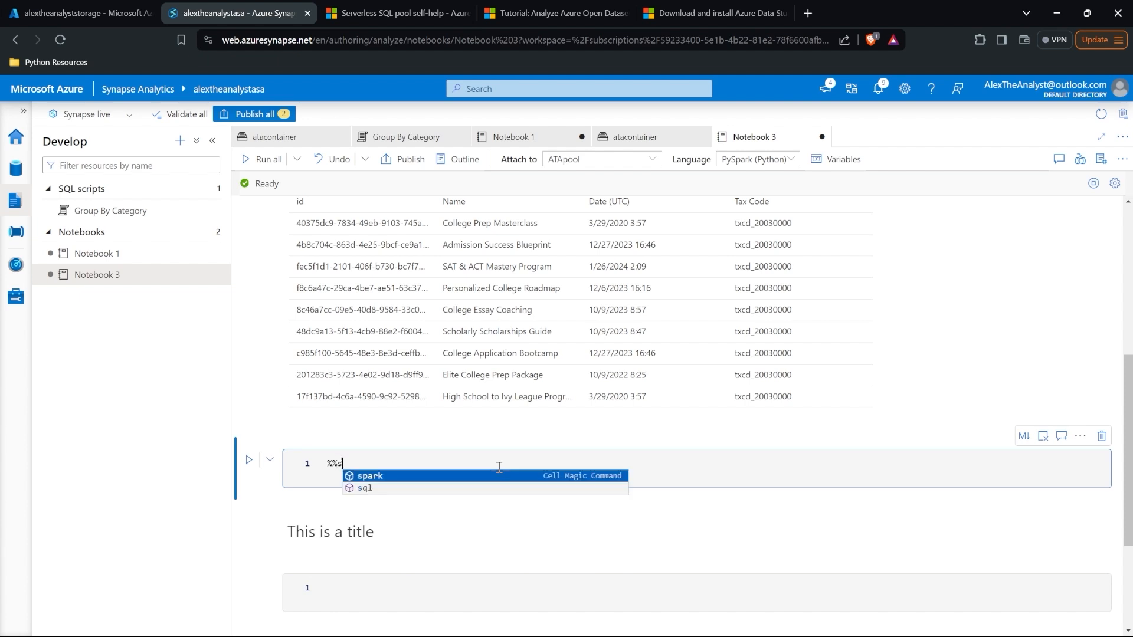
key("Return")
key("Return")
type("SELE")
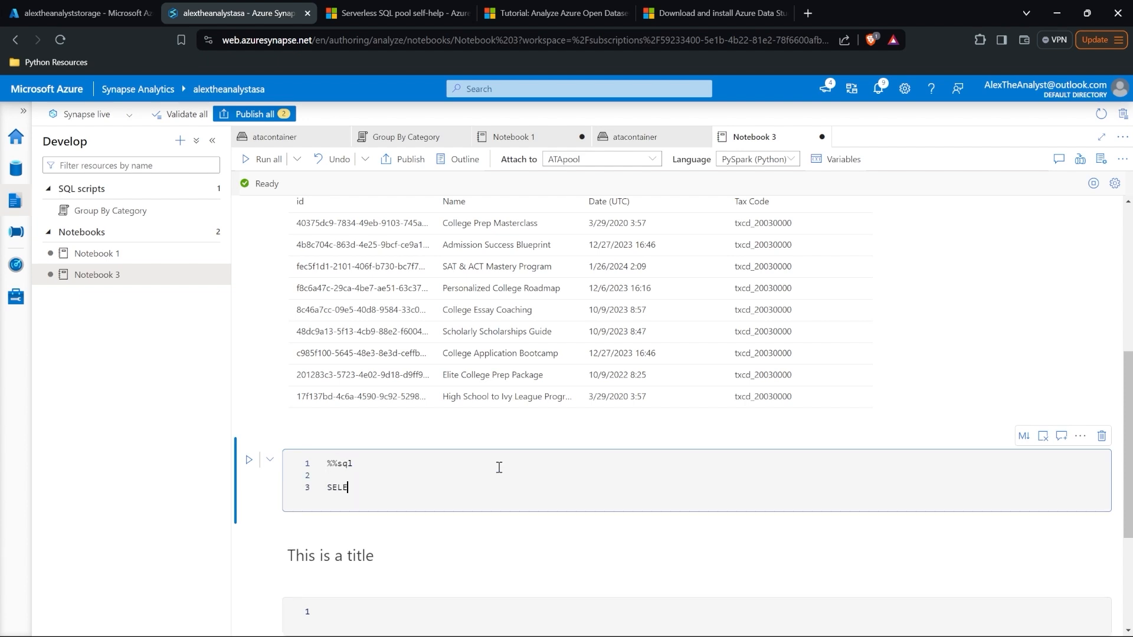
type("CT *")
key("Return")
type("FROM")
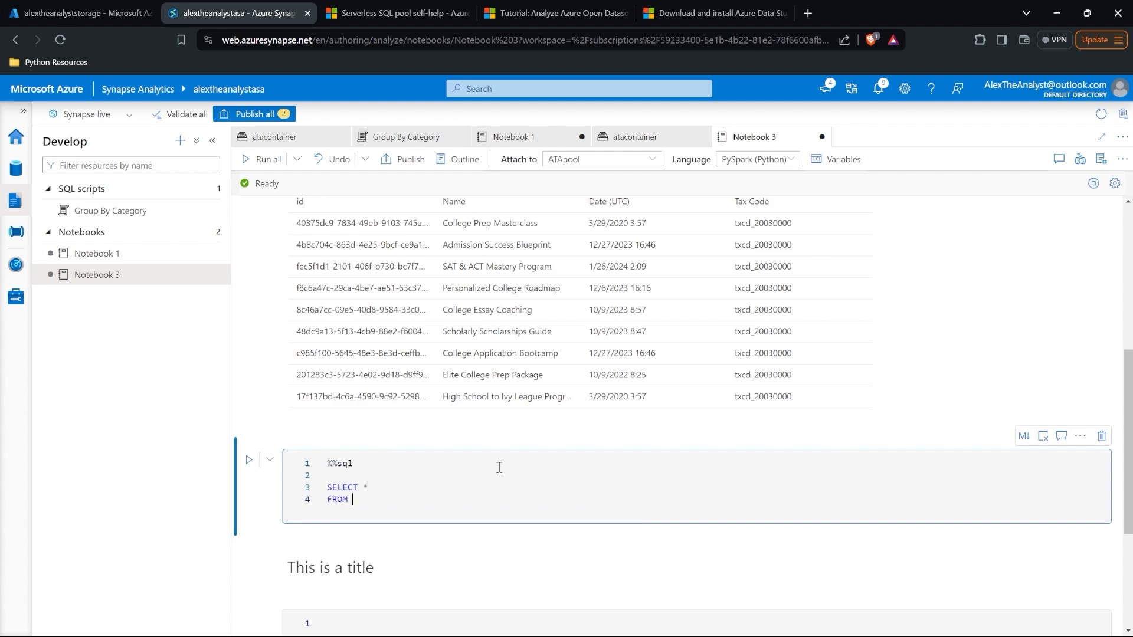
scroll(499, 467, "up", 4)
scroll(499, 467, "up", 2)
left_click(336, 380)
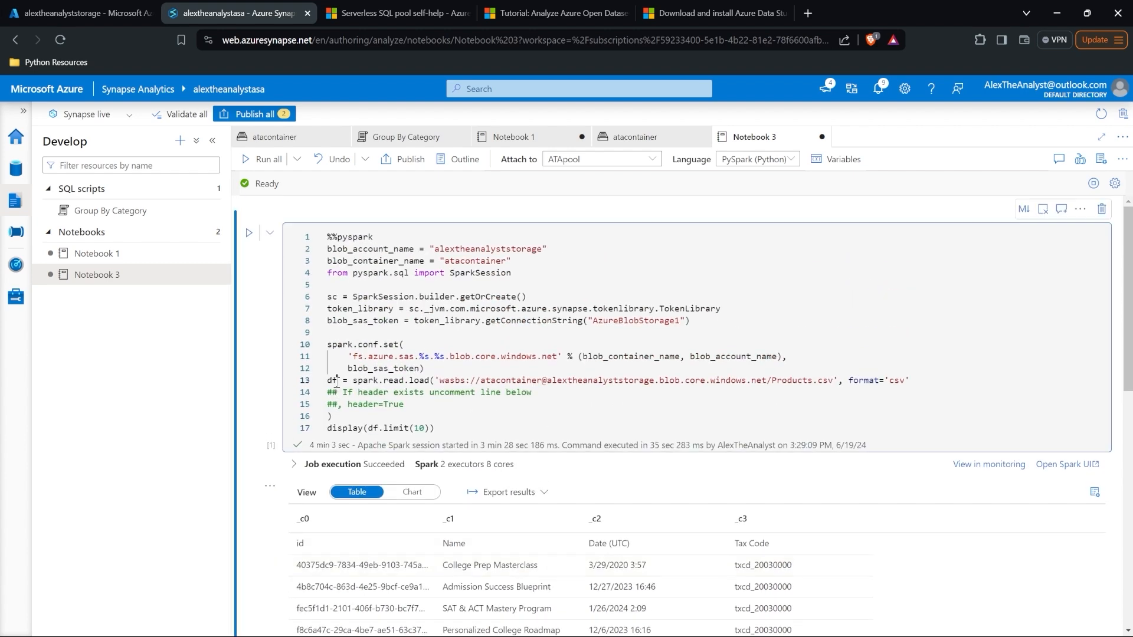
scroll(519, 410, "down", 7)
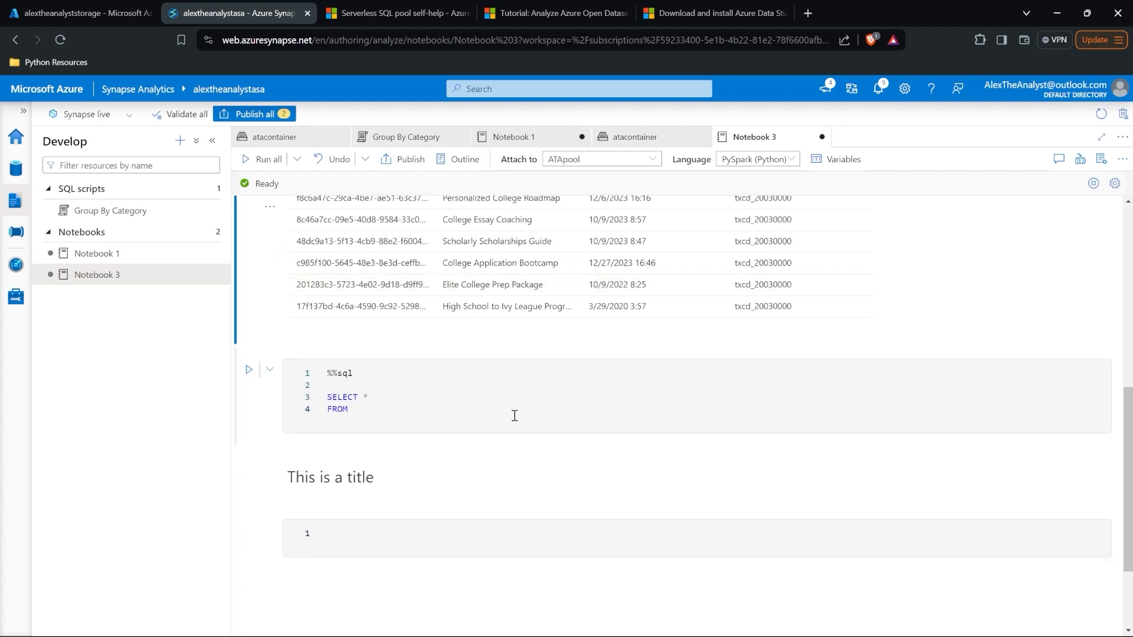
left_click(452, 424)
type("df")
key("shift+Return")
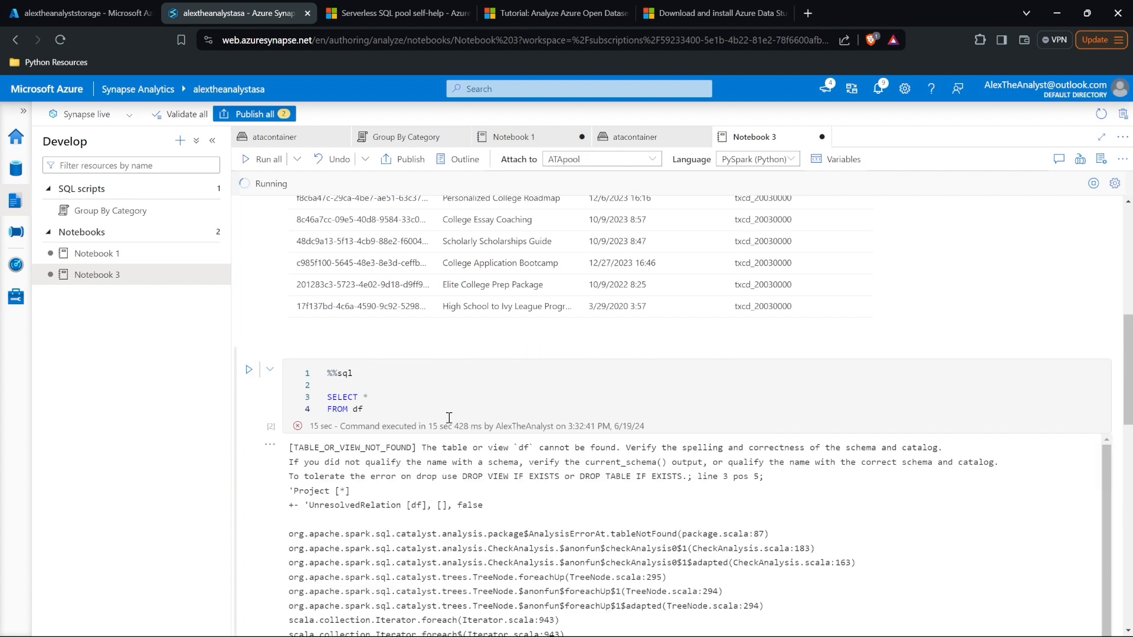
Step: Add and run a cell above with df.createOrReplaceTempView("dftotable")
left_click(378, 346)
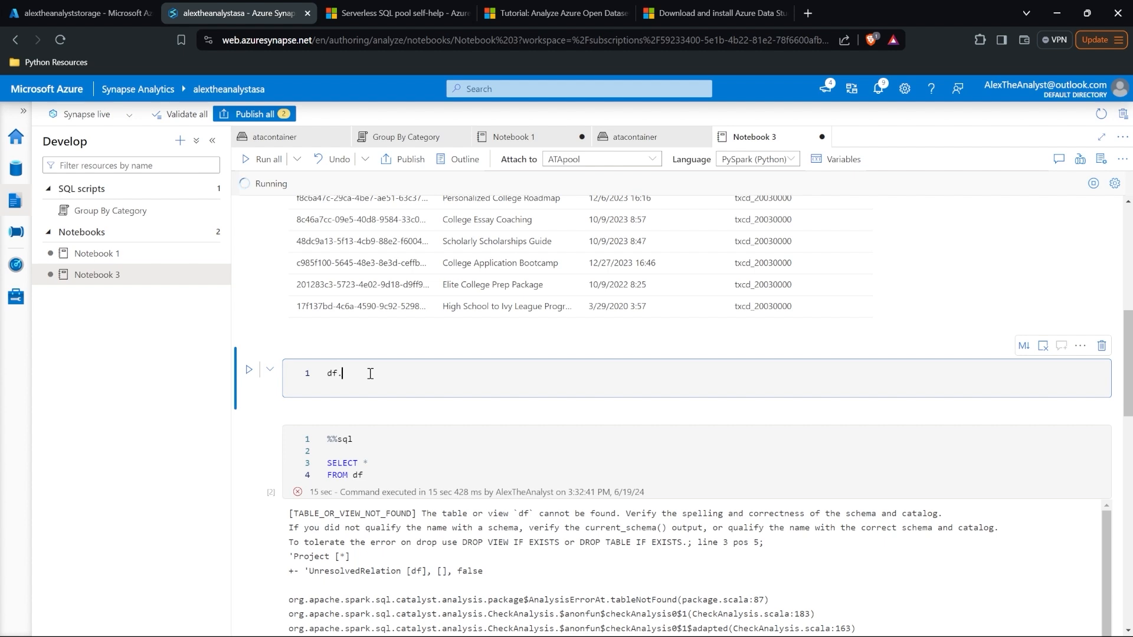
type("df.create")
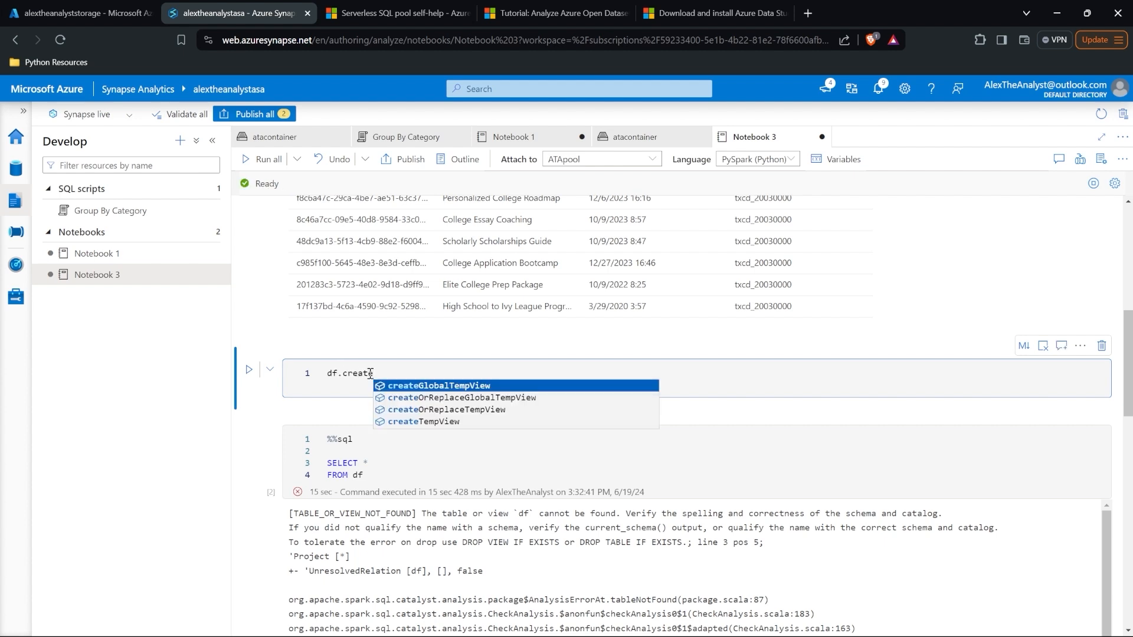
left_click(497, 410)
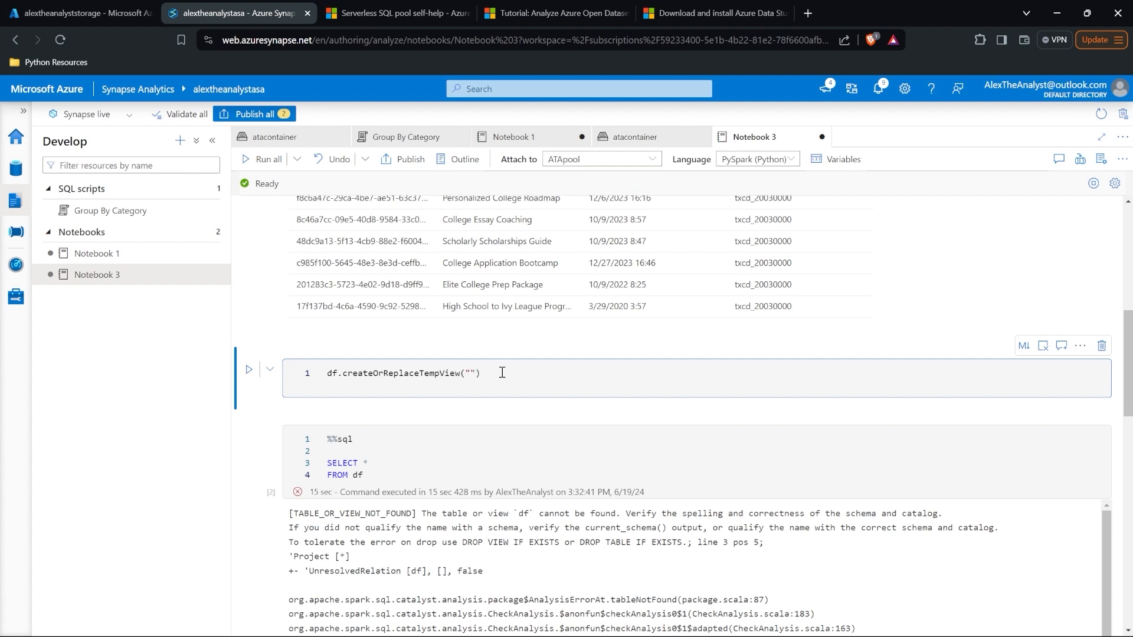
type("(\"dftotable")
double_click(502, 373)
key("ctrl+c")
left_click(533, 369)
key("shift+Return")
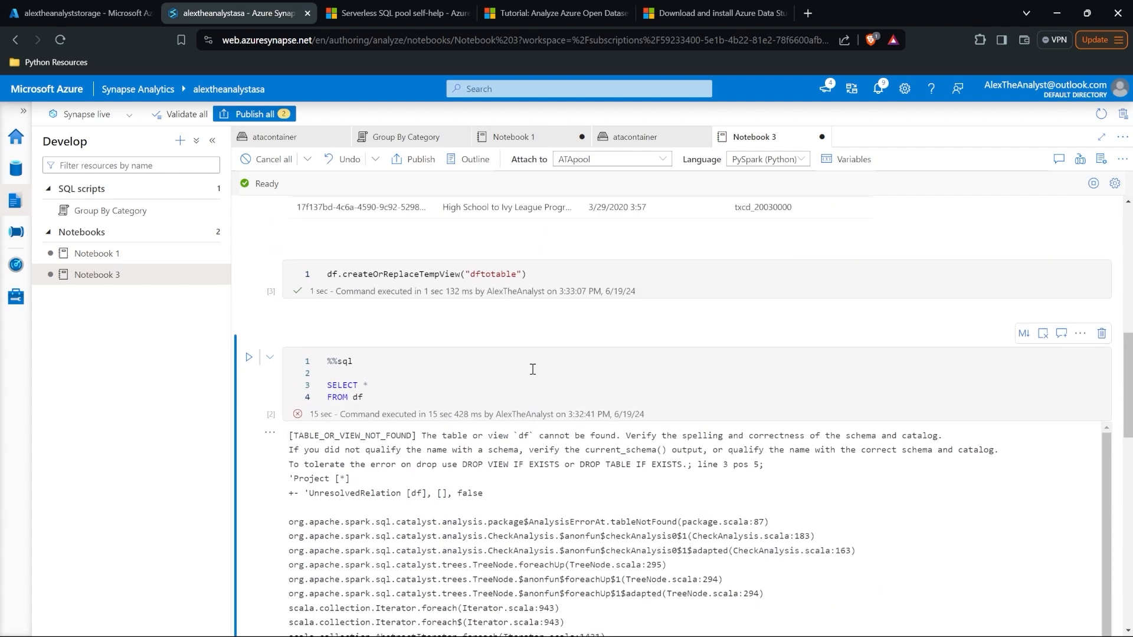
Step: Change the query's FROM df to FROM dftotable and rerun it to get the Products rows
left_click(359, 400)
double_click(358, 400)
key("ctrl+v")
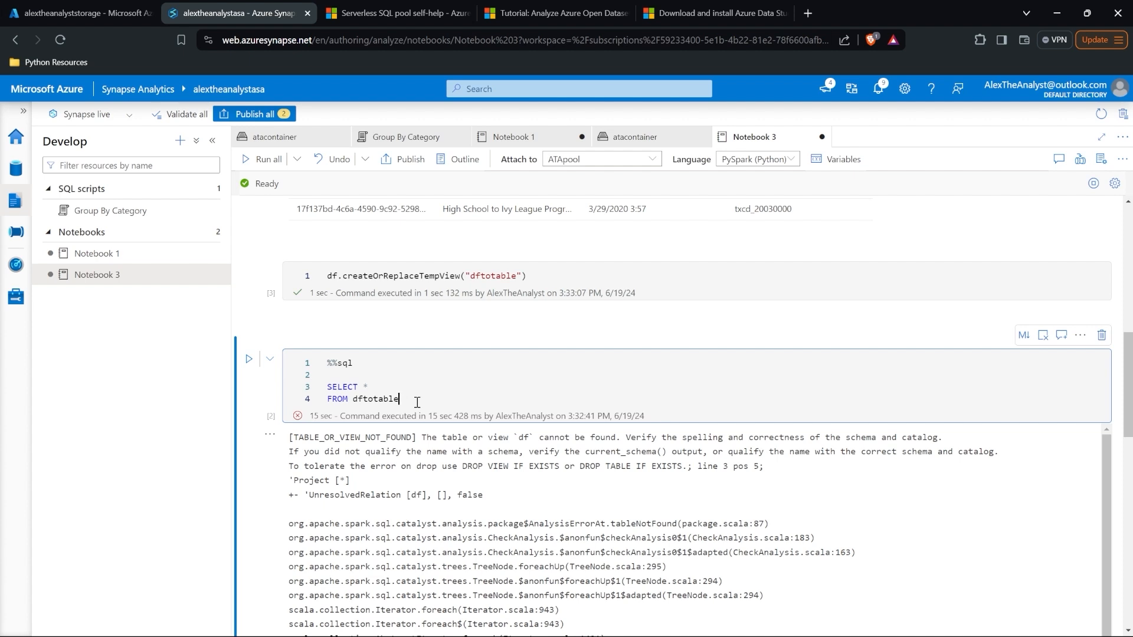
key("shift+Return")
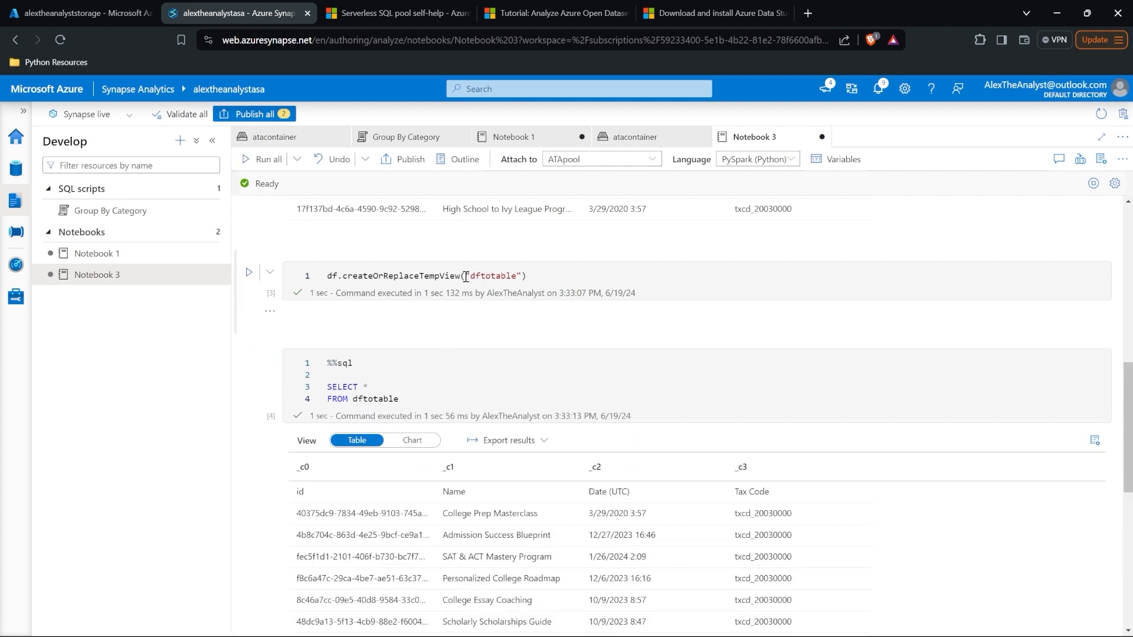
scroll(511, 361, "down", 1)
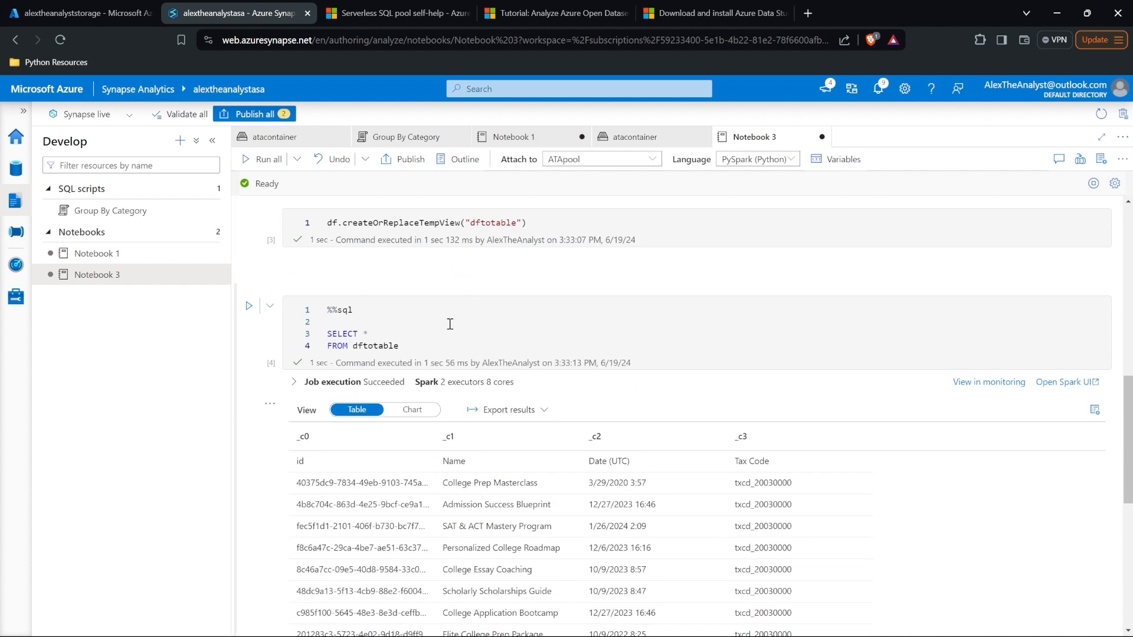
scroll(449, 324, "down", 3)
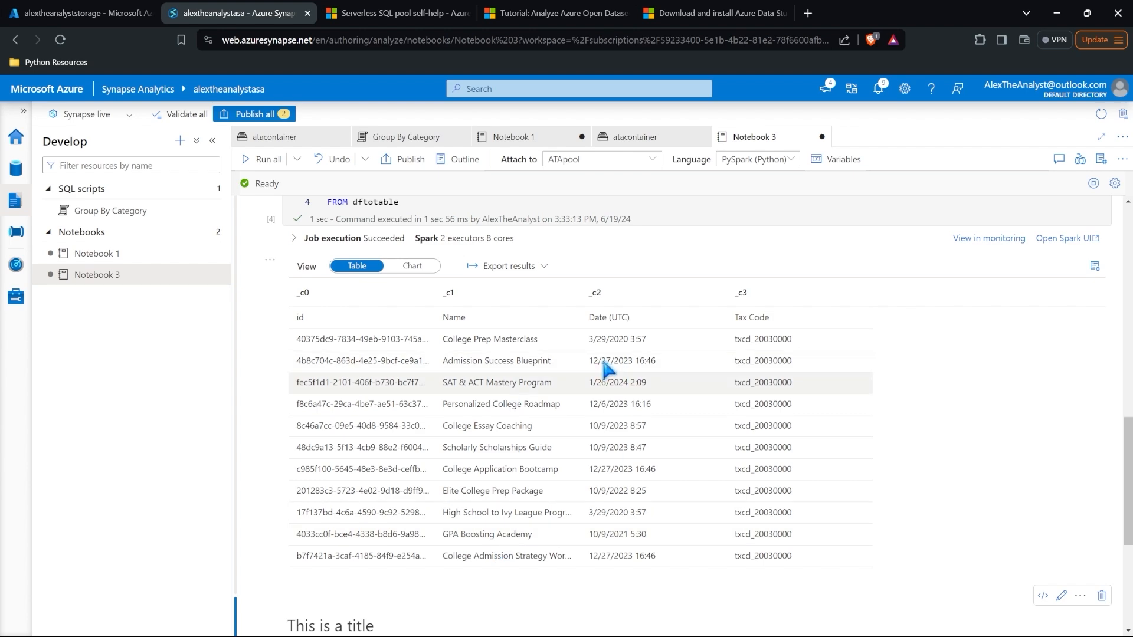
scroll(549, 434, "up", 10)
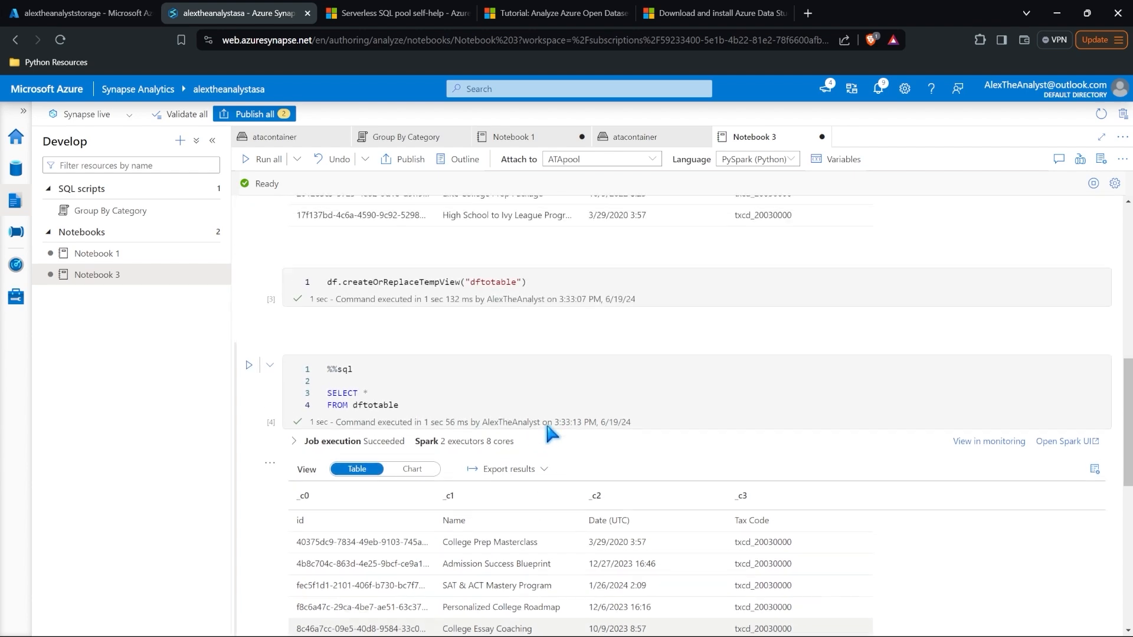
scroll(548, 426, "up", 3)
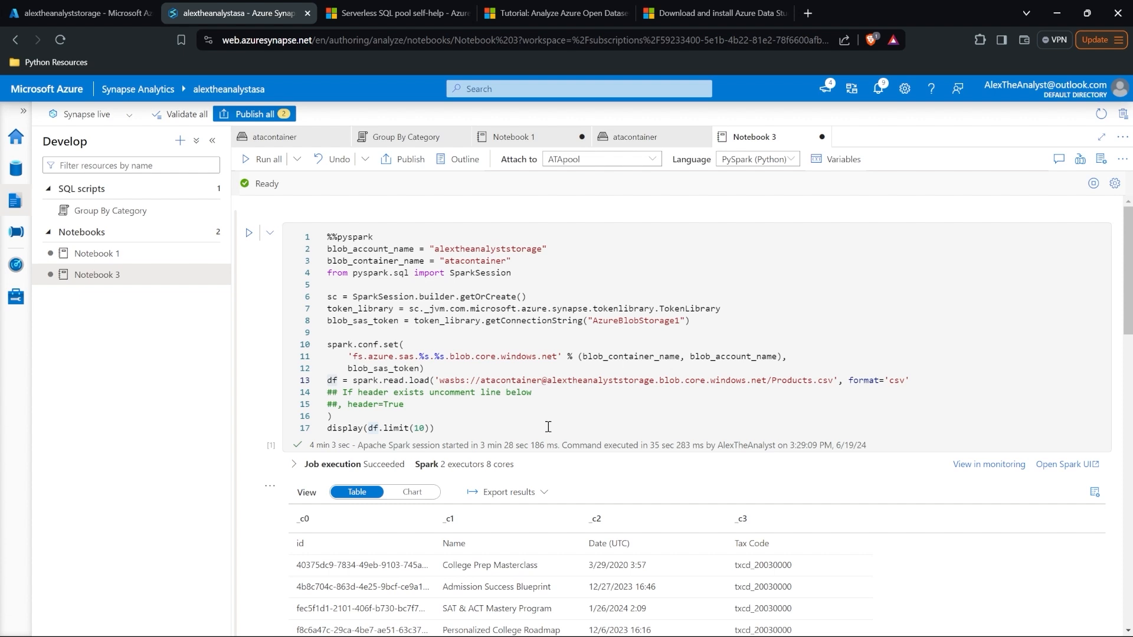
scroll(548, 427, "down", 6)
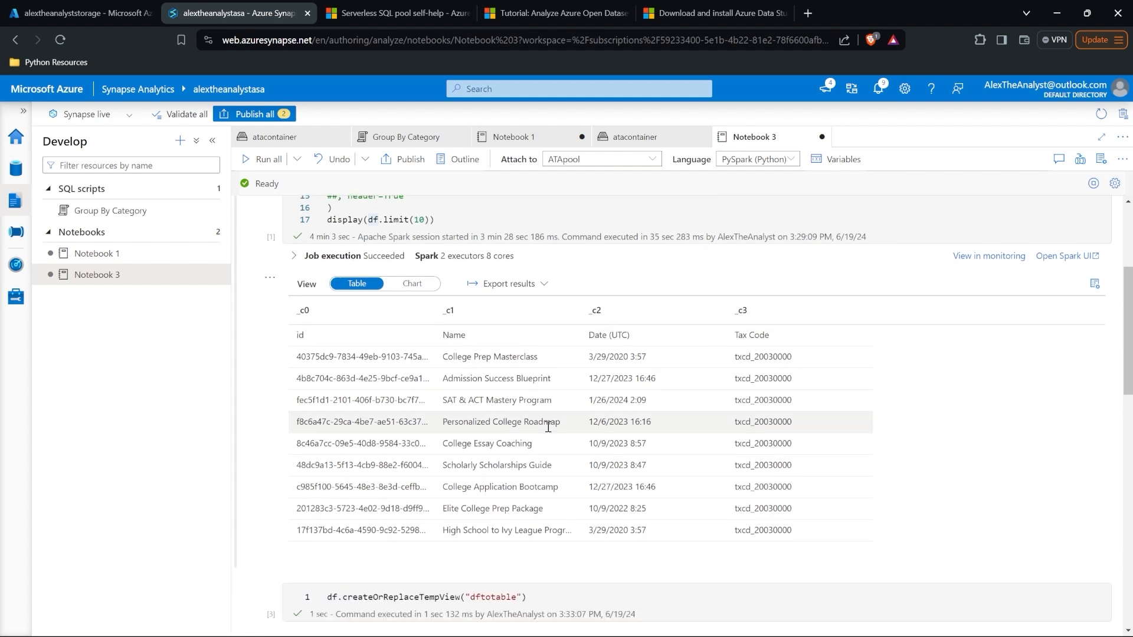
scroll(548, 427, "down", 2)
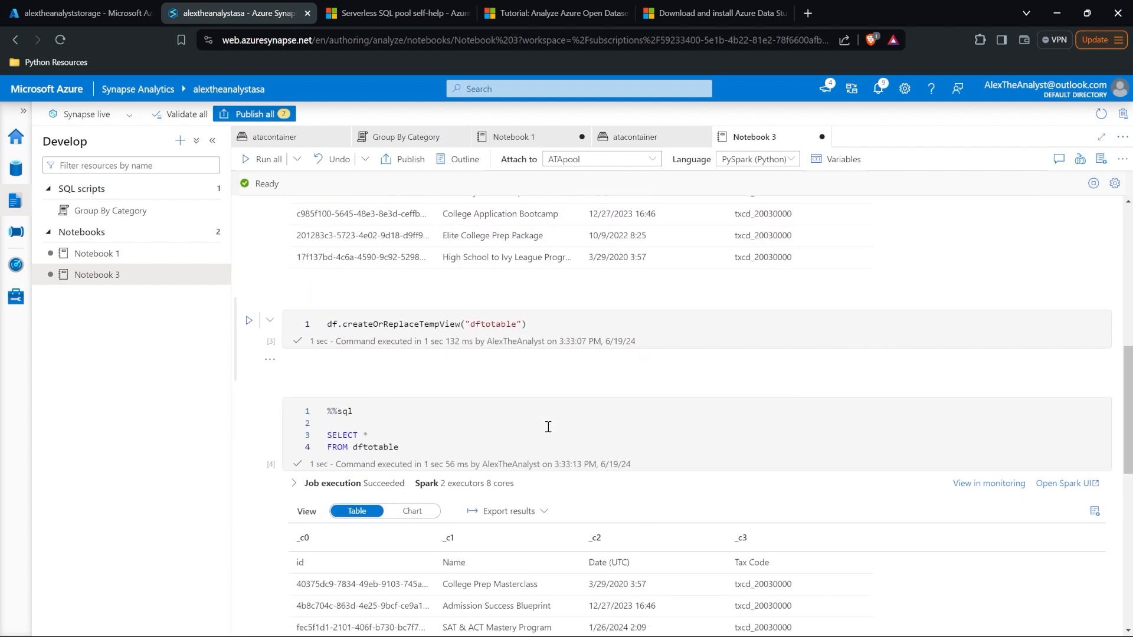
scroll(548, 427, "down", 1)
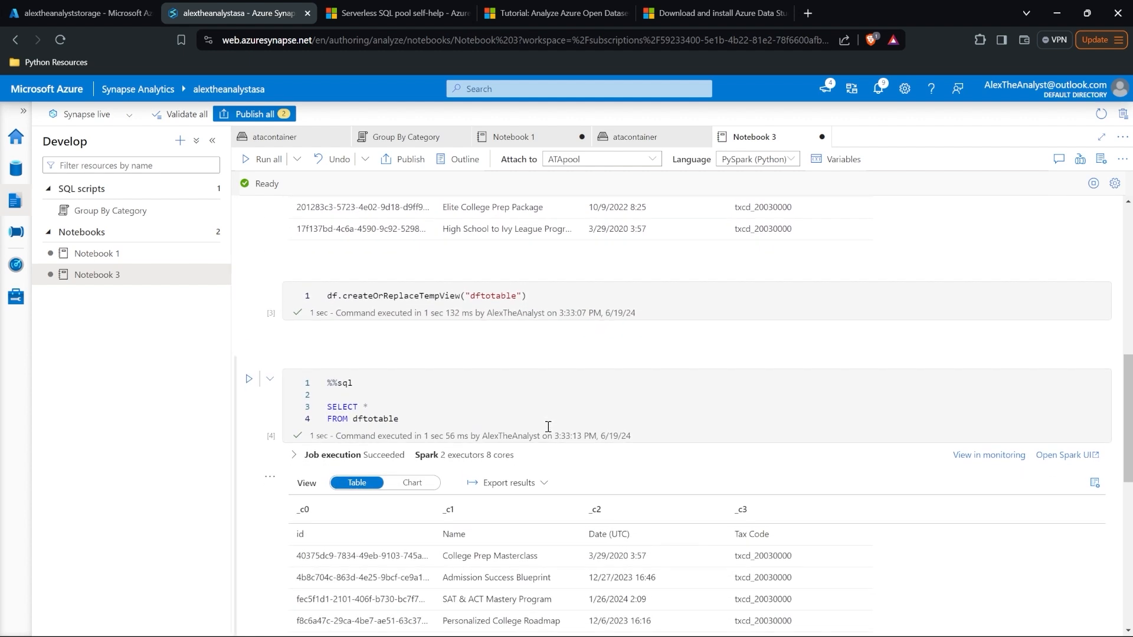
left_click(548, 426)
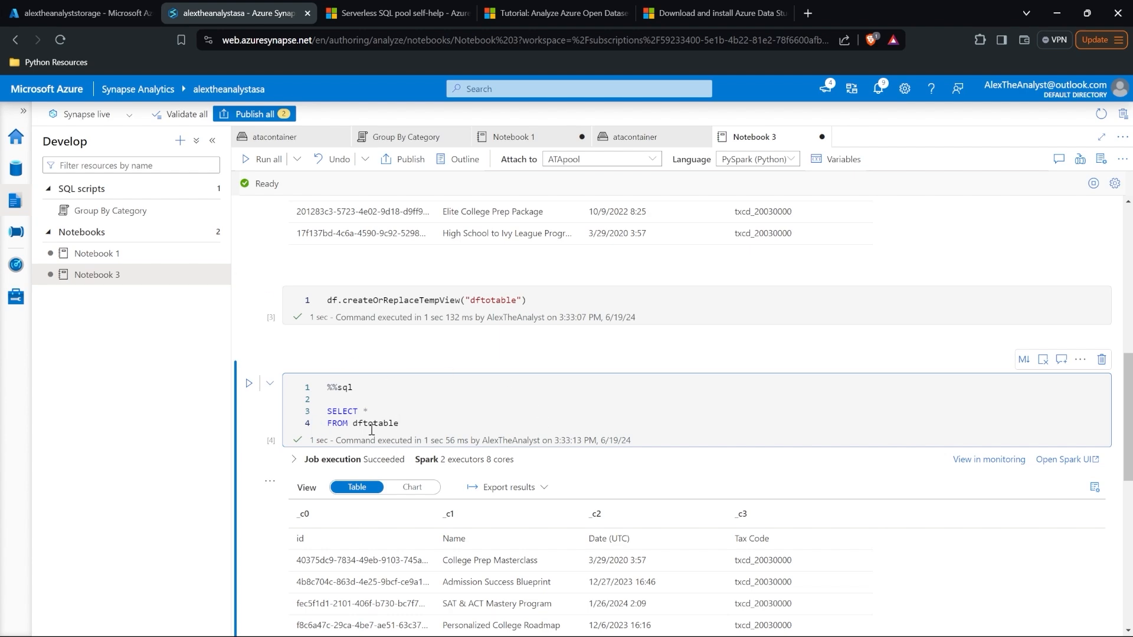
scroll(525, 387, "up", 5)
scroll(529, 389, "up", 4)
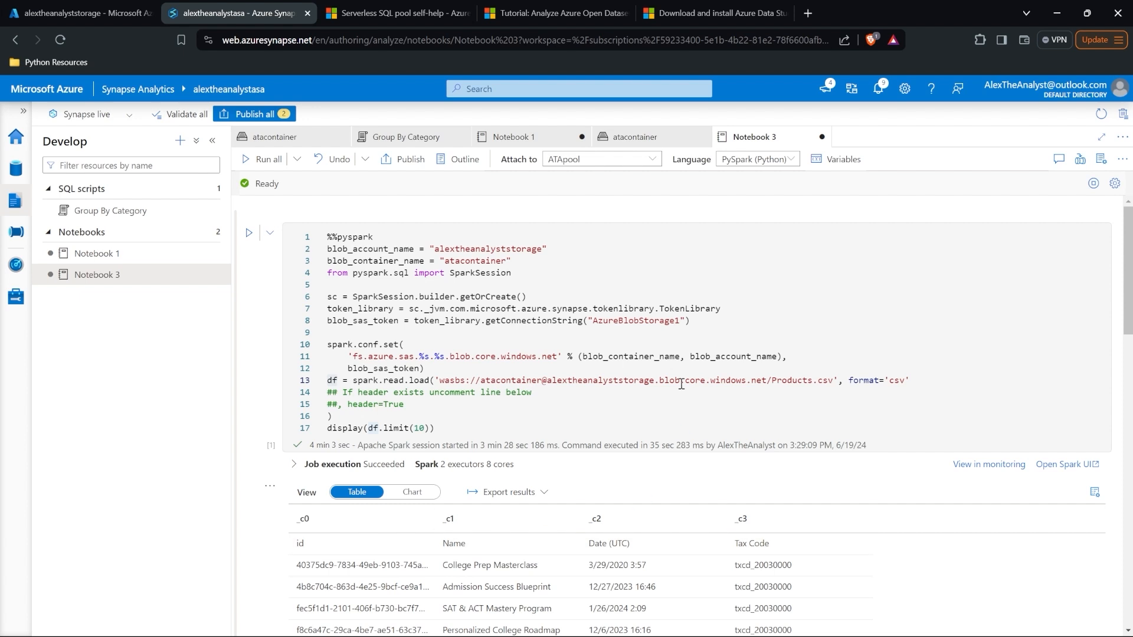
Step: From the Integrate hub's + menu, choose Browse gallery to list pipeline templates
left_click(17, 233)
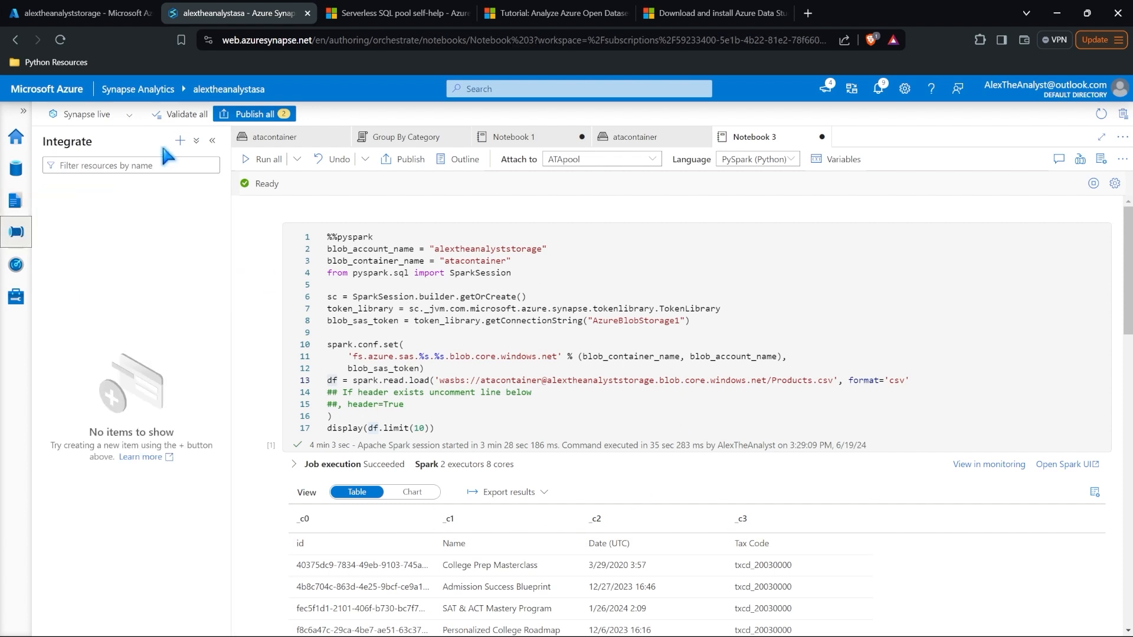
left_click(180, 141)
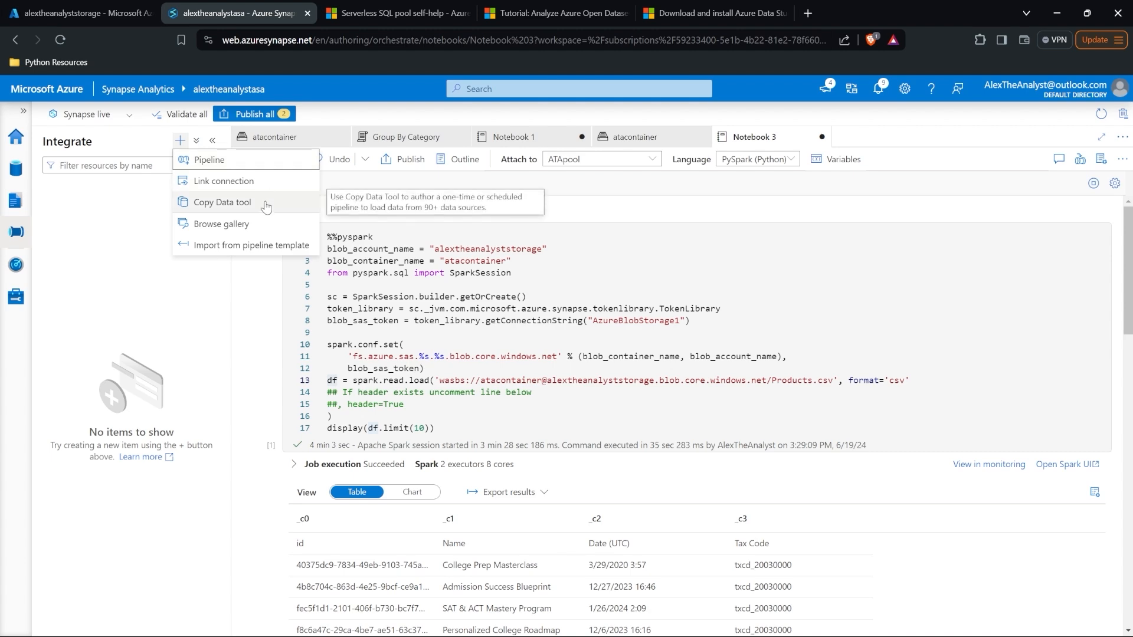
left_click(265, 226)
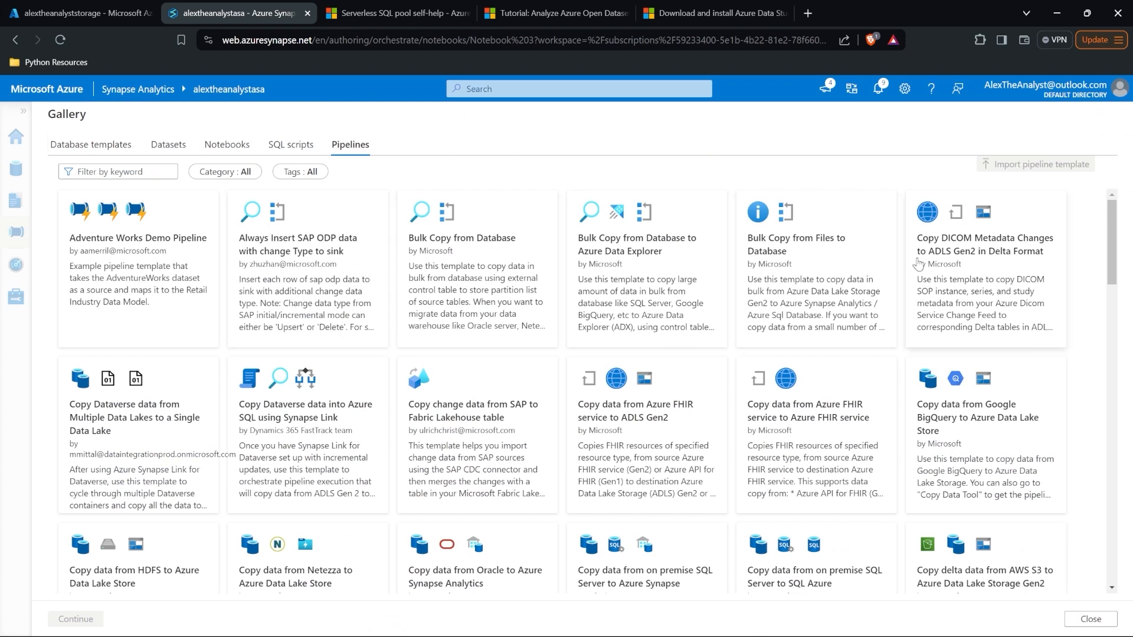
Step: Inspect the Bulk Copy from Files to Database template's source and sink linked service options, then go back
left_click(821, 254)
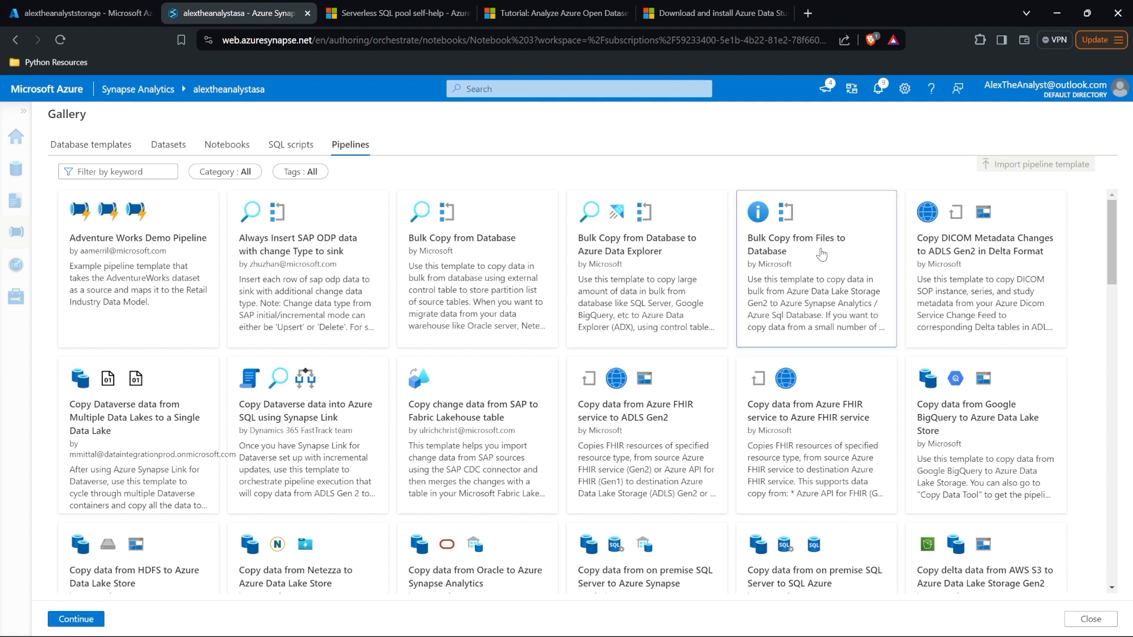
left_click(89, 618)
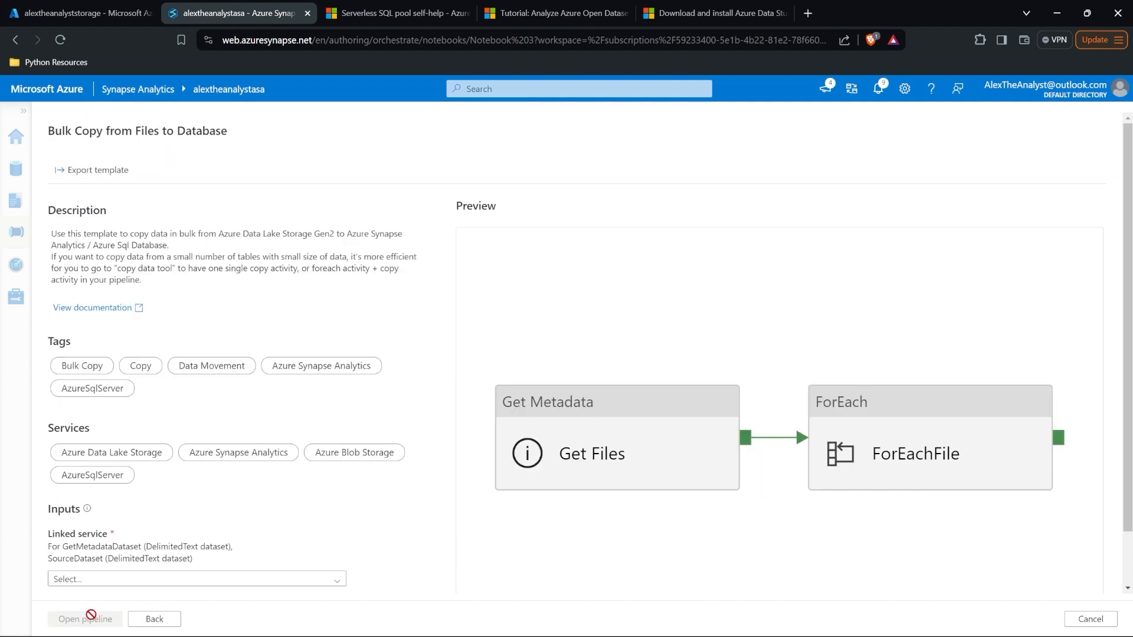
scroll(412, 392, "down", 1)
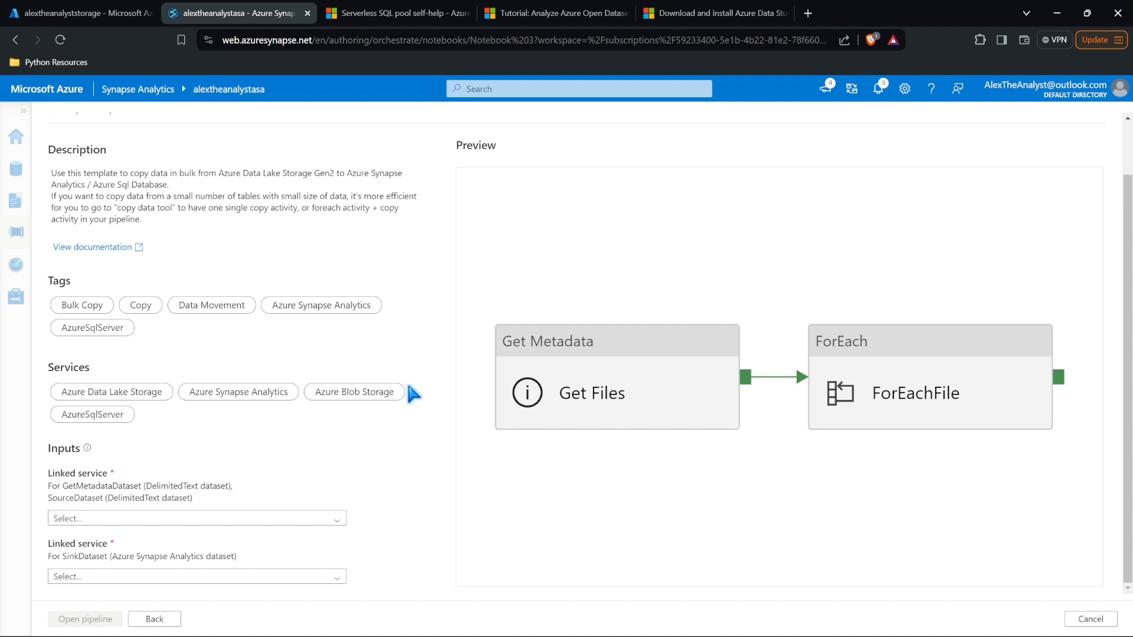
scroll(459, 379, "up", 1)
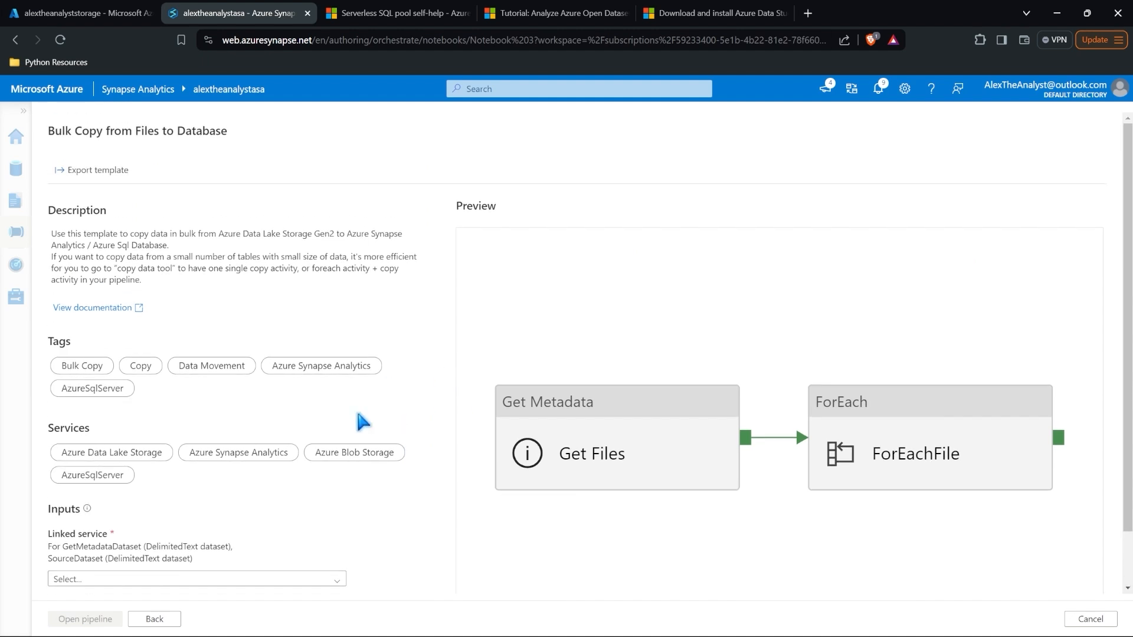
scroll(412, 422, "down", 1)
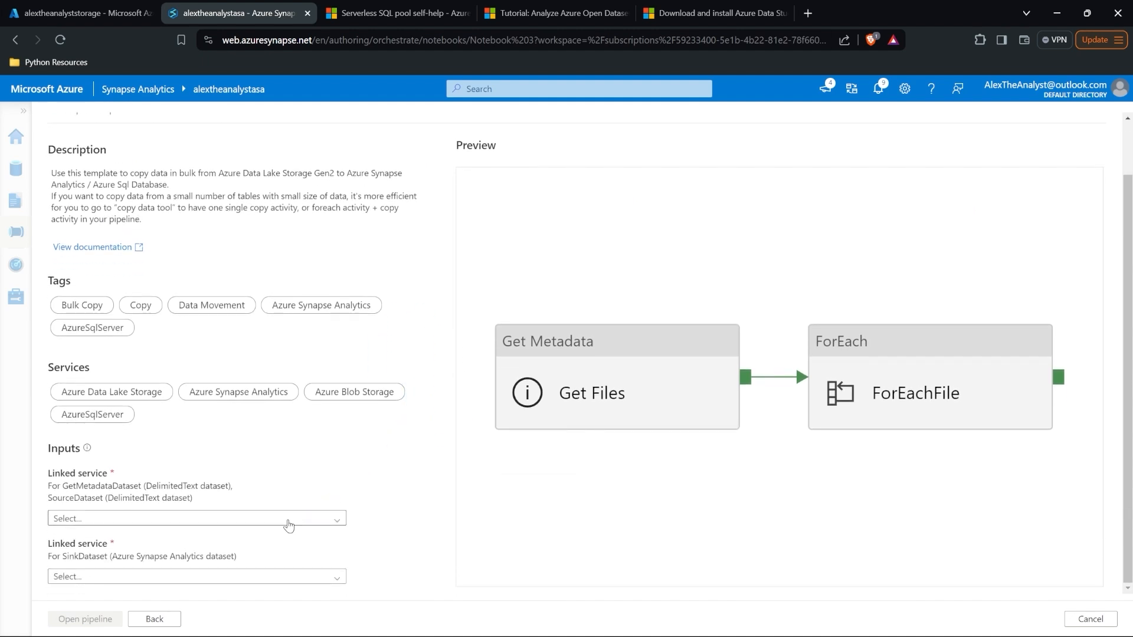
left_click(289, 520)
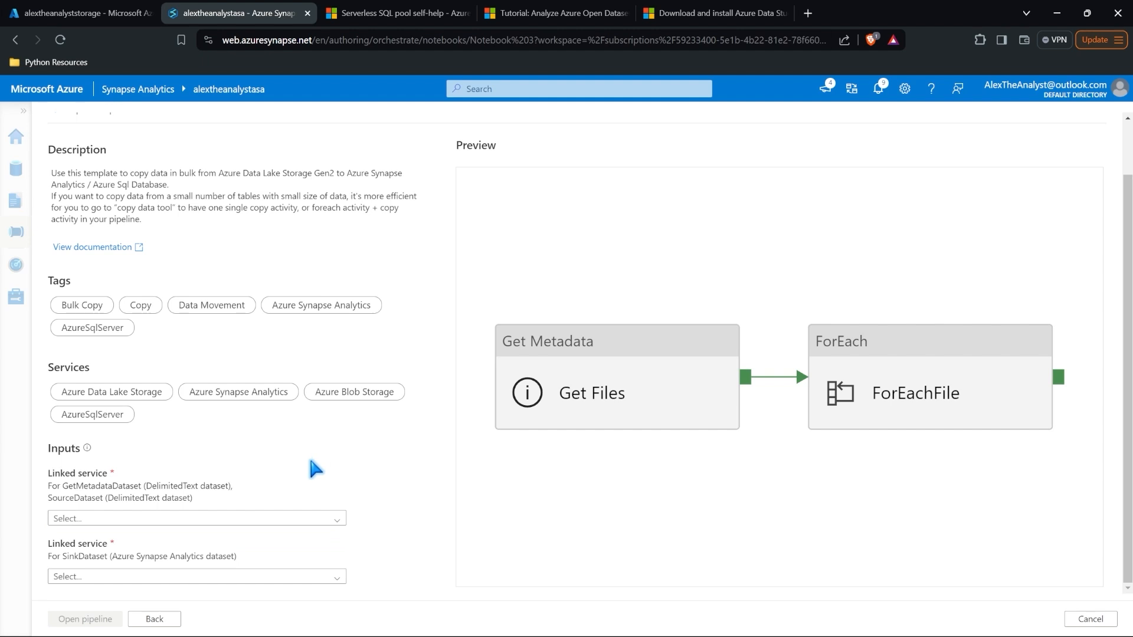
left_click(228, 577)
left_click(280, 480)
left_click(16, 41)
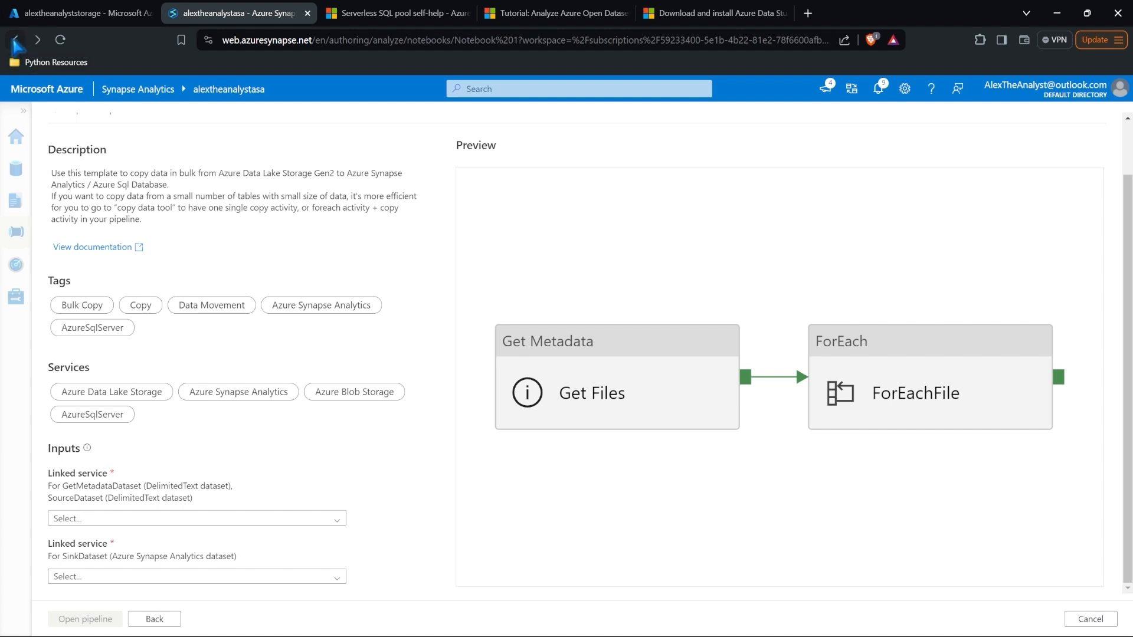
left_click(18, 43)
left_click(156, 621)
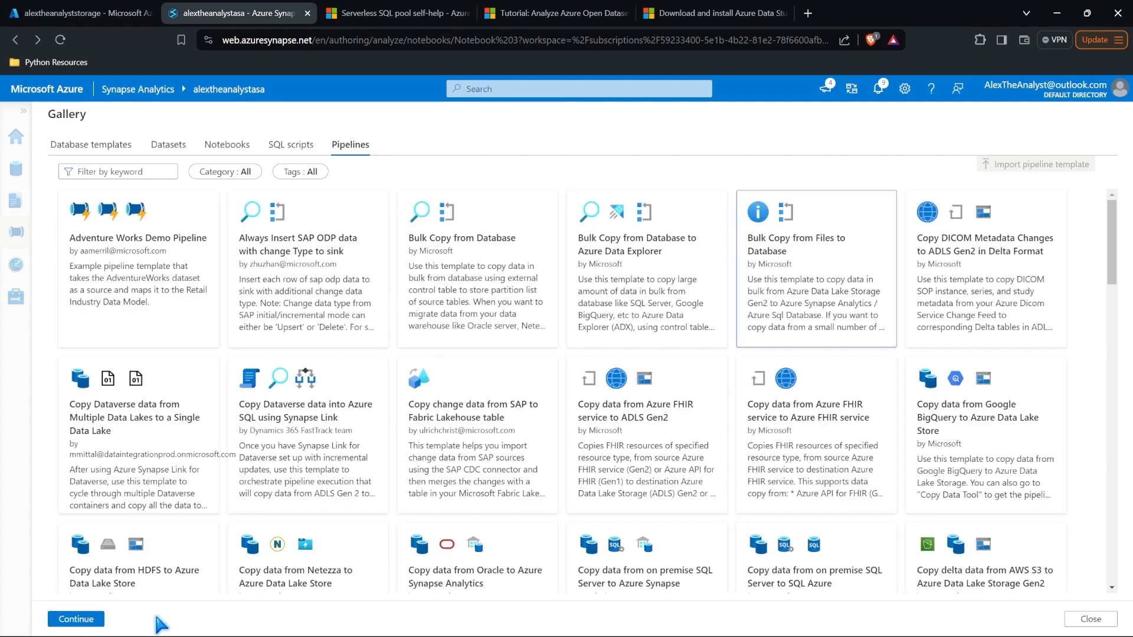
Step: Browse the gallery's SQL script, notebook and dataset categories, then close the gallery
scroll(636, 314, "down", 2)
scroll(636, 314, "down", 8)
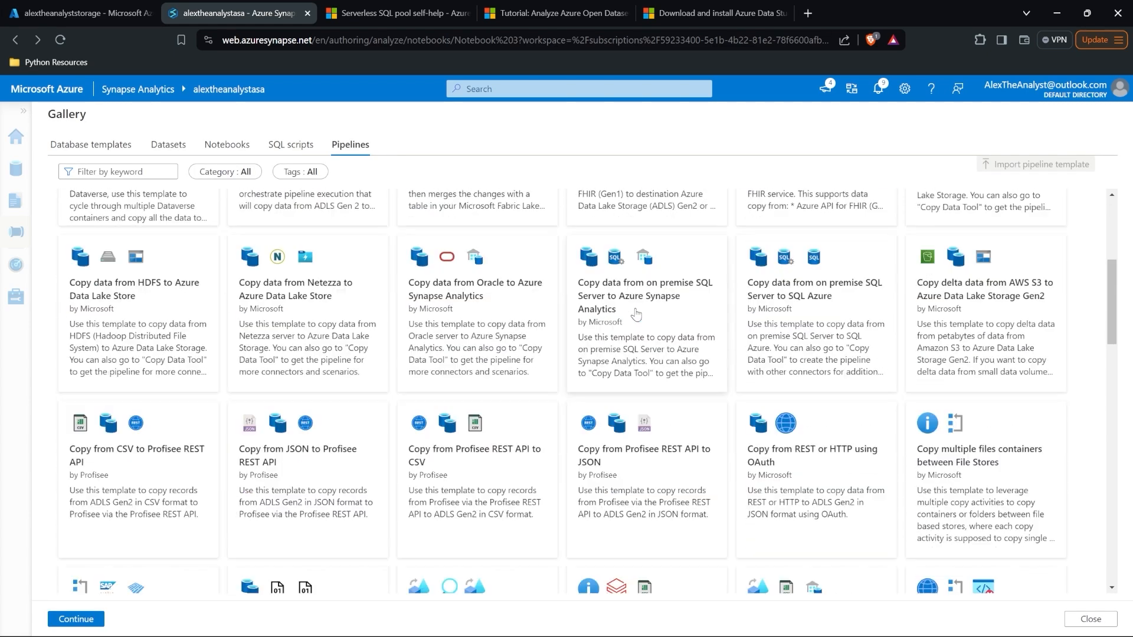
scroll(635, 315, "down", 1)
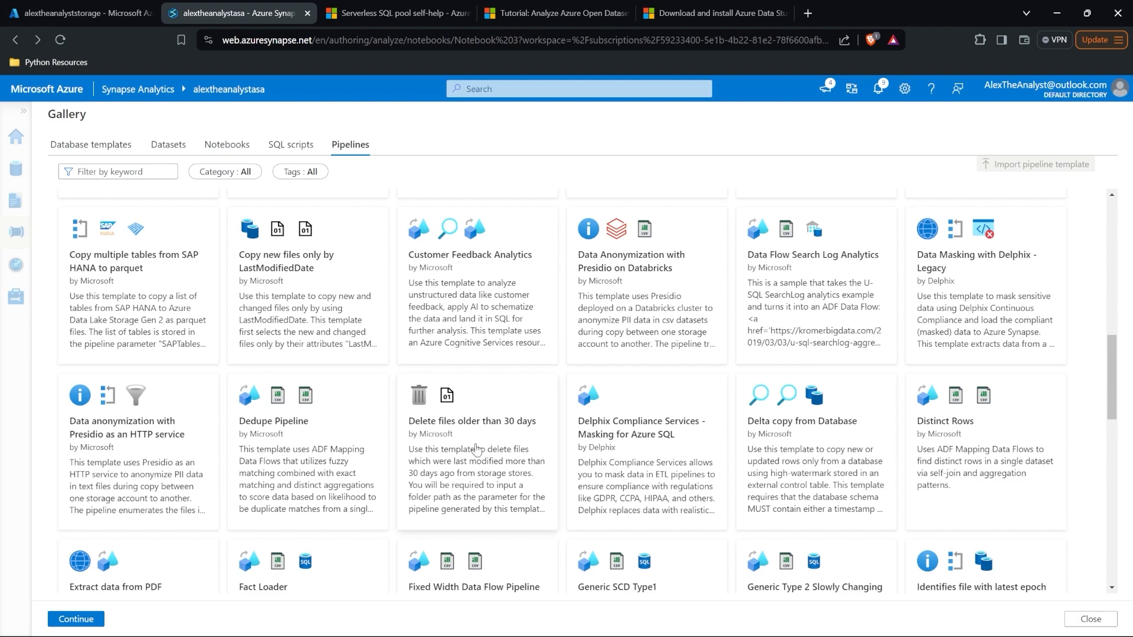
scroll(477, 448, "up", 15)
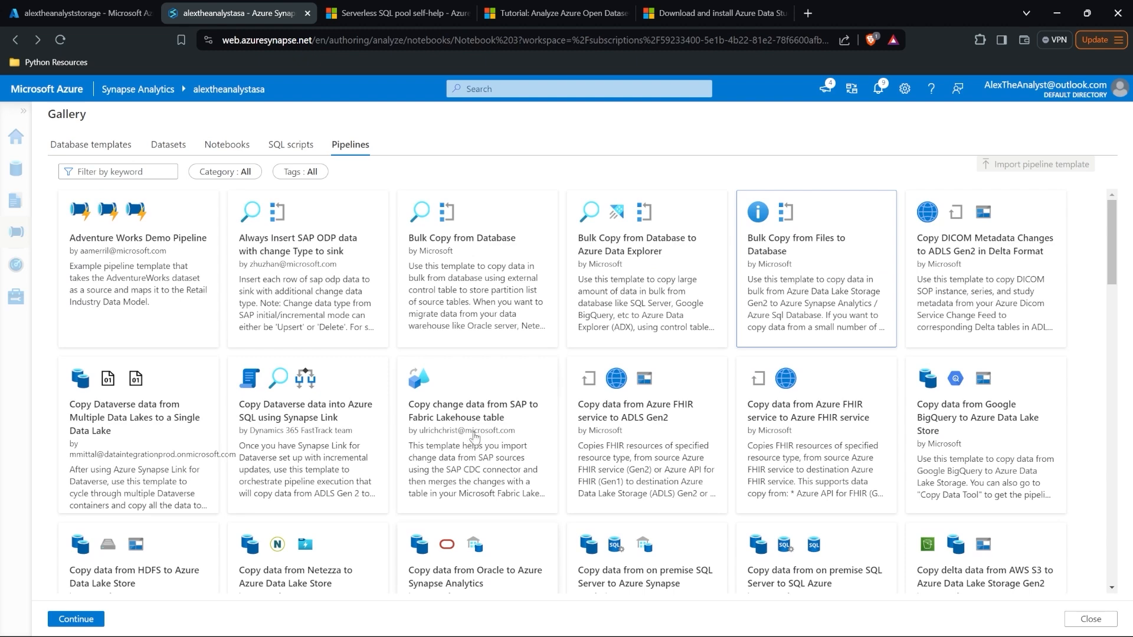
left_click(289, 146)
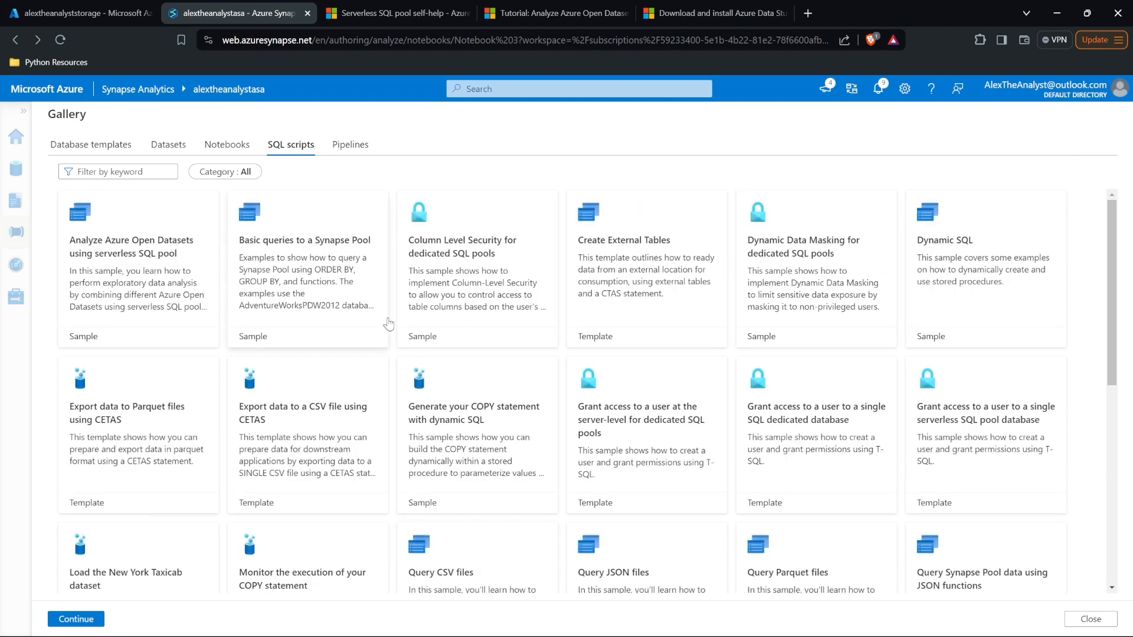
left_click(234, 149)
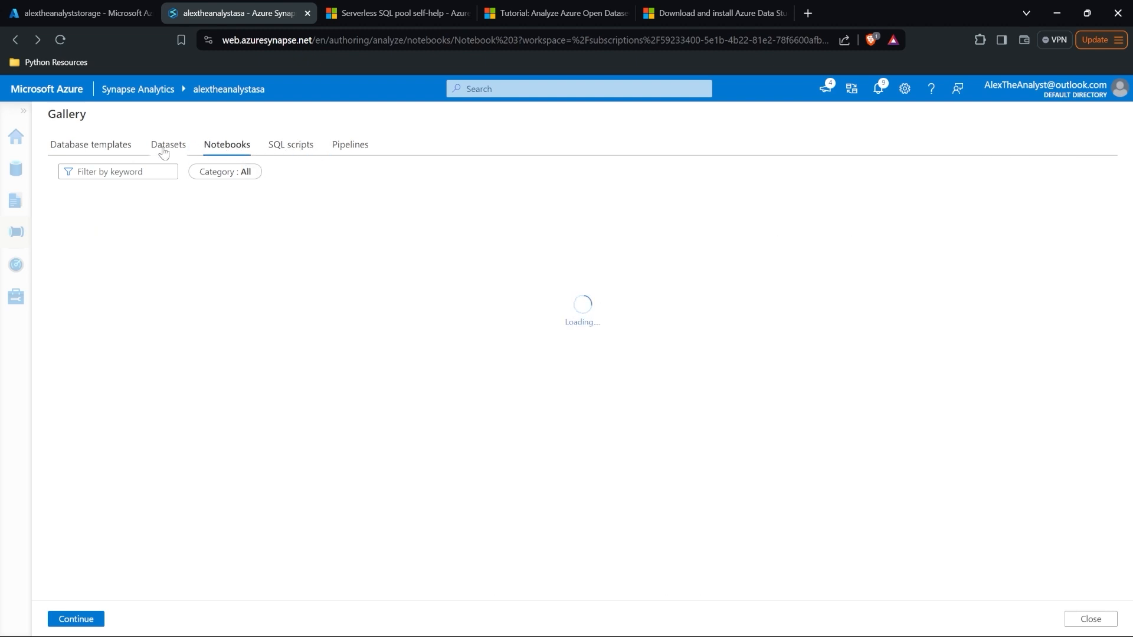
left_click(167, 149)
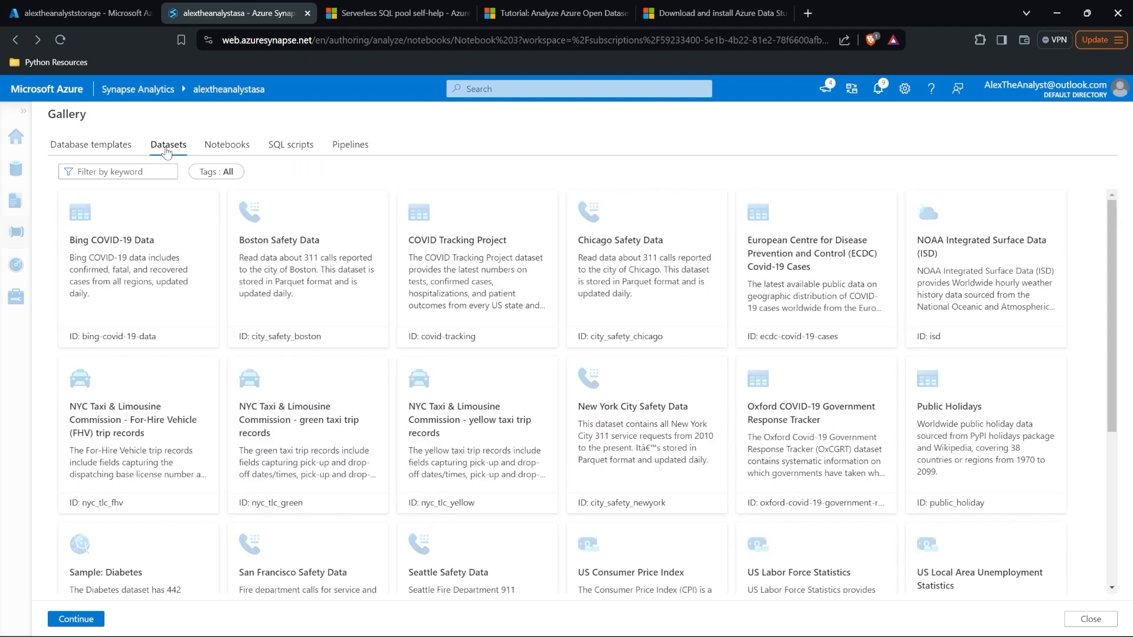
left_click(334, 149)
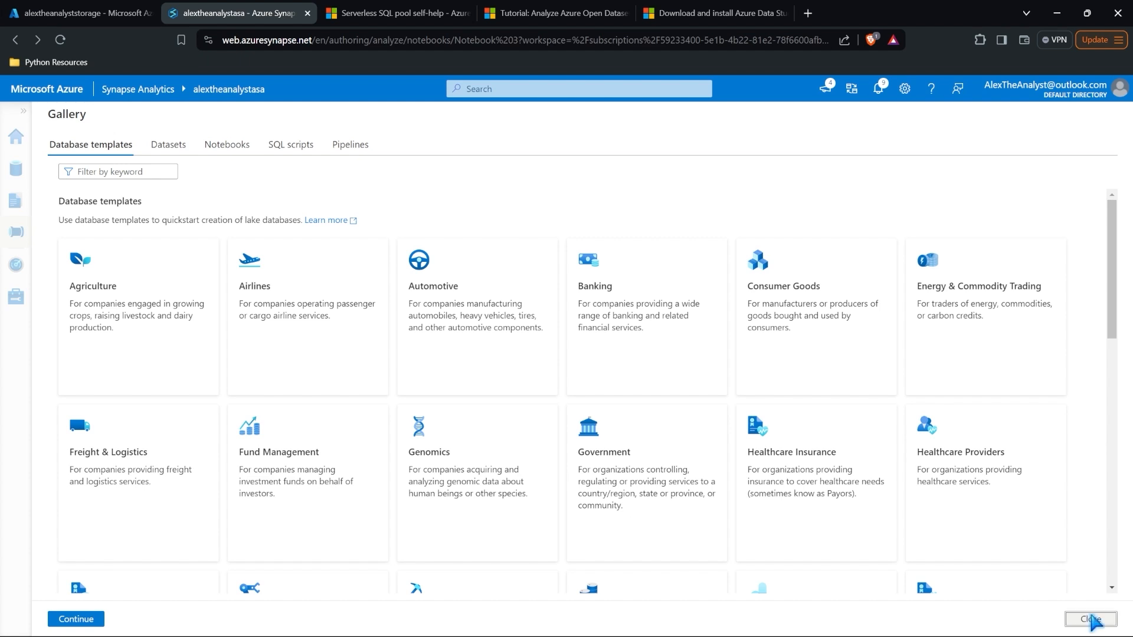
left_click(1090, 619)
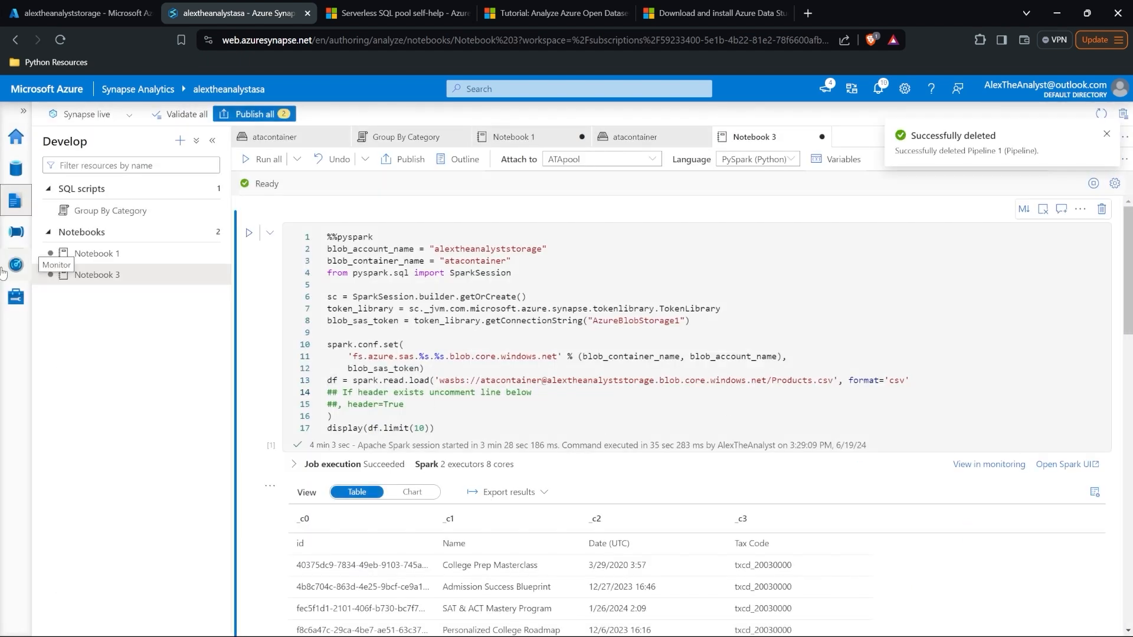
Step: Launch the Copy Data tool from the Integrate hub's + menu, starting at Properties with Built-in copy task
left_click(15, 232)
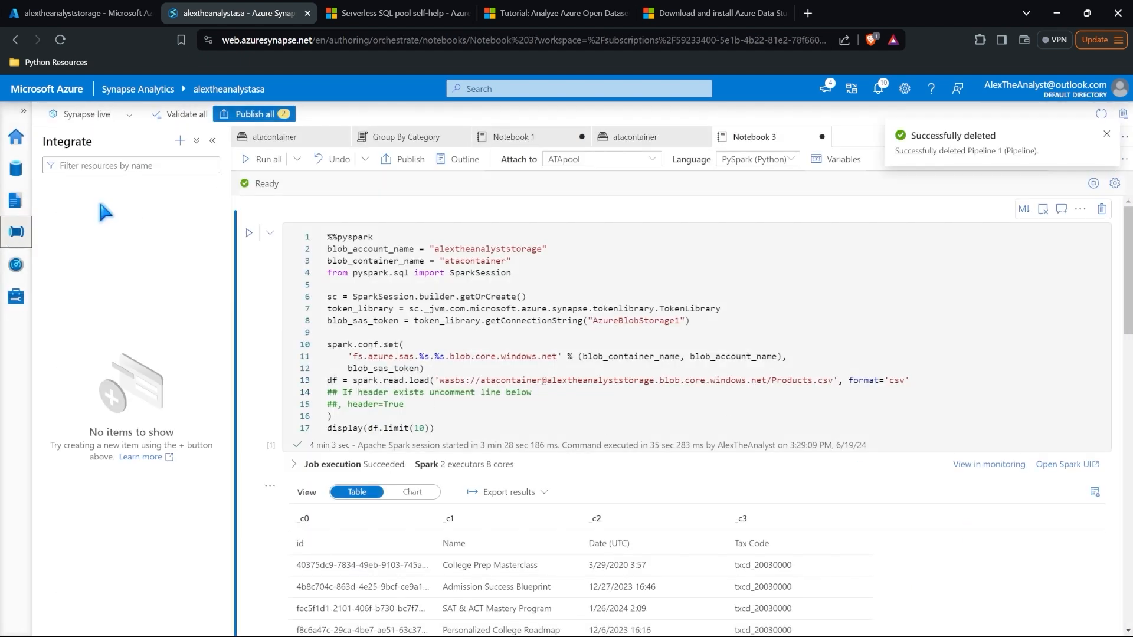
left_click(183, 147)
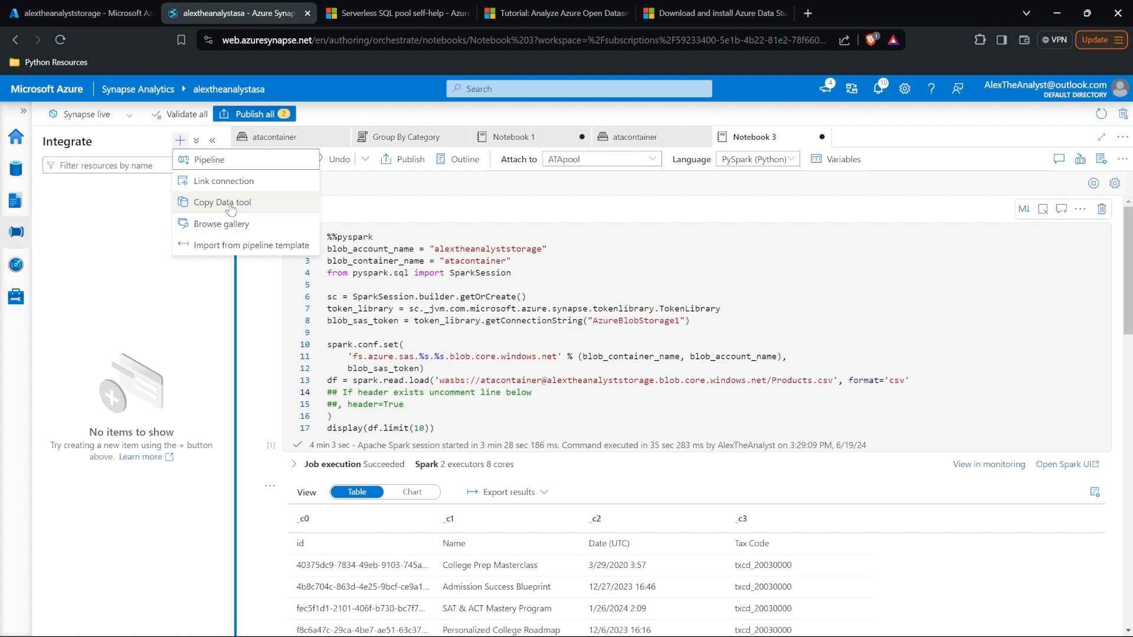
left_click(231, 203)
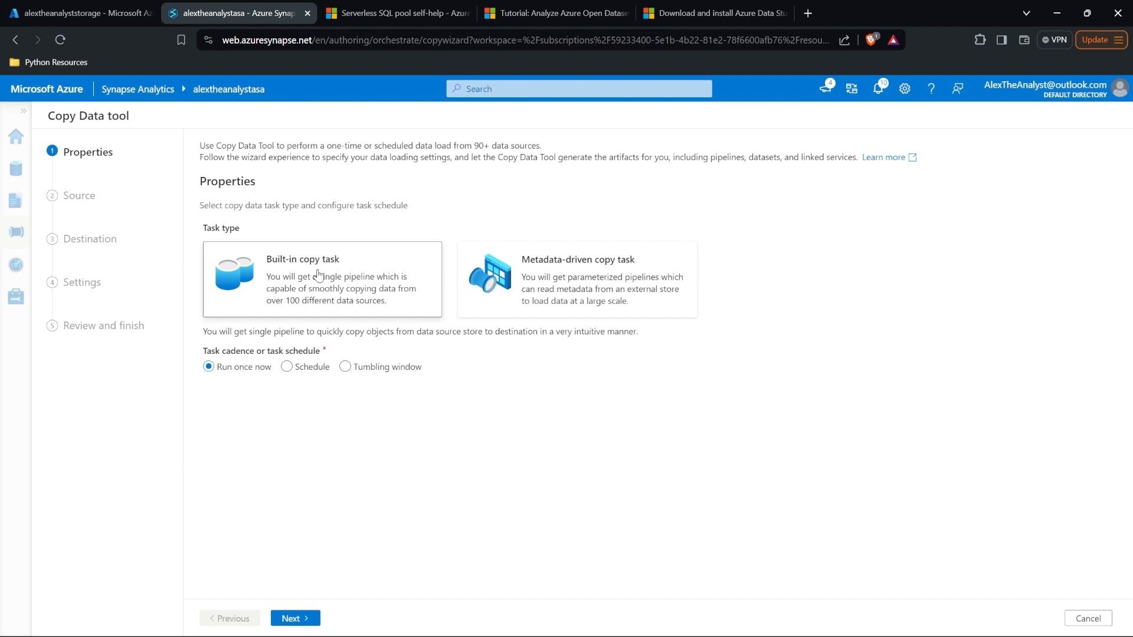
Step: Set the copy source to Azure Blob Storage using the AzureBlobStorage1 connection
left_click(295, 619)
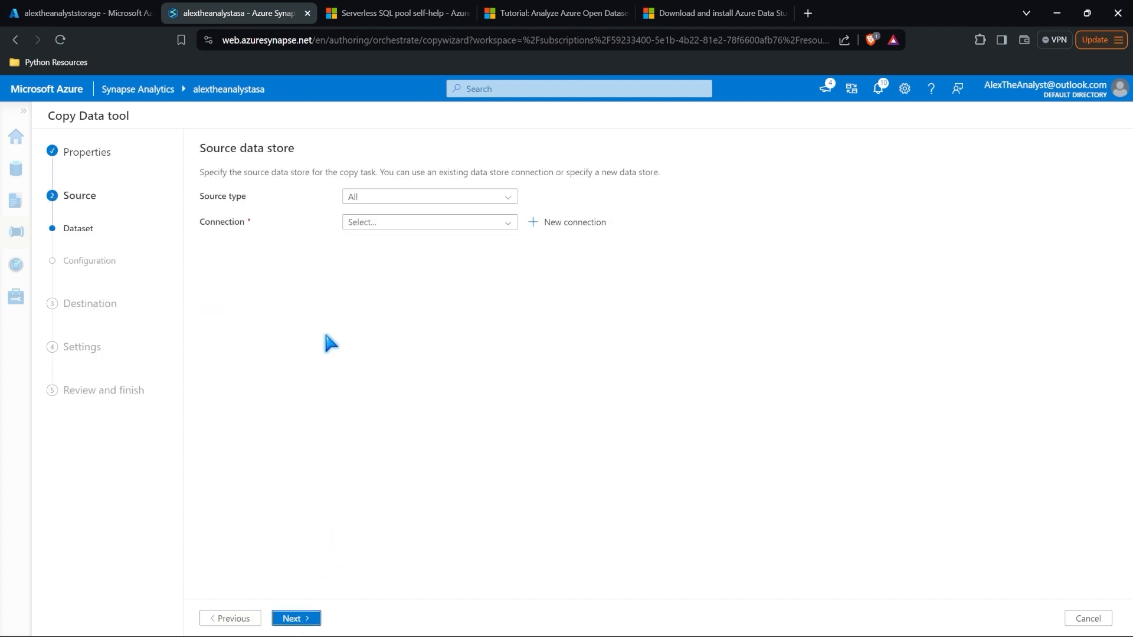
left_click(450, 202)
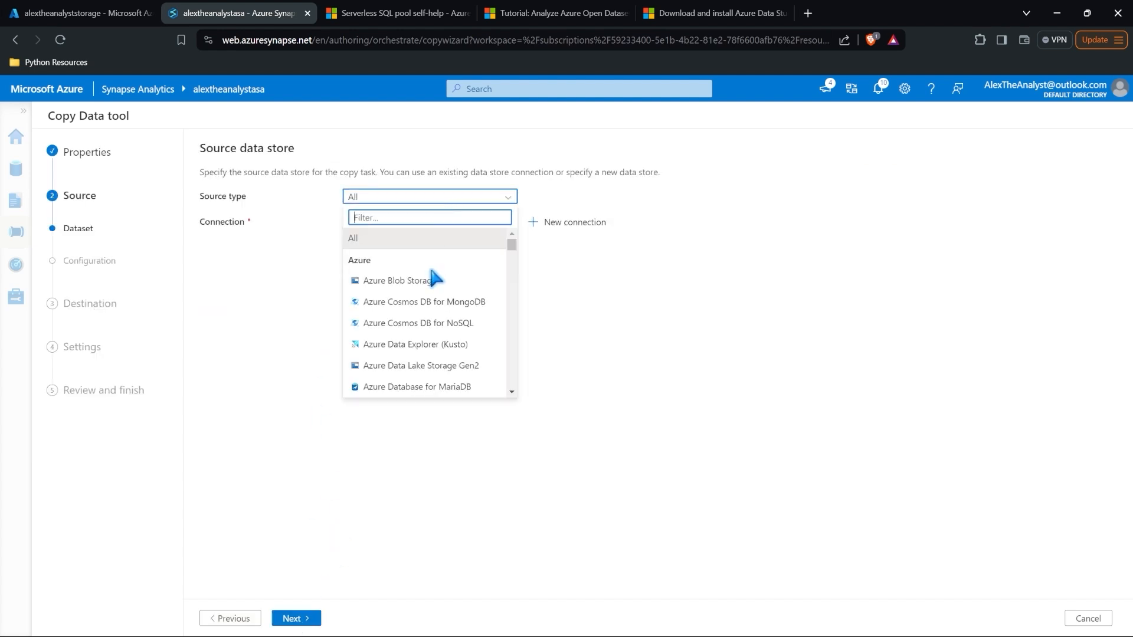
left_click(431, 281)
left_click(431, 229)
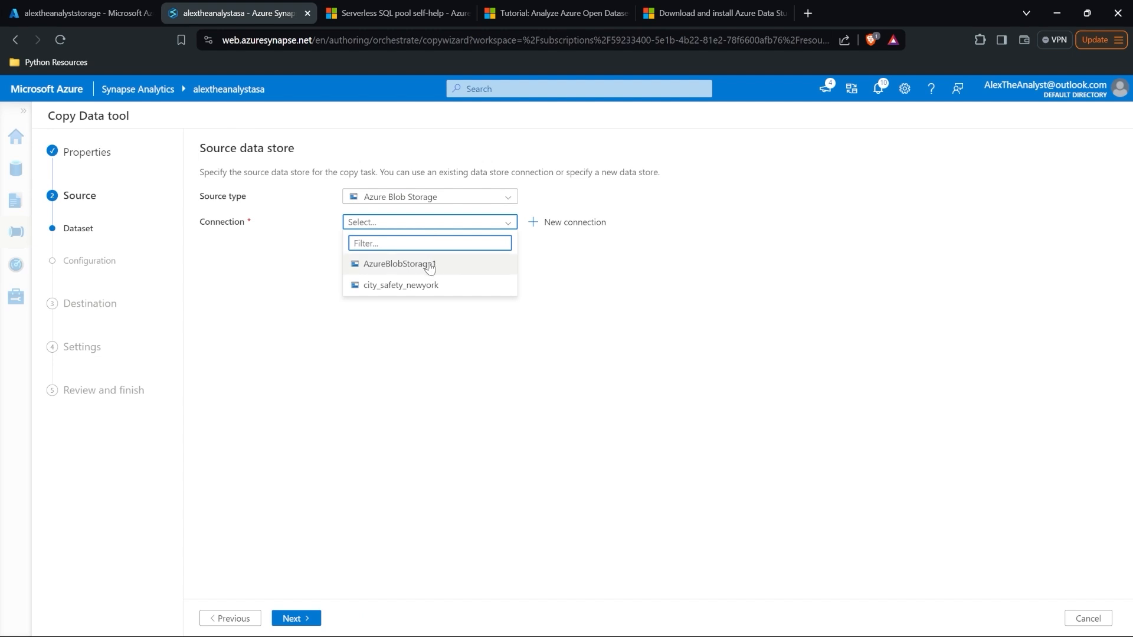
left_click(429, 263)
left_click(302, 620)
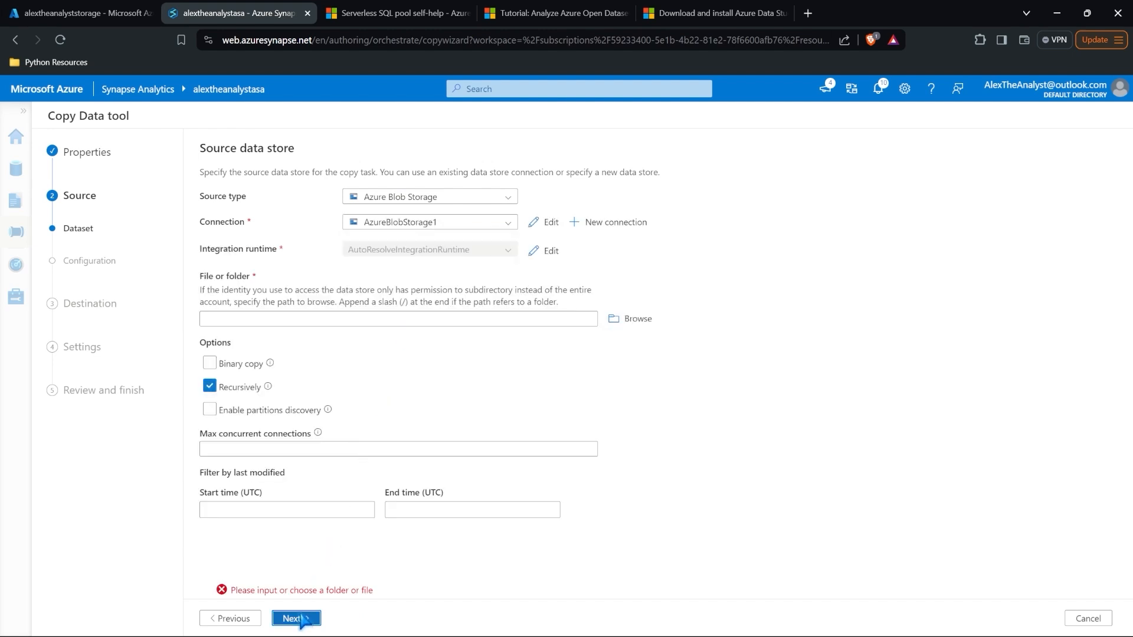
Step: Choose Products.csv from atacontainer as the source file and accept its comma-delimited header format
left_click(636, 312)
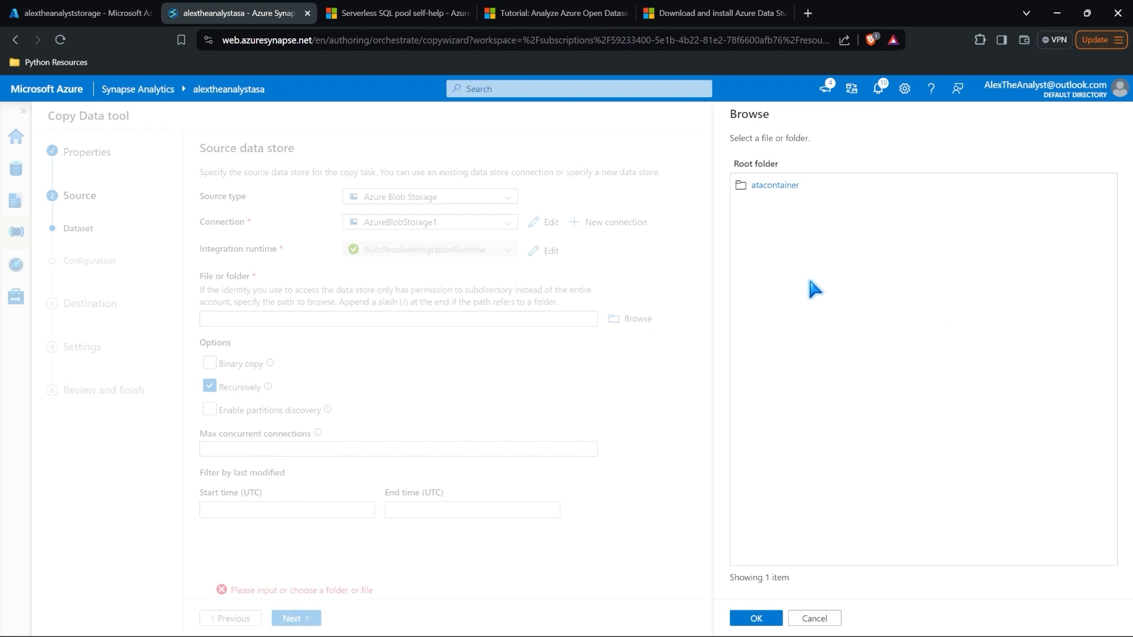
left_click(791, 187)
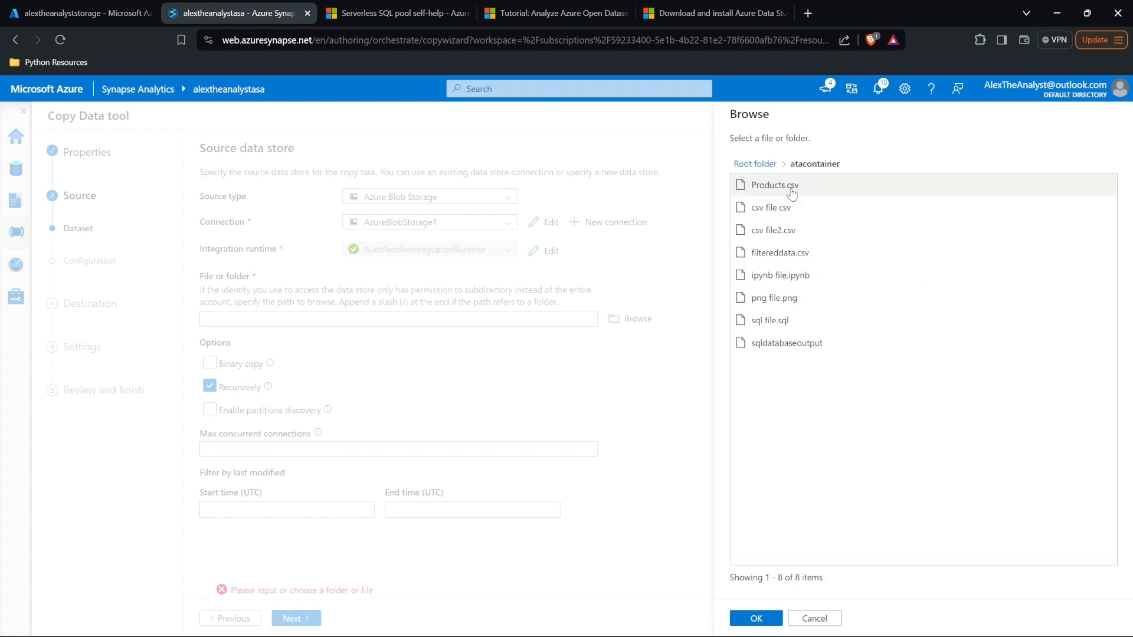
left_click(823, 188)
left_click(755, 619)
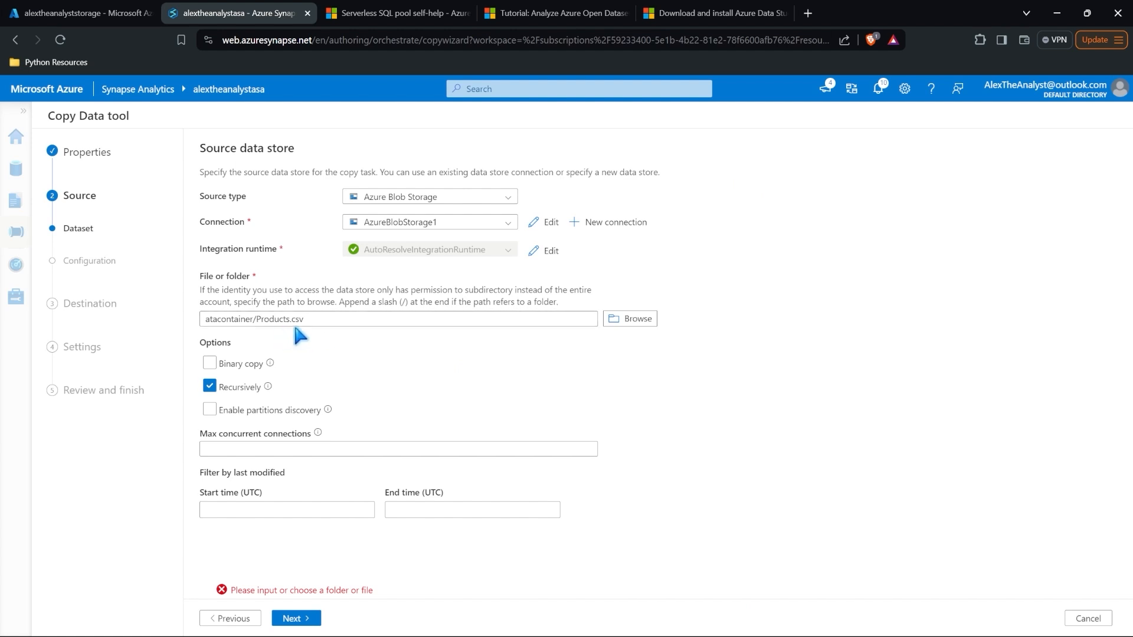
left_click(298, 617)
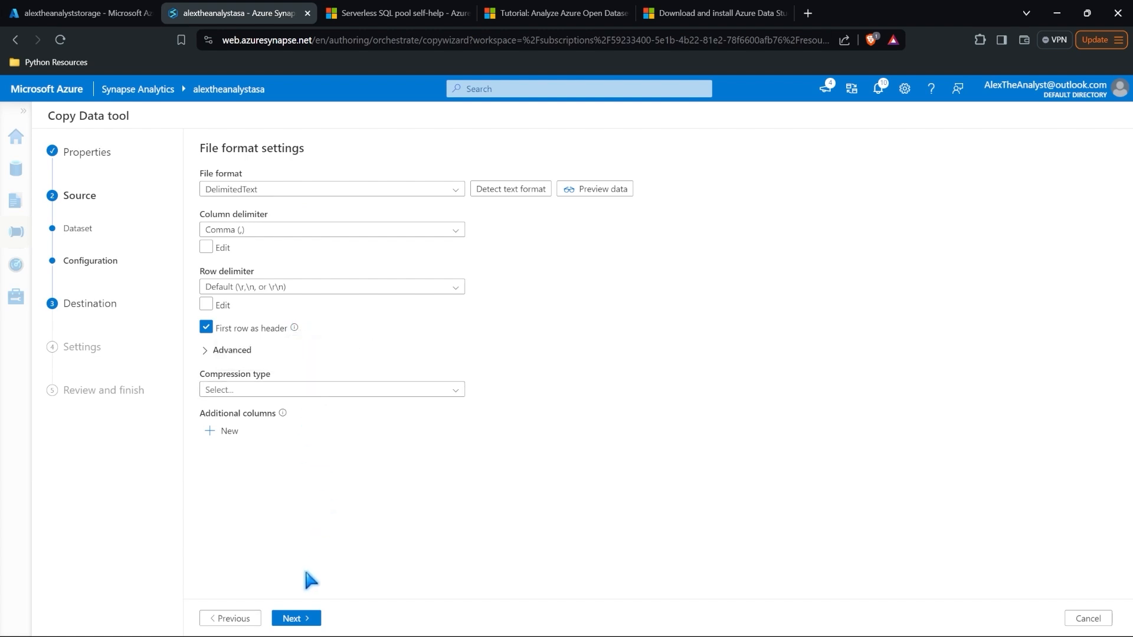
left_click(297, 618)
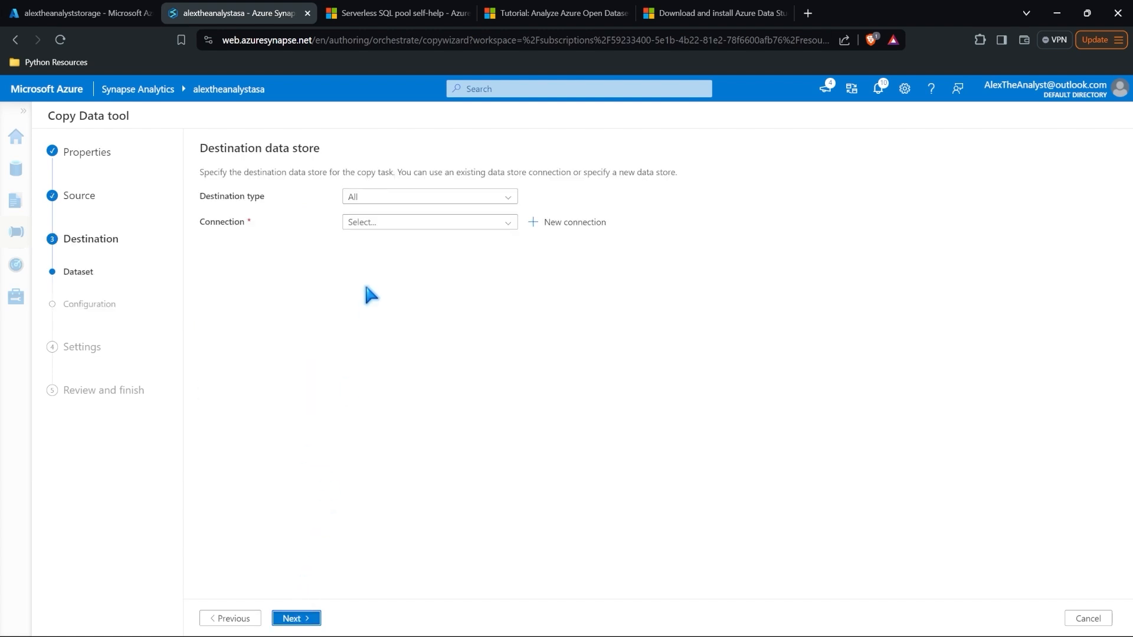
Step: Set the destination type to Azure Blob Storage with the AzureBlobStorage1 connection
left_click(403, 198)
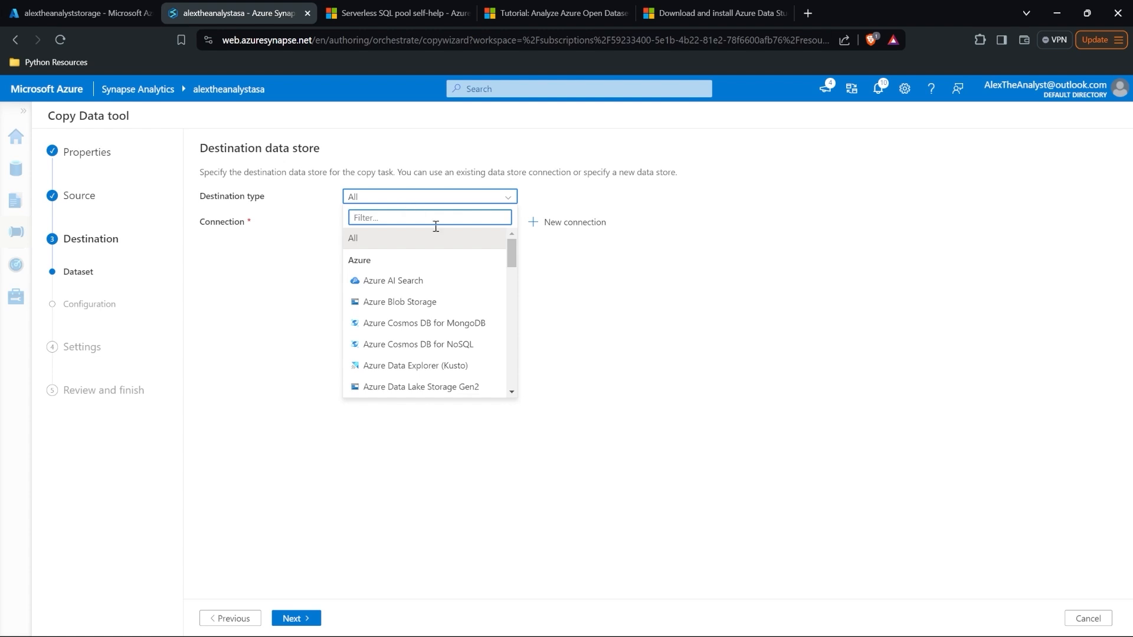
mouse_move(511, 253)
left_mouse_down()
mouse_move(511, 313)
mouse_move(512, 258)
left_mouse_up()
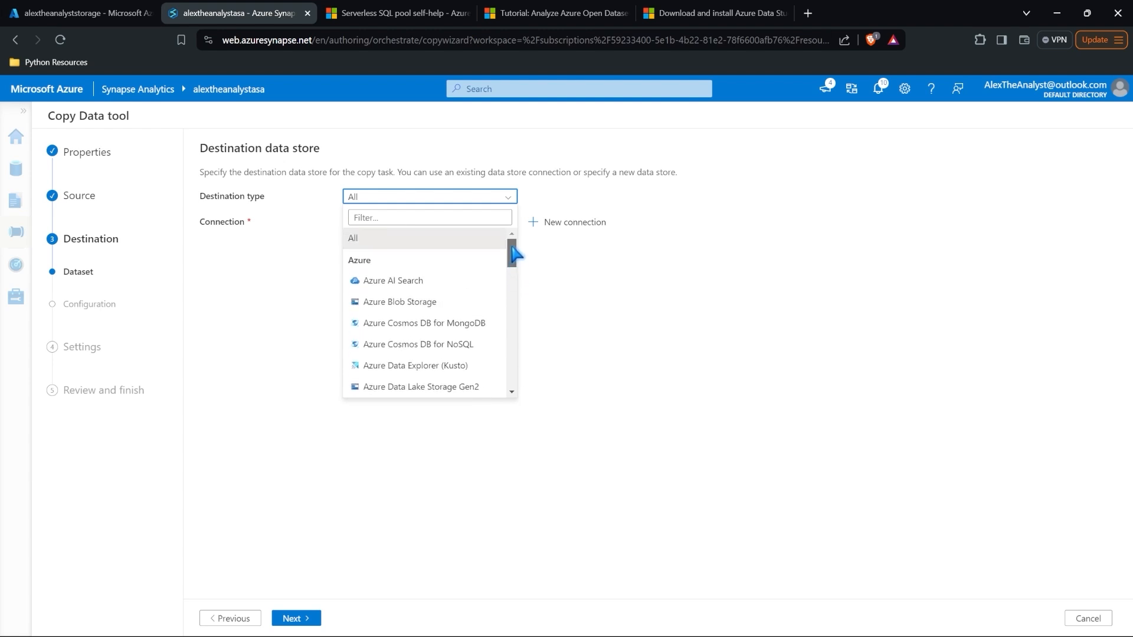
left_click(457, 307)
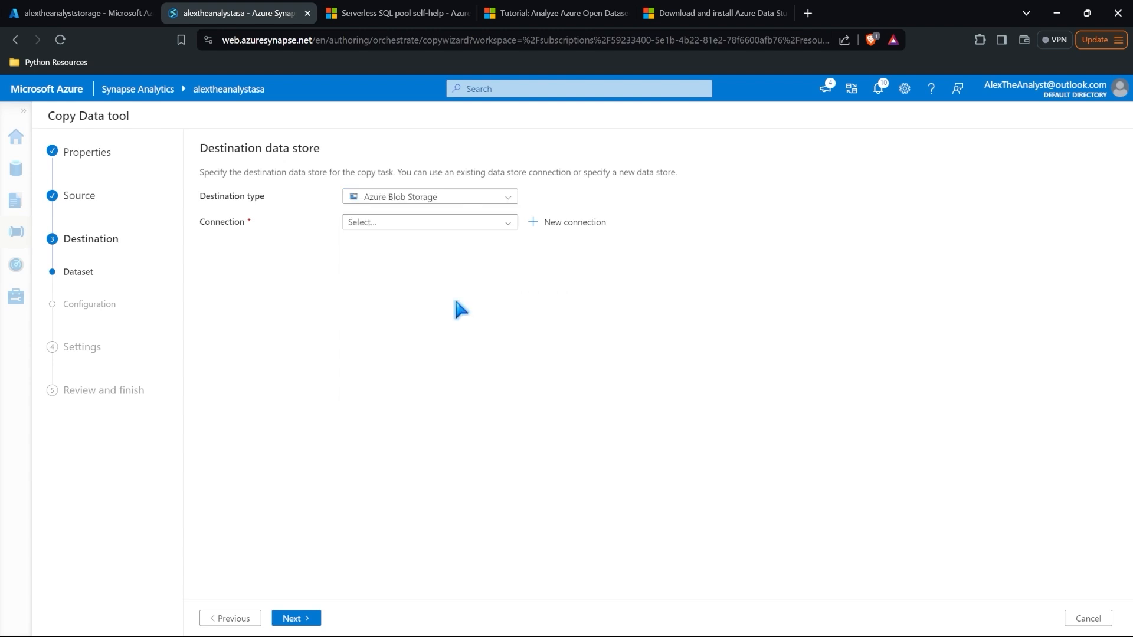
left_click(461, 222)
left_click(457, 263)
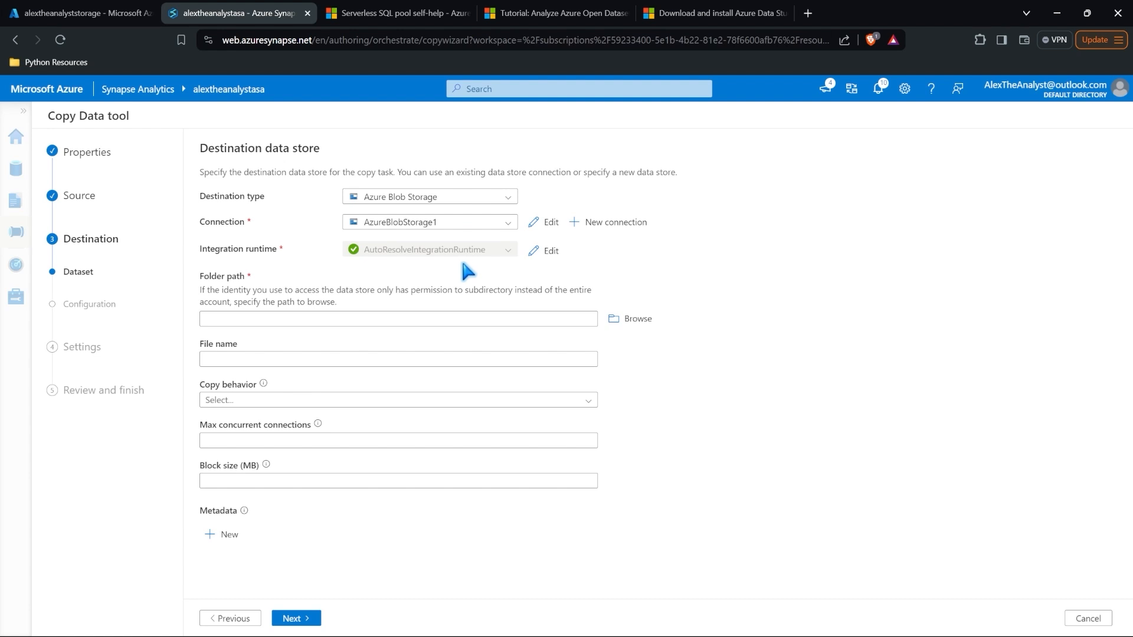
Step: Target atacontainer with file name products_copied.csv, keeping delimited text format, and advance to Settings
left_click(633, 318)
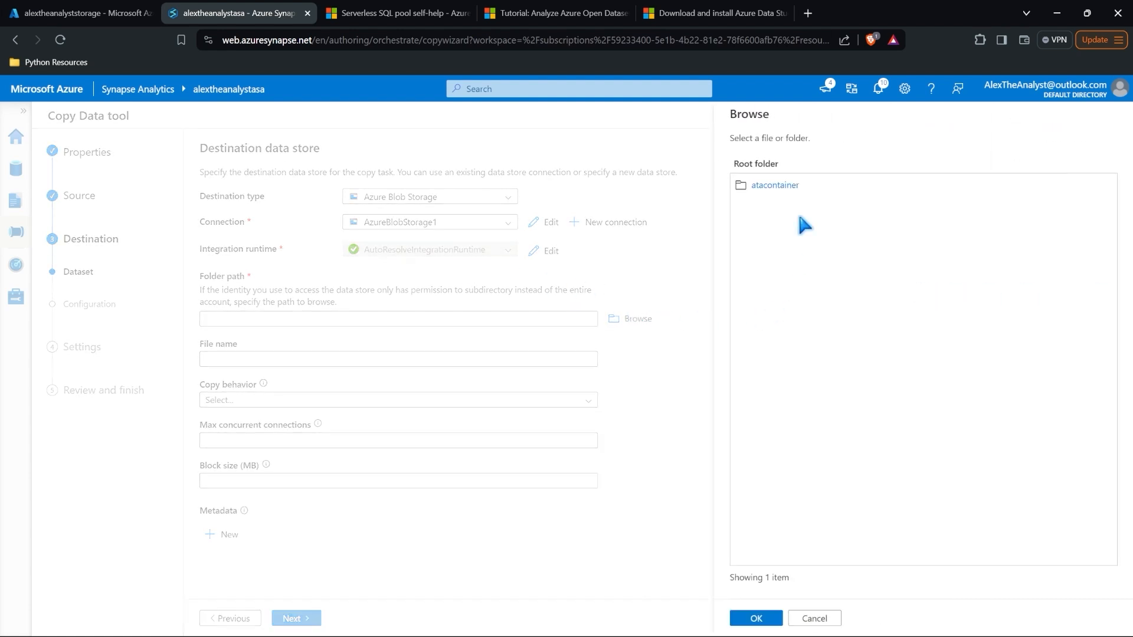
left_click(799, 188)
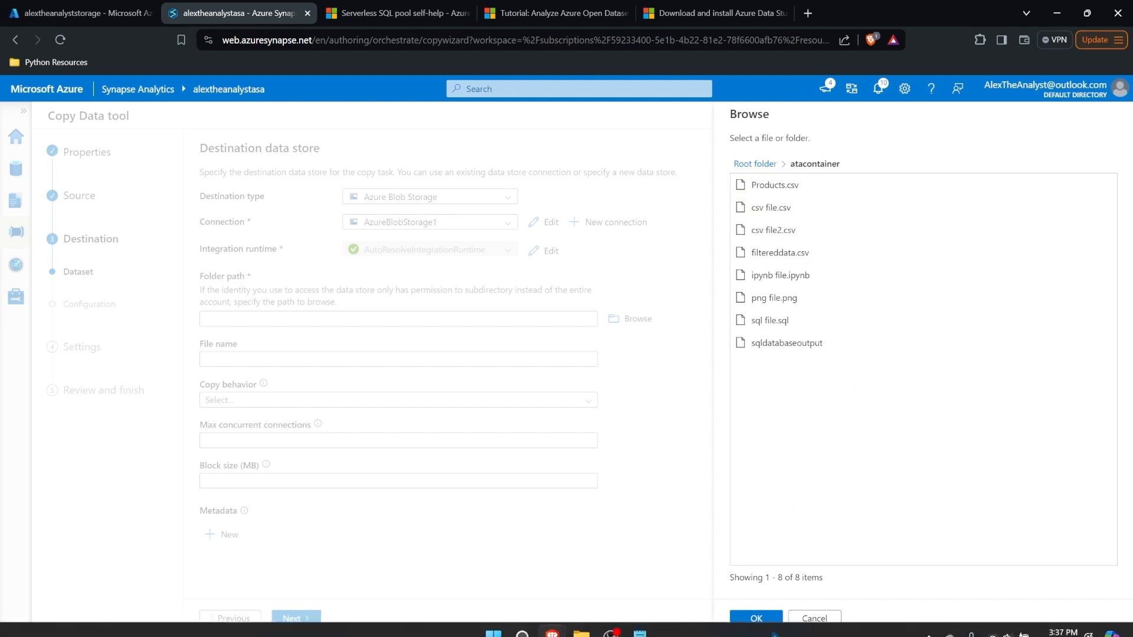
left_click(759, 619)
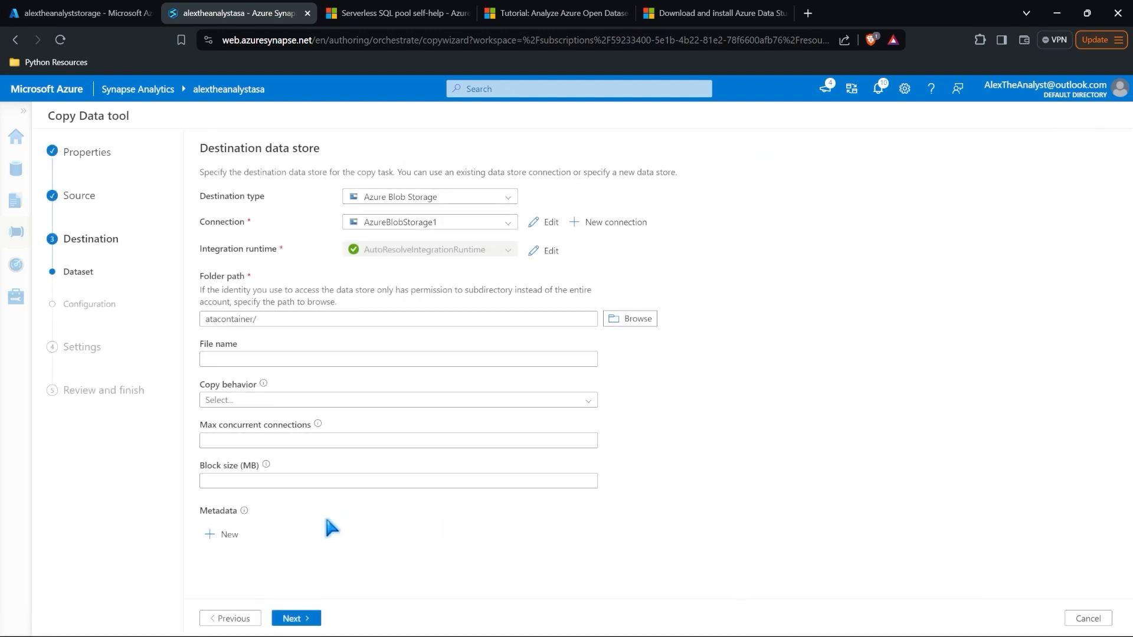
left_click(346, 361)
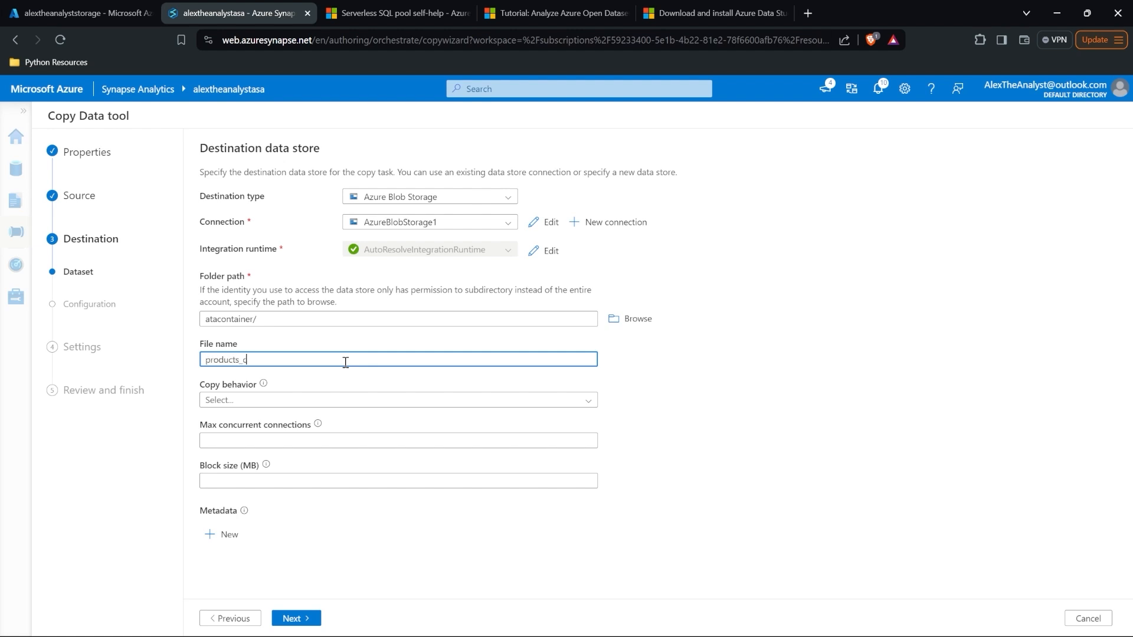
type("products_copied.csv")
left_click(348, 518)
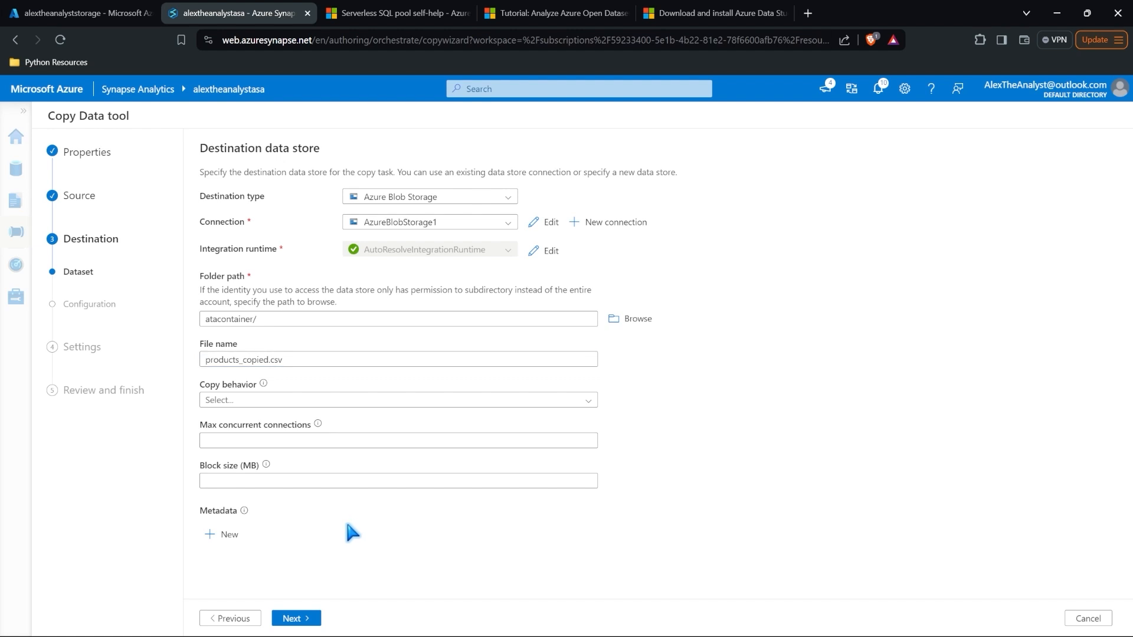
left_click(296, 617)
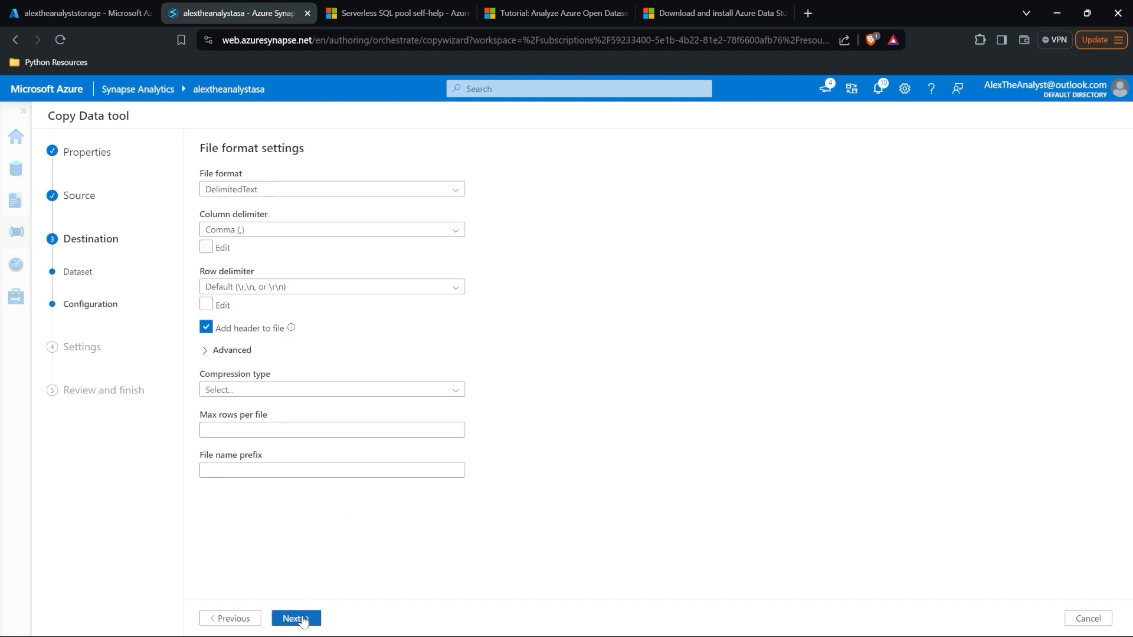
left_click(298, 618)
Step: Name the copy task copy_data, then deploy it and finish once the pipeline runs
double_click(442, 202)
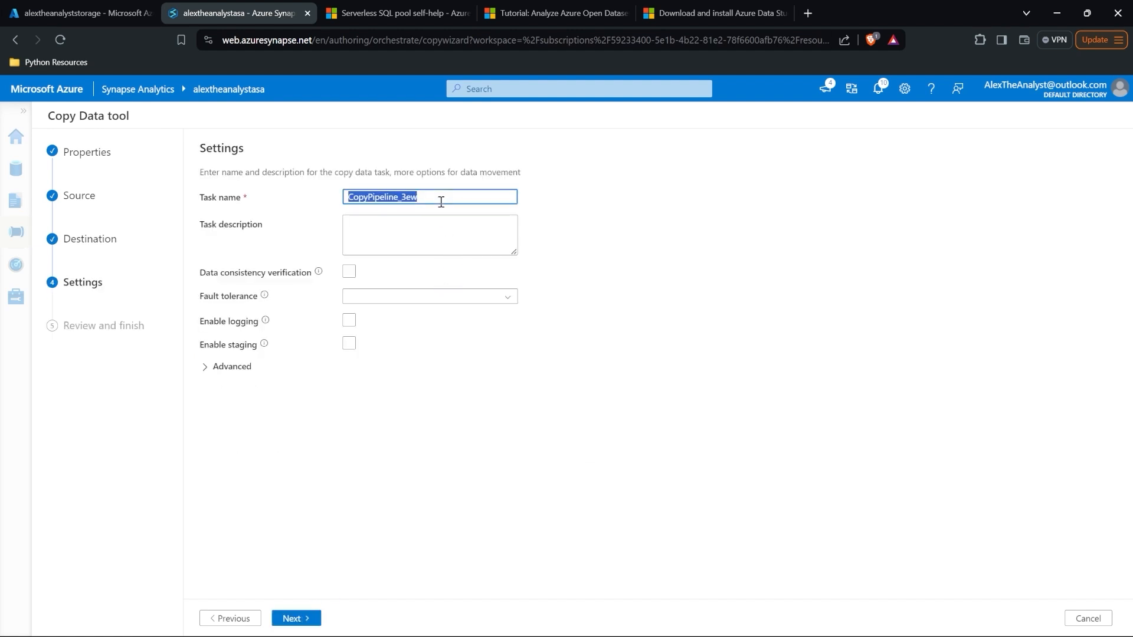
type("copy_data")
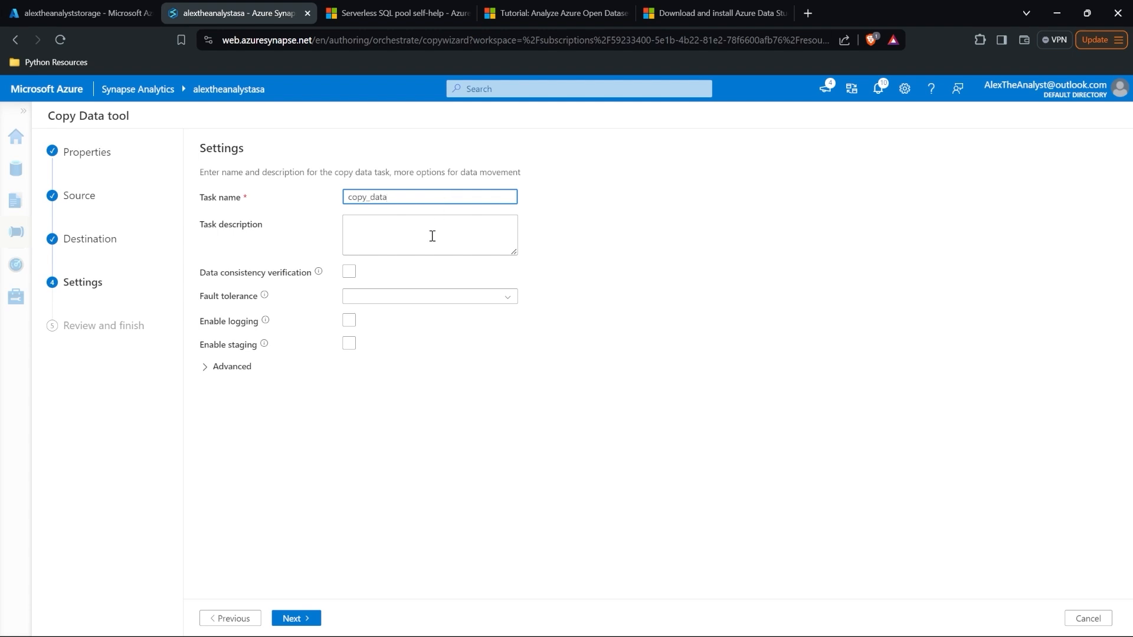
left_click(294, 620)
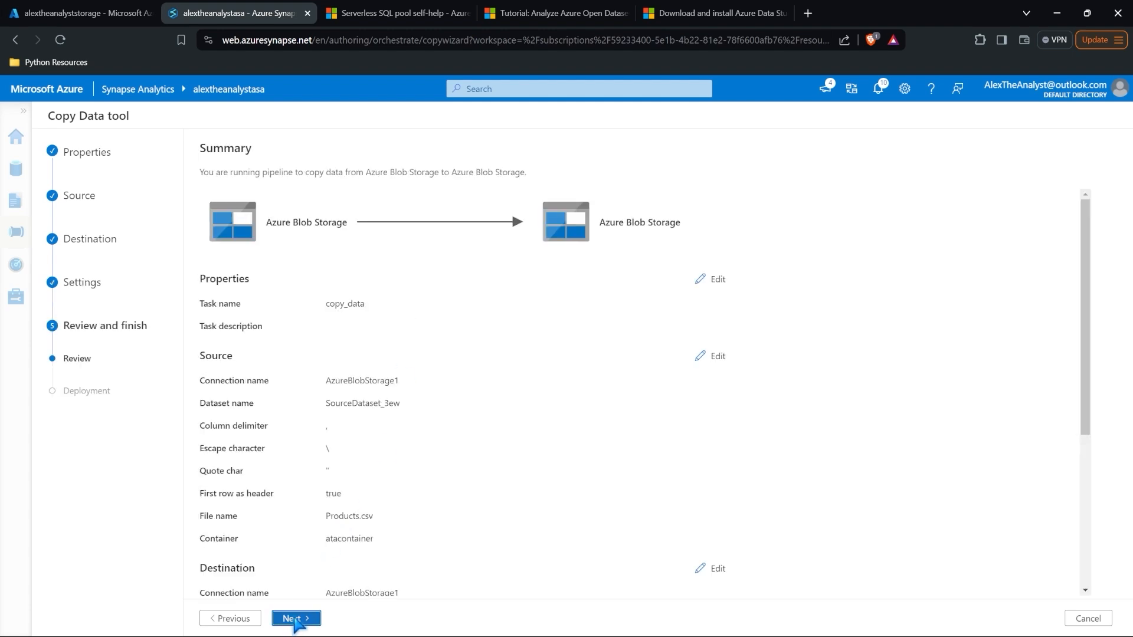
left_click(294, 618)
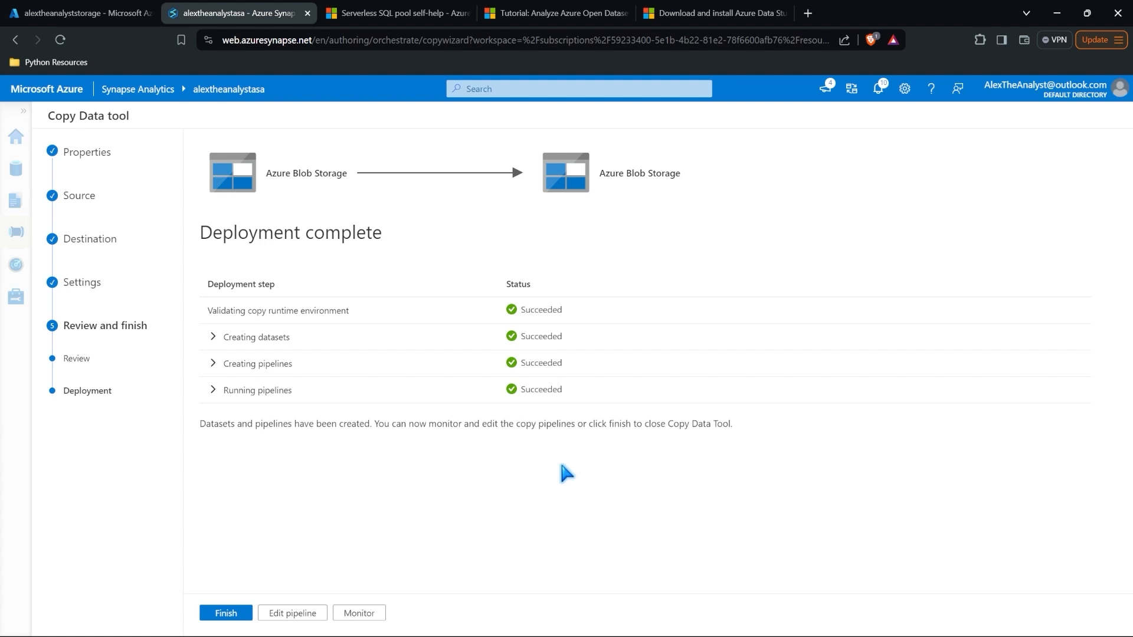
left_click(229, 612)
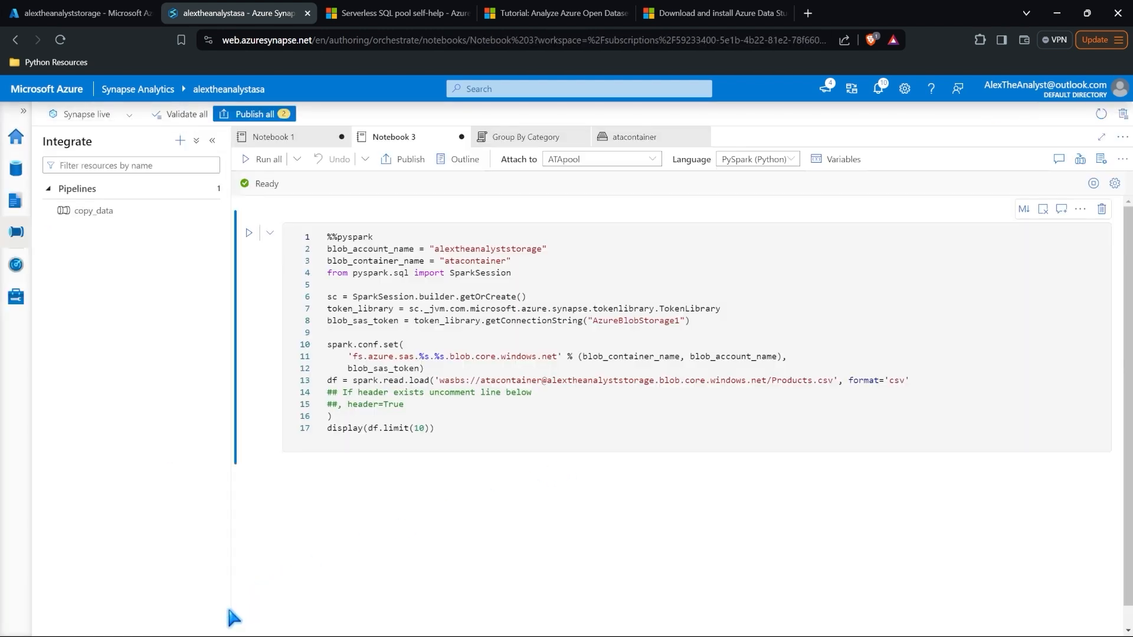
Step: Open the copy_data pipeline and publish all pending workspace changes, including the two new notebooks
left_click(114, 213)
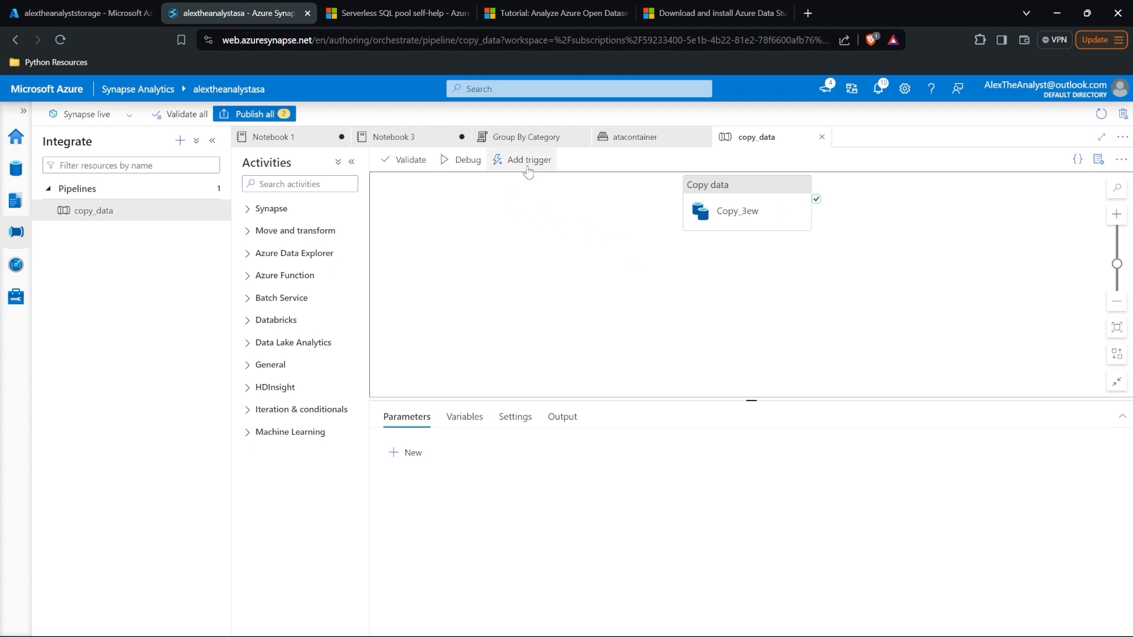
left_click(260, 115)
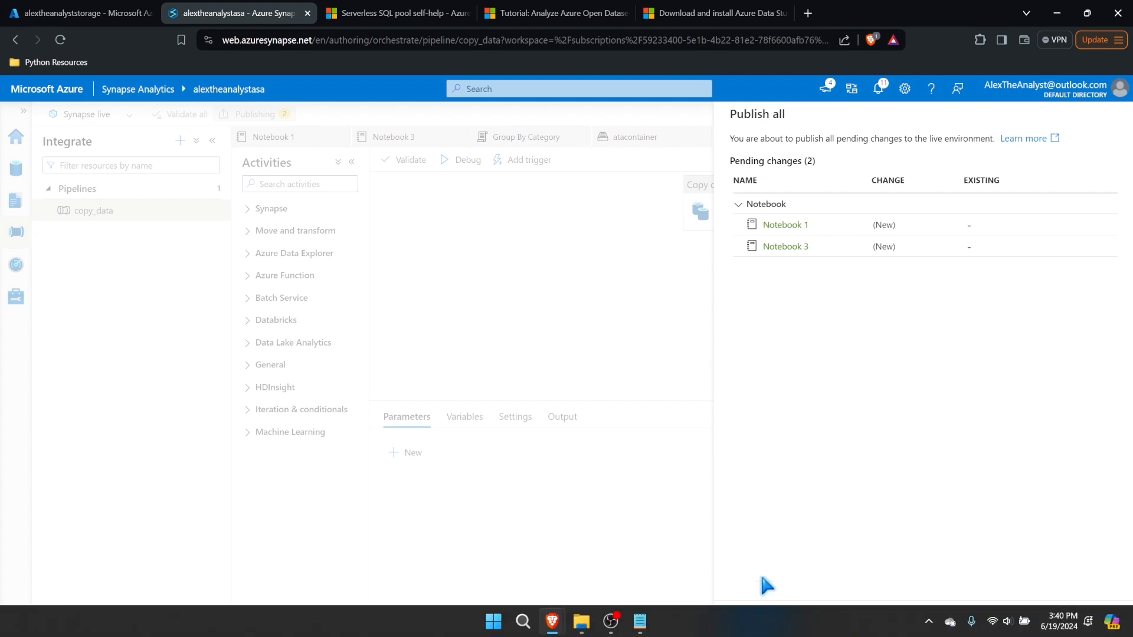
left_click(756, 619)
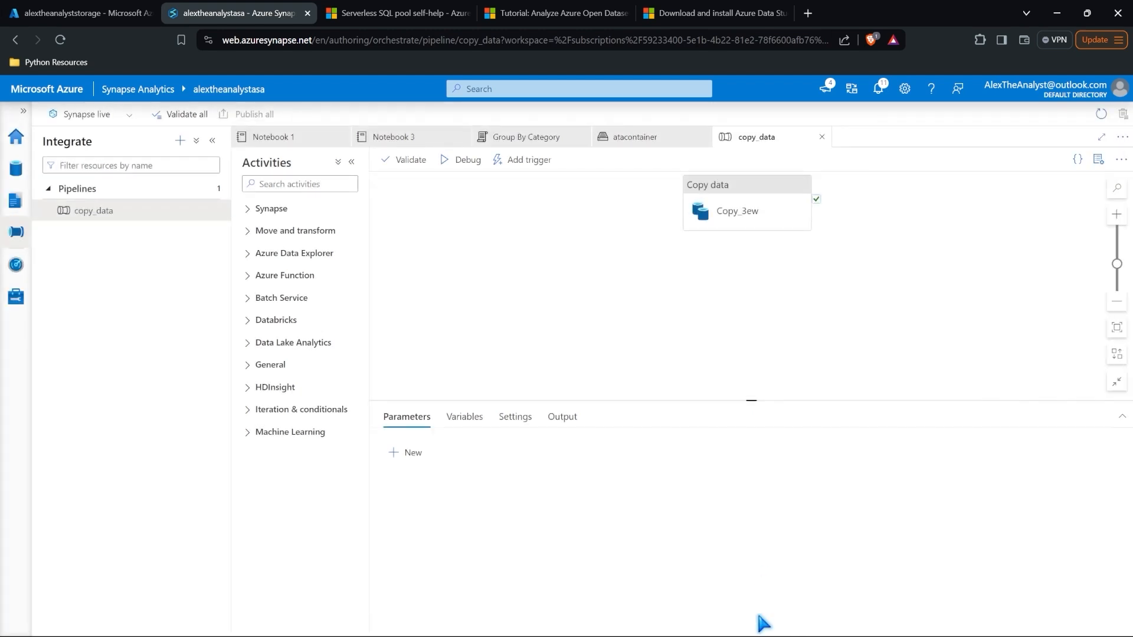
Step: Trigger copy_data now and confirm in its run details that it succeeded in 13s
left_click(526, 163)
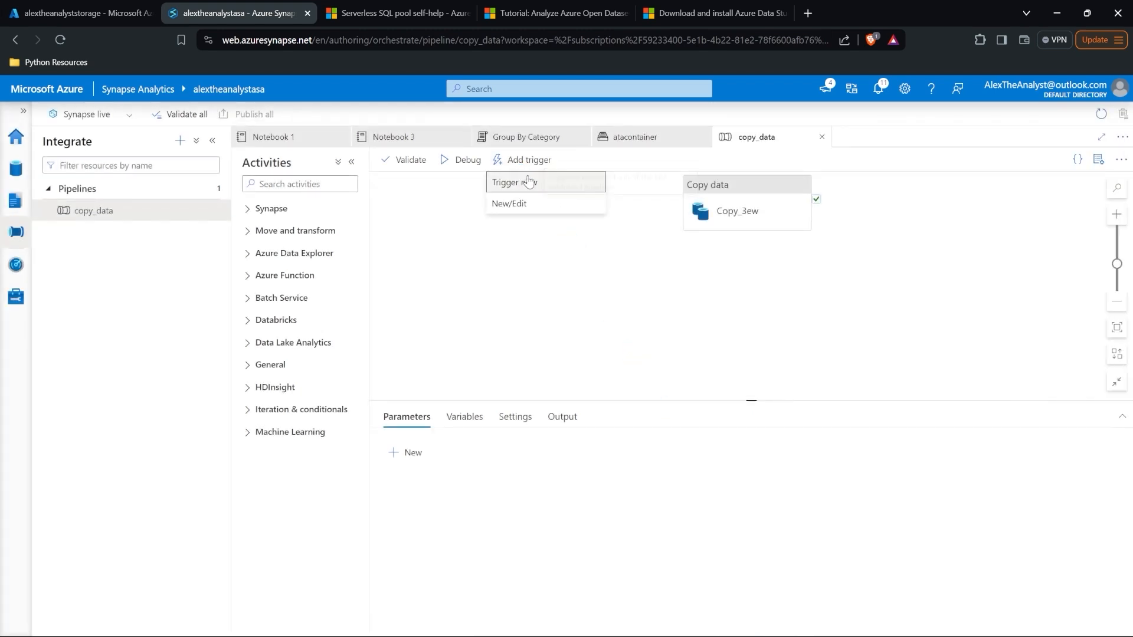
left_click(531, 184)
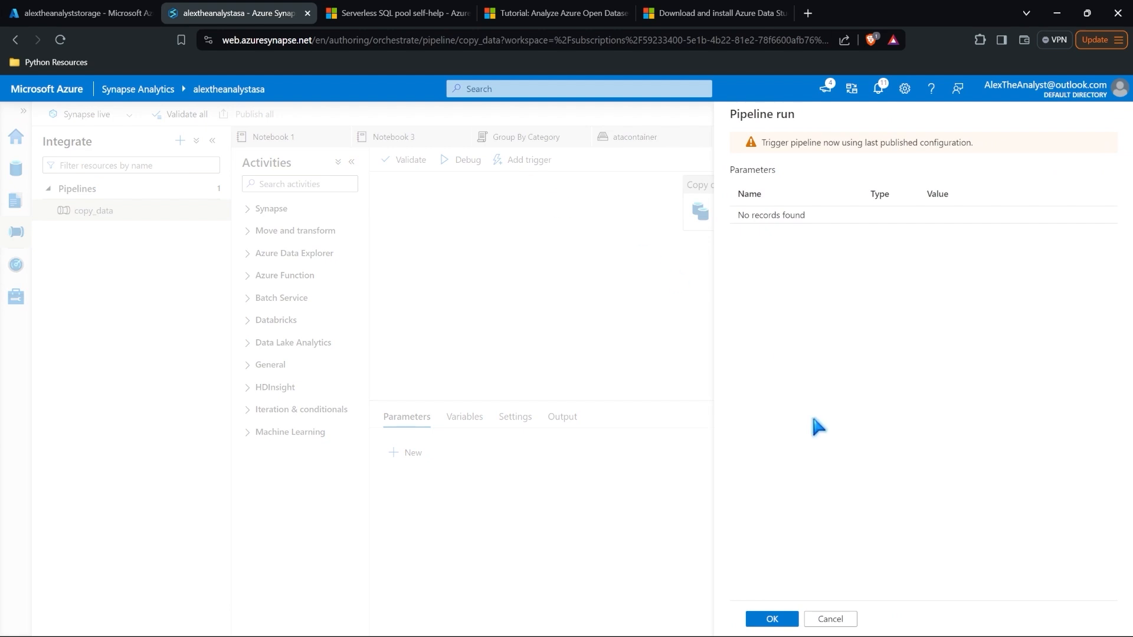
left_click(778, 620)
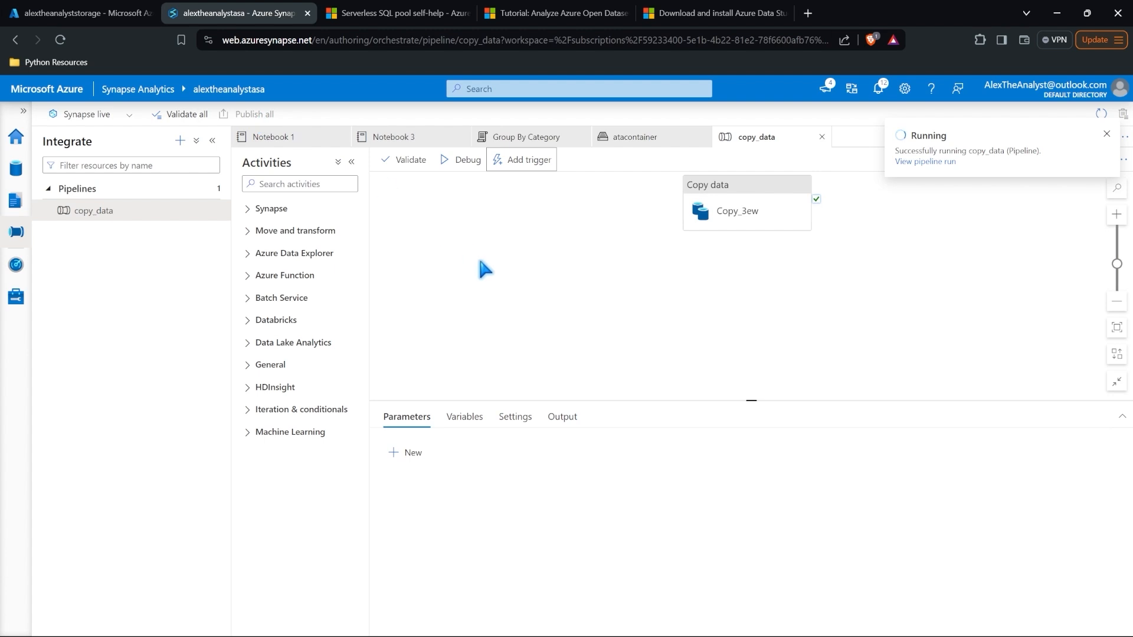
left_click(522, 159)
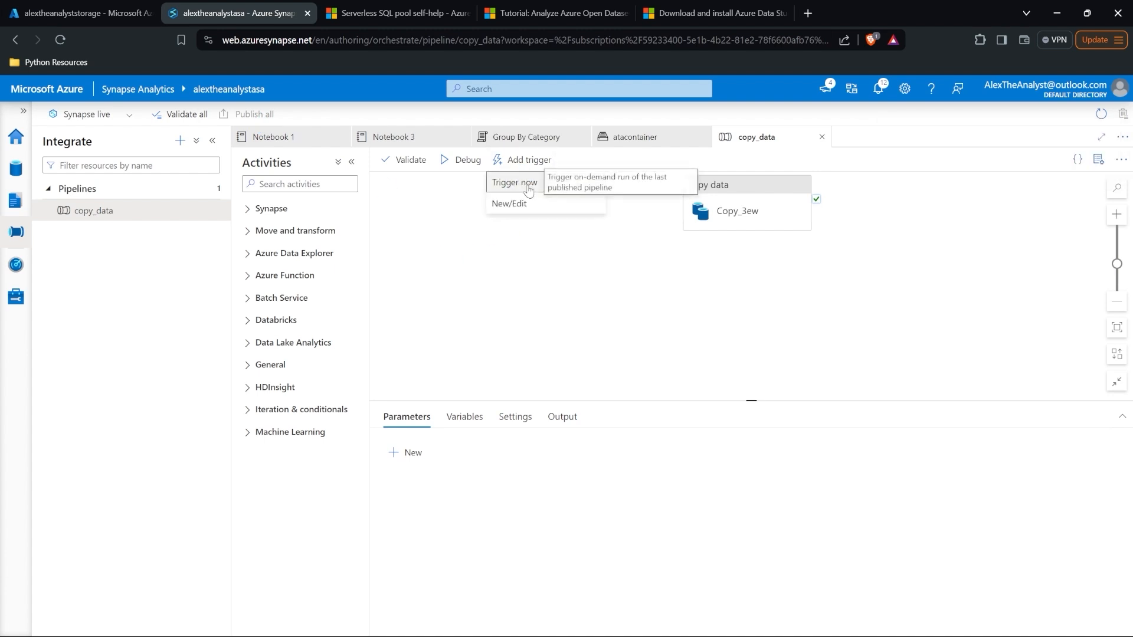
left_click(563, 245)
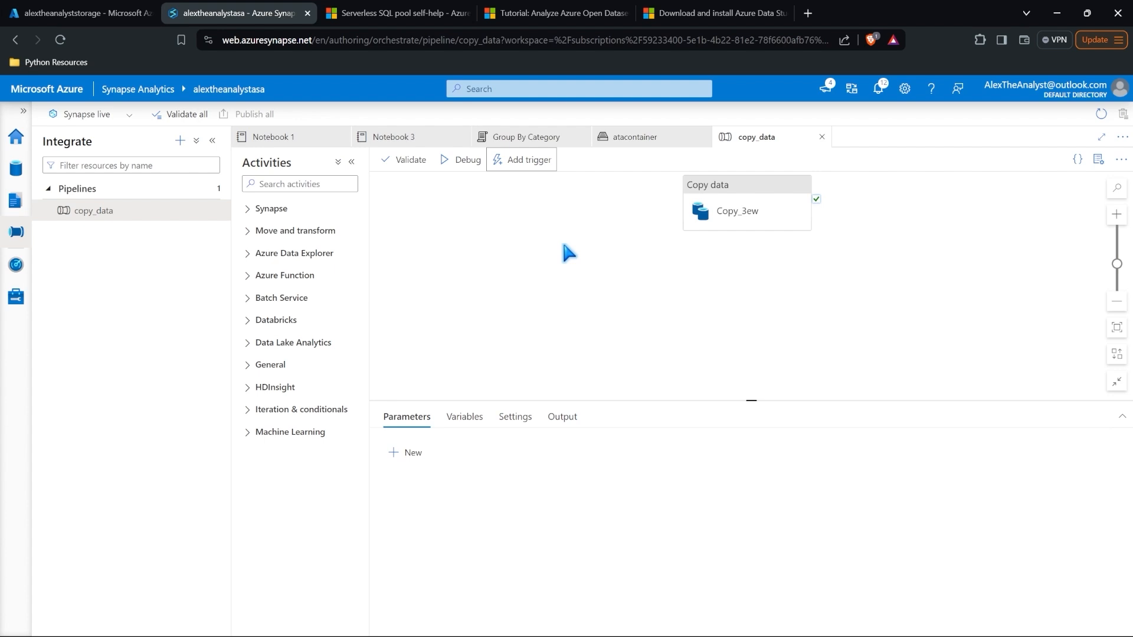
left_click(878, 88)
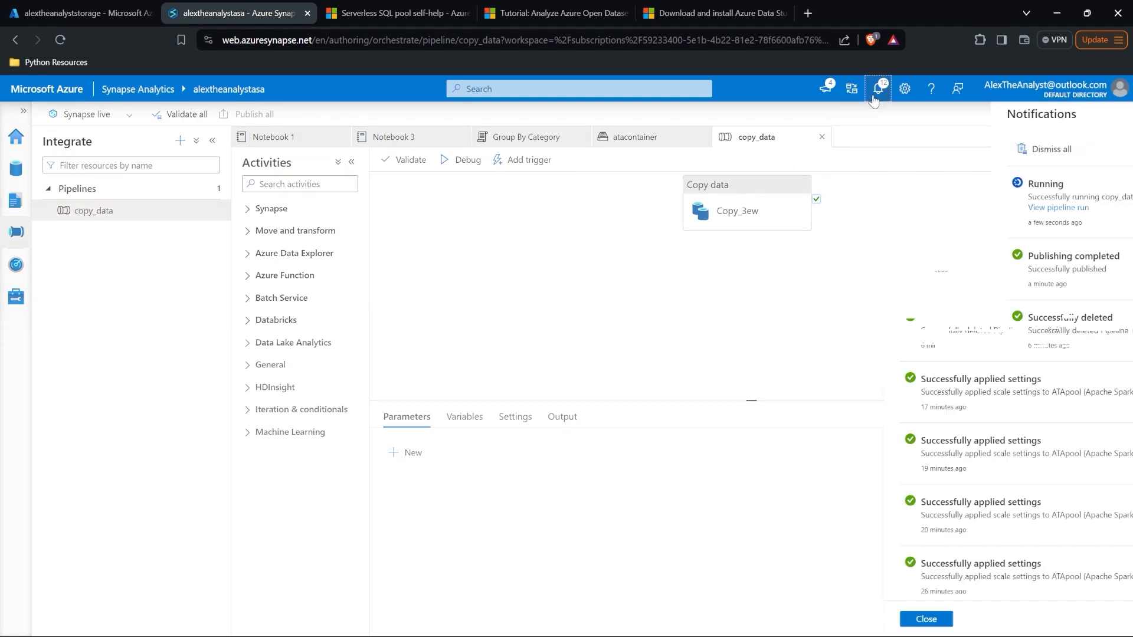
left_click(790, 210)
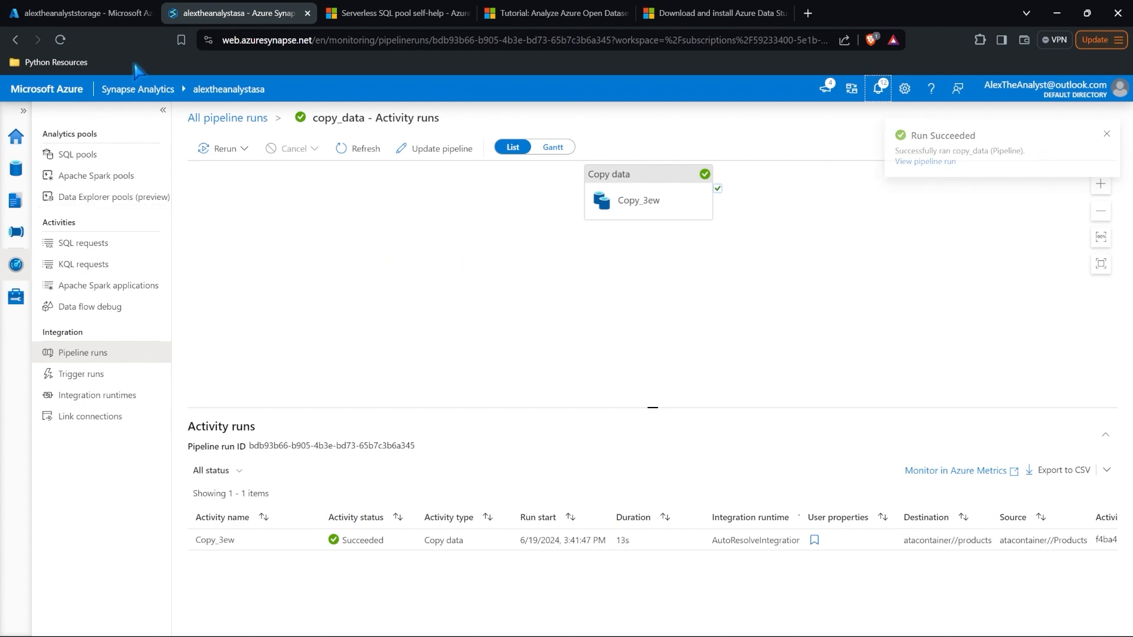
left_click(107, 13)
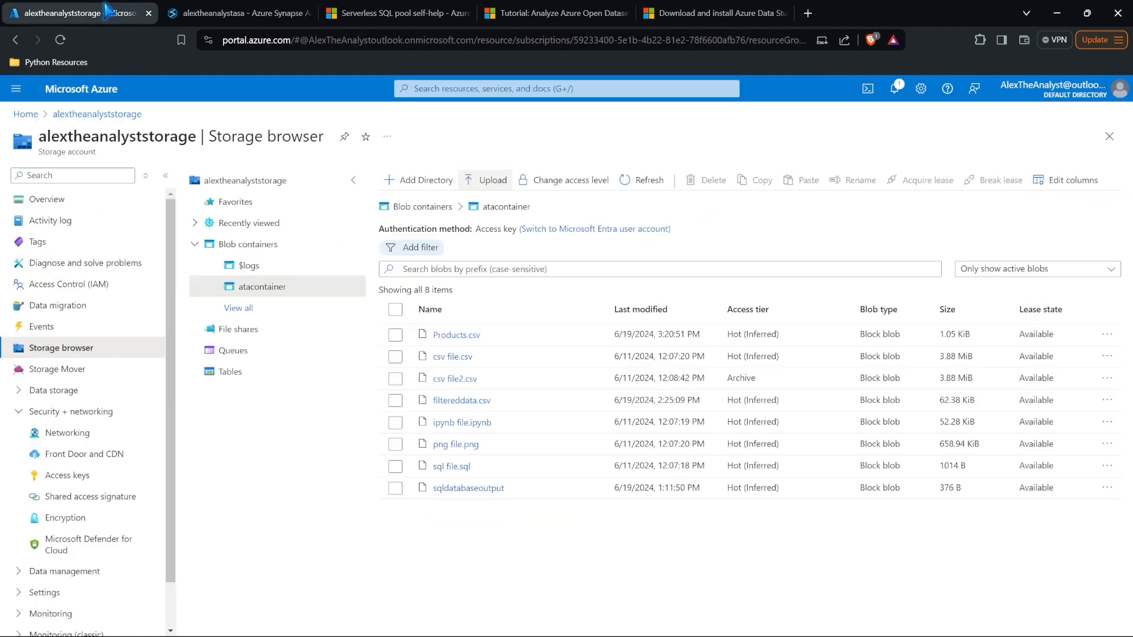
Step: Reload the storage browser and open atacontainer to find products_copied.csv (1.05 KiB) among 9 blobs
left_click(59, 40)
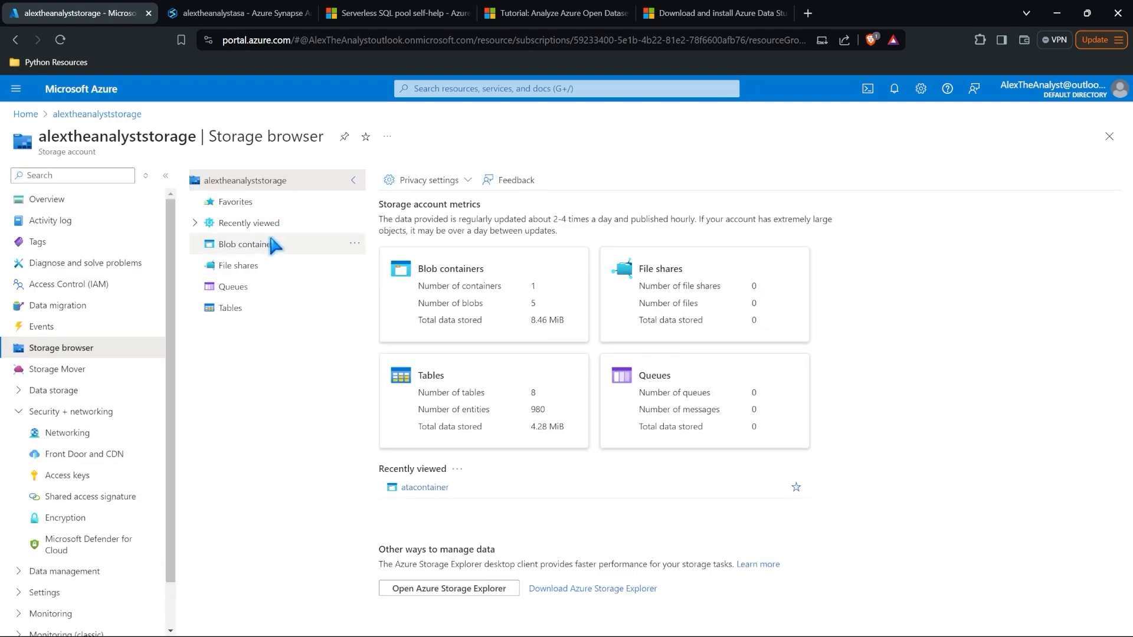
left_click(271, 244)
left_click(457, 318)
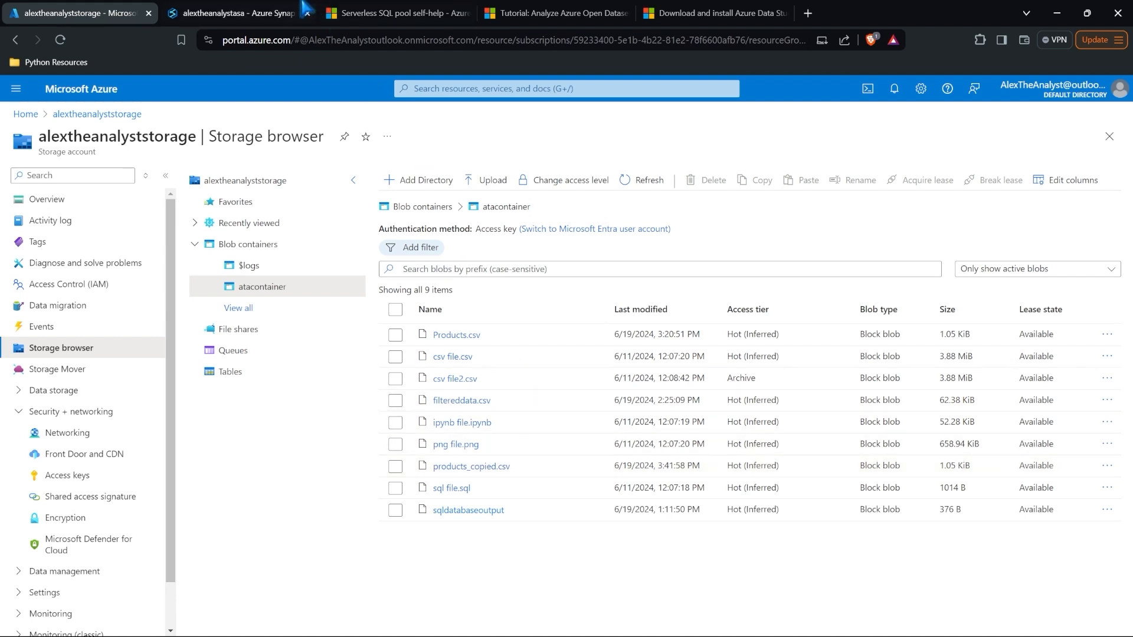
left_click(279, 8)
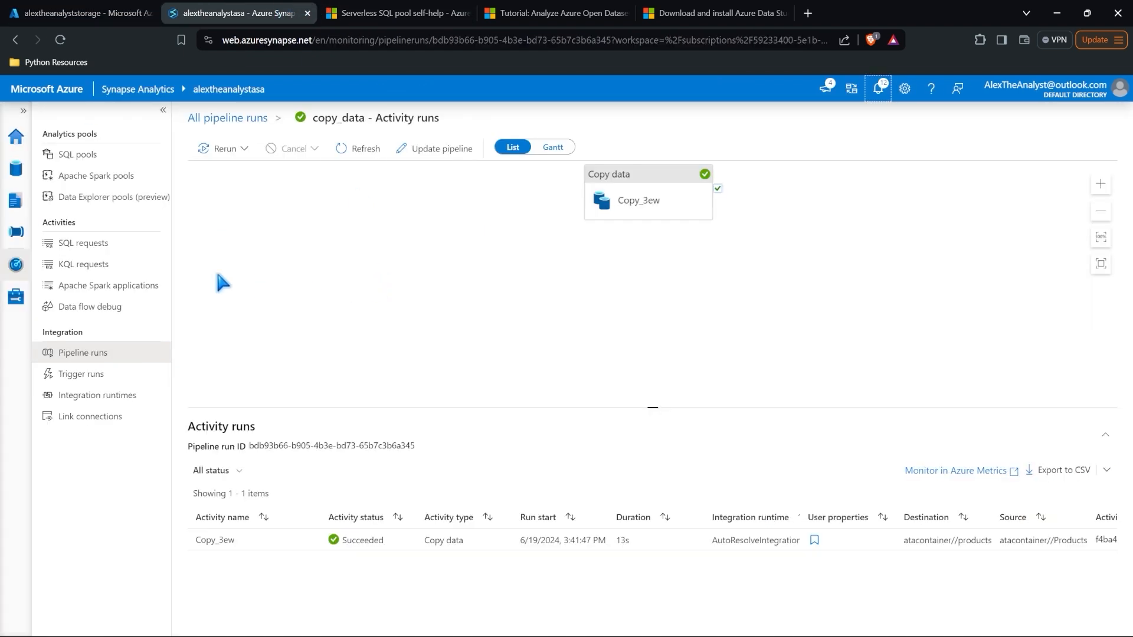
Step: Open copy_data for editing and expand then collapse the Synapse and Move and transform activity groups
left_click(15, 231)
left_click(24, 110)
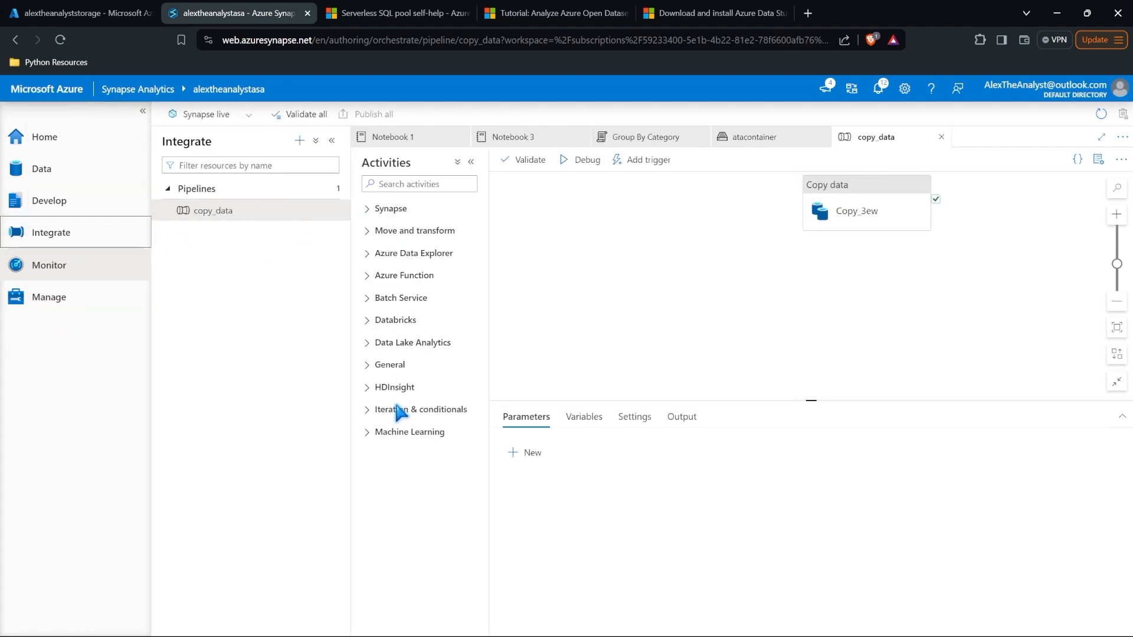
left_click(375, 211)
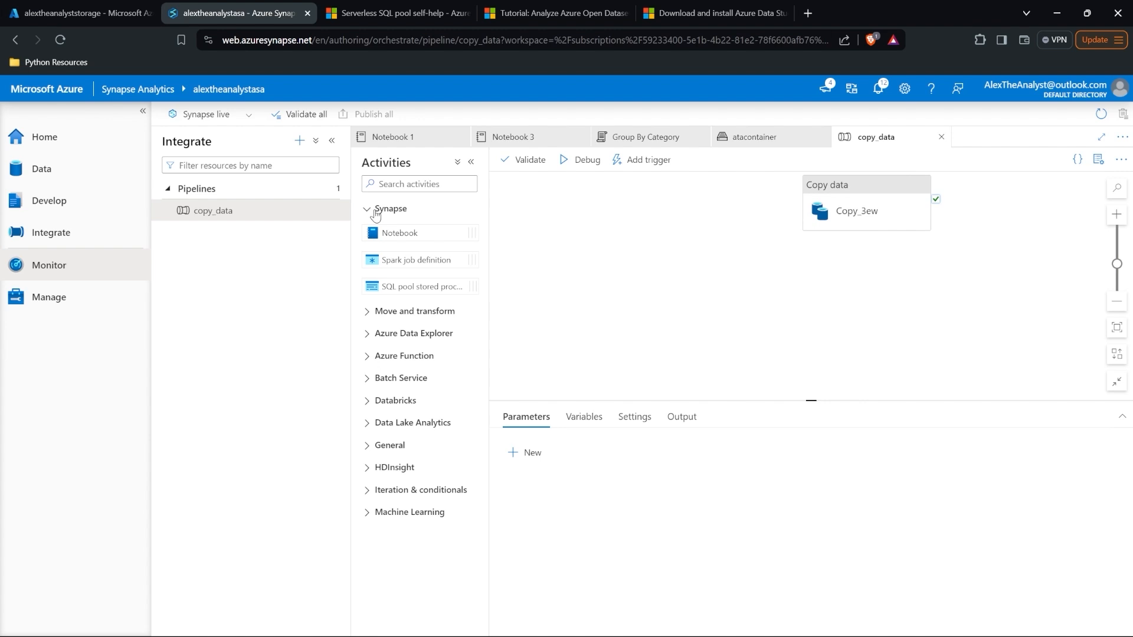
left_click(375, 212)
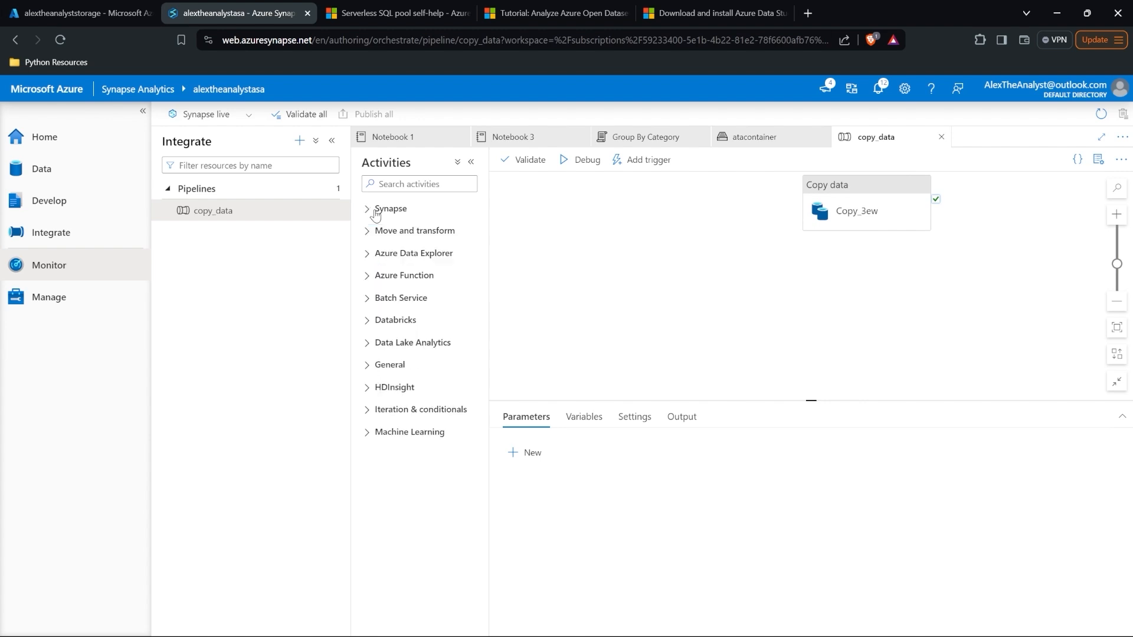
left_click(400, 236)
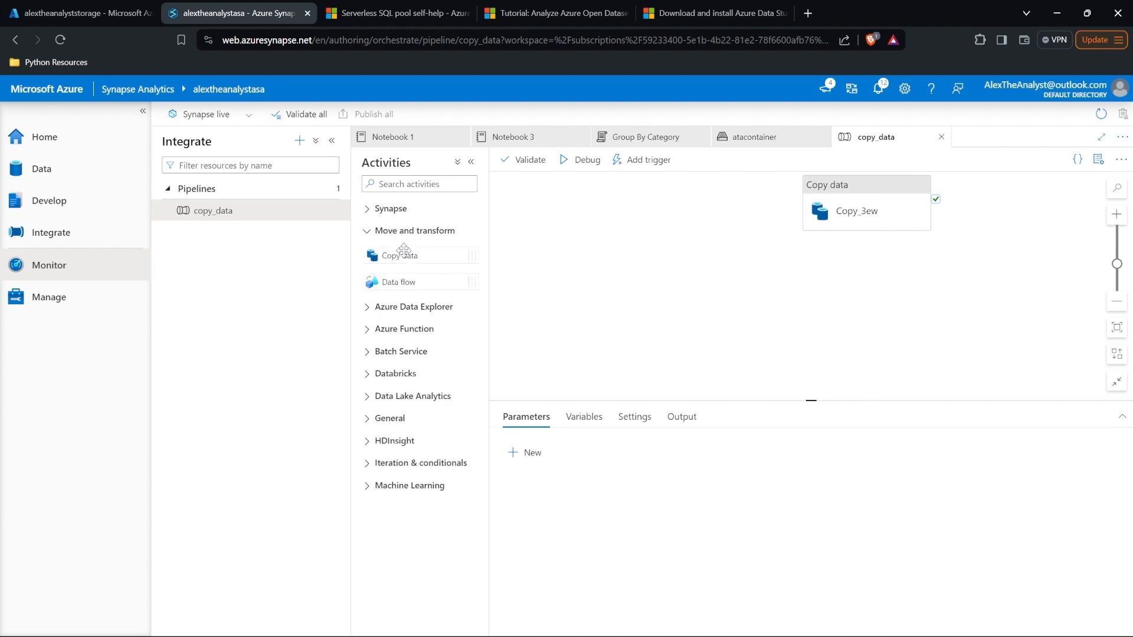
left_click(418, 234)
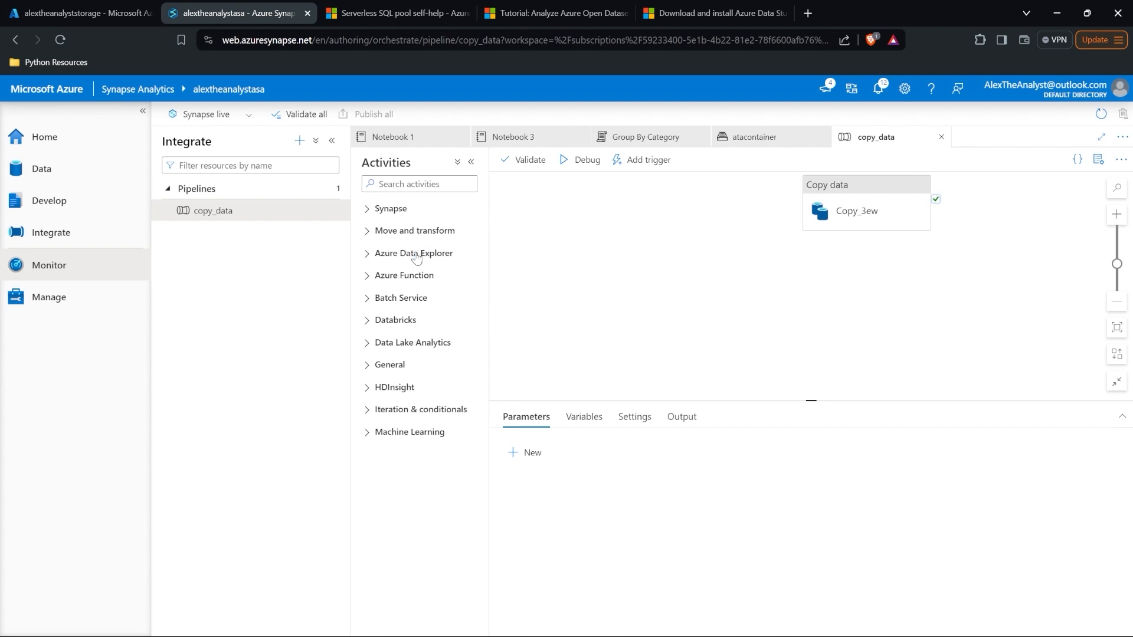
Step: Expand then collapse the Azure Data Explorer, Azure Function and General activity groups
left_click(416, 255)
left_click(416, 303)
left_click(406, 420)
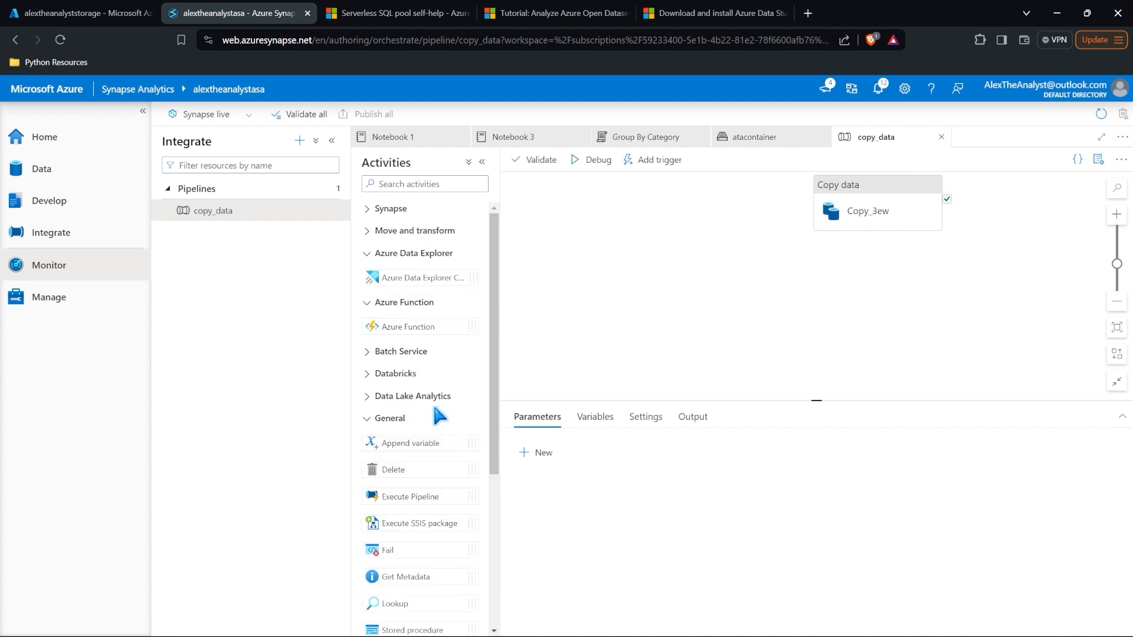
scroll(438, 413, "down", 2)
scroll(437, 413, "up", 2)
left_click(395, 420)
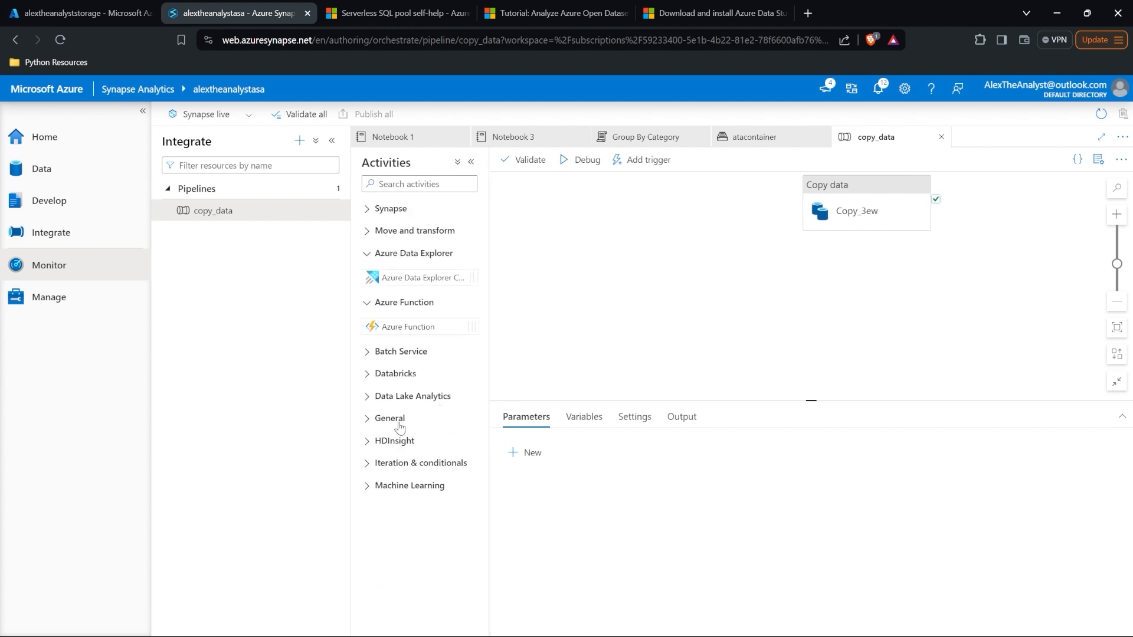
left_click(388, 304)
left_click(395, 255)
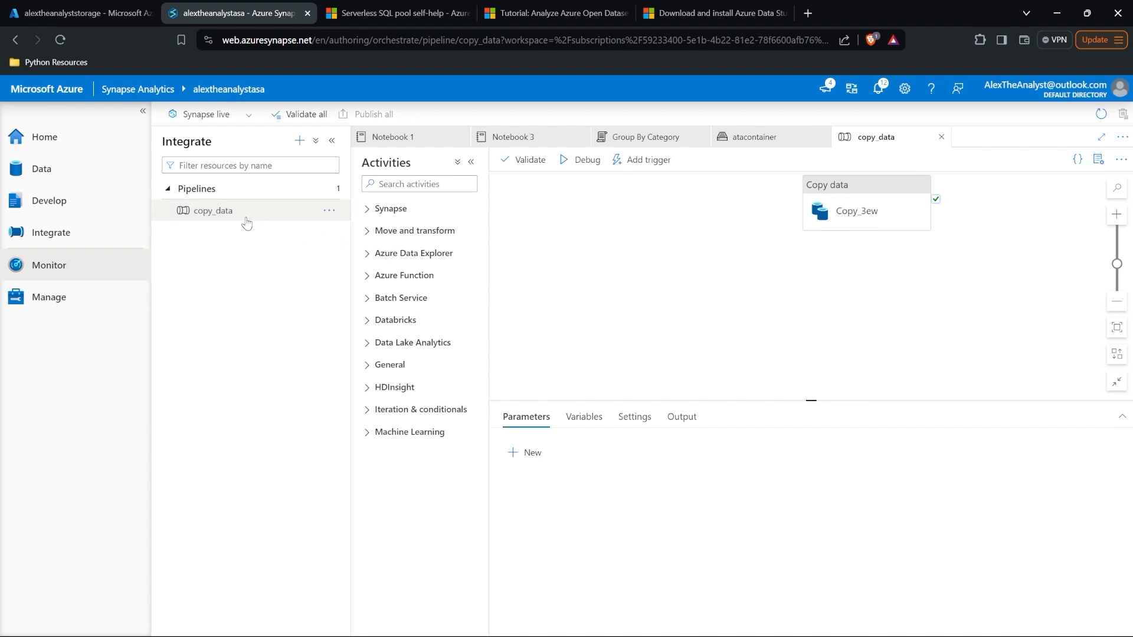
Step: Review the Group By Category, copy_data and atacontainer tabs to confirm products_copied.csv exists, then go Home
left_click(65, 168)
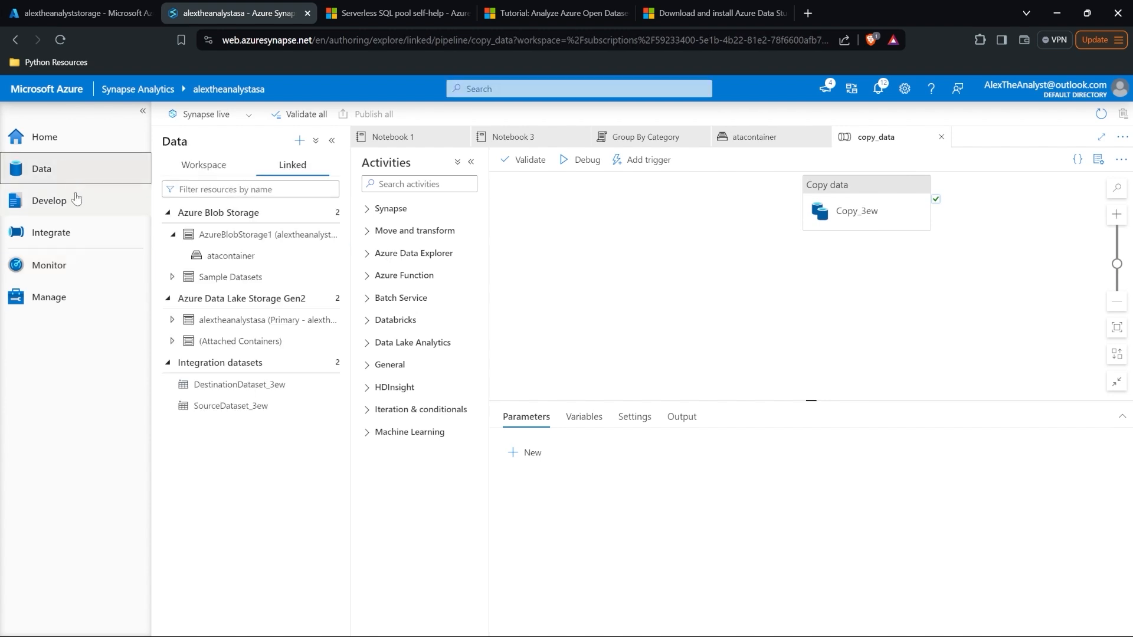
left_click(673, 142)
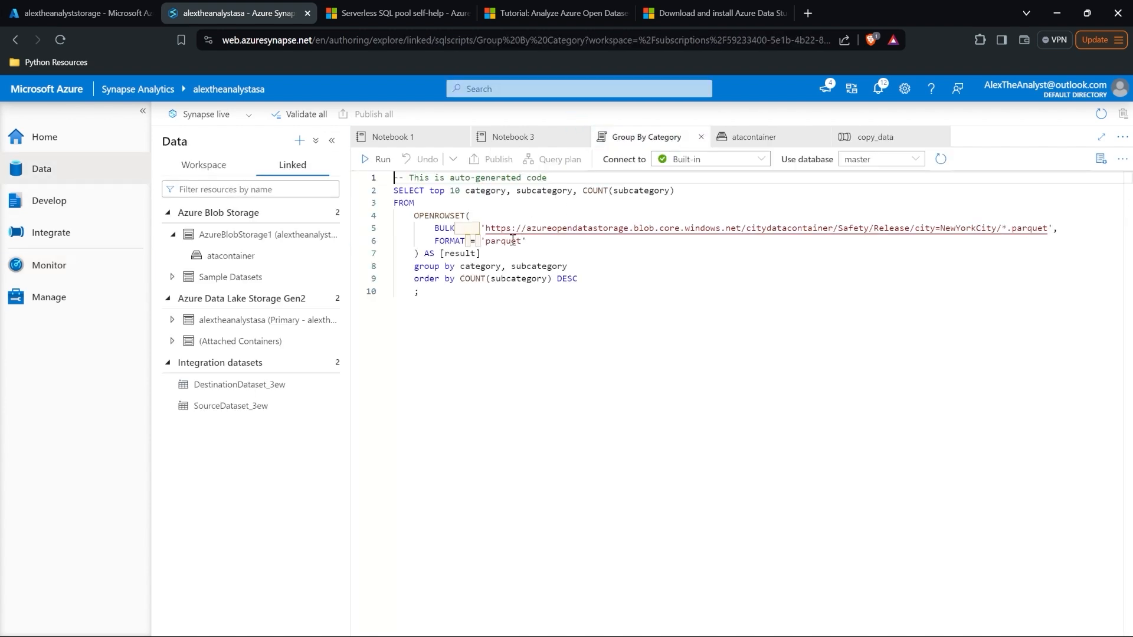
left_click(869, 141)
left_click(767, 137)
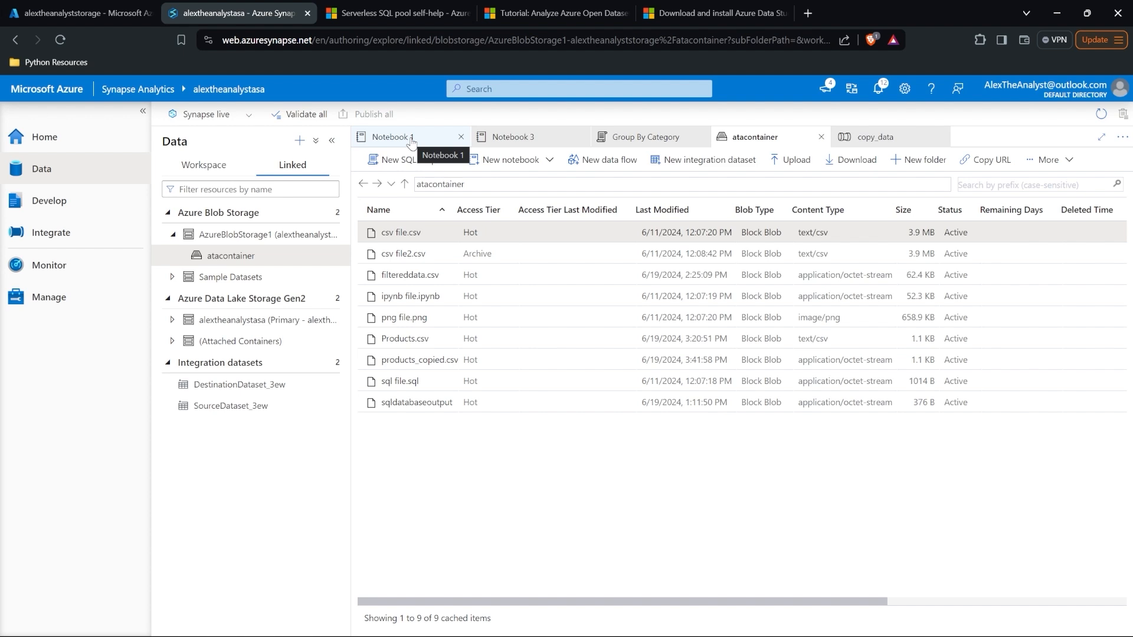
left_click(74, 139)
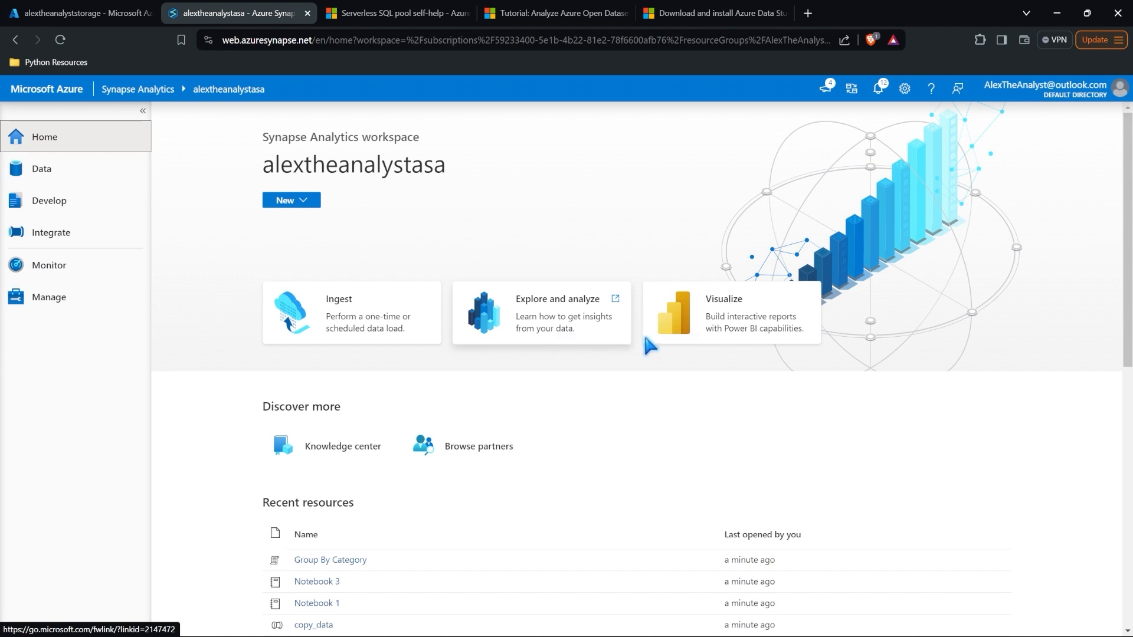
left_click(727, 321)
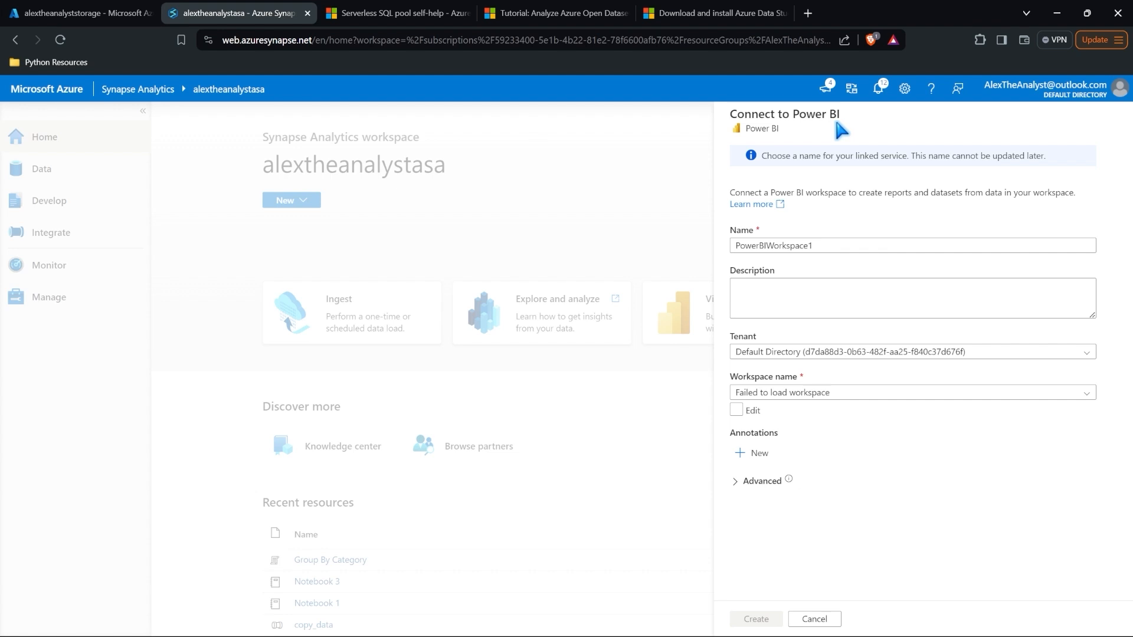
left_click(876, 394)
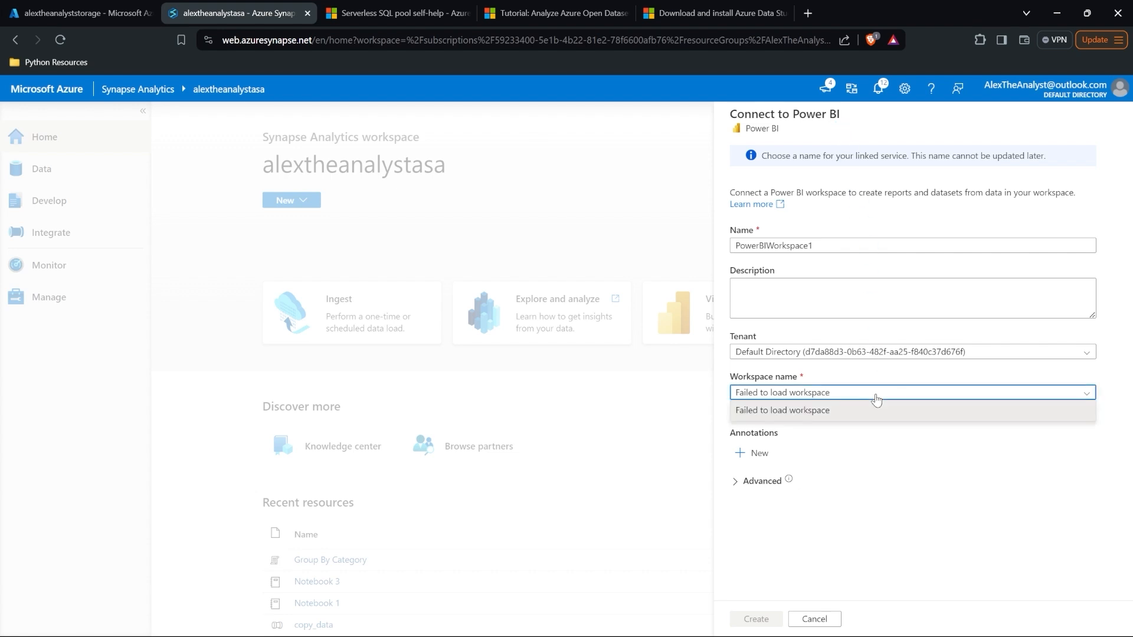
left_click(875, 399)
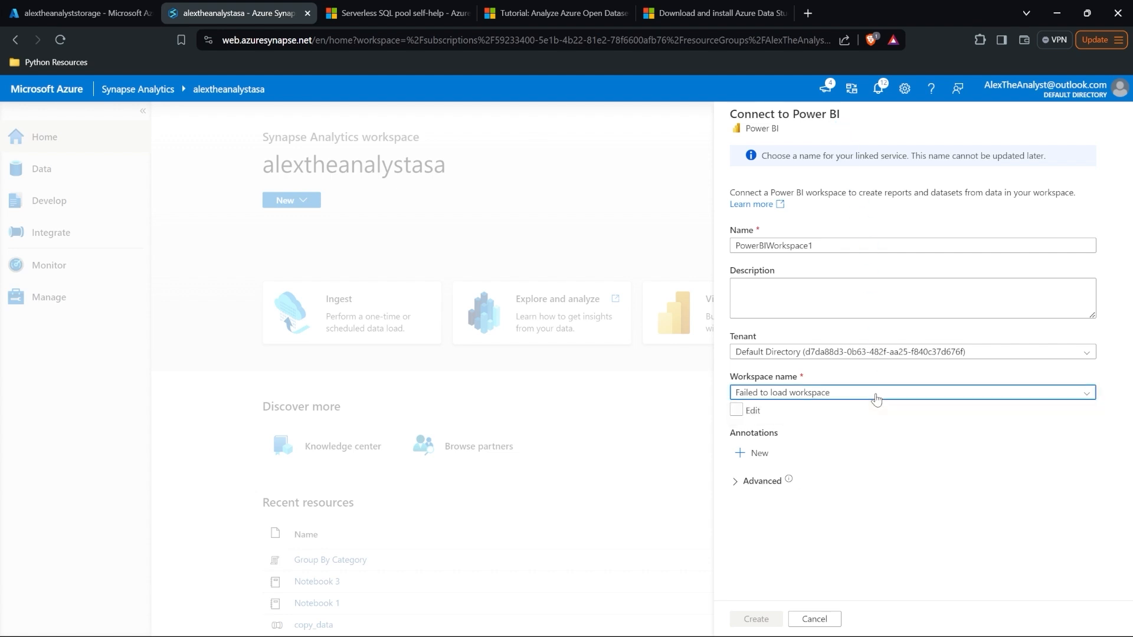
left_click(814, 618)
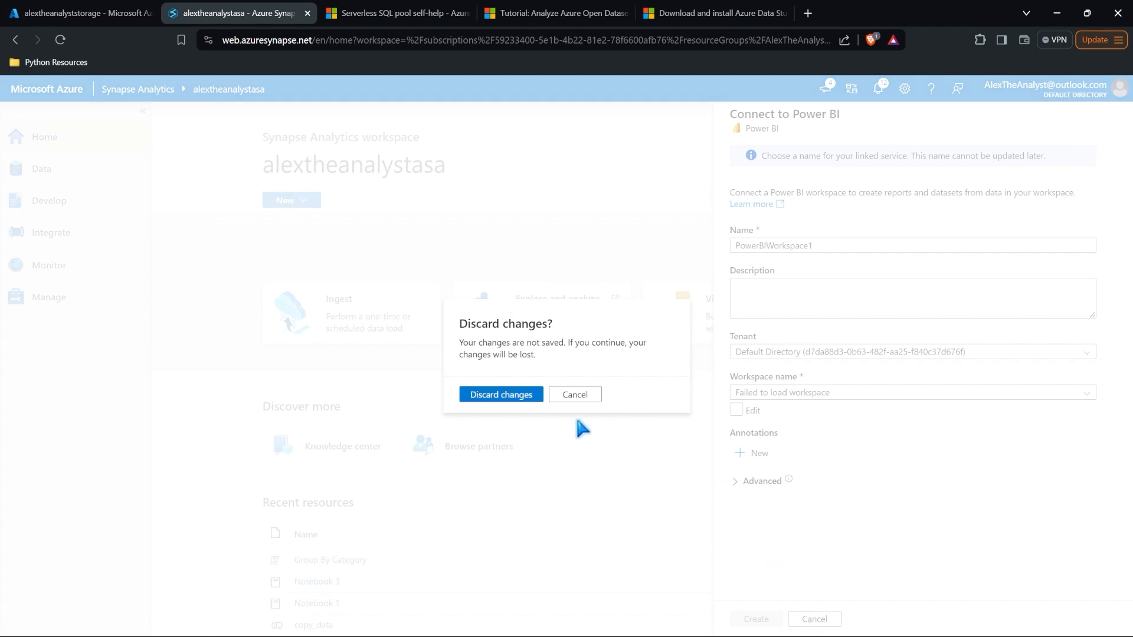
left_click(512, 395)
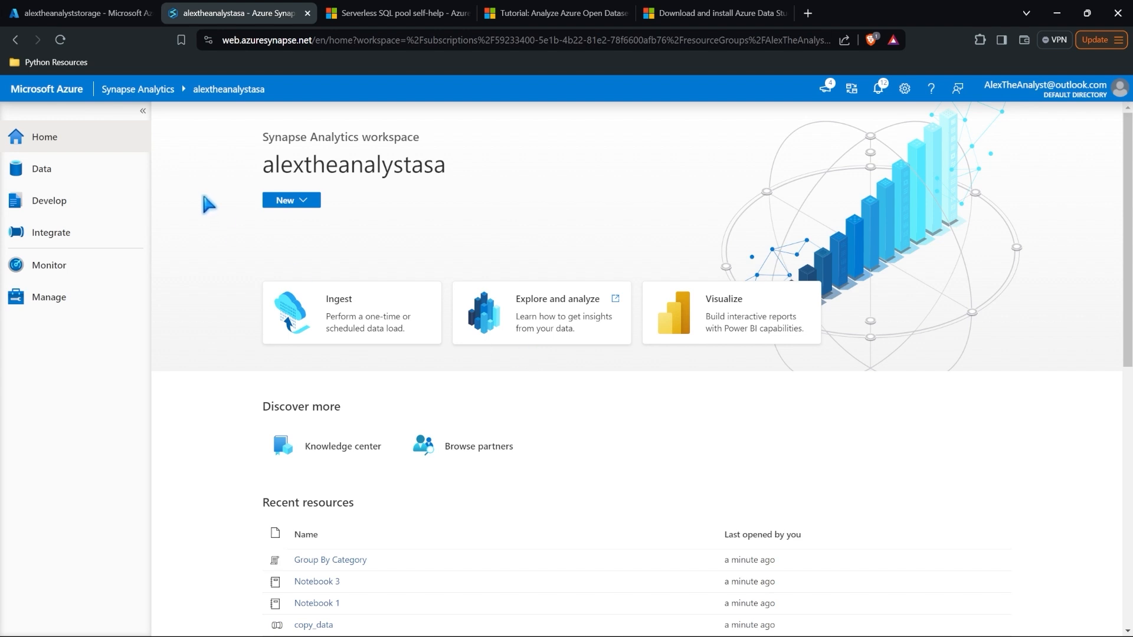
Step: On the Data hub's Workspace tab, expand the default lake database and its Tables, then collapse it
left_click(87, 170)
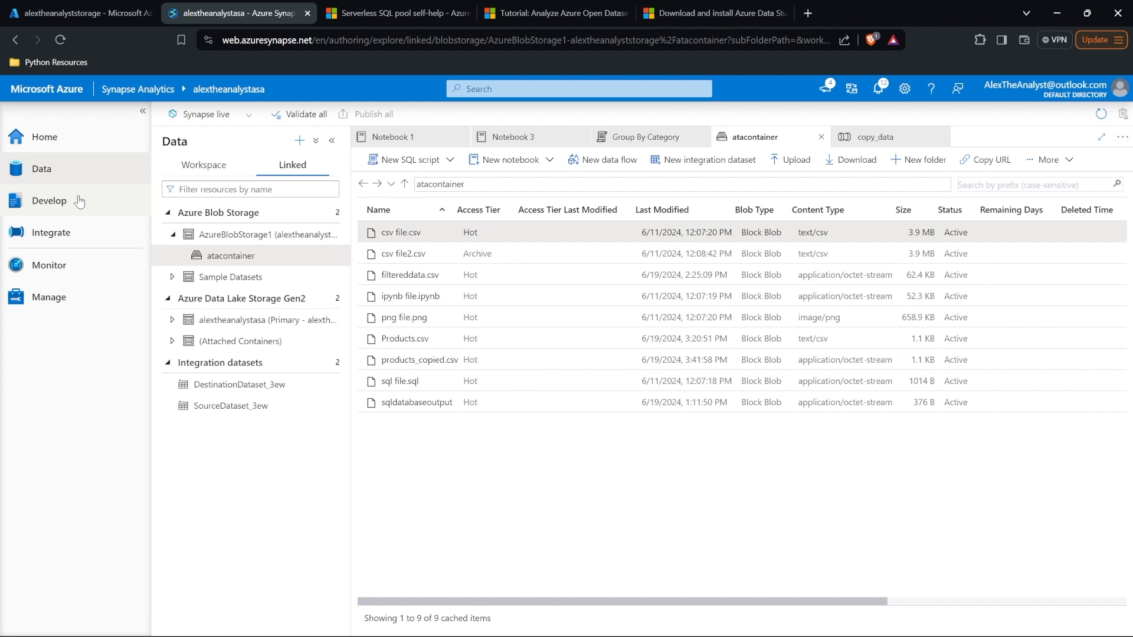
left_click(197, 170)
left_click(223, 236)
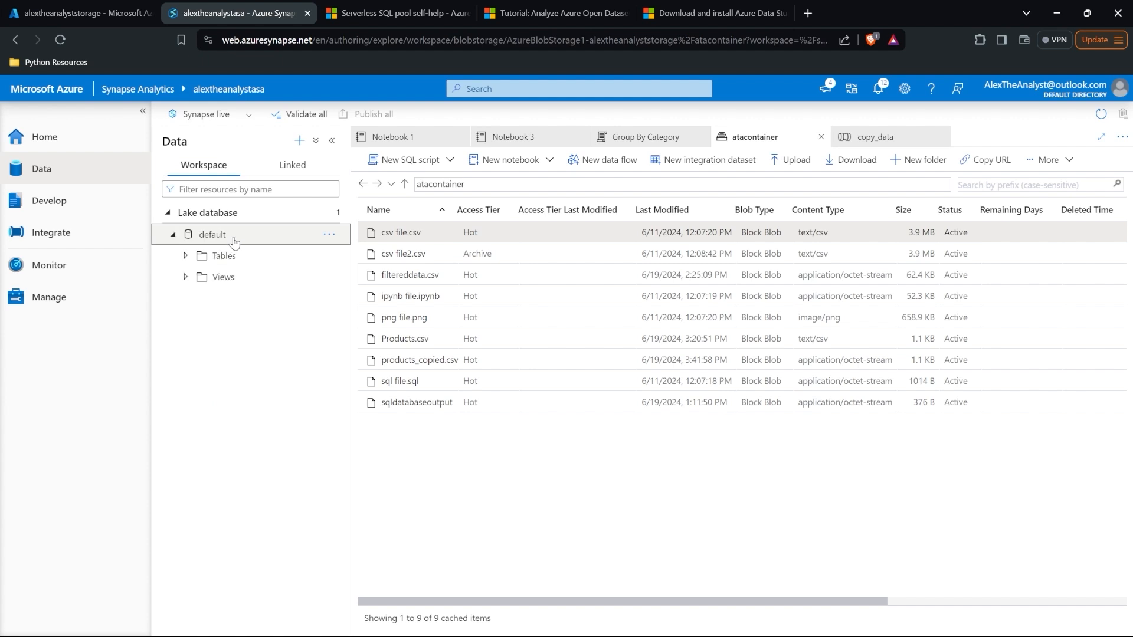
left_click(240, 258)
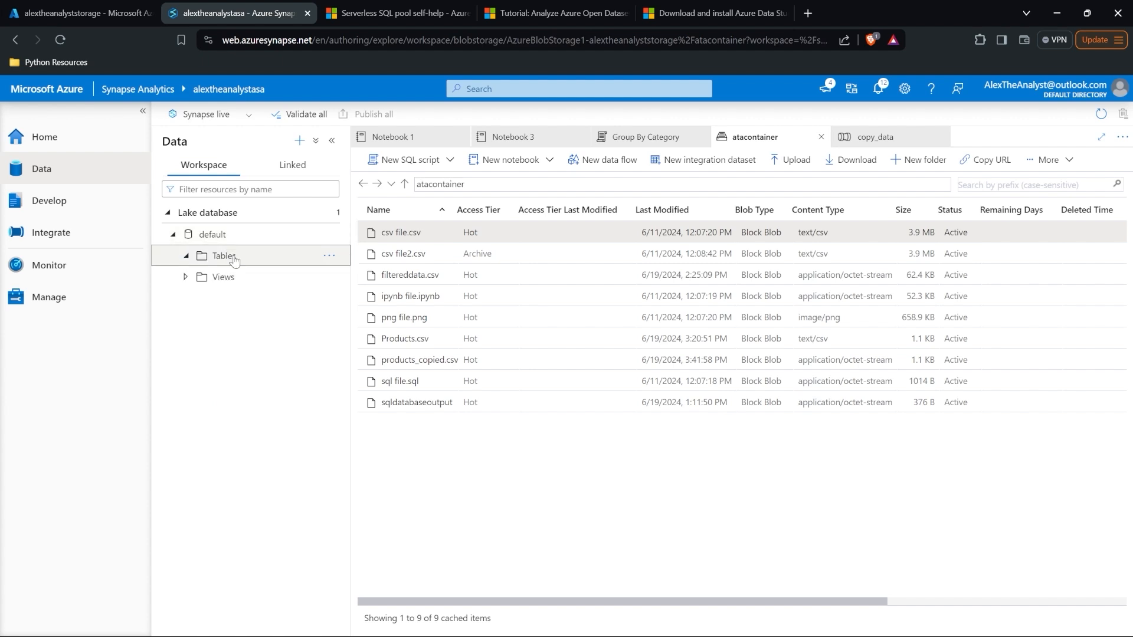
left_click(244, 235)
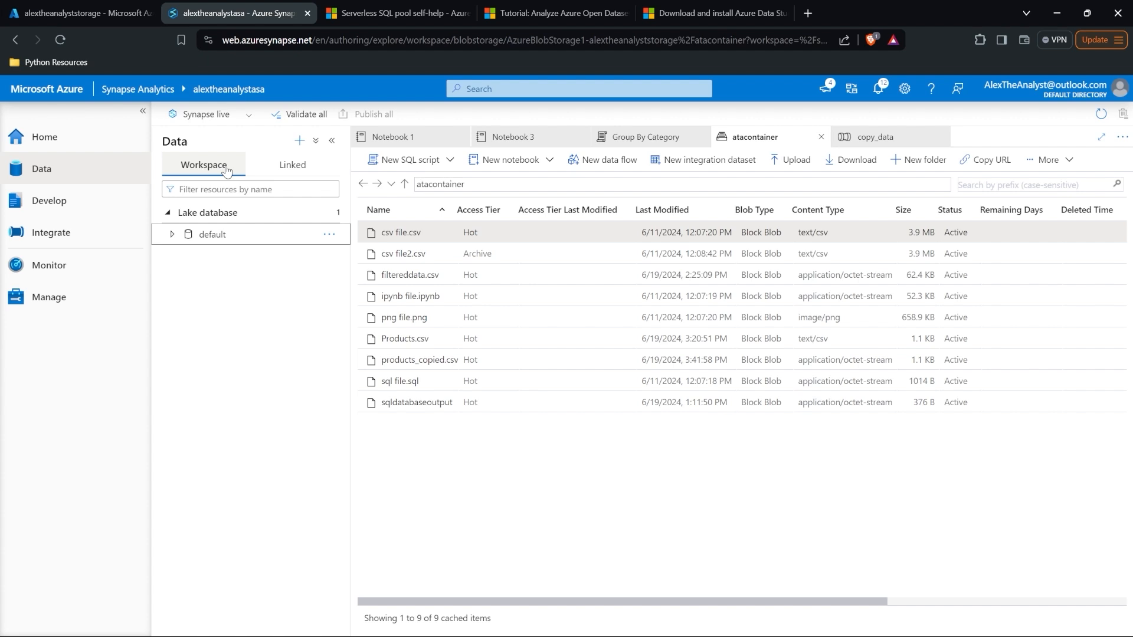
Step: Run Notebook 3 to show the first 10 rows of Products.csv, publish it, and return Home
left_click(511, 137)
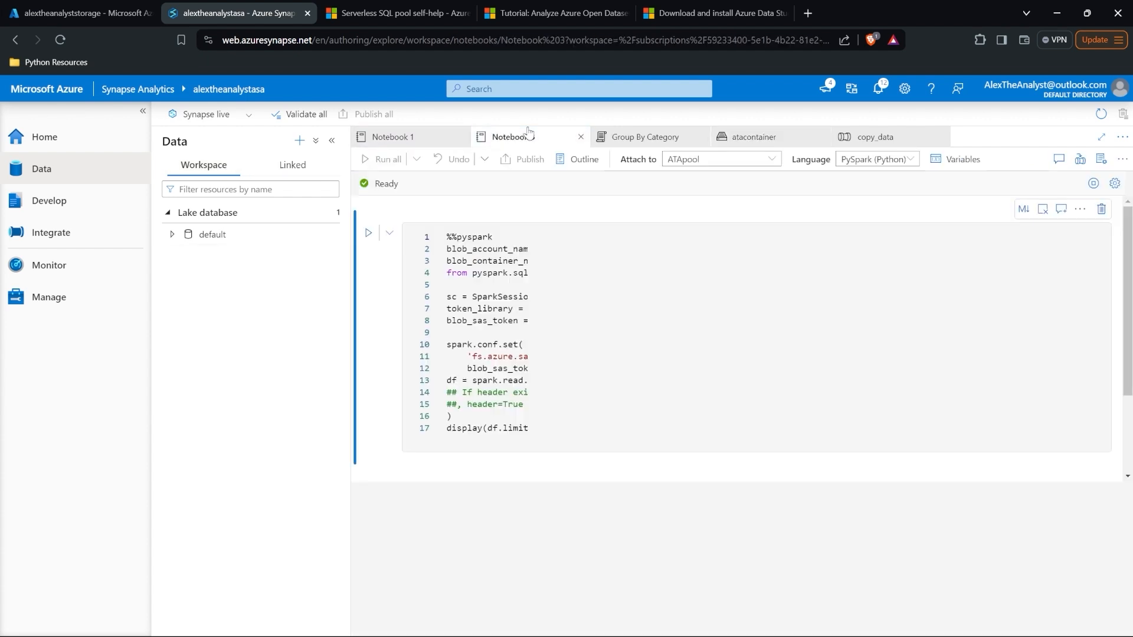
left_click(637, 408)
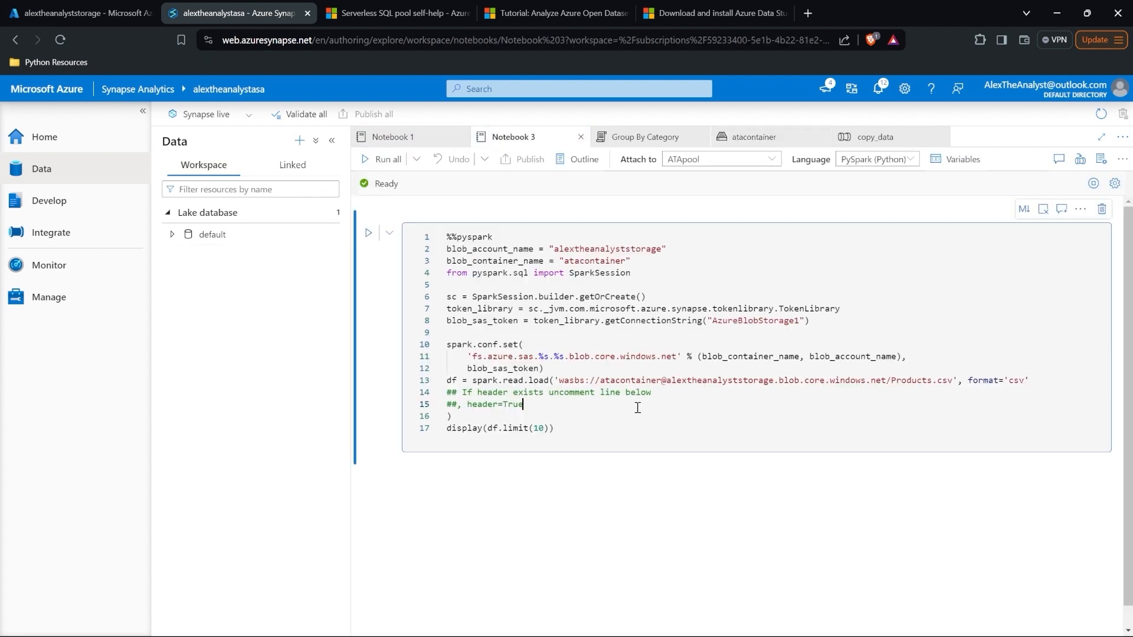
left_click(370, 162)
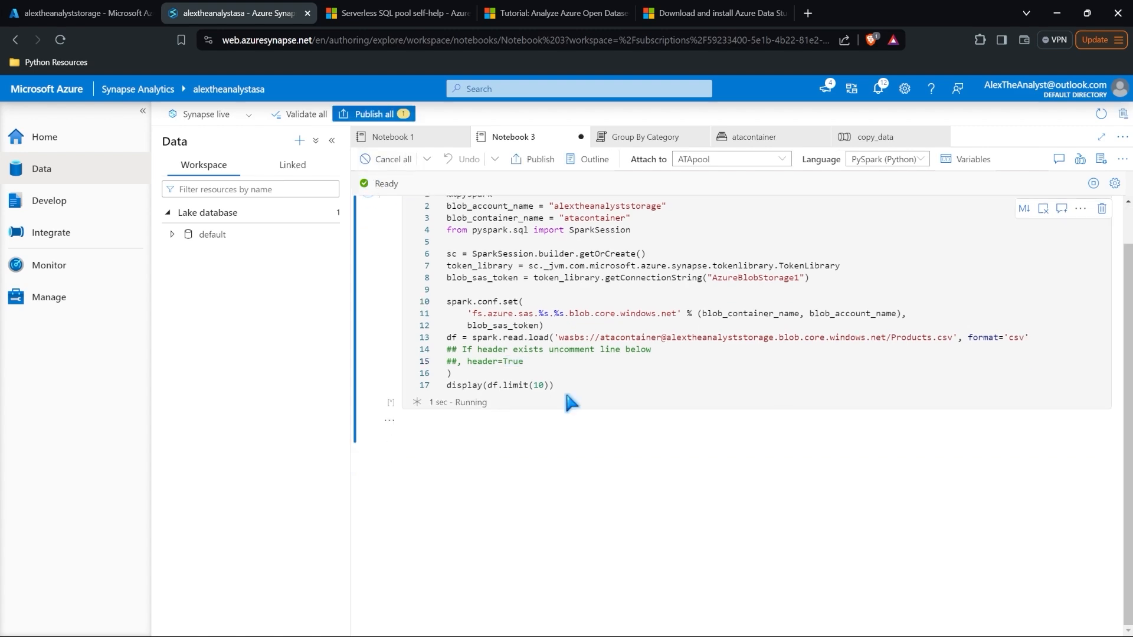
scroll(570, 423, "down", 3)
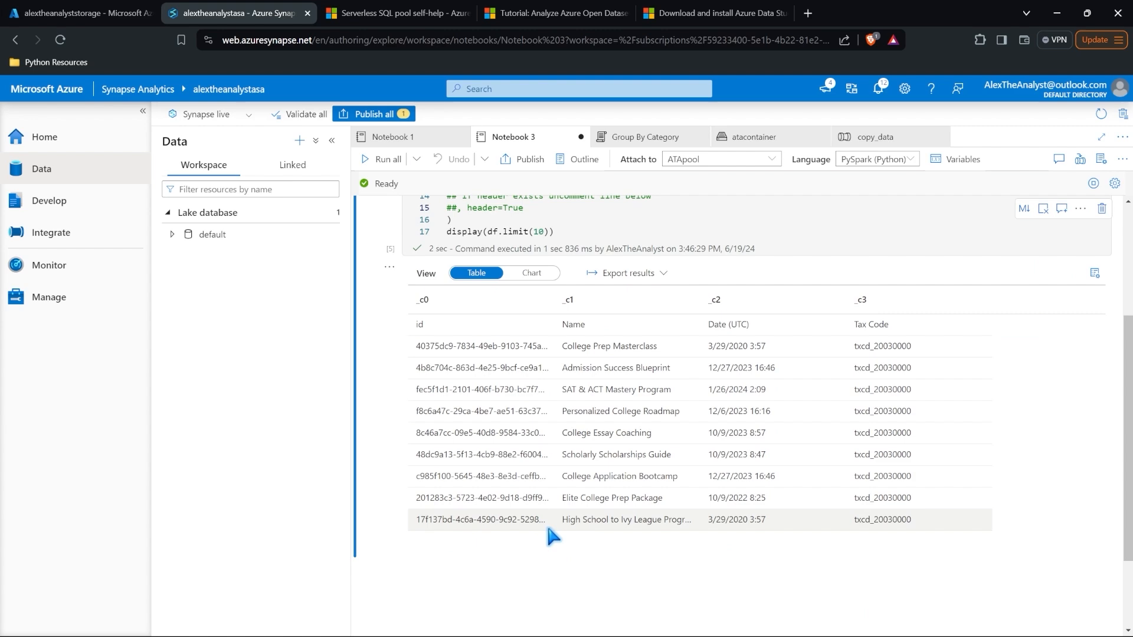
scroll(547, 522, "up", 3)
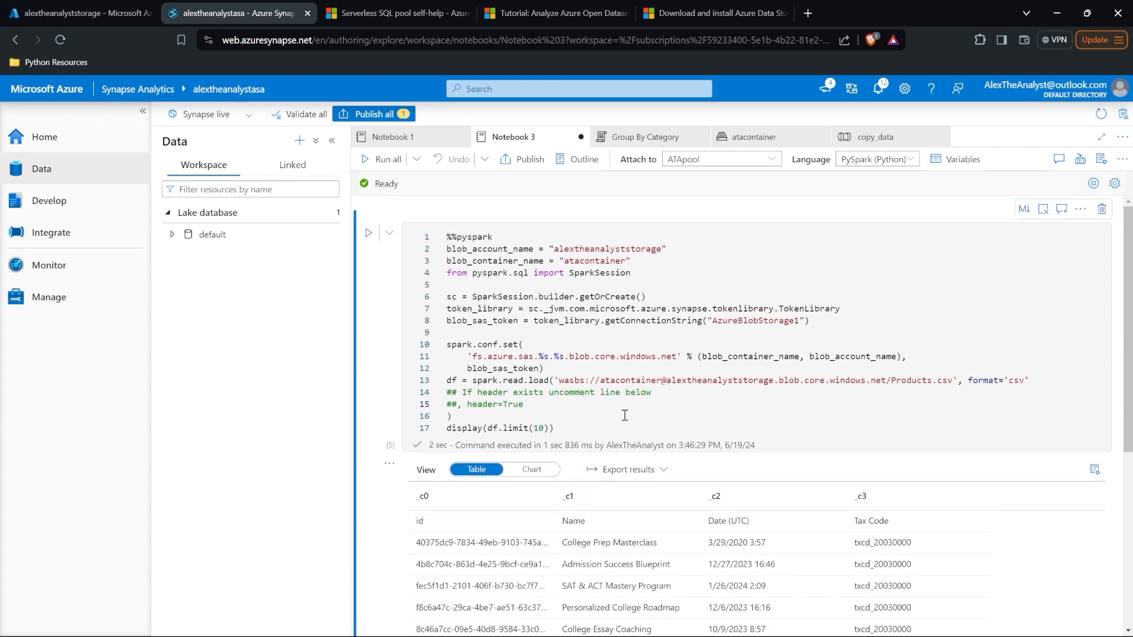
left_click(522, 158)
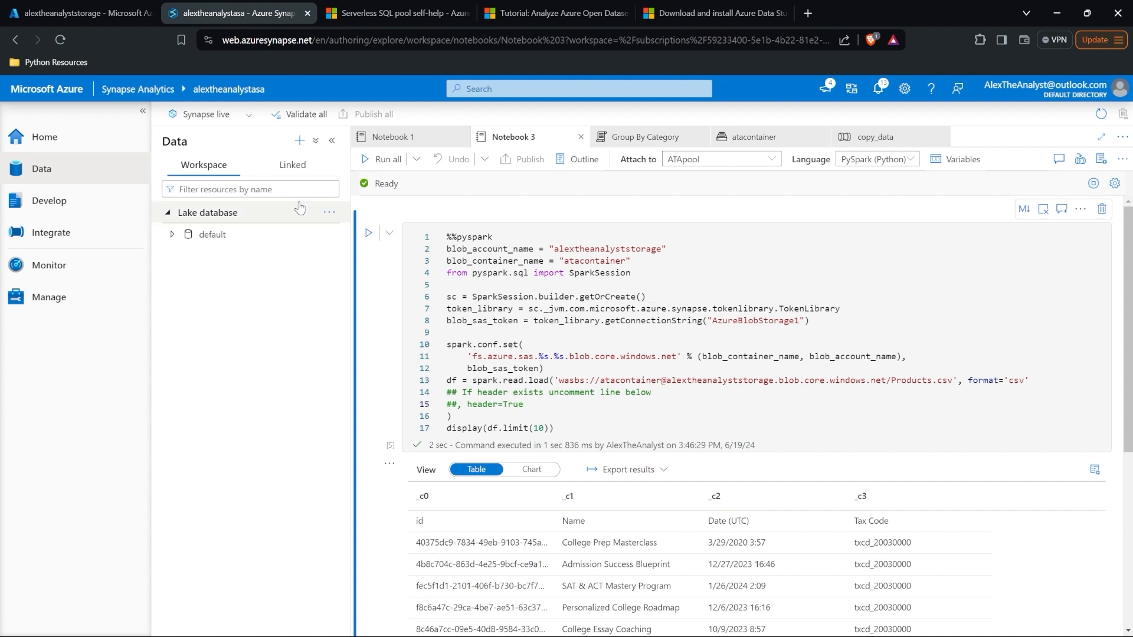
left_click(66, 138)
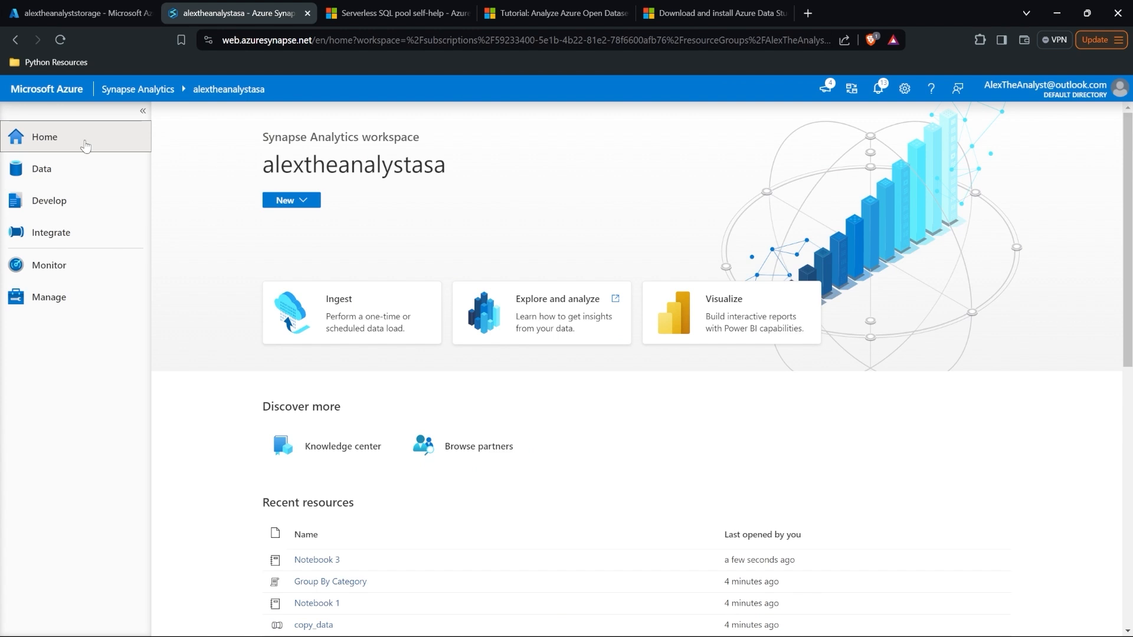